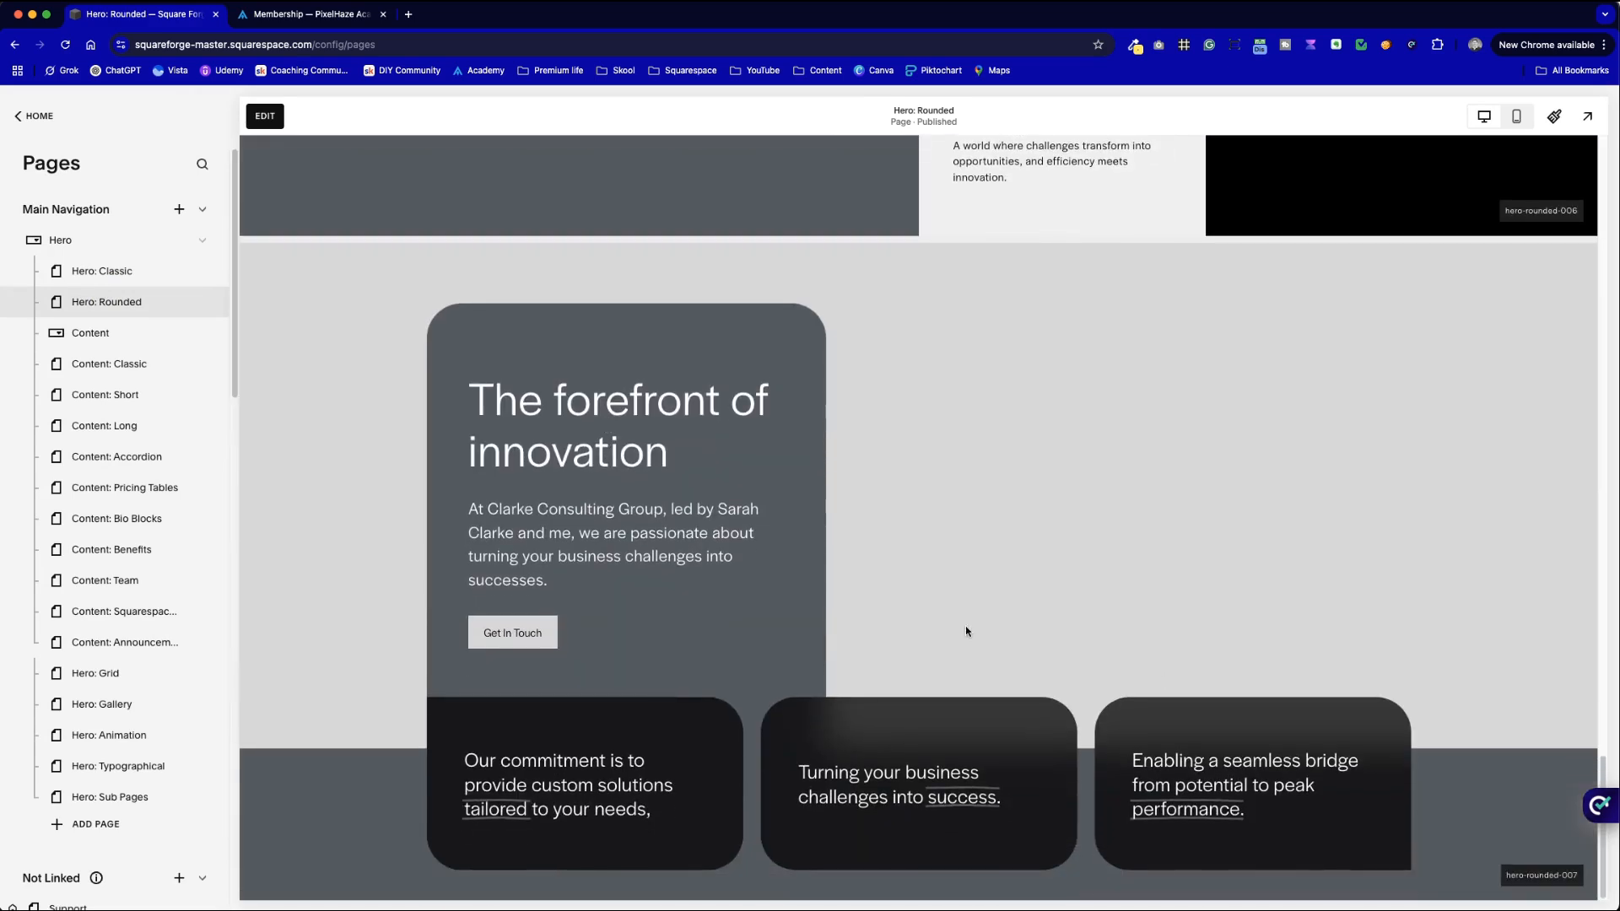
# - Preview the Content: Classic template page, scrolling through it
pyautogui.scroll(20, 939, 607)
pyautogui.click(116, 338)
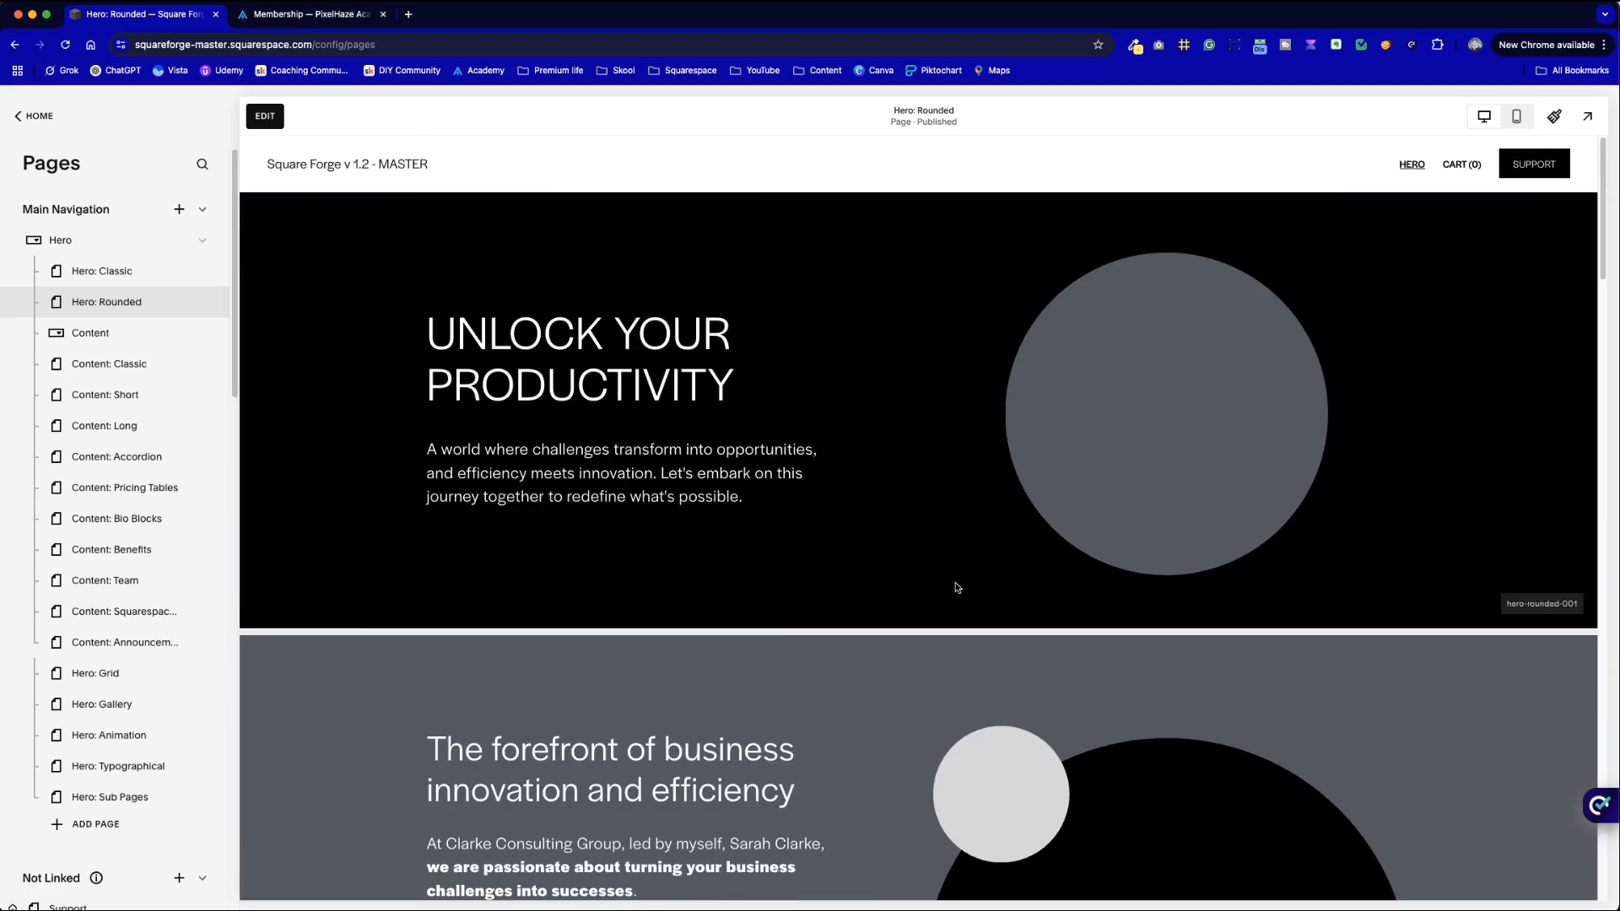
pyautogui.click(115, 364)
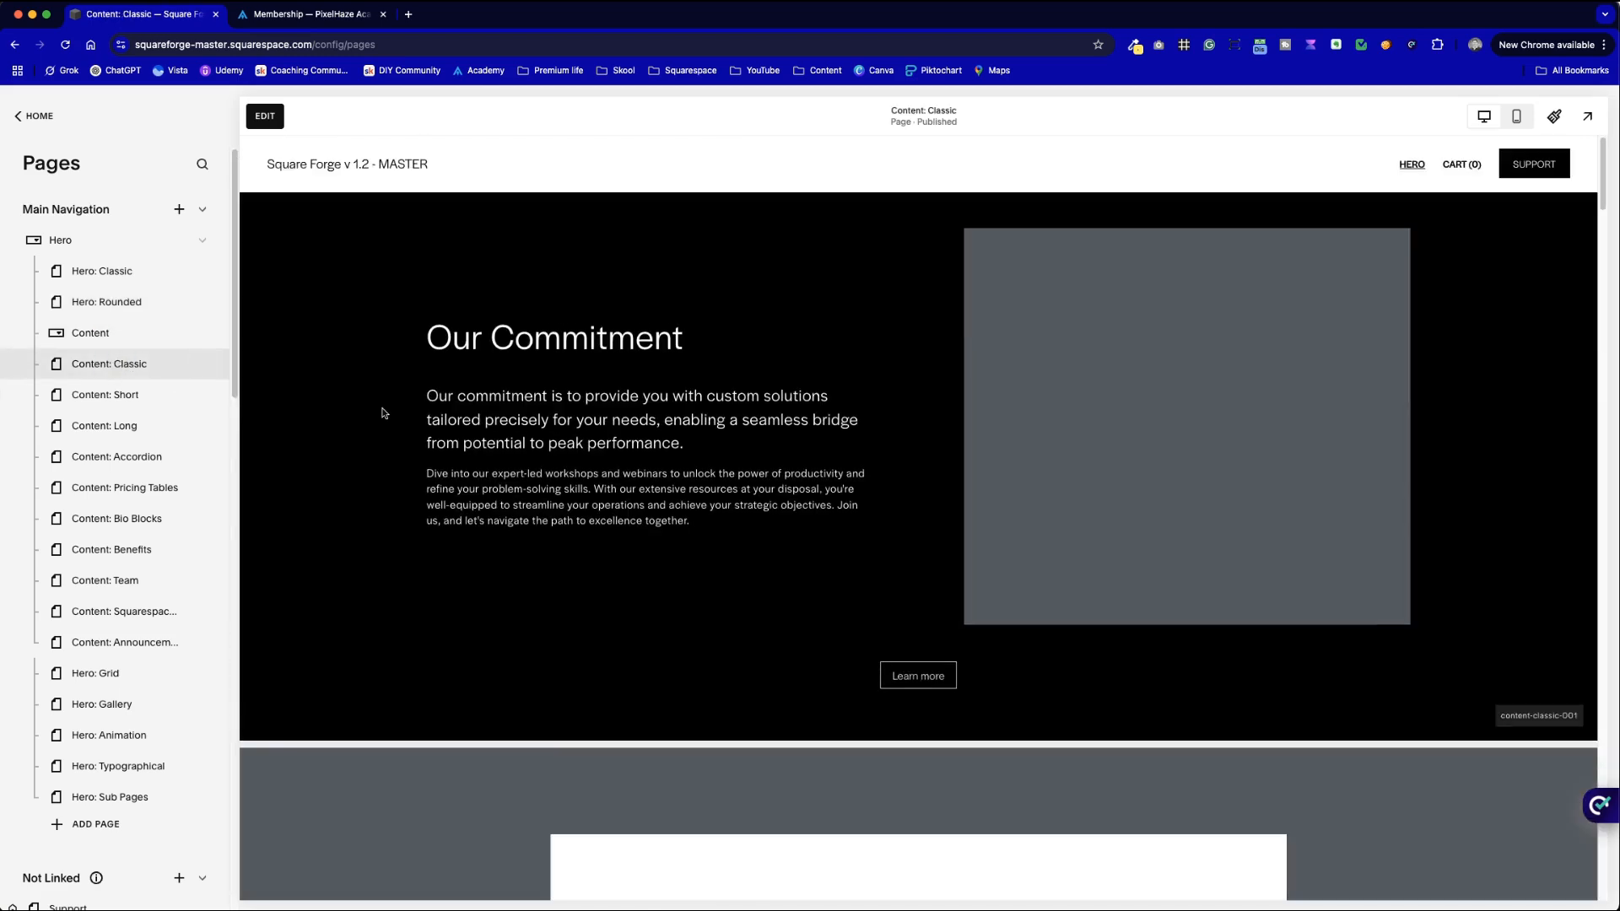
pyautogui.scroll(-15, 661, 451)
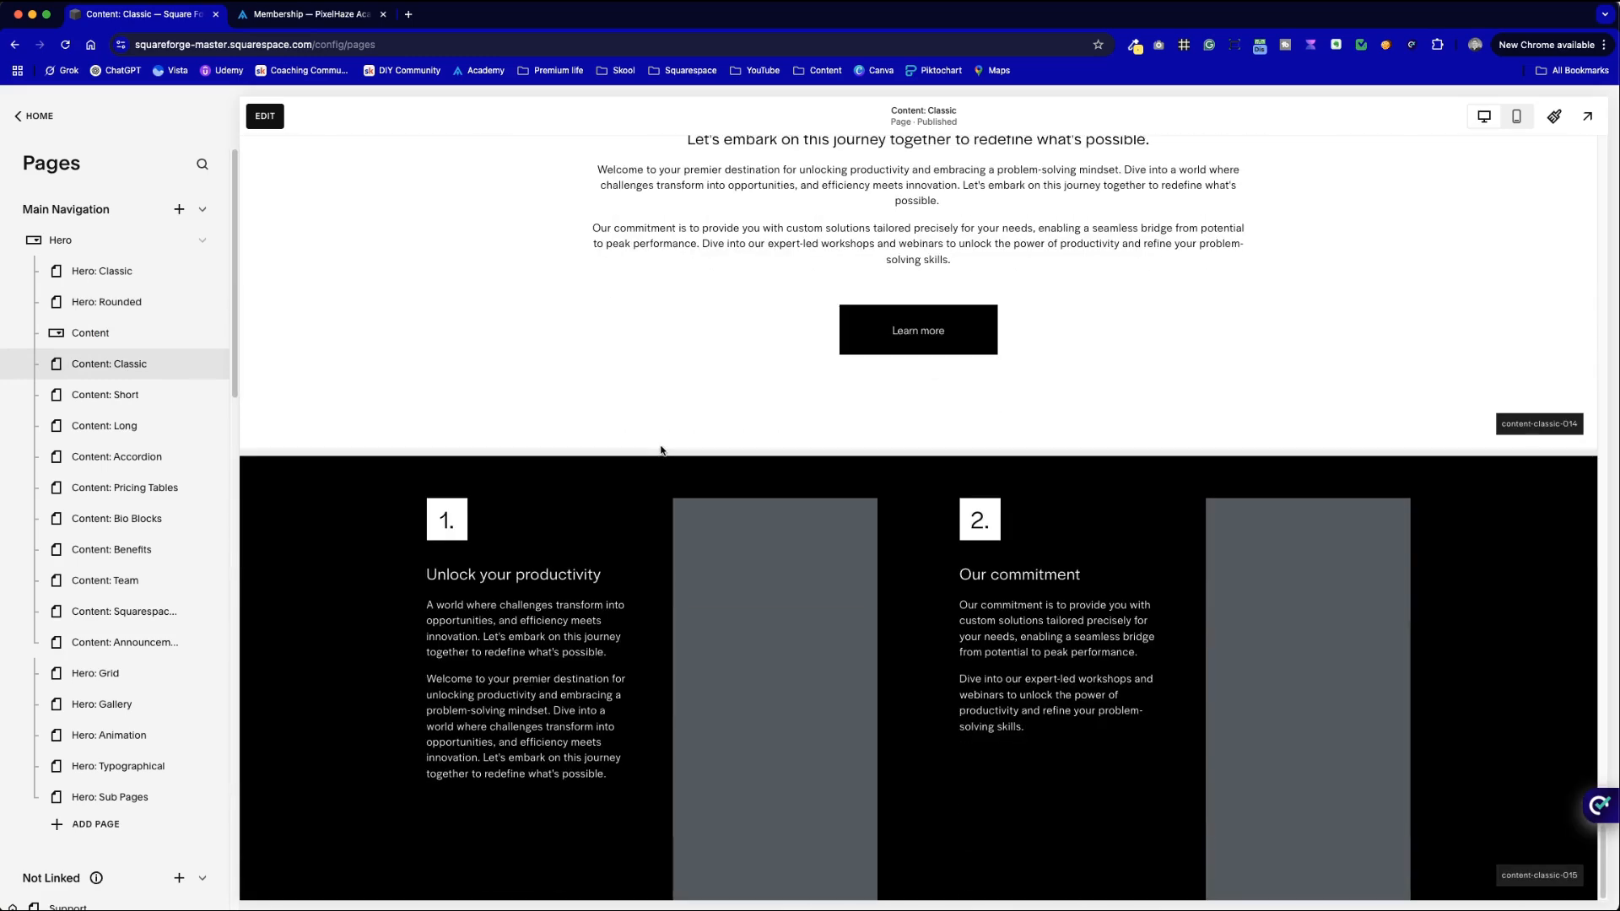
pyautogui.scroll(15, 661, 449)
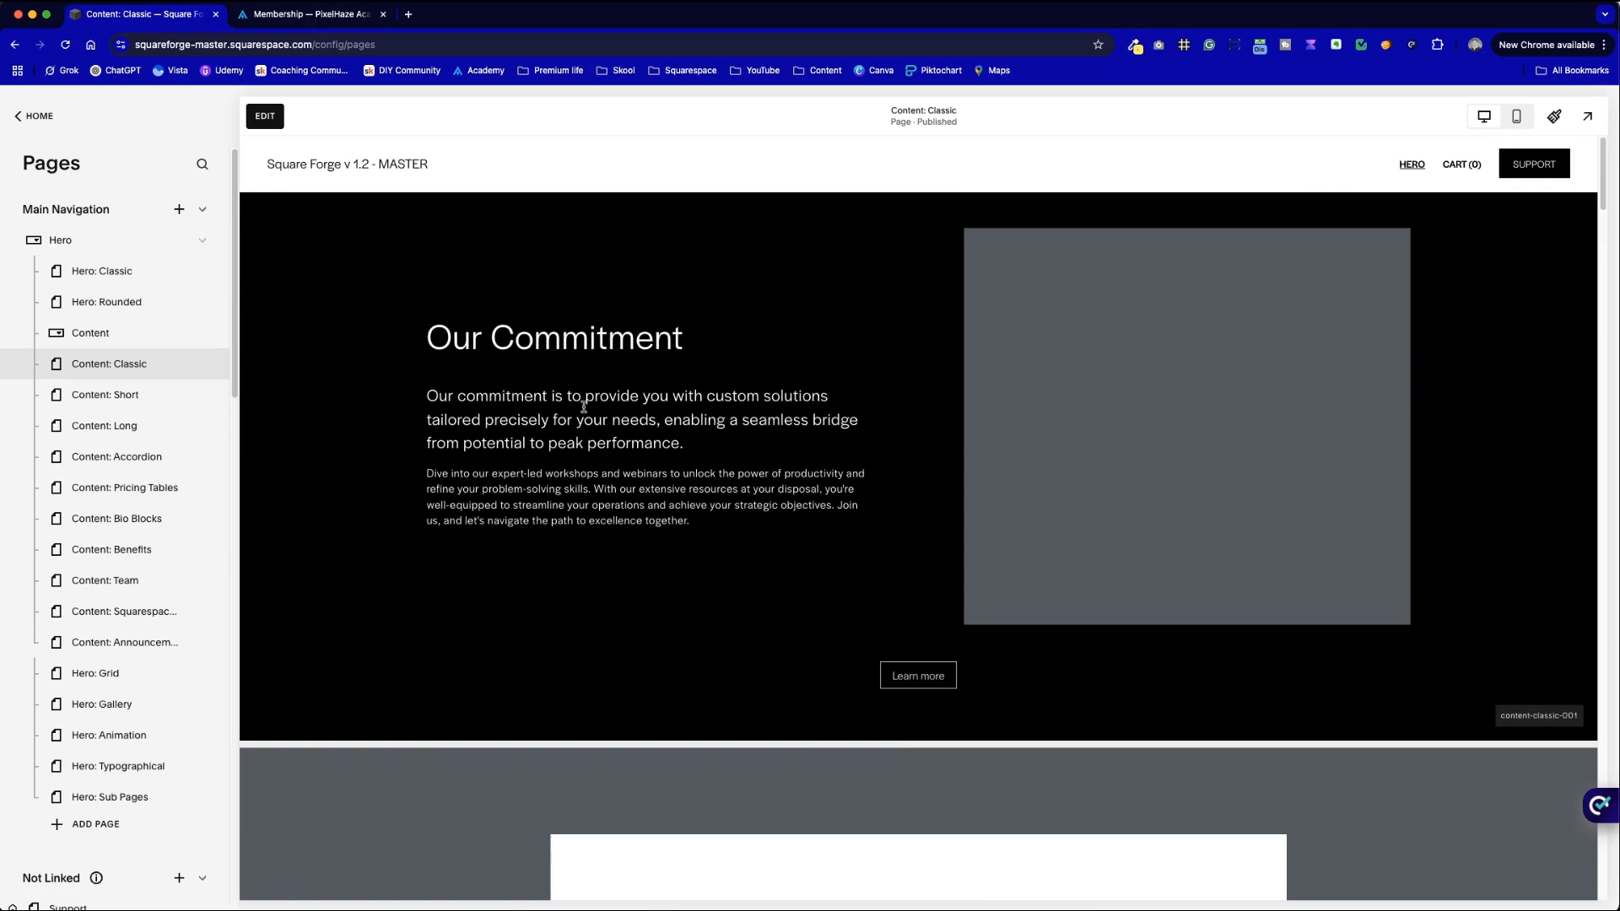
# - Scroll through the Content: Long page preview, then bring up the Pixelhaze Academy memberships page
pyautogui.click(155, 436)
pyautogui.scroll(-10, 638, 517)
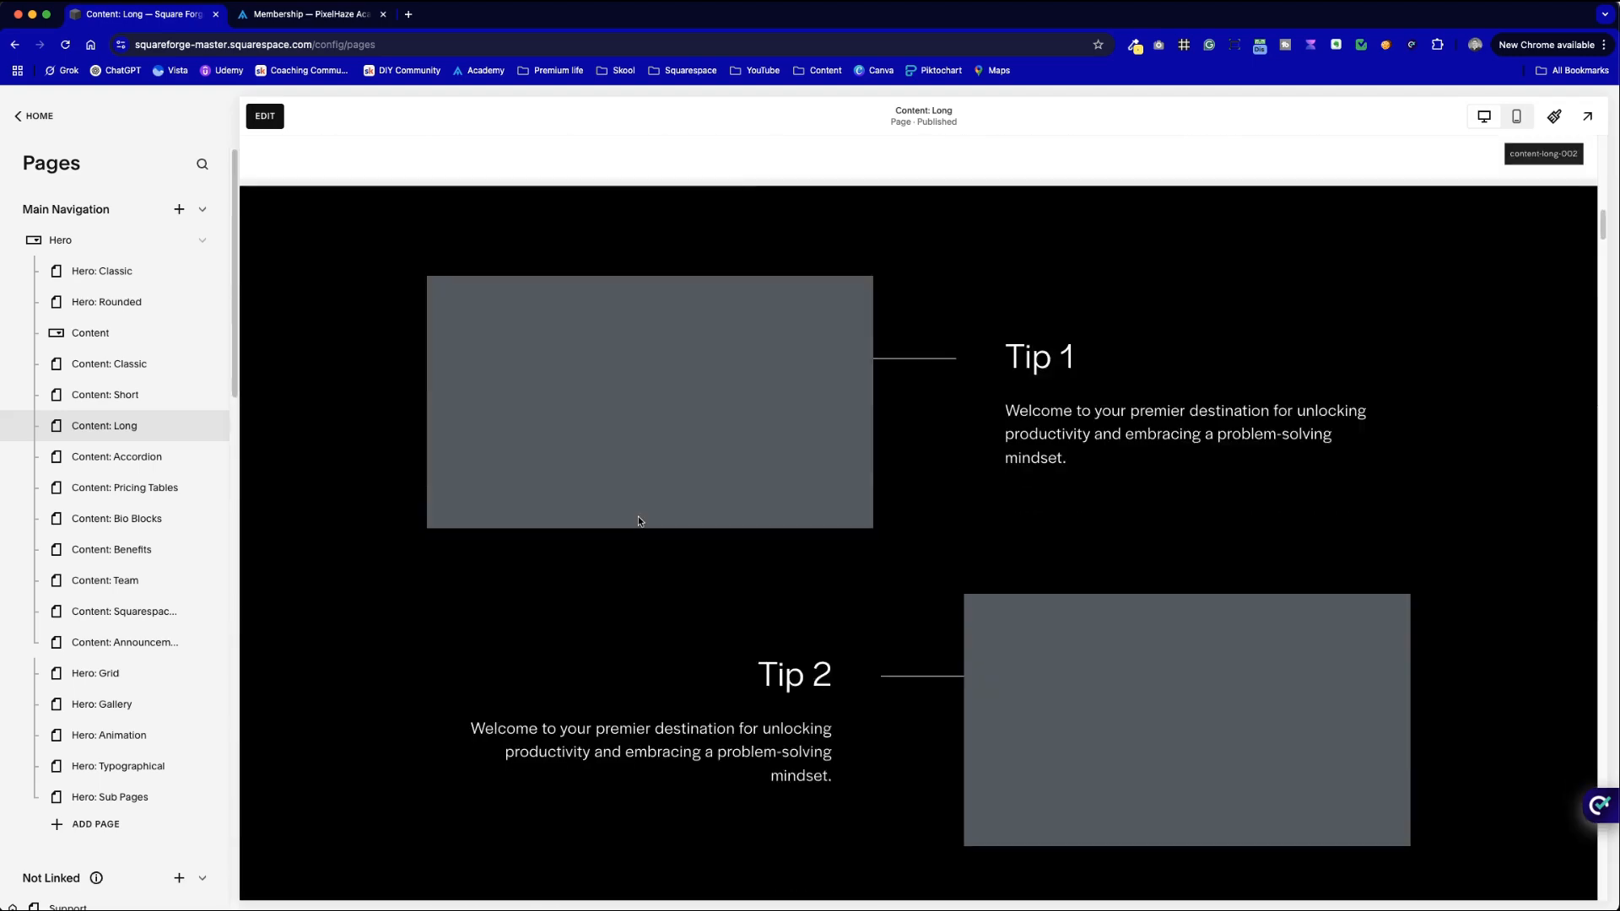
pyautogui.scroll(-20, 638, 520)
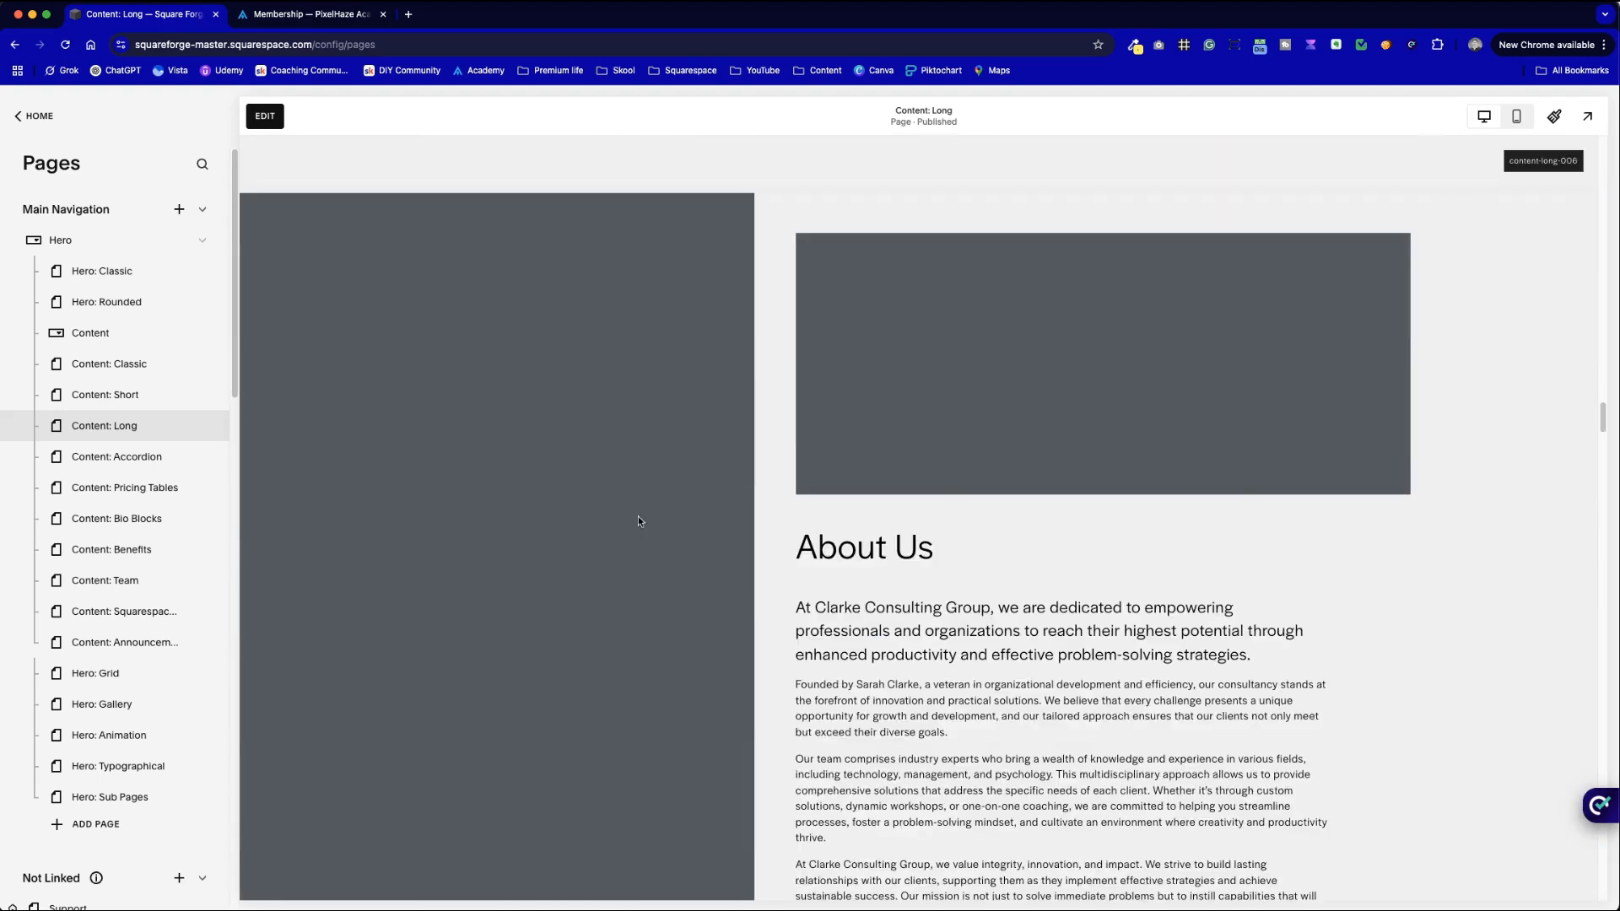
pyautogui.scroll(20, 637, 521)
pyautogui.scroll(-15, 637, 520)
pyautogui.scroll(6, 638, 521)
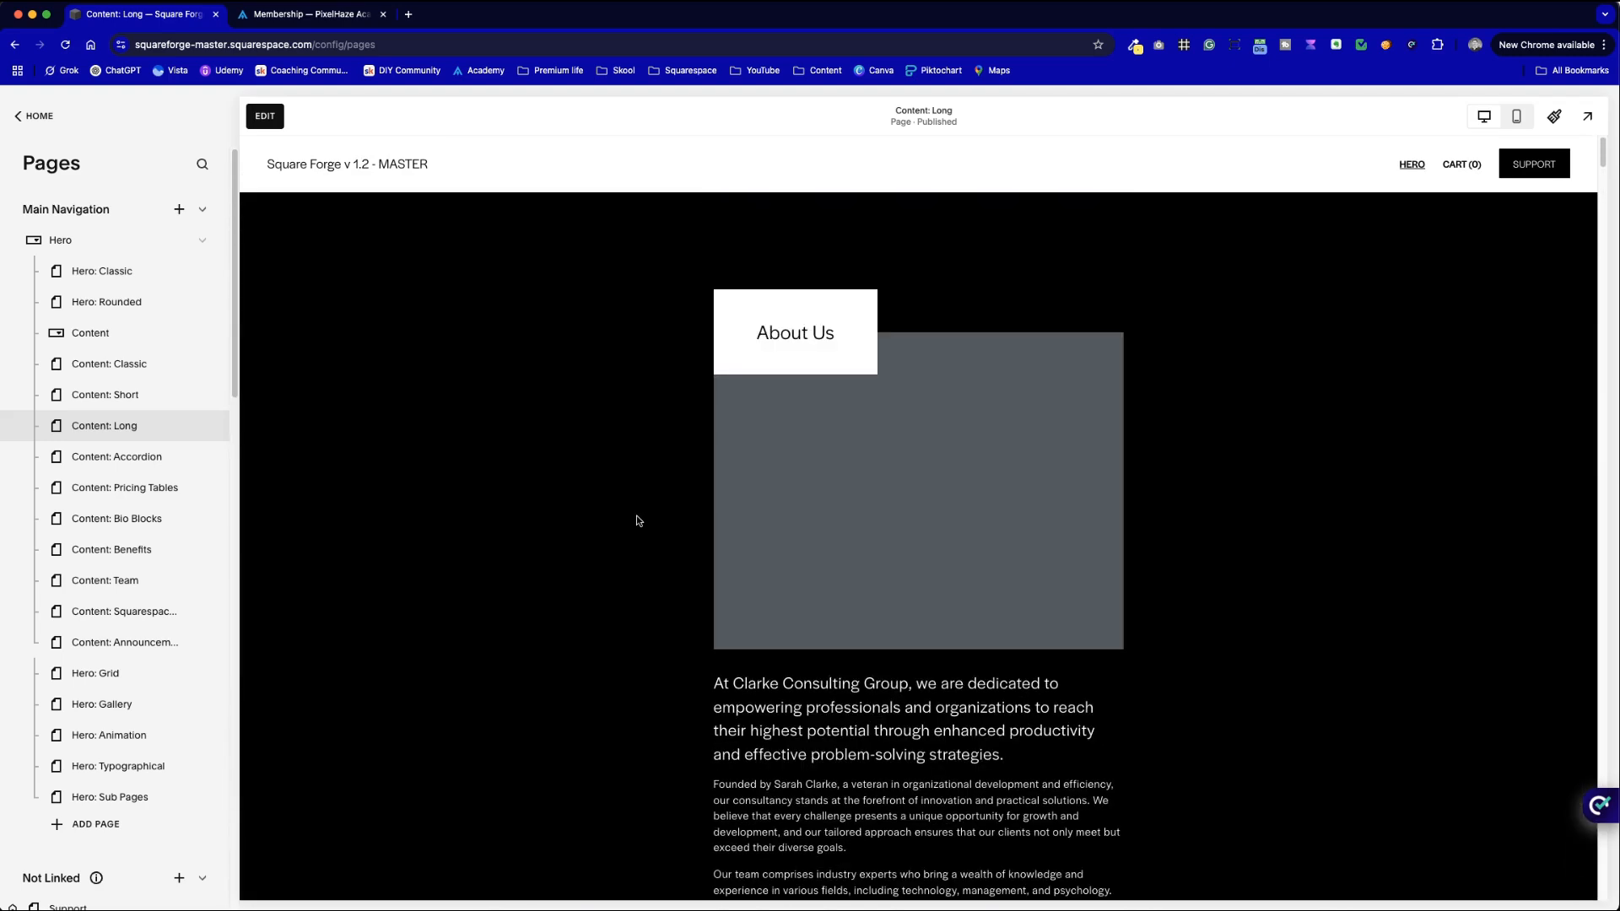
pyautogui.hotkey('ctrl', 'Tab')
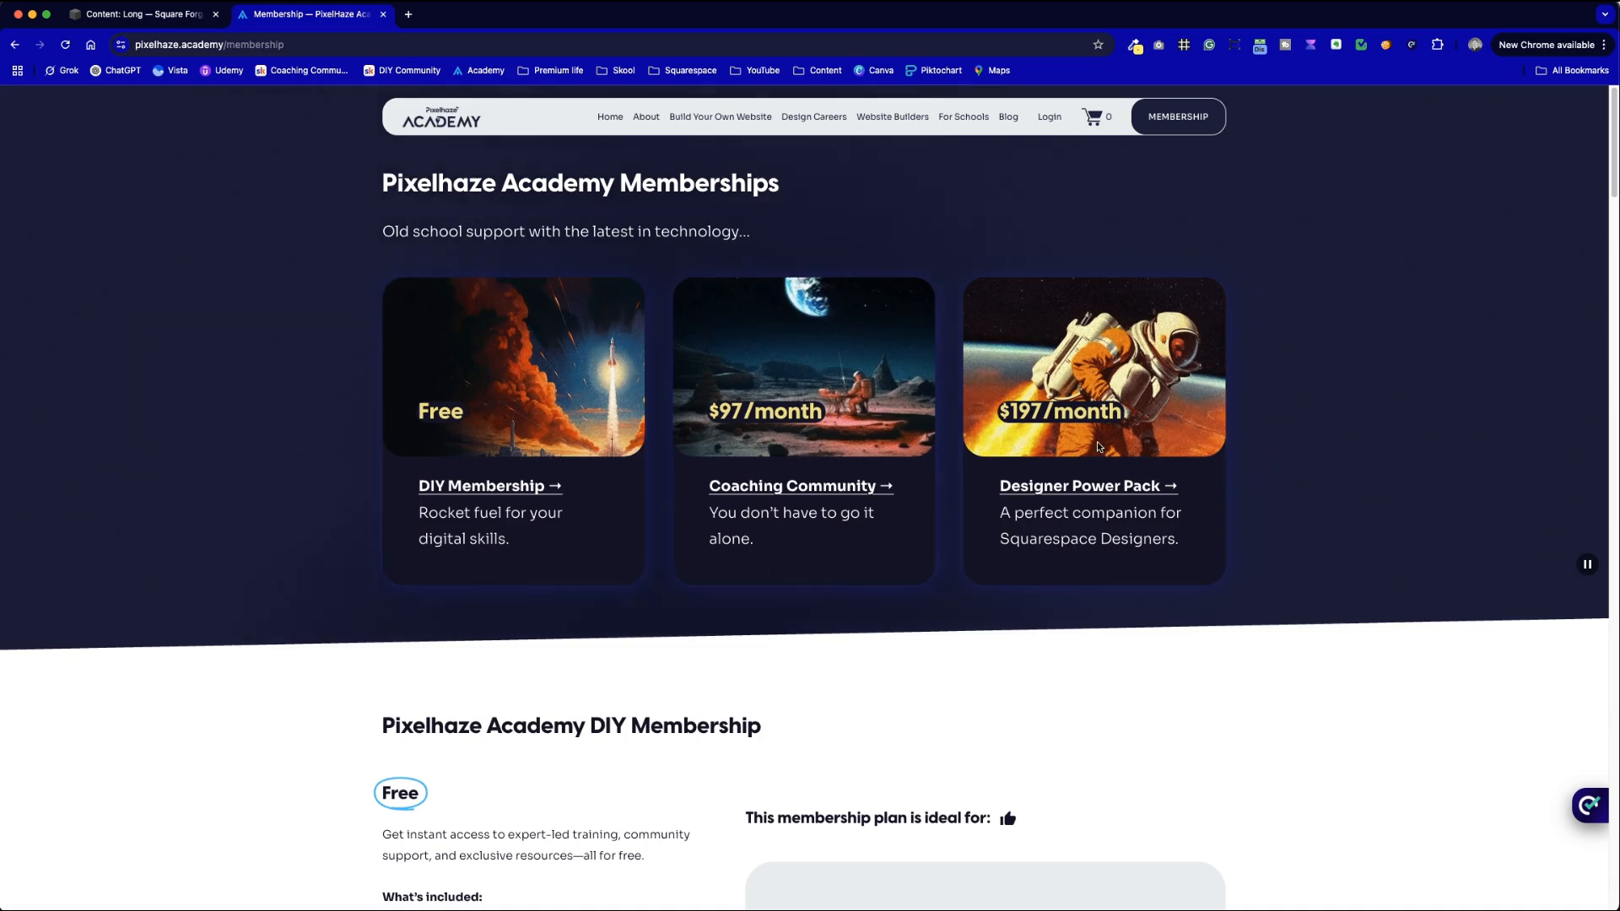
# - Highlight the text of the three membership cards, including the DIY Membership card
pyautogui.moveTo(1185, 568); pyautogui.dragTo(626, 209)
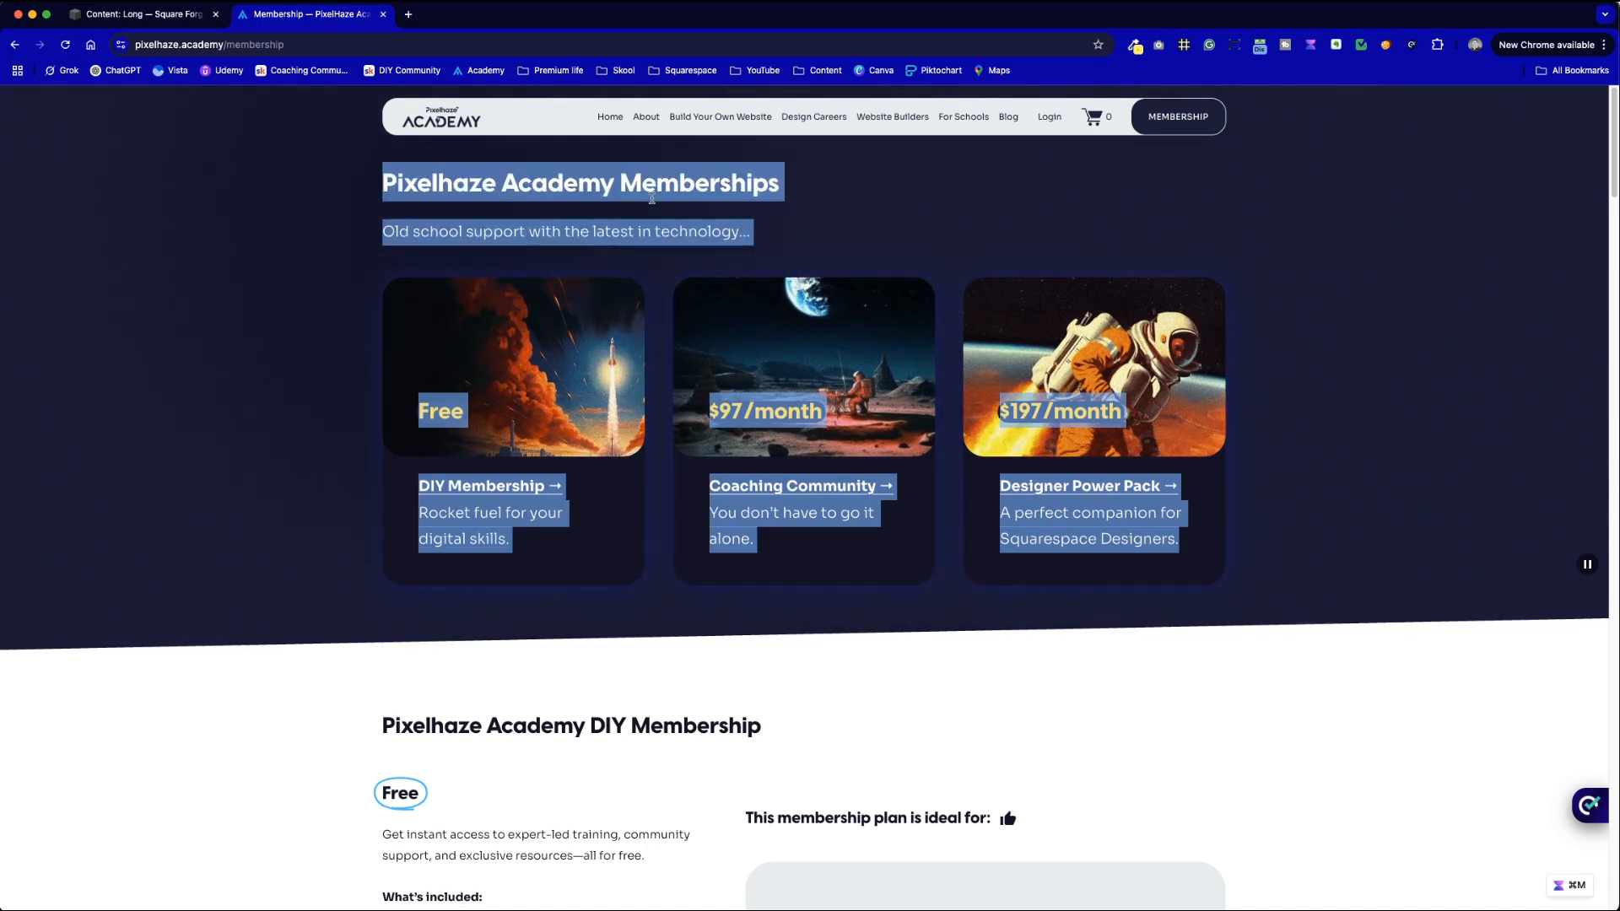
pyautogui.click(795, 279)
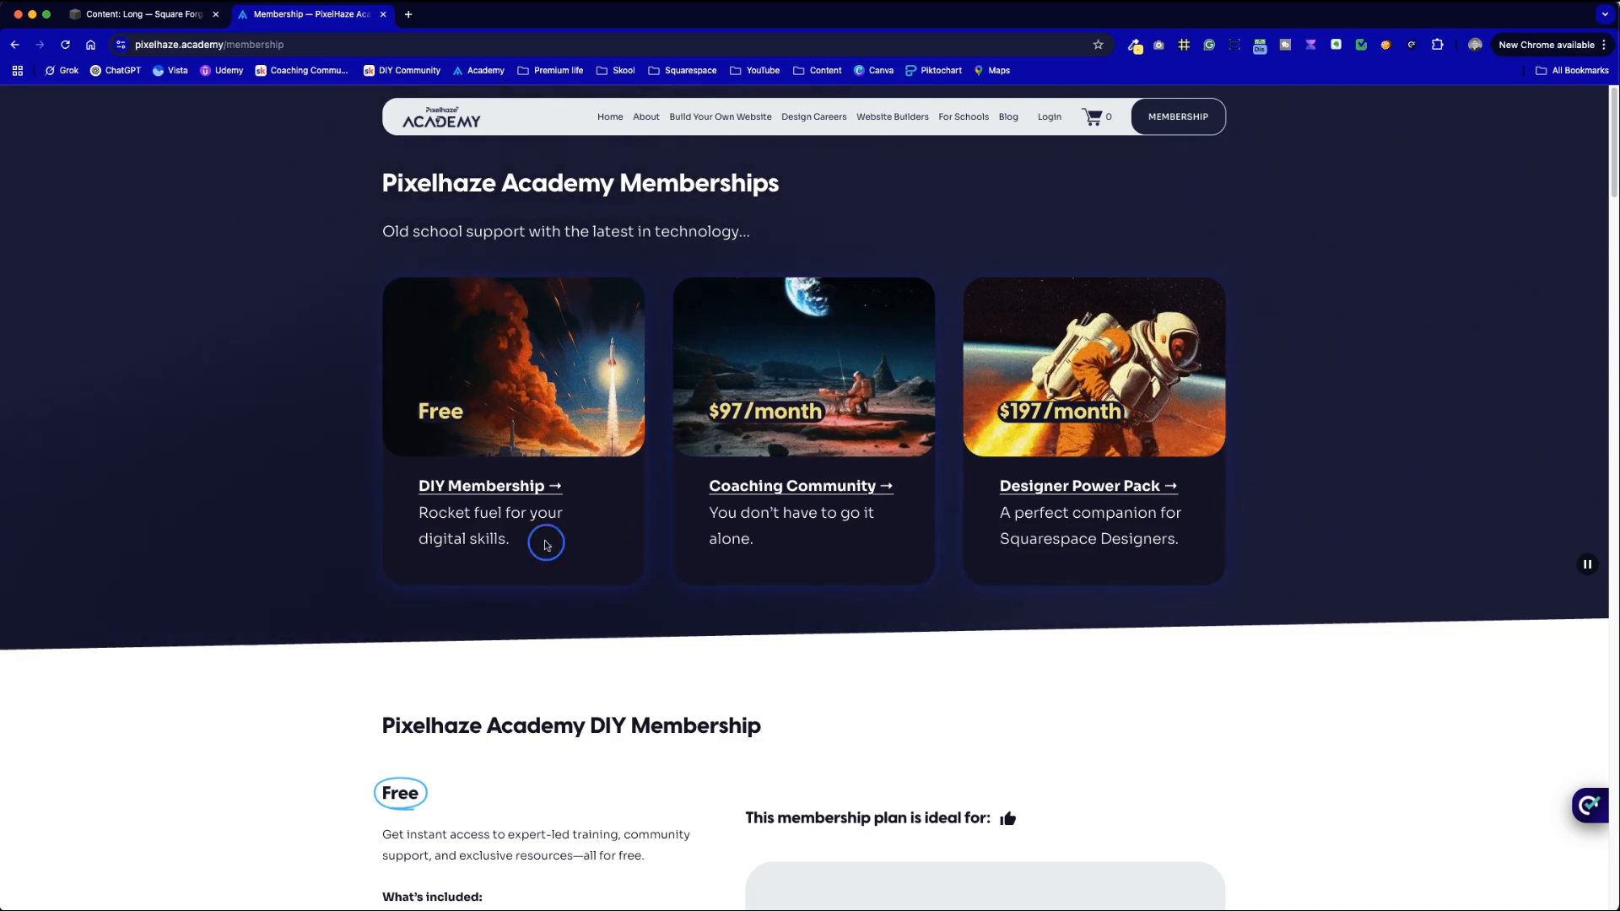
pyautogui.moveTo(556, 549); pyautogui.dragTo(406, 489)
pyautogui.click(348, 488)
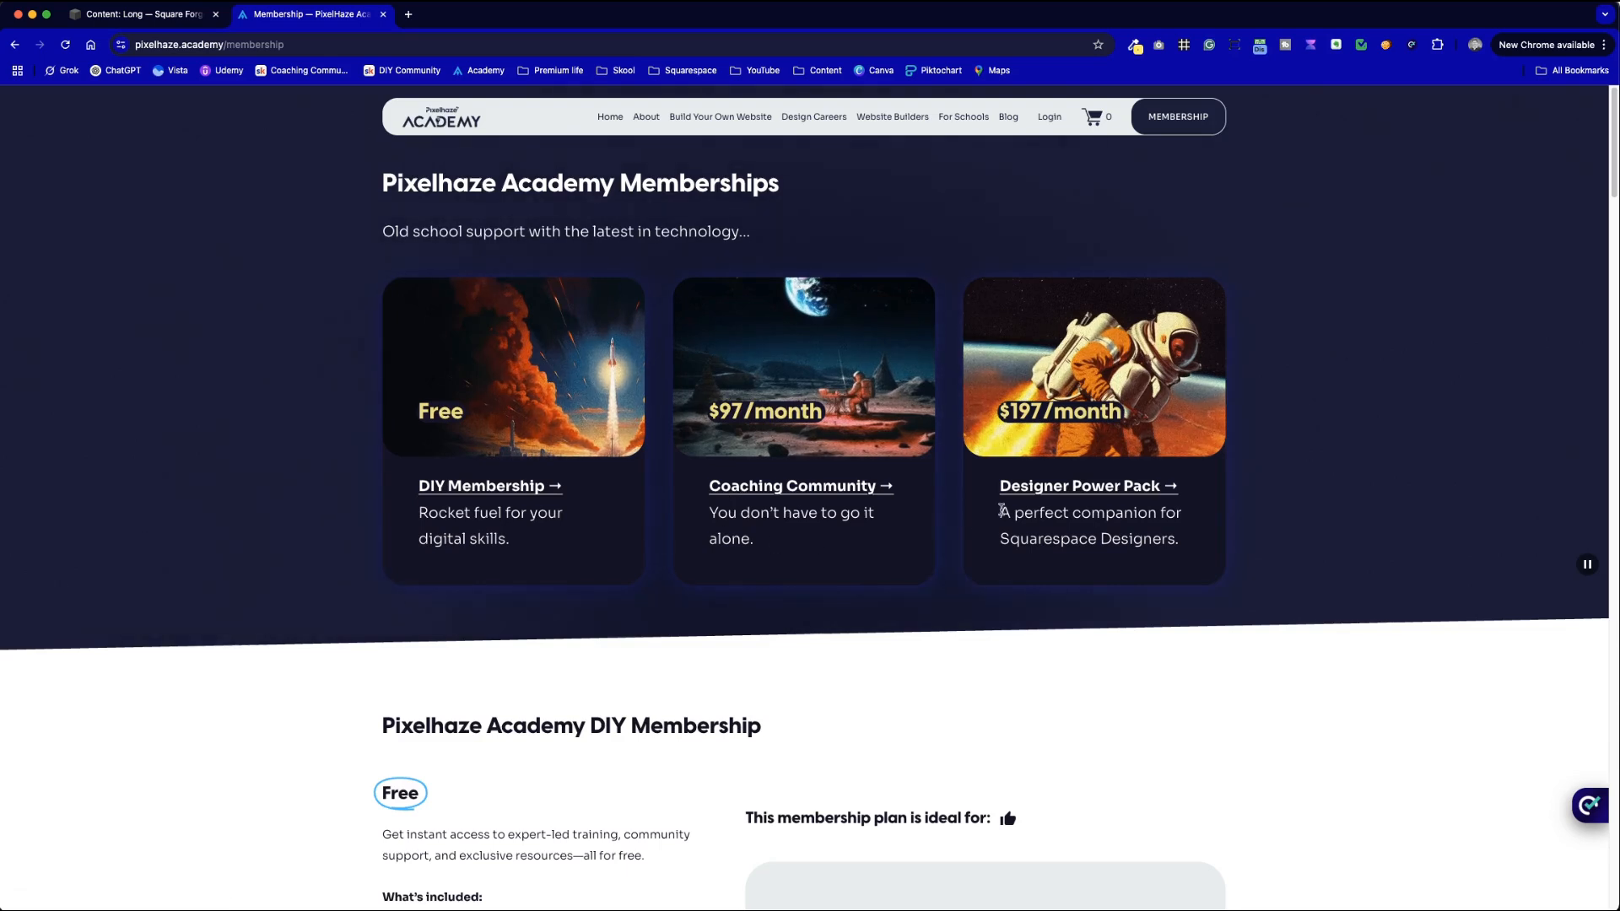
# - View the Designer Power Pack and Coaching Community details, then return to the Squarespace Content: Long page
pyautogui.click(1025, 493)
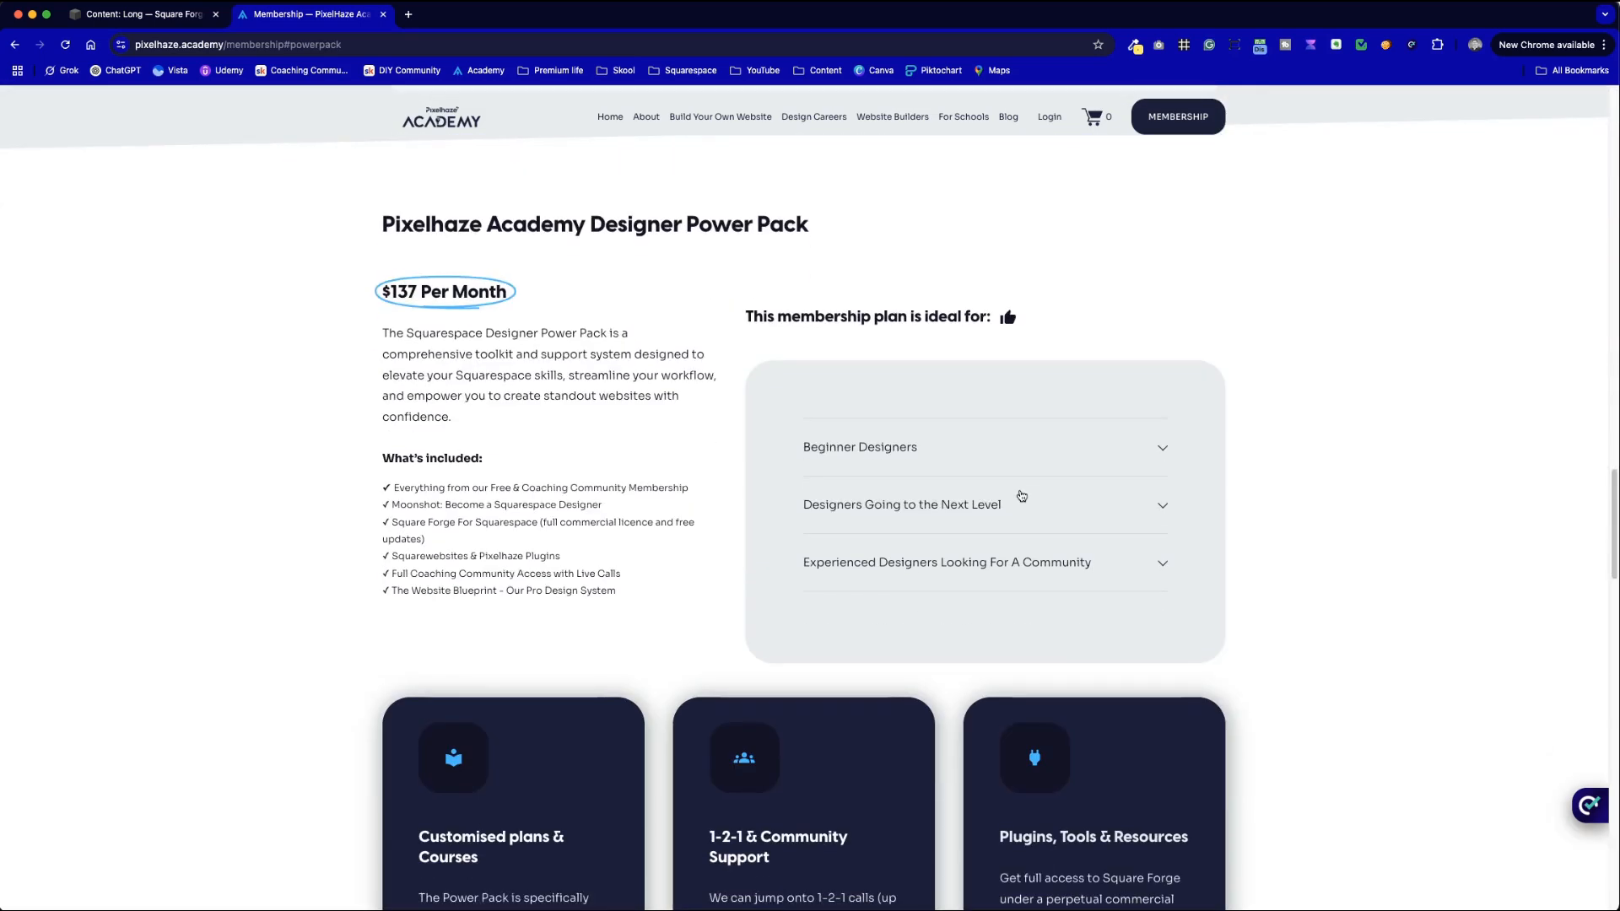
pyautogui.scroll(15, 928, 485)
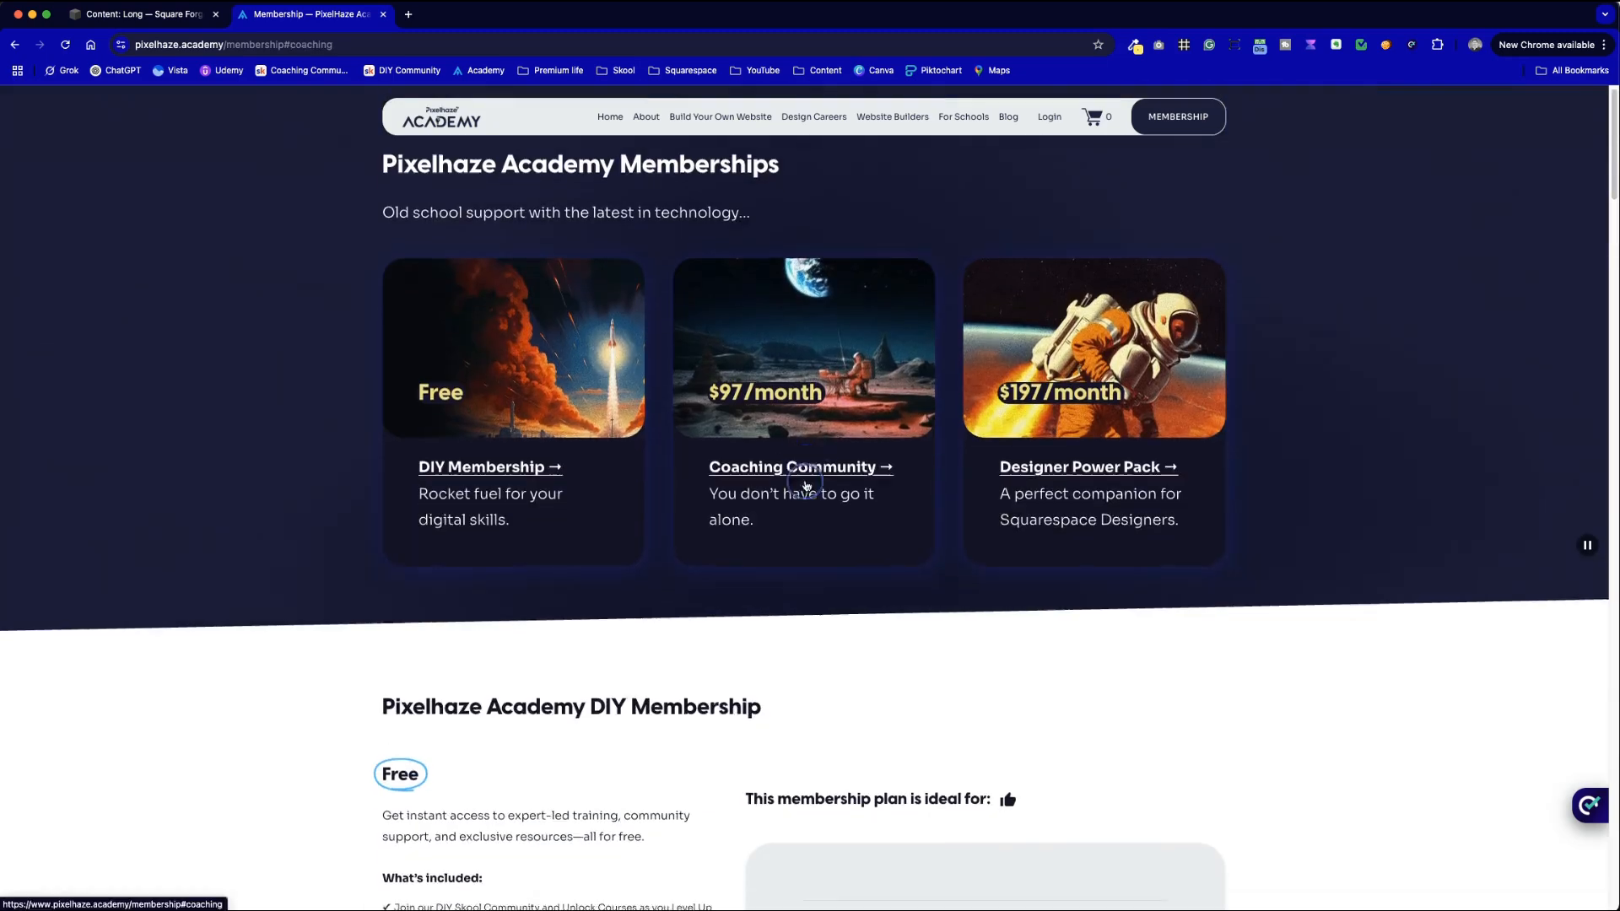
pyautogui.click(774, 486)
pyautogui.scroll(10, 810, 371)
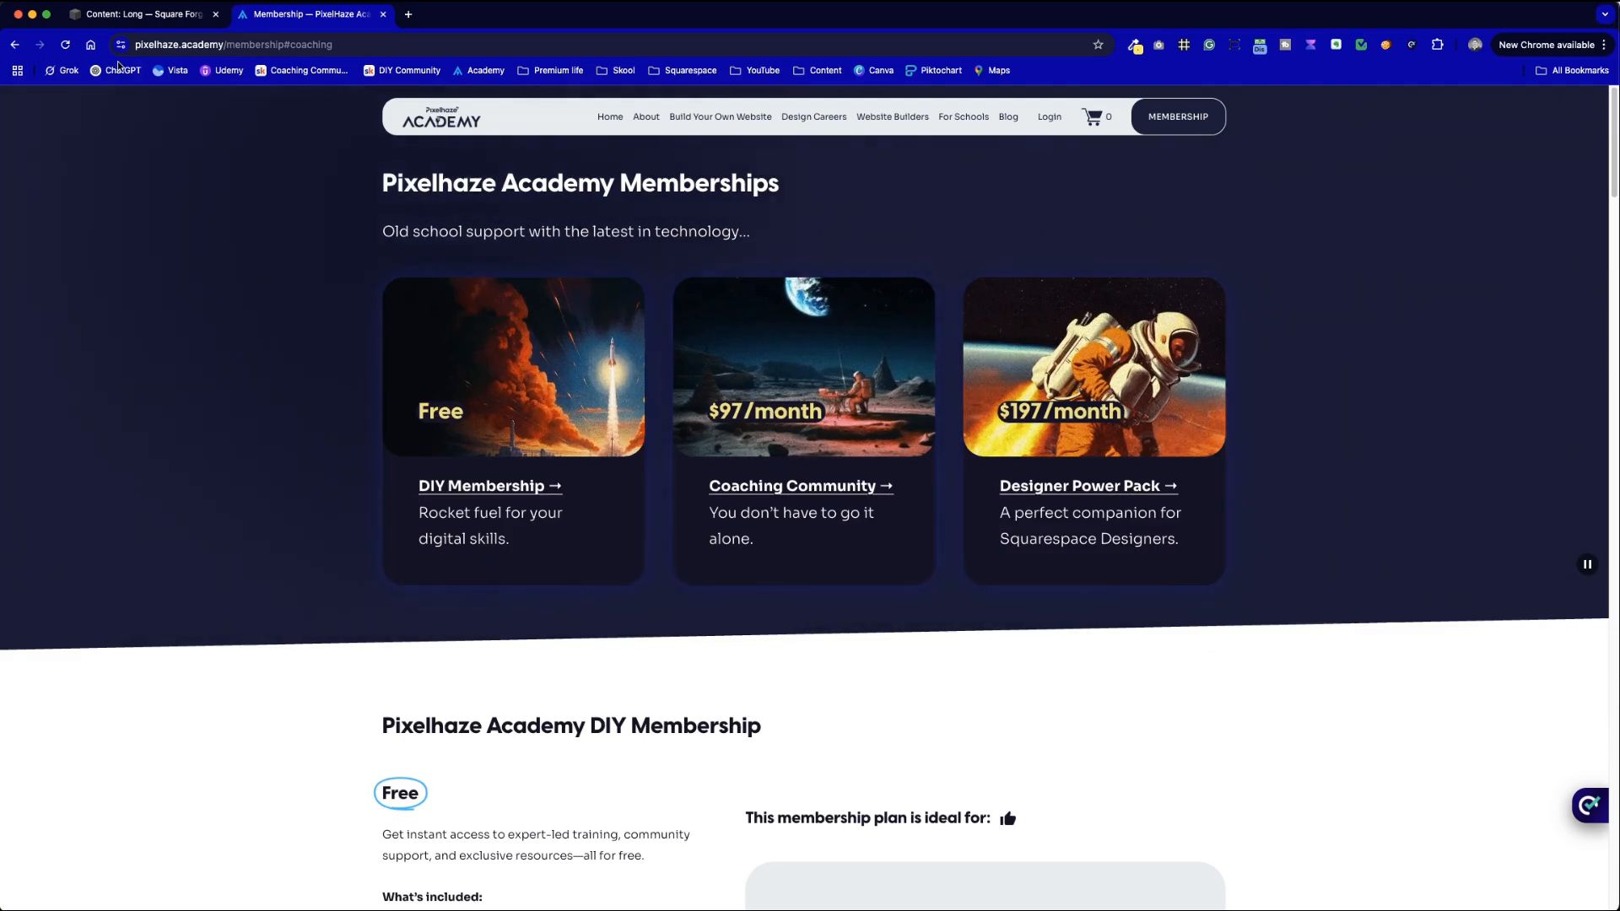
pyautogui.click(143, 18)
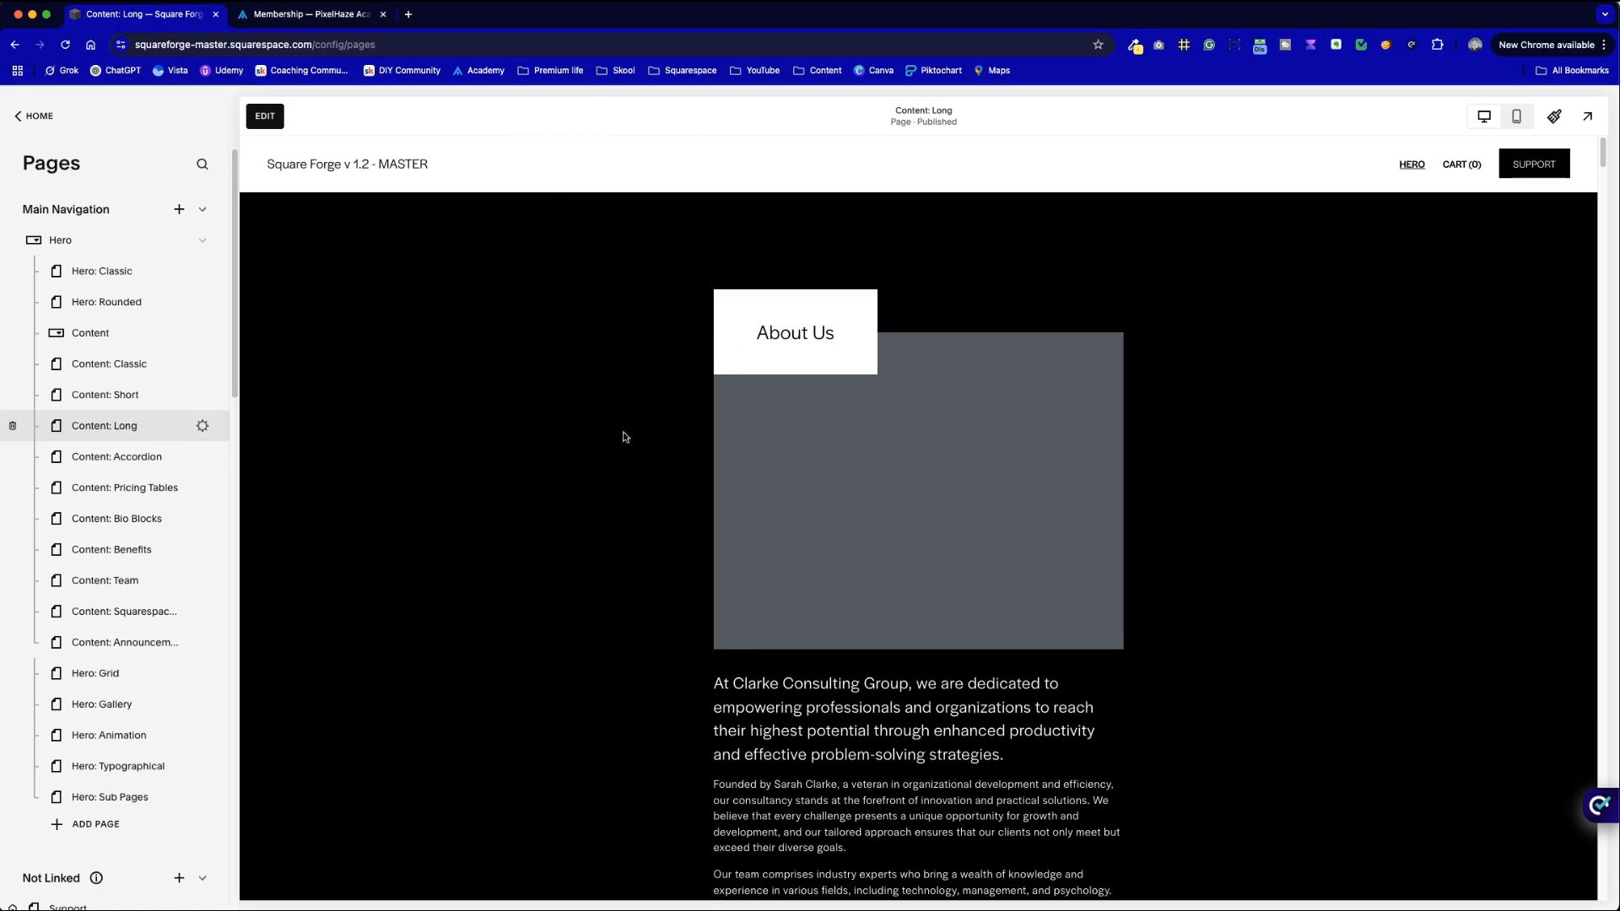
# - Move the Content page folder out of Main Navigation into Not Linked
pyautogui.scroll(-15, 928, 540)
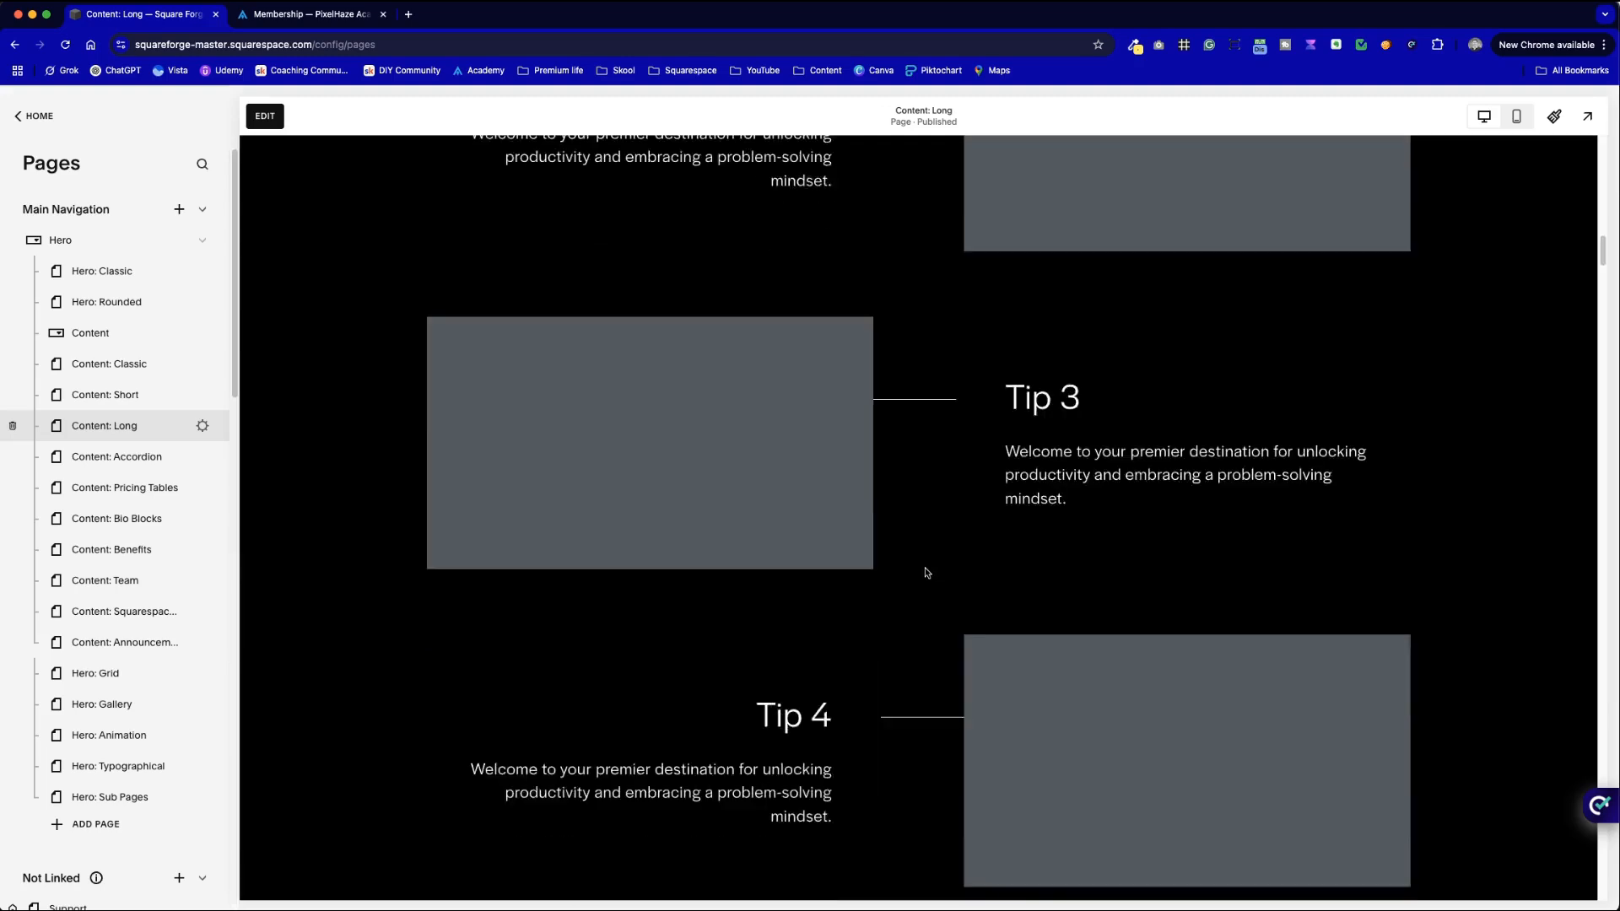
pyautogui.scroll(15, 924, 572)
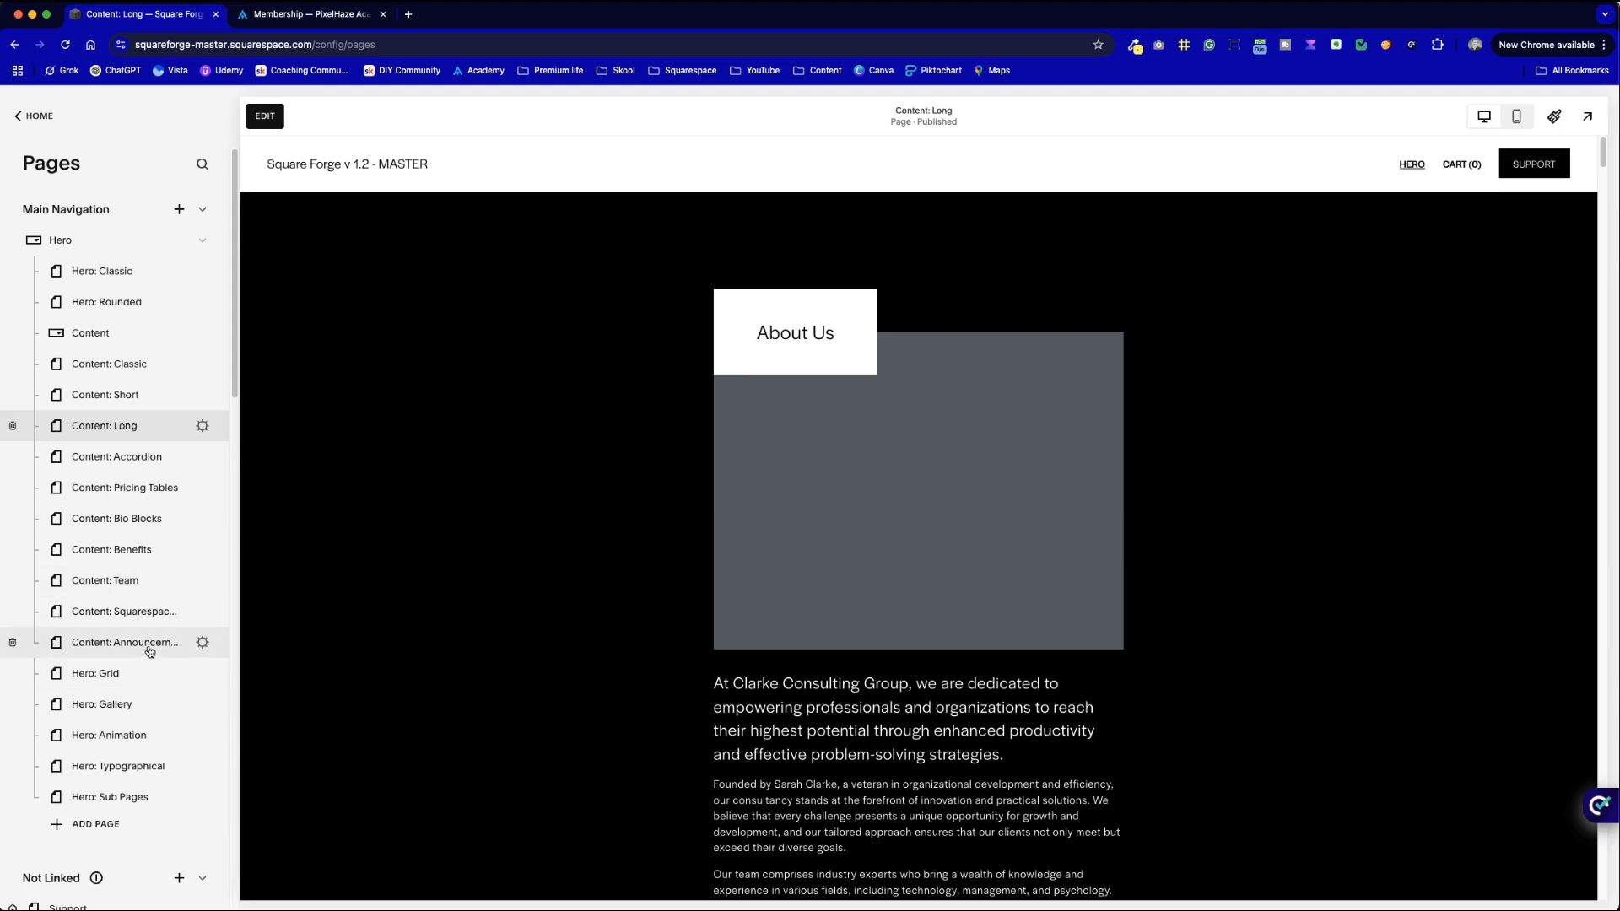
pyautogui.moveTo(149, 650); pyautogui.dragTo(90, 333)
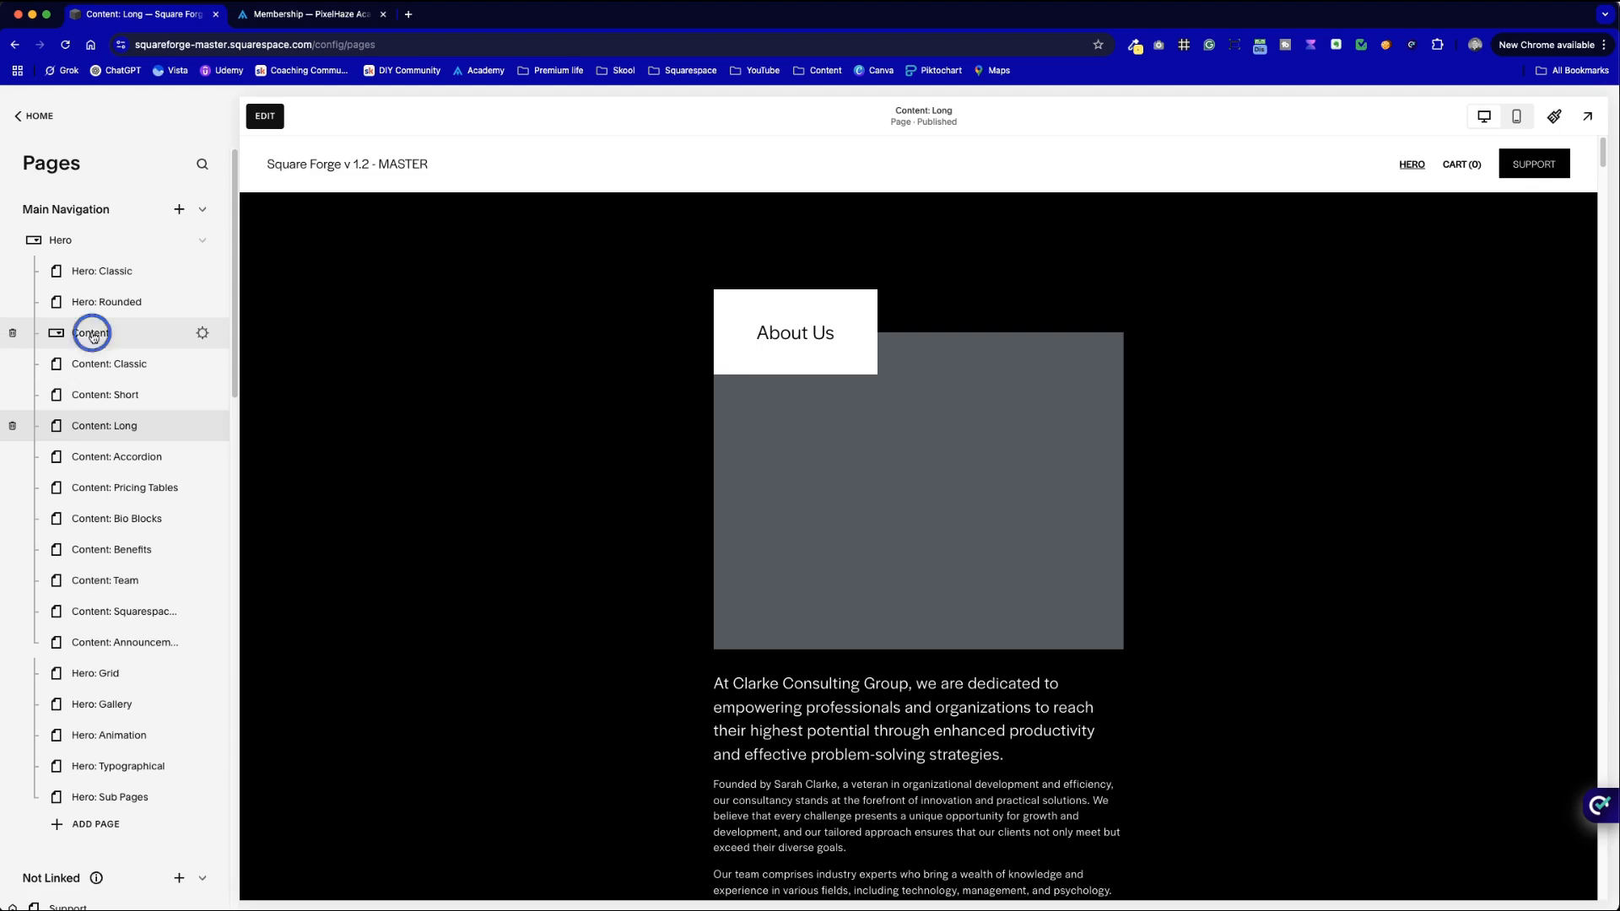
pyautogui.click(157, 545)
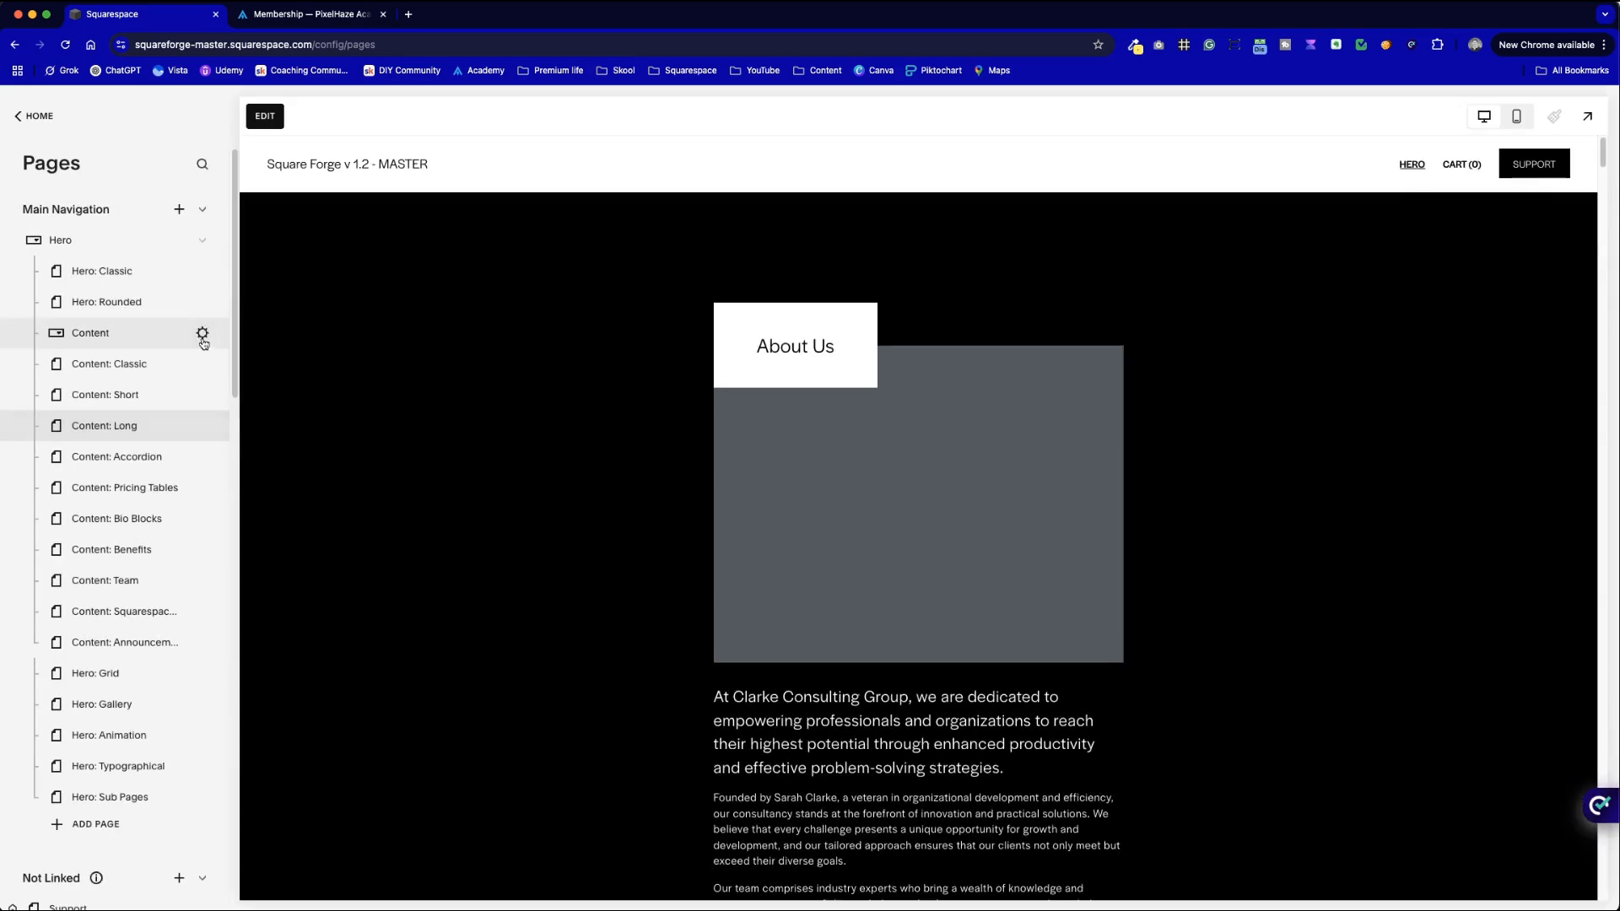
pyautogui.moveTo(74, 336); pyautogui.dragTo(102, 478)
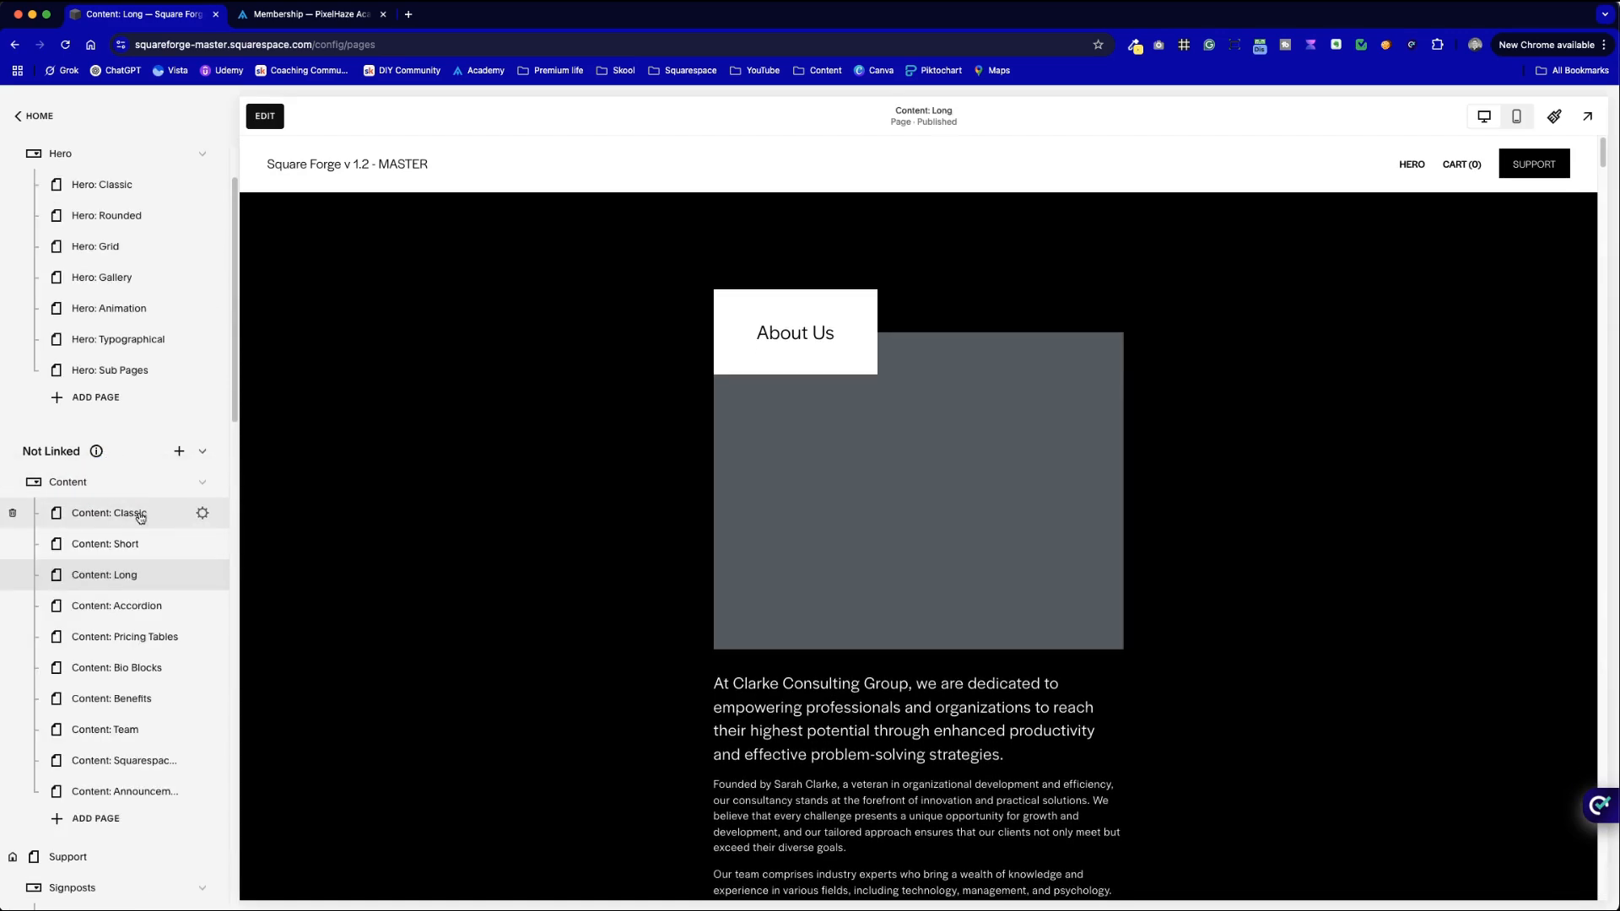
# - Move the Hero folder into Not Linked and place Support at the top of that list
pyautogui.click(203, 482)
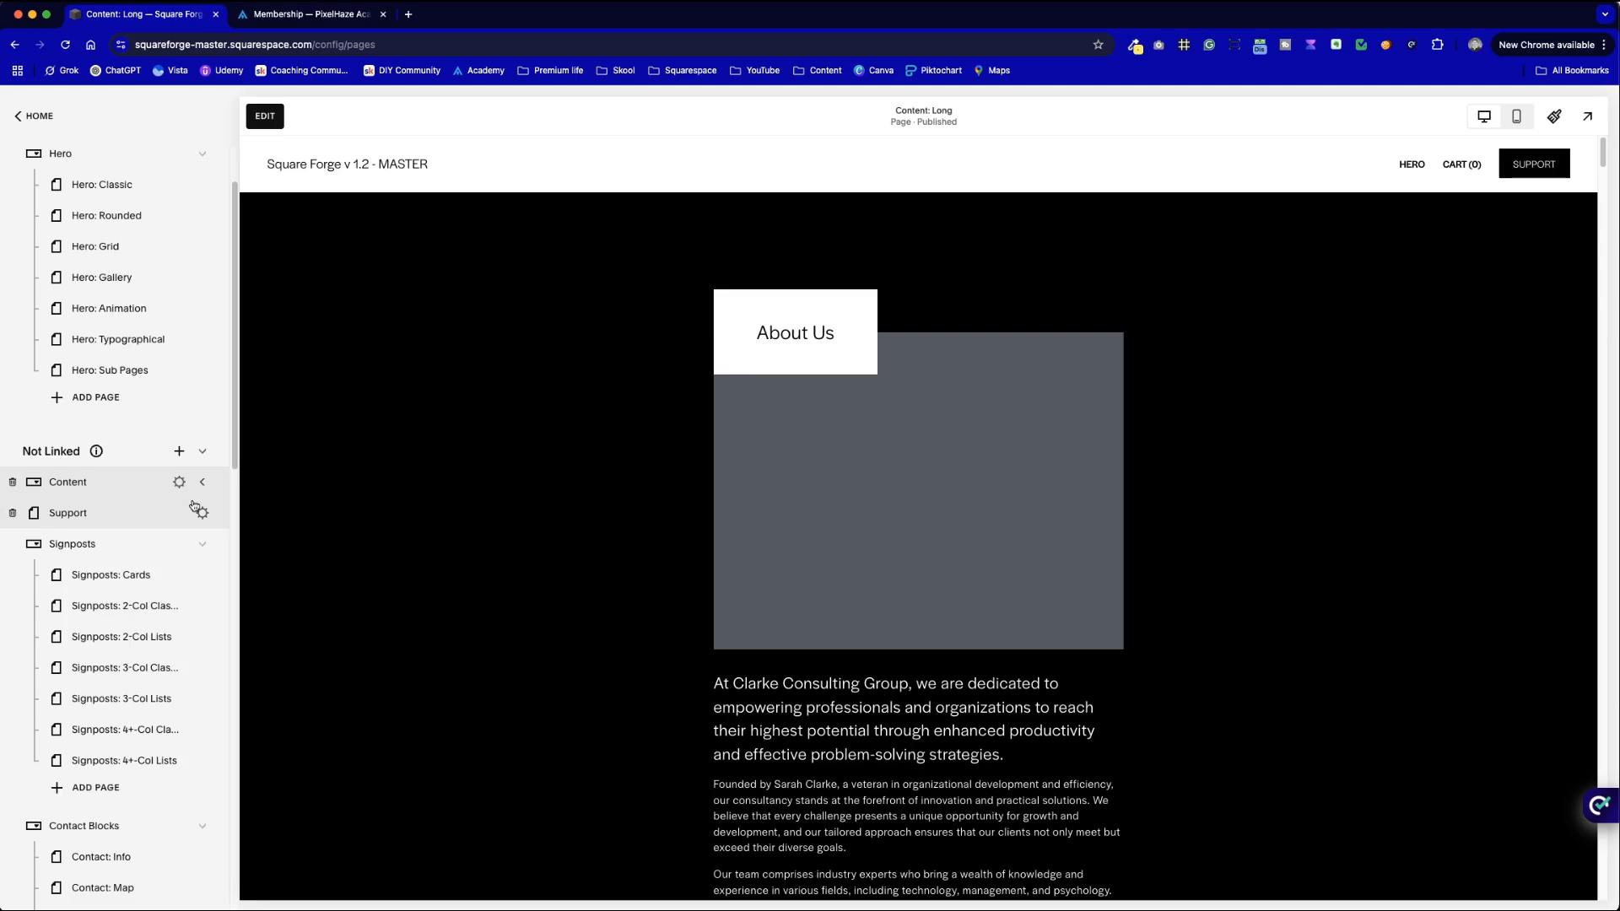
pyautogui.scroll(1, 211, 604)
pyautogui.click(203, 630)
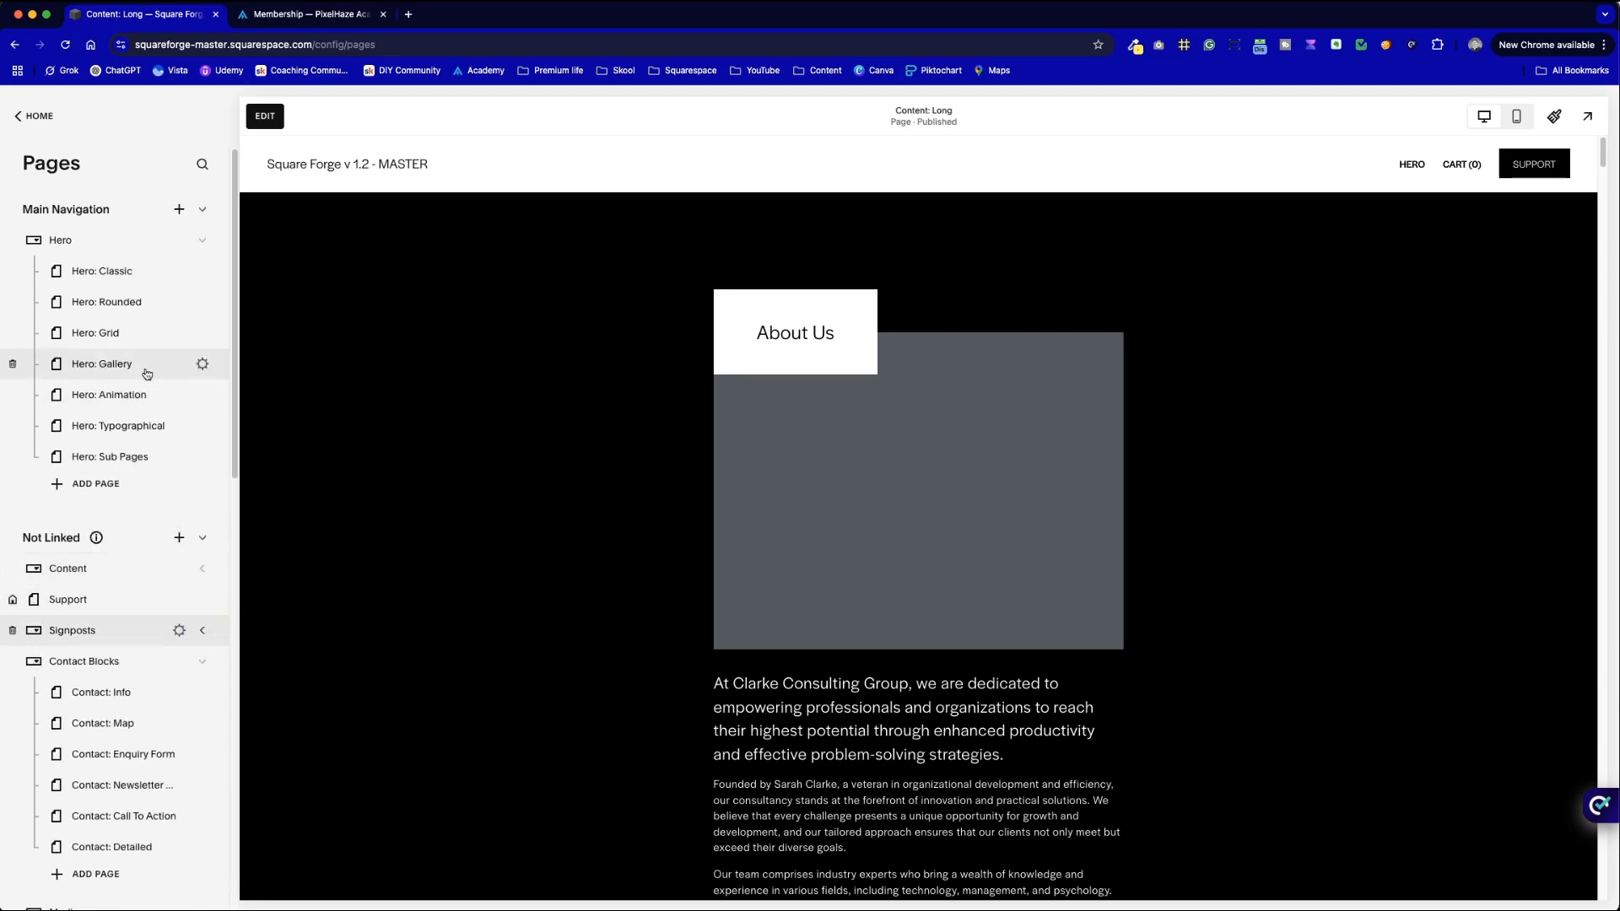
pyautogui.moveTo(95, 242); pyautogui.dragTo(101, 359)
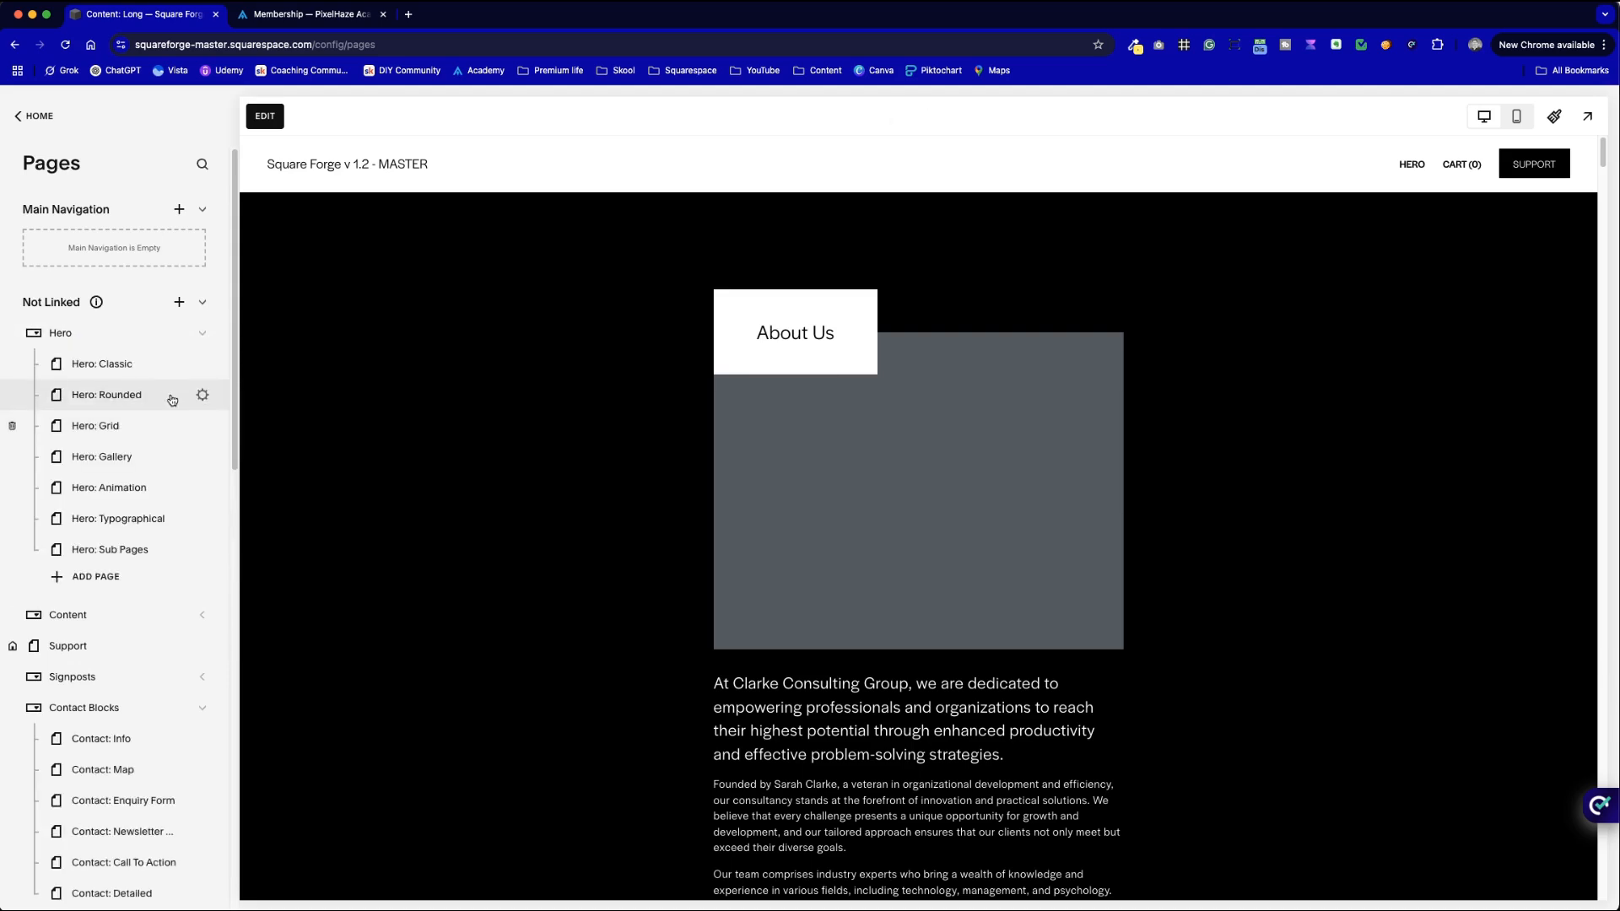
pyautogui.click(200, 336)
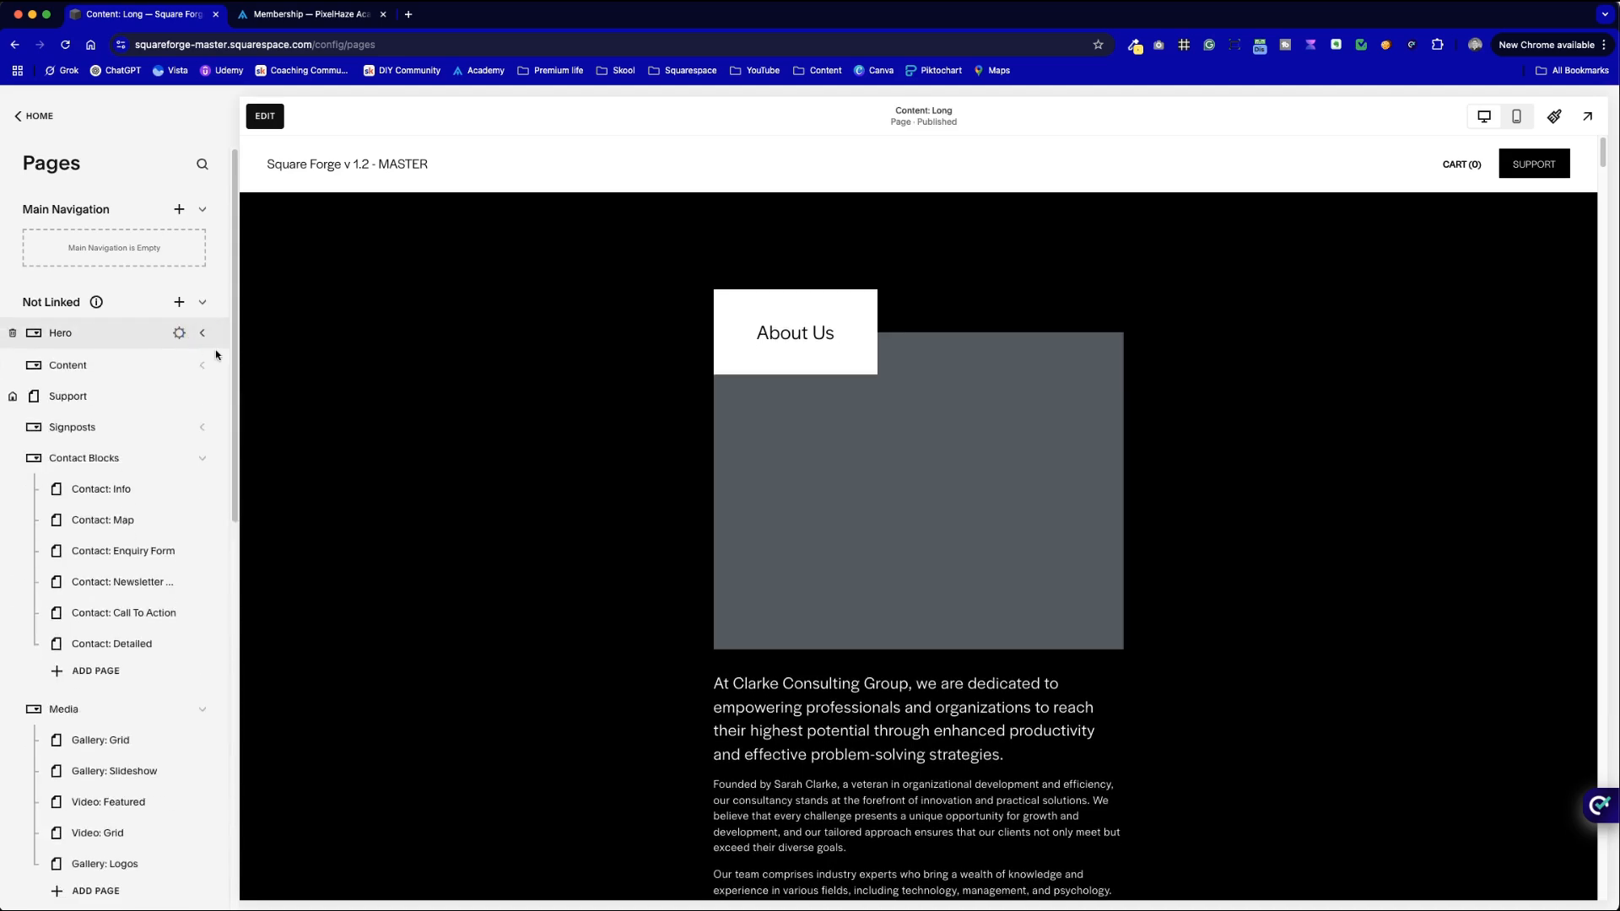
pyautogui.moveTo(119, 398); pyautogui.dragTo(120, 333)
# - Collapse the Contact Blocks, Media, Quotes, Summary Blocks and Demo Pages folders, and expand Signposts
pyautogui.click(203, 460)
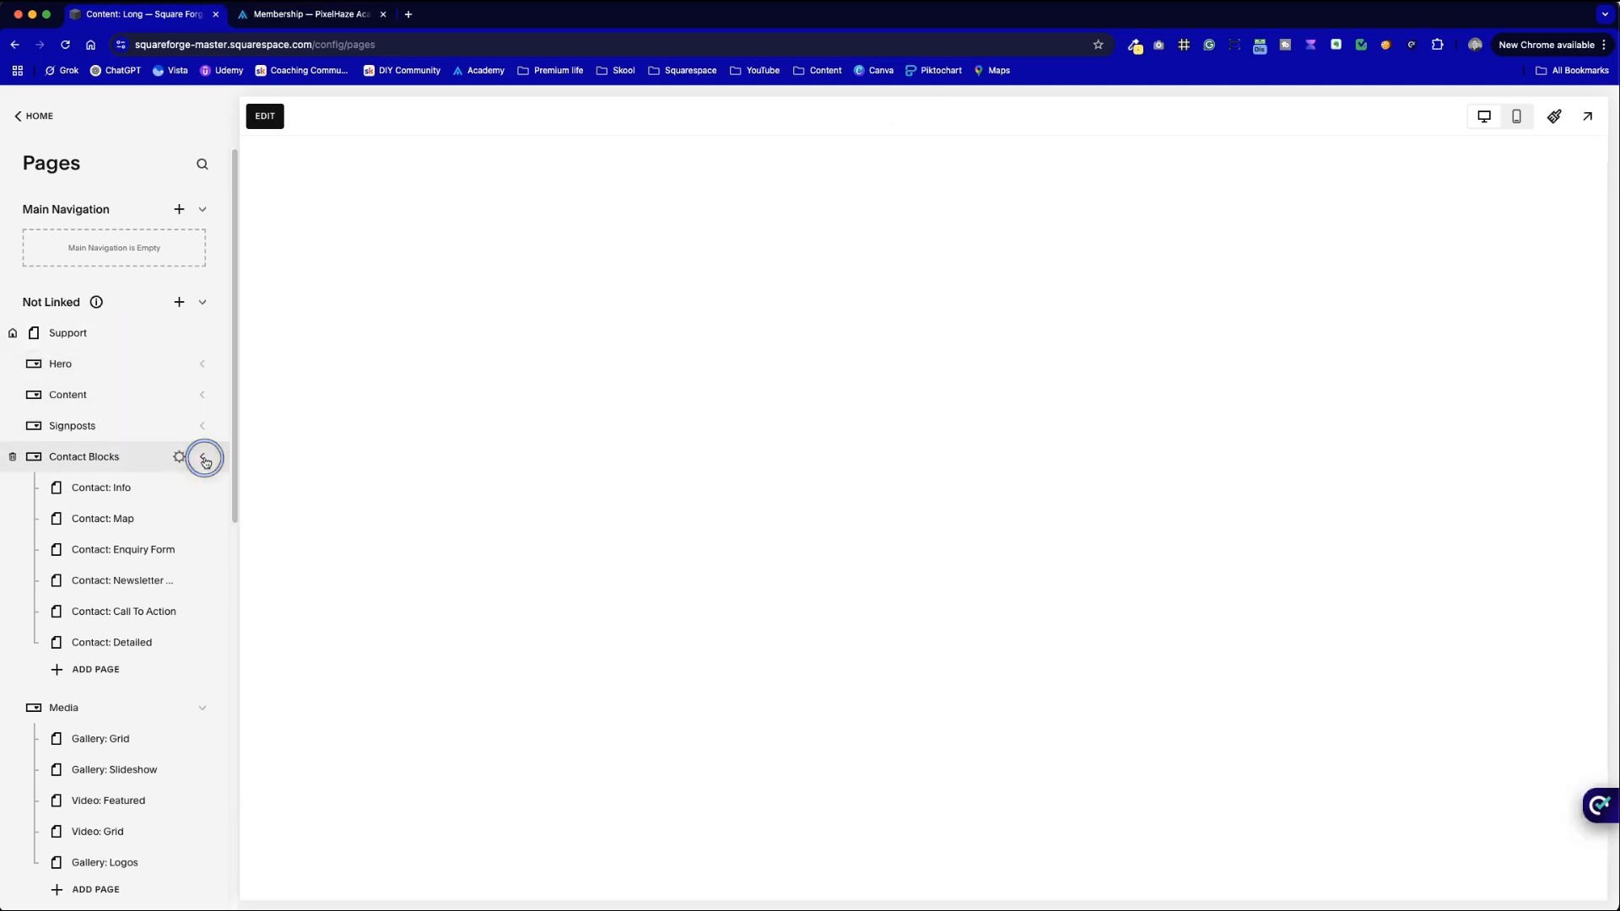
pyautogui.click(202, 488)
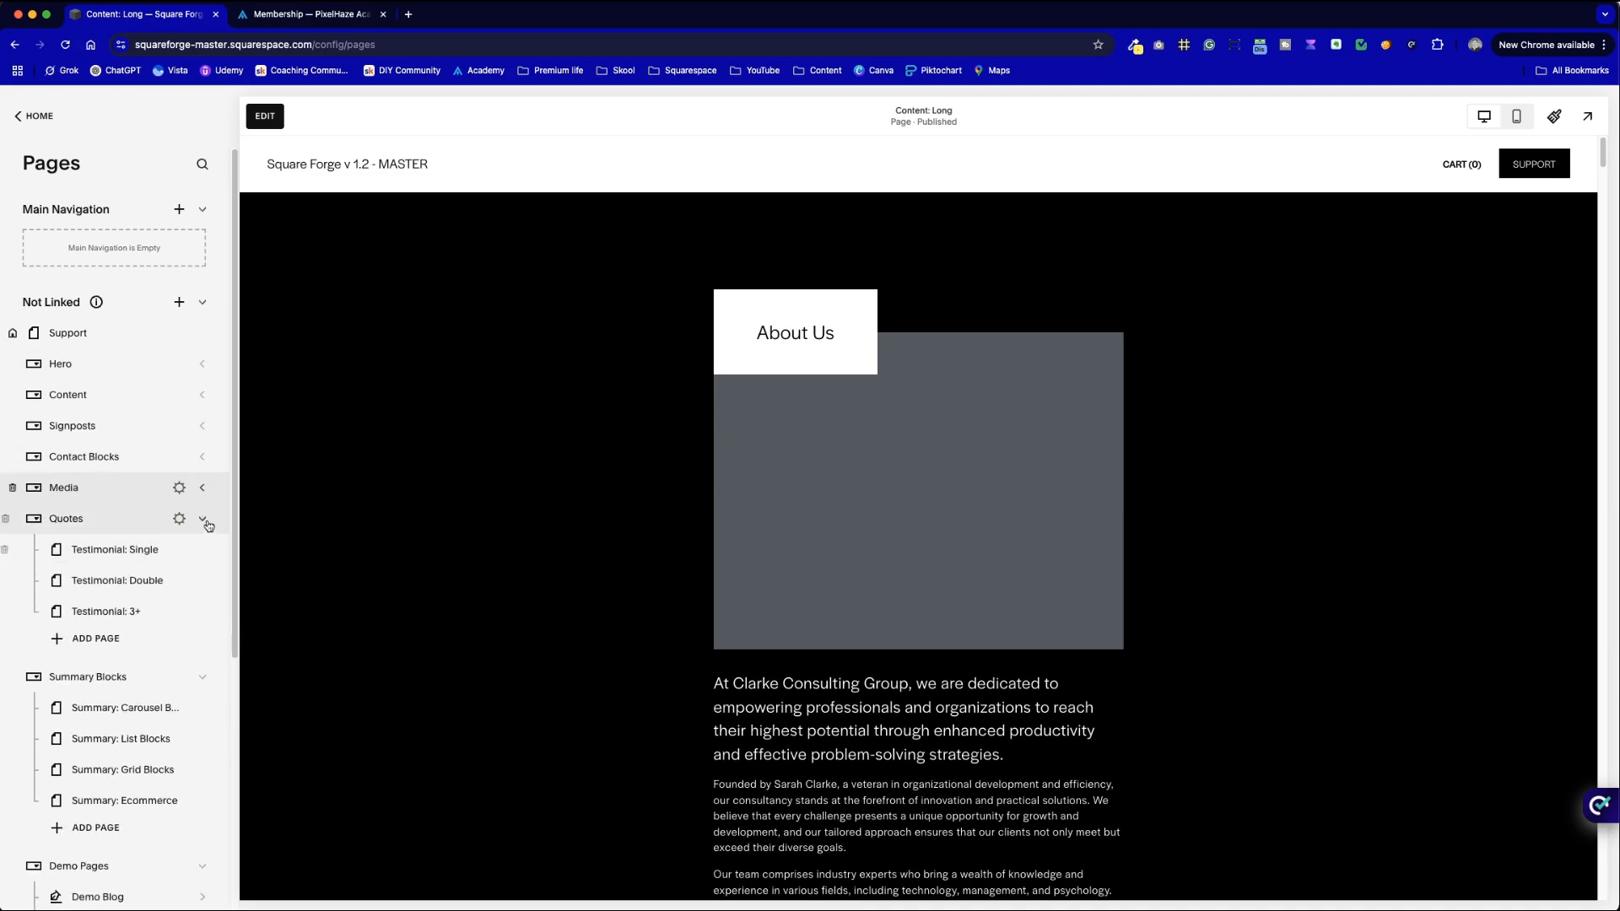
pyautogui.click(208, 523)
pyautogui.click(203, 551)
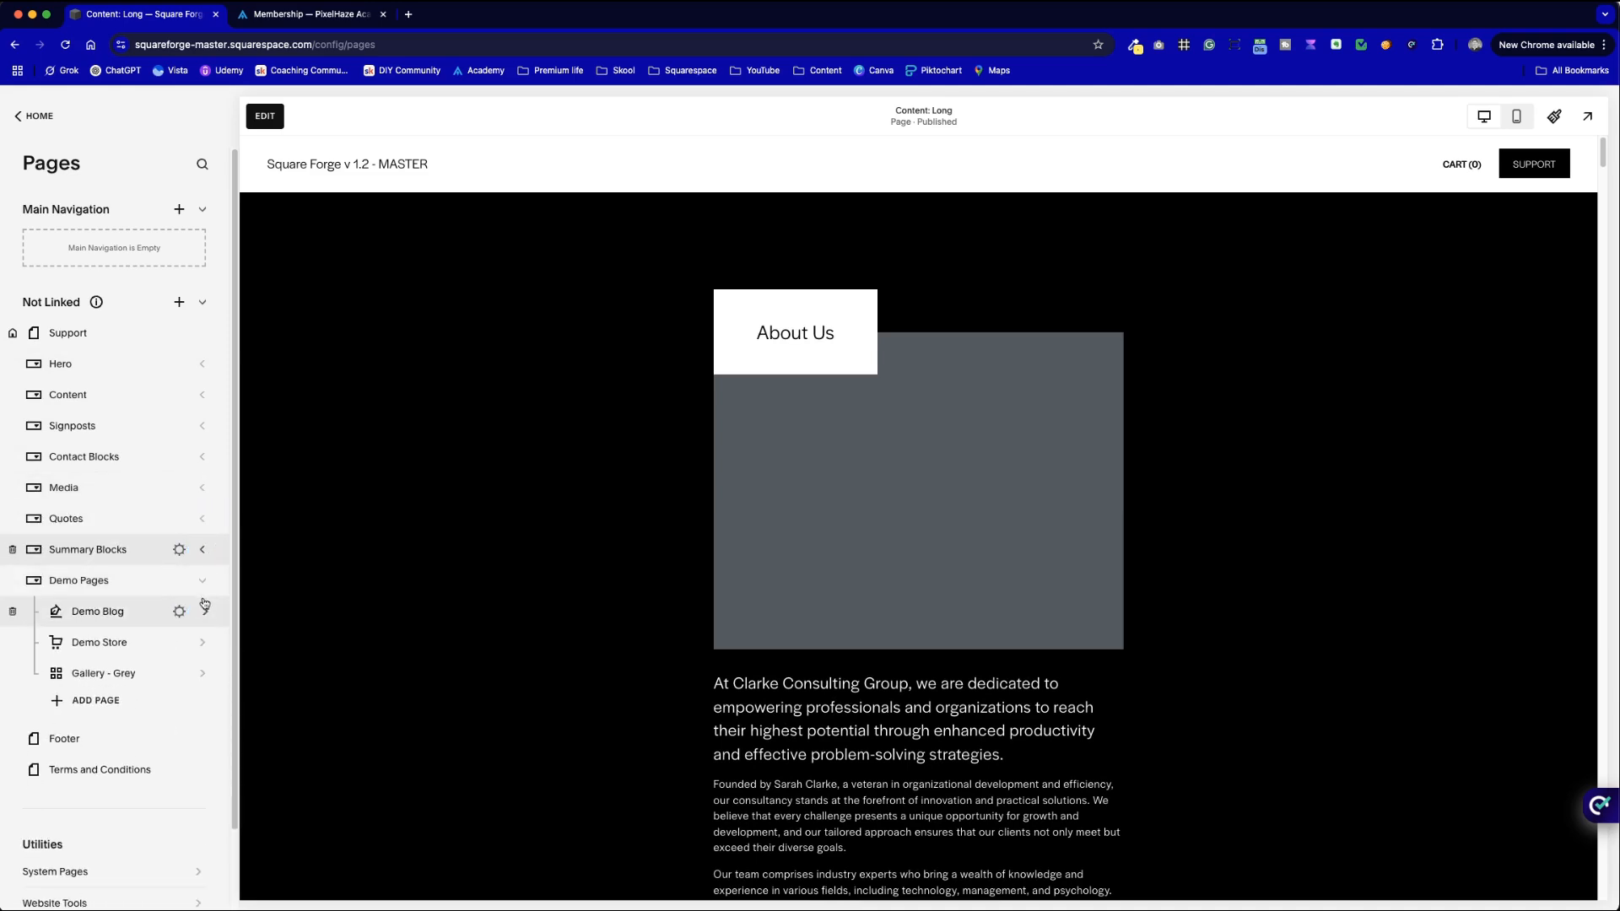
pyautogui.click(202, 586)
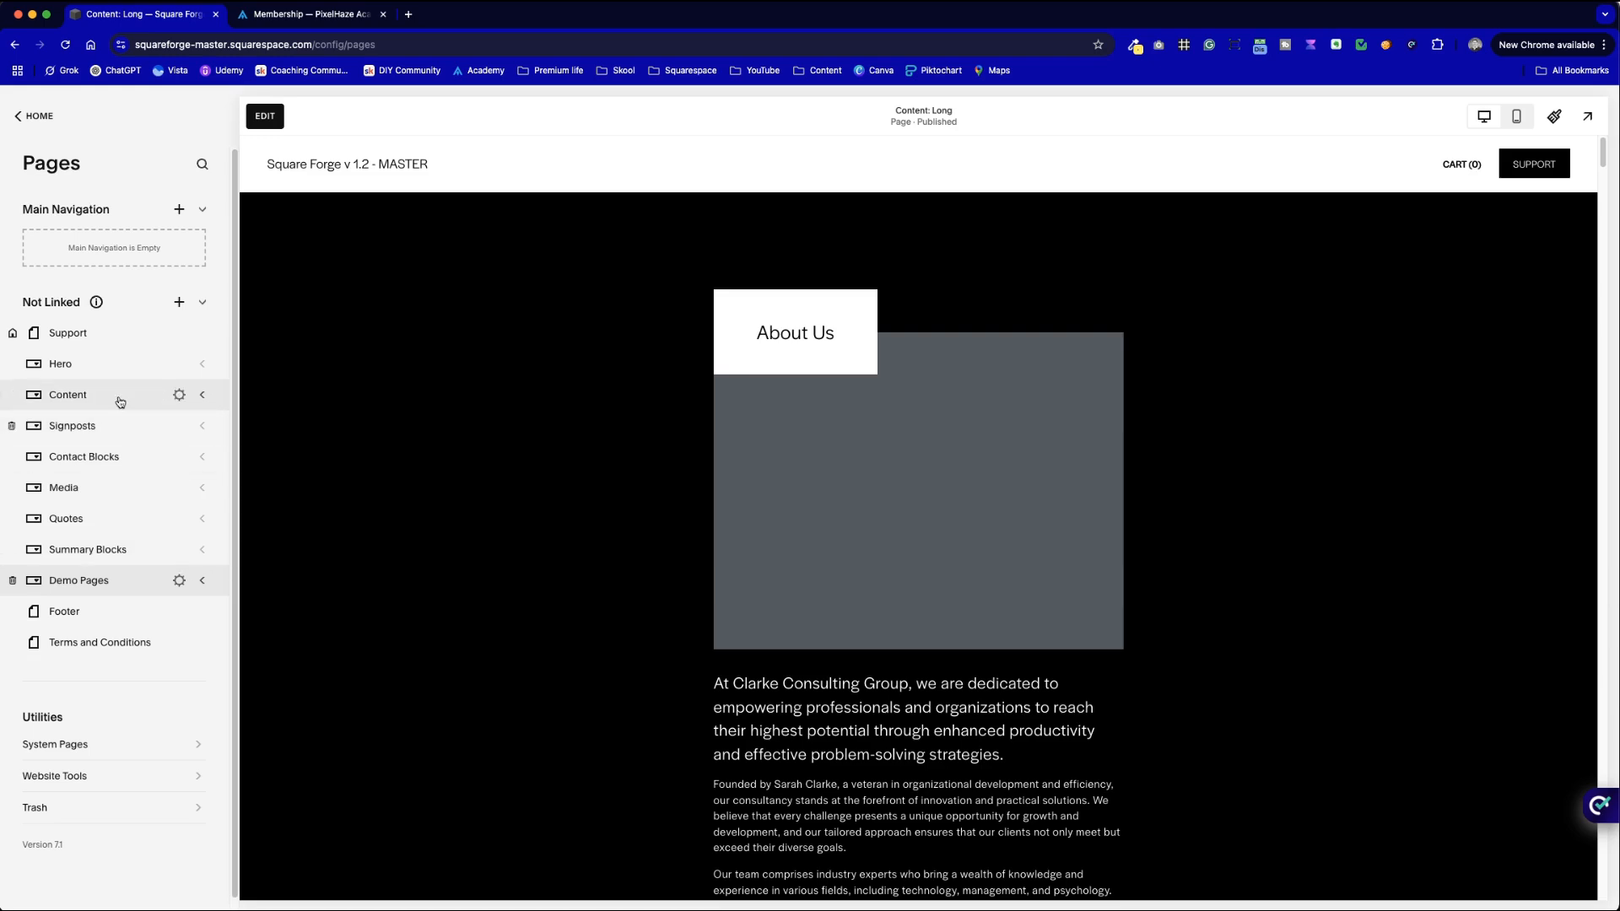
pyautogui.click(203, 395)
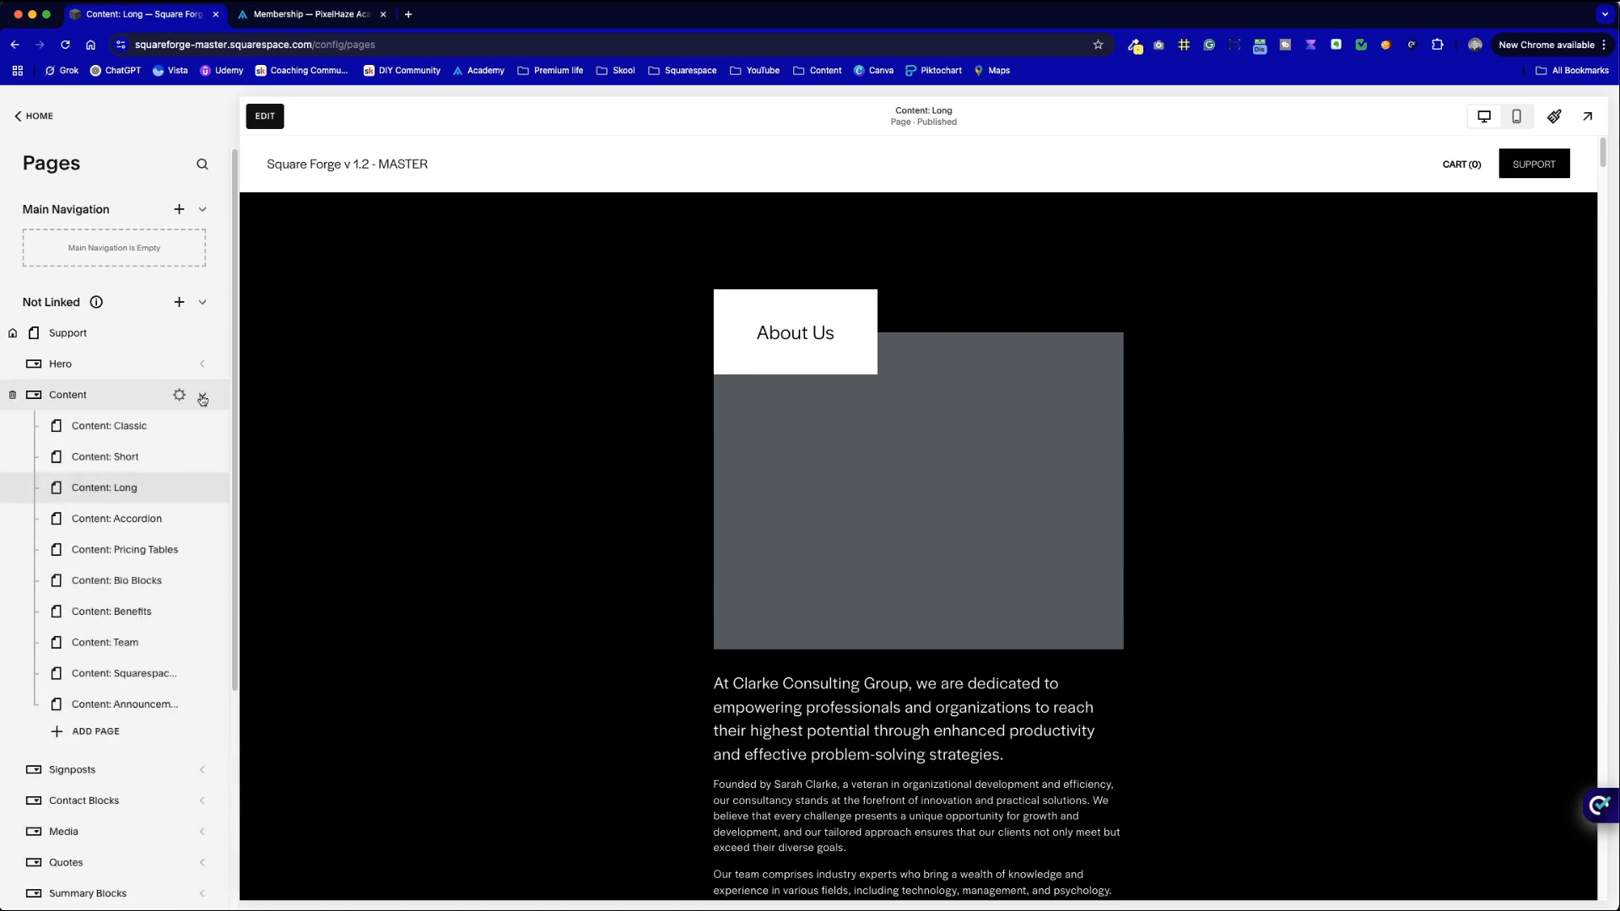
pyautogui.click(203, 395)
pyautogui.click(203, 425)
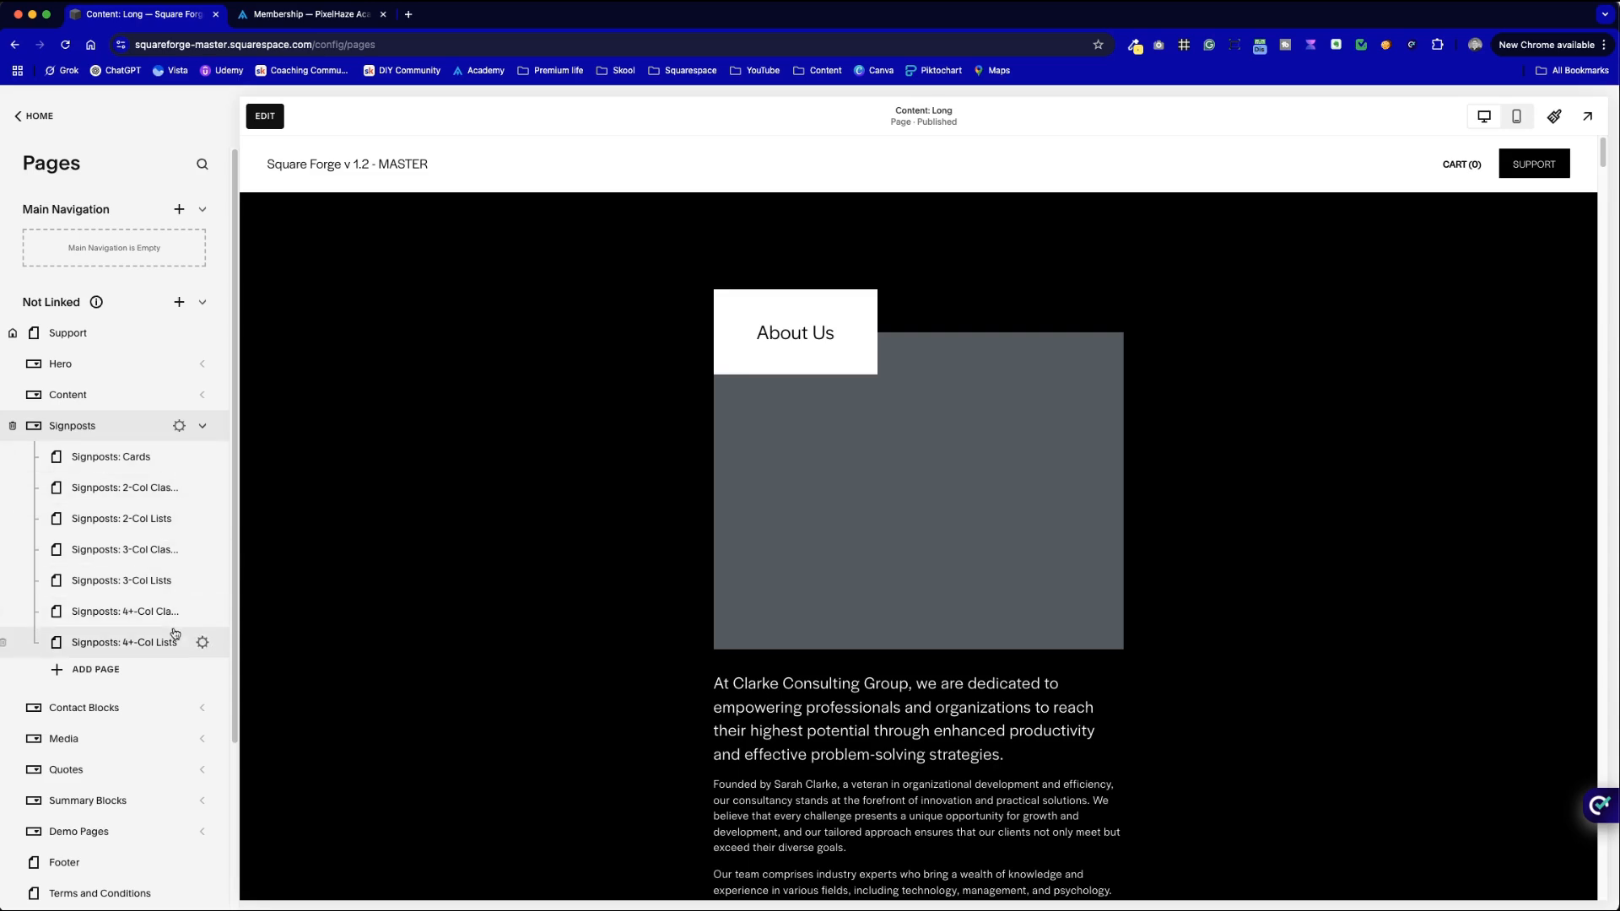
# - Open Signposts: 3-Col Classic, compare it with the membership cards, and scroll to its Custom Solutions section
pyautogui.click(155, 557)
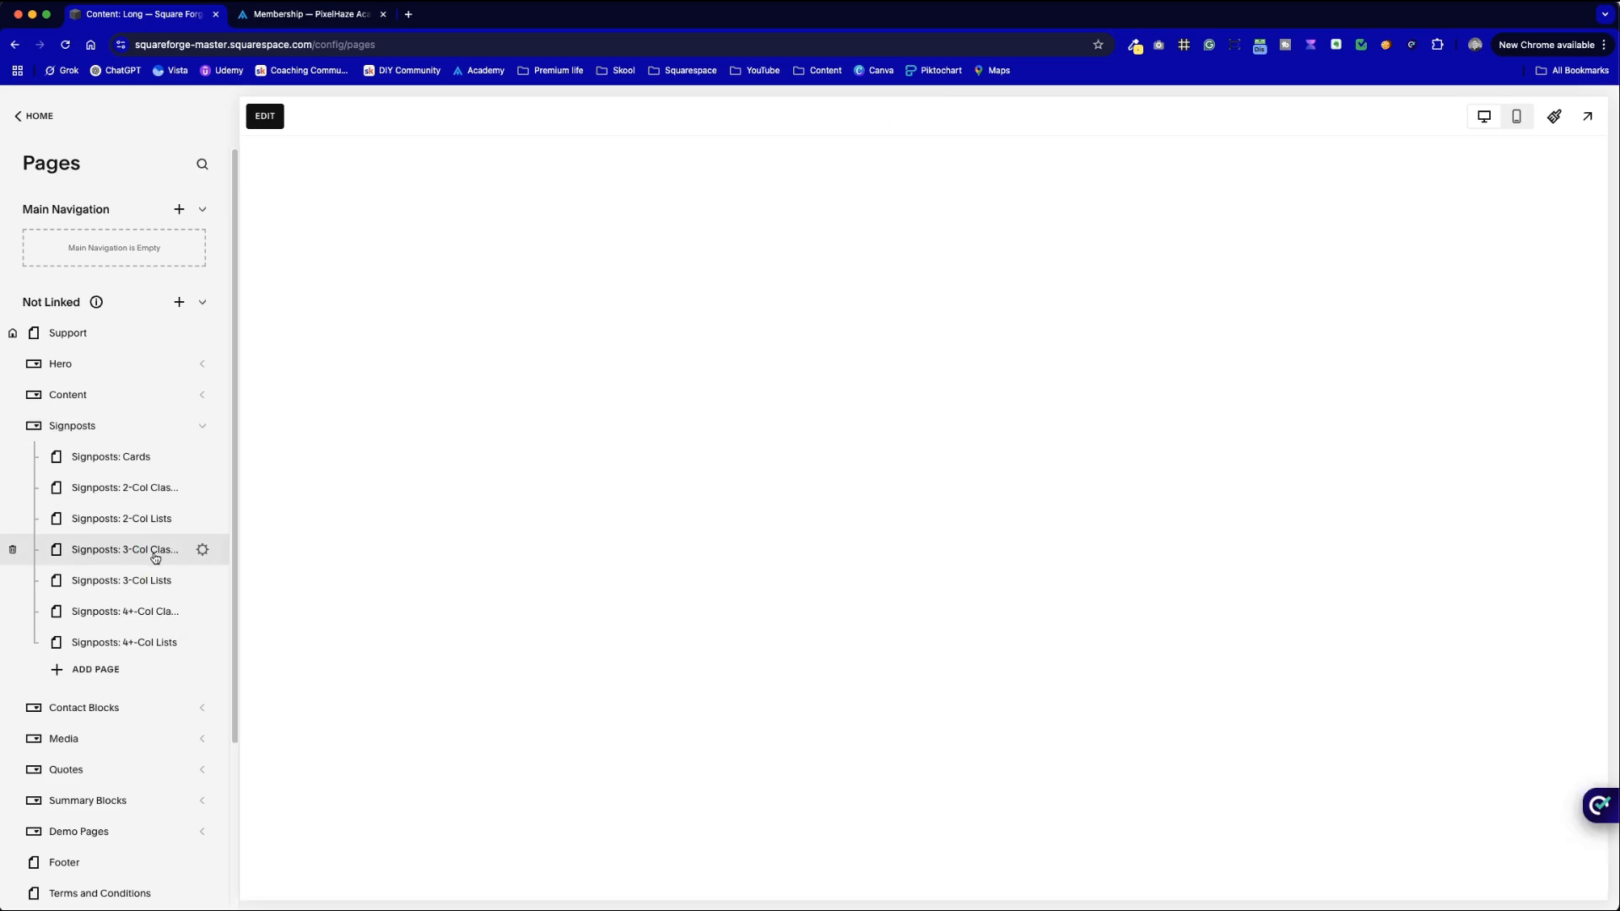
pyautogui.scroll(-20, 795, 609)
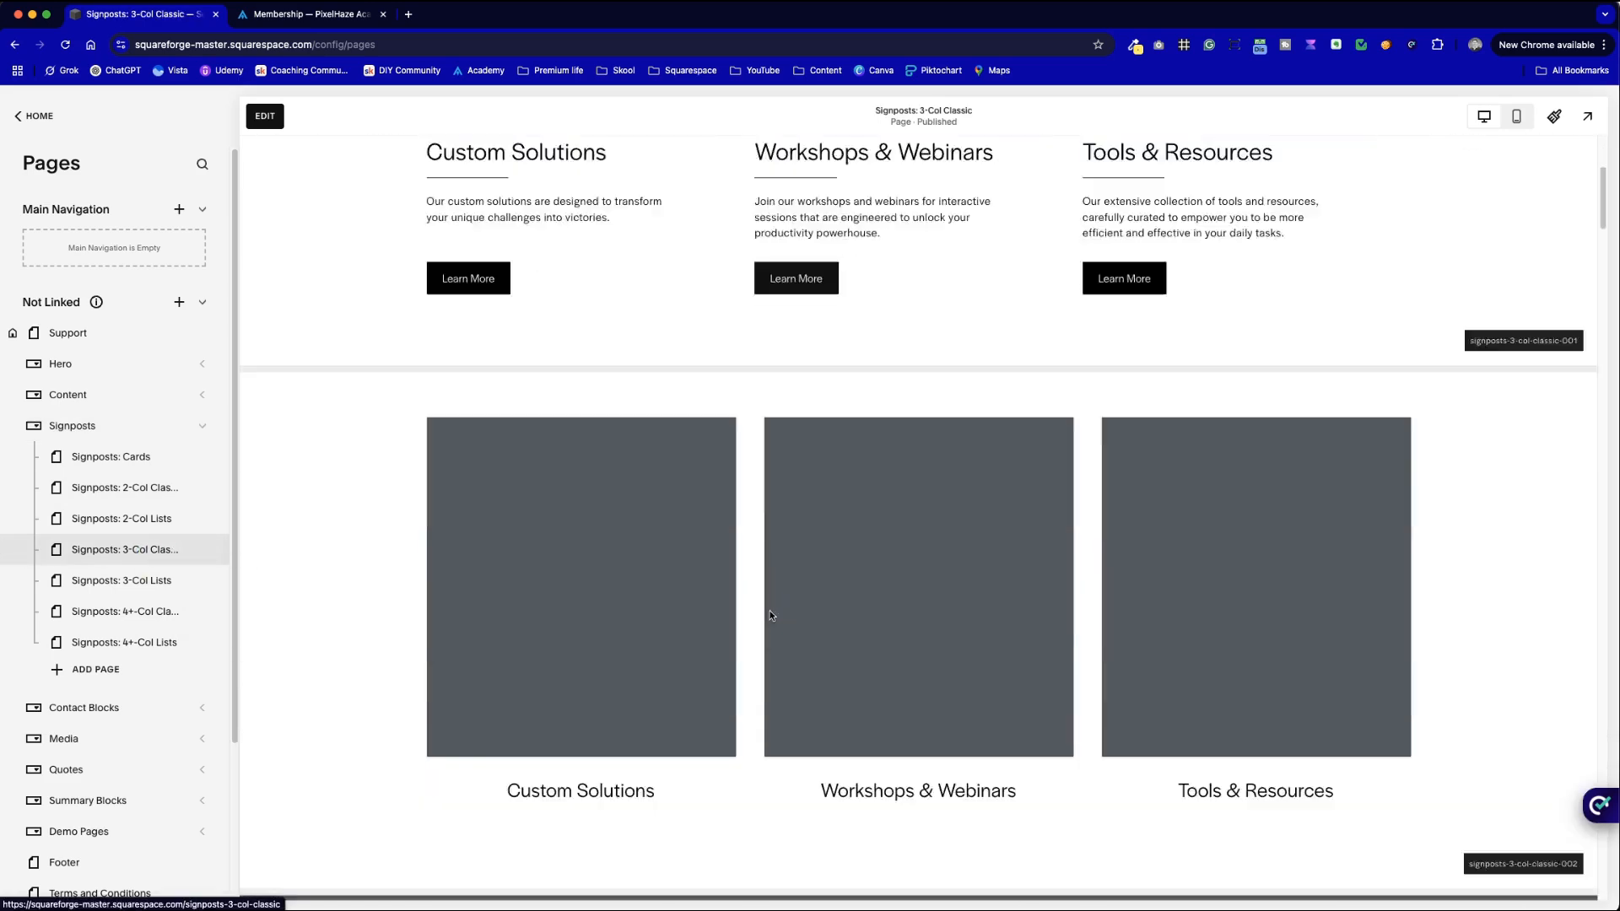
pyautogui.scroll(-20, 768, 612)
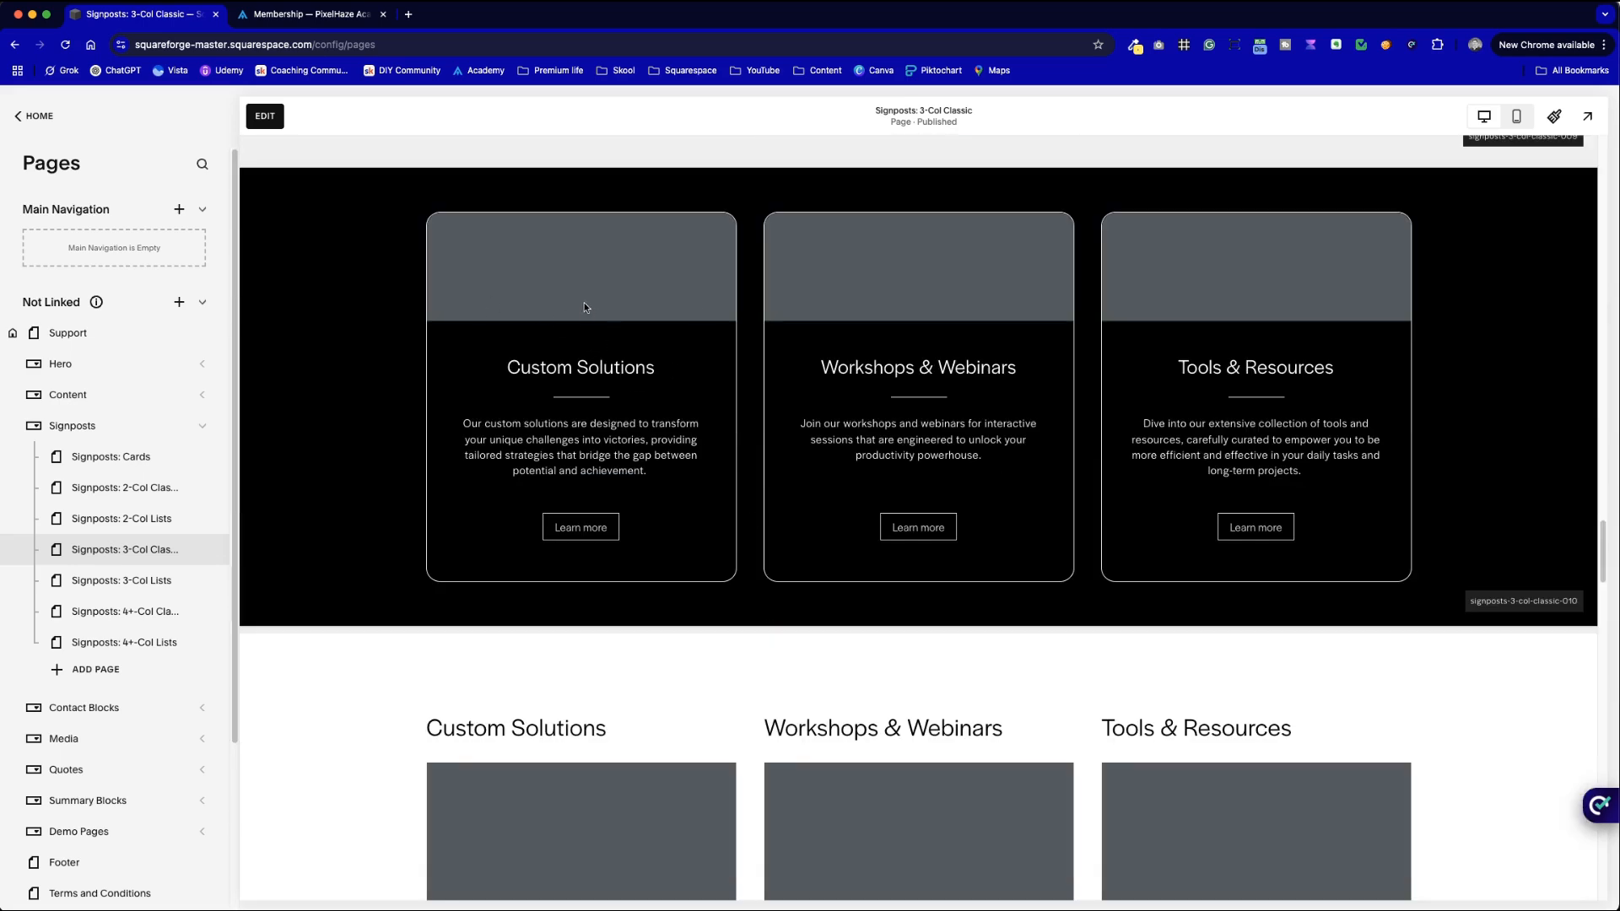
pyautogui.hotkey('ctrl', 'Tab')
pyautogui.hotkey('ctrl', 'shift', 'Tab')
pyautogui.hotkey('ctrl', 'Tab')
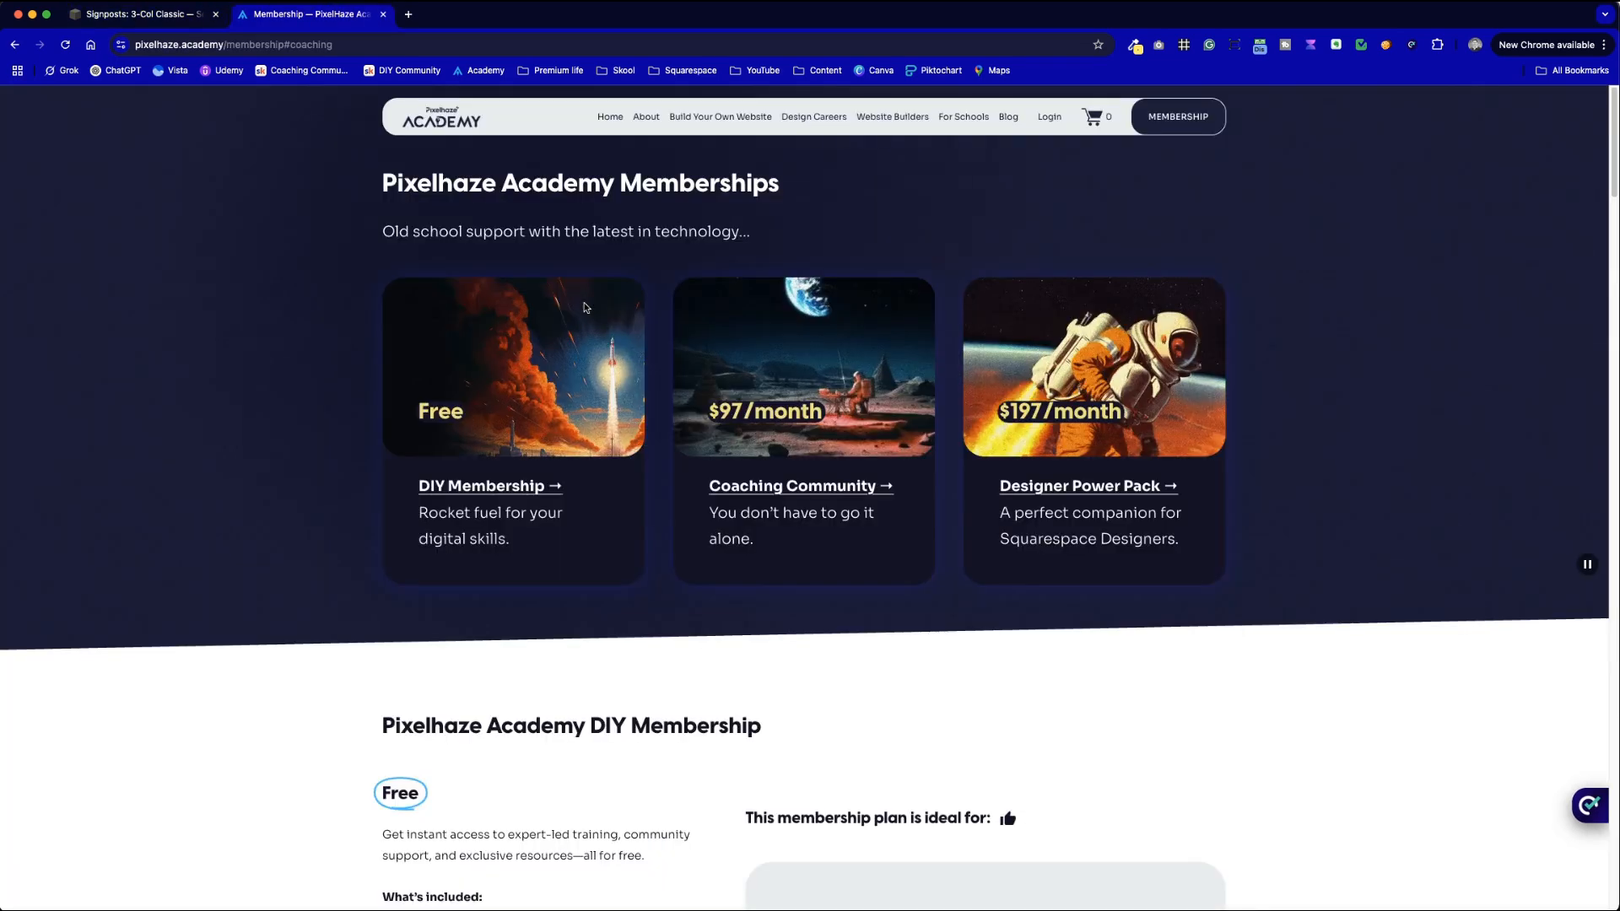
pyautogui.hotkey('ctrl', 'shift', 'Tab')
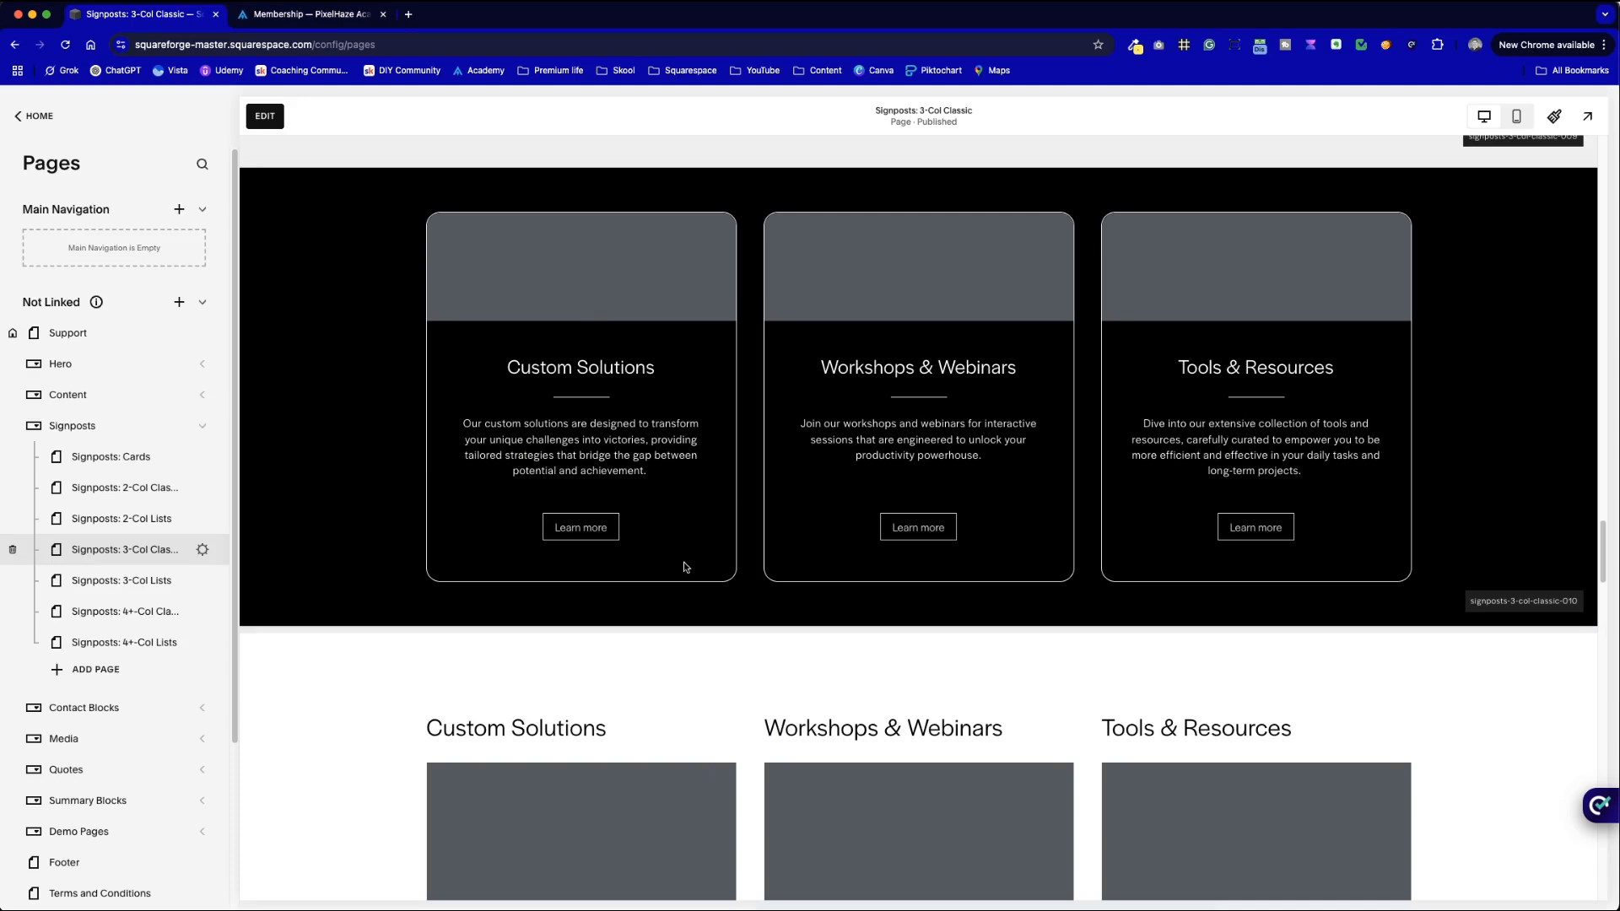
pyautogui.scroll(-15, 877, 654)
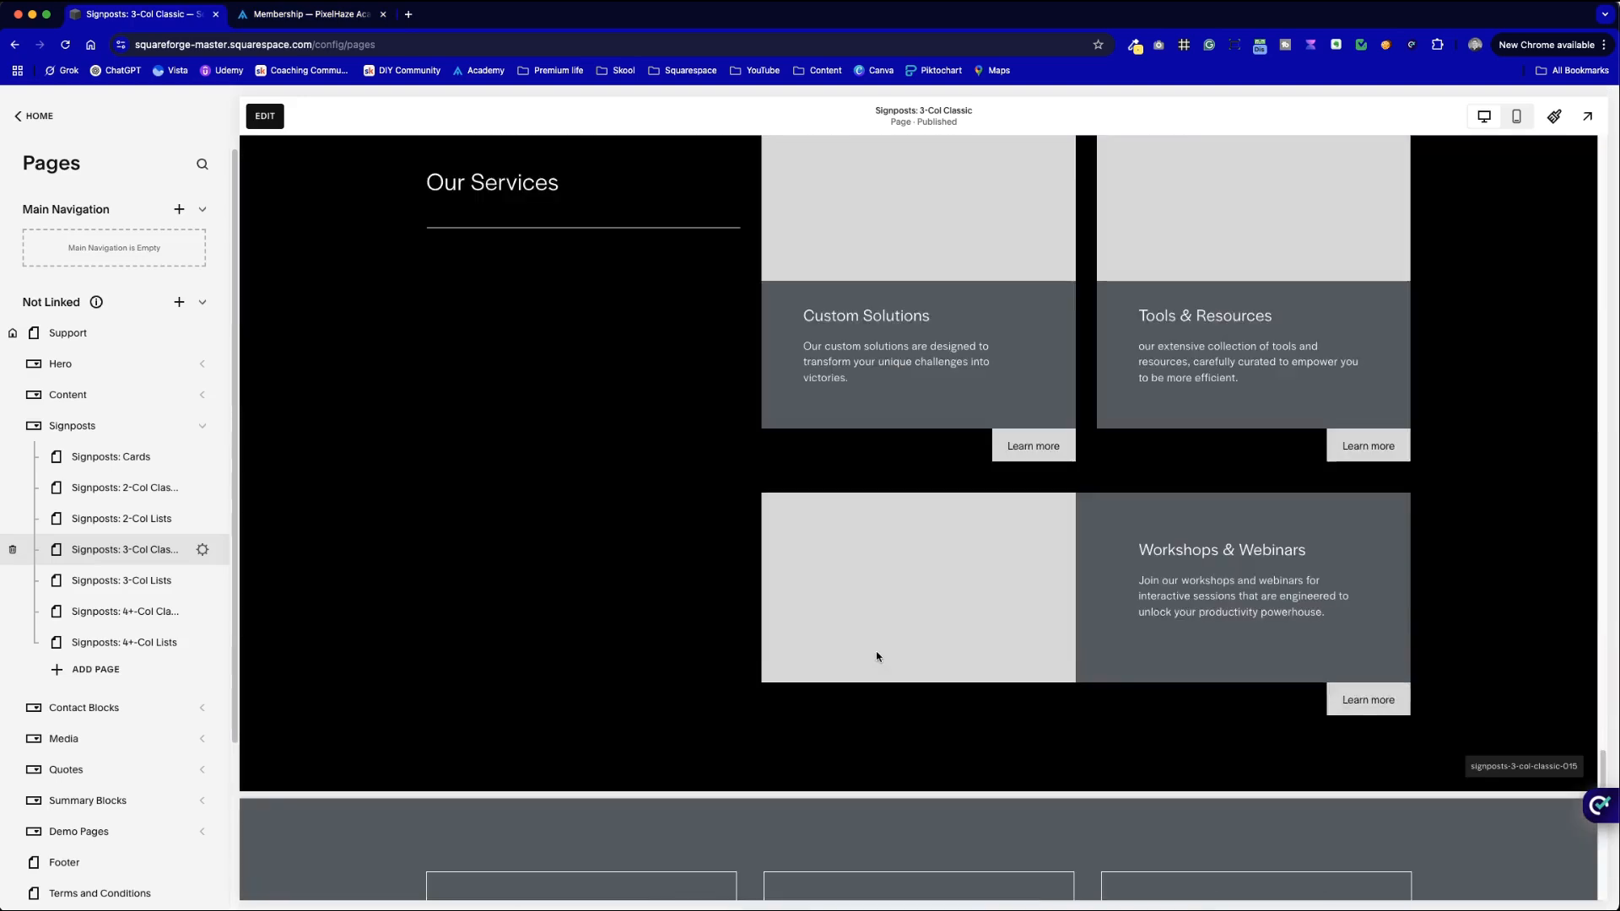
pyautogui.scroll(-10, 877, 656)
pyautogui.scroll(18, 714, 626)
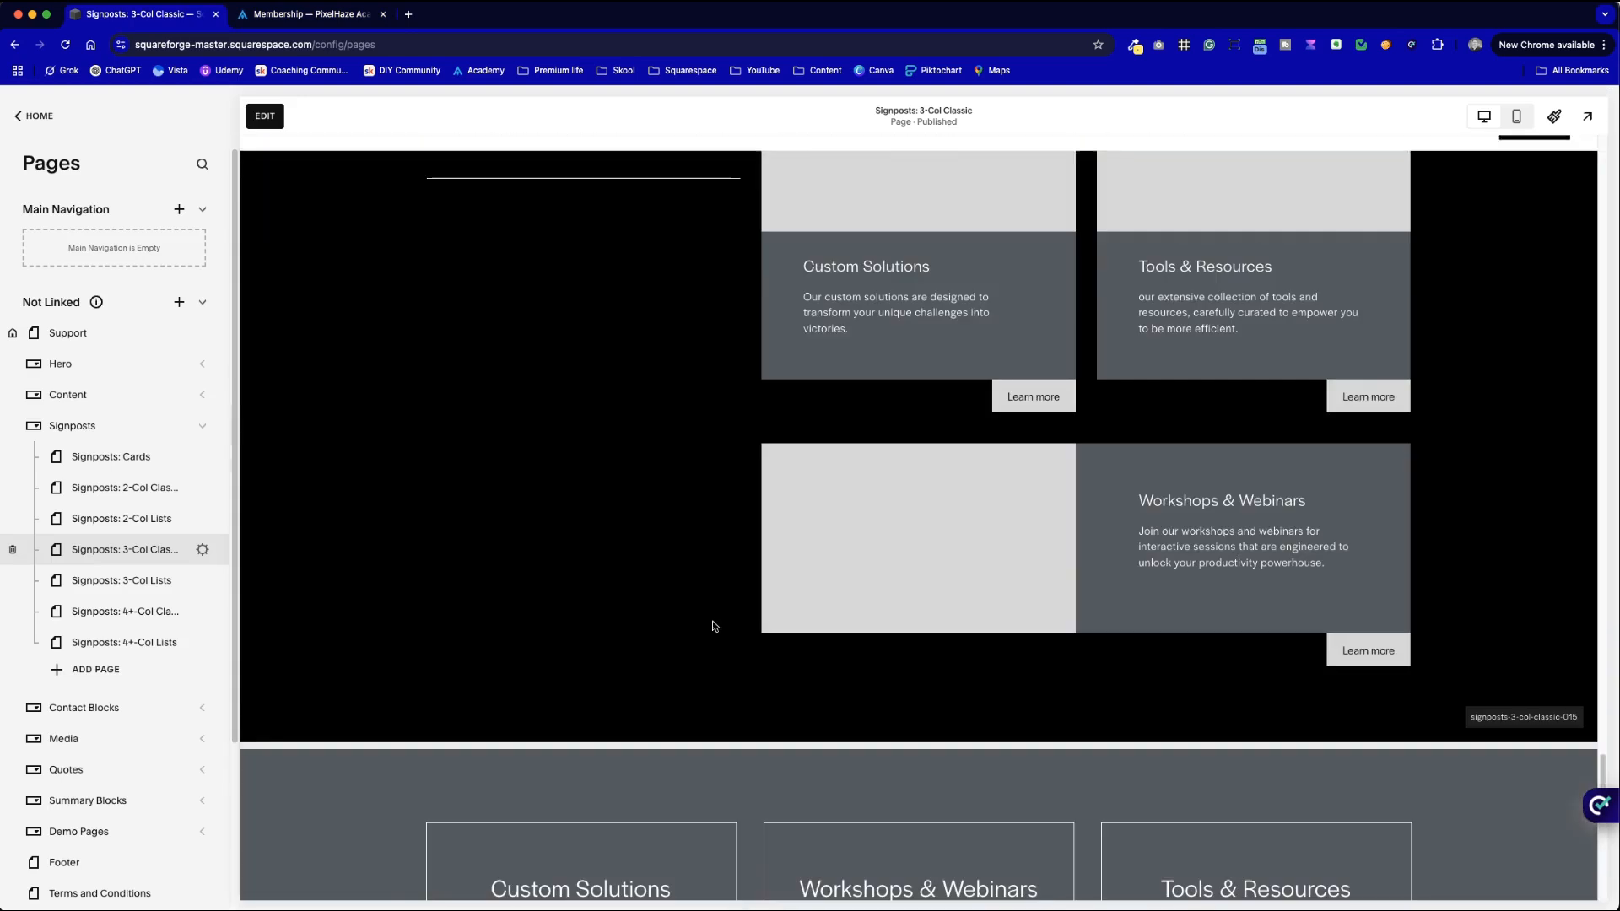
pyautogui.scroll(-18, 716, 627)
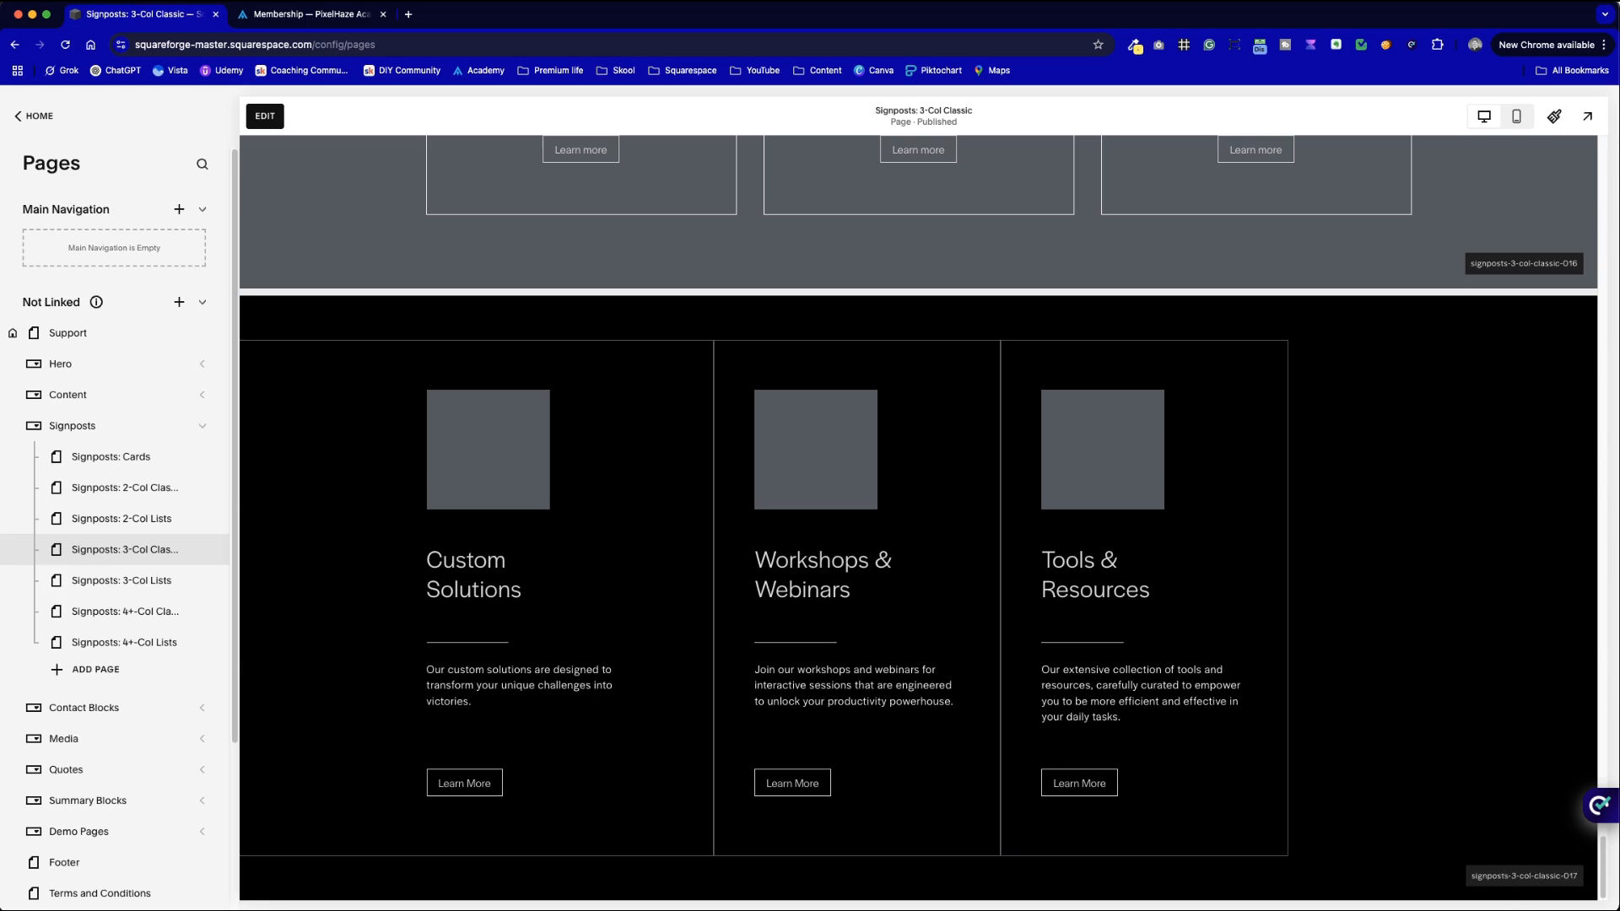
# - Enter edit mode, select the Custom Solutions heading text, then open Add Section below the last section
pyautogui.click(263, 118)
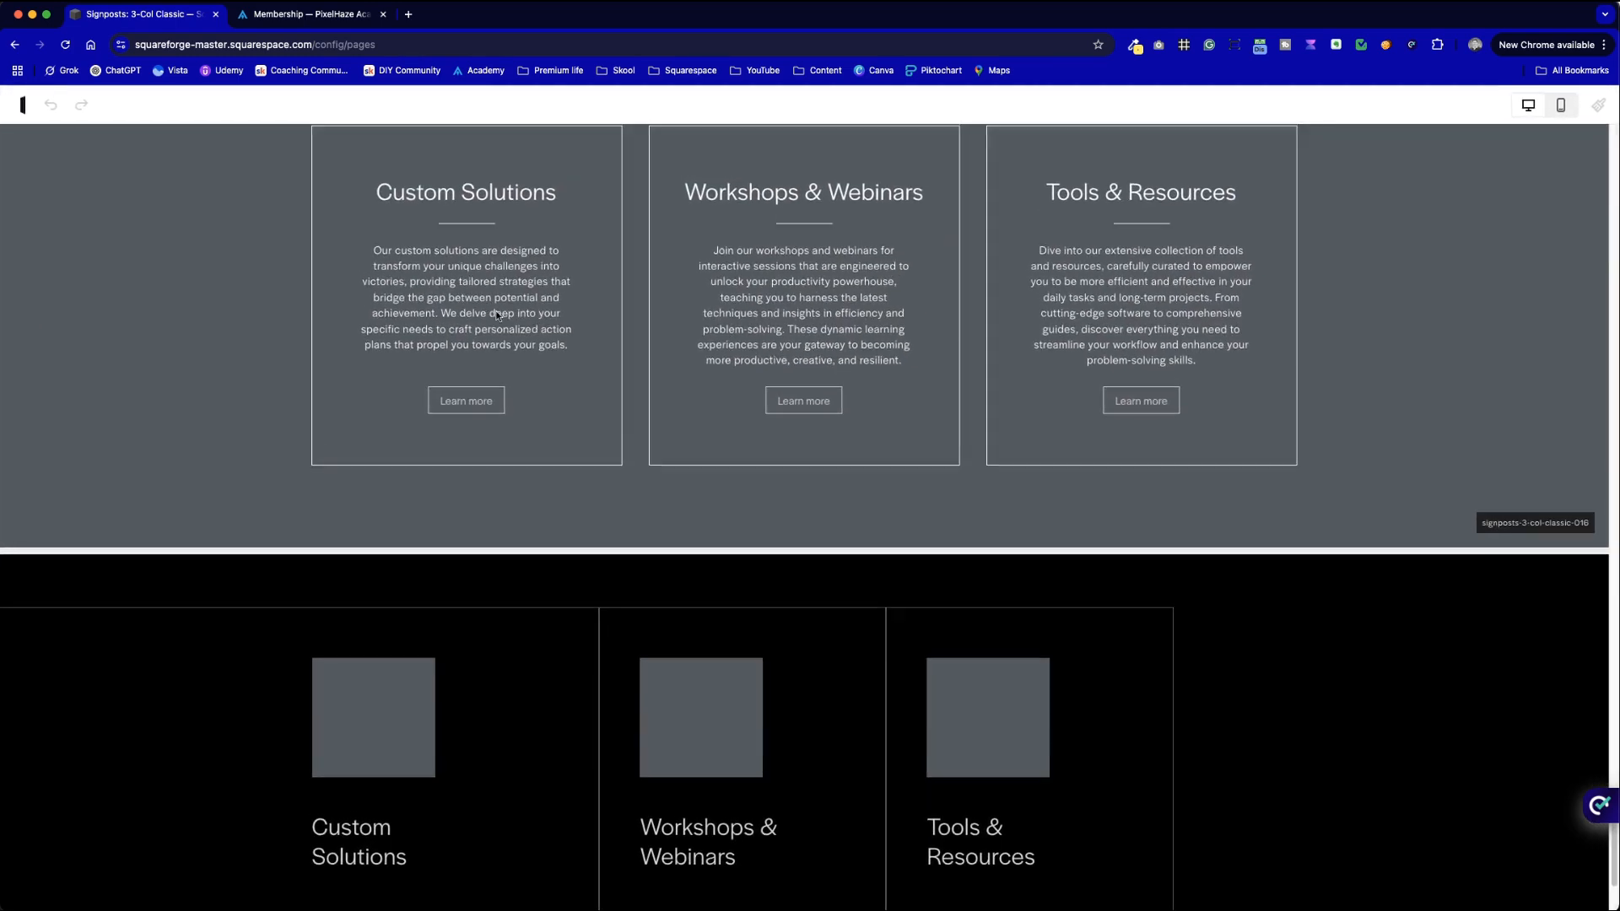
pyautogui.doubleClick(531, 198)
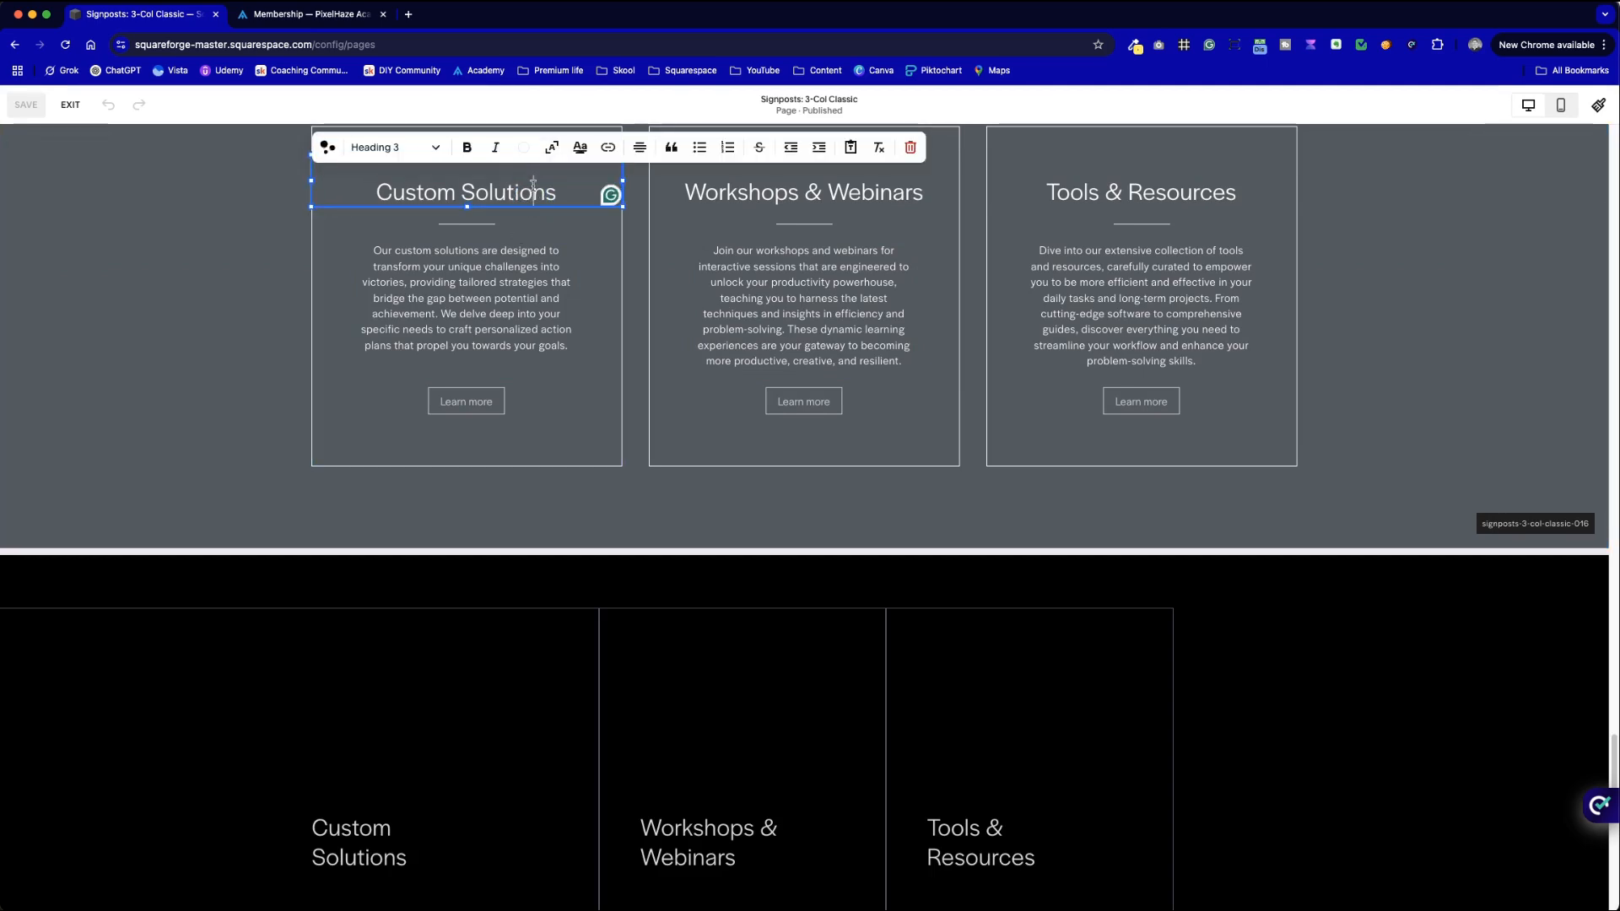
pyautogui.press('super+a')
pyautogui.scroll(-20, 687, 425)
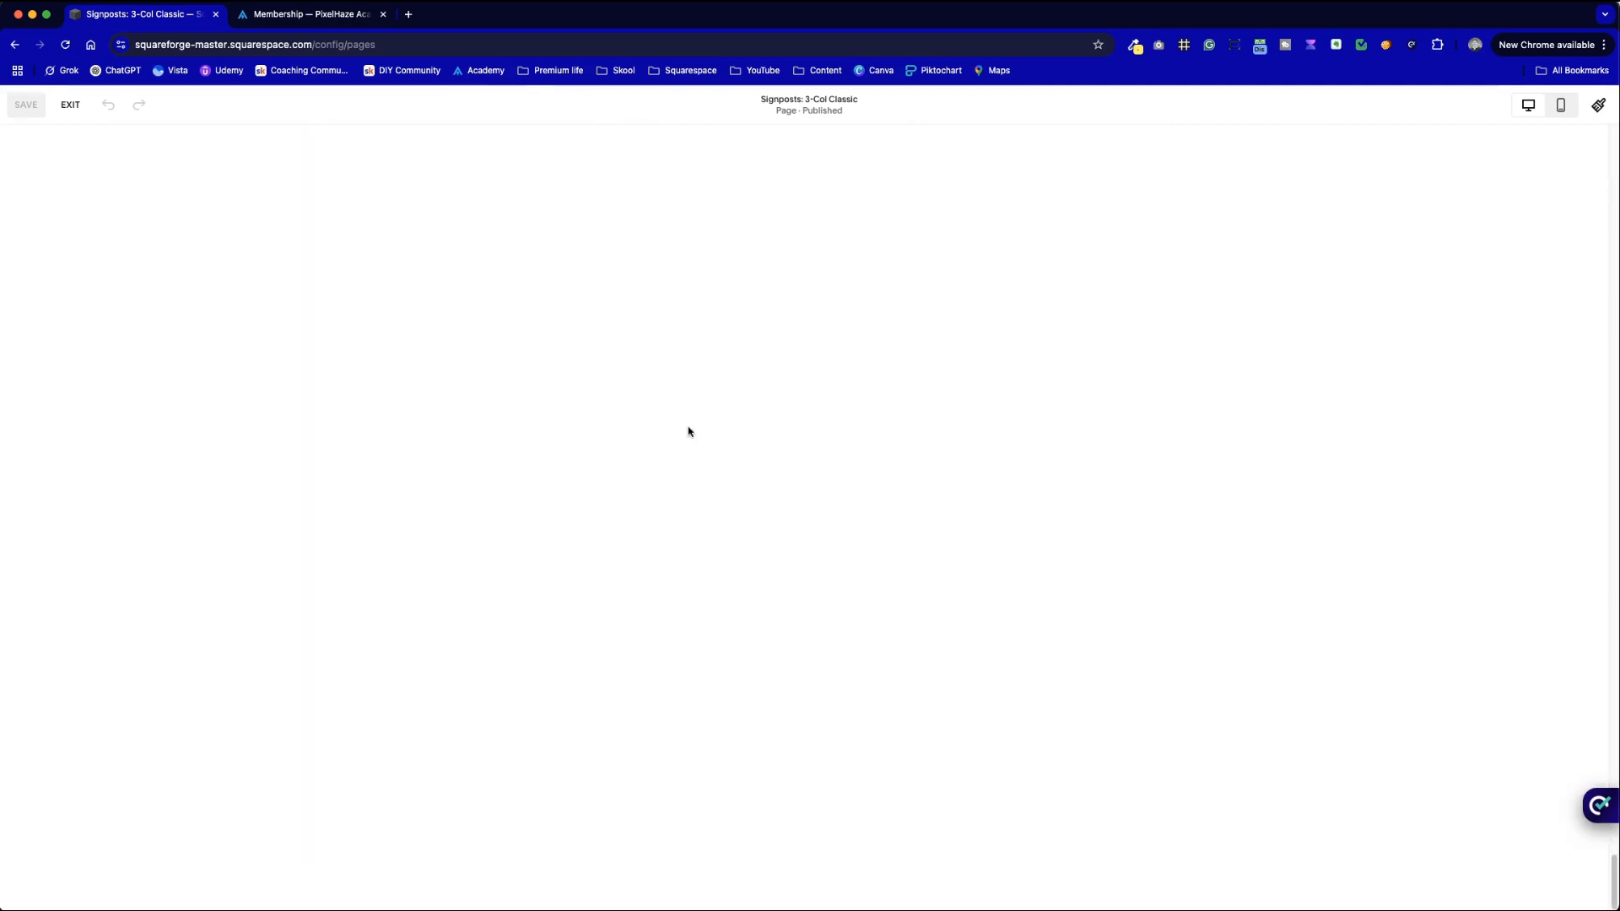
pyautogui.scroll(14, 687, 429)
pyautogui.scroll(-14, 687, 428)
pyautogui.scroll(10, 688, 432)
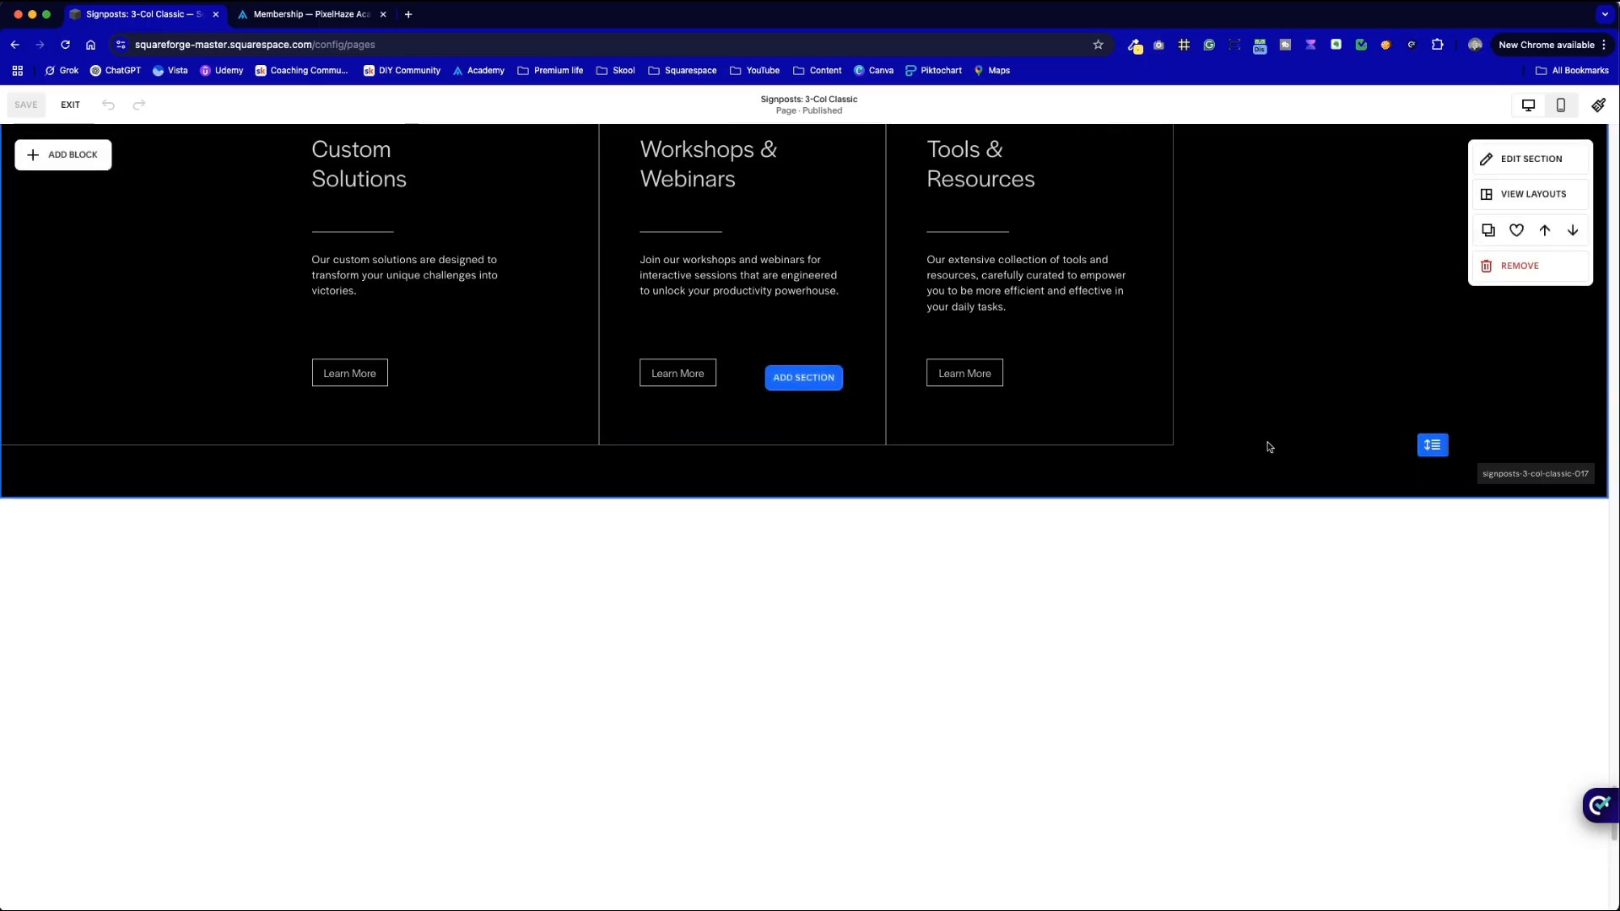
pyautogui.scroll(4, 1181, 464)
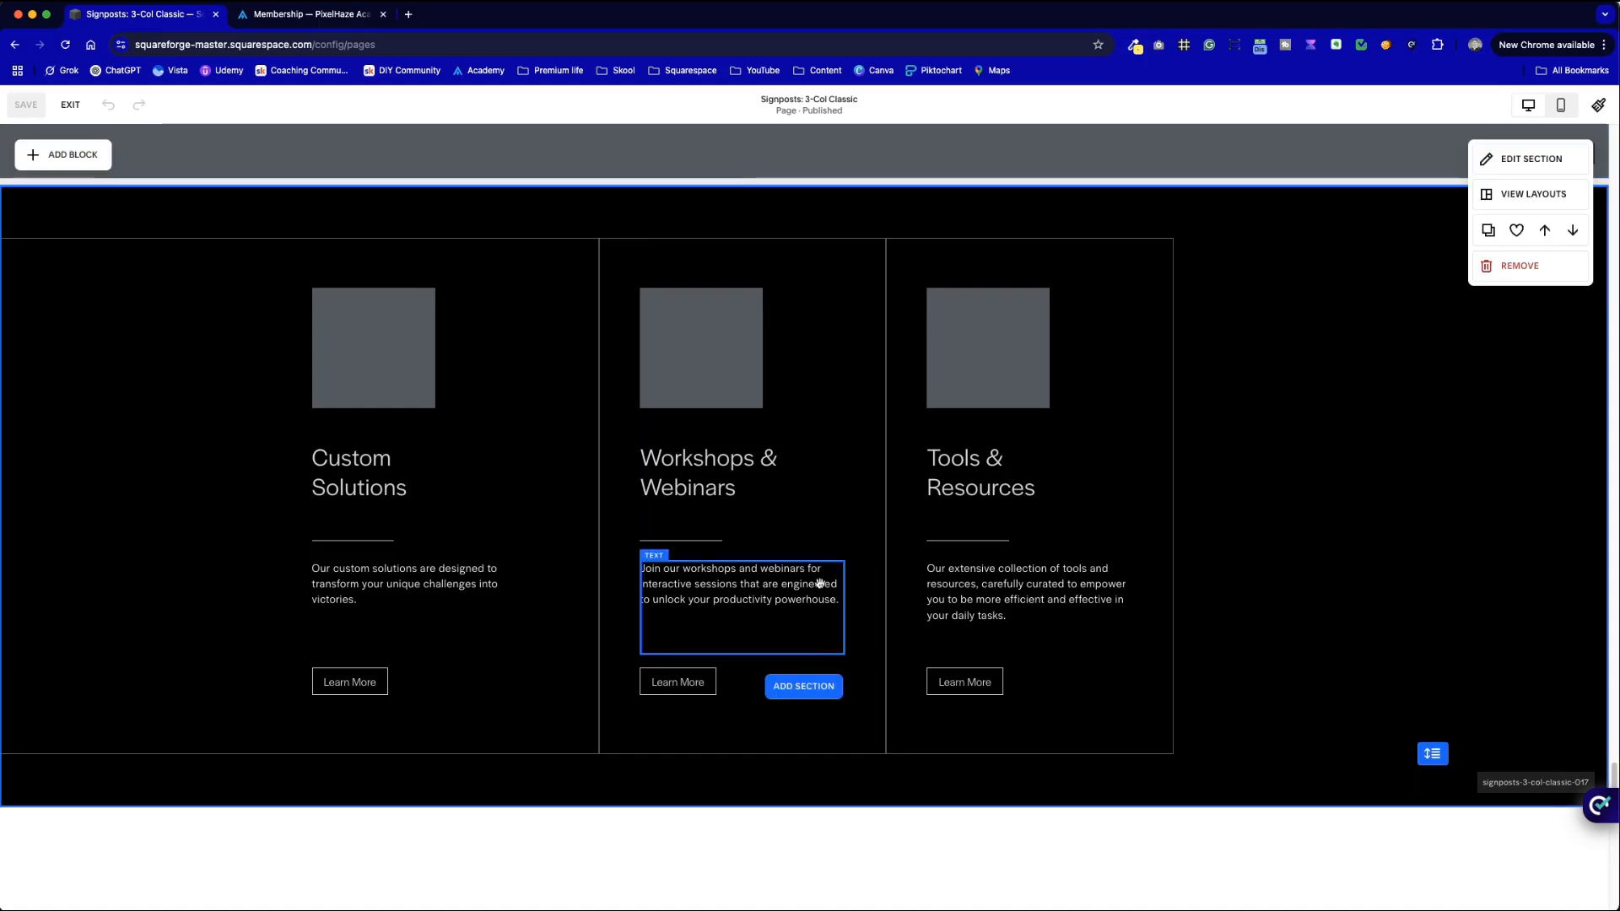
pyautogui.click(823, 699)
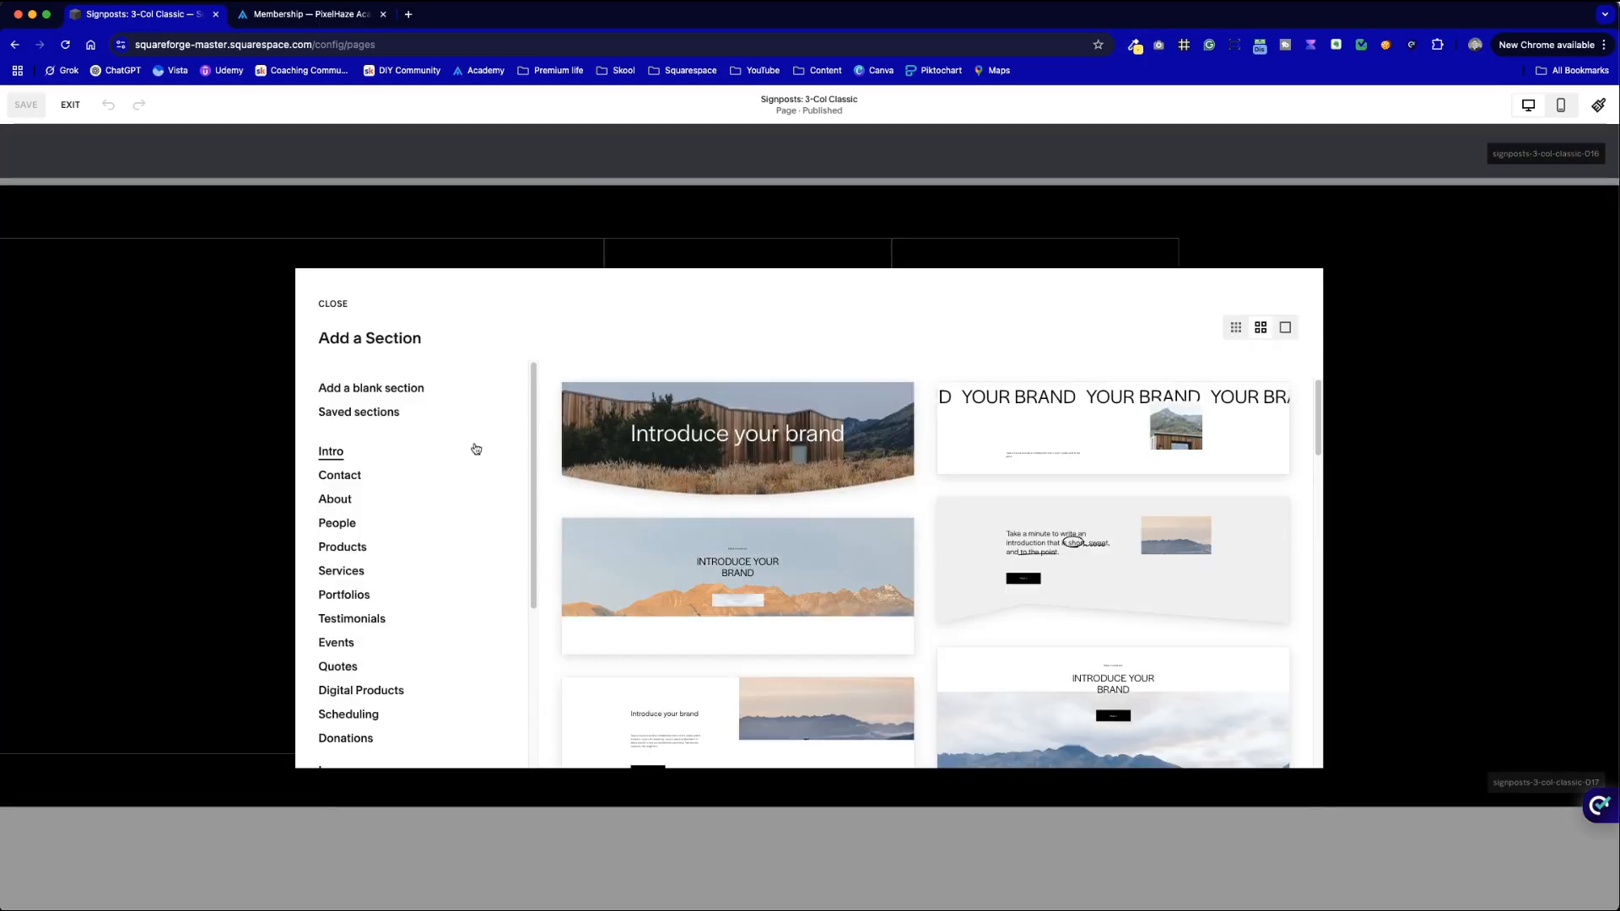
# - Insert a blank section at the bottom of the page
pyautogui.click(388, 386)
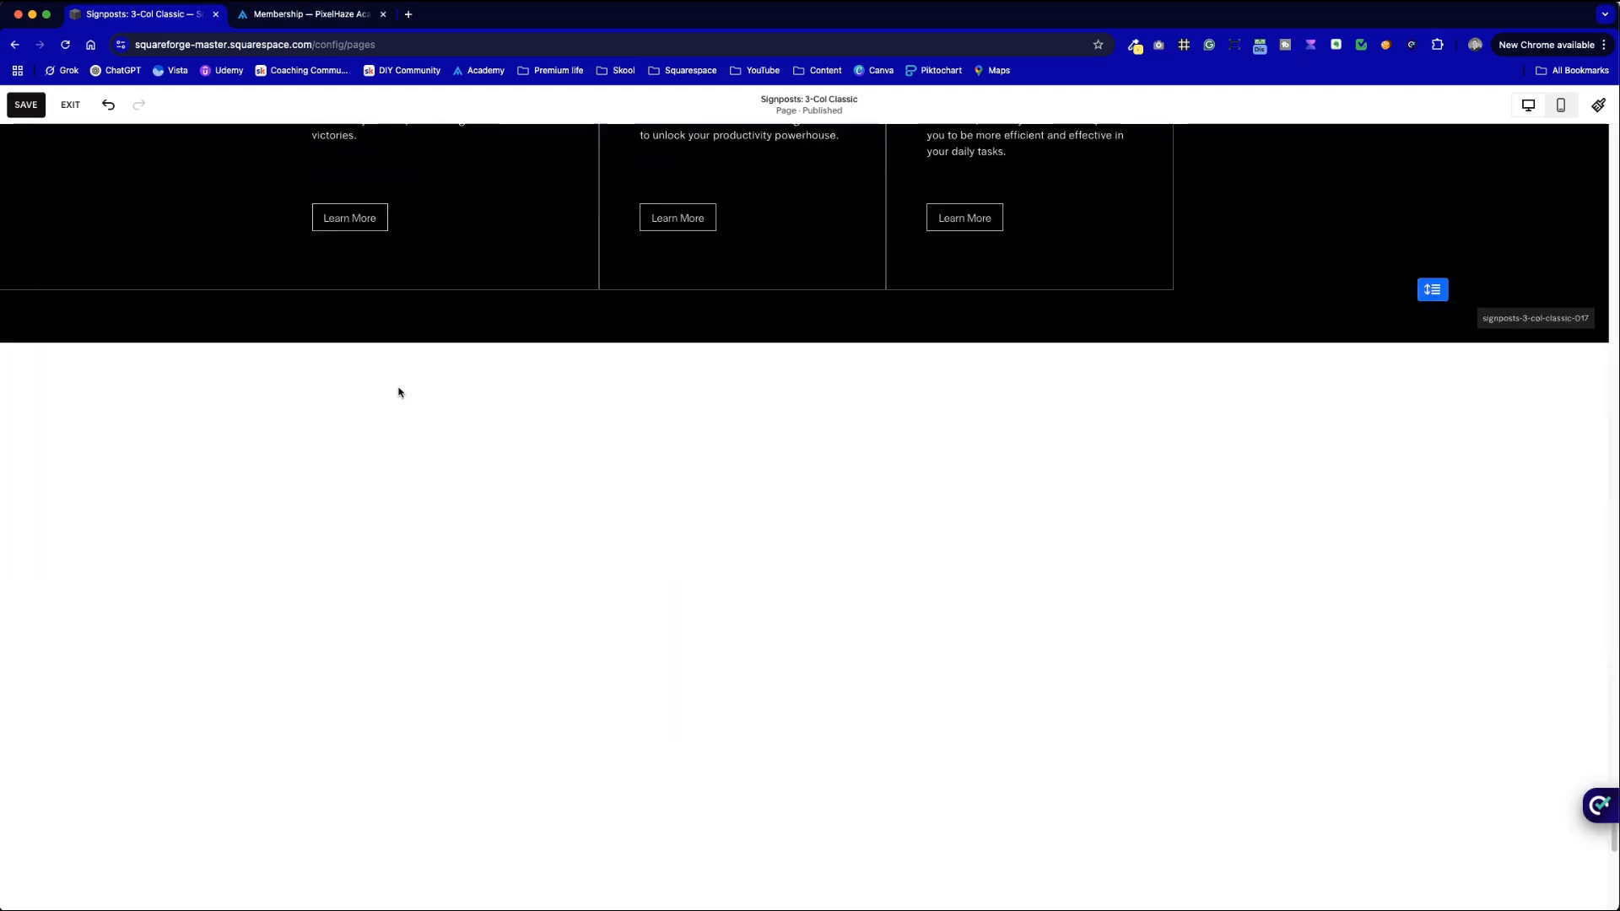
pyautogui.click(970, 388)
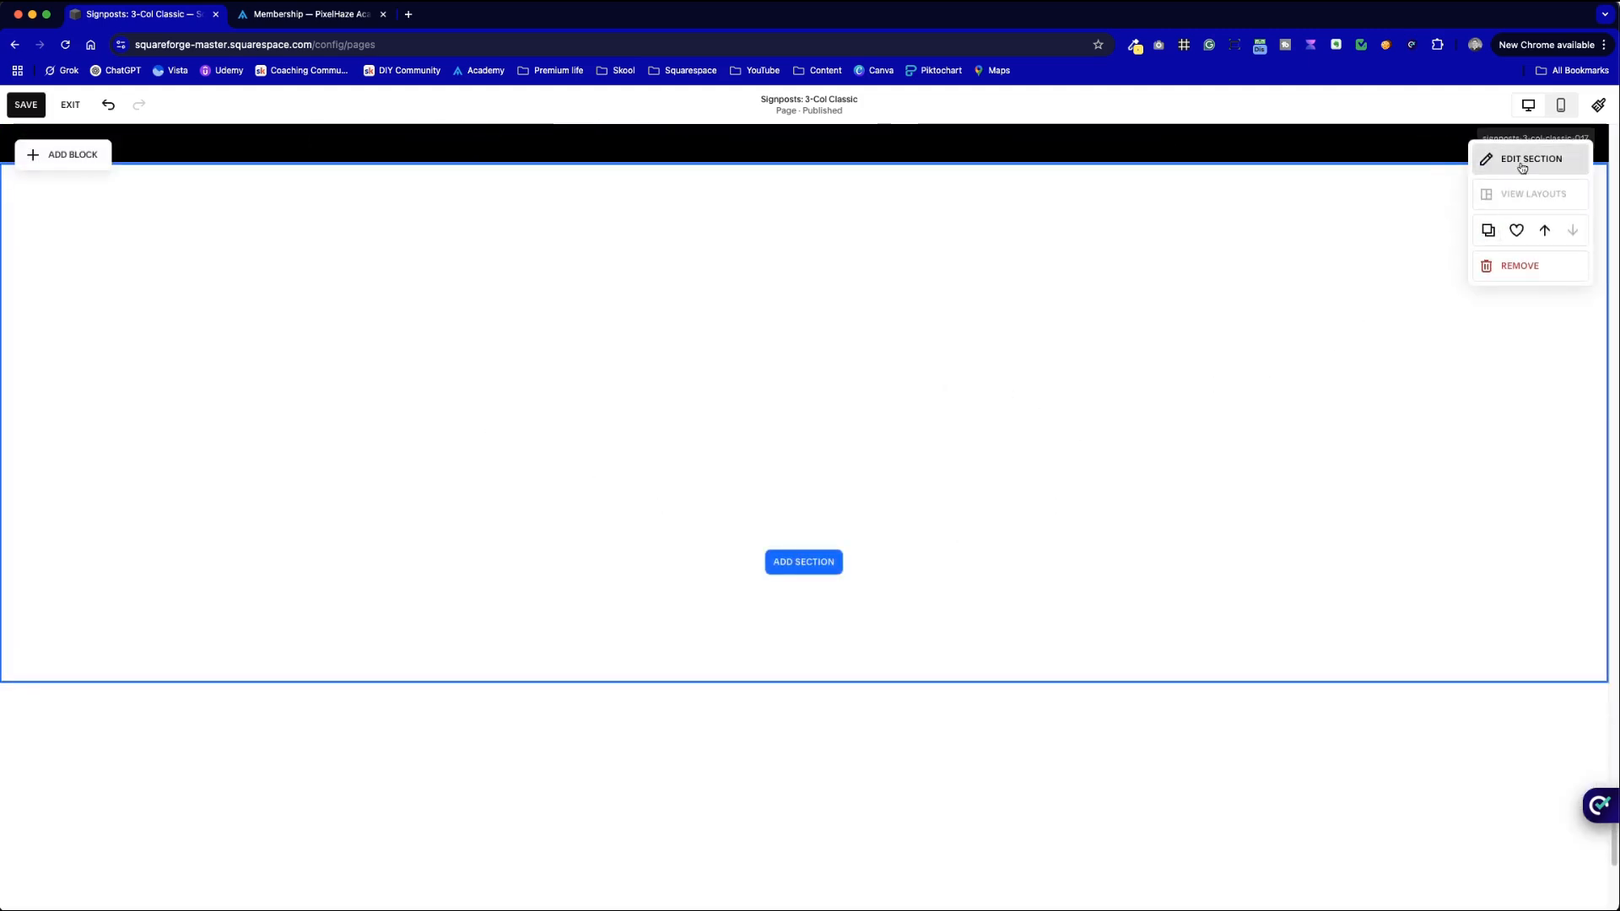
pyautogui.click(945, 319)
# - Add a Shape block to the new section and enlarge it into a large square
pyautogui.click(104, 165)
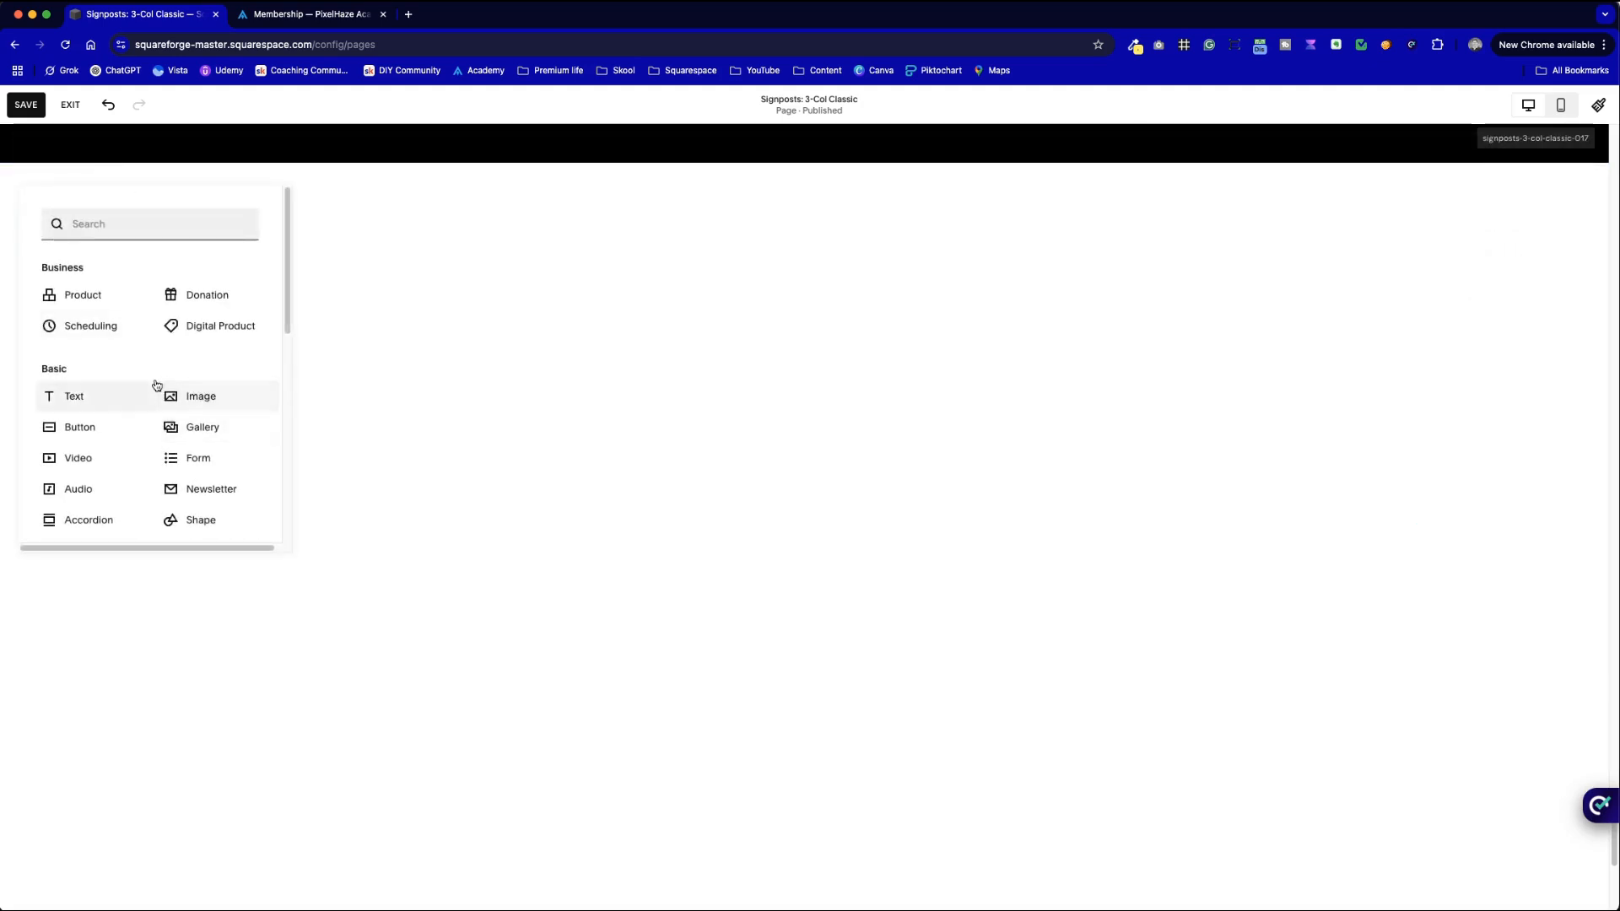
pyautogui.hotkey('ctrl', 'Tab')
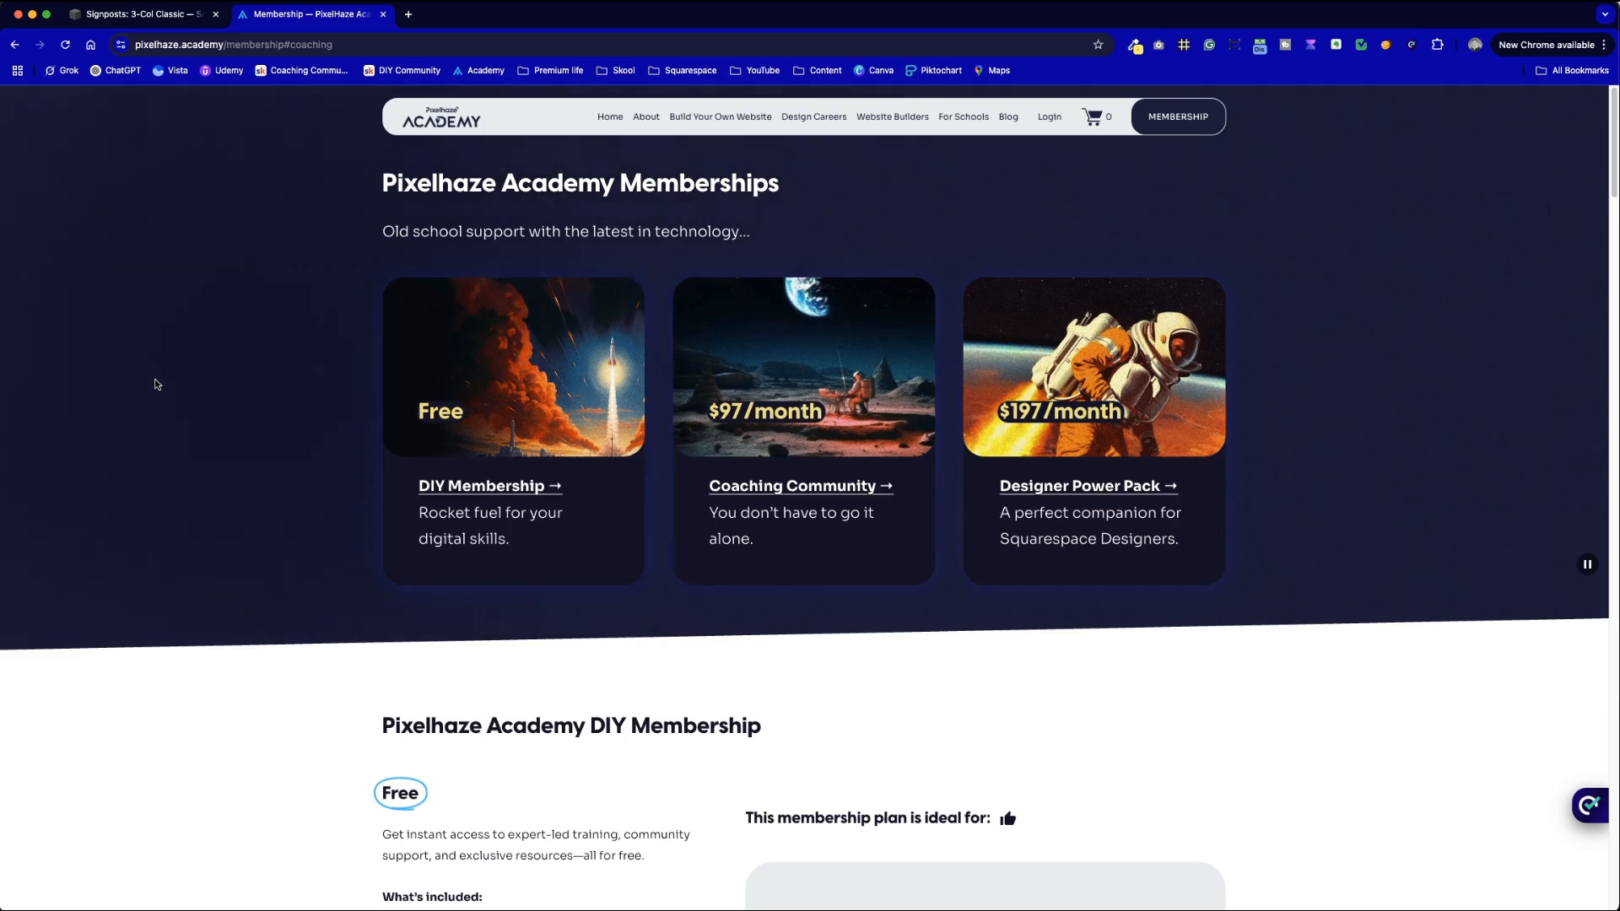
pyautogui.hotkey('ctrl', 'shift', 'Tab')
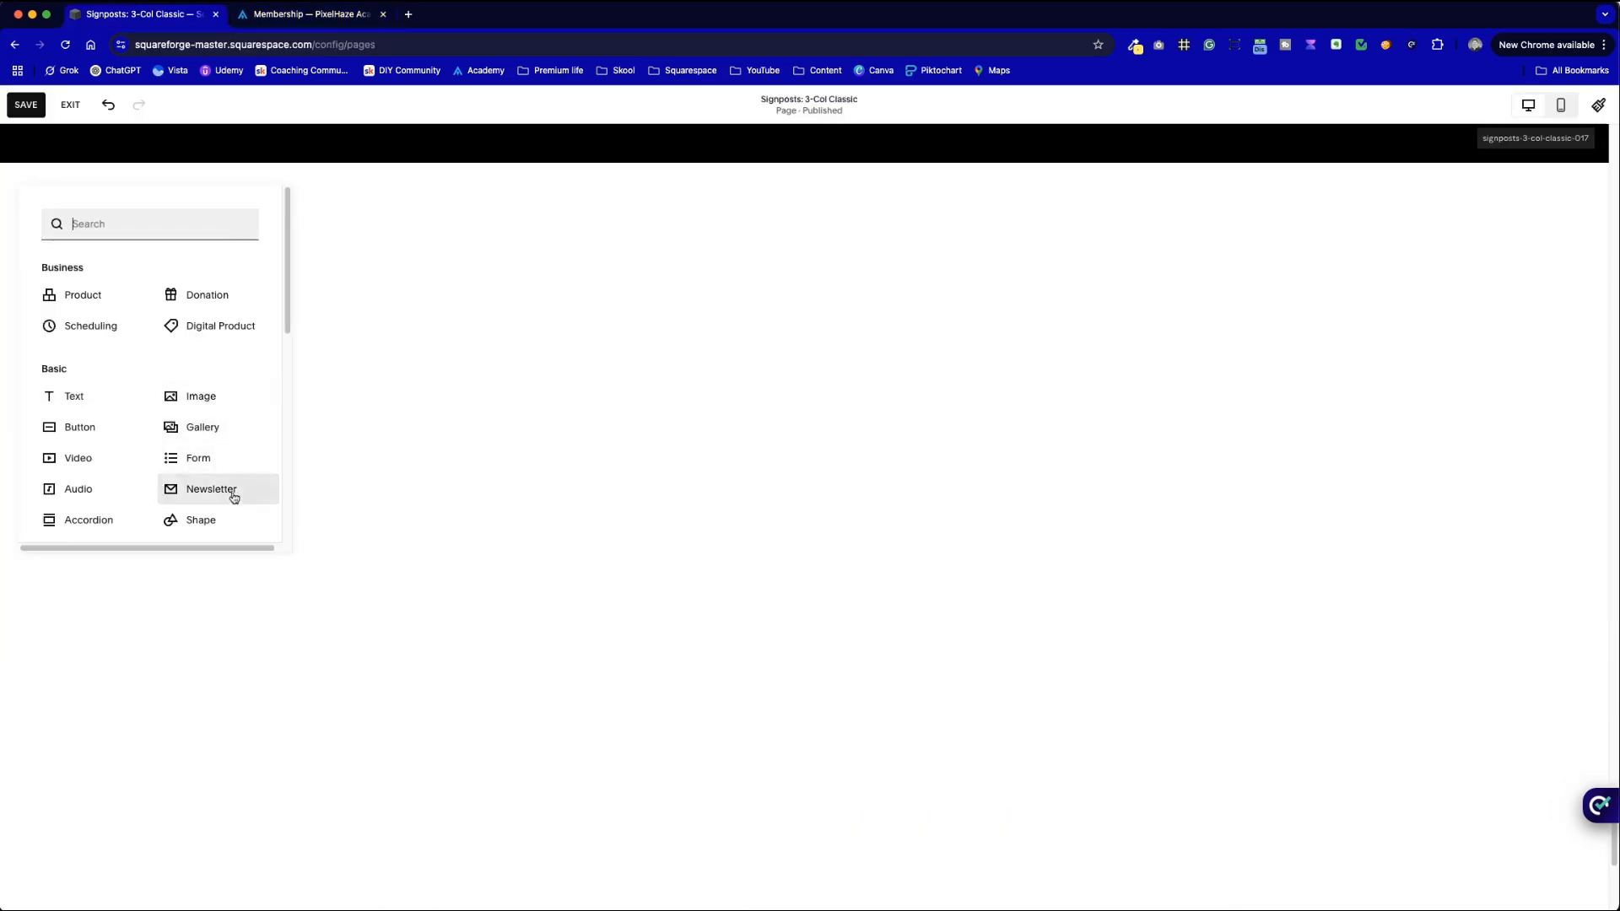
pyautogui.click(209, 517)
pyautogui.moveTo(427, 408)
pyautogui.mouseDown()
pyautogui.moveTo(304, 390)
pyautogui.moveTo(422, 405)
pyautogui.mouseUp()
pyautogui.moveTo(550, 477); pyautogui.dragTo(583, 577)
pyautogui.click(684, 555)
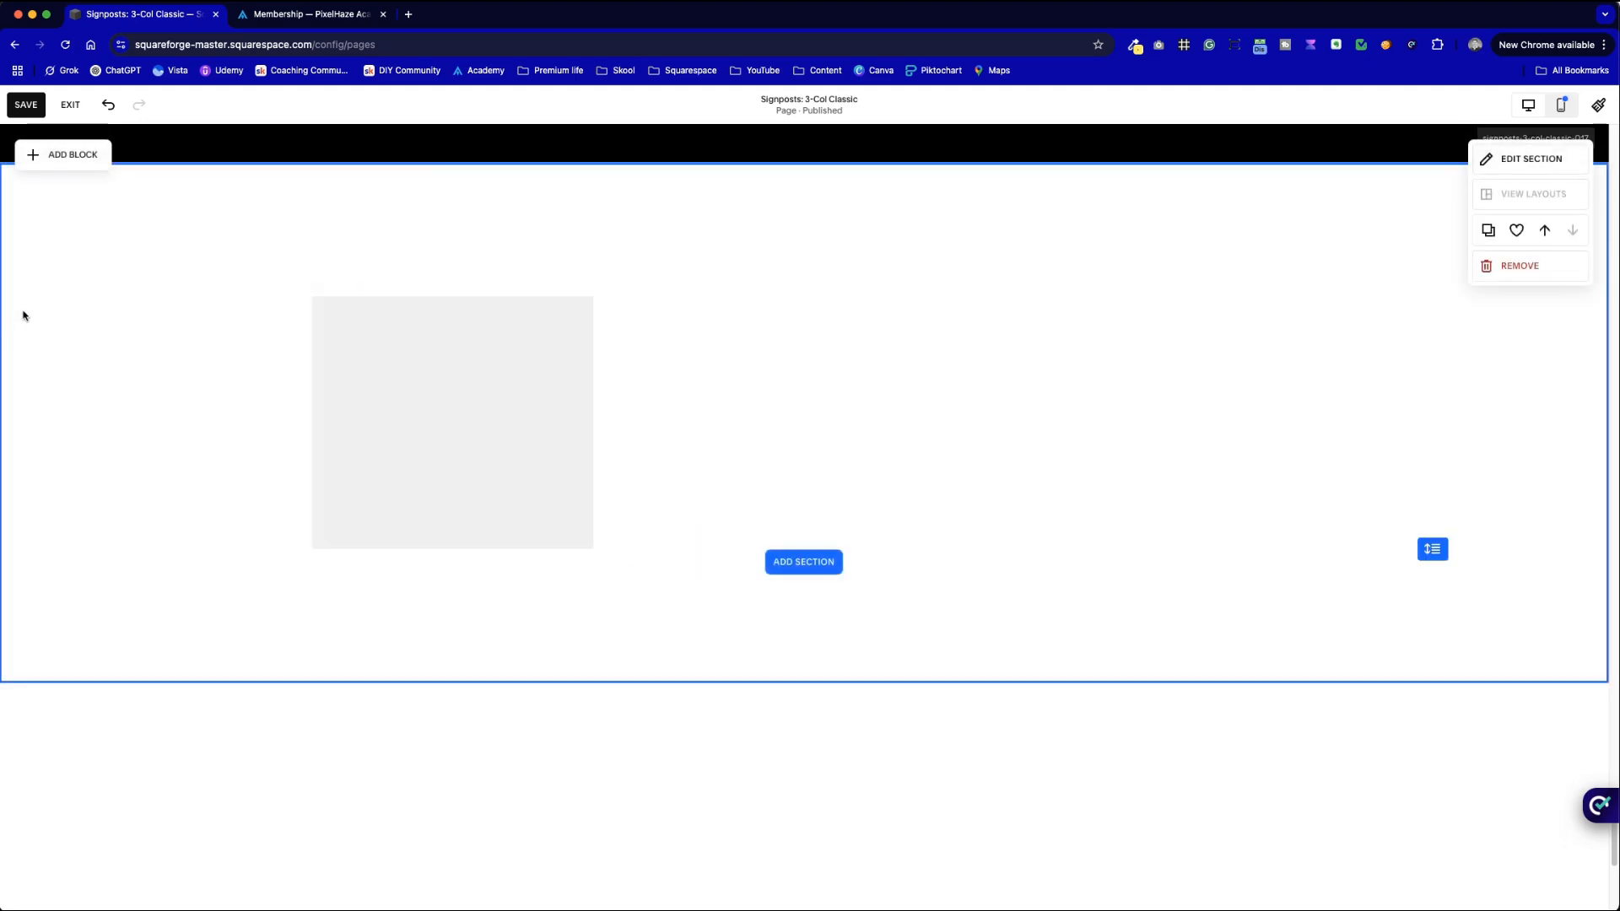
# - Adjust the grey shape's height after checking the reference membership cards
pyautogui.hotkey('ctrl', 'Tab')
pyautogui.hotkey('ctrl', 'shift', 'Tab')
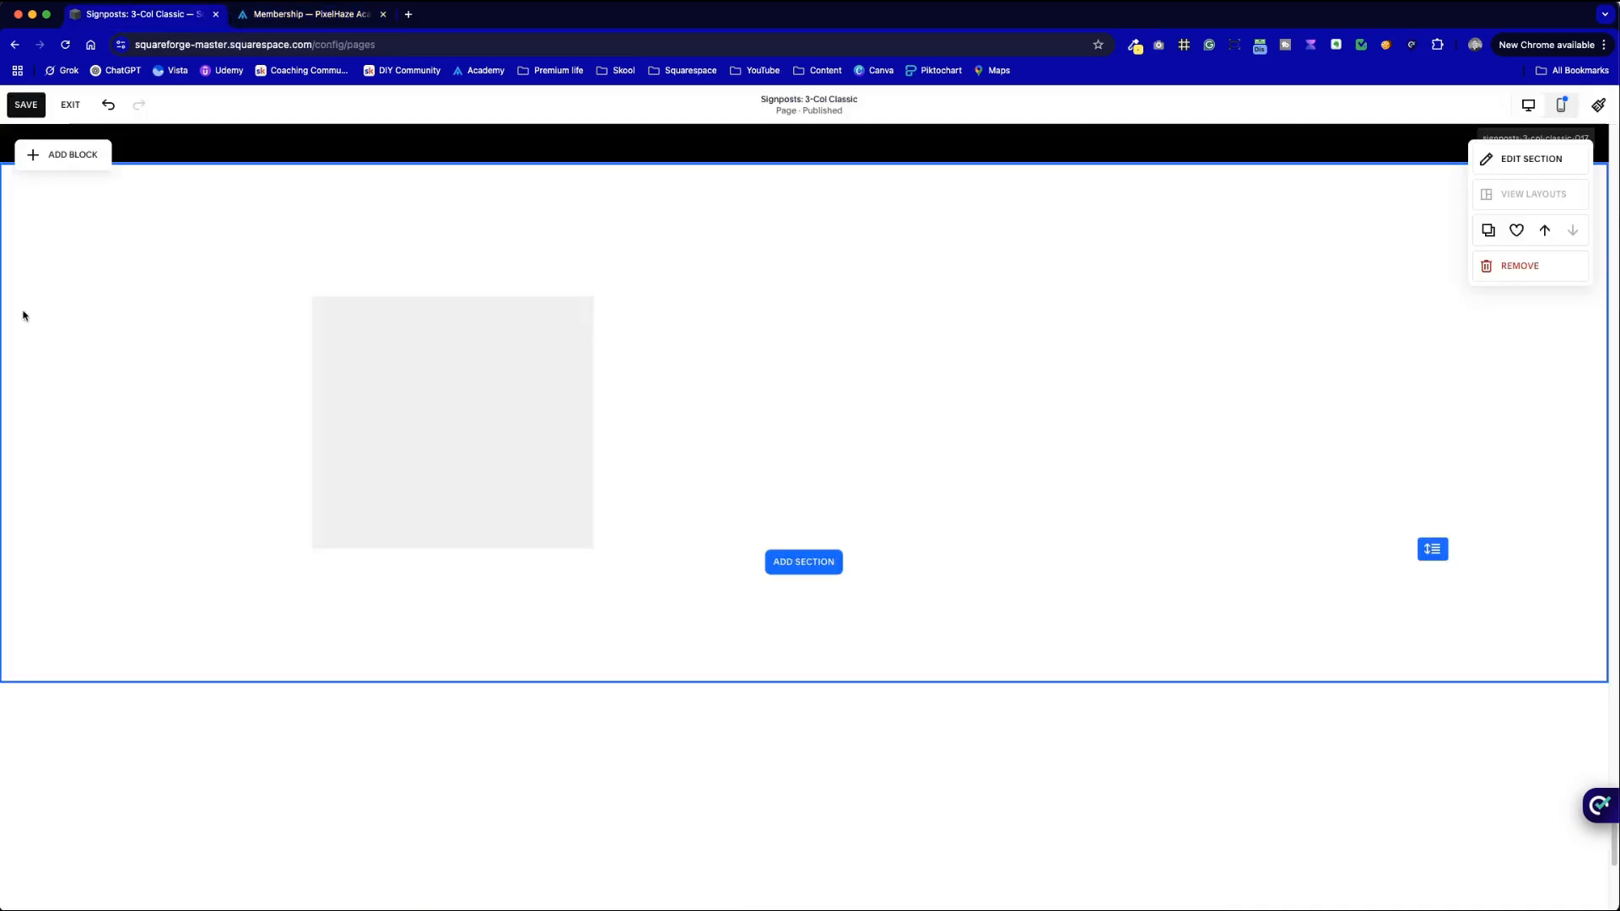
pyautogui.click(444, 473)
pyautogui.moveTo(454, 566); pyautogui.dragTo(460, 609)
pyautogui.click(651, 539)
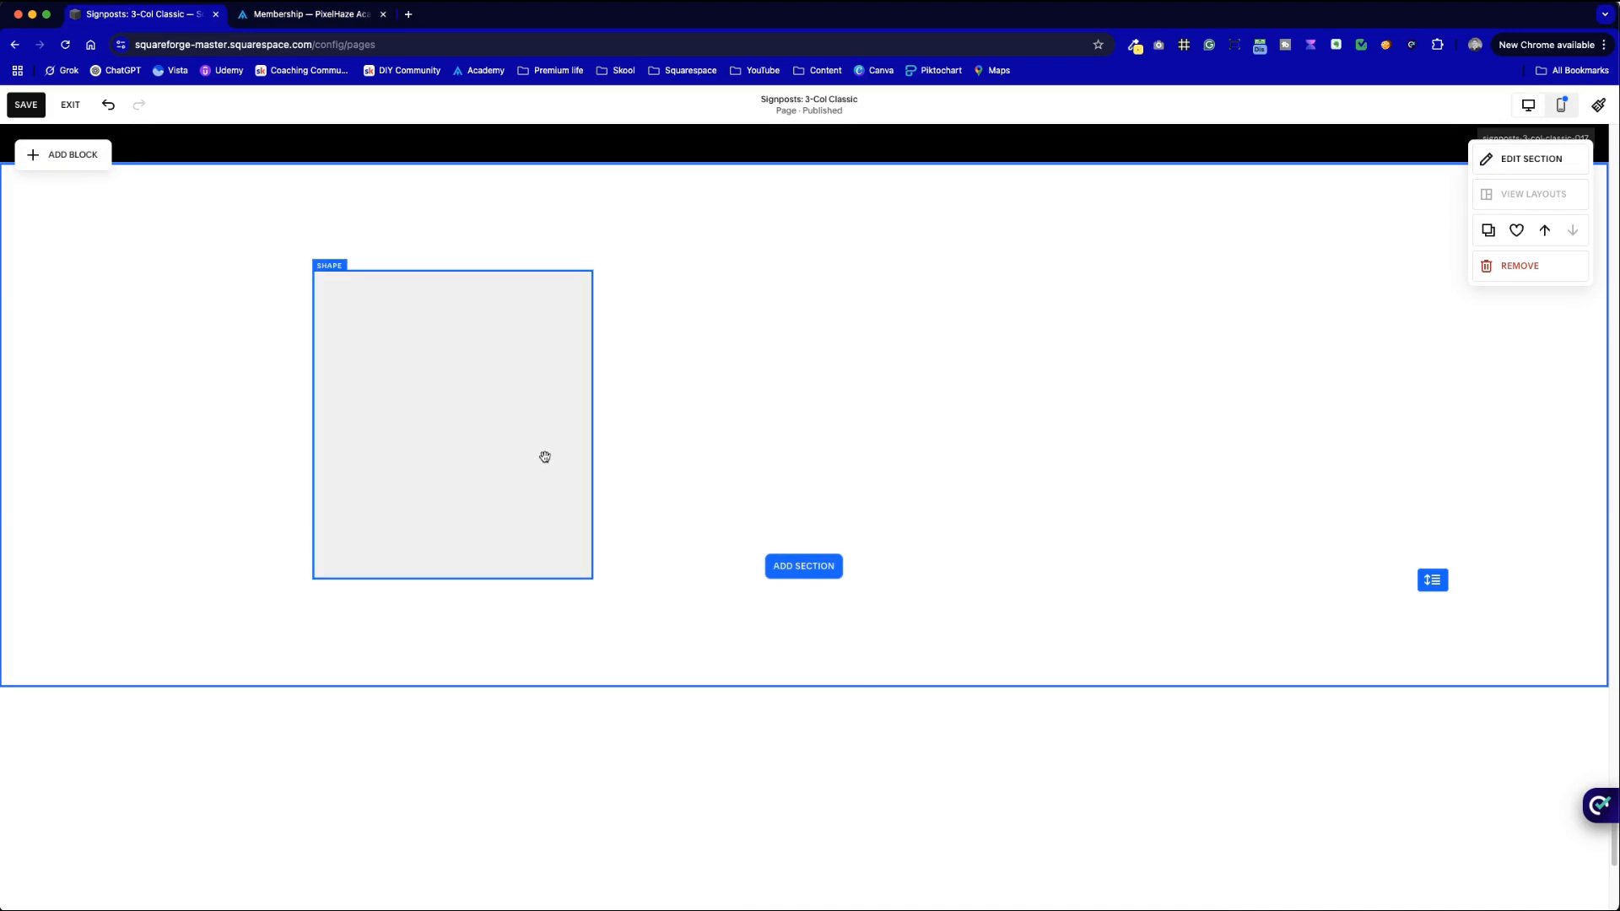
pyautogui.moveTo(448, 385); pyautogui.dragTo(733, 362)
# - Duplicate the shape twice, arrange three equal grey squares in a row, and open Edit Section
pyautogui.click(387, 242)
pyautogui.click(561, 402)
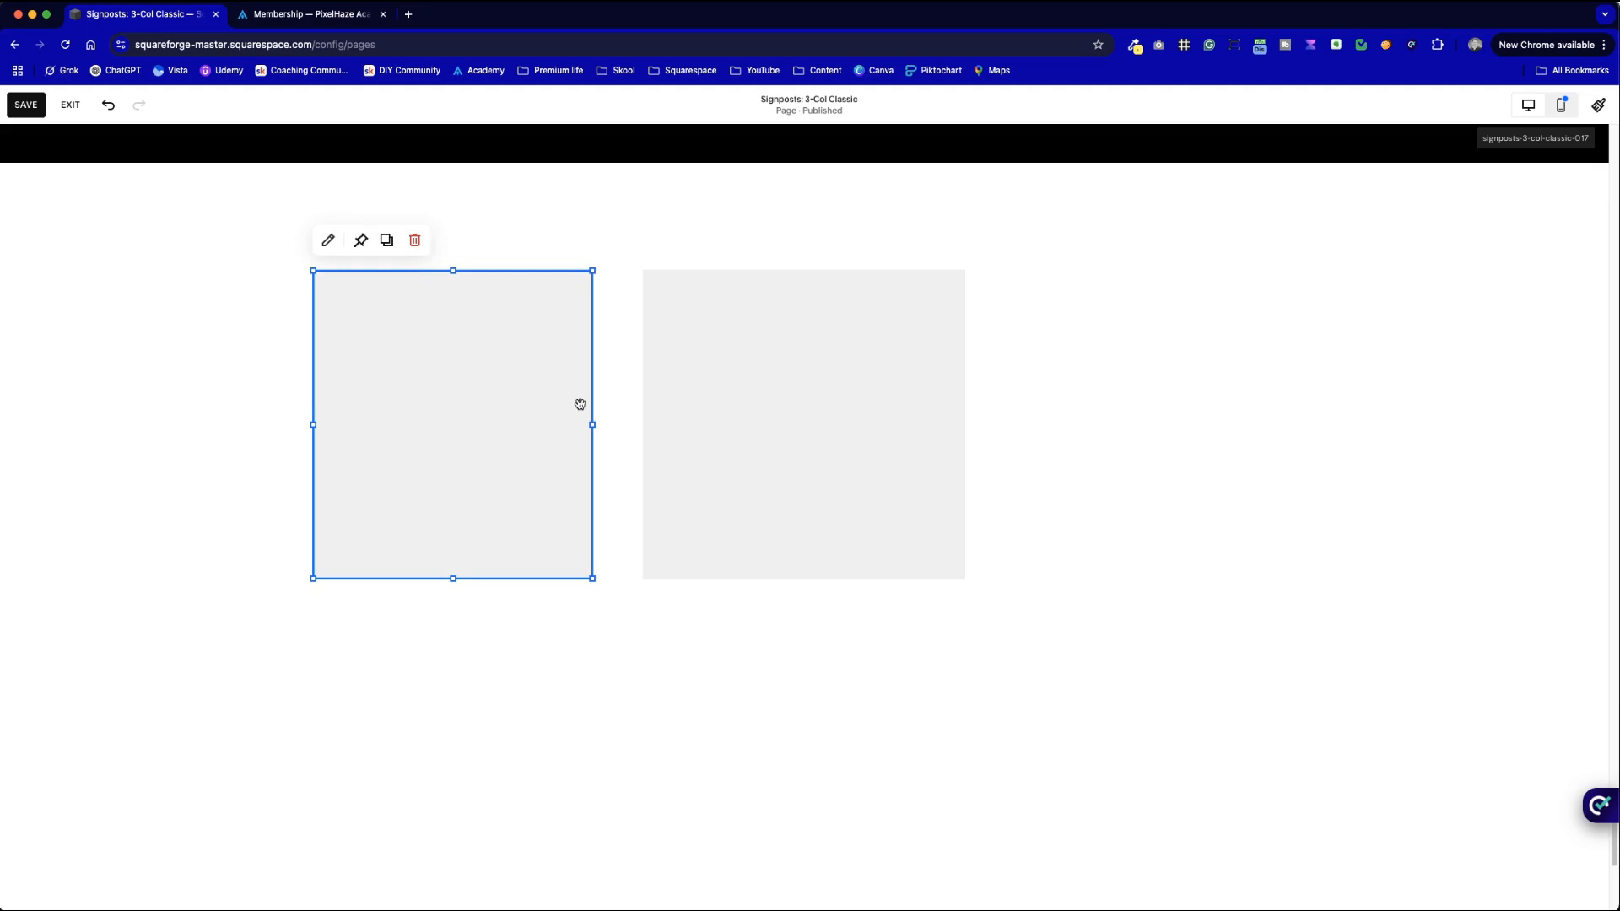
pyautogui.moveTo(592, 420); pyautogui.dragTo(619, 420)
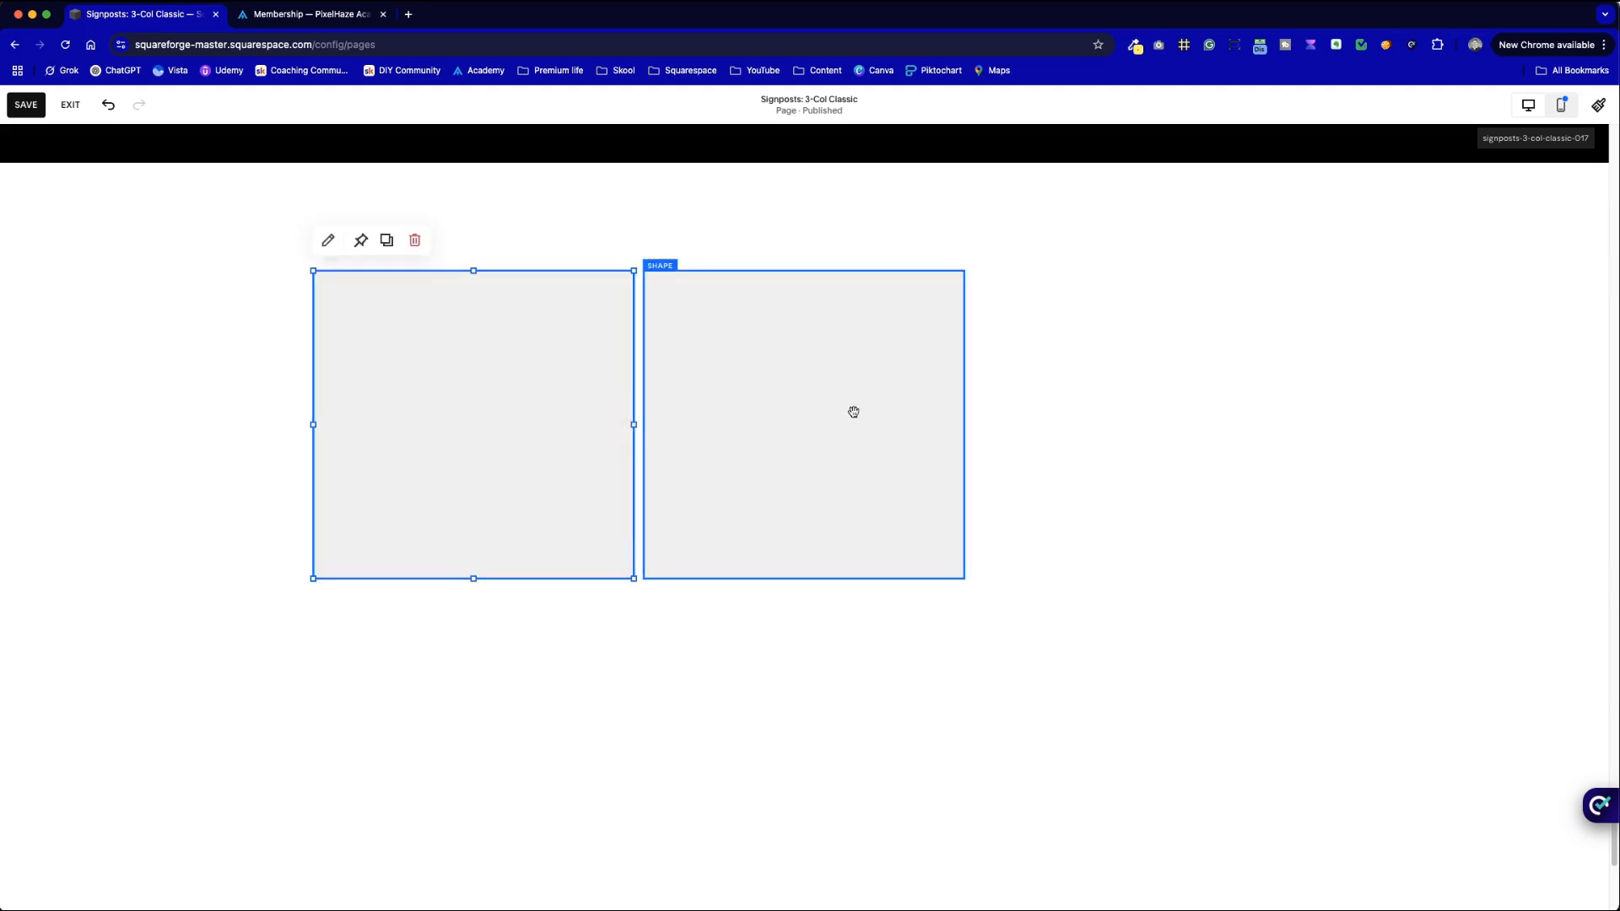
pyautogui.click(1010, 410)
pyautogui.moveTo(820, 412)
pyautogui.mouseDown()
pyautogui.moveTo(596, 553)
pyautogui.moveTo(478, 481)
pyautogui.moveTo(696, 455)
pyautogui.moveTo(822, 410)
pyautogui.mouseUp()
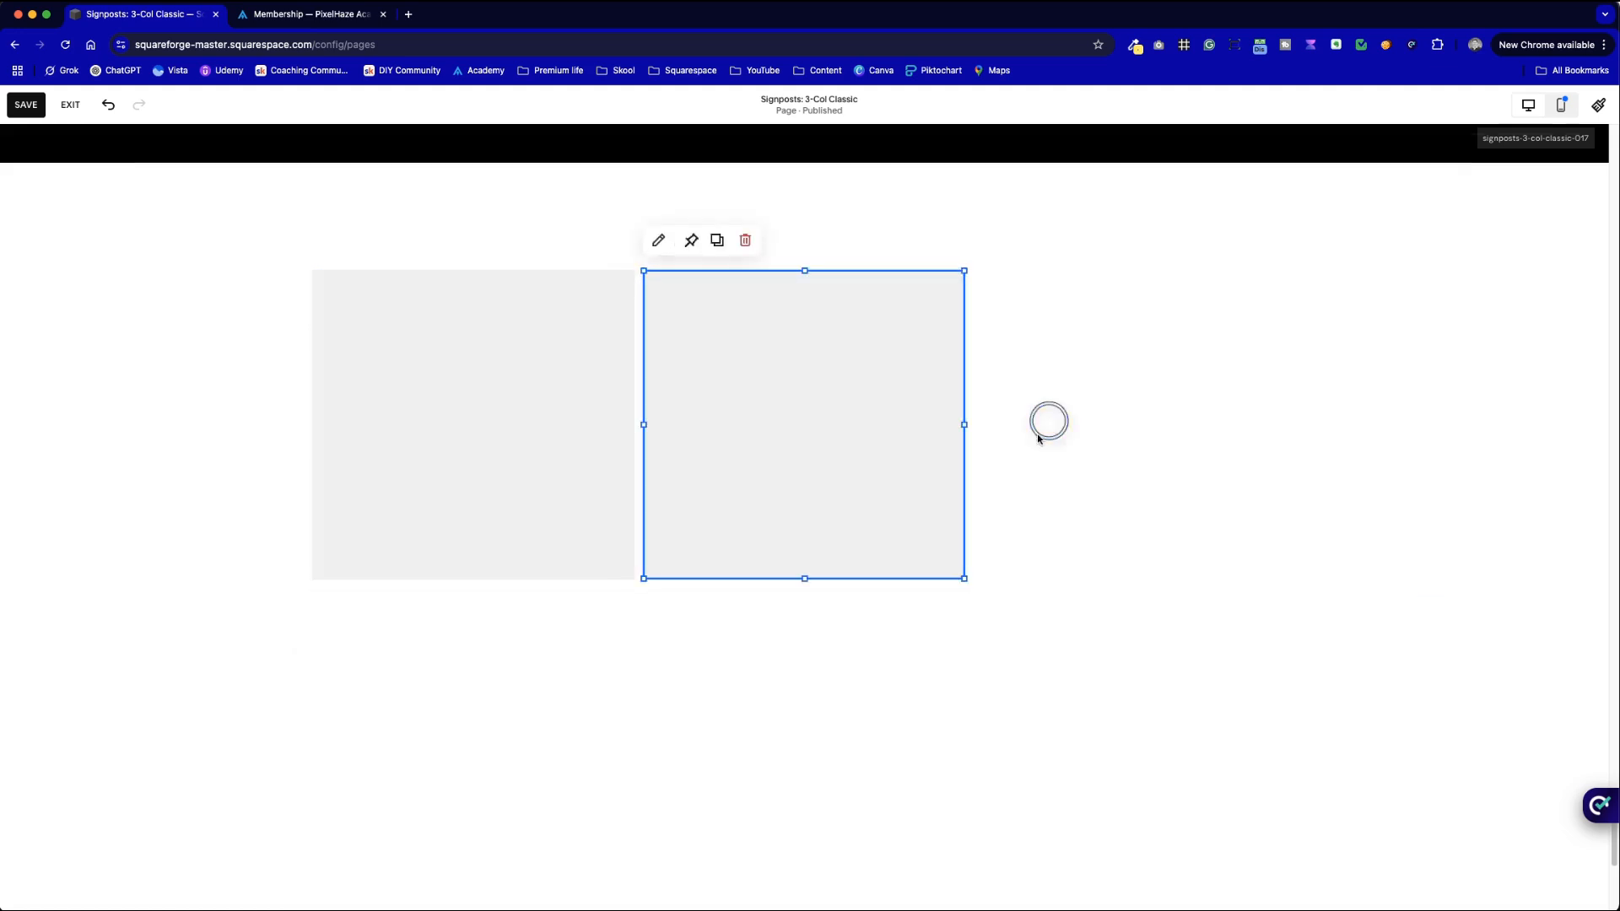
pyautogui.click(716, 241)
pyautogui.moveTo(723, 401); pyautogui.dragTo(1033, 389)
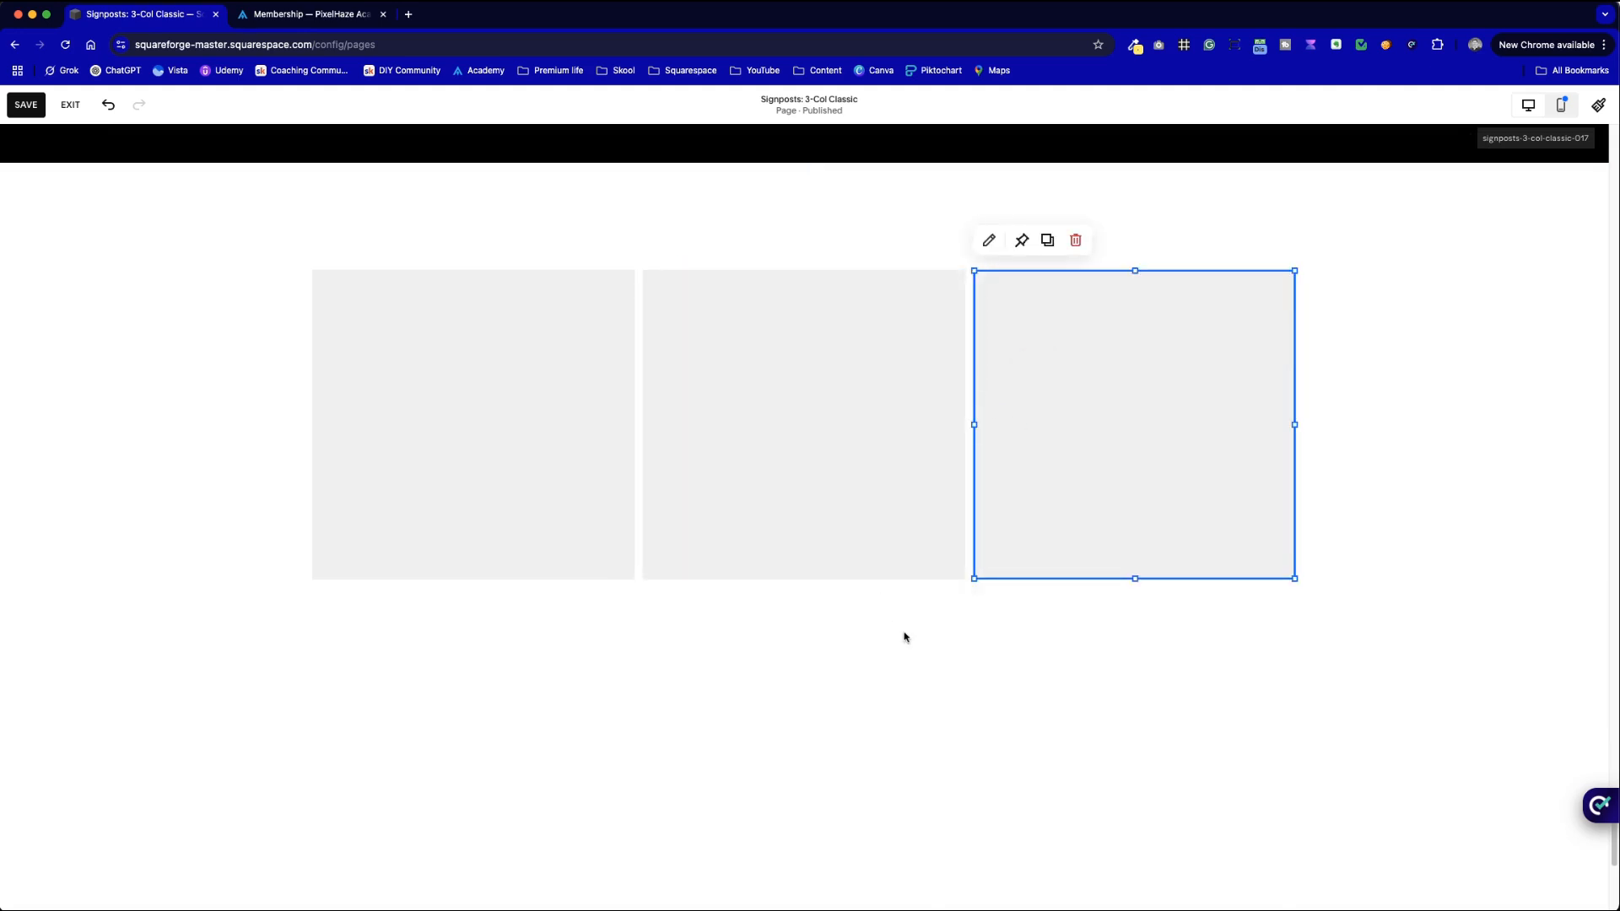
pyautogui.click(1358, 459)
pyautogui.click(1548, 161)
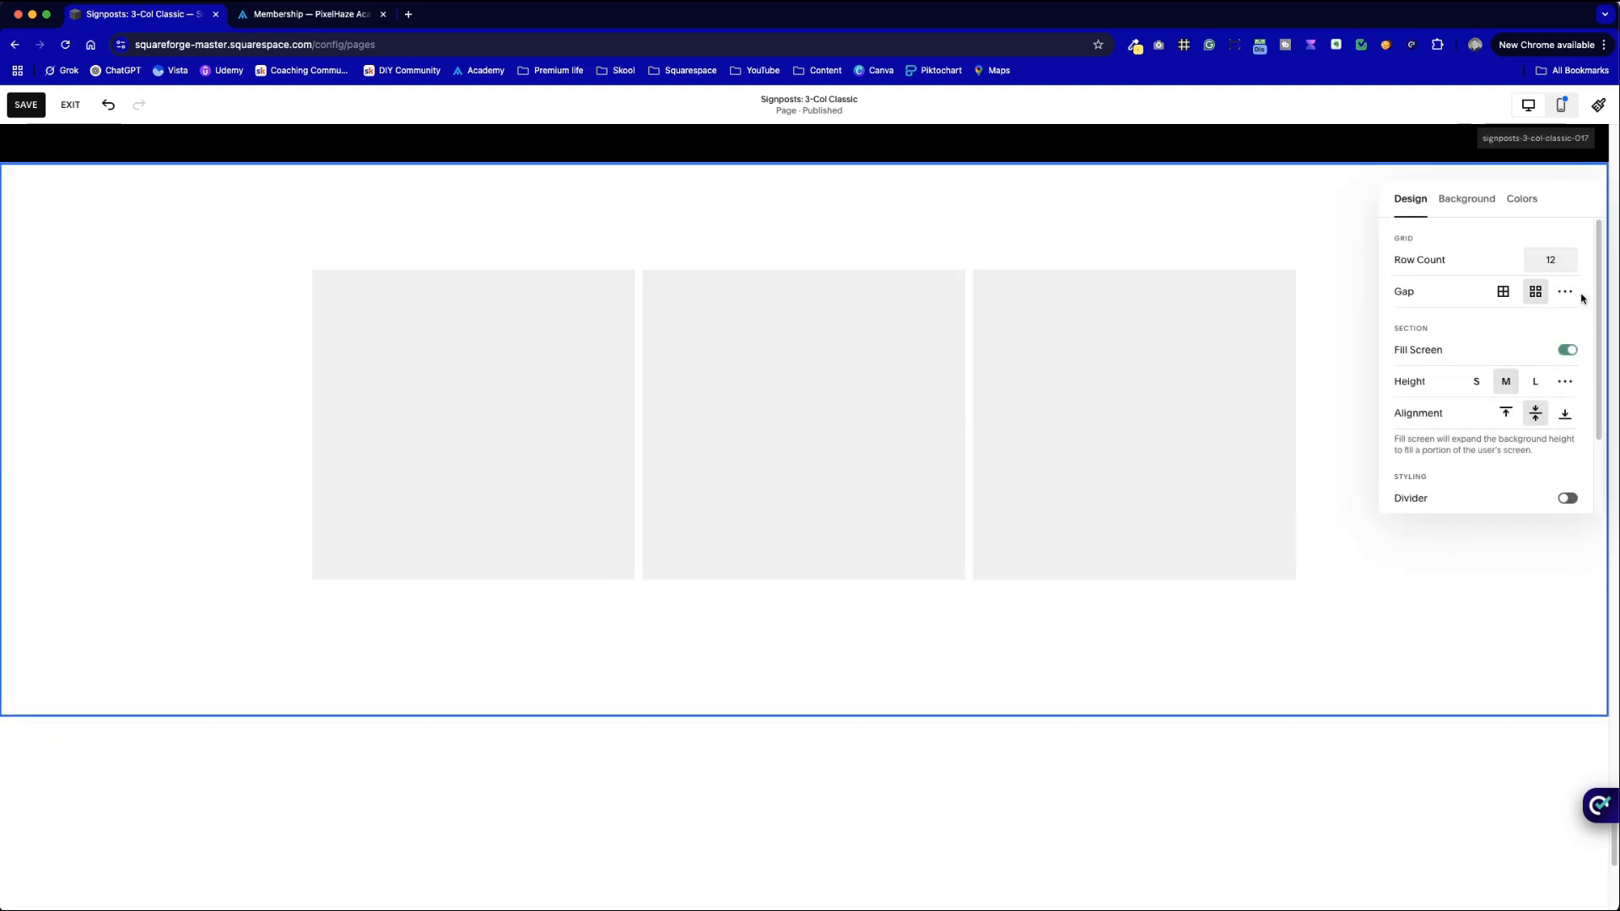
# - Set the section's horizontal grid gap to 40 and close the design settings
pyautogui.hotkey('ctrl', 'Tab')
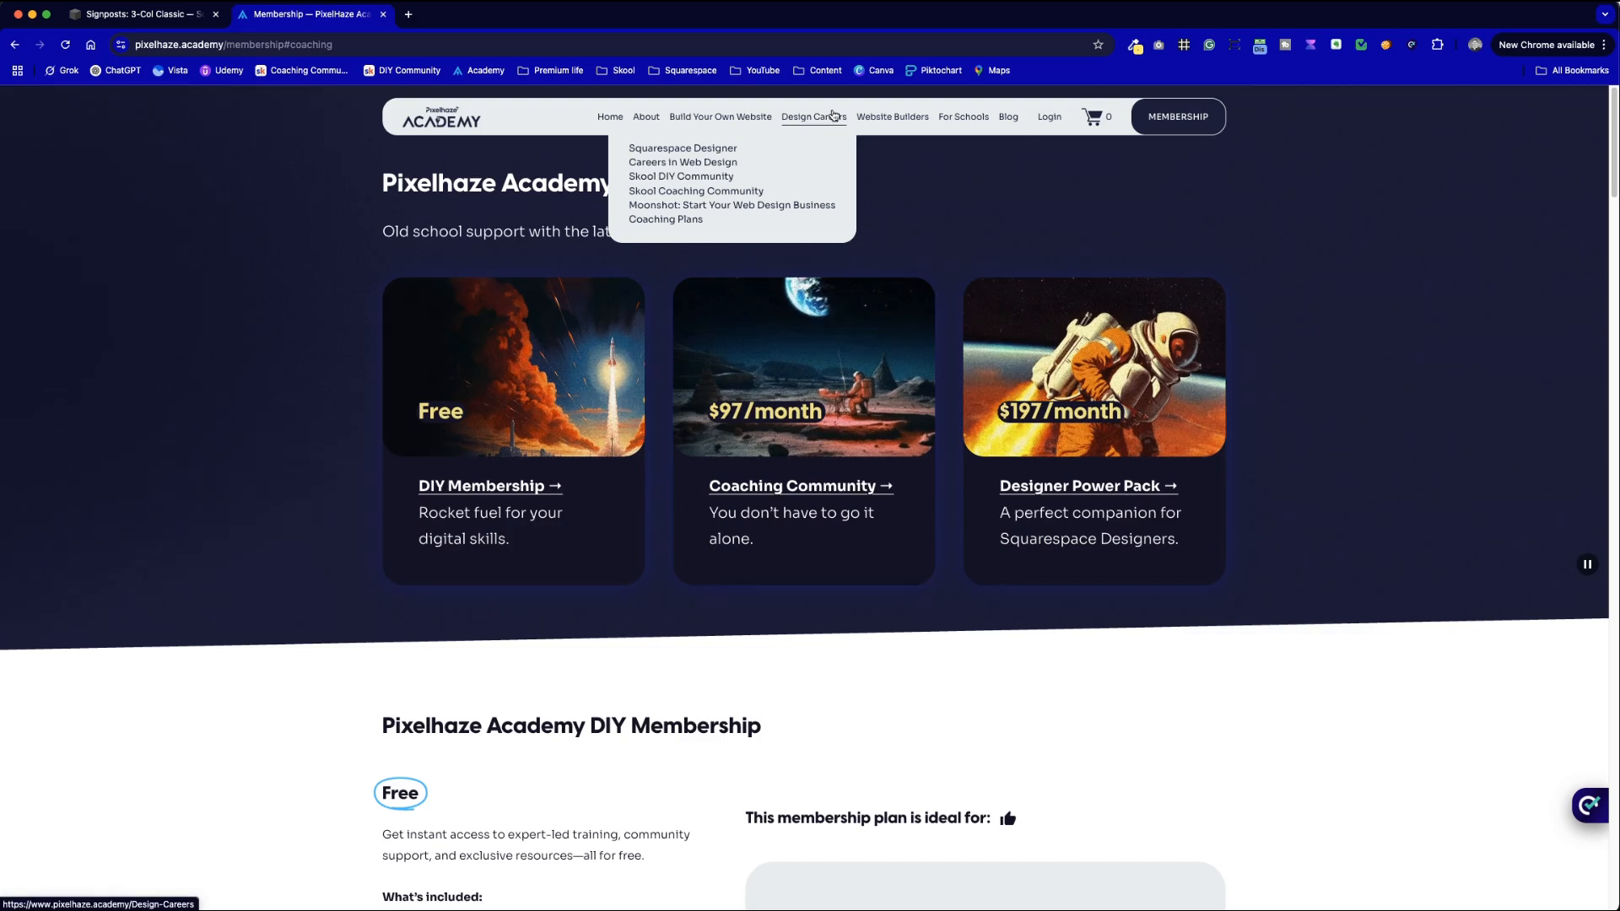
pyautogui.hotkey('ctrl', 'shift', 'Tab')
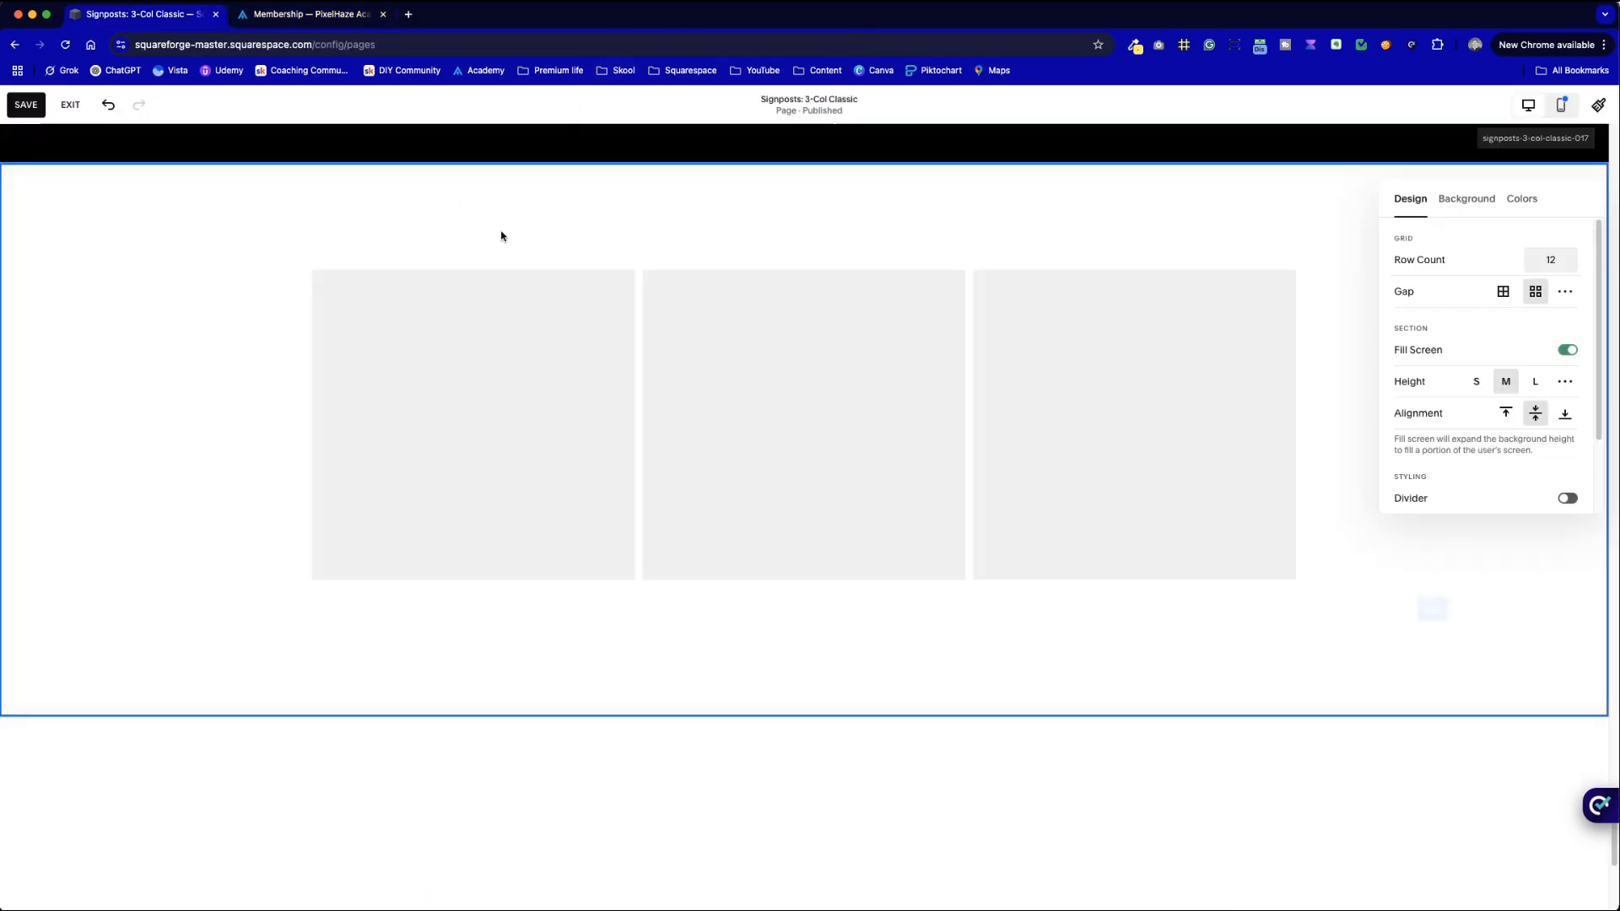
pyautogui.click(1565, 293)
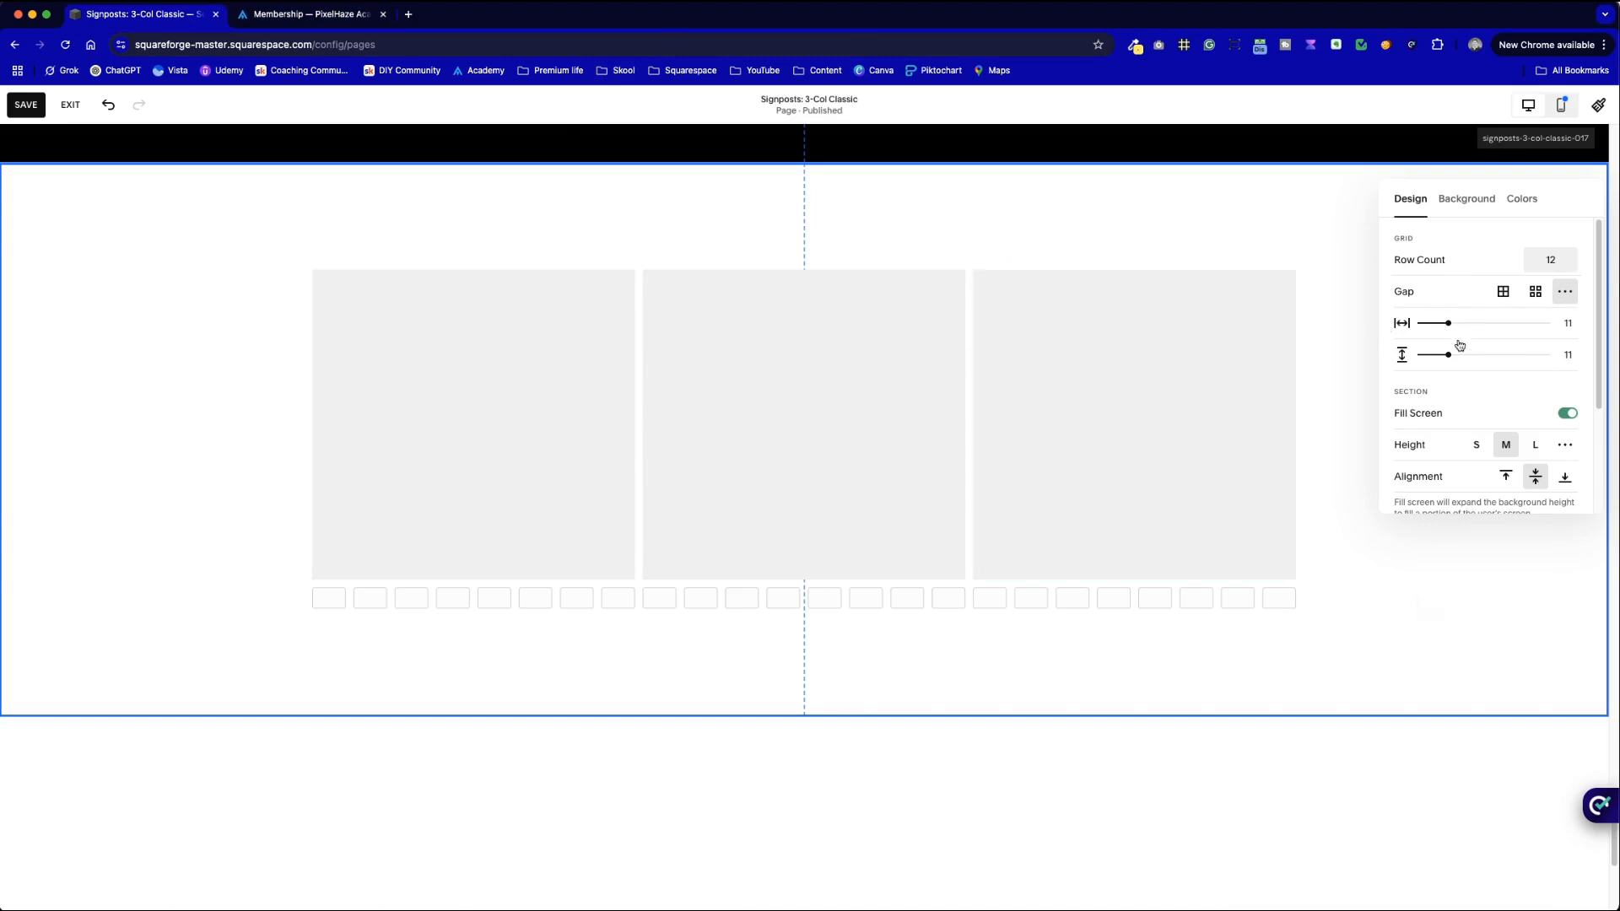
pyautogui.moveTo(1448, 324); pyautogui.dragTo(1521, 323)
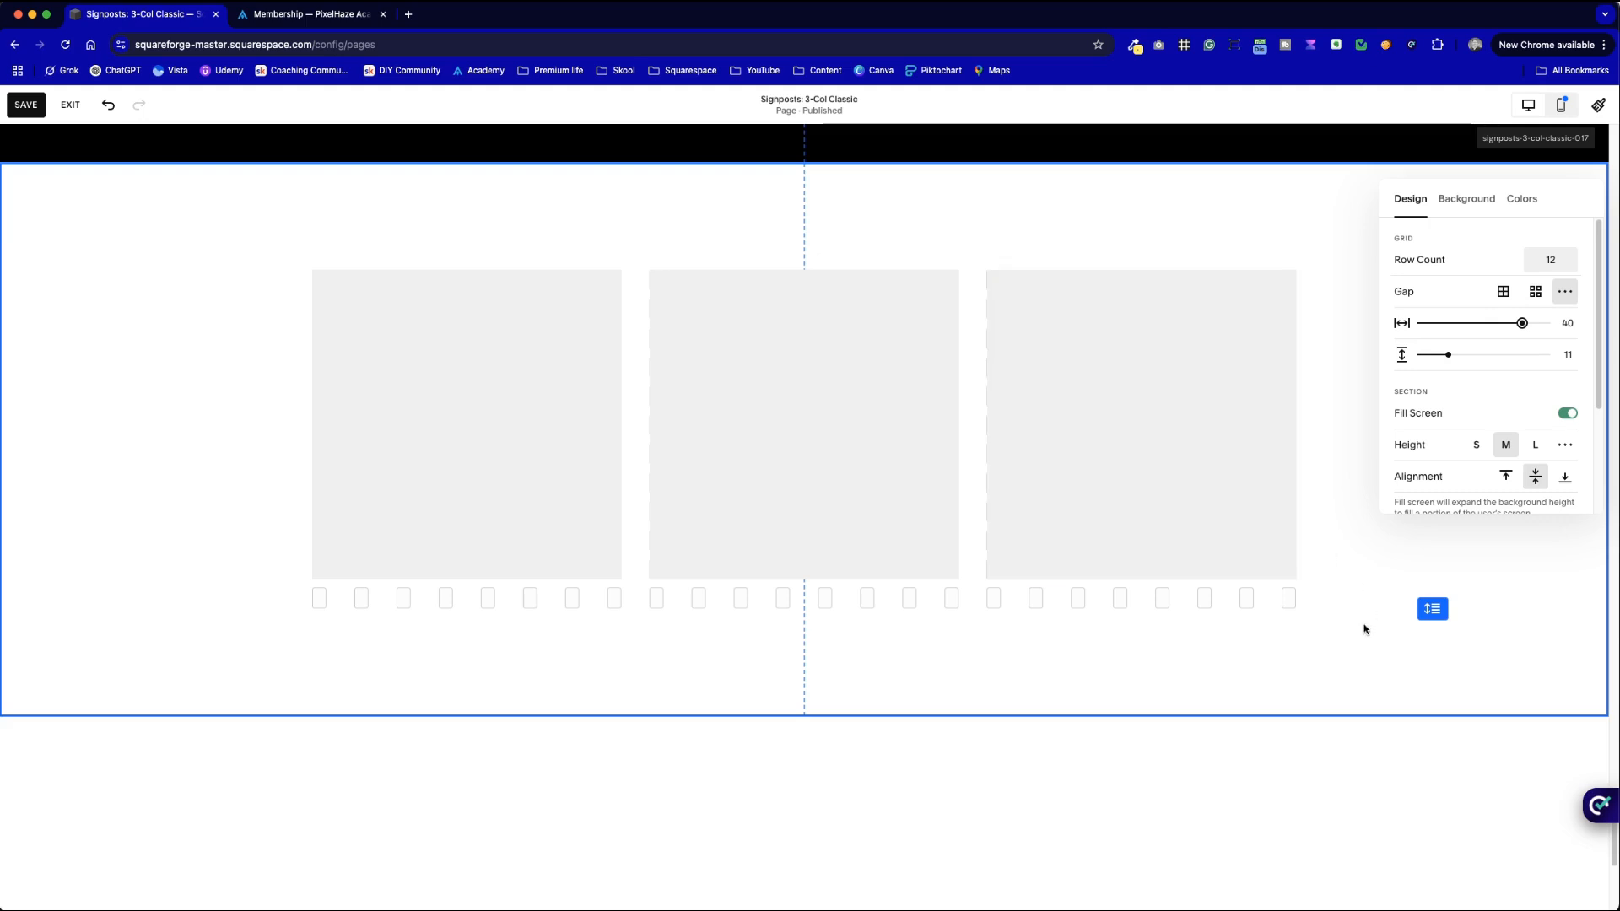
pyautogui.click(1436, 548)
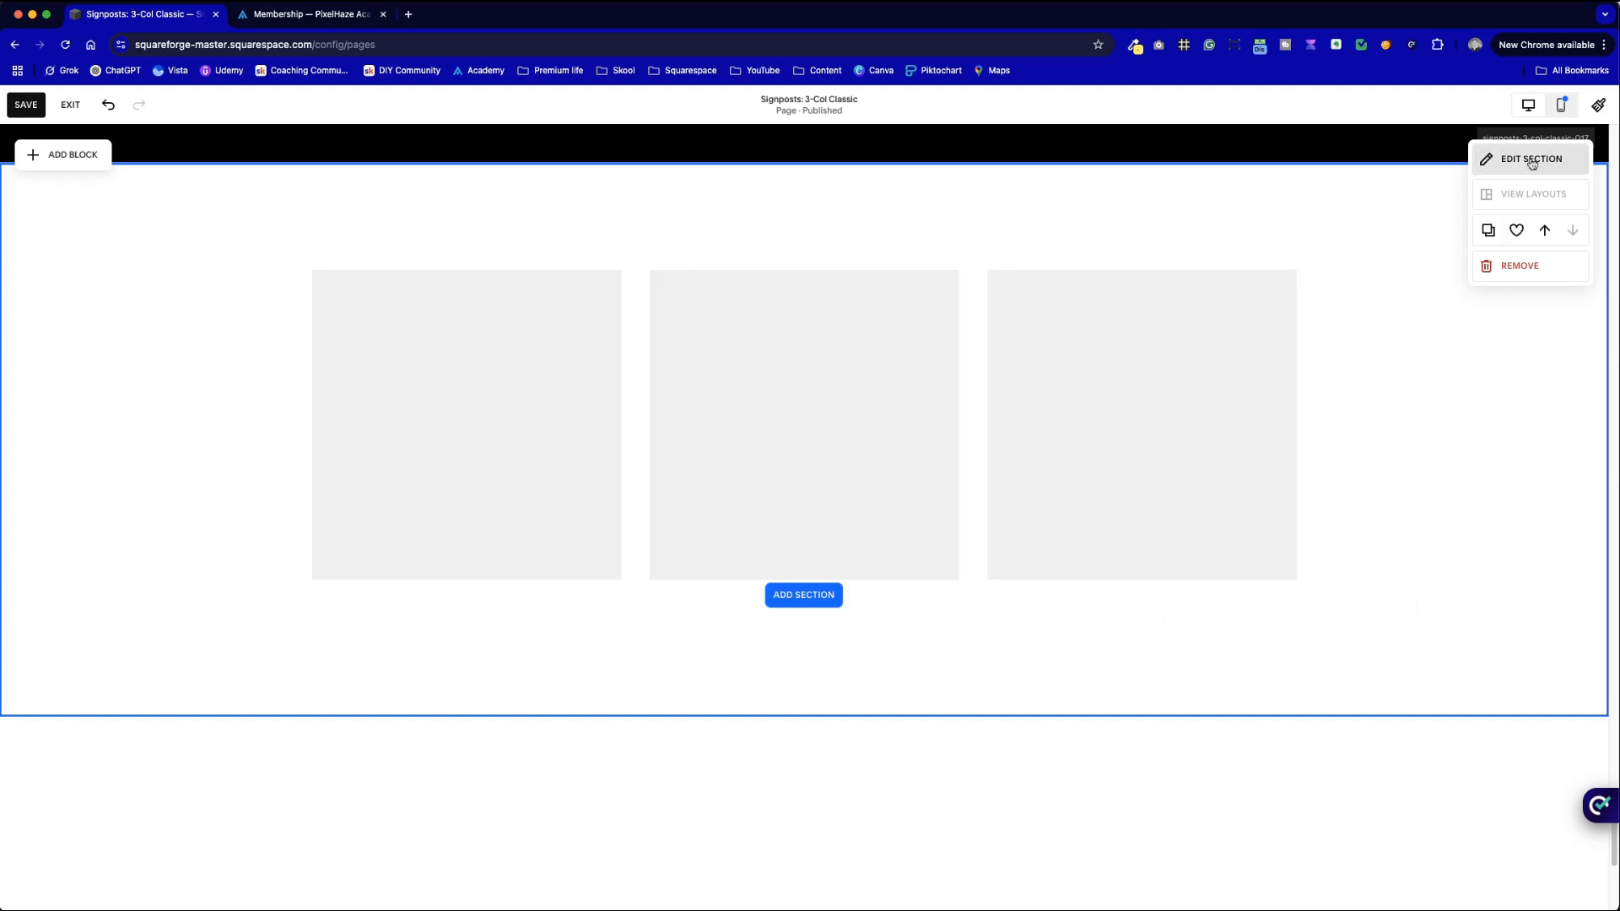
# - Select the Our Services heading text and move the three placeholder blocks down together
pyautogui.hotkey('ctrl', 'Tab')
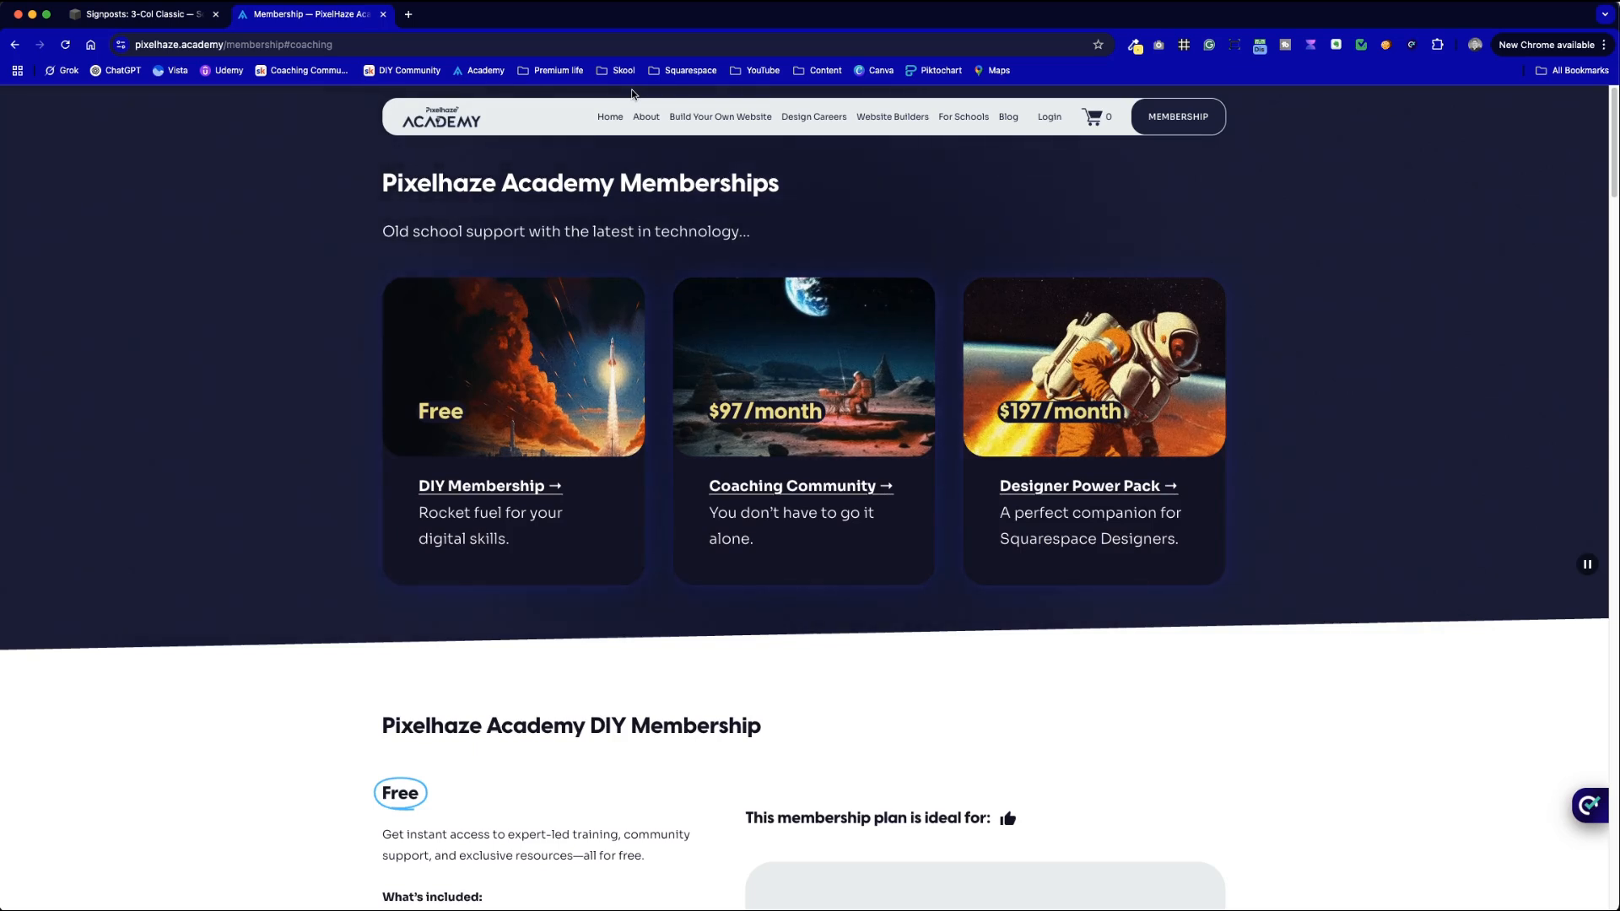
pyautogui.hotkey('ctrl', 'Tab')
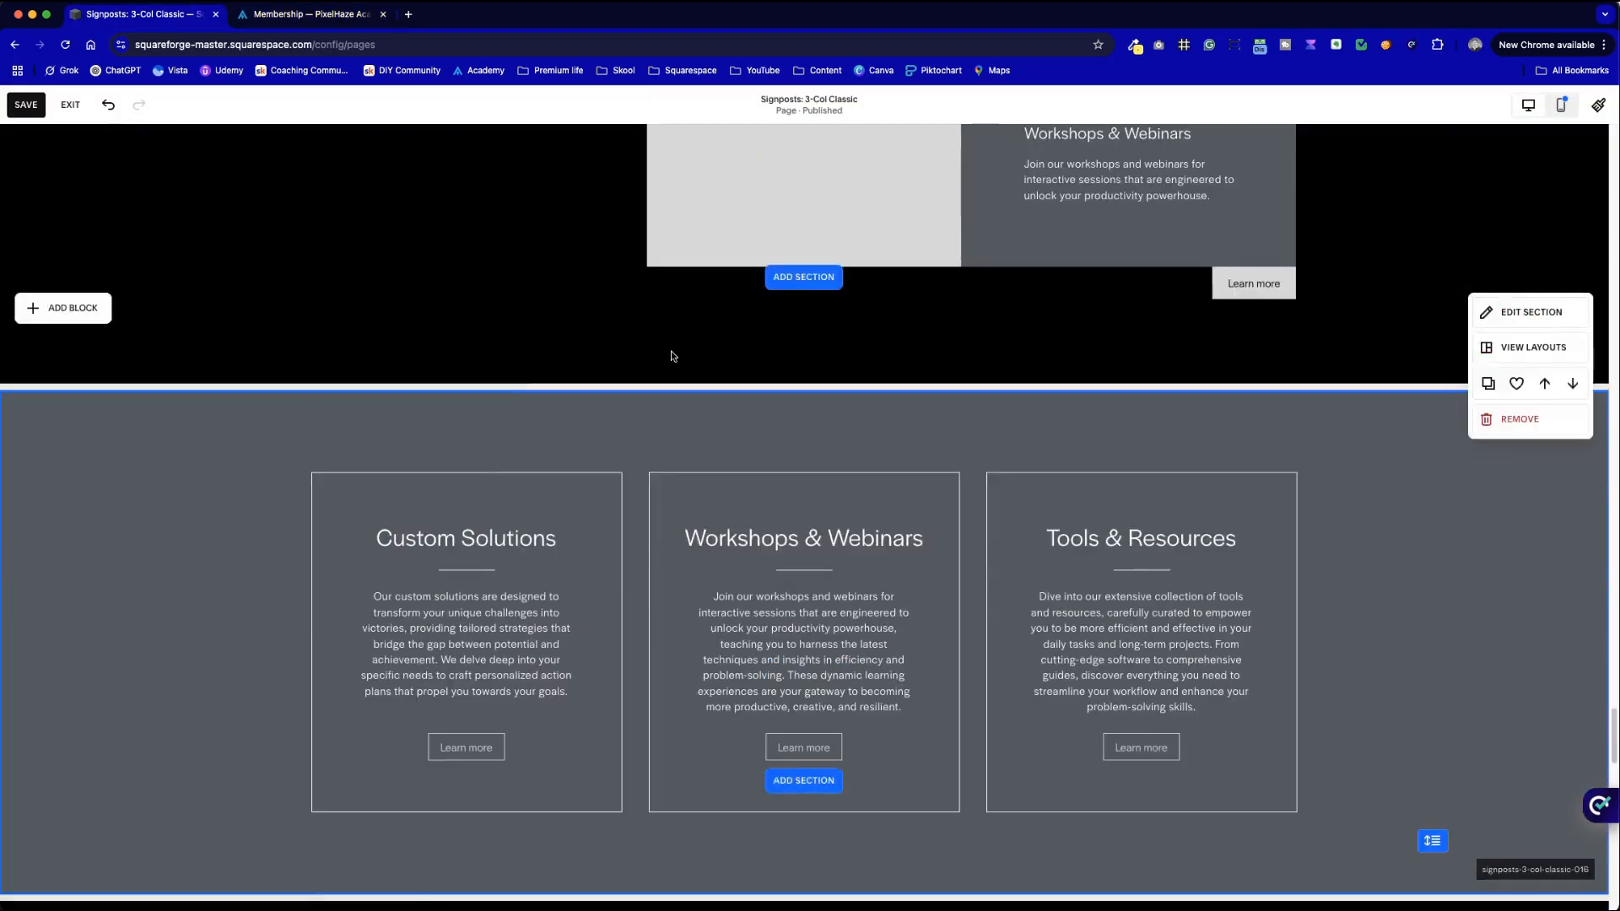
pyautogui.doubleClick(438, 767)
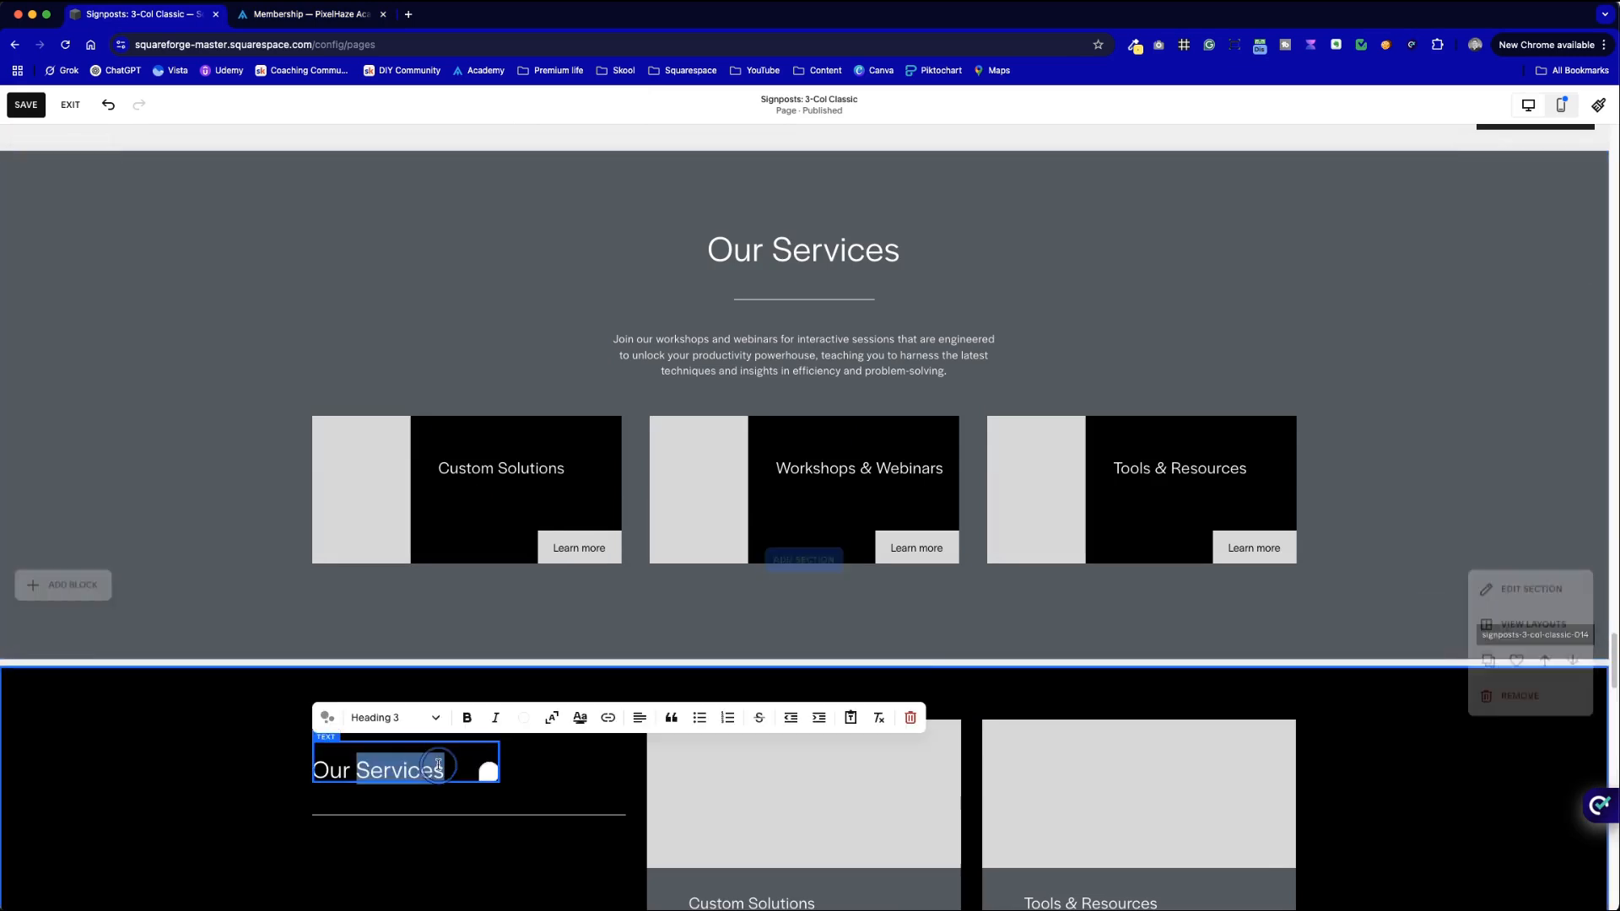
pyautogui.press('super+a')
pyautogui.press('super+c')
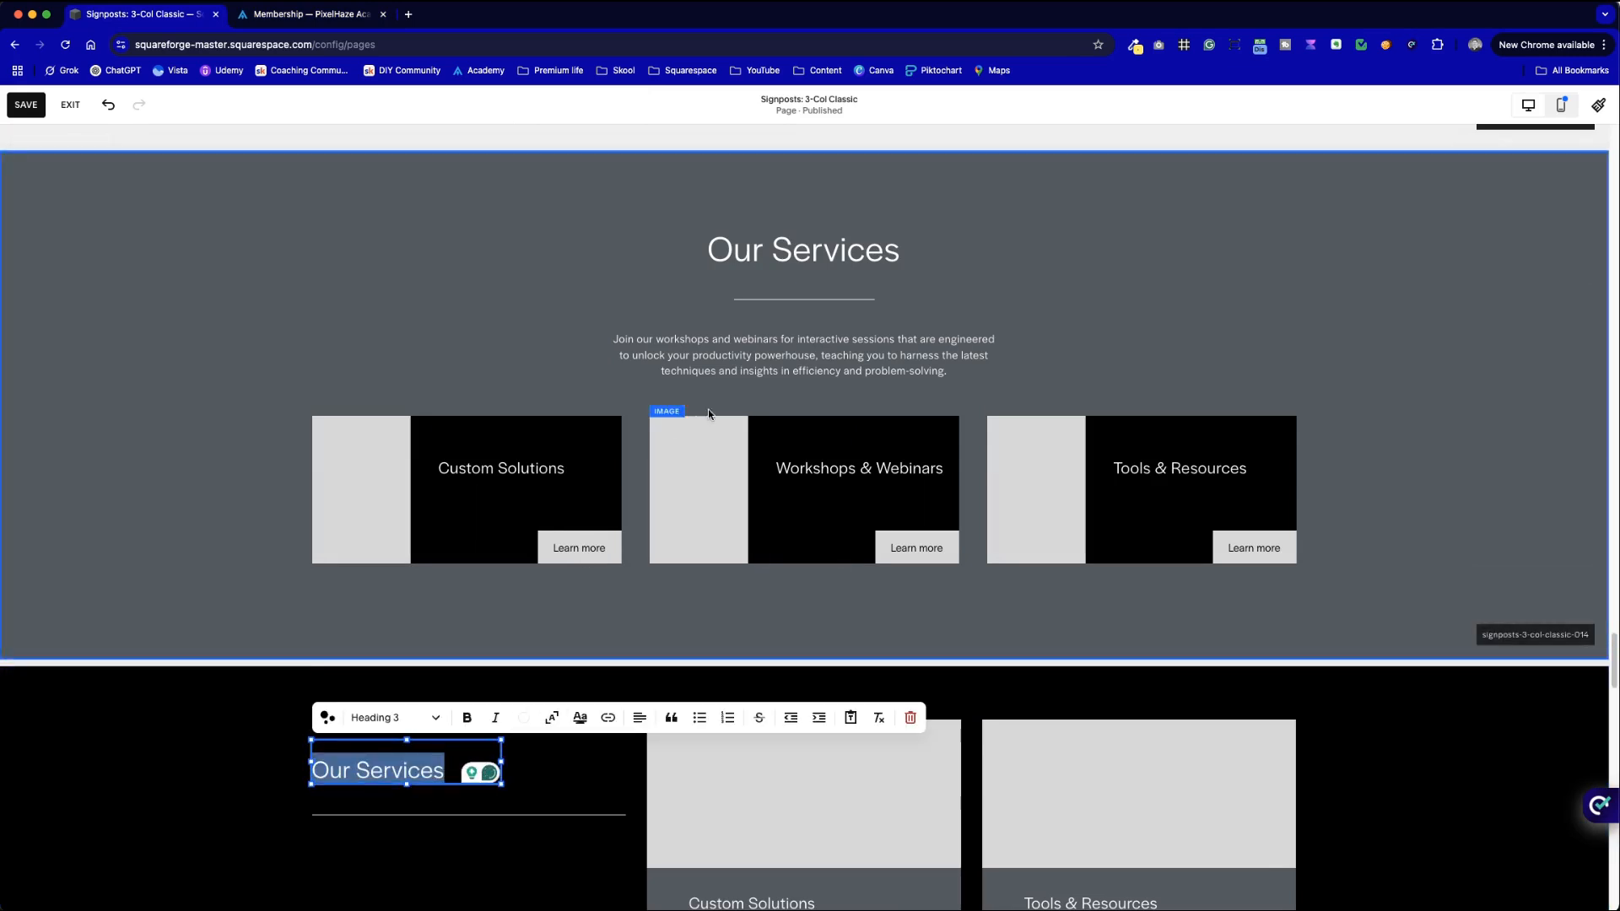
pyautogui.scroll(-20, 828, 532)
pyautogui.scroll(-7, 828, 528)
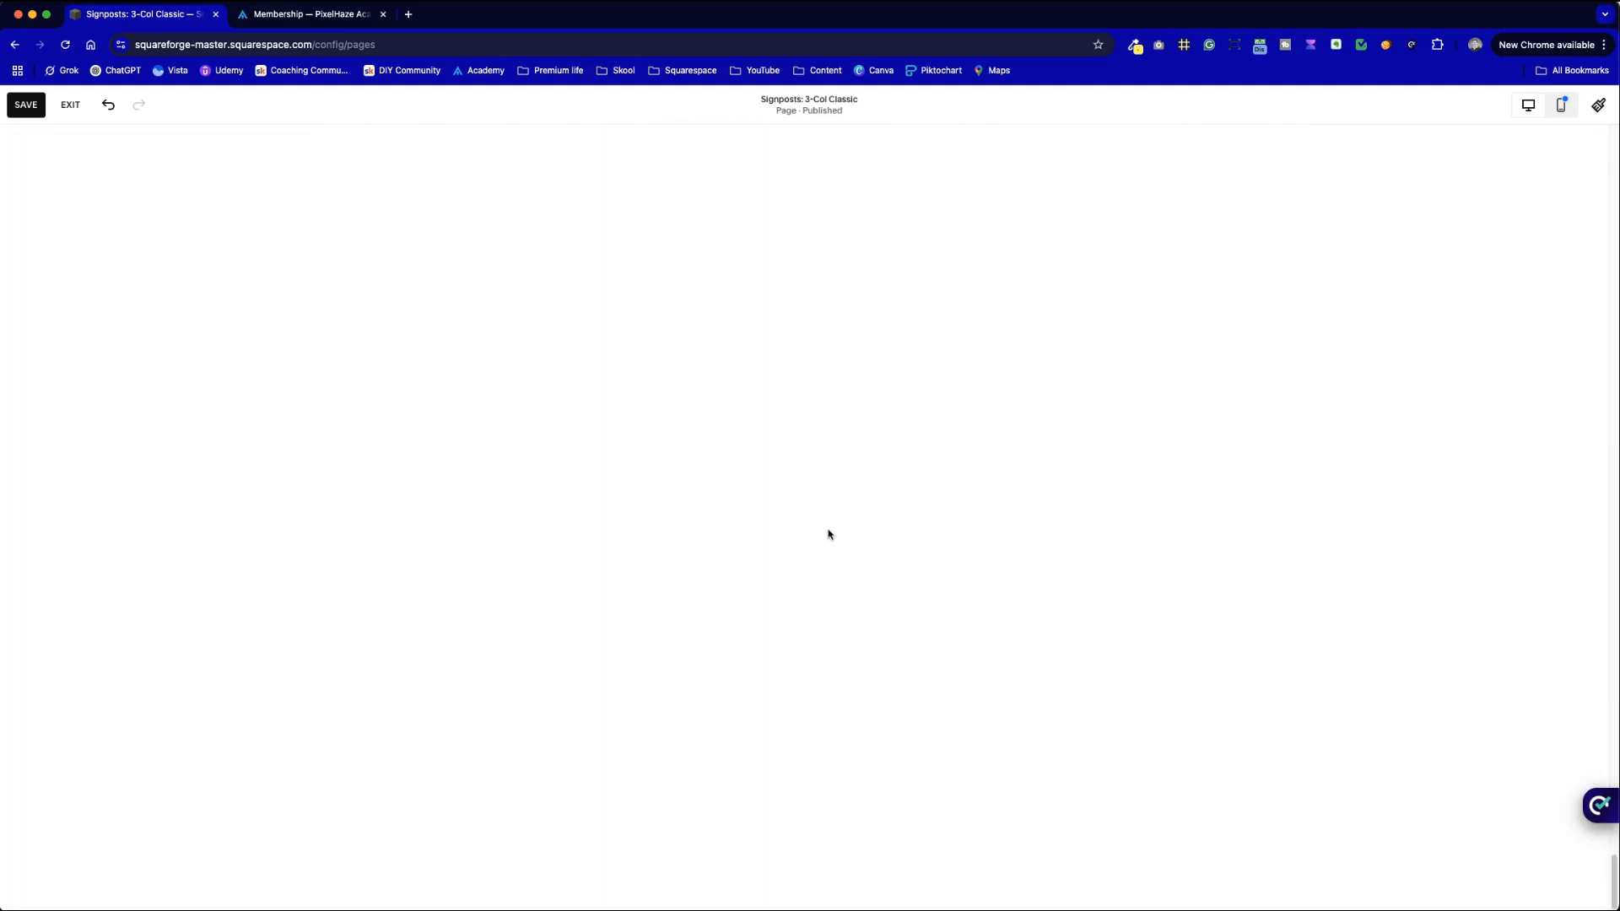
pyautogui.moveTo(585, 318); pyautogui.dragTo(1017, 557)
pyautogui.click(1025, 420)
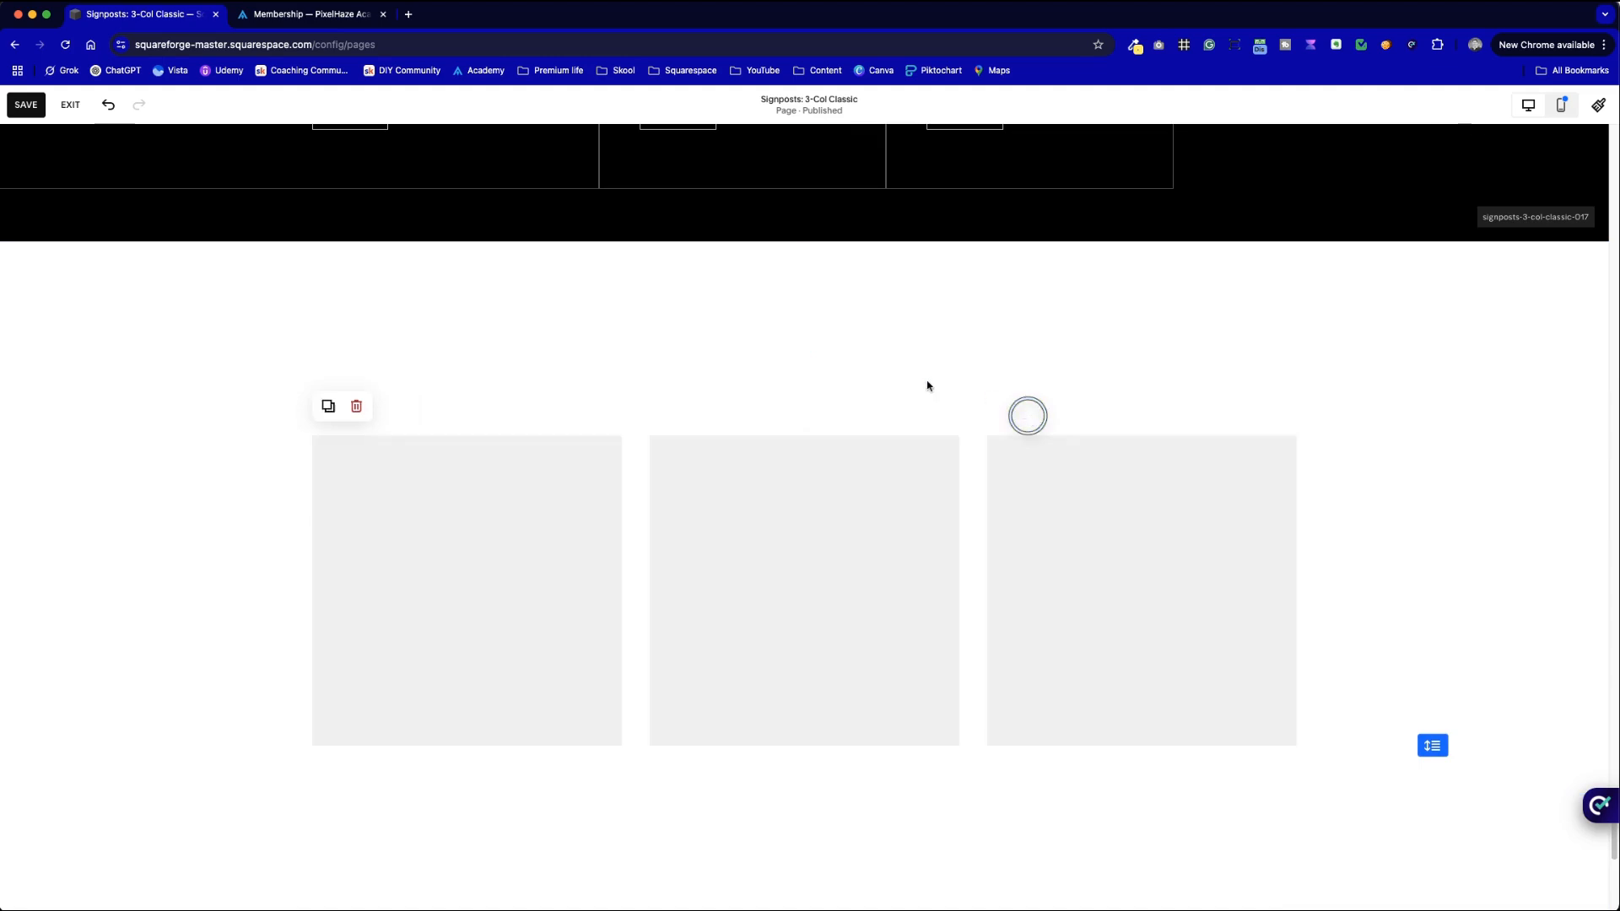
# - Add a test Text block to the section, then delete it
pyautogui.click(88, 155)
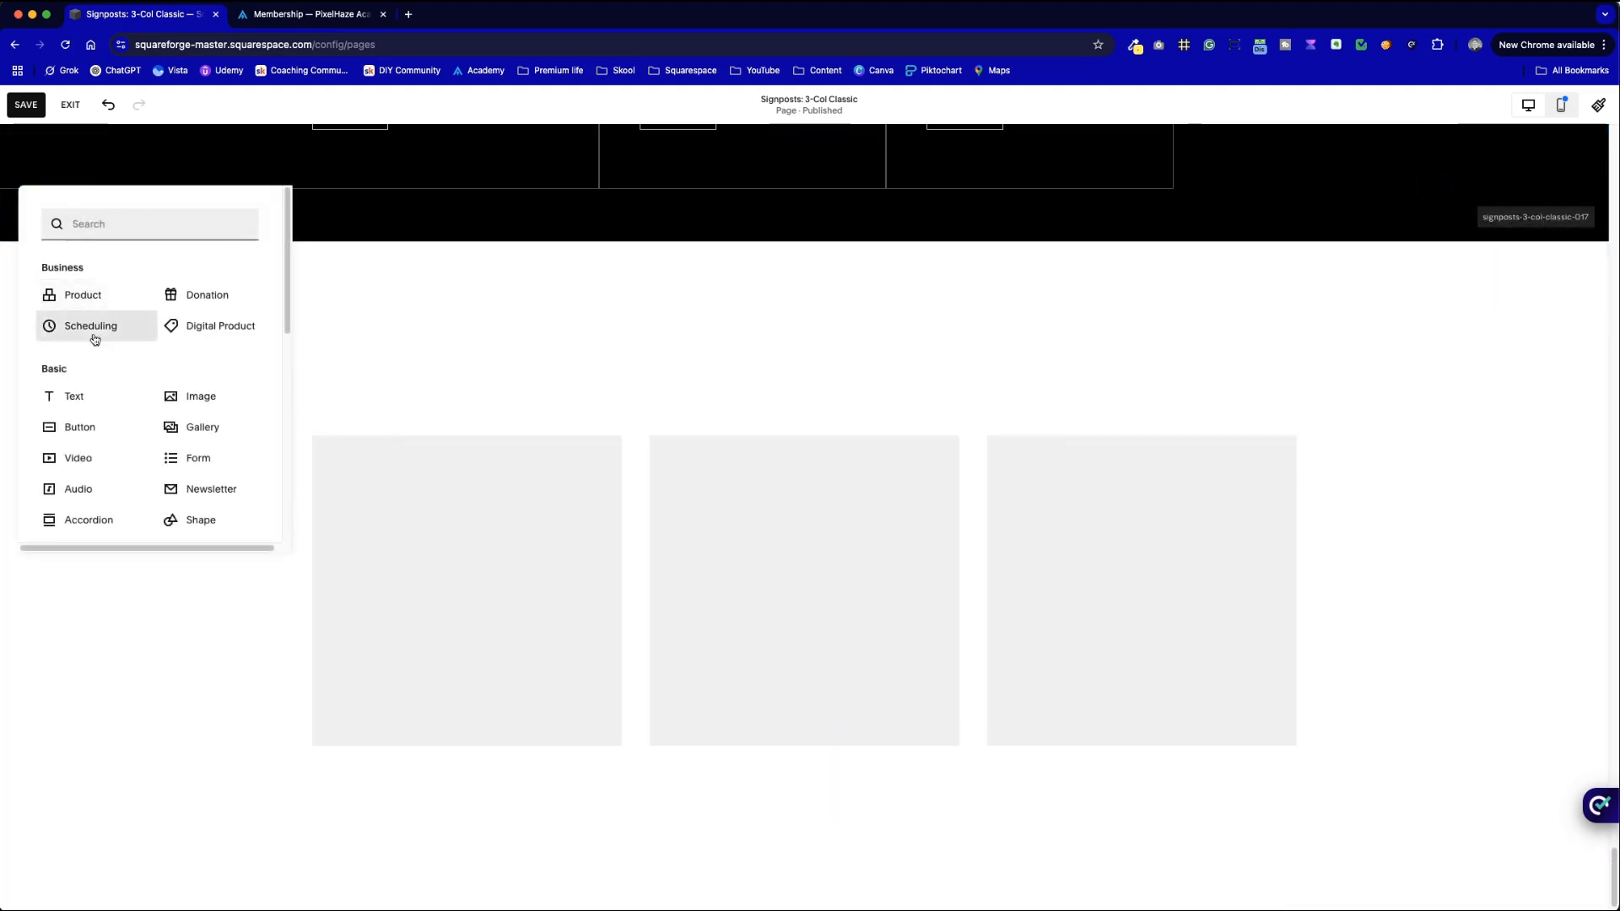
pyautogui.click(97, 396)
pyautogui.moveTo(356, 222); pyautogui.dragTo(396, 223)
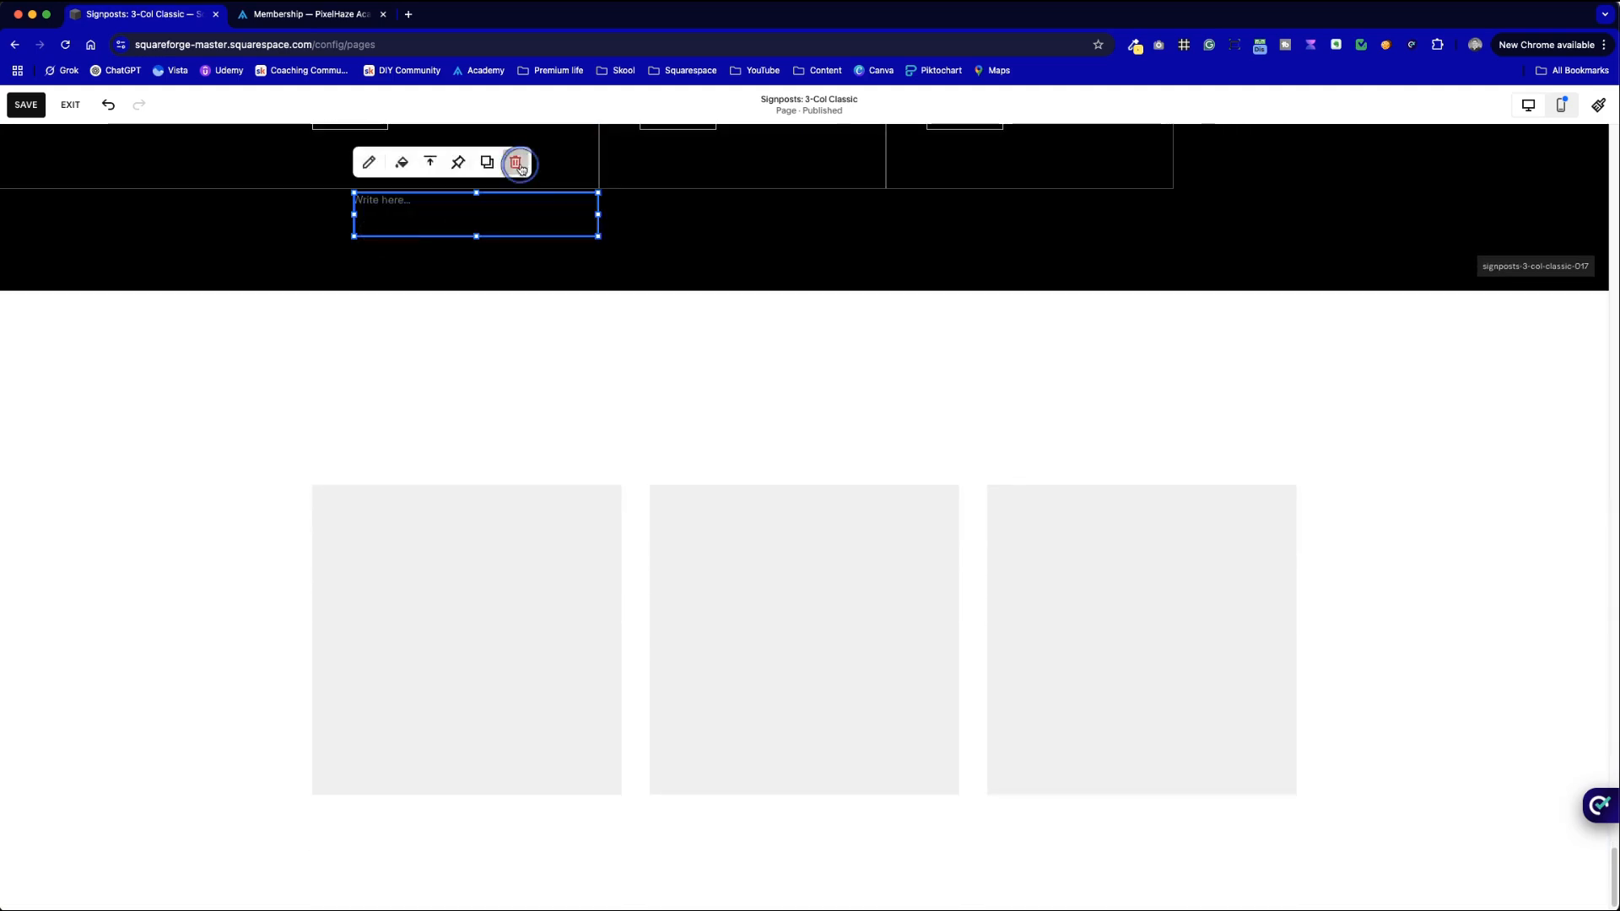
pyautogui.click(516, 162)
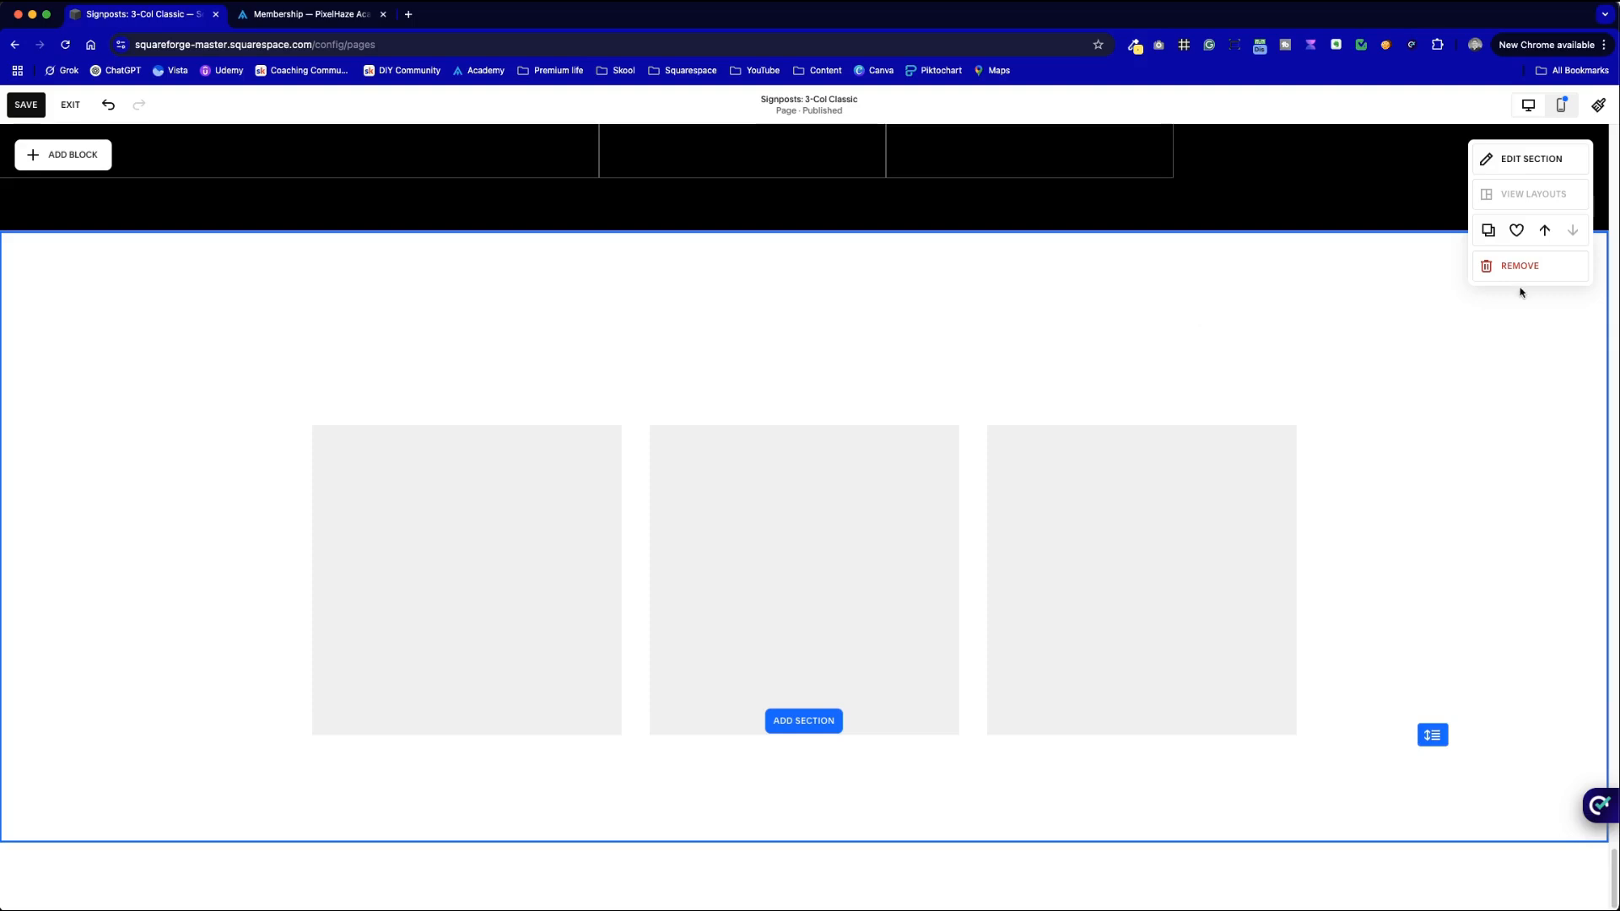
# - Move the section above Custom Solutions and undo, then apply a three-column layout
pyautogui.click(1545, 233)
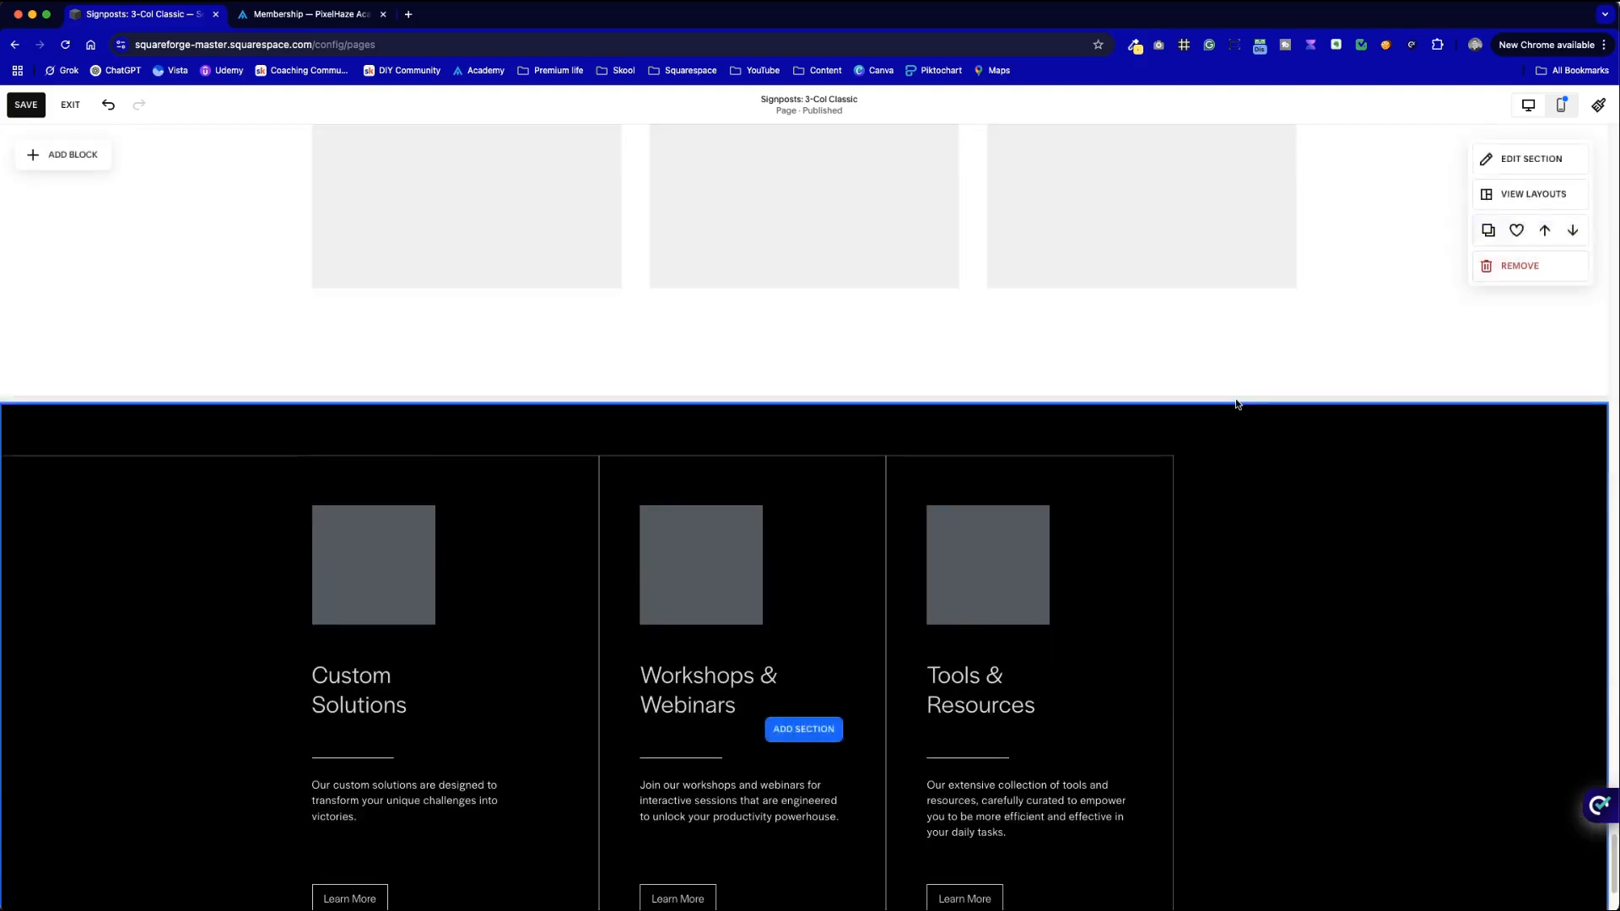
pyautogui.click(108, 106)
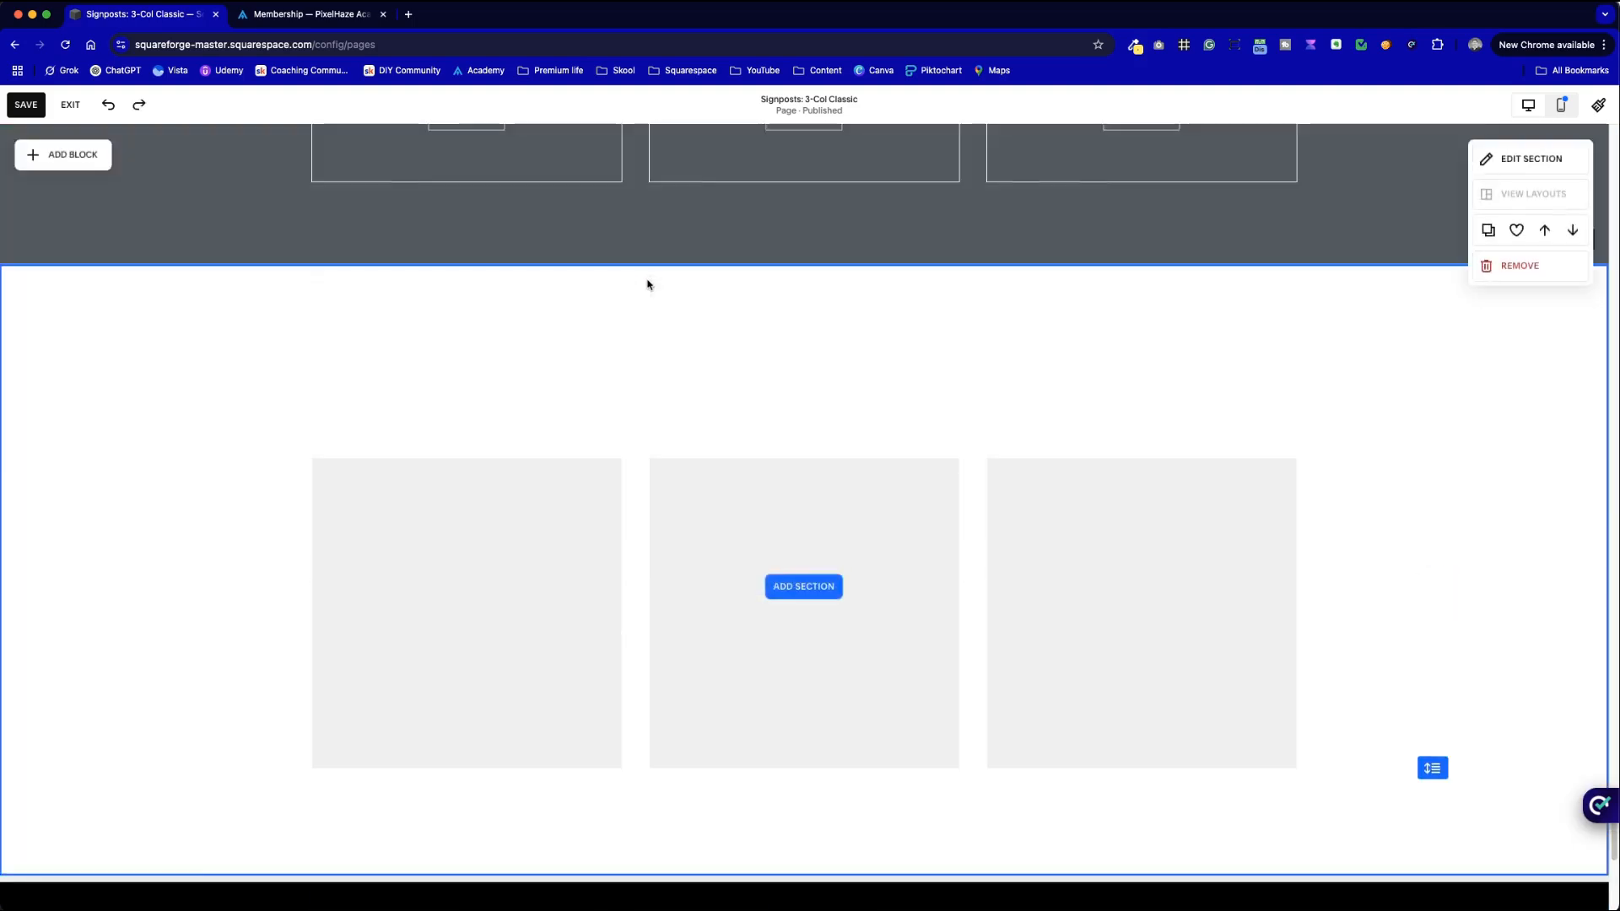
pyautogui.scroll(-8, 1322, 473)
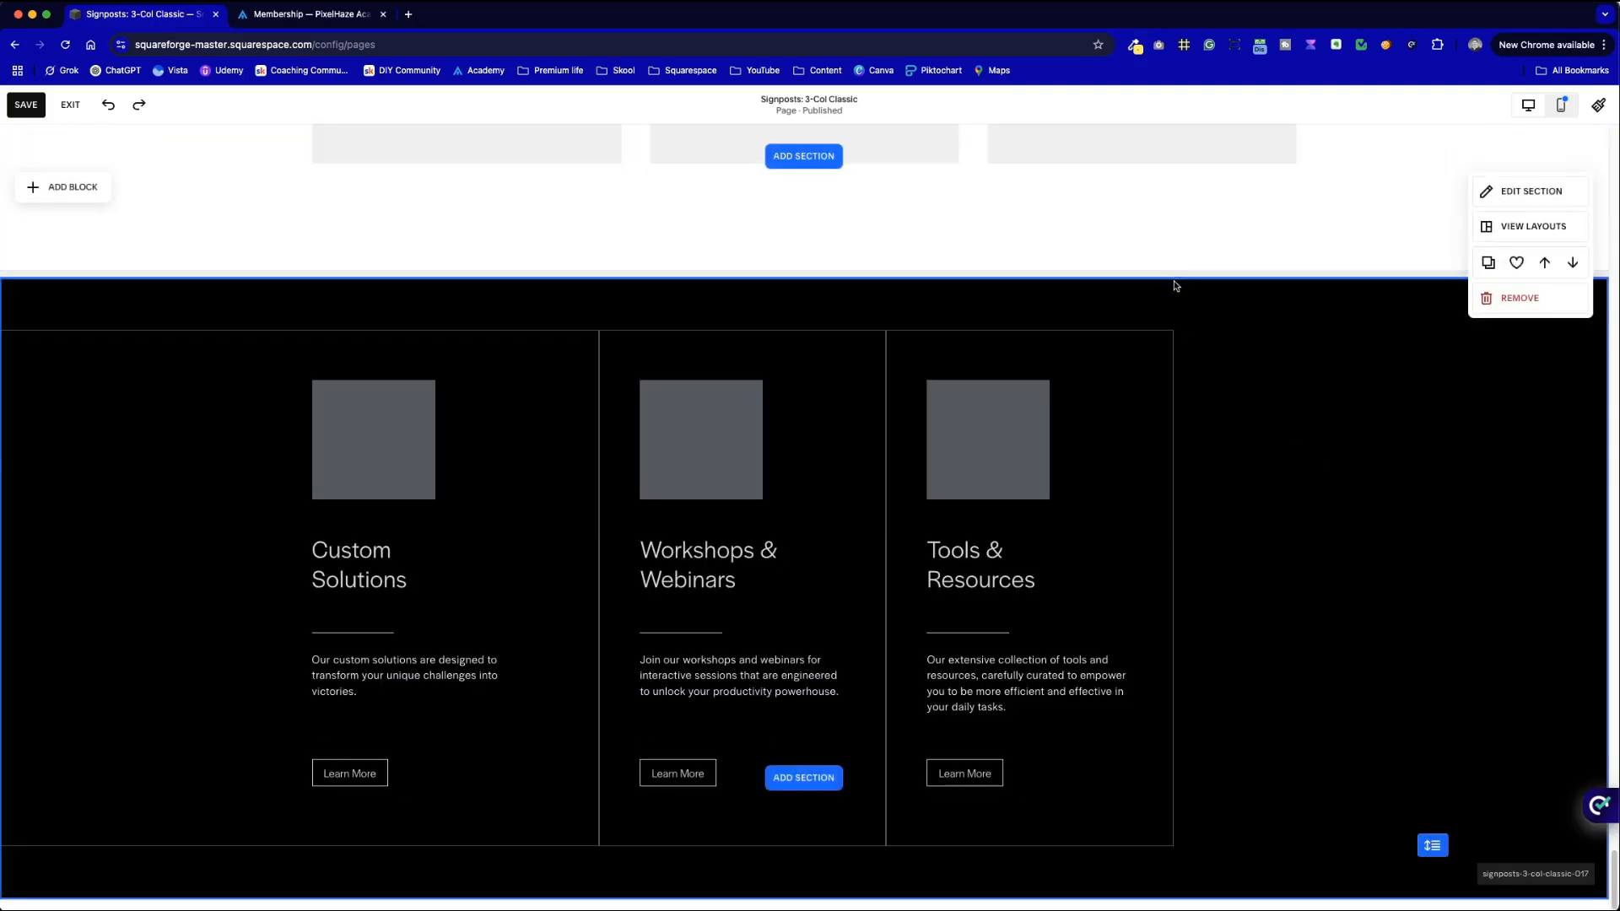
pyautogui.scroll(18, 1220, 314)
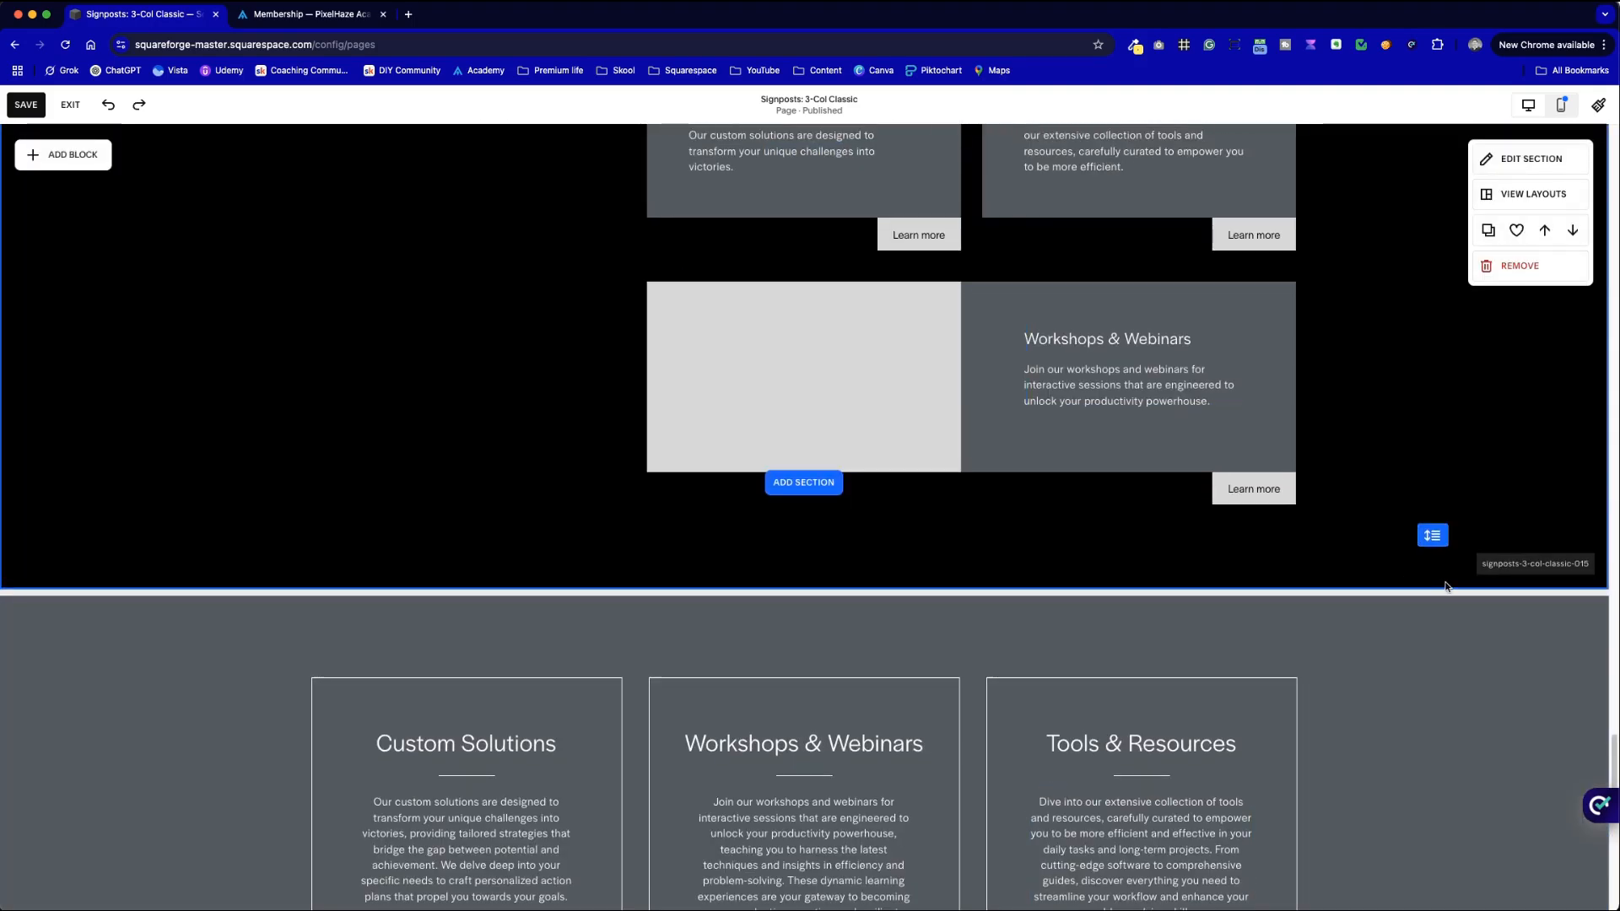
pyautogui.click(1565, 574)
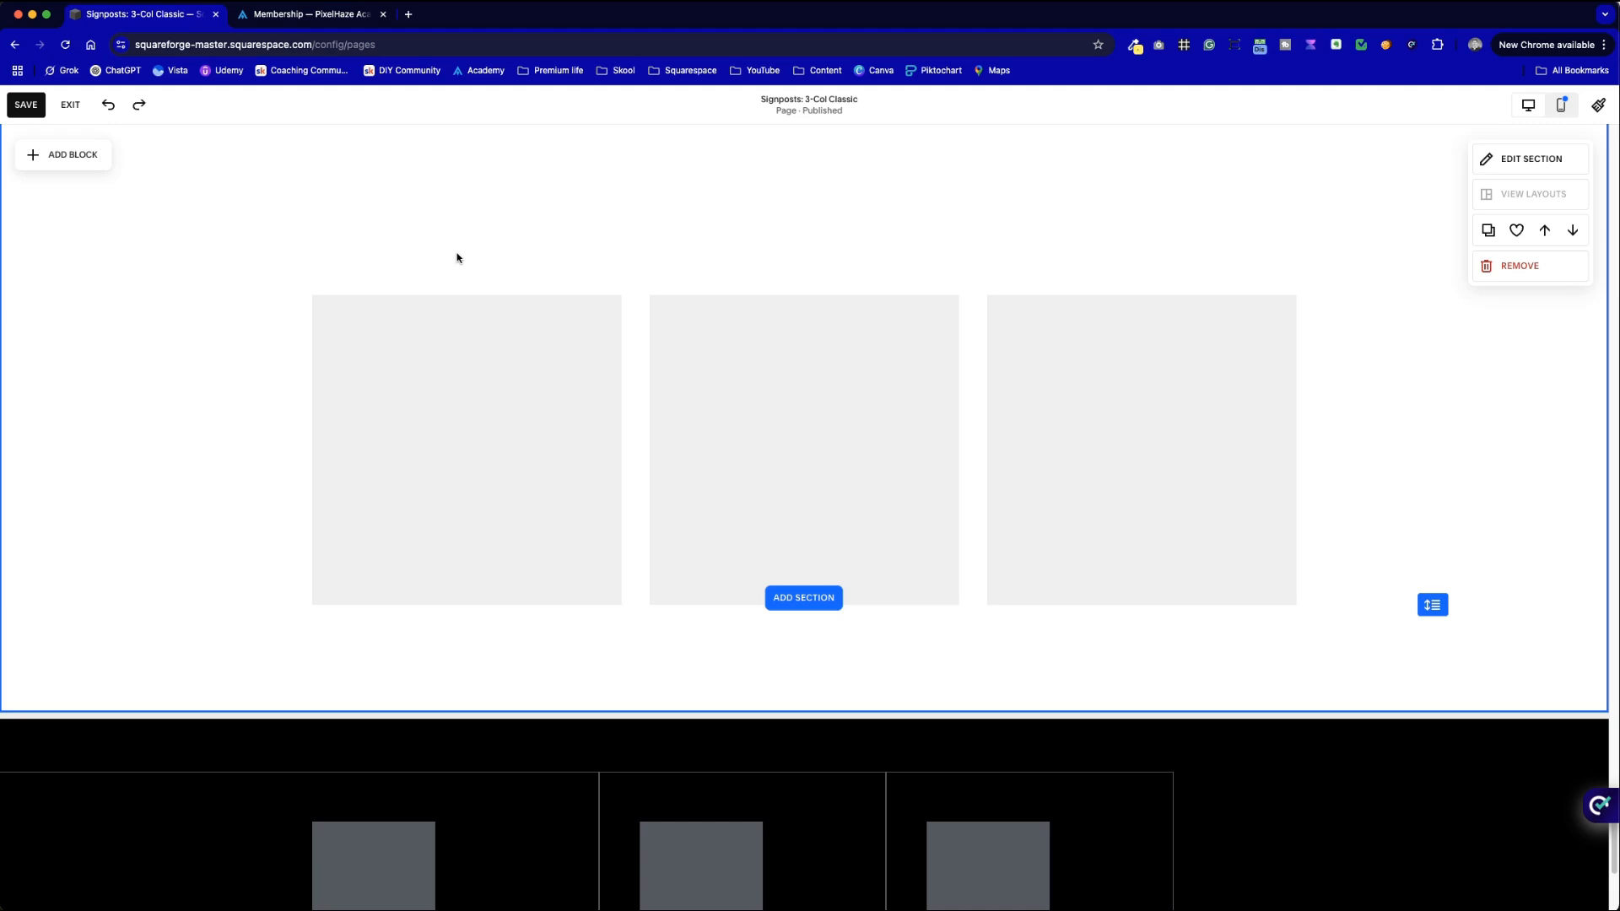
# - Add a Text block above the placeholders containing the pasted 'Our Services' heading
pyautogui.click(56, 157)
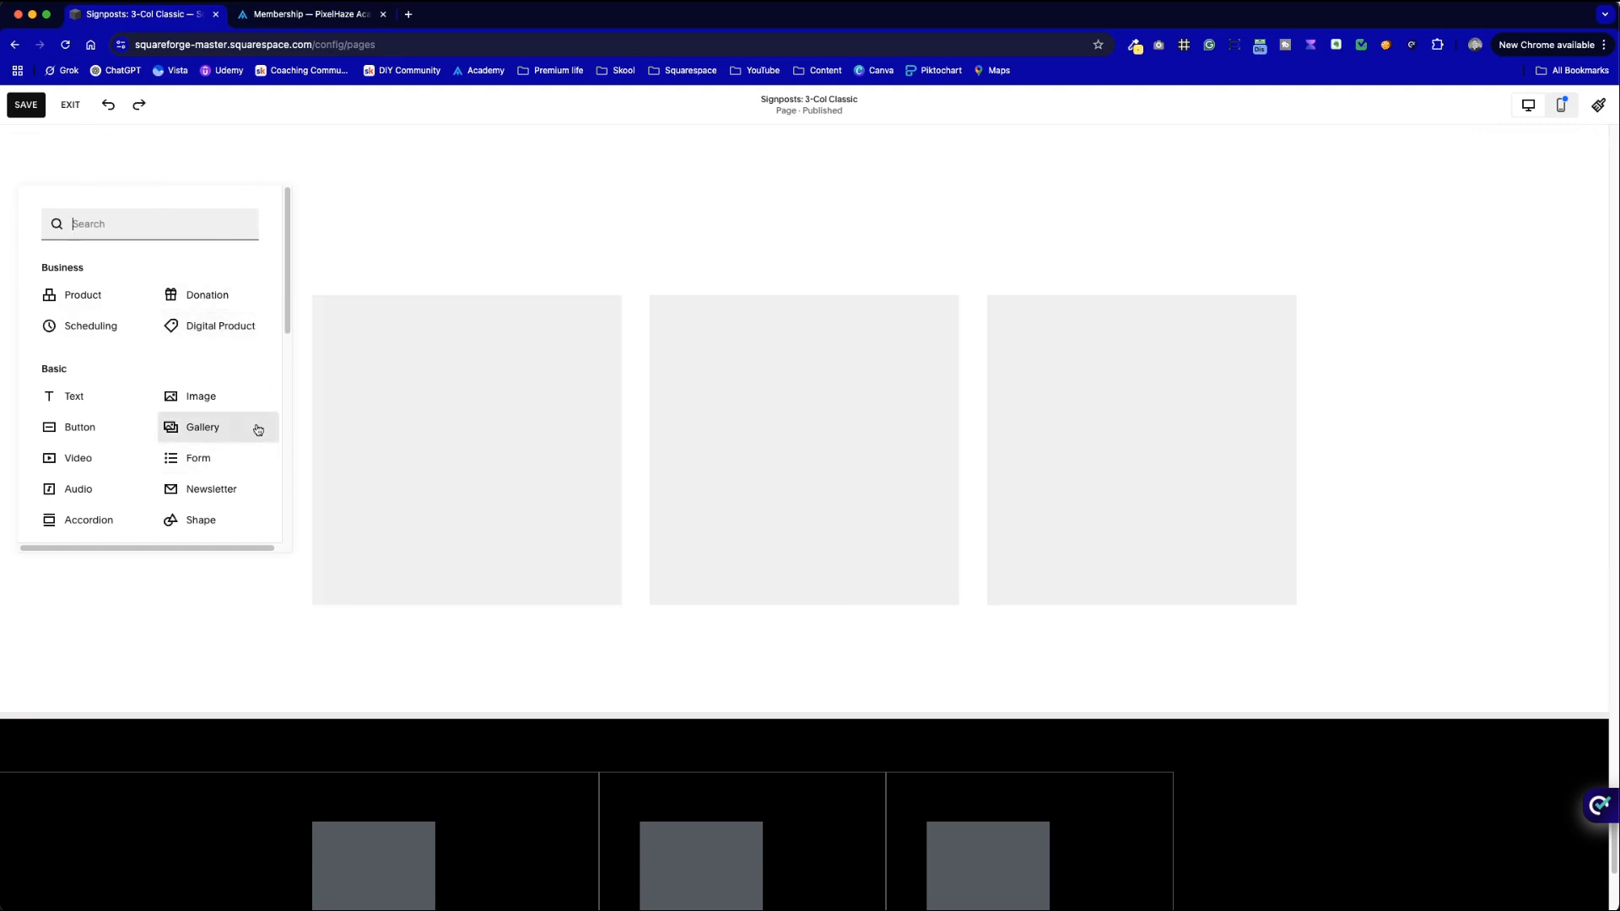
pyautogui.click(76, 394)
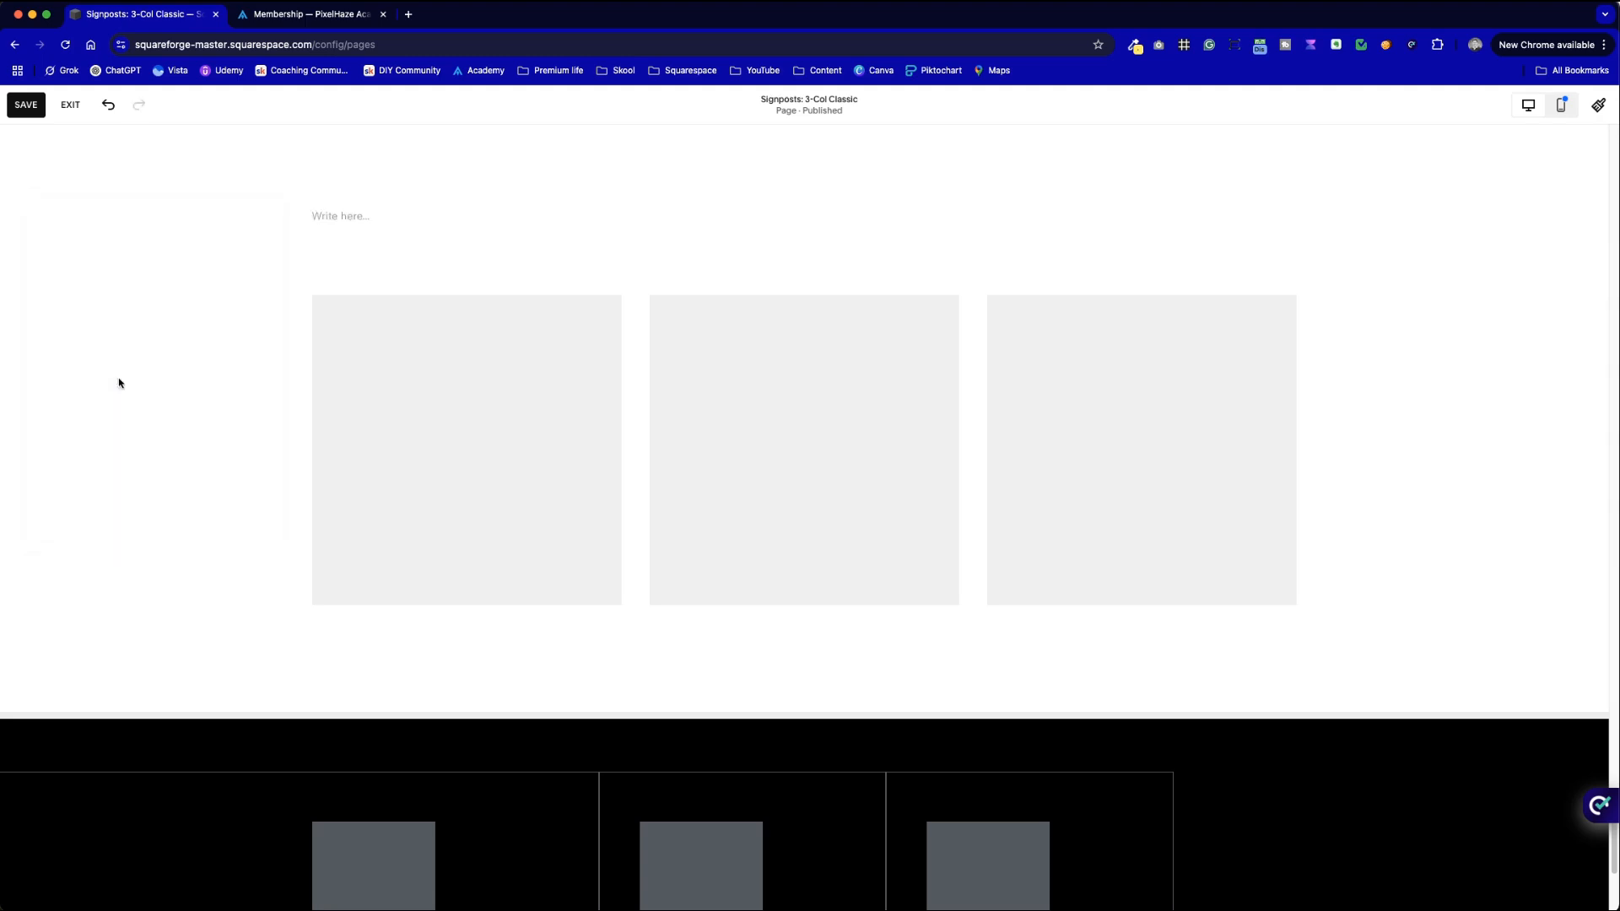
pyautogui.click(337, 221)
pyautogui.click(341, 219)
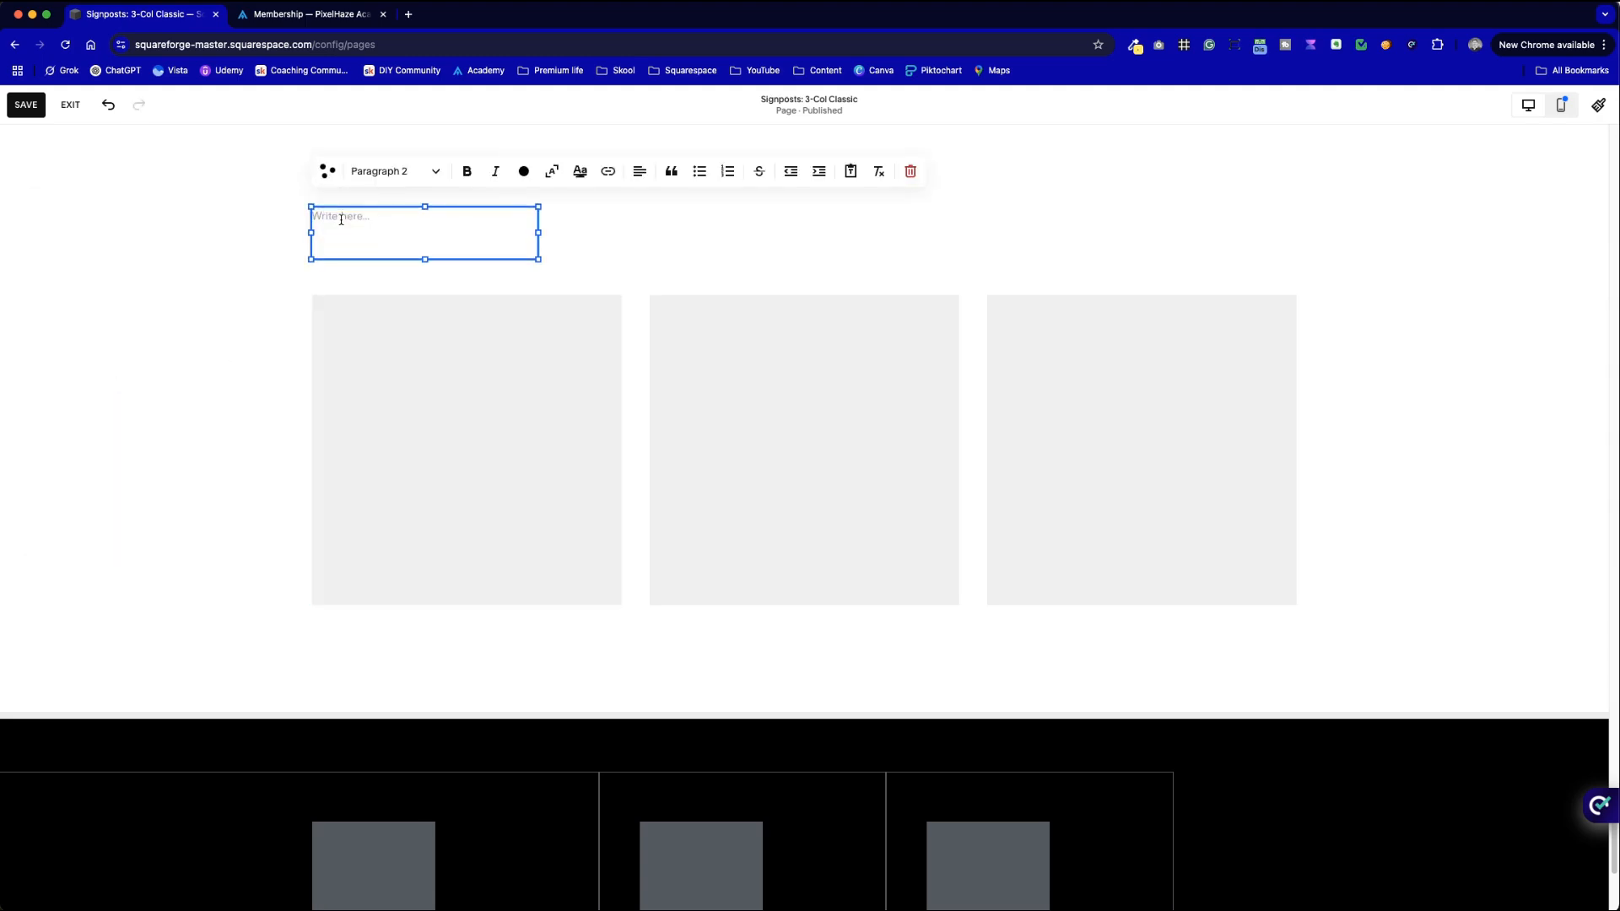
pyautogui.press('super+v')
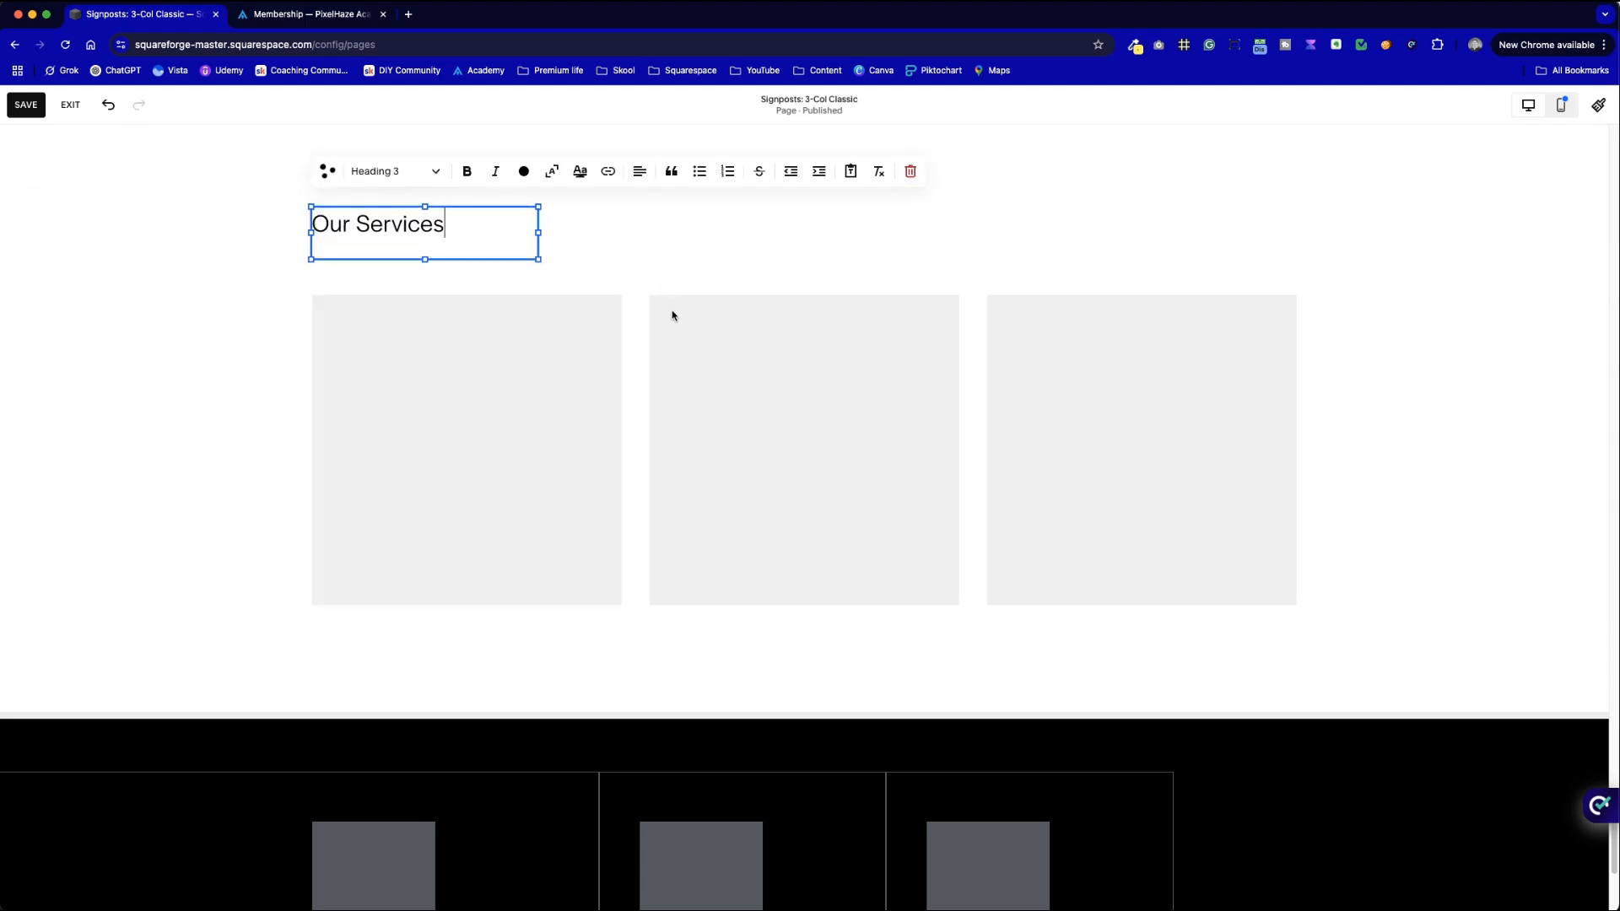
# - Copy the grey section's intro sentence under the Our Services heading and widen the text block
pyautogui.scroll(15, 672, 314)
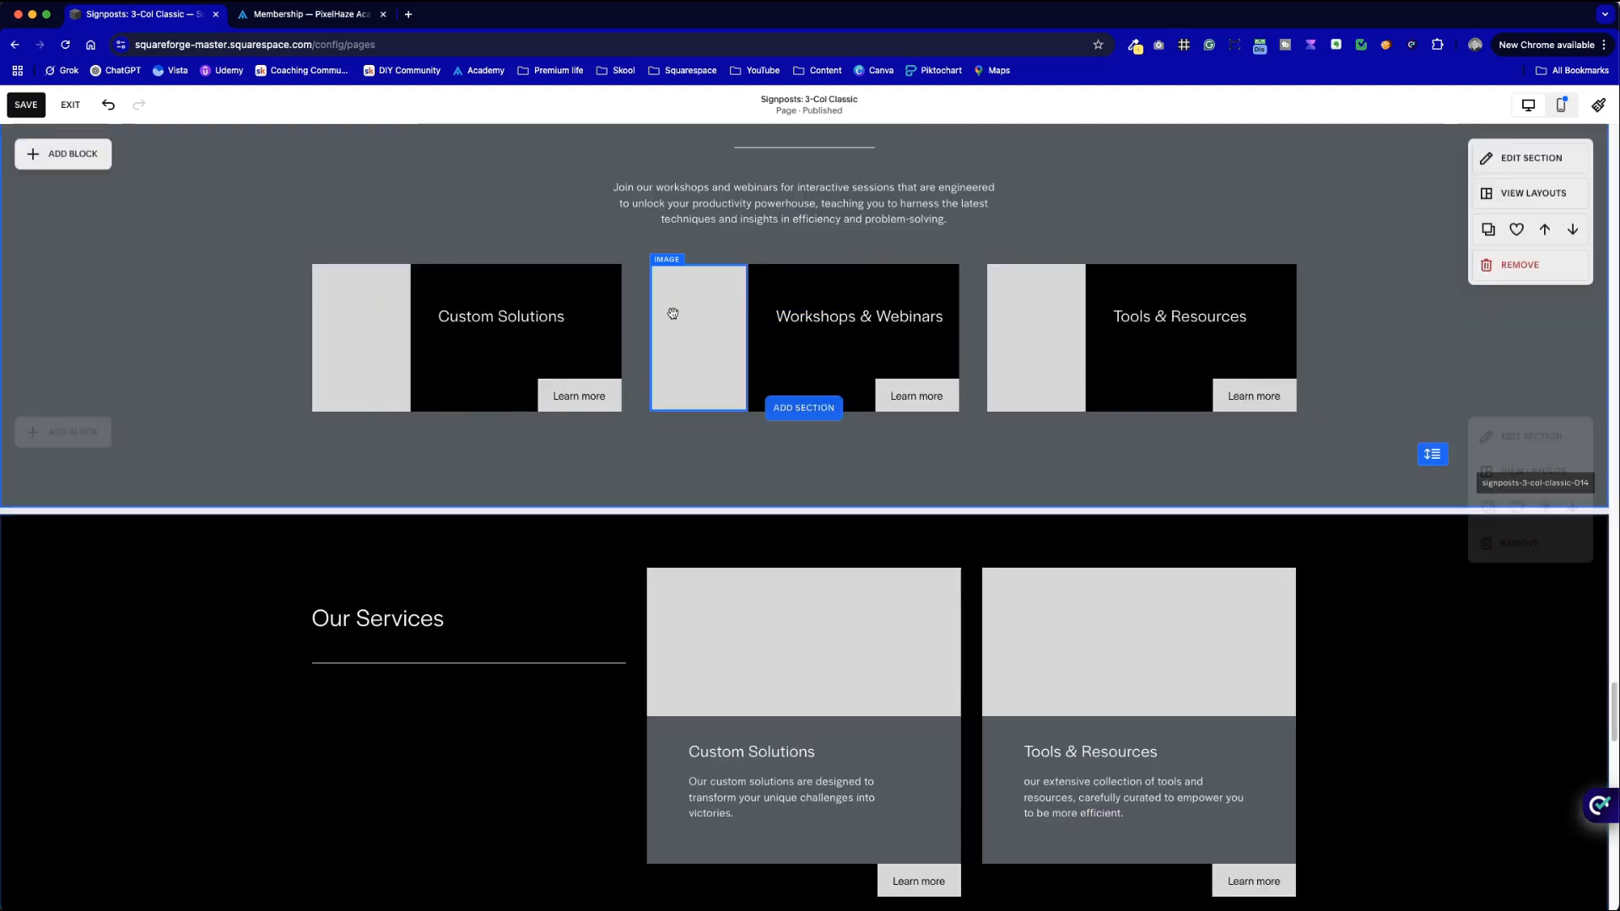
pyautogui.scroll(3, 672, 314)
pyautogui.doubleClick(755, 335)
pyautogui.click(883, 361)
pyautogui.moveTo(812, 351); pyautogui.dragTo(611, 327)
pyautogui.press('super+c')
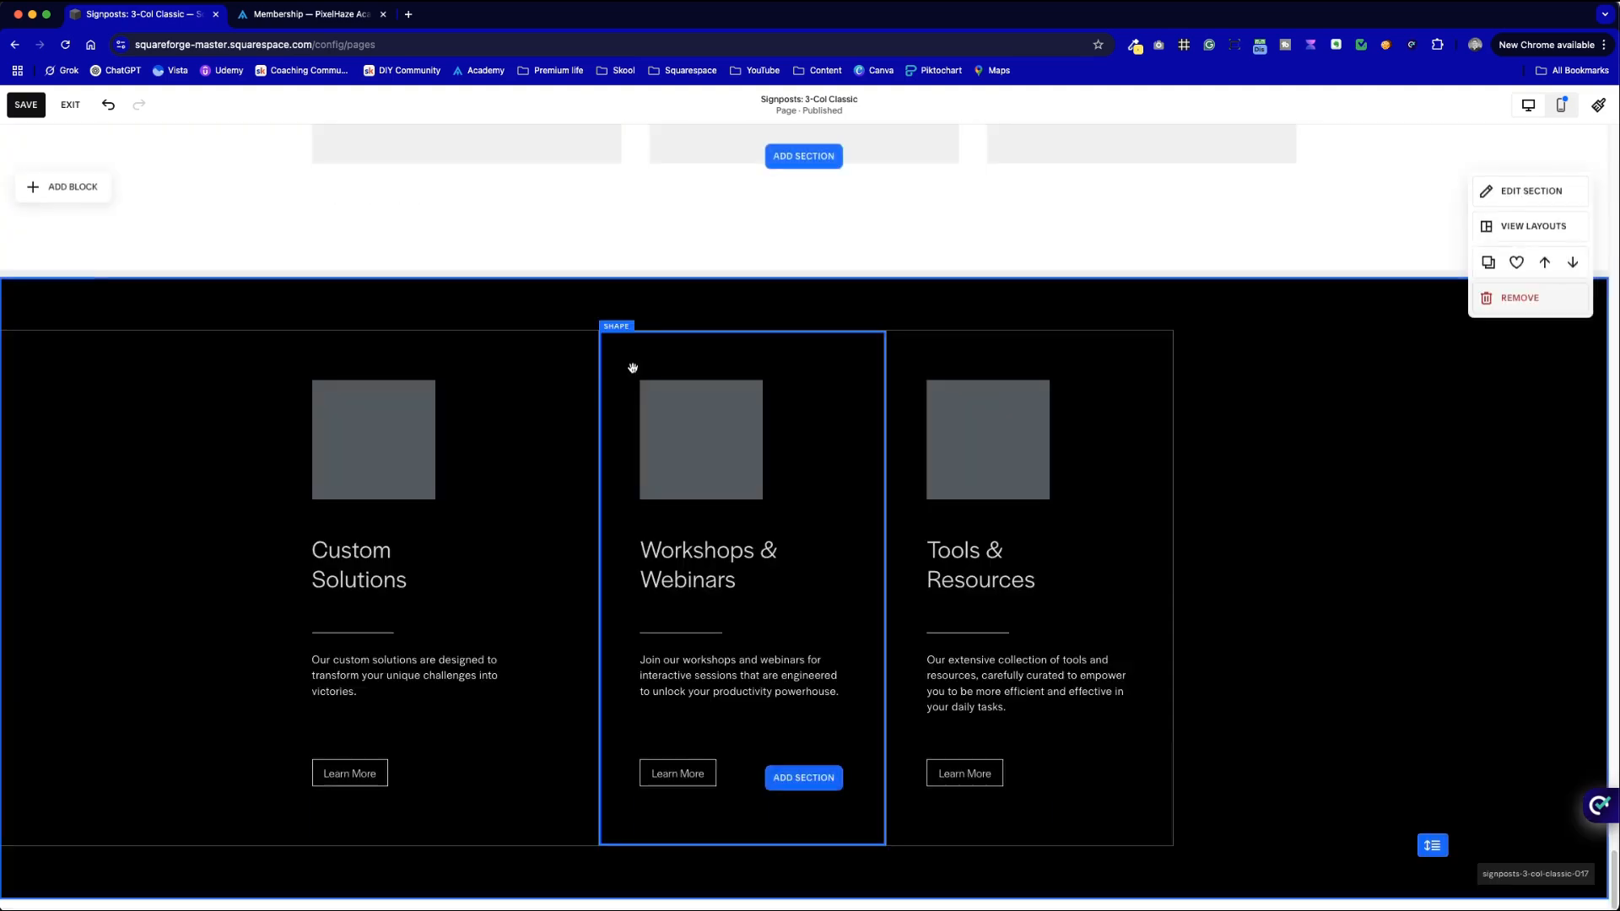
pyautogui.scroll(5, 633, 367)
pyautogui.click(463, 192)
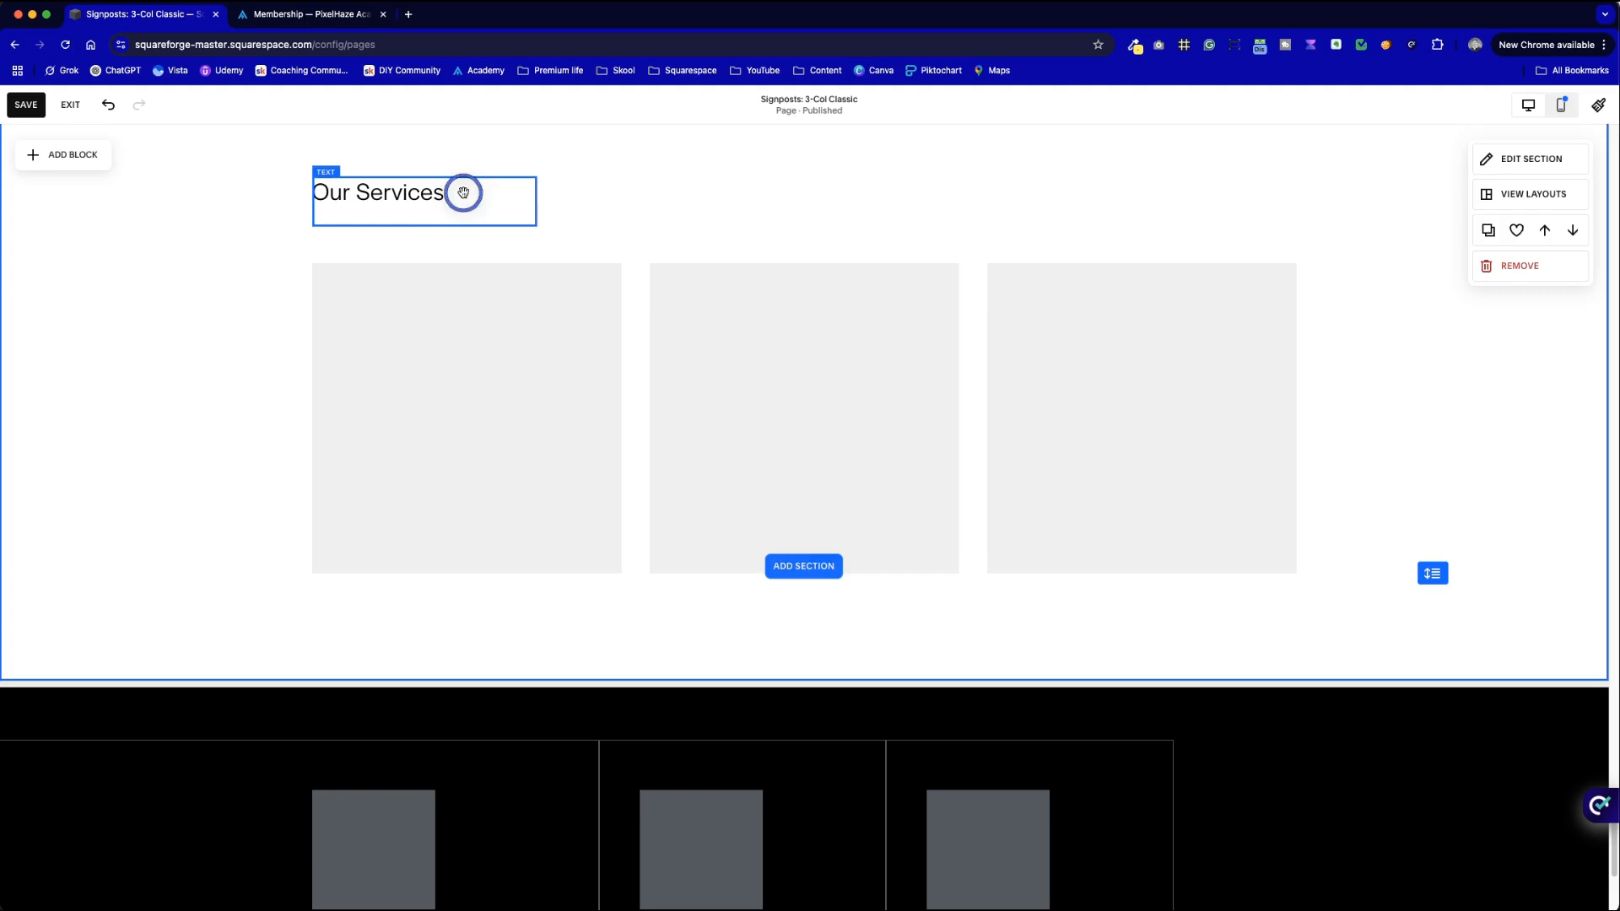
pyautogui.click(444, 192)
pyautogui.press('Return')
pyautogui.press('super+v')
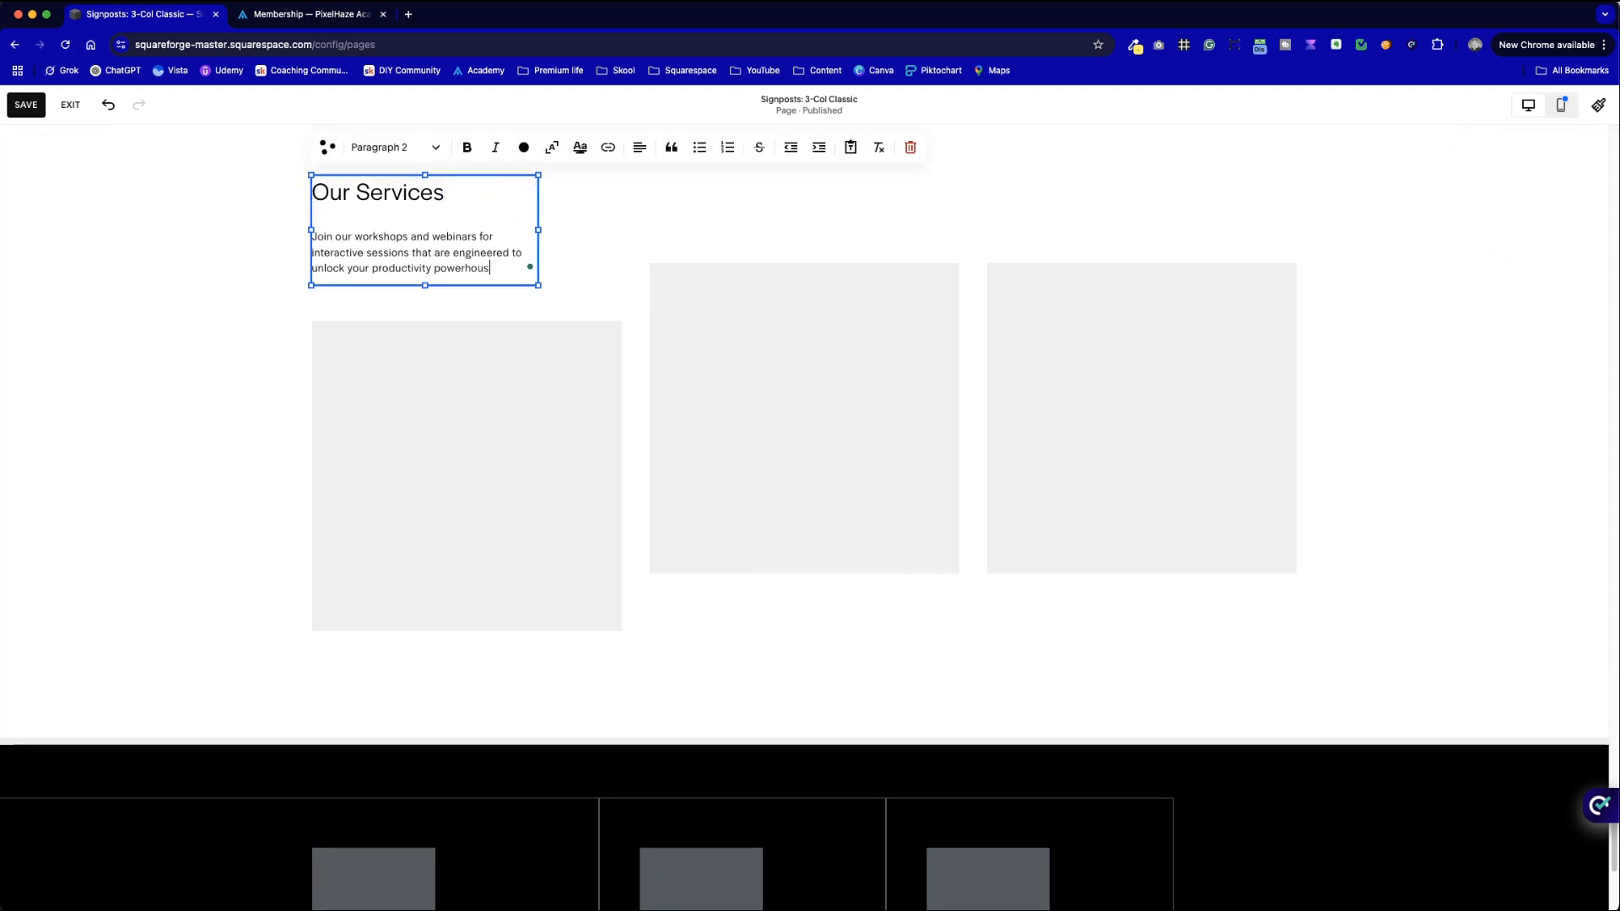
pyautogui.moveTo(534, 231); pyautogui.dragTo(794, 212)
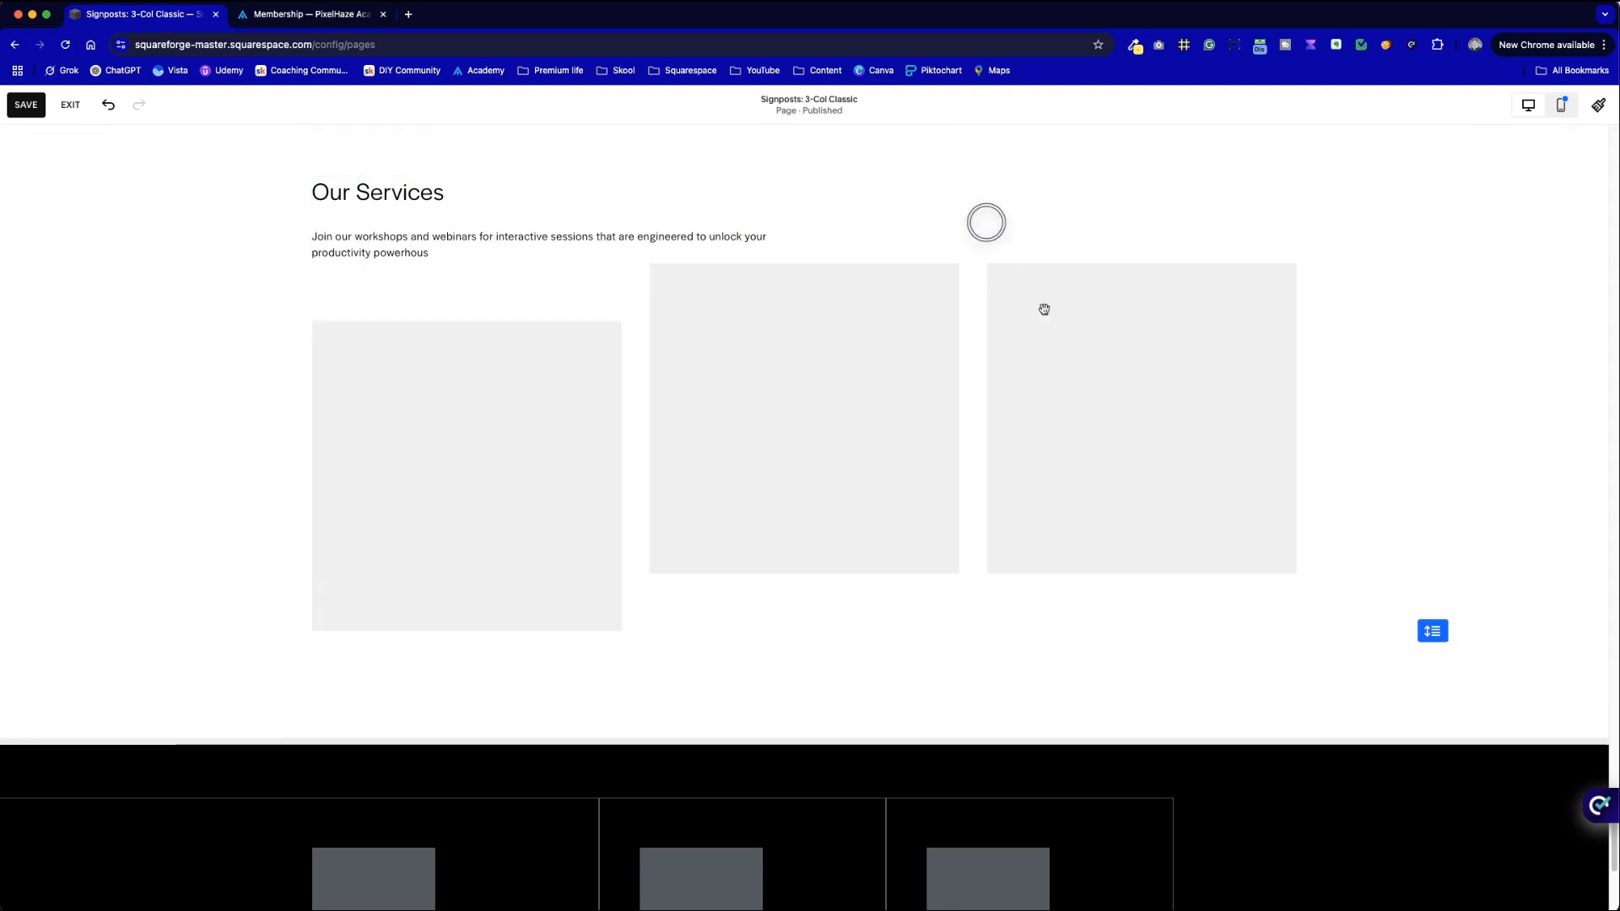
# - Line up the three grey placeholder blocks in one row below the text
pyautogui.moveTo(1287, 640); pyautogui.dragTo(805, 471)
pyautogui.moveTo(867, 340); pyautogui.dragTo(856, 372)
pyautogui.moveTo(512, 426); pyautogui.dragTo(517, 380)
pyautogui.click(1074, 239)
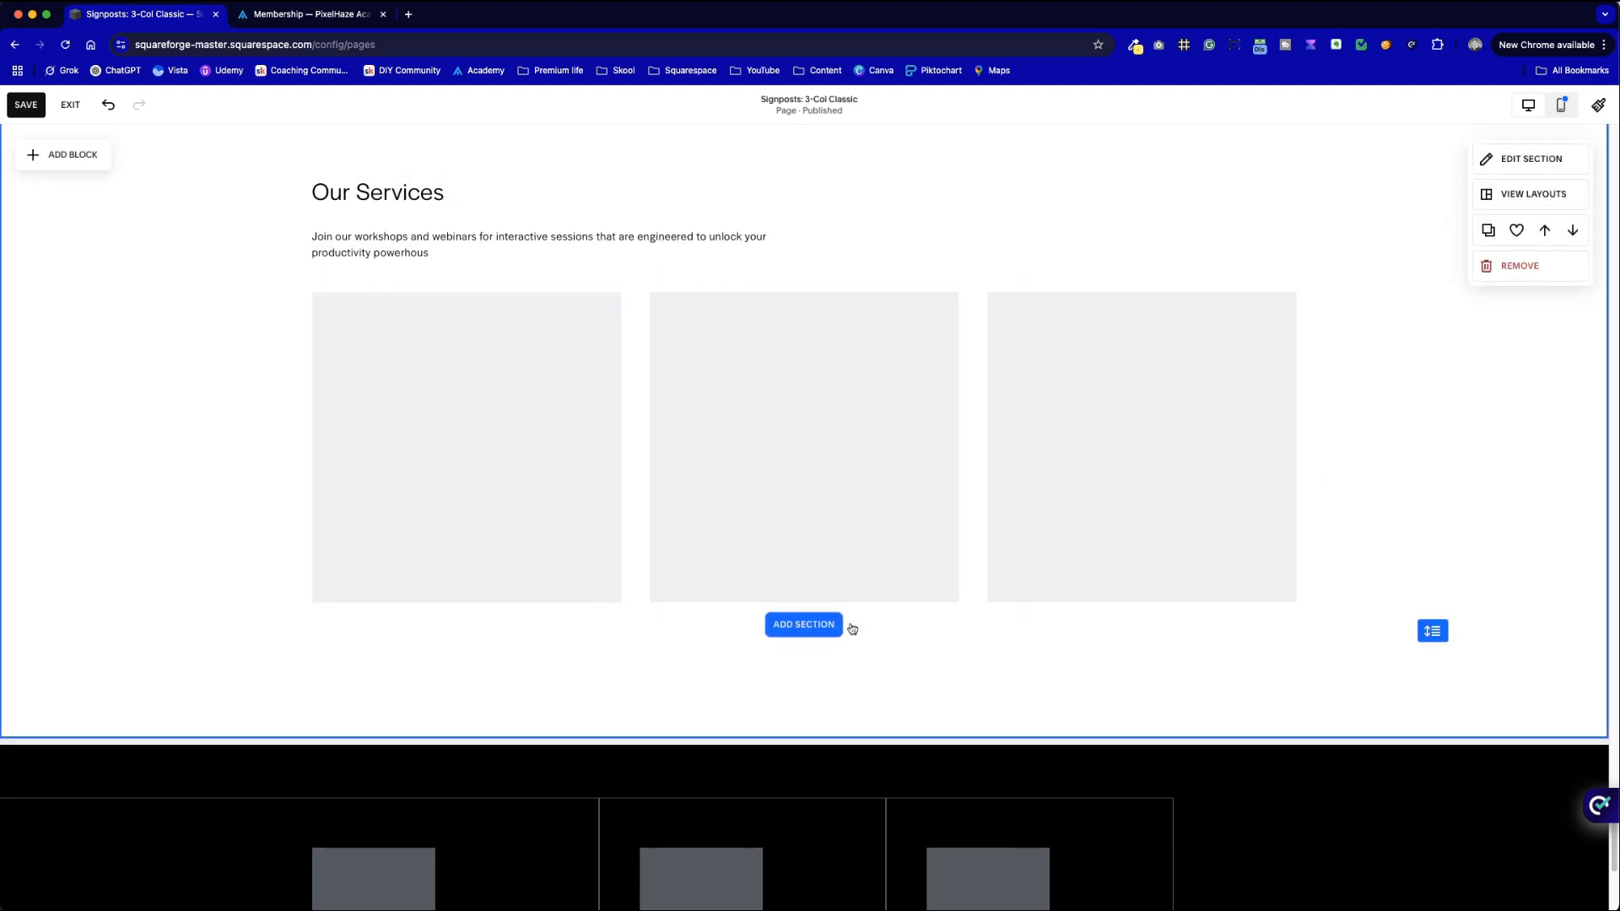
# - Delete the middle and right grey placeholder squares below the Our Services intro
pyautogui.scroll(3, 1042, 320)
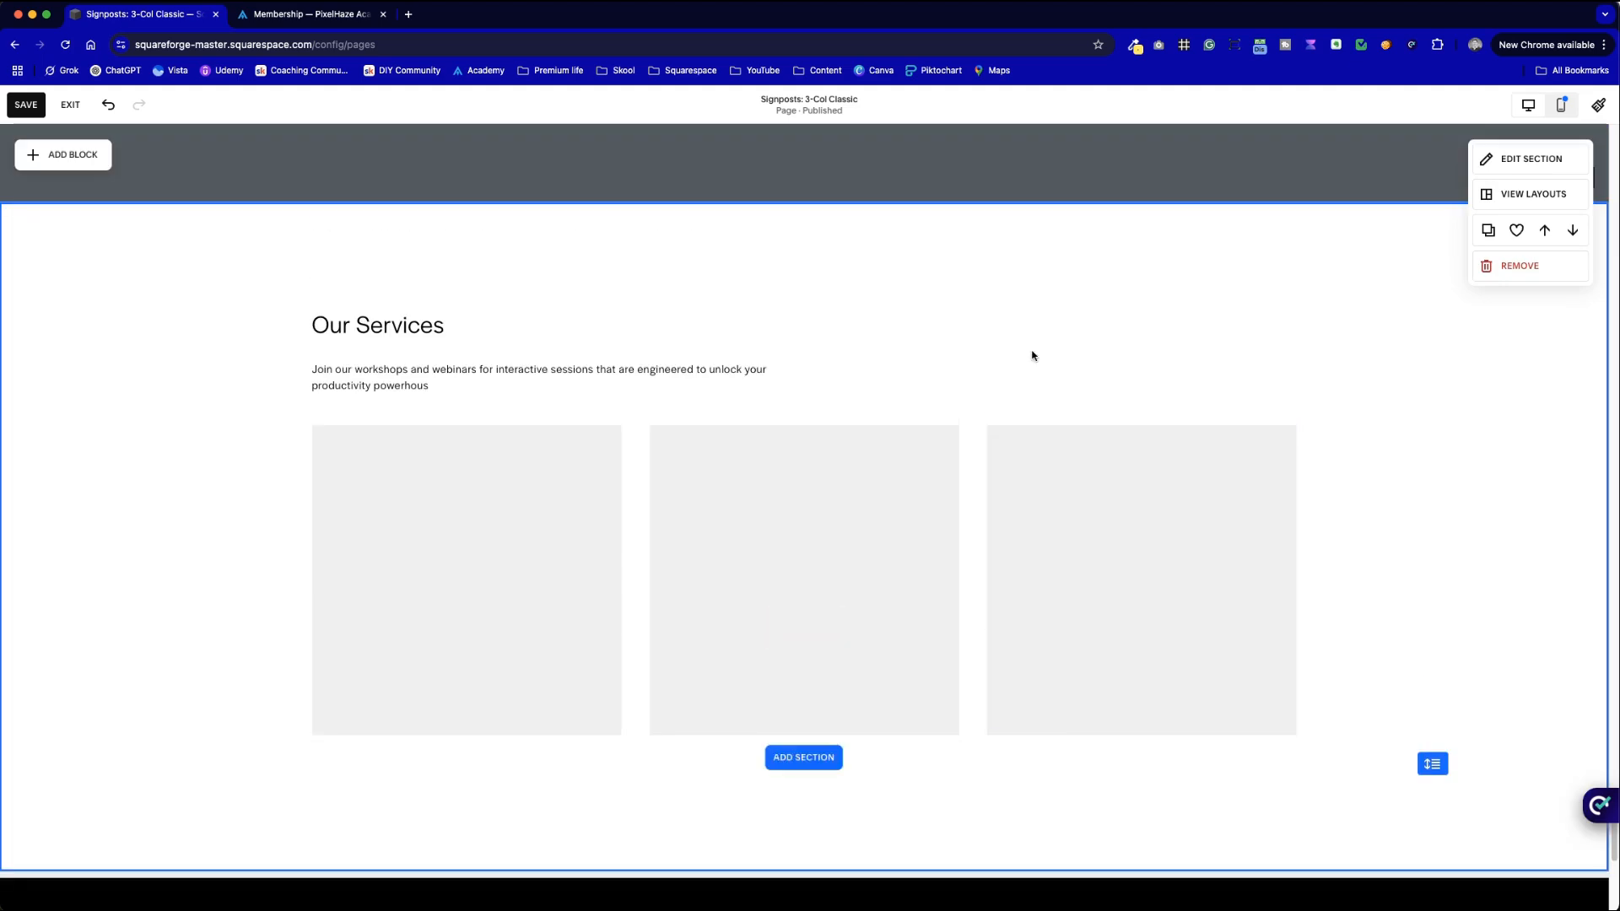
pyautogui.moveTo(1231, 765); pyautogui.dragTo(905, 396)
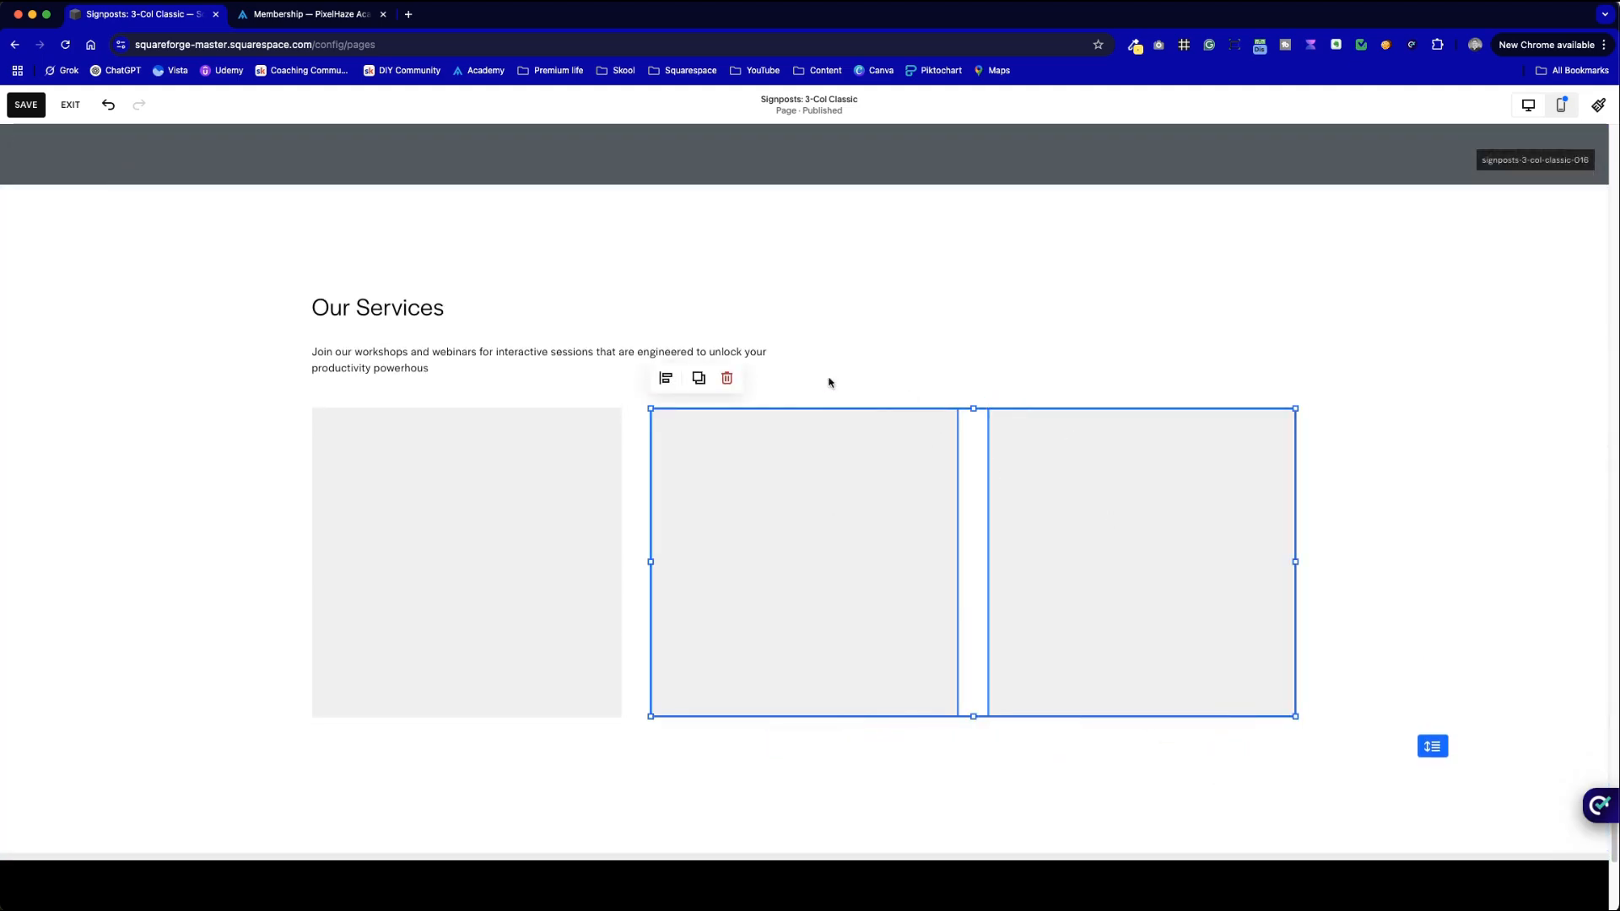
pyautogui.click(727, 379)
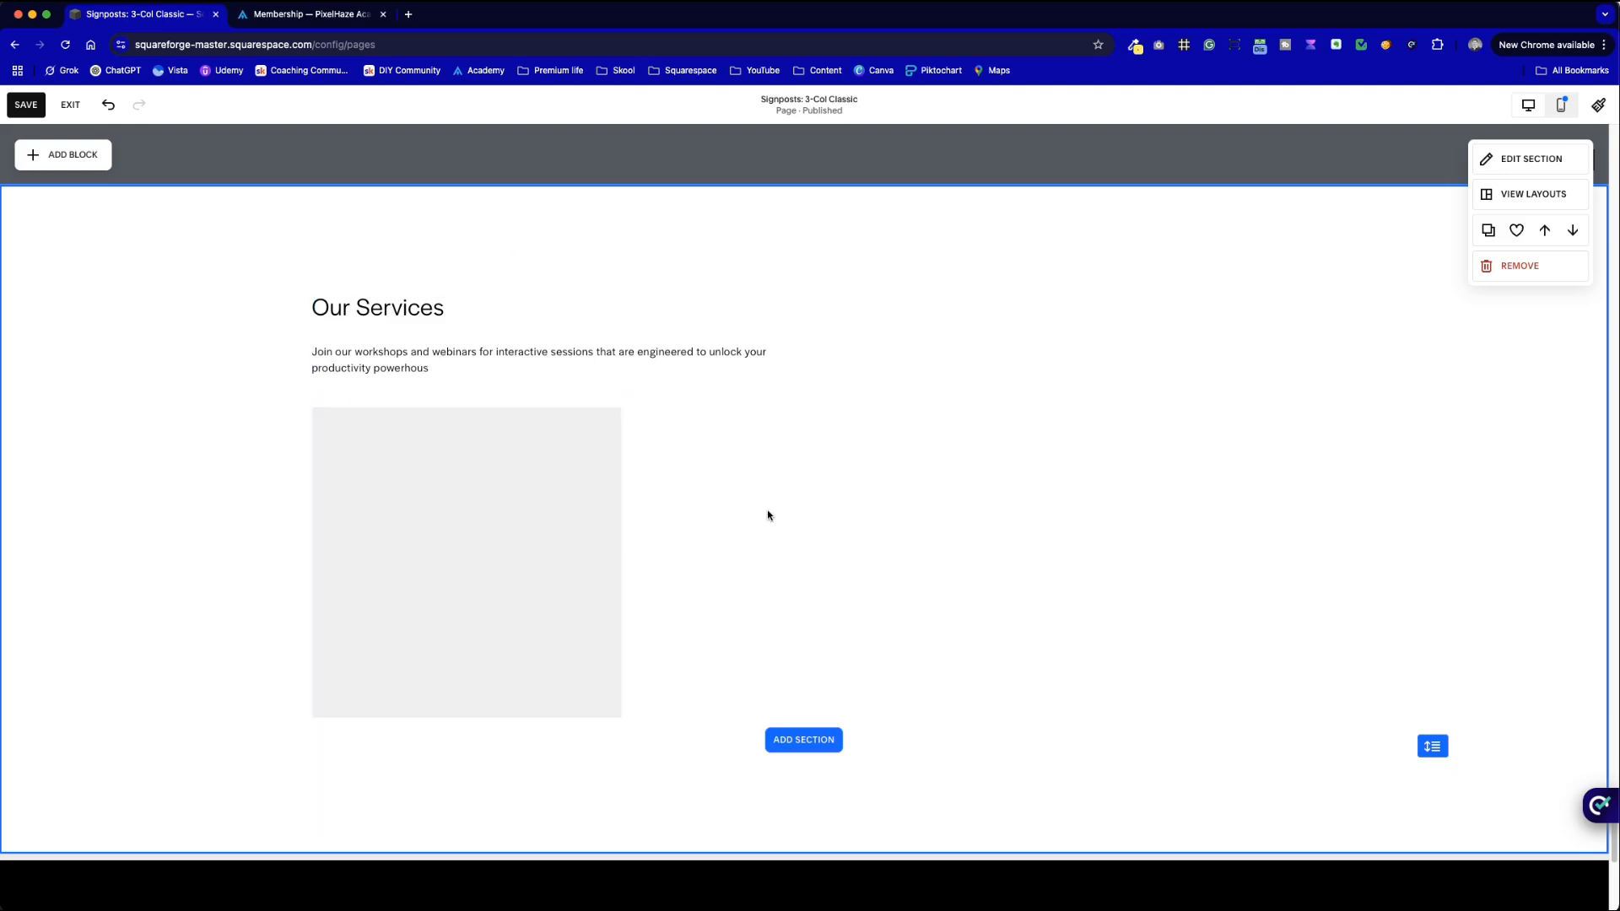
# - Check that the Custom Solutions card title uses Heading 3, then return to Our Services
pyautogui.scroll(4, 768, 515)
pyautogui.doubleClick(522, 179)
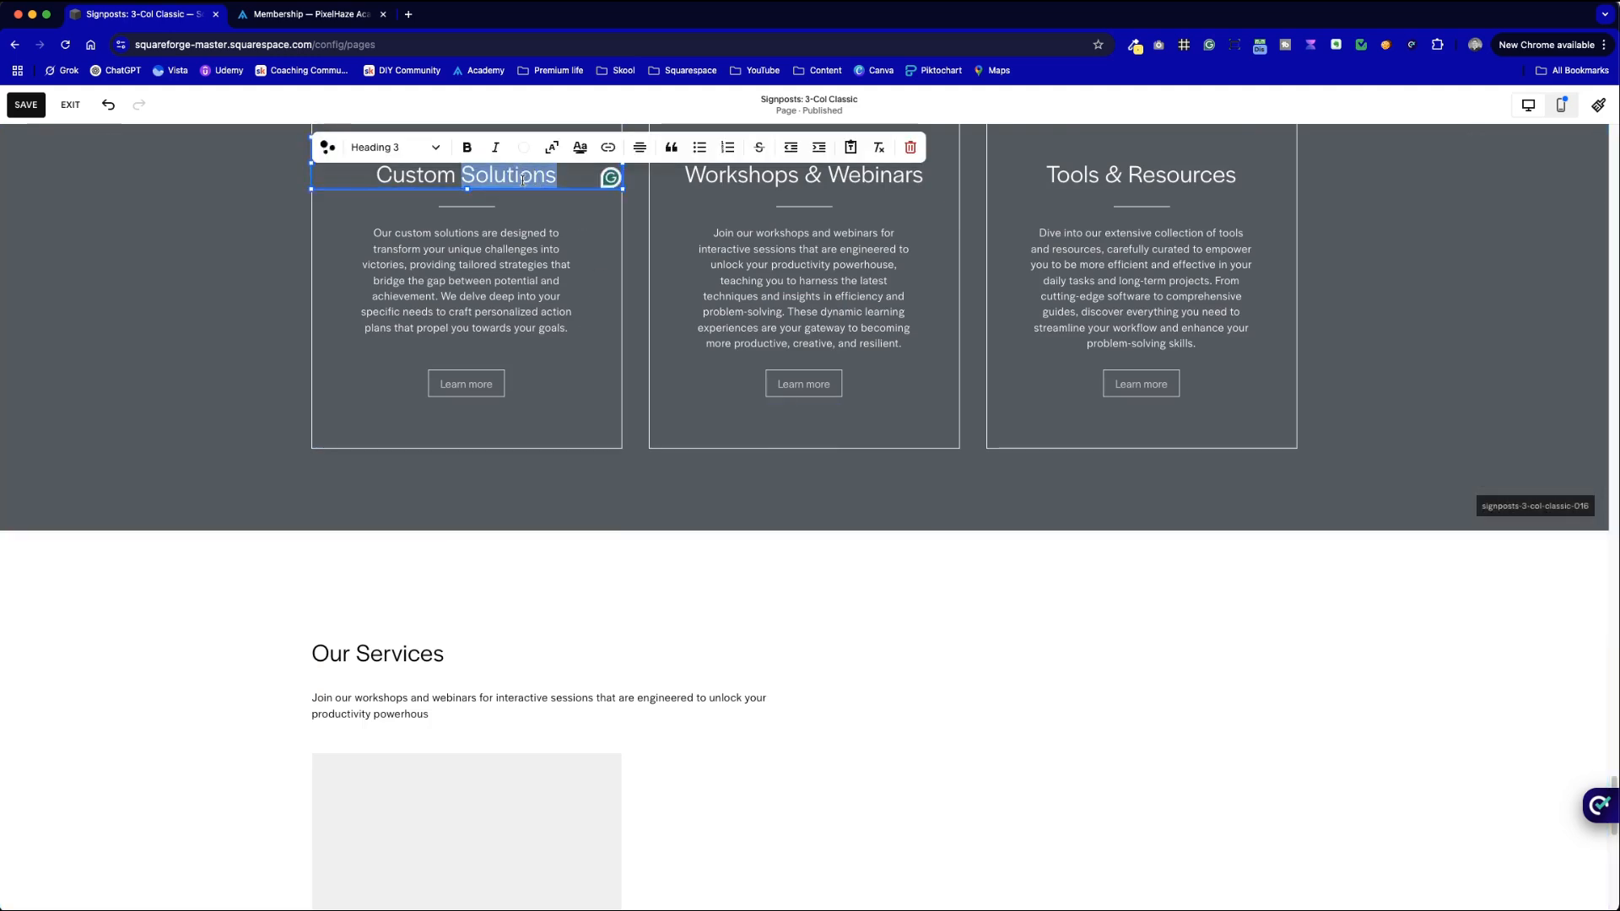
pyautogui.click(800, 598)
pyautogui.scroll(-7, 821, 644)
pyautogui.scroll(3, 673, 560)
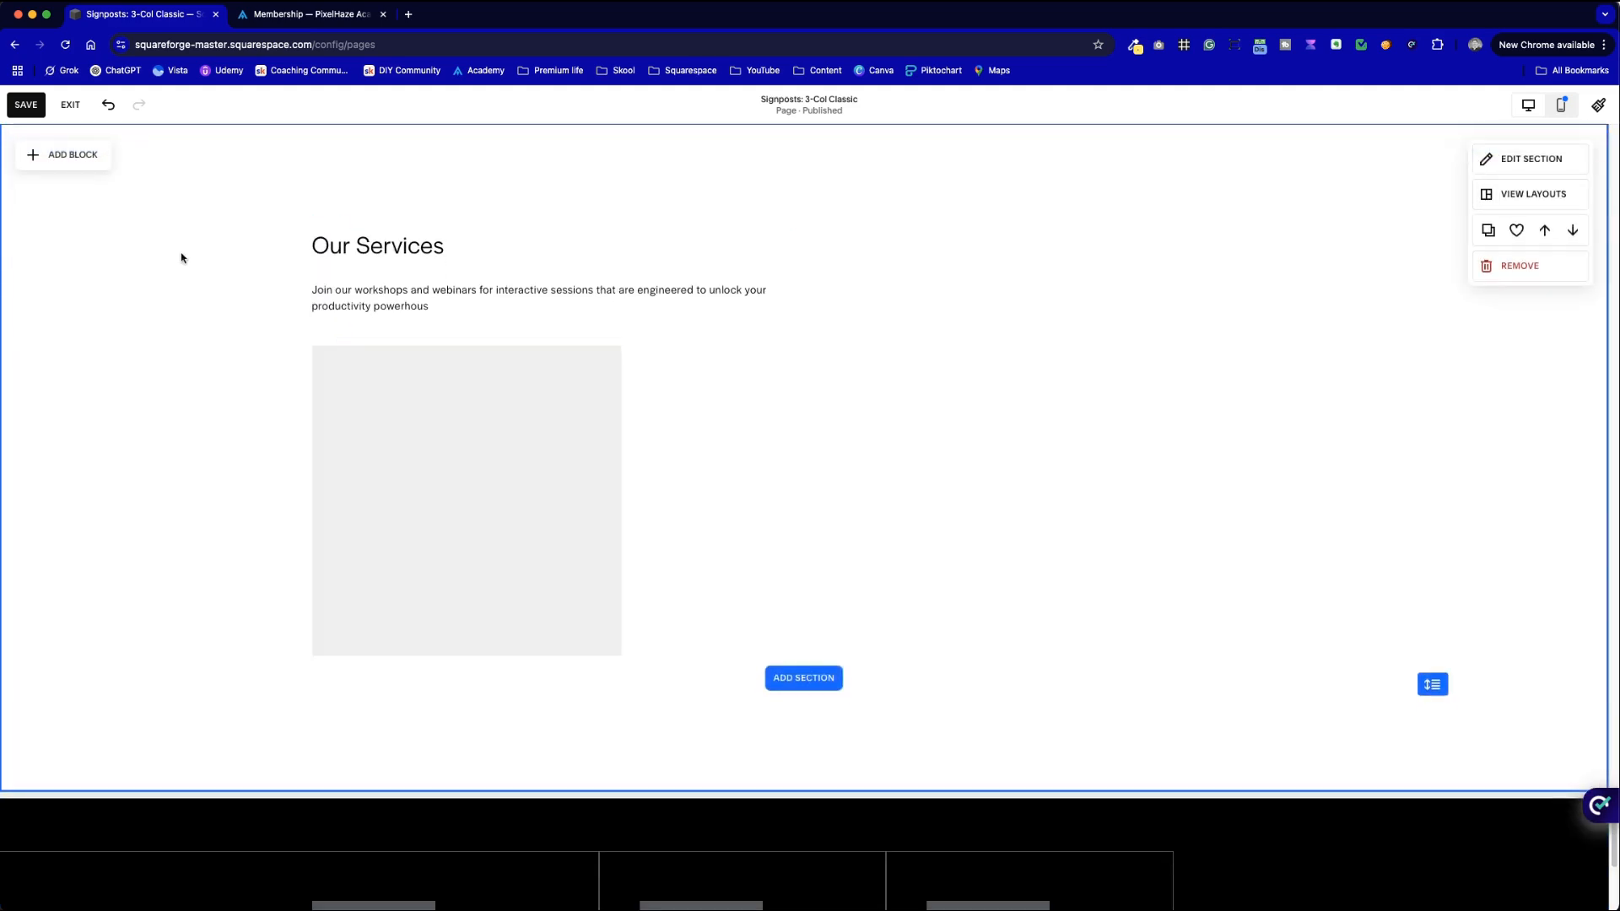
# - Place an empty Image block under the intro paragraph, as wide as the grey square and taller
pyautogui.click(87, 160)
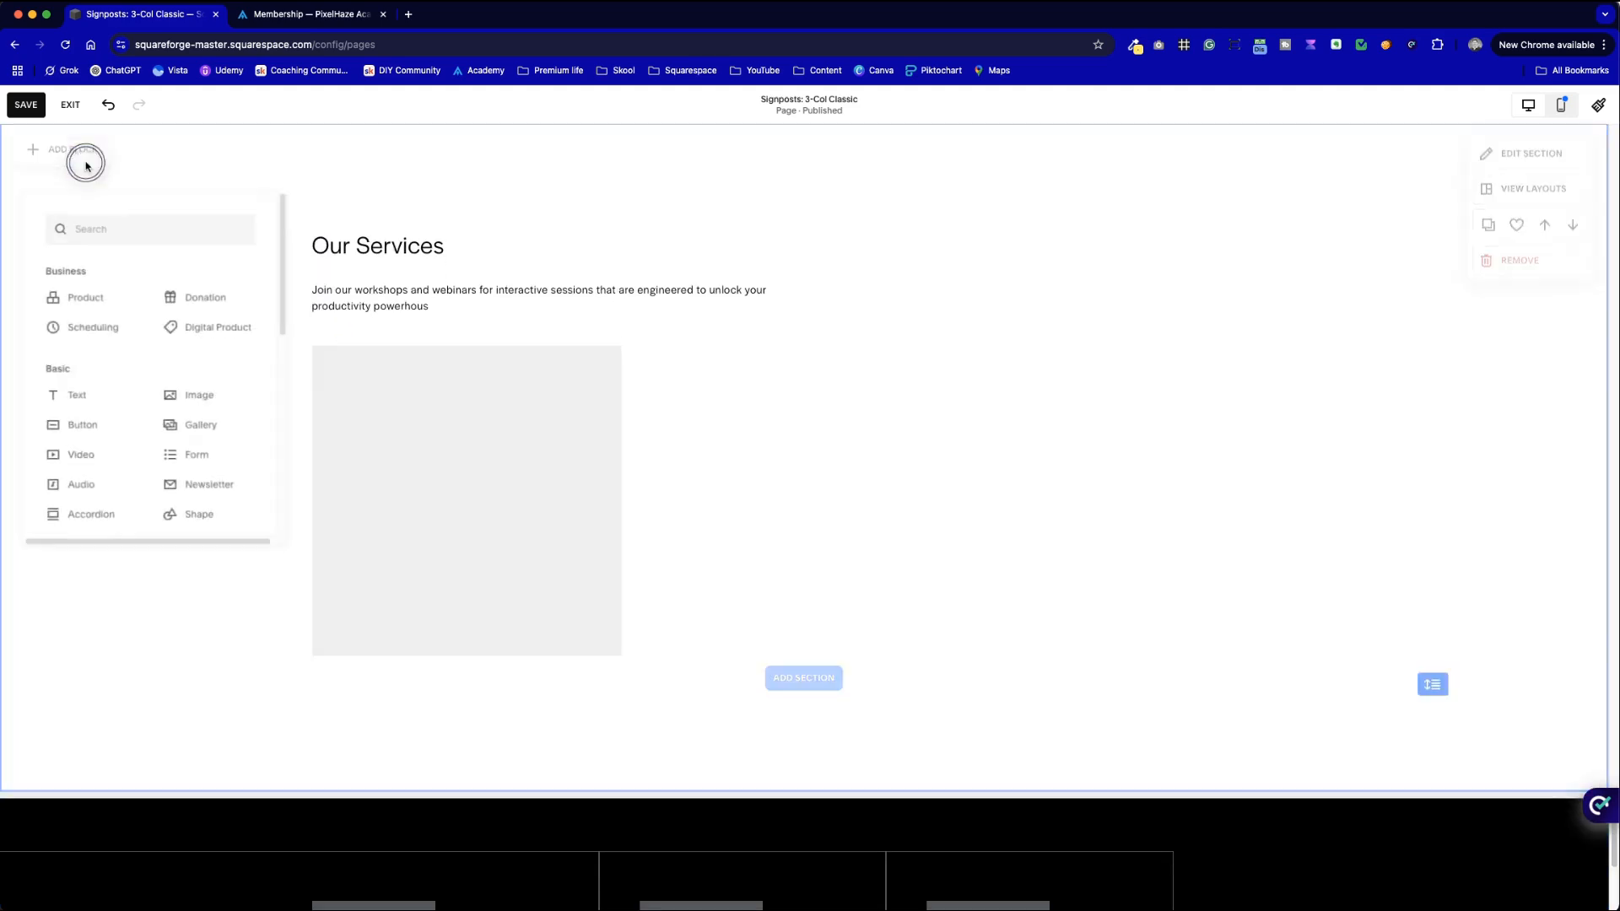
pyautogui.click(195, 398)
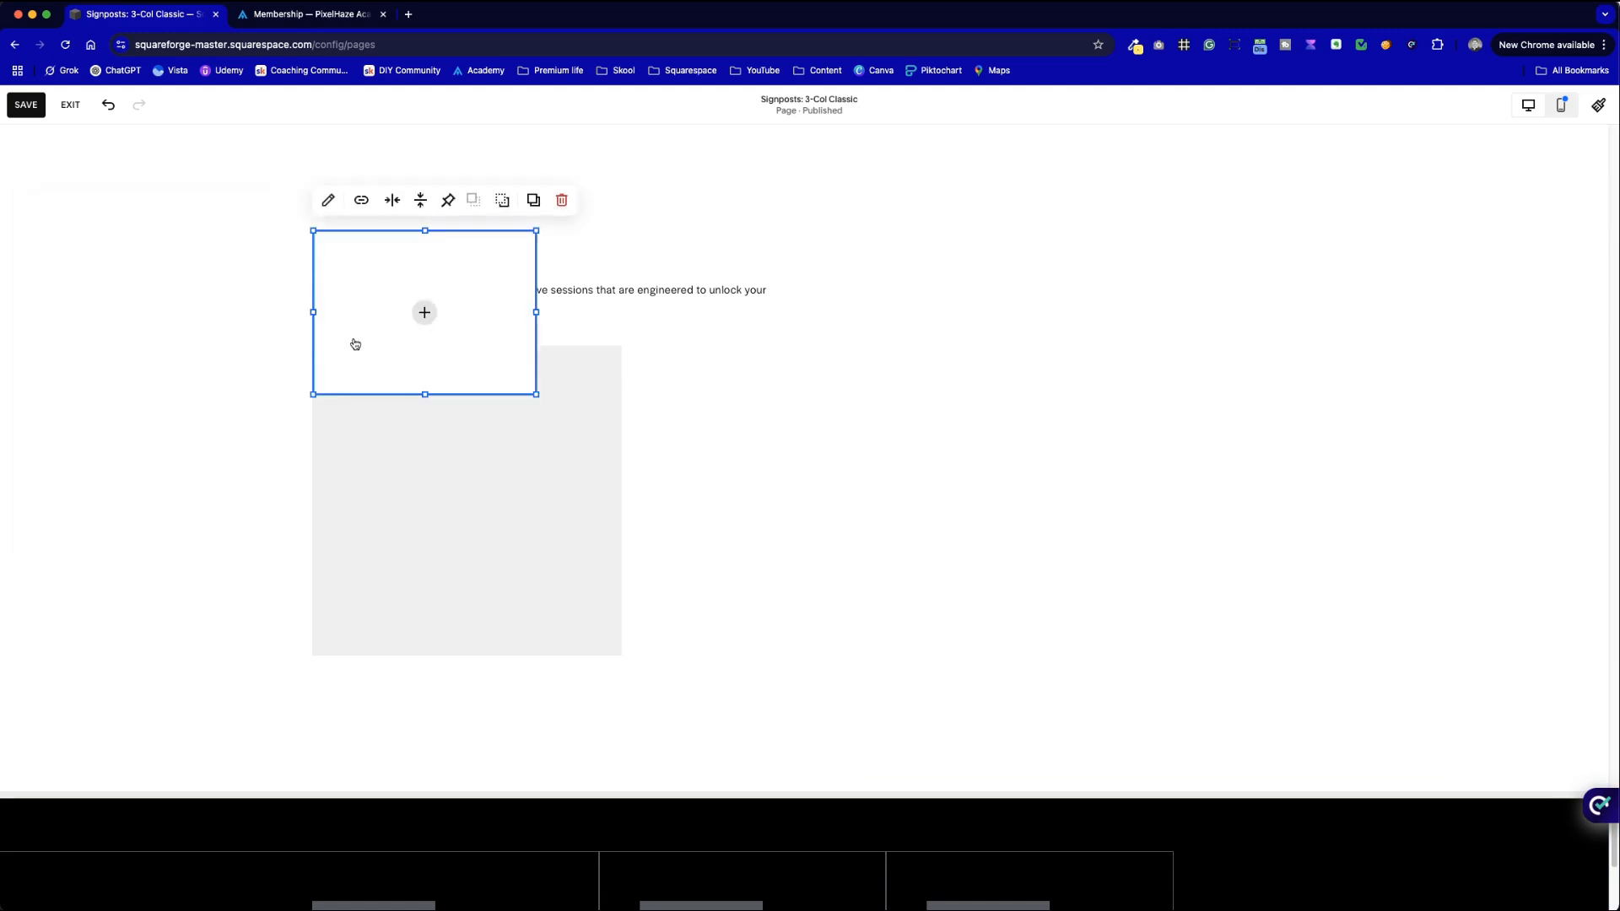
pyautogui.moveTo(346, 292); pyautogui.dragTo(359, 404)
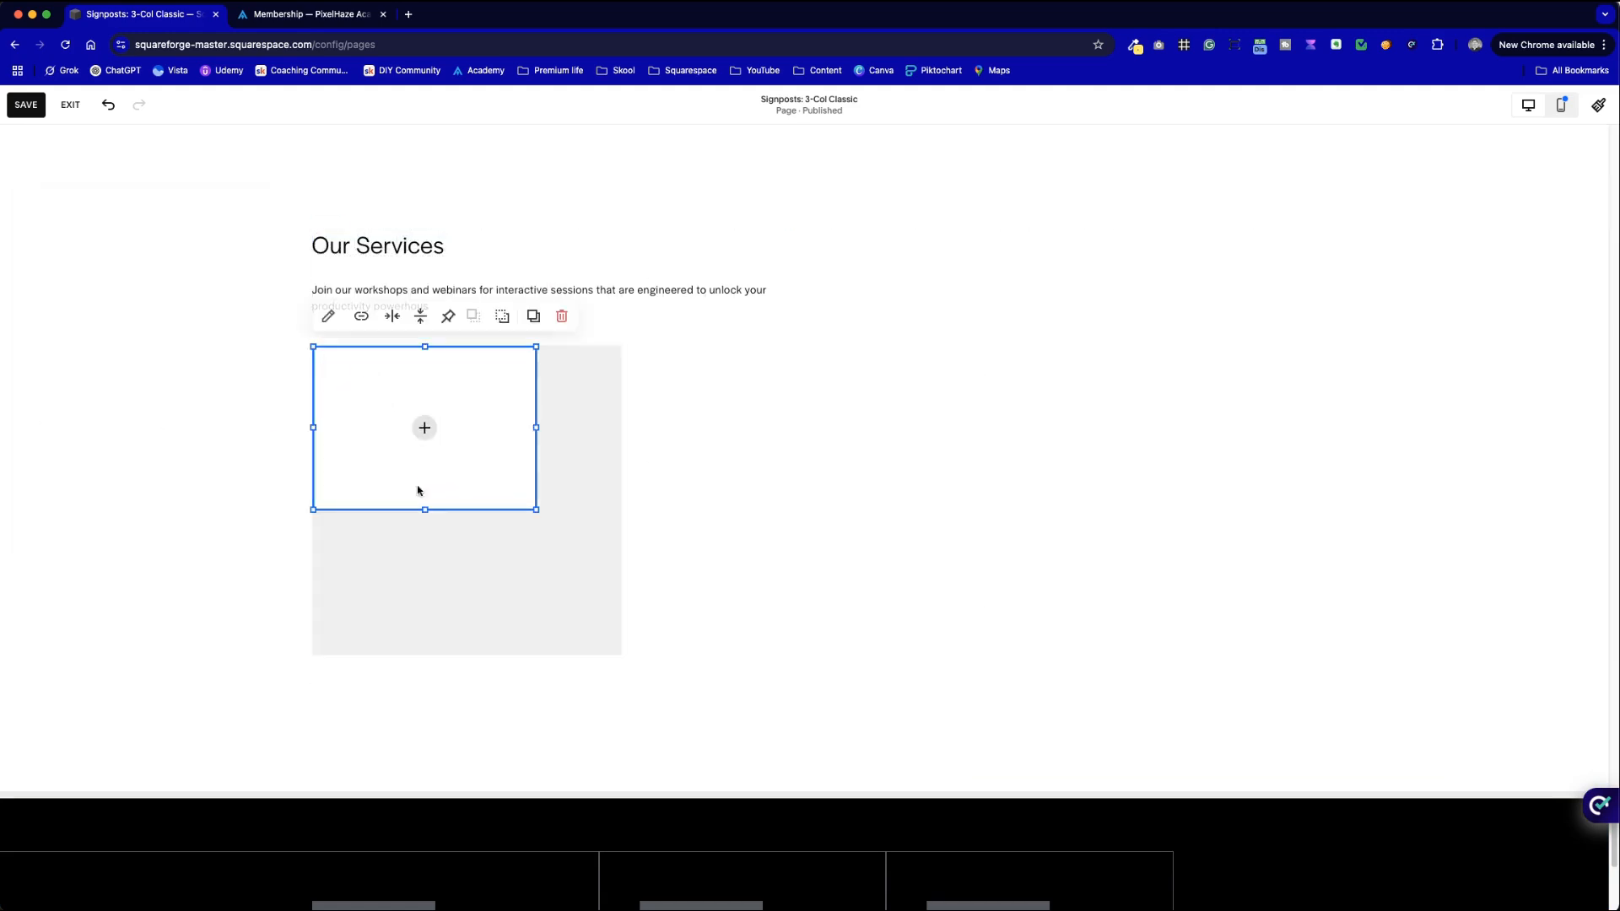
pyautogui.moveTo(539, 432); pyautogui.dragTo(617, 437)
pyautogui.click(813, 473)
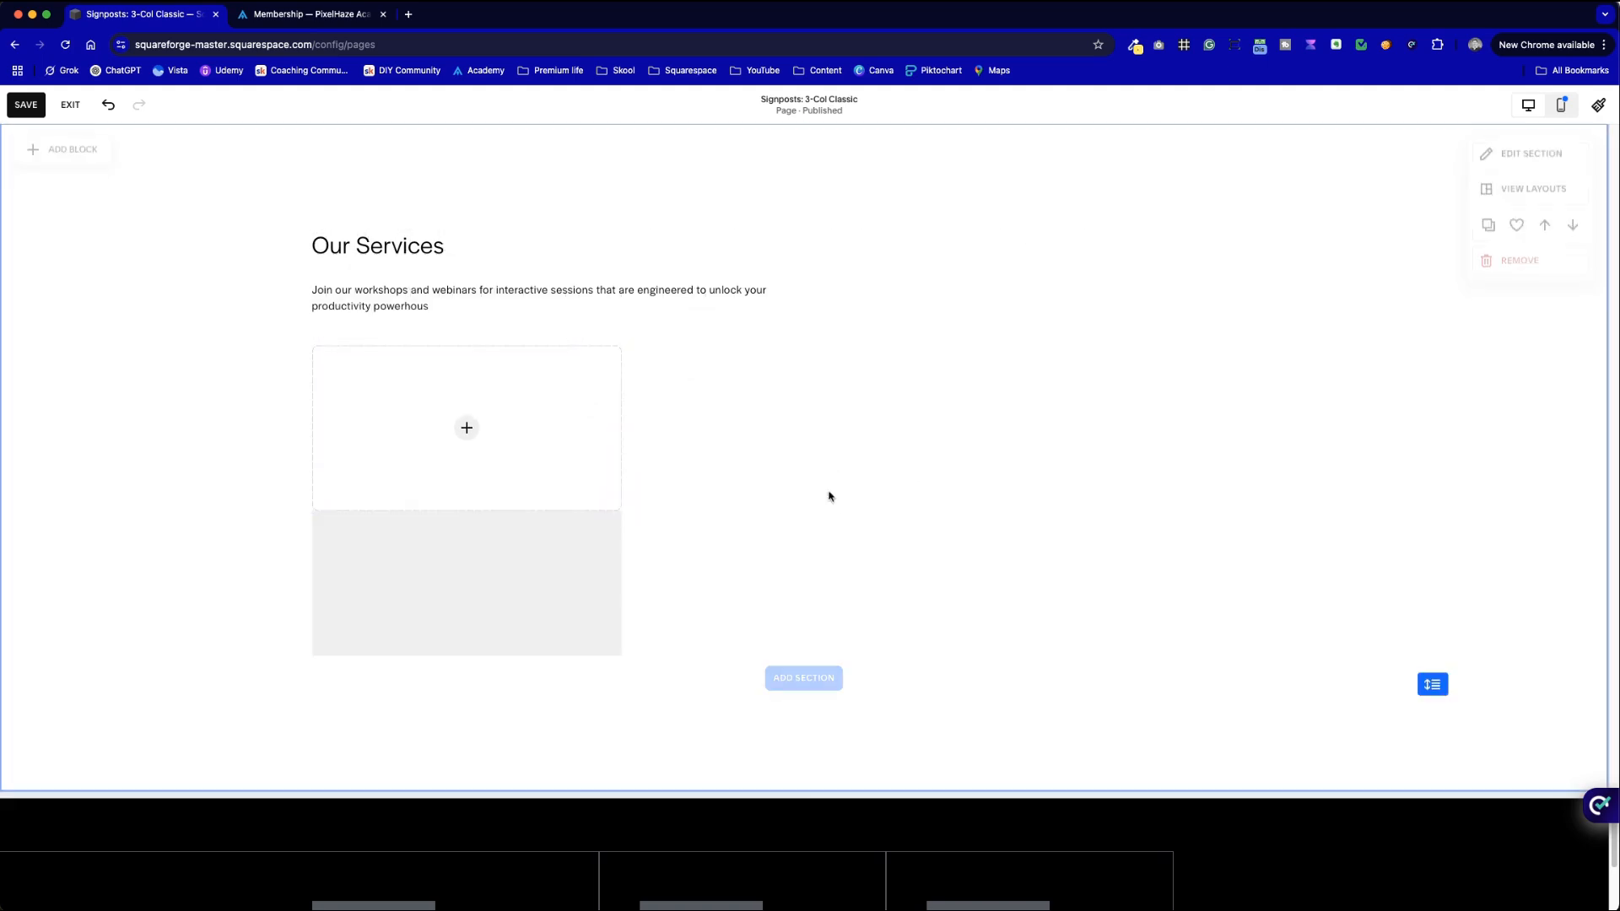
pyautogui.click(473, 495)
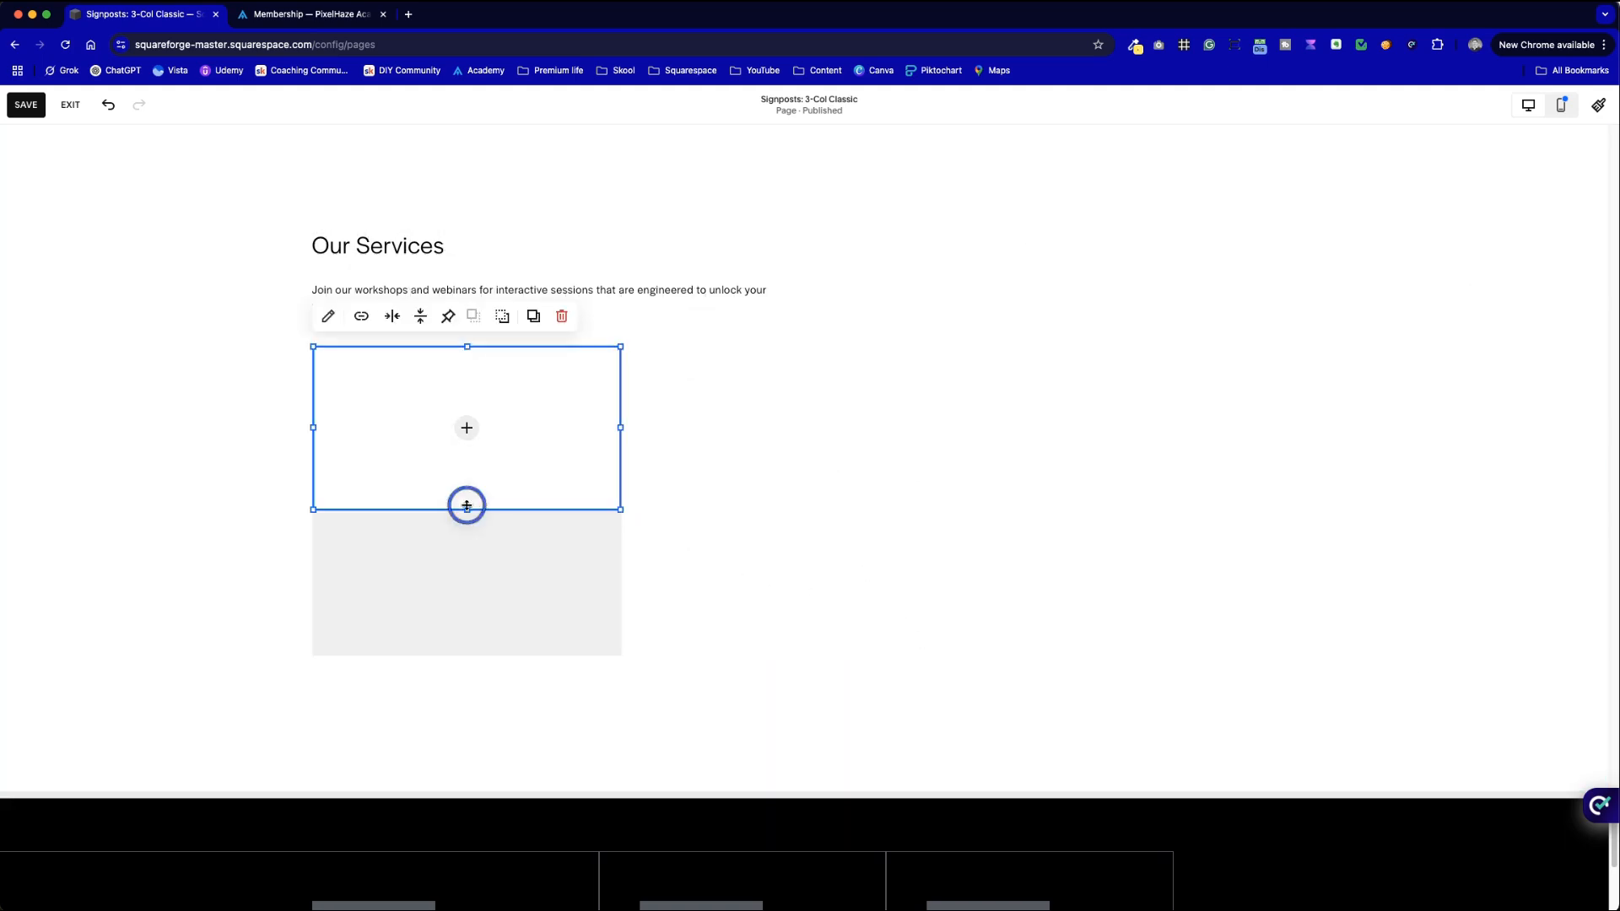
pyautogui.moveTo(467, 506); pyautogui.dragTo(463, 528)
pyautogui.click(731, 542)
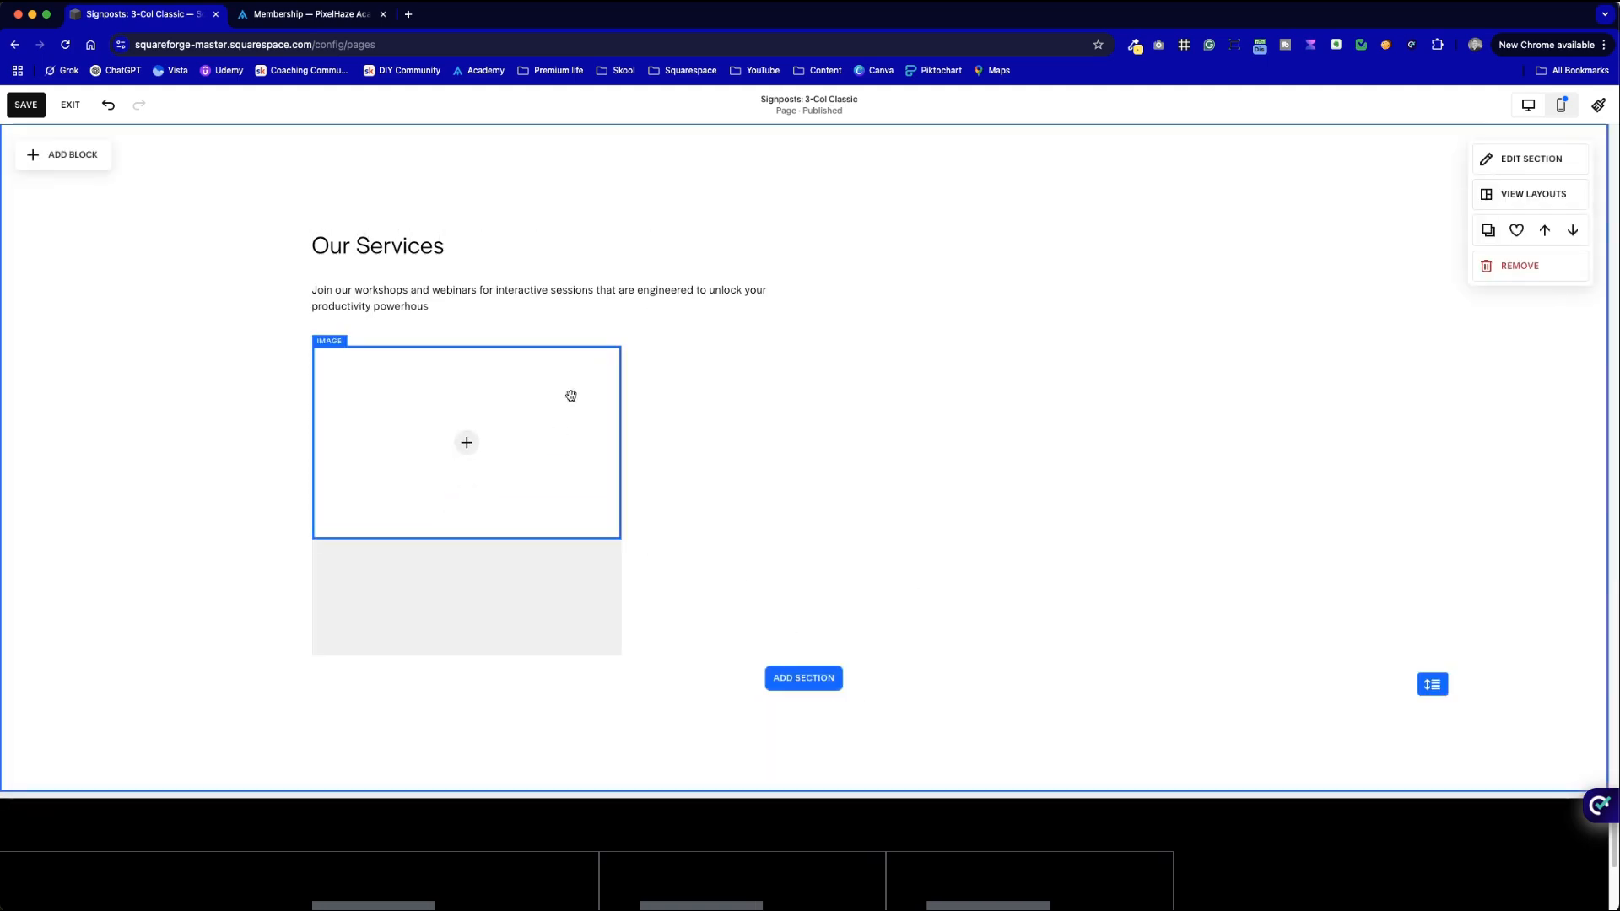
pyautogui.hotkey('ctrl', 'Tab')
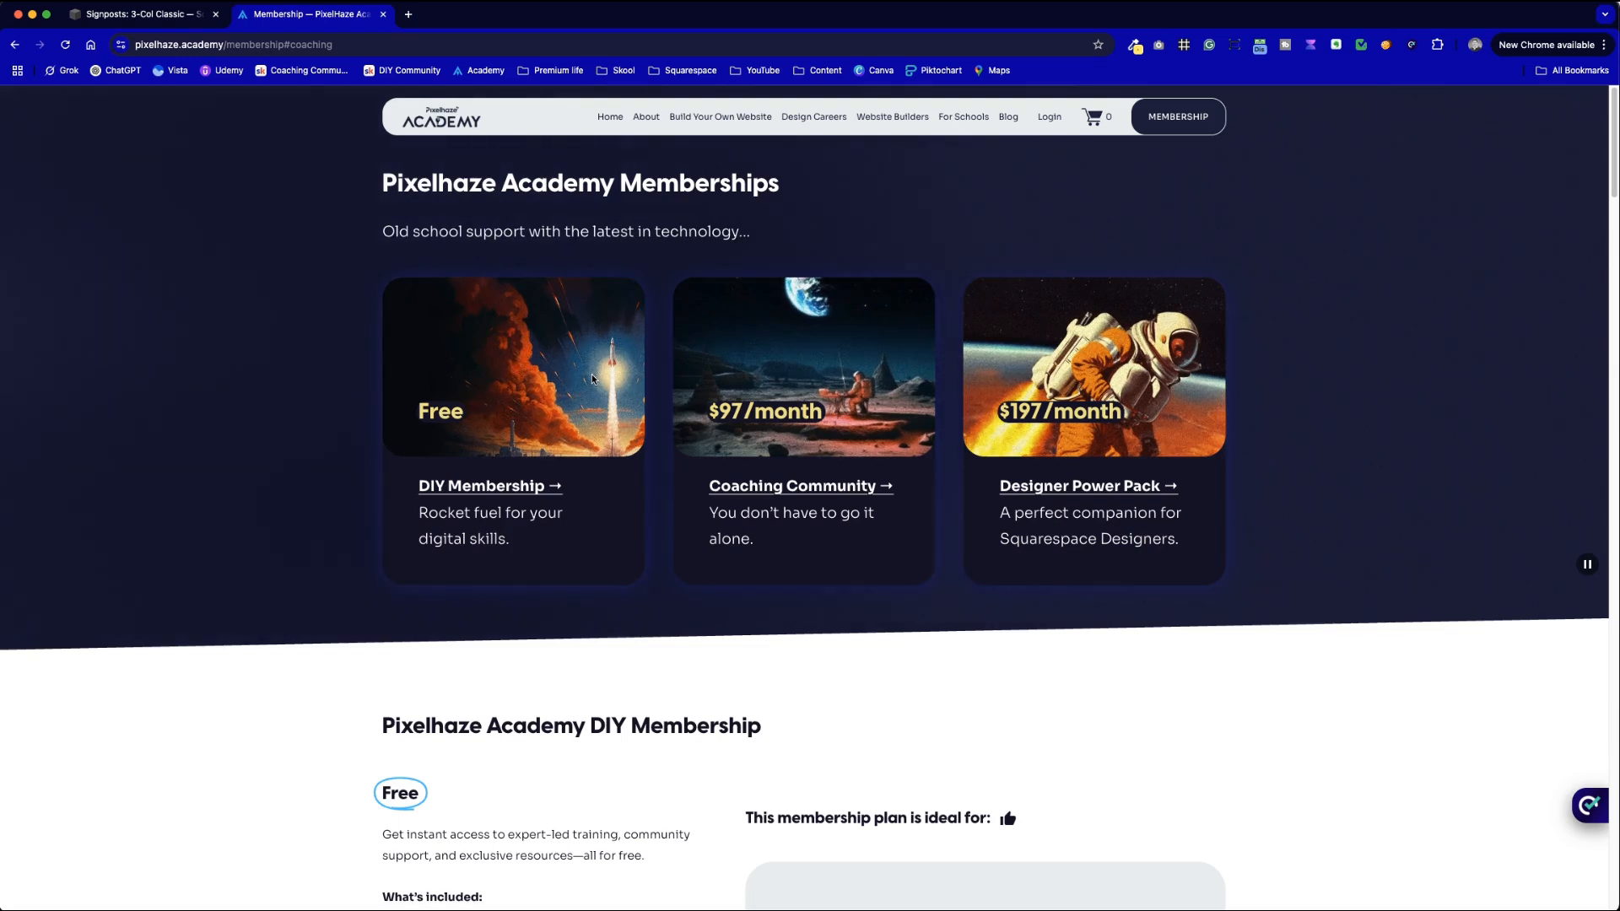
pyautogui.hotkey('ctrl', 'Tab')
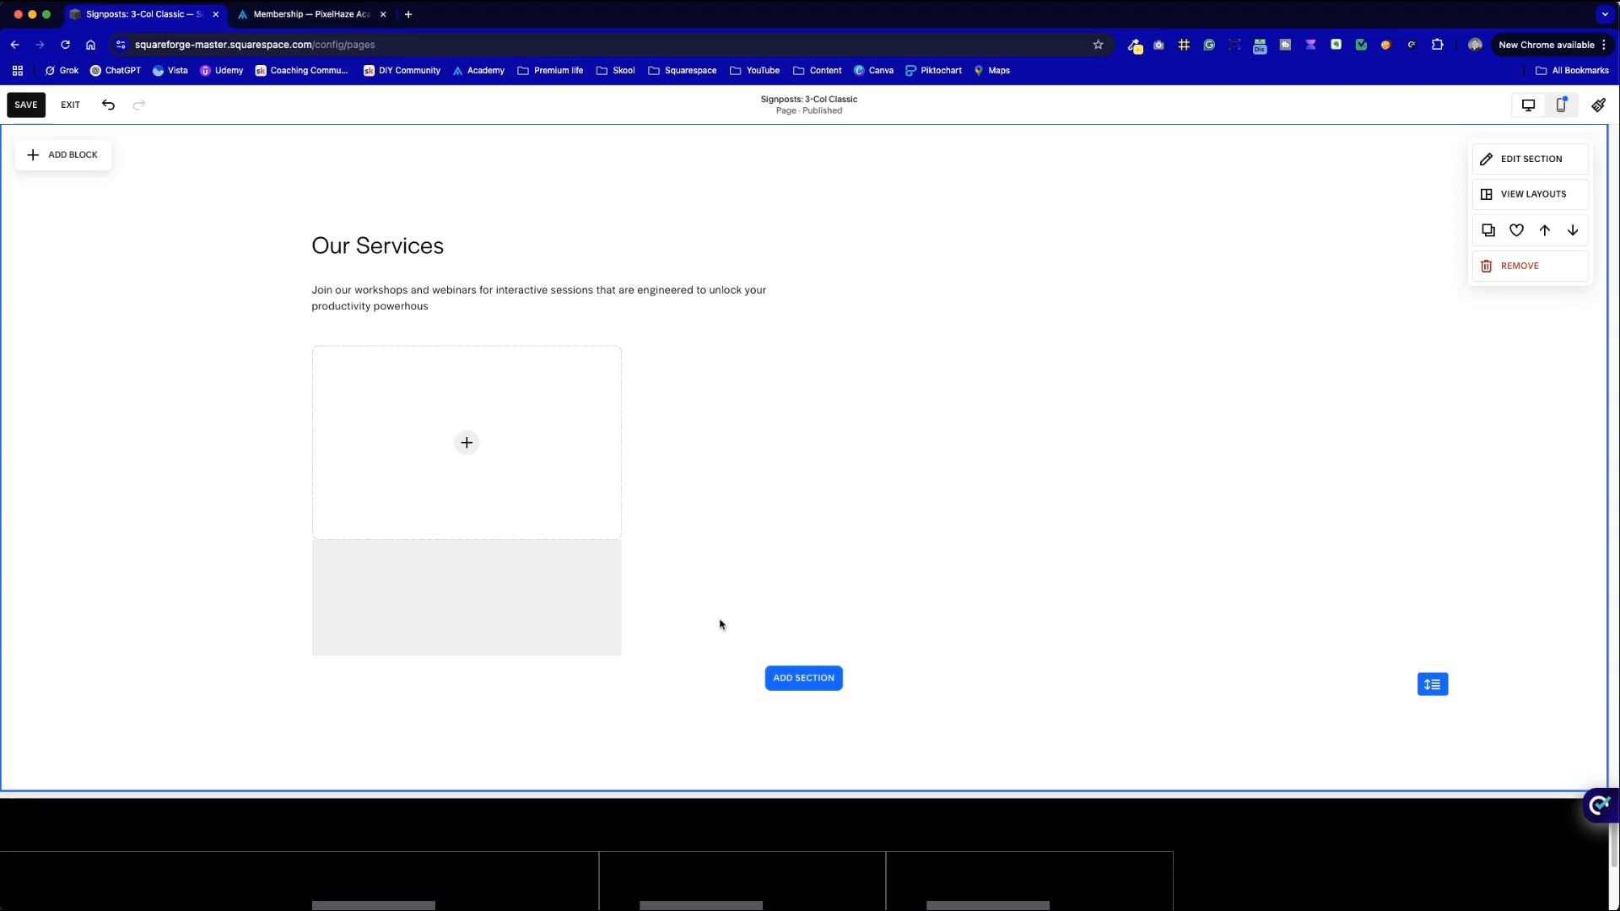
# - Extend the grey card area further down below the image block
pyautogui.click(535, 619)
pyautogui.moveTo(466, 655); pyautogui.dragTo(467, 680)
pyautogui.click(646, 639)
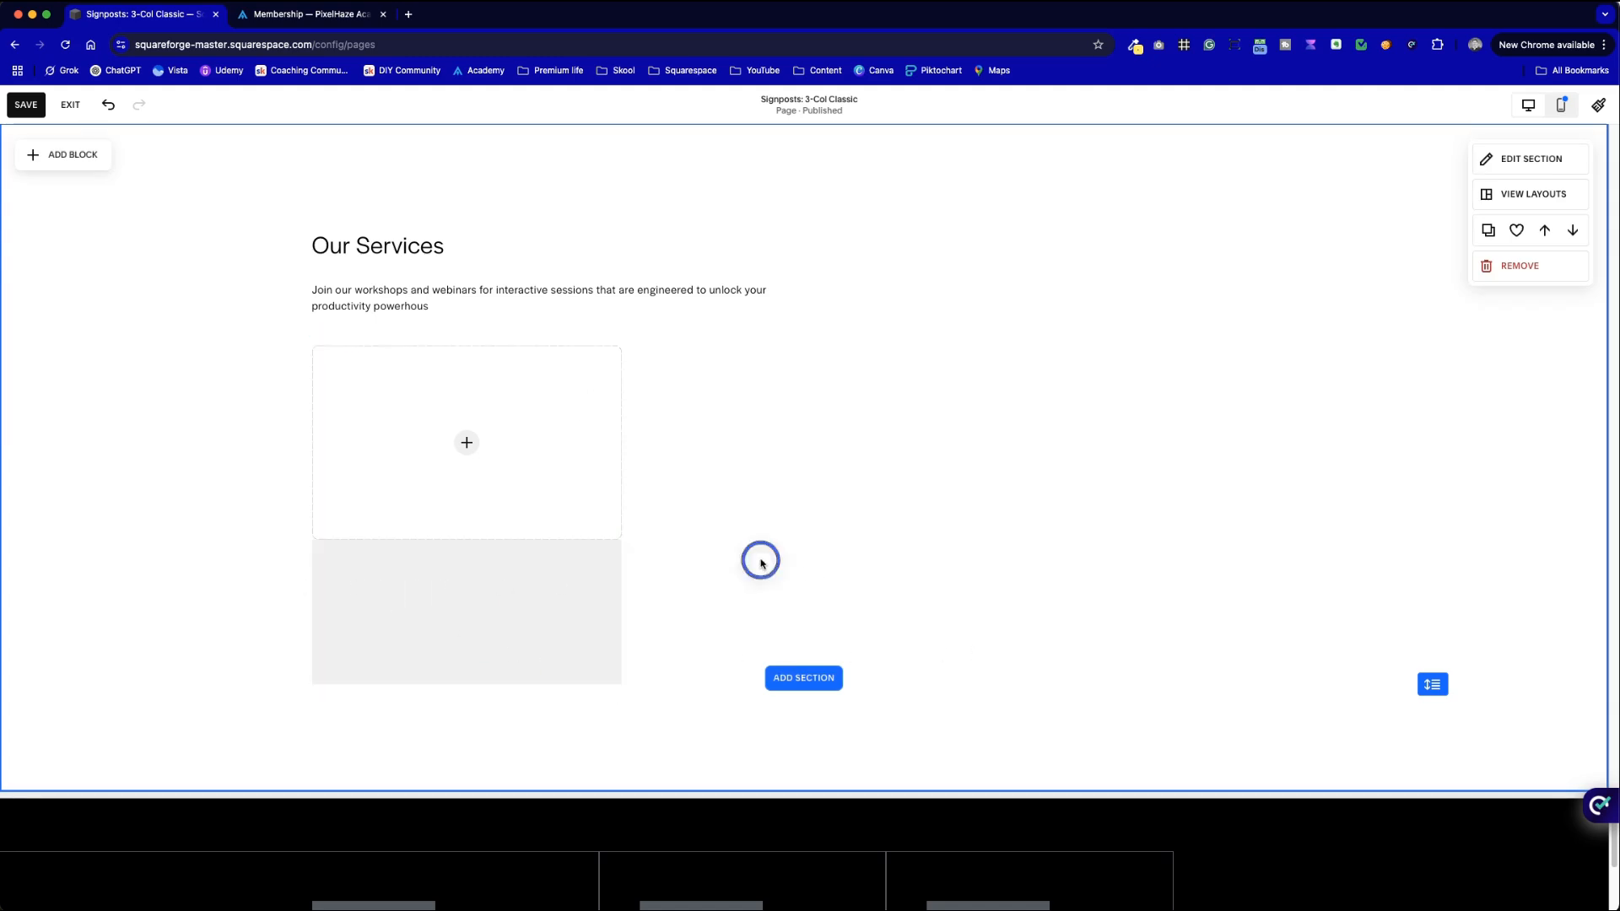
# - Add a text block in the grey card titled Custom Solutions, styled as Heading 4
pyautogui.click(64, 160)
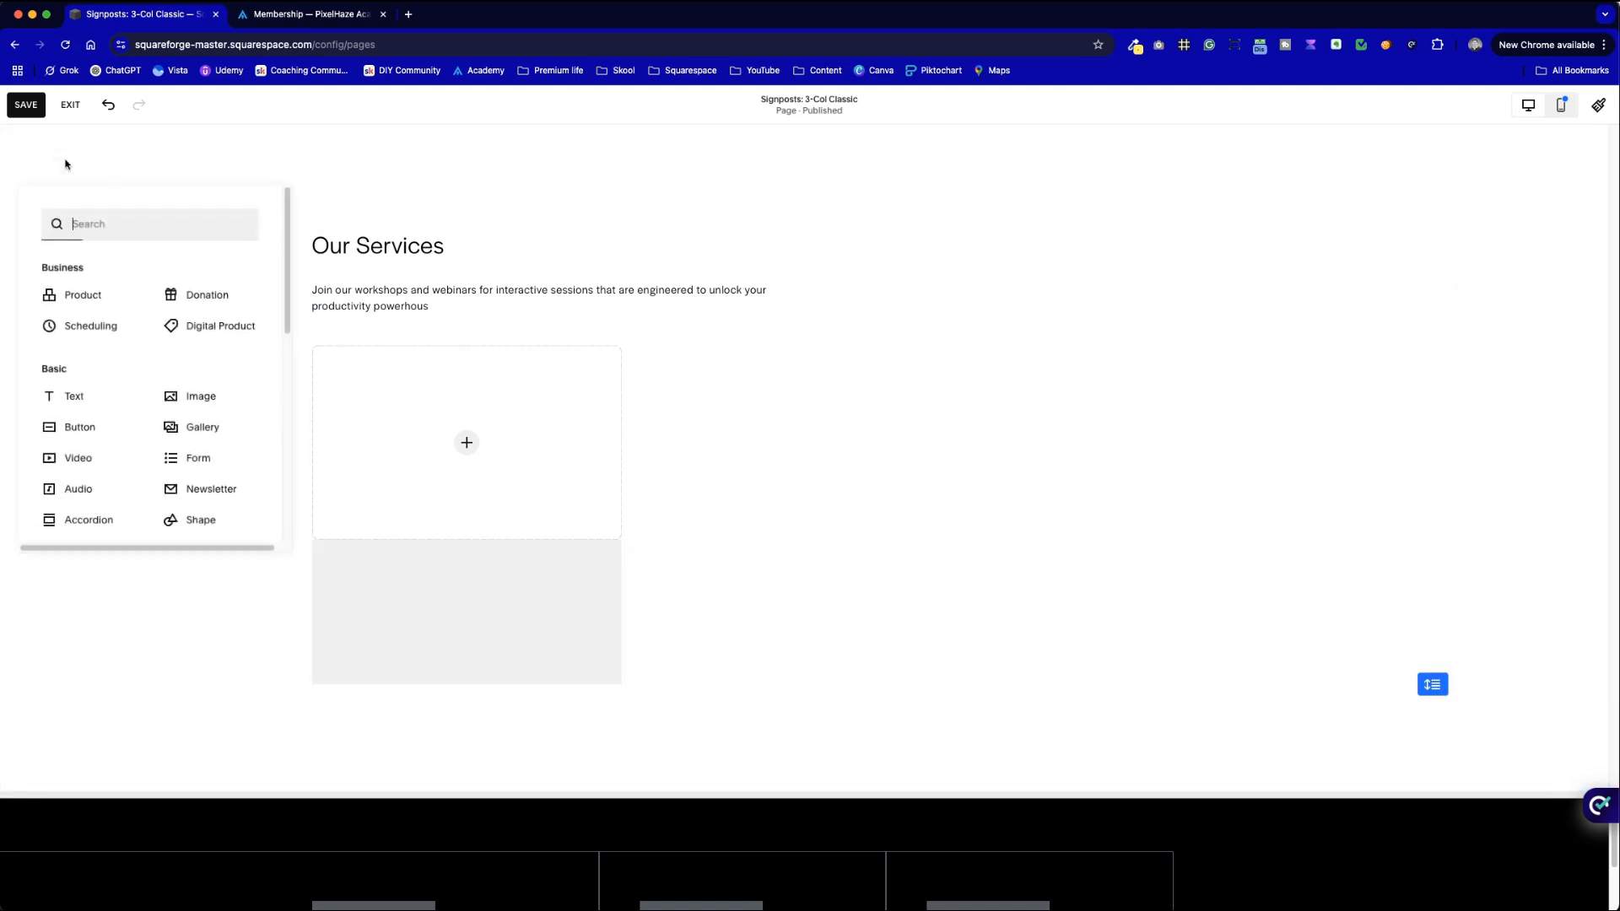
pyautogui.click(125, 394)
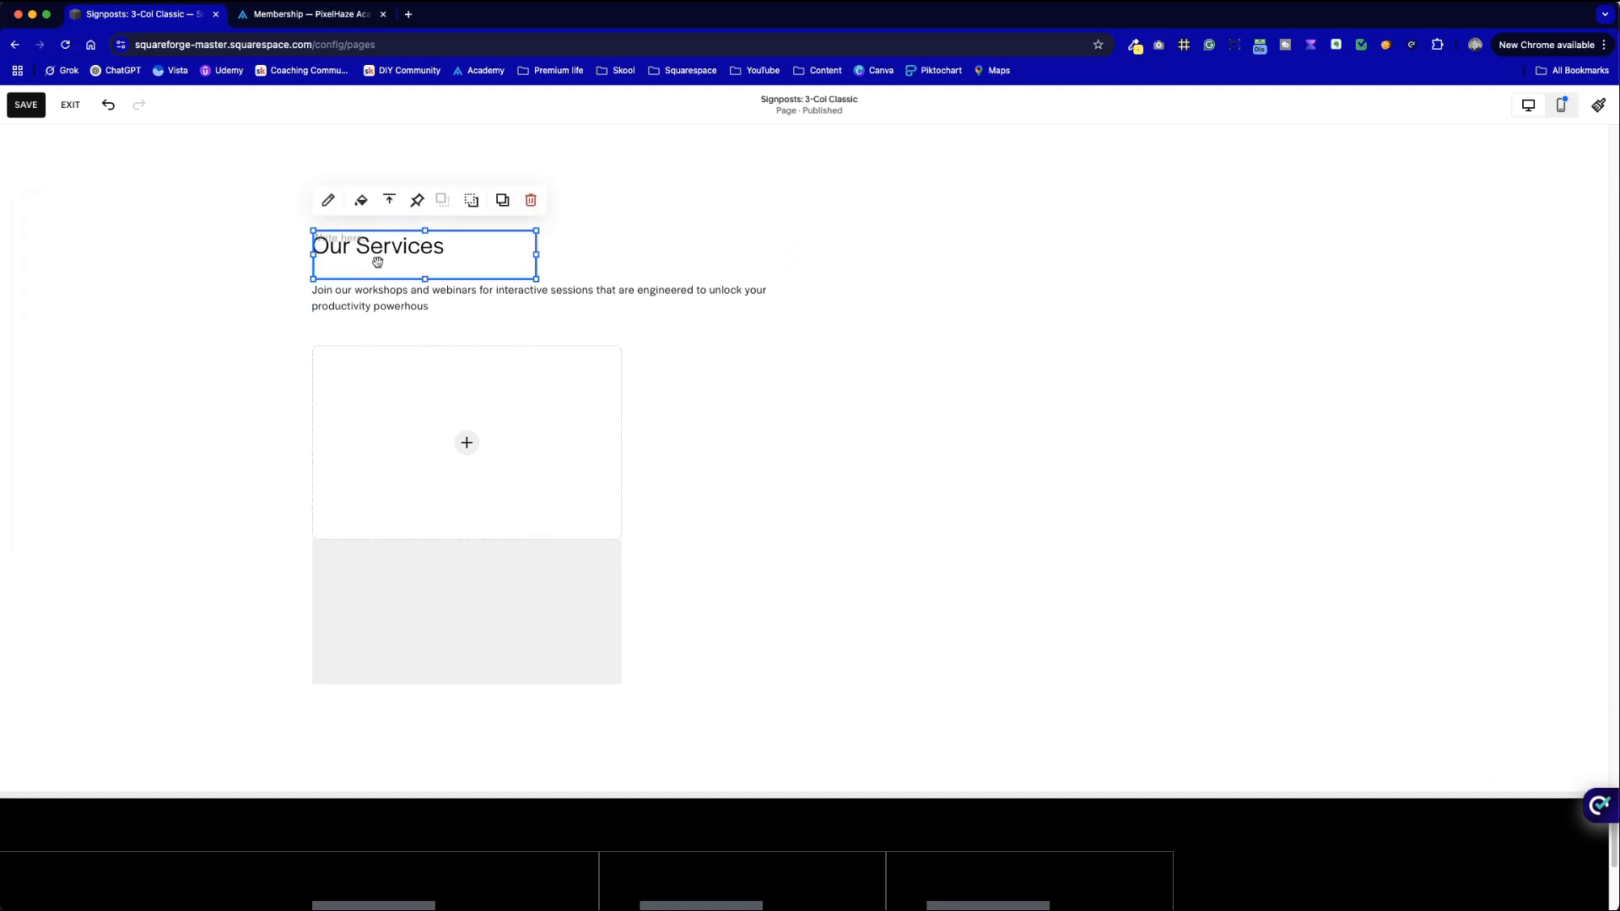
pyautogui.moveTo(466, 264); pyautogui.dragTo(508, 605)
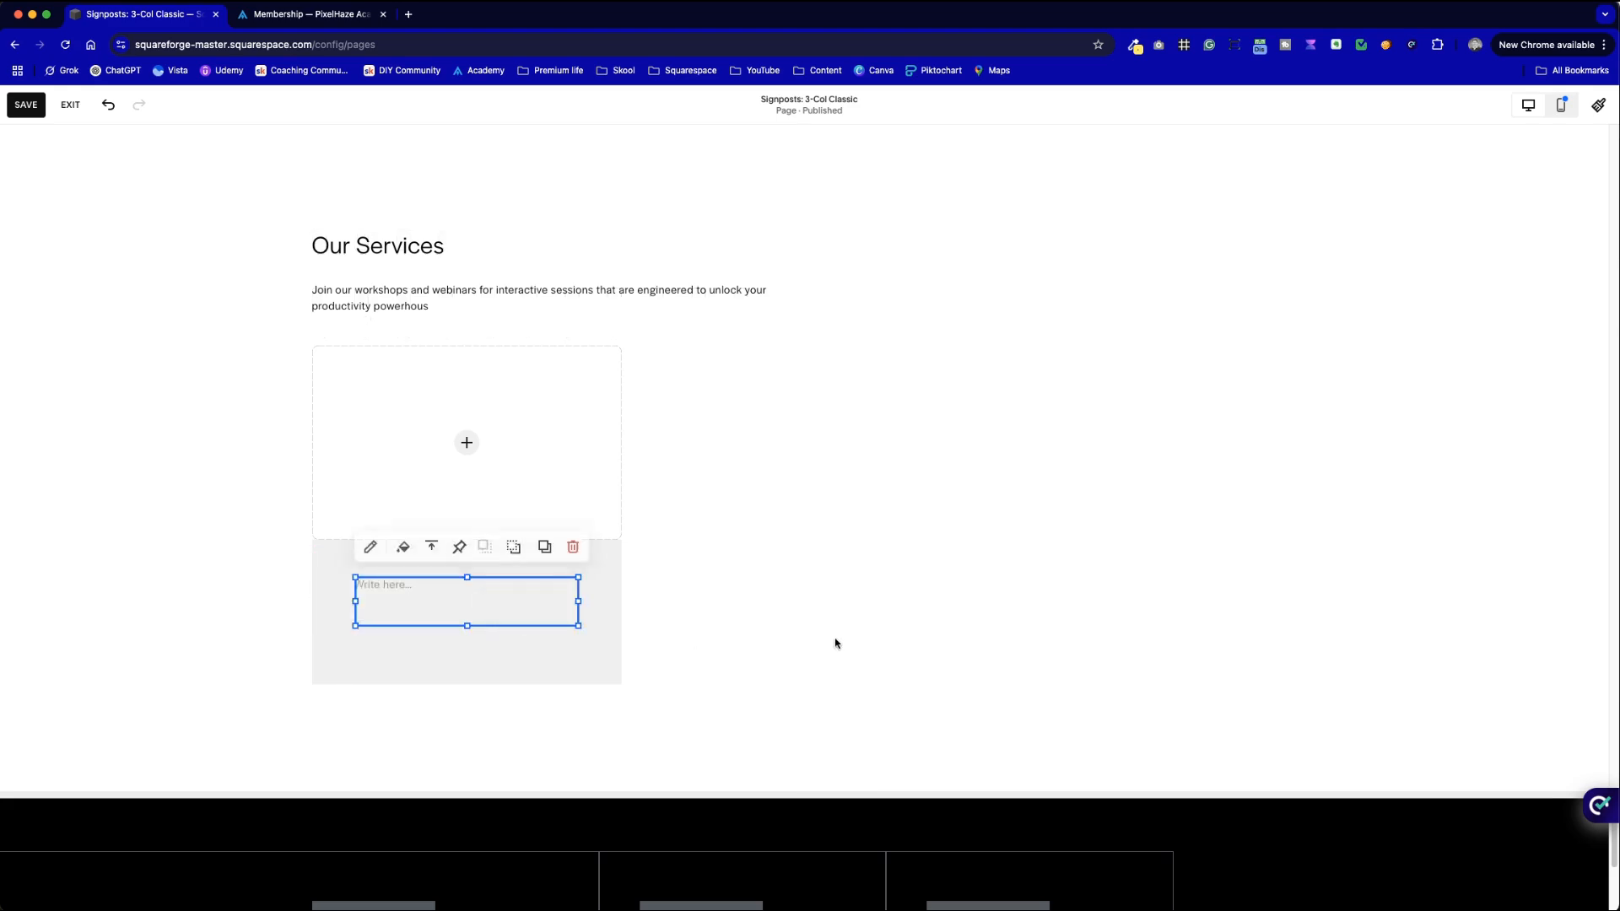
pyautogui.click(831, 644)
pyautogui.doubleClick(390, 593)
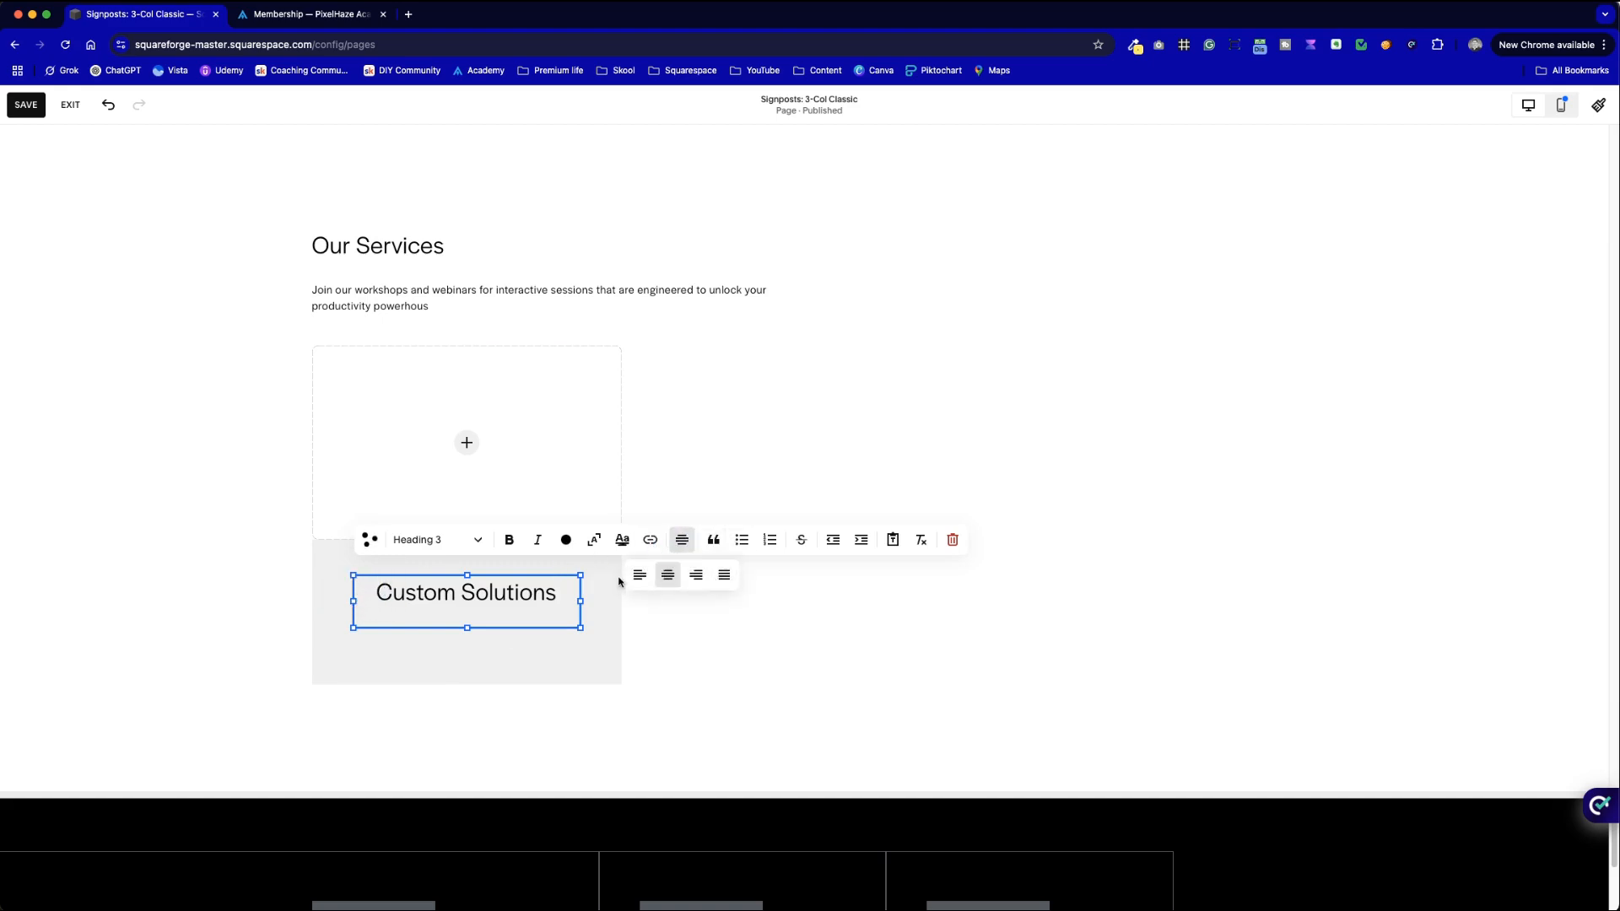
pyautogui.click(444, 541)
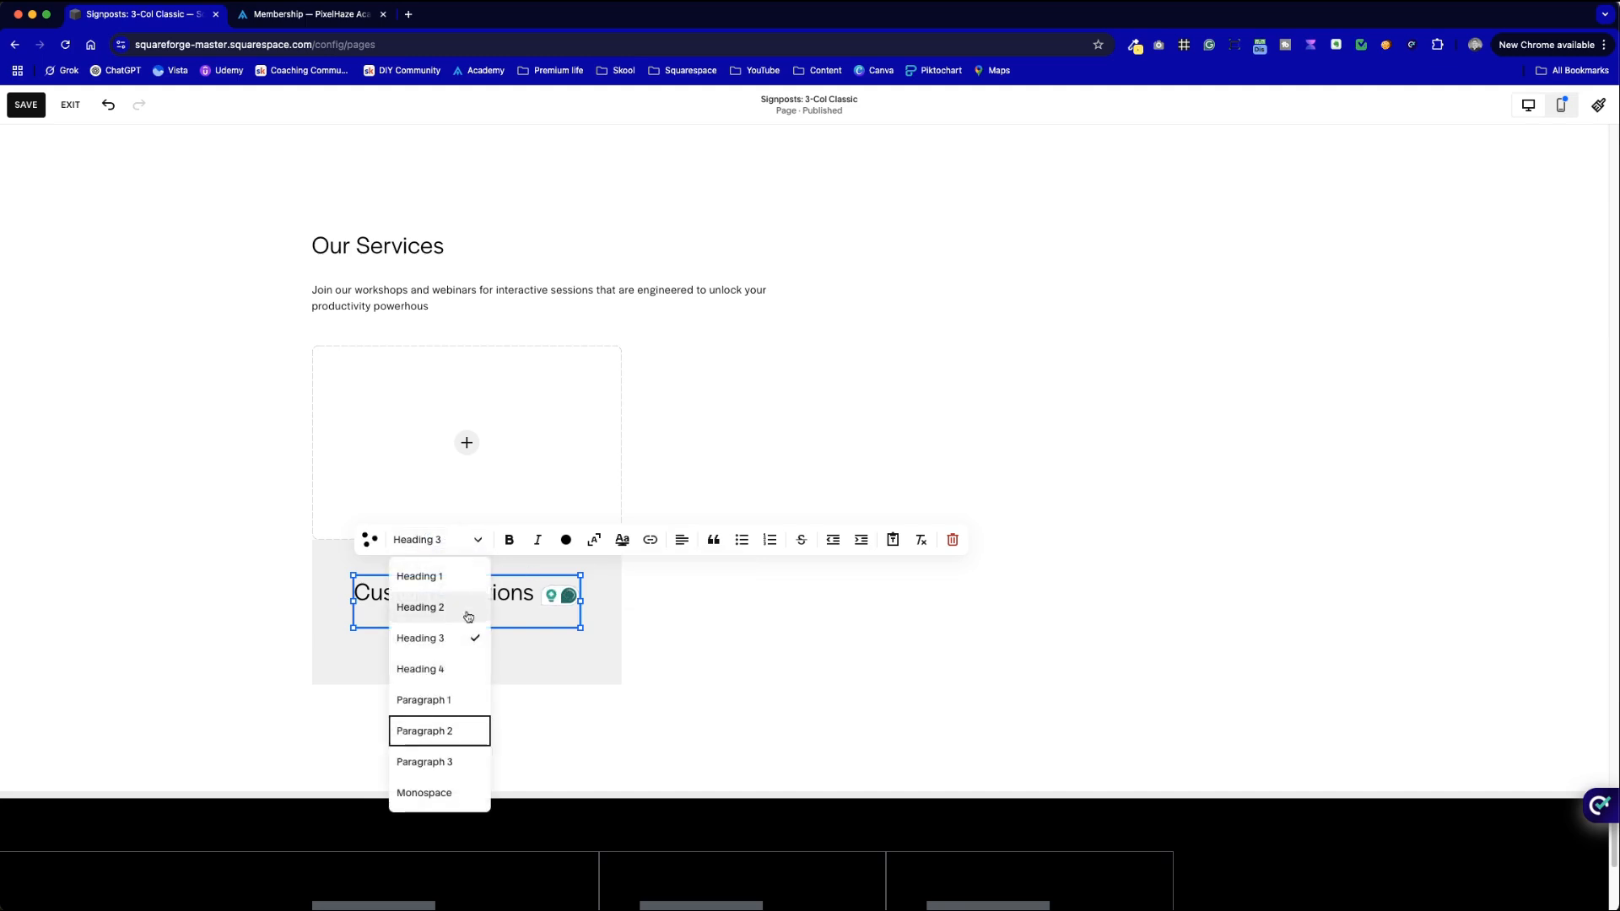
pyautogui.click(463, 670)
pyautogui.click(752, 680)
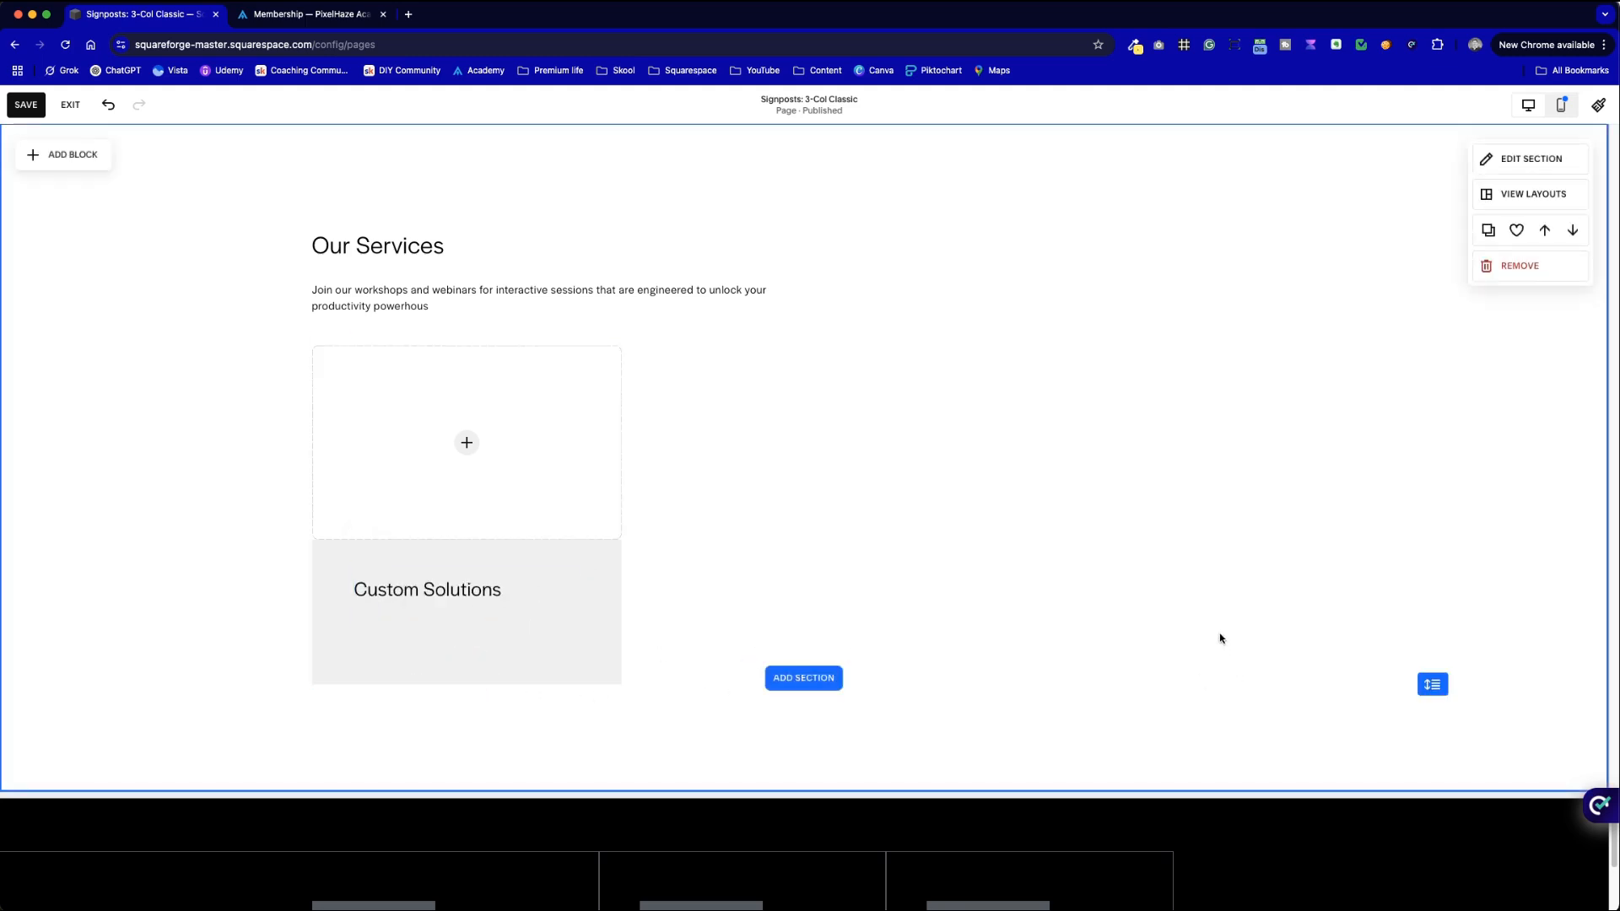
pyautogui.scroll(2, 984, 552)
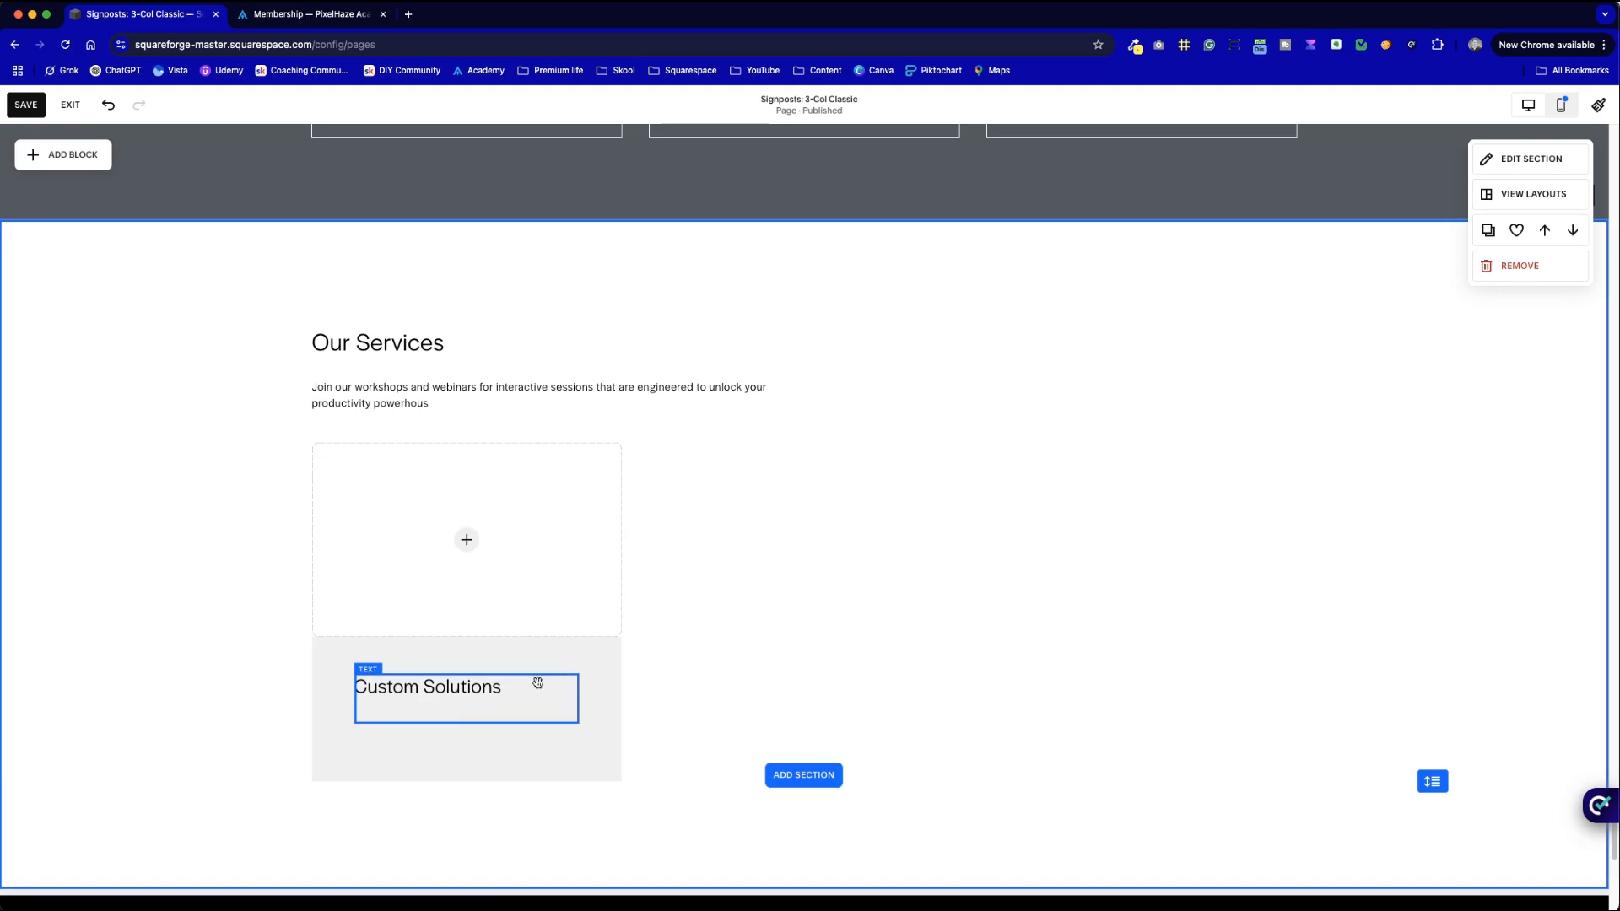
# - Start a new empty line below the Custom Solutions title
pyautogui.click(511, 684)
pyautogui.click(513, 684)
pyautogui.press('Return')
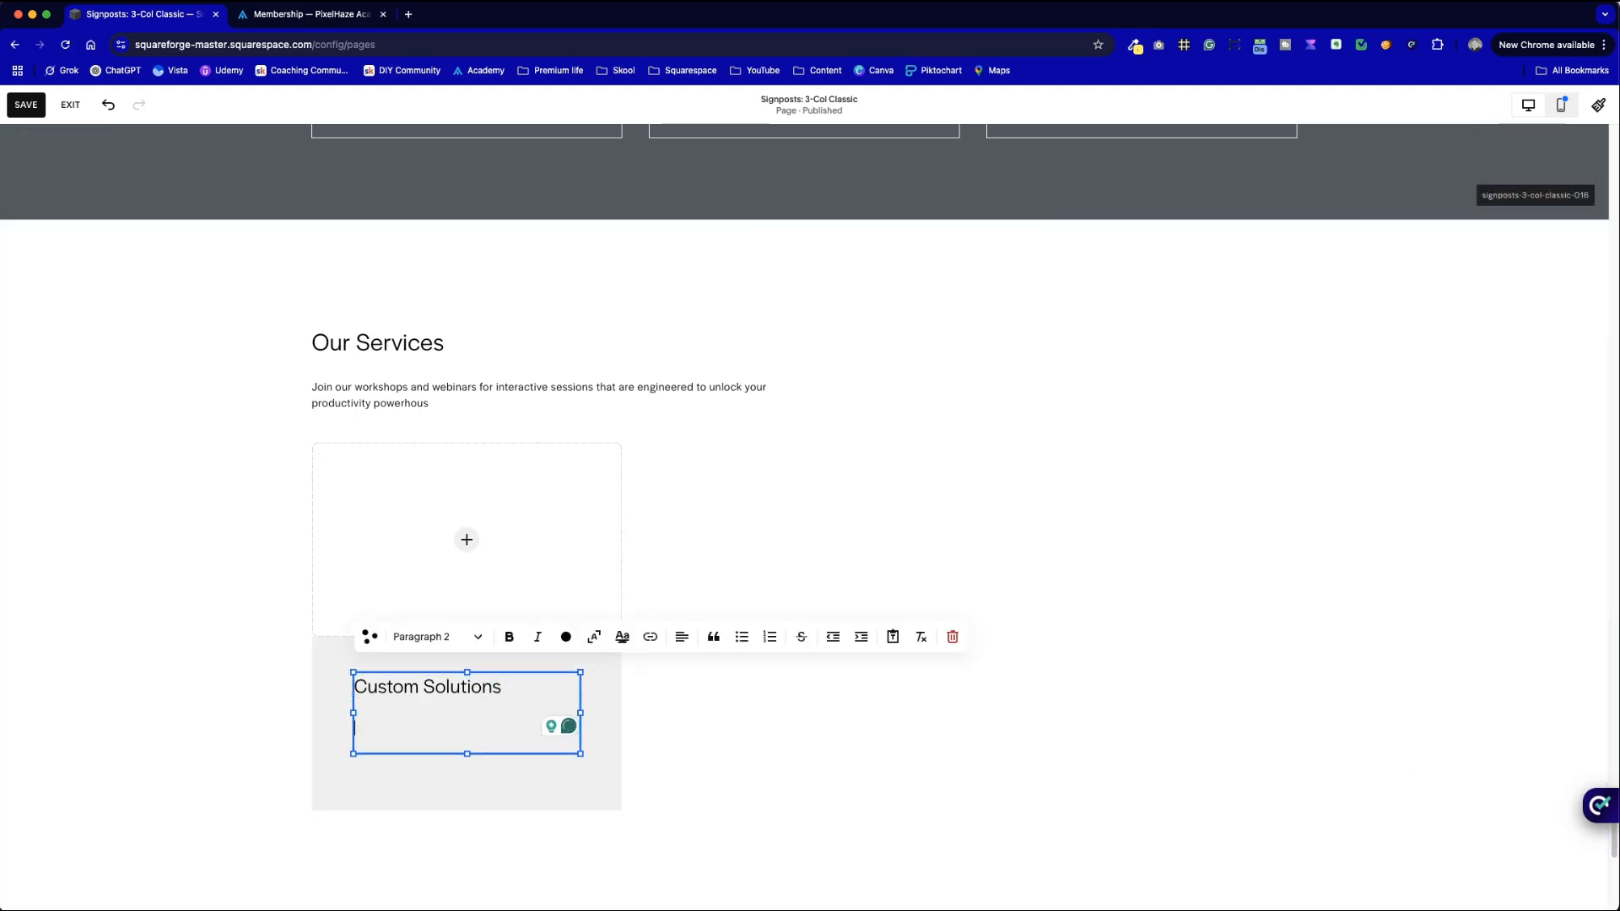
# - Undo the accidental deletion in the original card's description text
pyautogui.scroll(6, 530, 556)
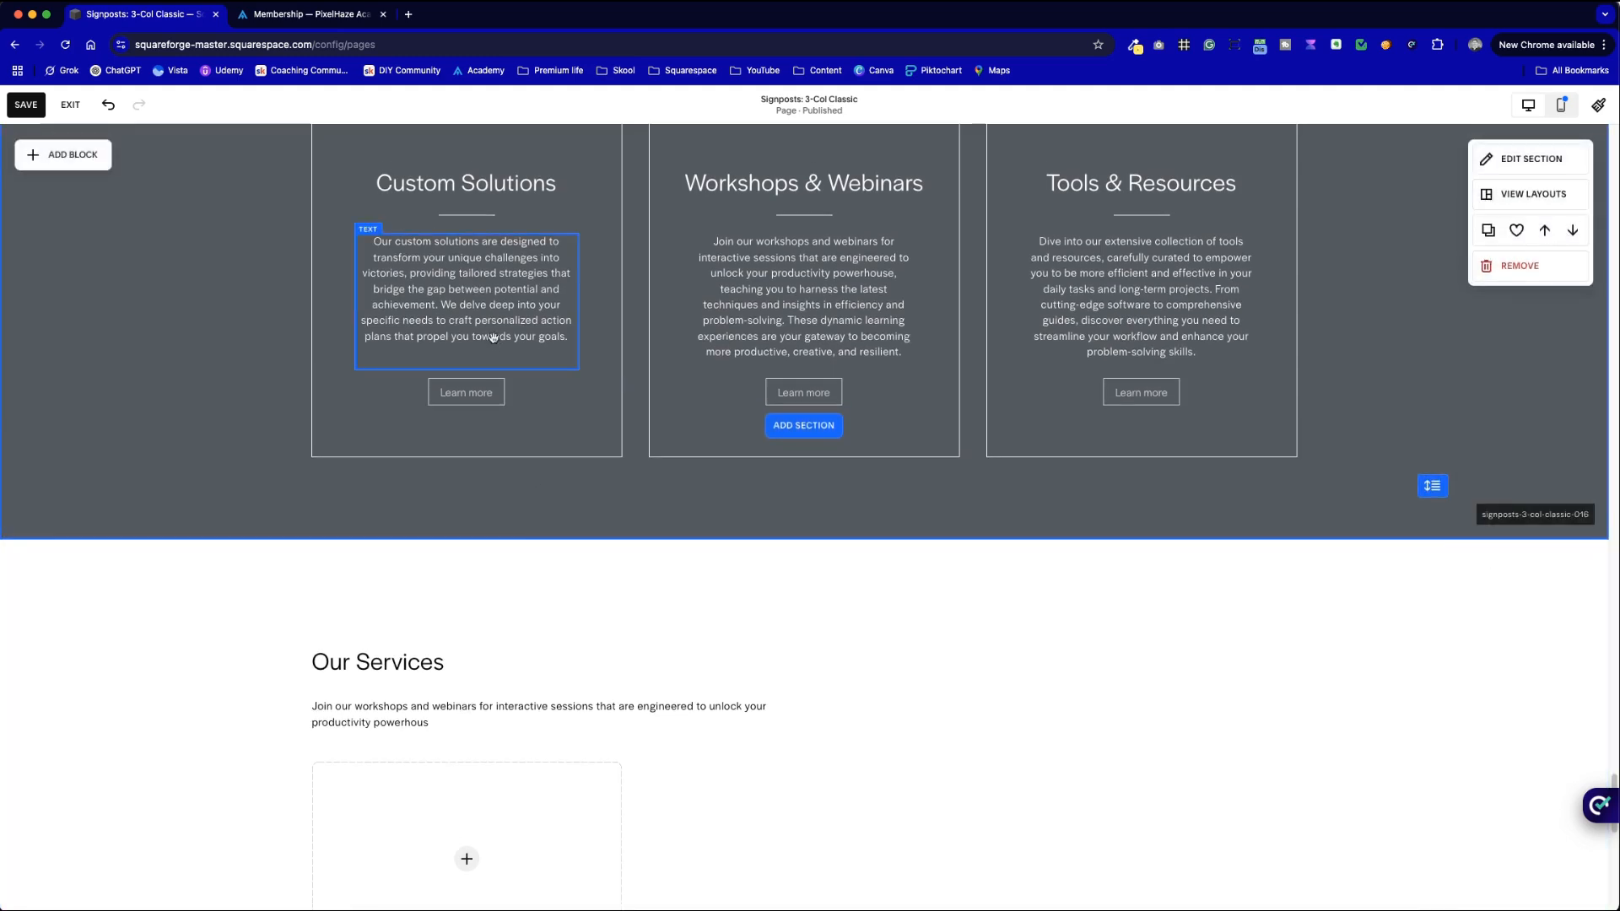
pyautogui.doubleClick(501, 305)
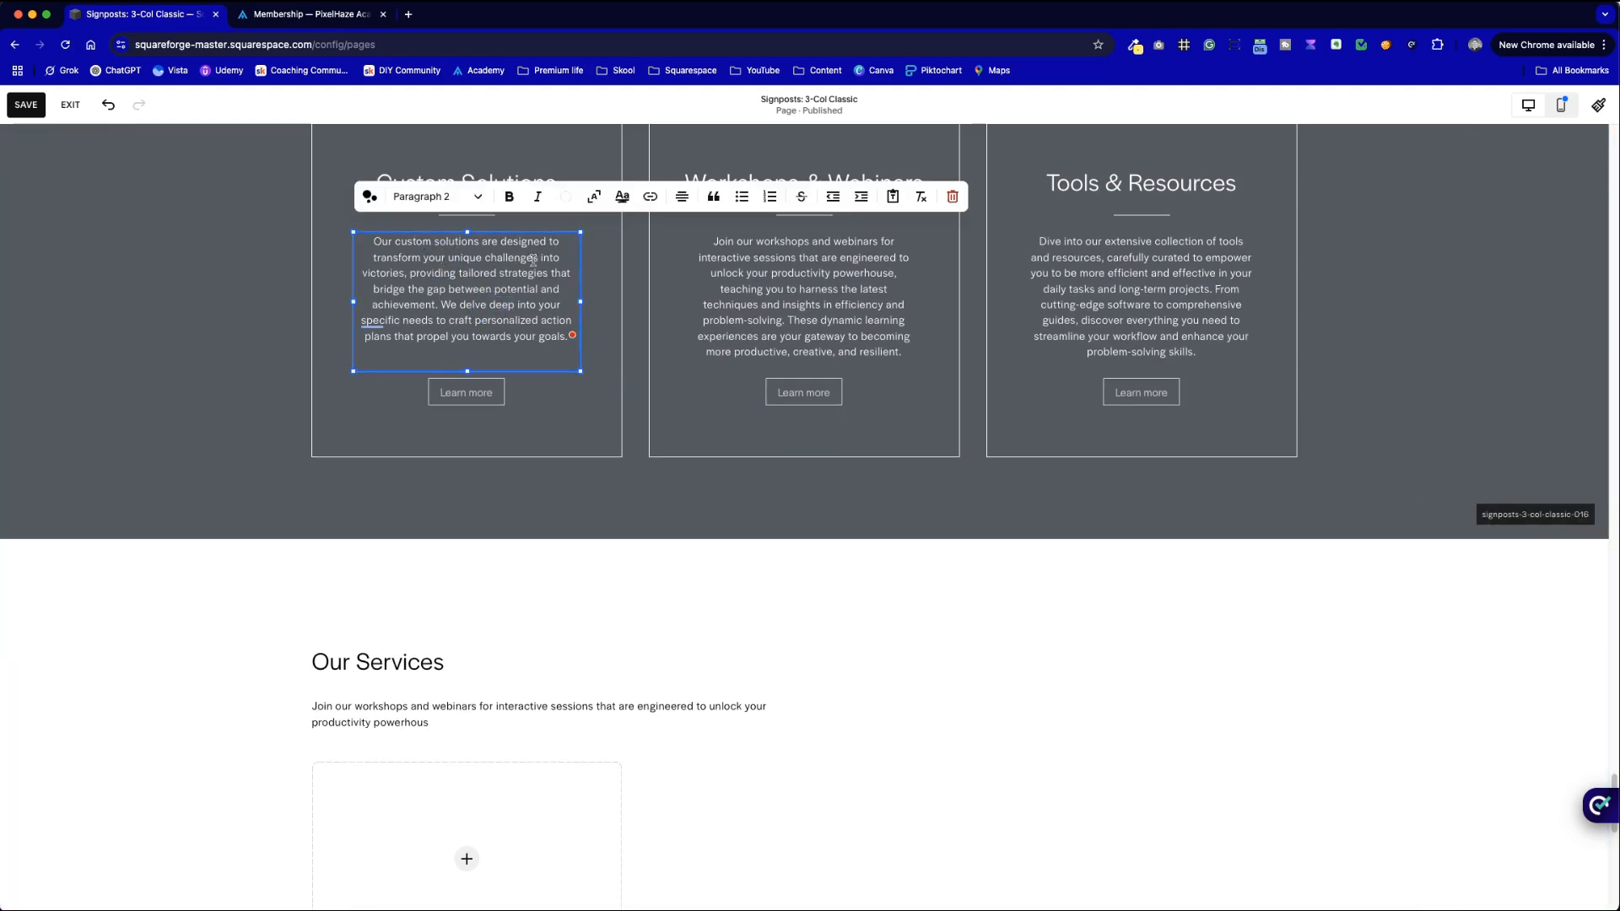
pyautogui.press('BackSpace')
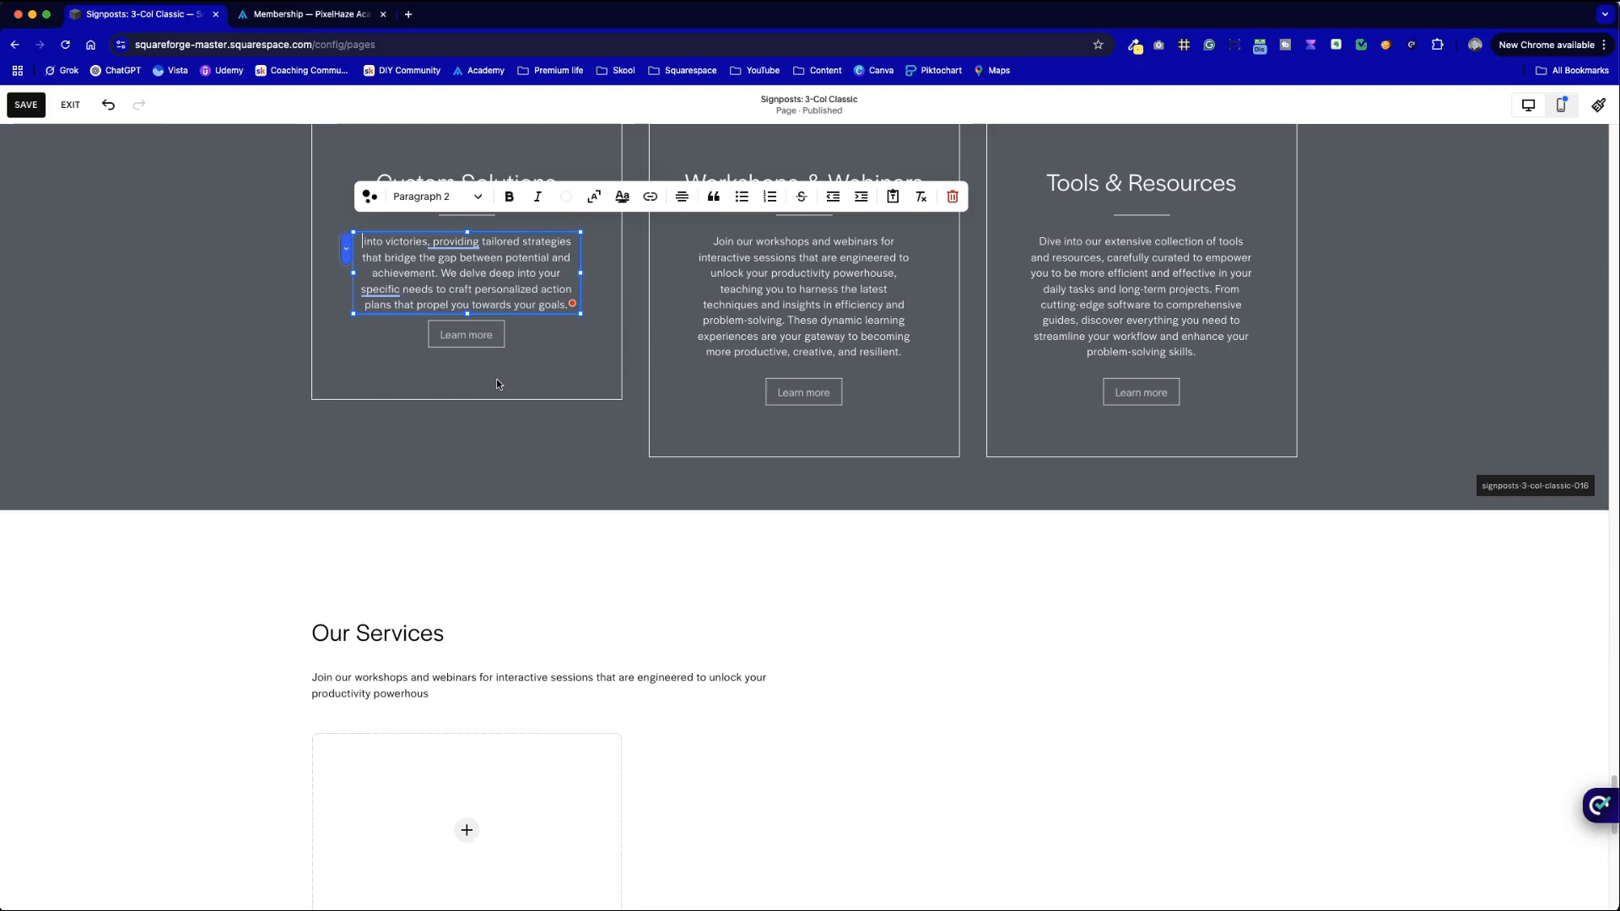
pyautogui.press('super+z')
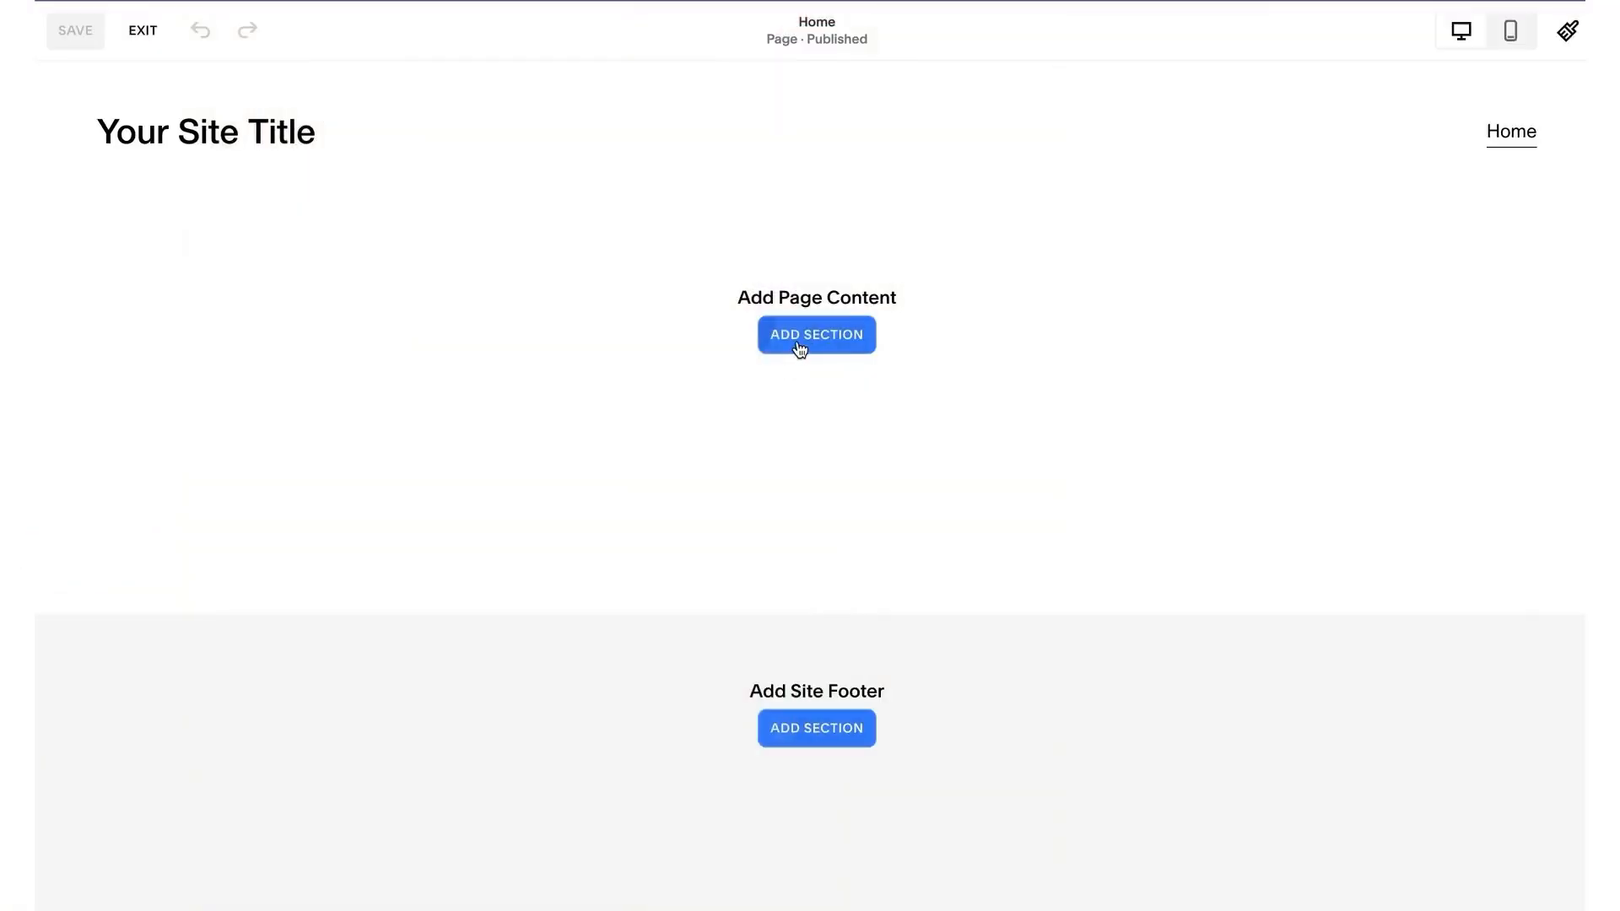
# - Search 'squarespace' and scroll the promo video through to the Brine template preview
pyautogui.click(799, 346)
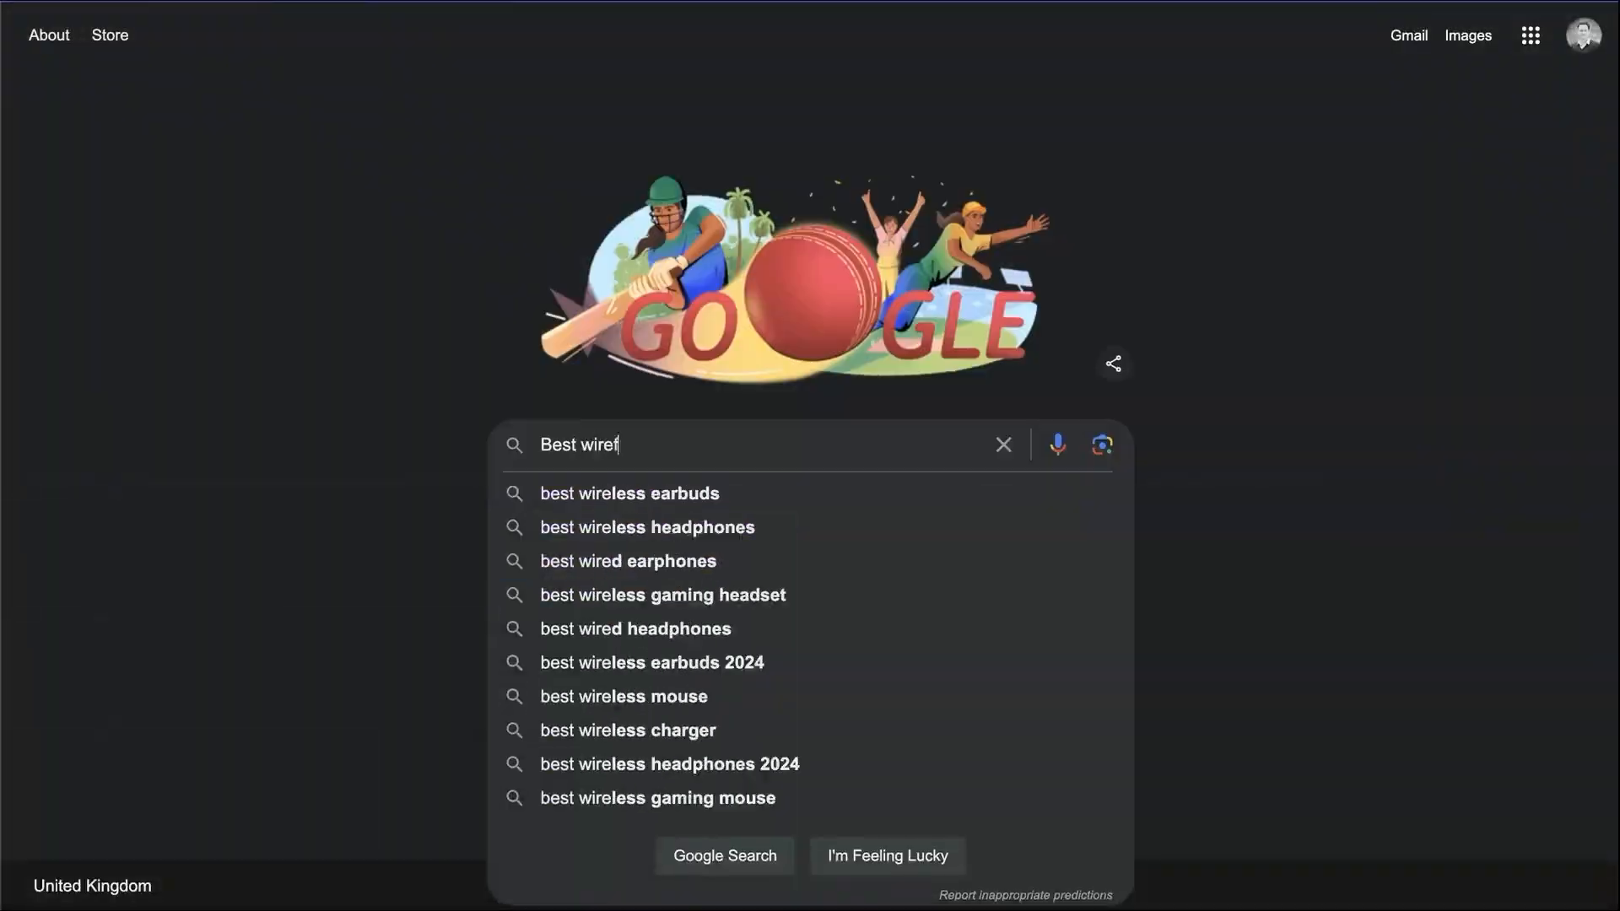
pyautogui.write('squarespace')
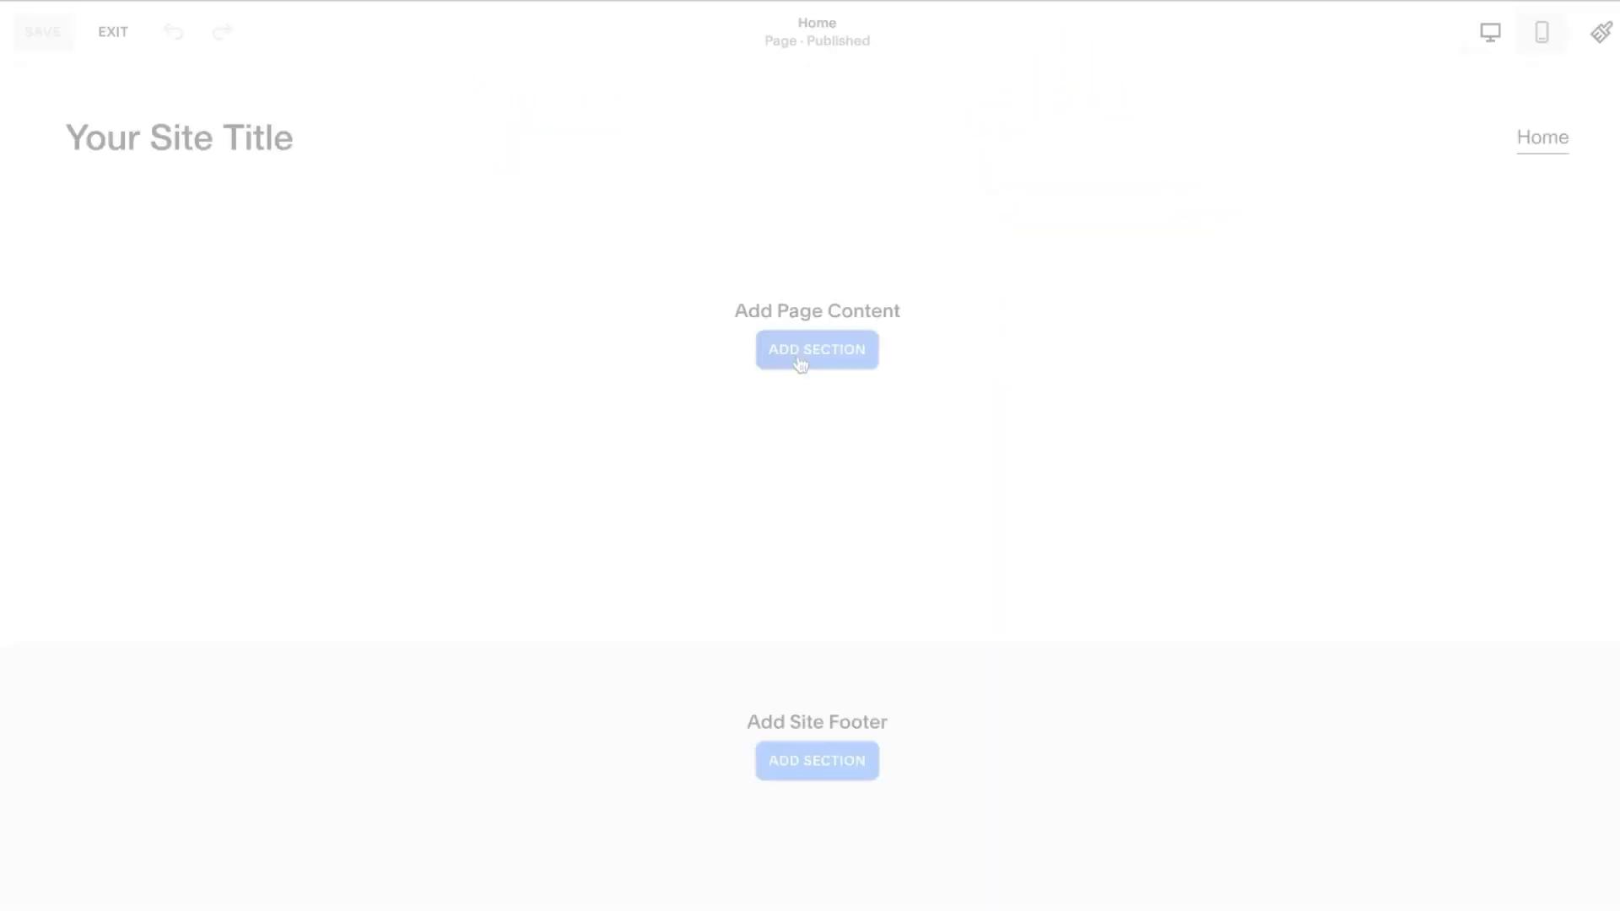
pyautogui.click(799, 358)
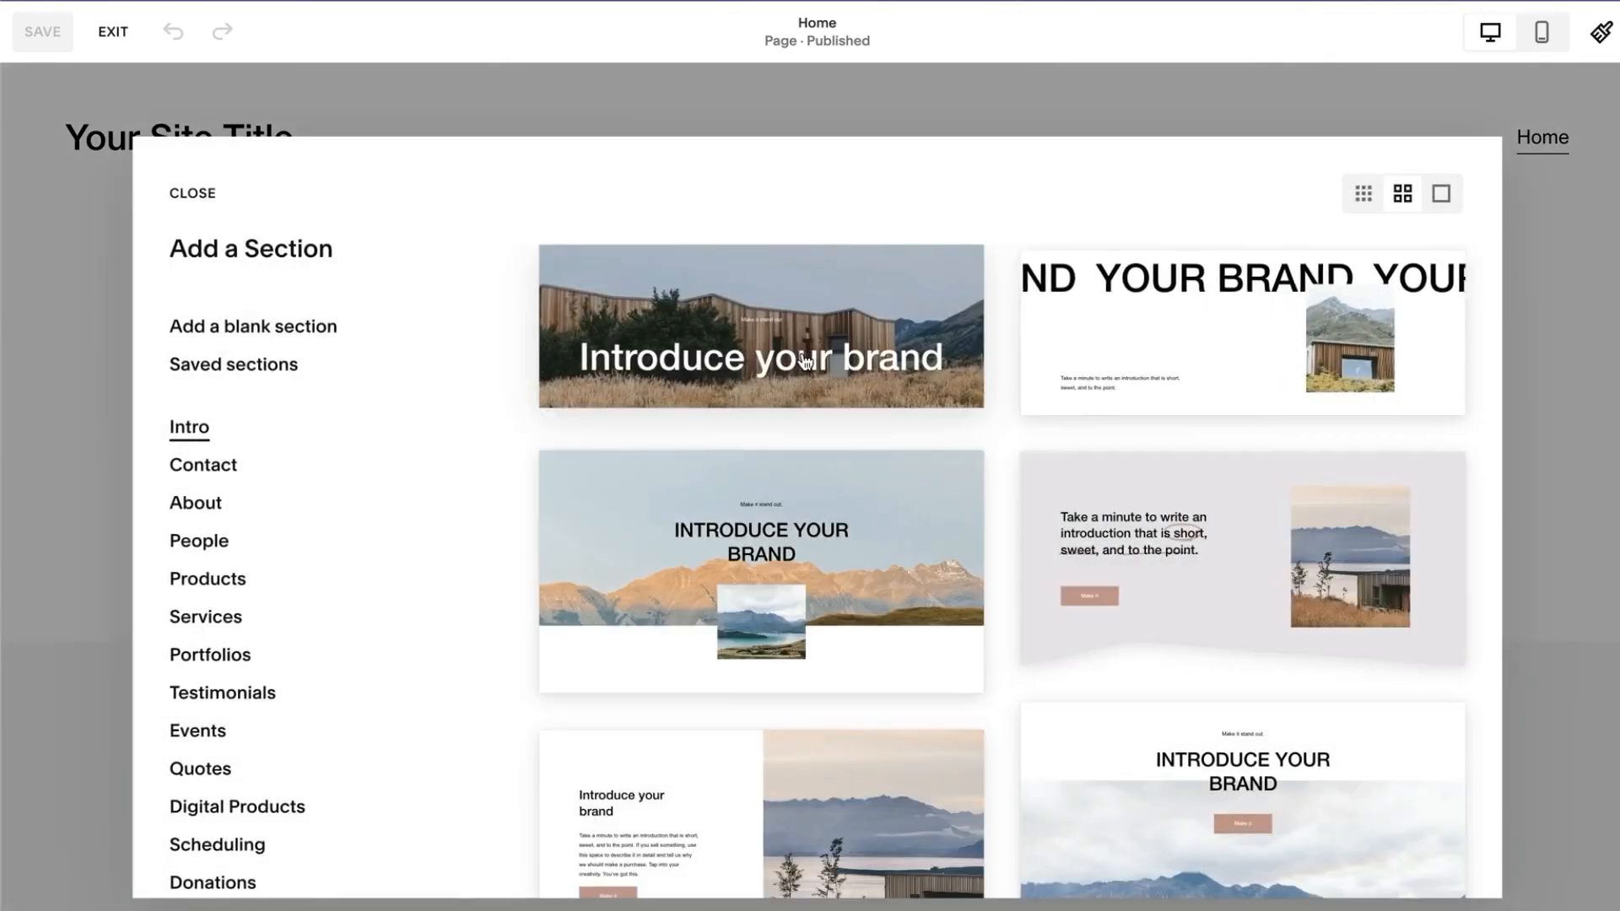
pyautogui.scroll(-5, 868, 648)
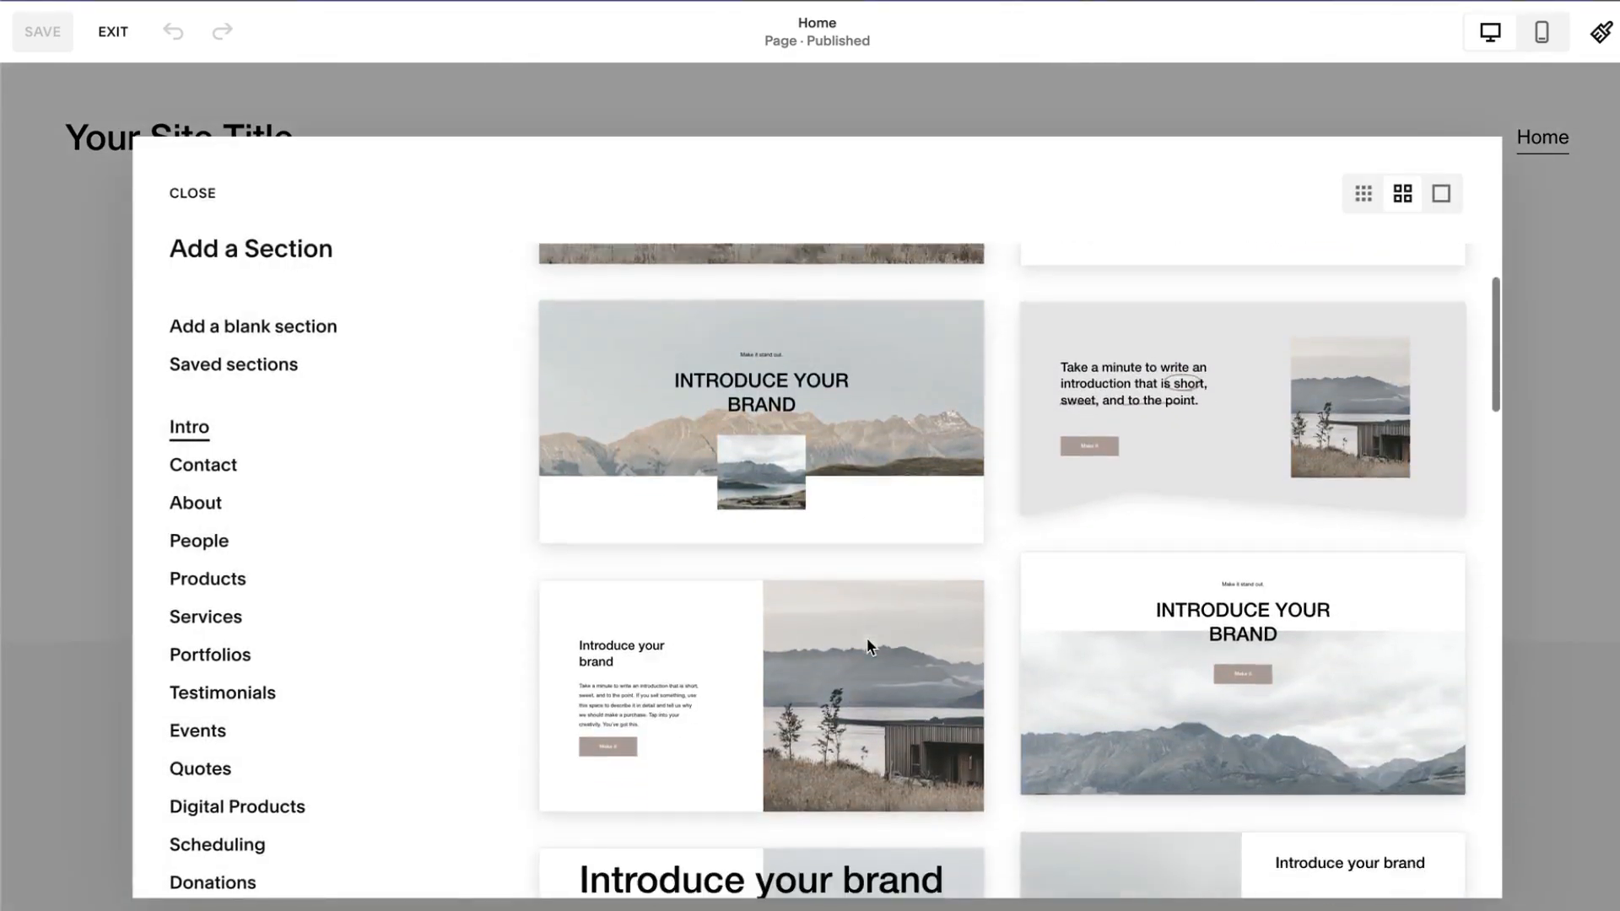
pyautogui.click(867, 647)
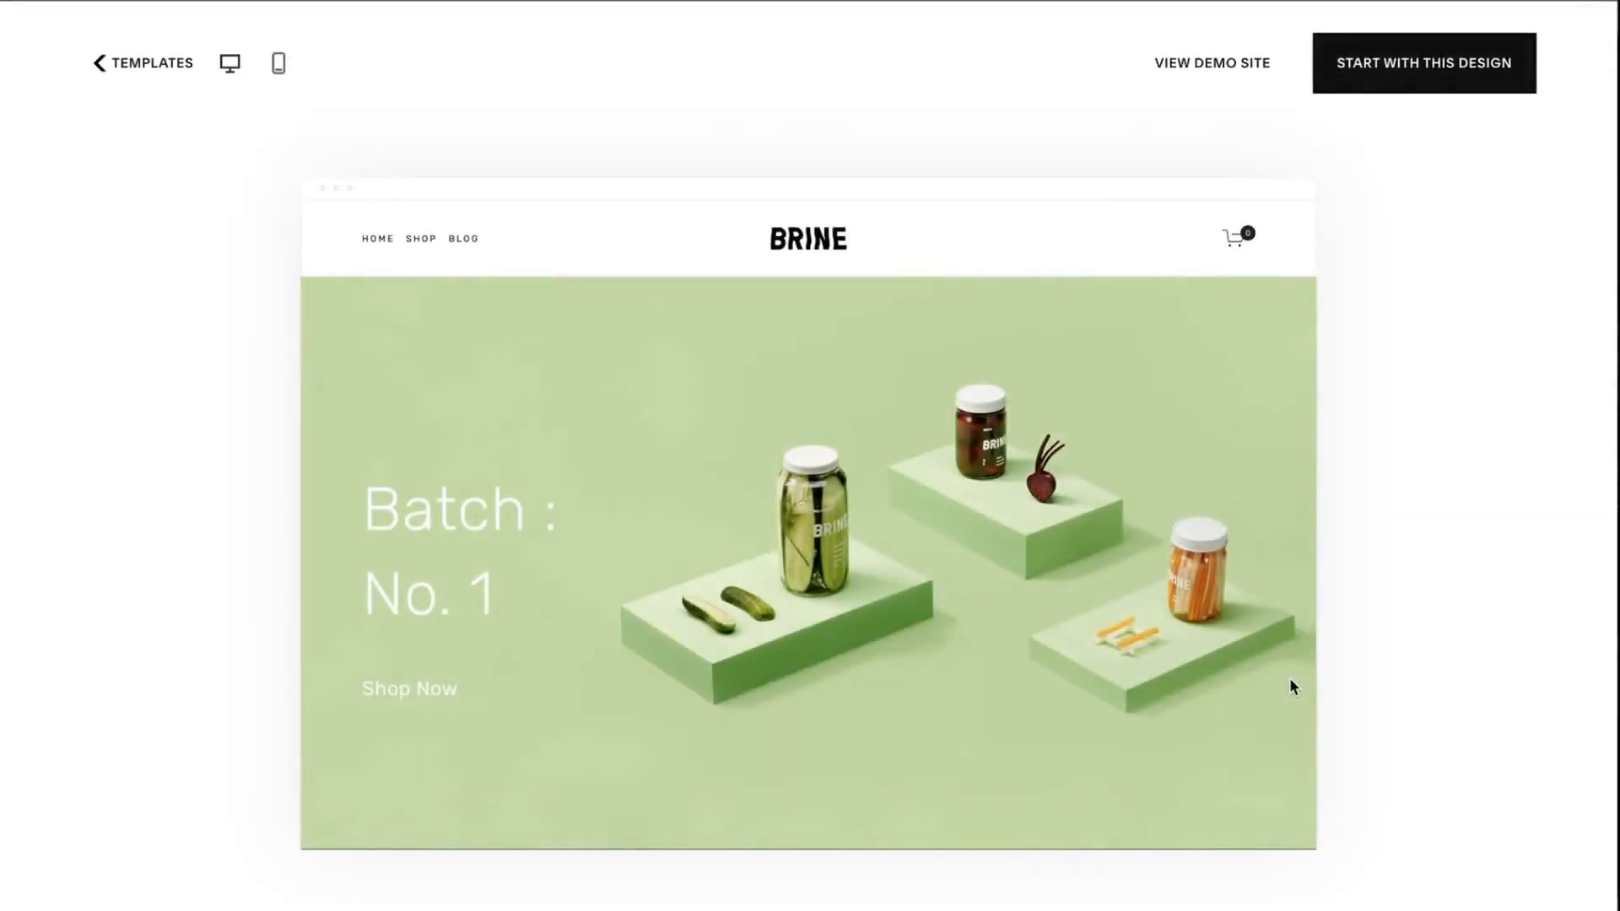
pyautogui.scroll(-3, 1291, 683)
pyautogui.scroll(-5, 1290, 681)
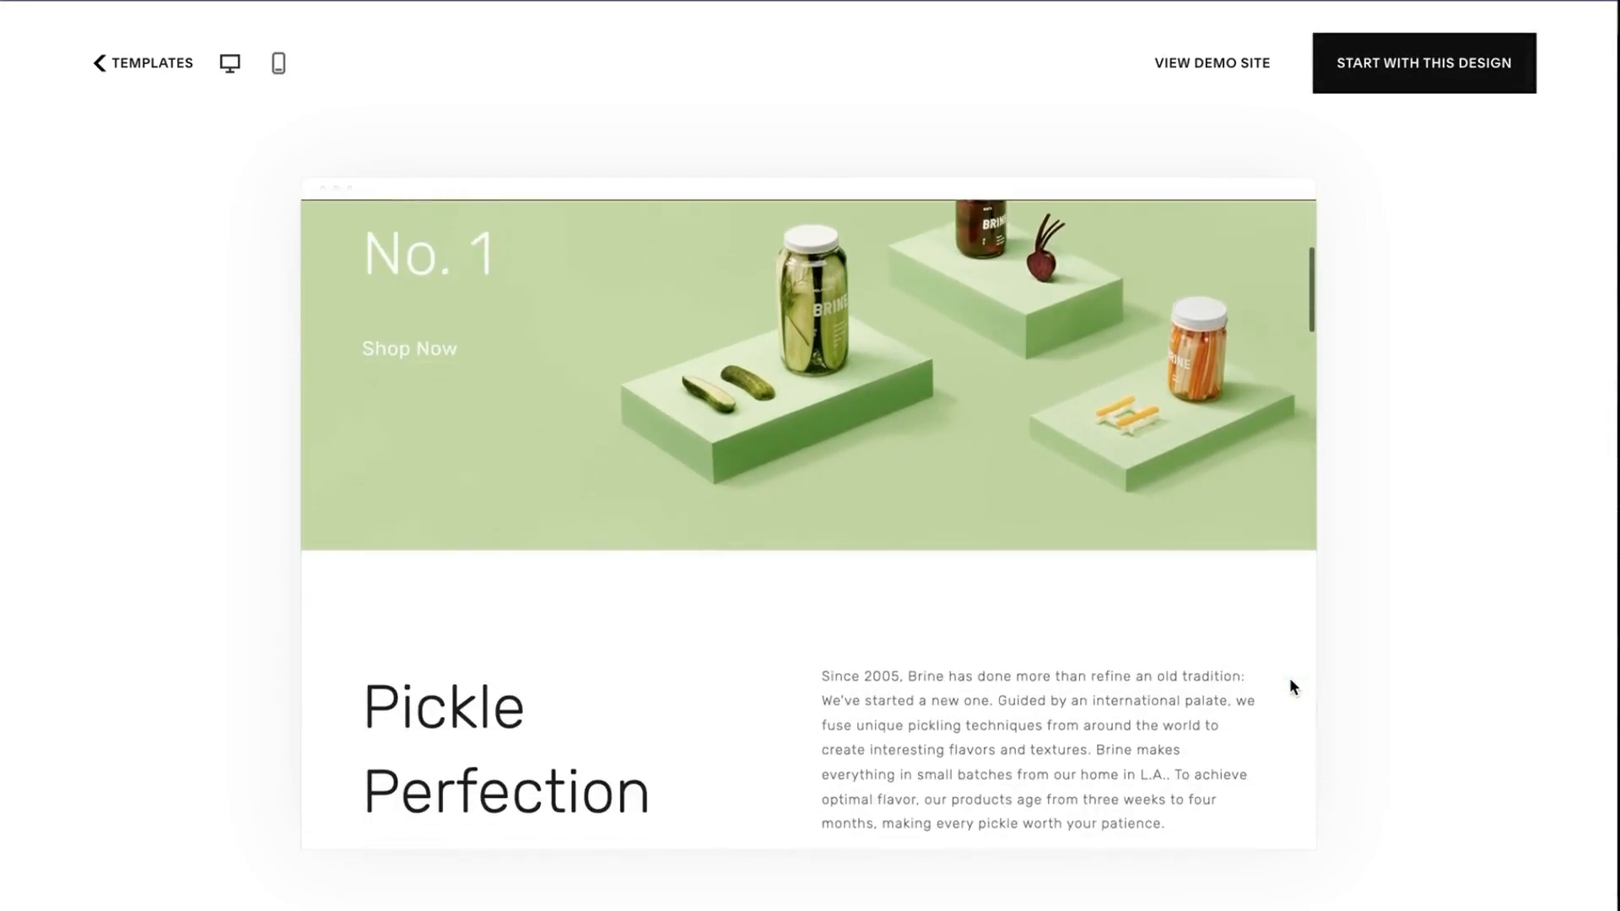
pyautogui.scroll(-5, 1291, 684)
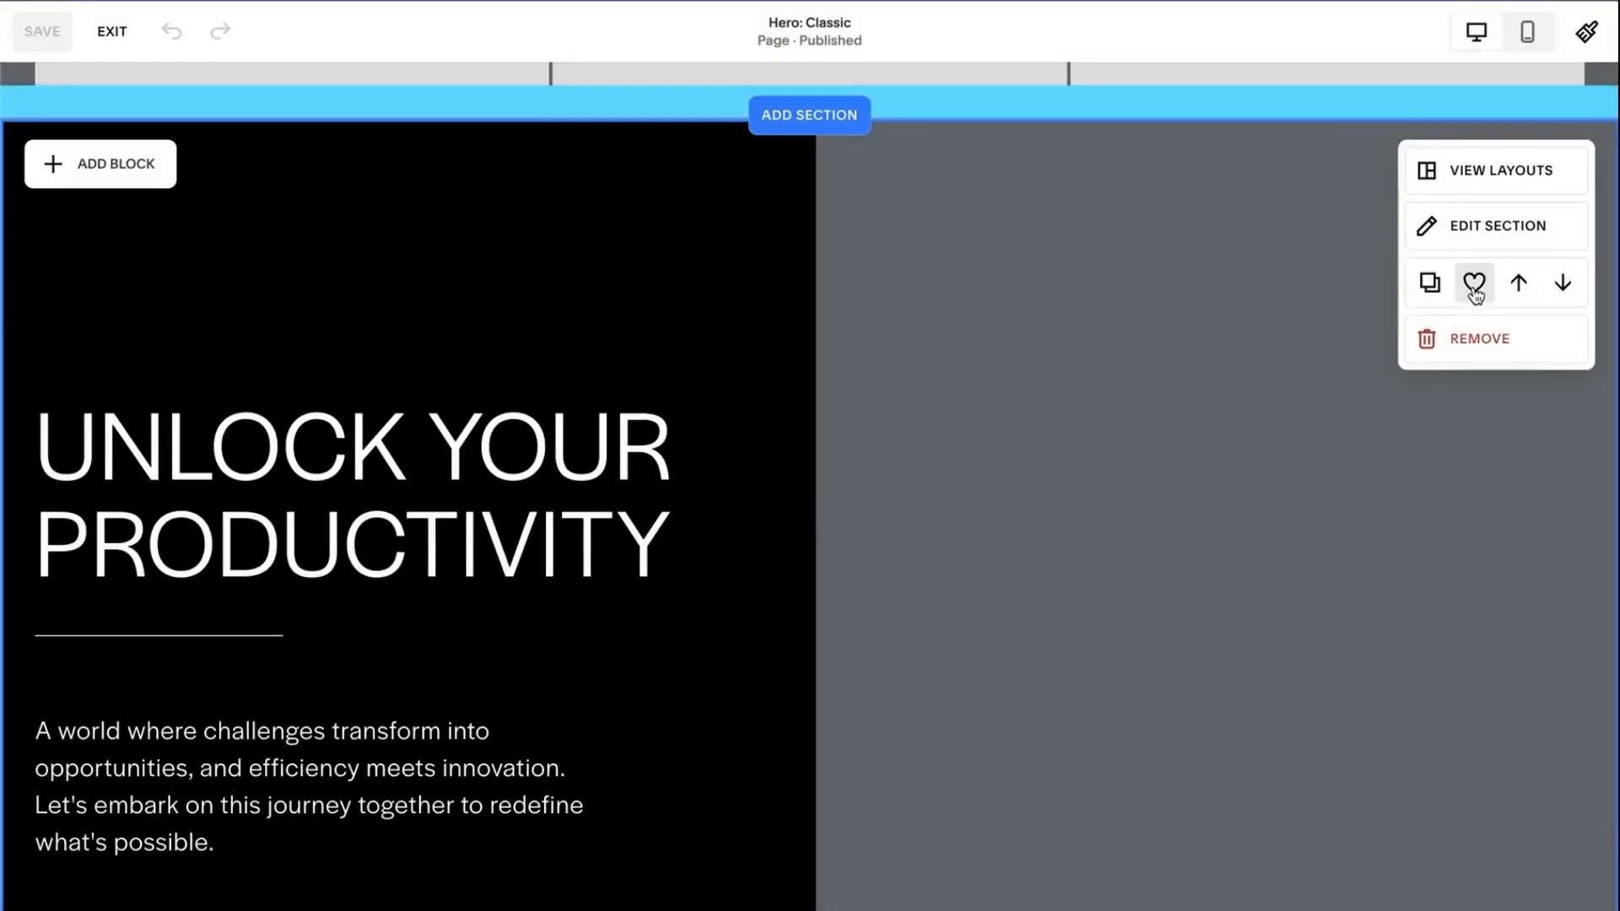
# - Insert the saved Unlock your productivity and four-card services sections onto the page
pyautogui.click(1474, 285)
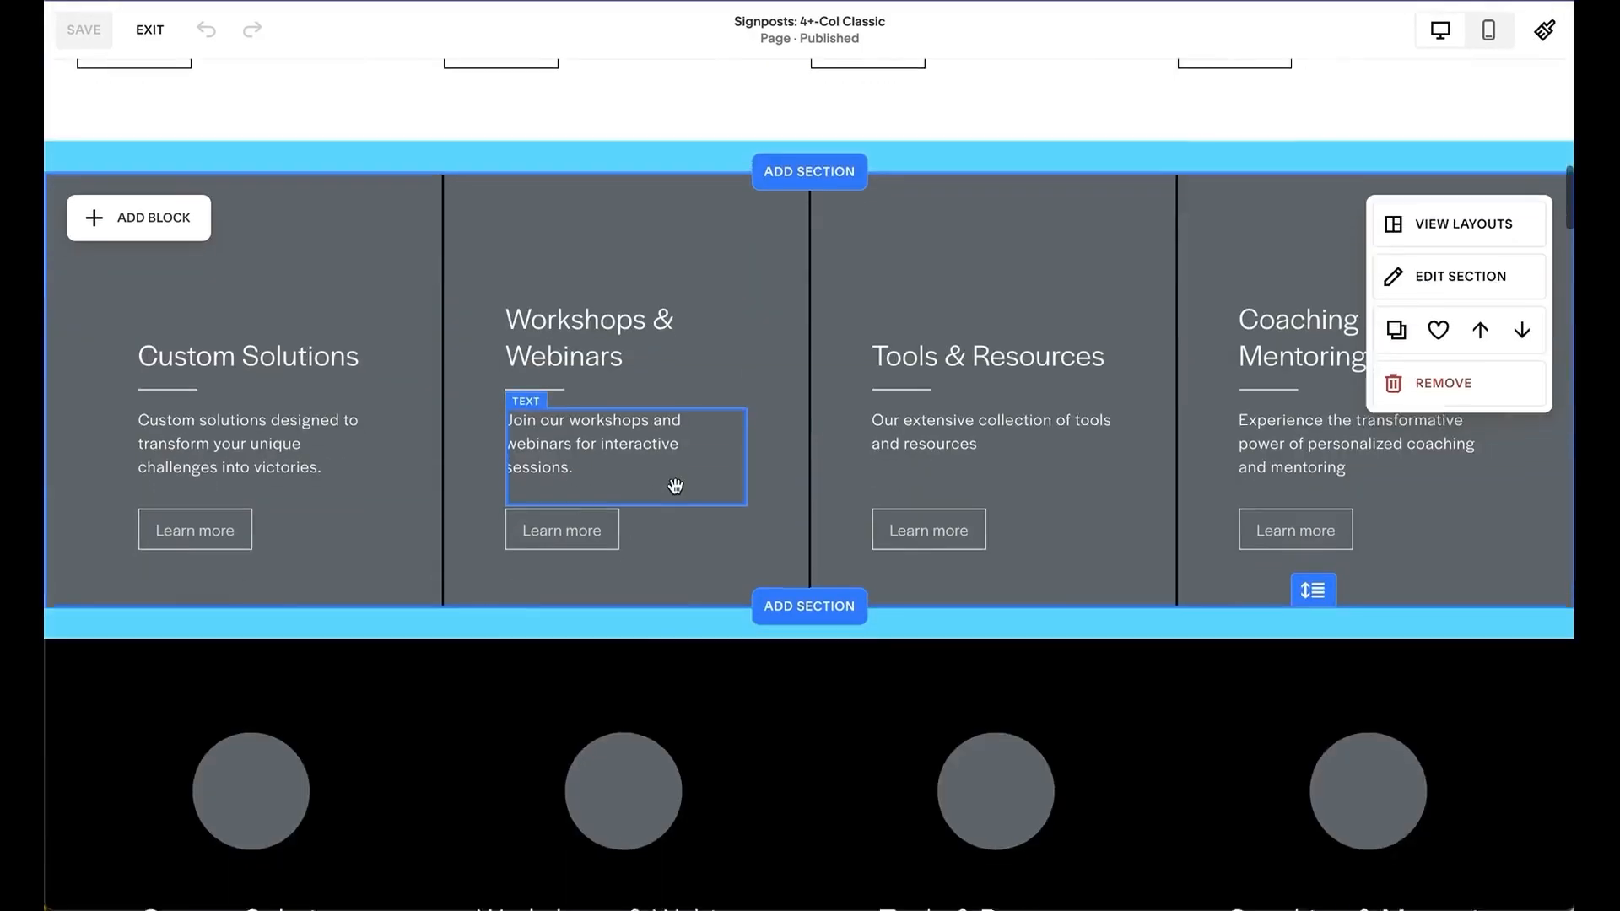
pyautogui.scroll(1, 675, 487)
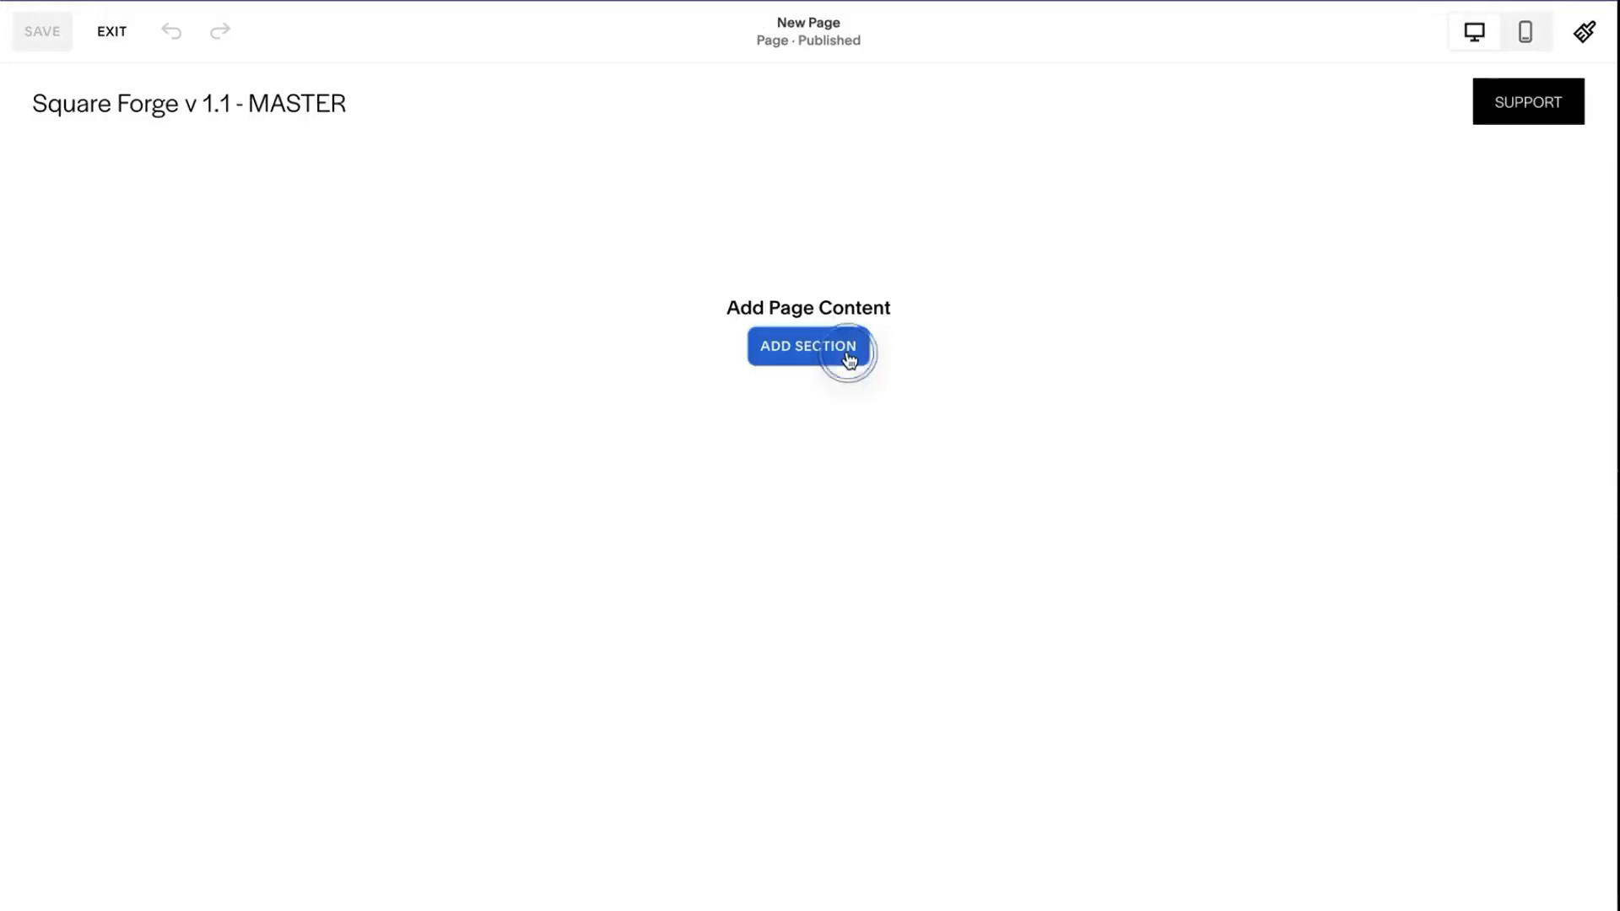
pyautogui.click(844, 354)
pyautogui.click(234, 362)
pyautogui.click(772, 533)
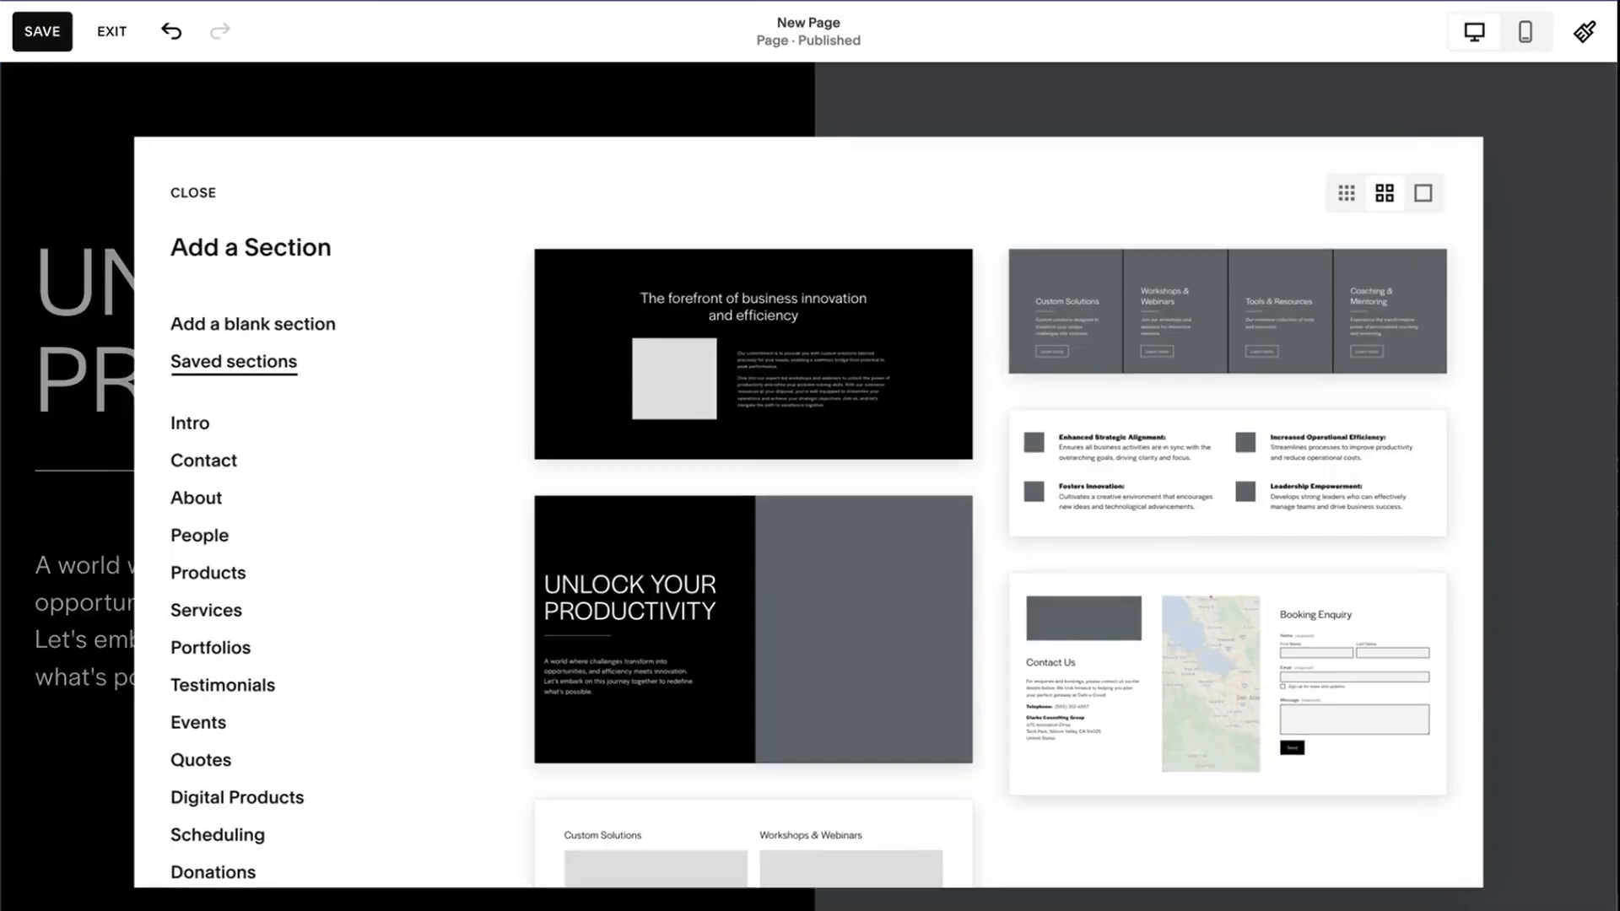
pyautogui.click(1039, 350)
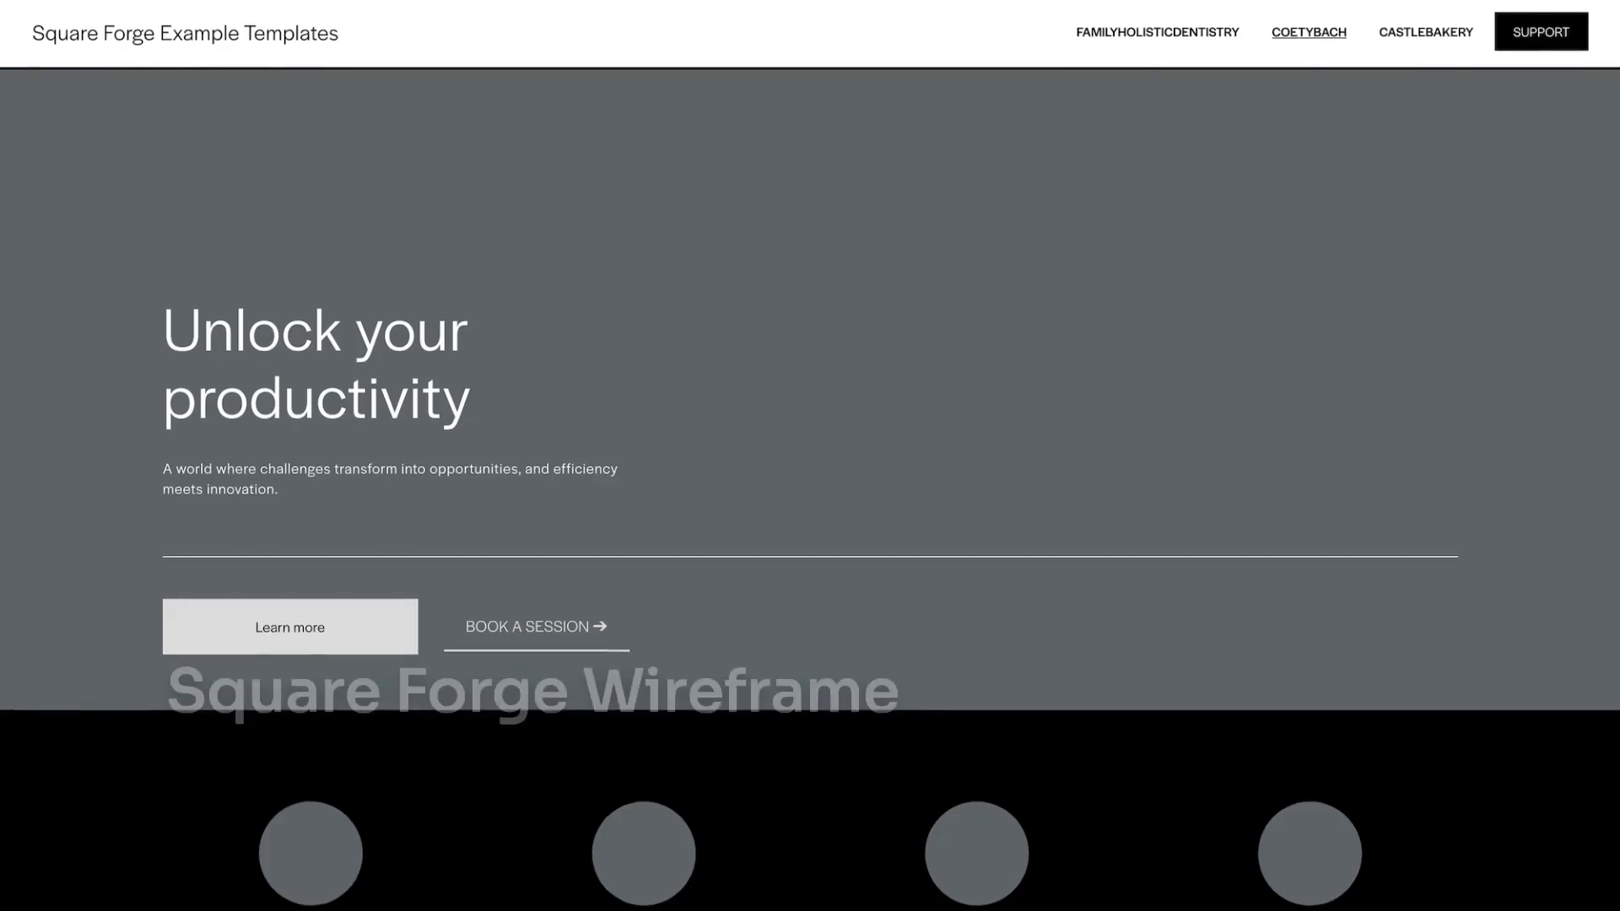
# - Scroll through the Square Forge, Coety Bach and Castle Bakery sites to the Pixelhaze Academy logo
pyautogui.scroll(-6, 810, 456)
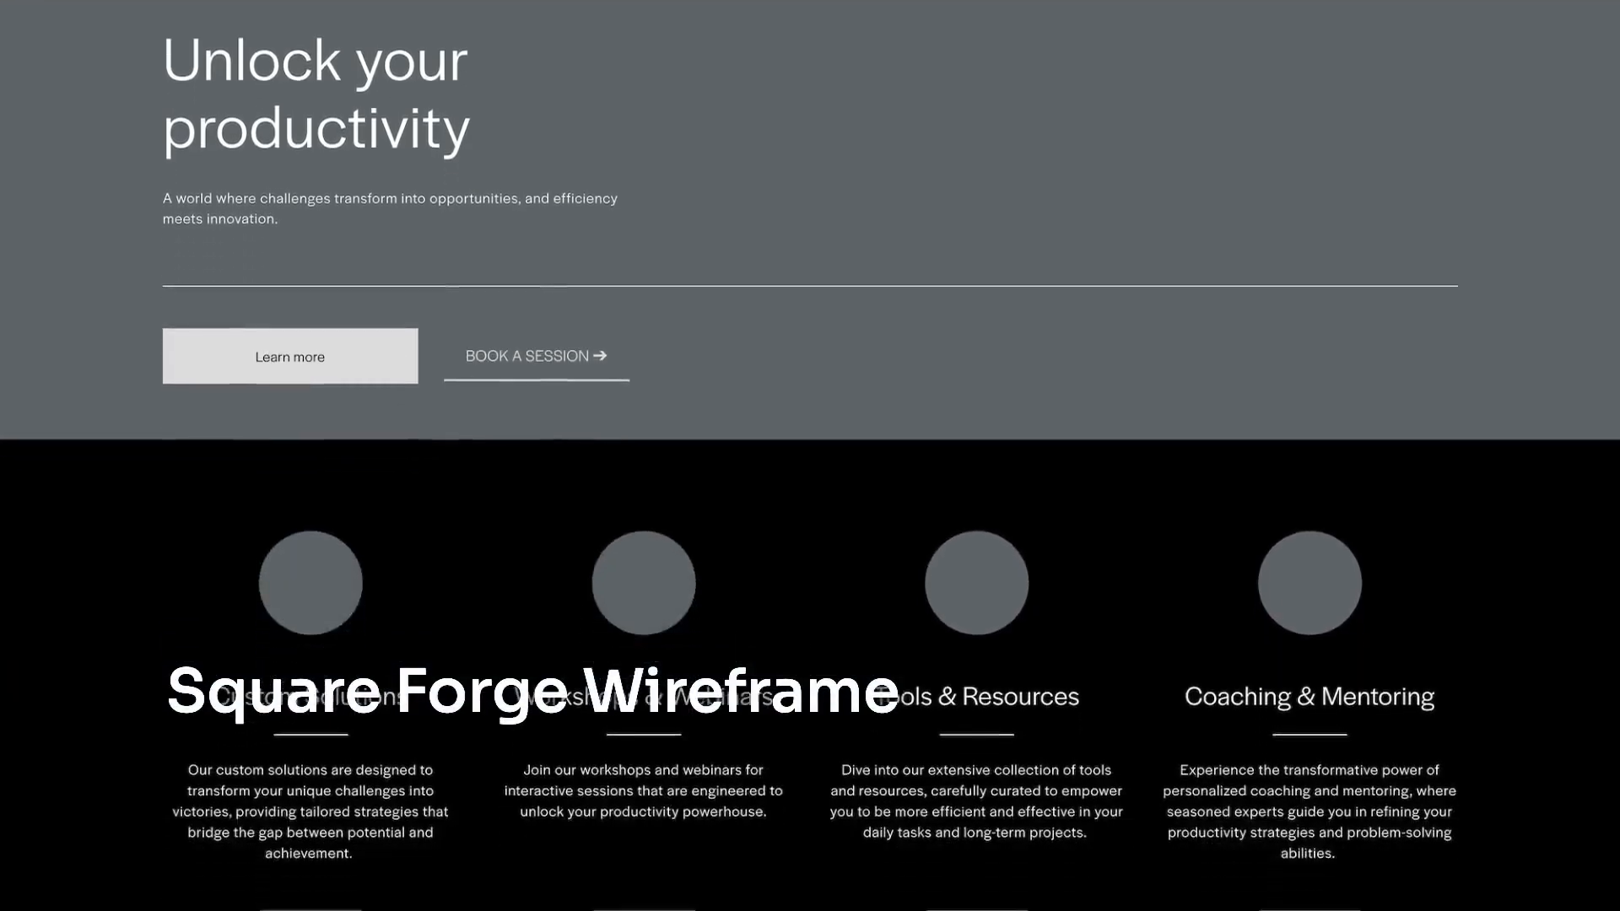
pyautogui.scroll(-20, 810, 456)
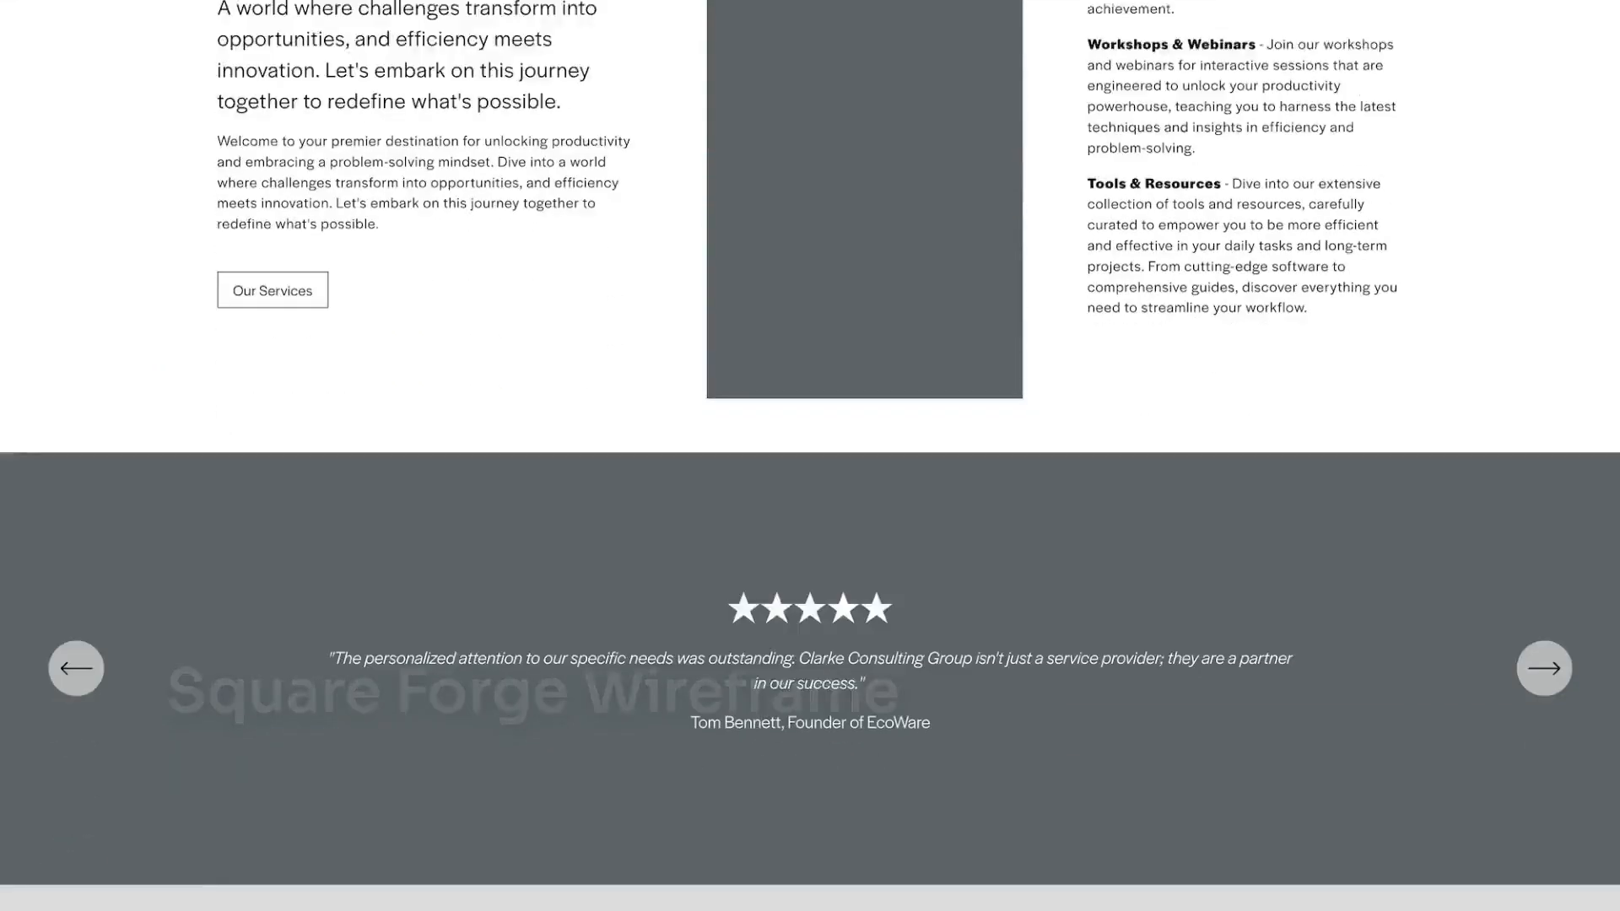
pyautogui.scroll(-10, 810, 455)
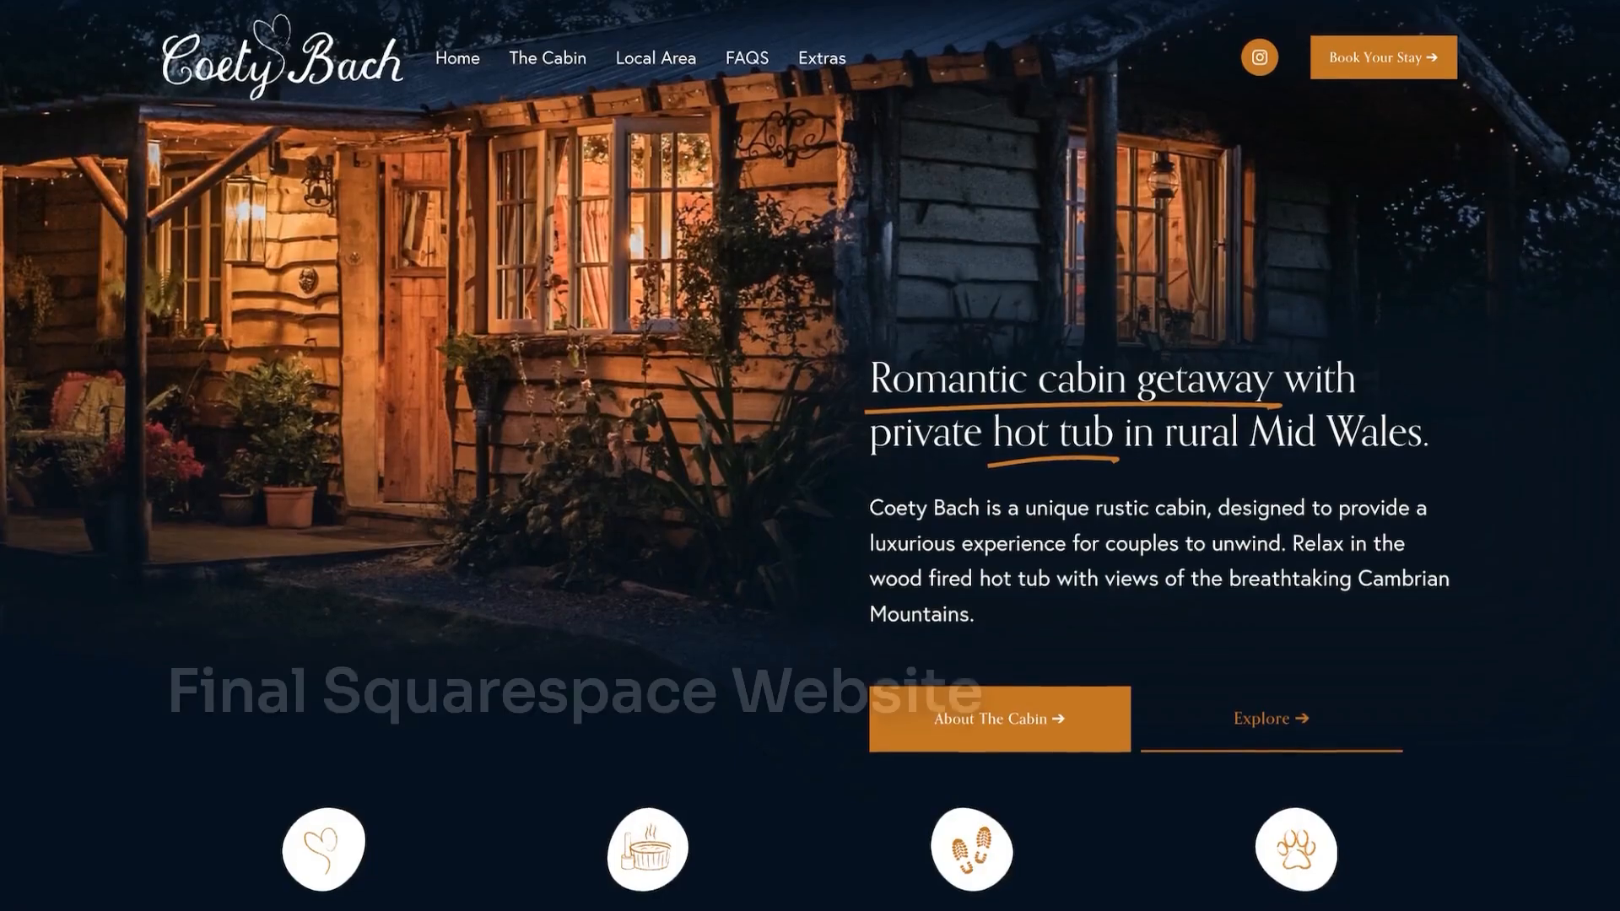
pyautogui.scroll(-7, 809, 455)
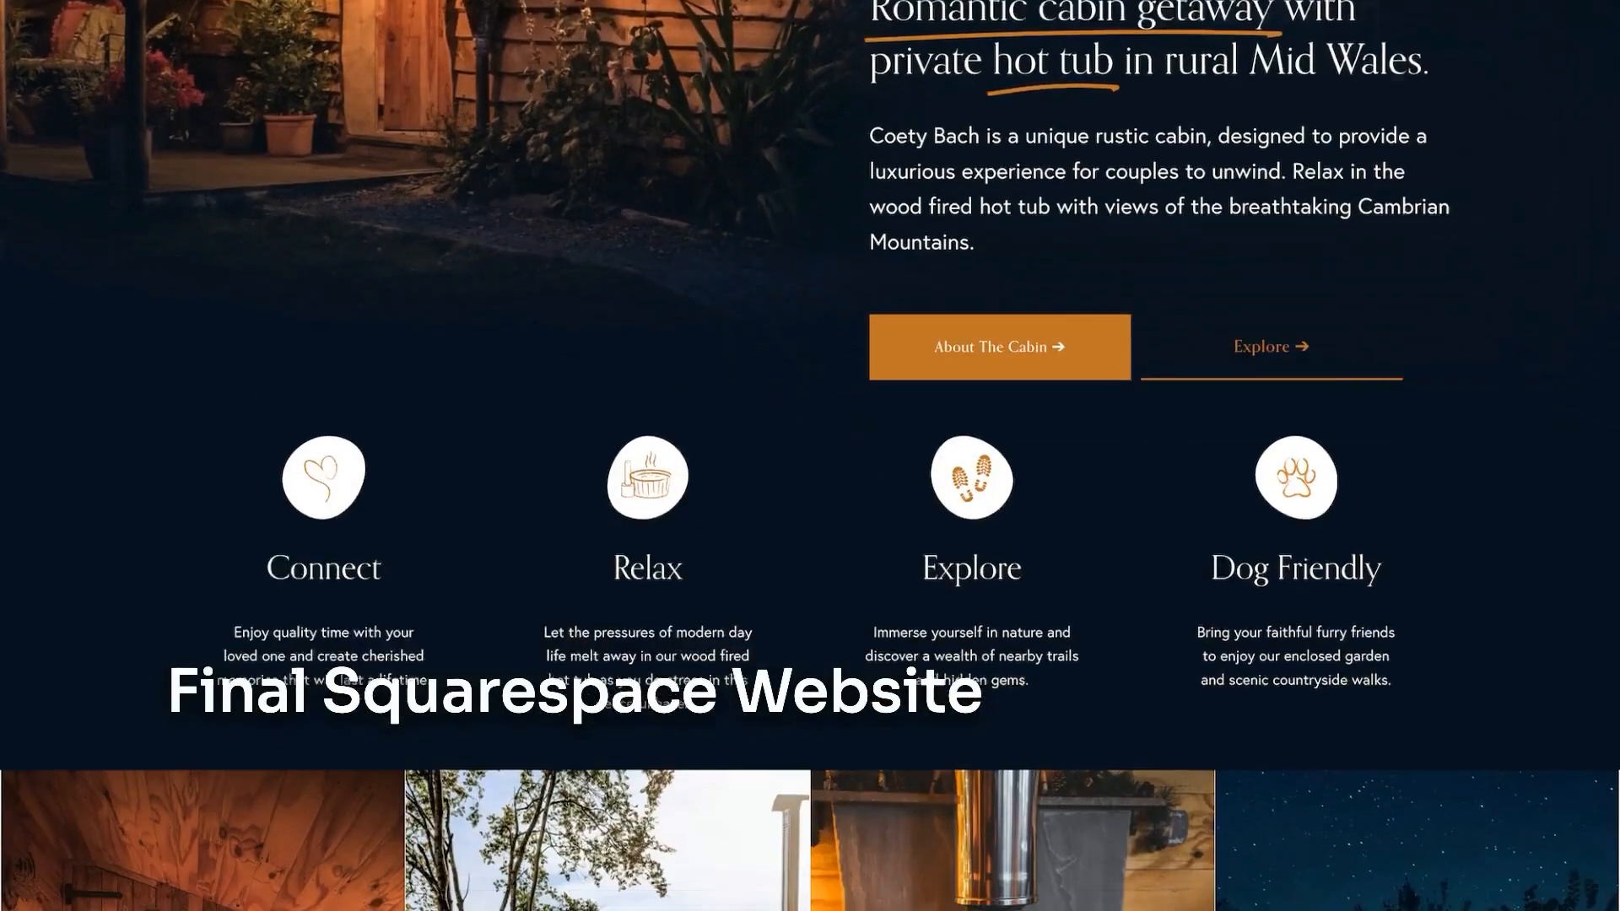
pyautogui.scroll(-20, 810, 455)
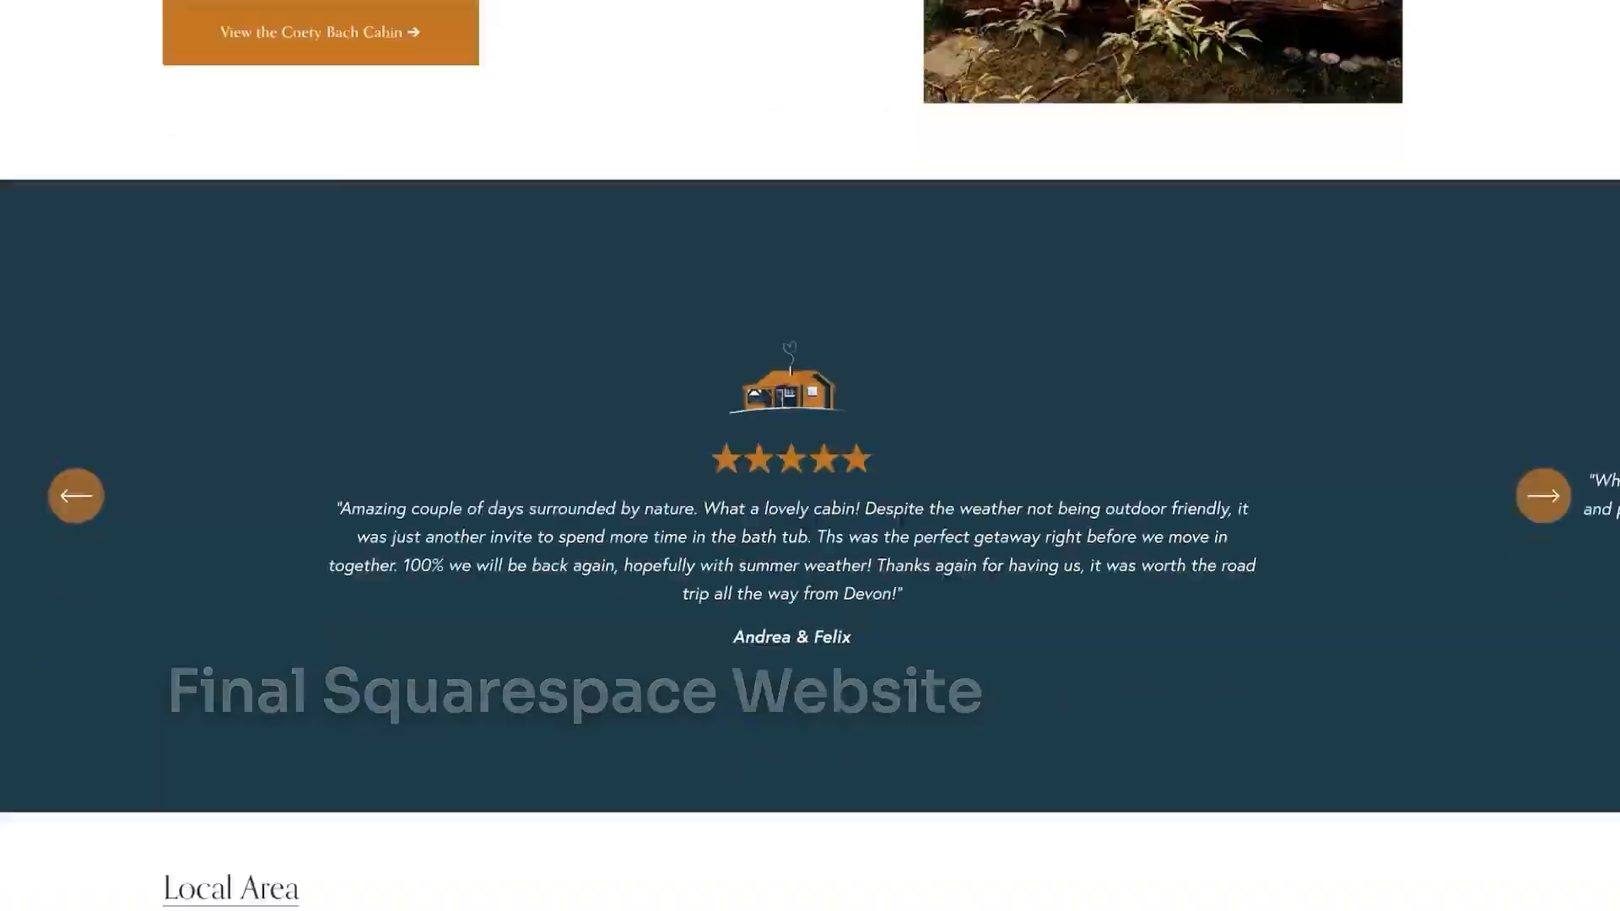
pyautogui.scroll(-8, 810, 456)
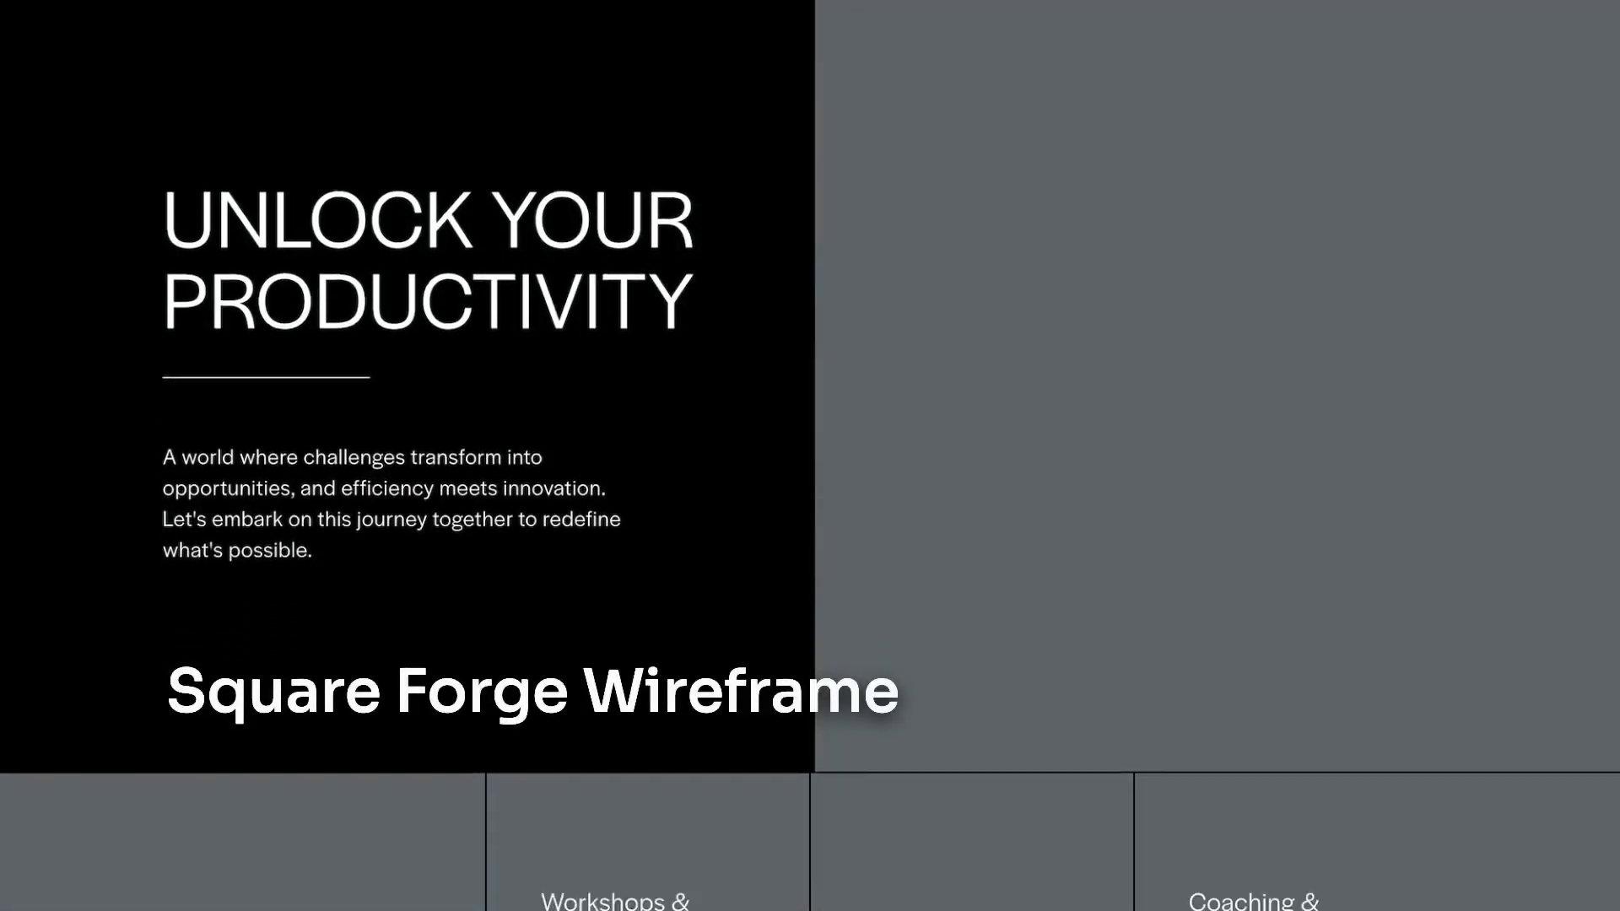
pyautogui.scroll(-13, 810, 455)
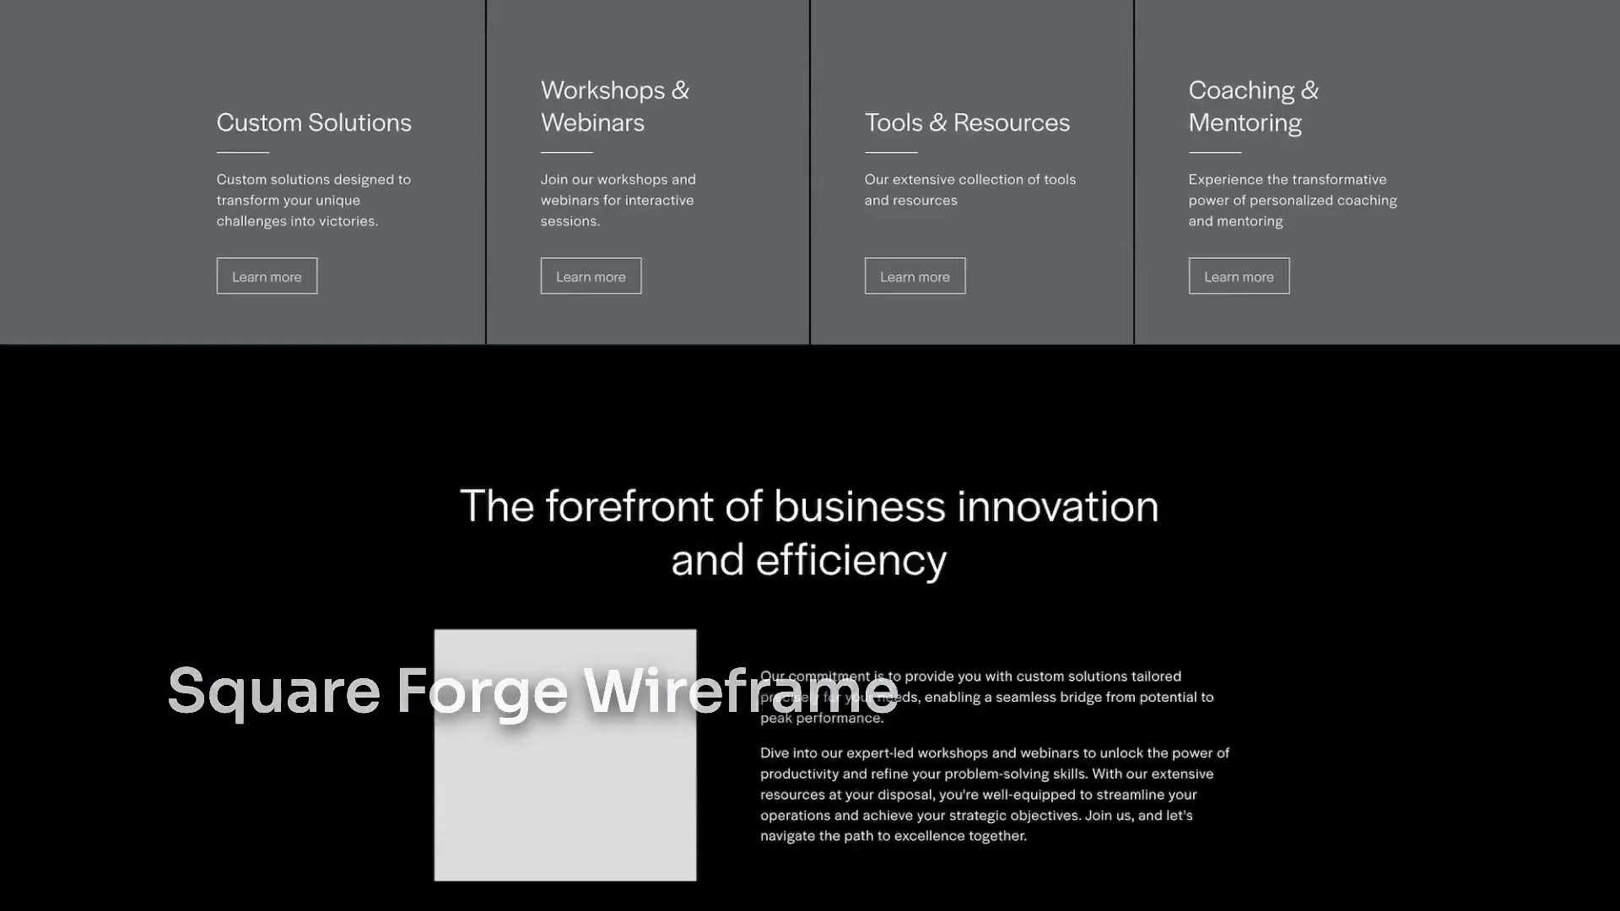
pyautogui.scroll(-7, 810, 455)
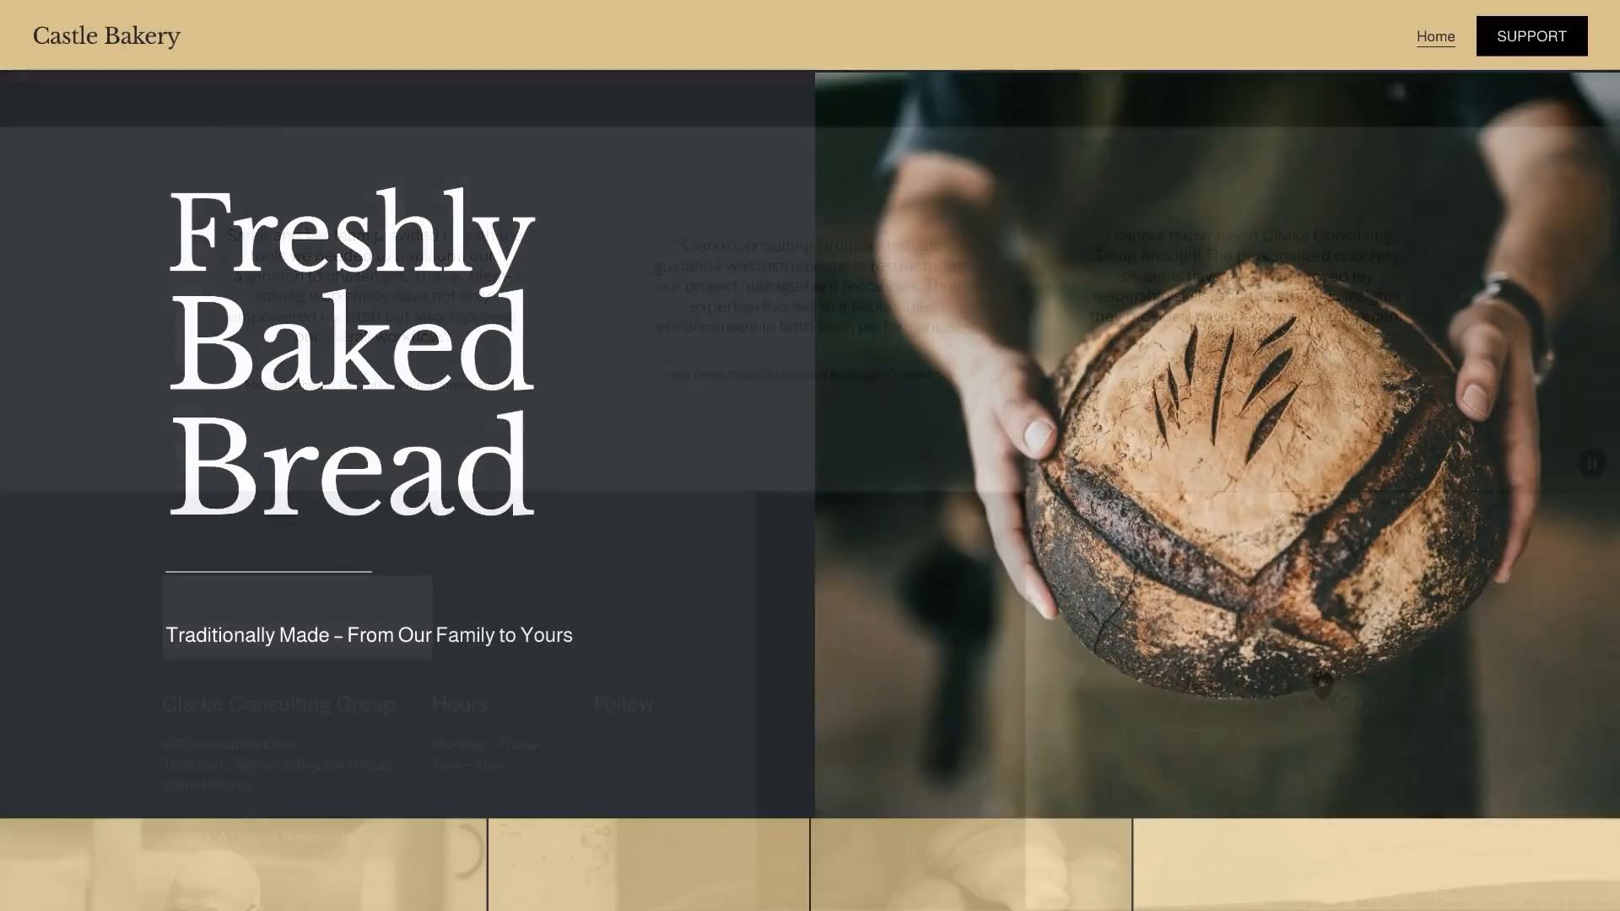
pyautogui.scroll(-3, 810, 455)
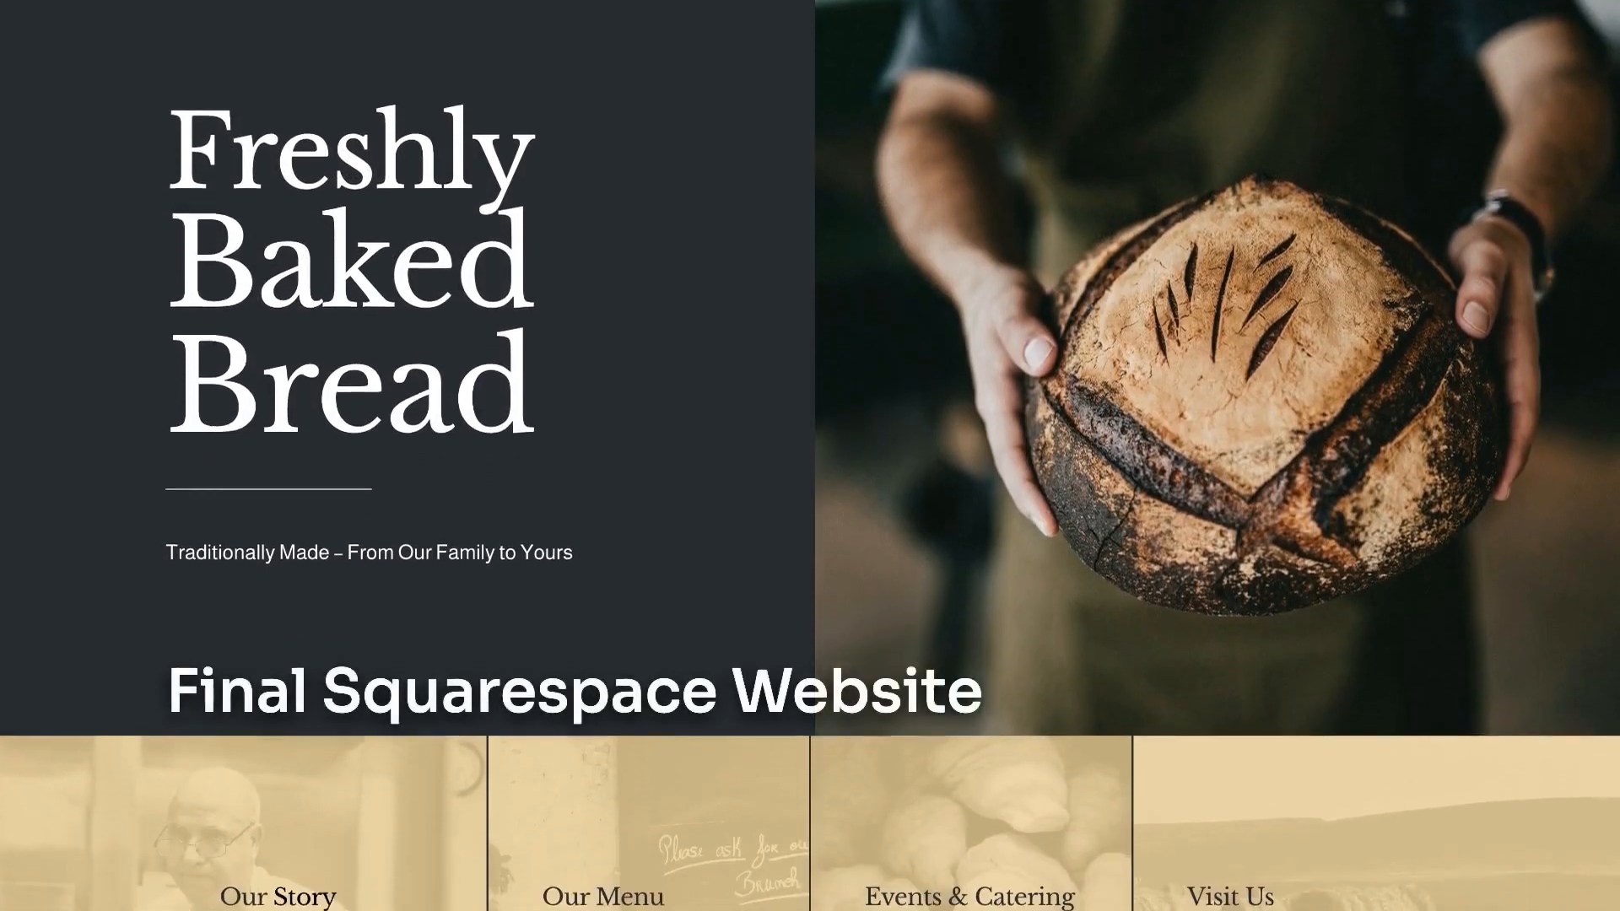
pyautogui.scroll(-13, 810, 455)
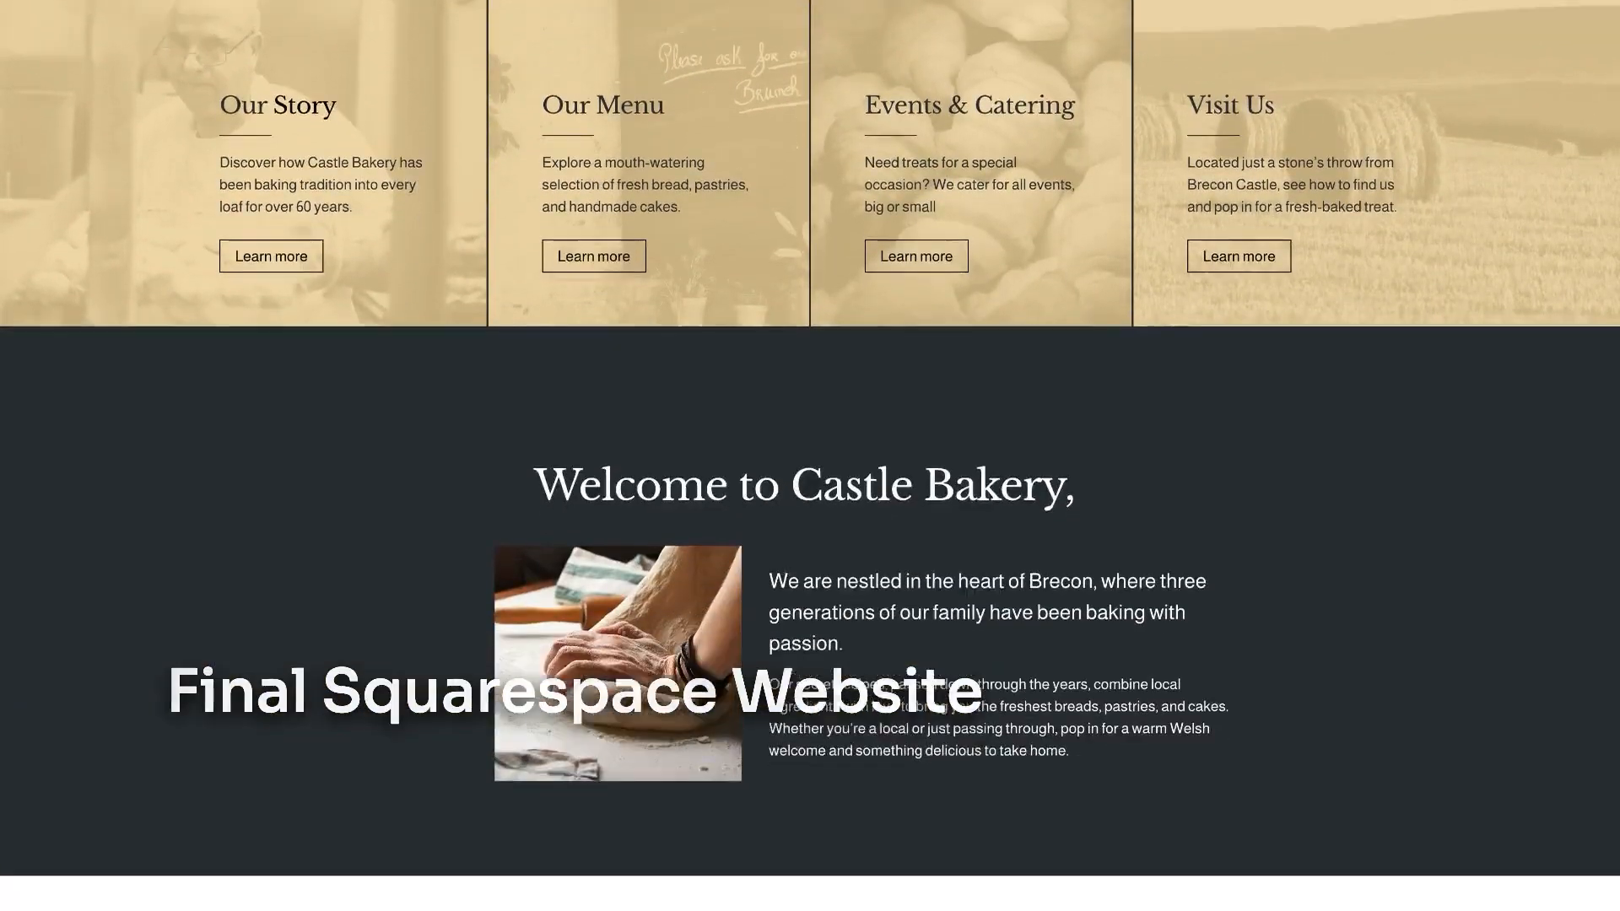
pyautogui.scroll(-11, 809, 455)
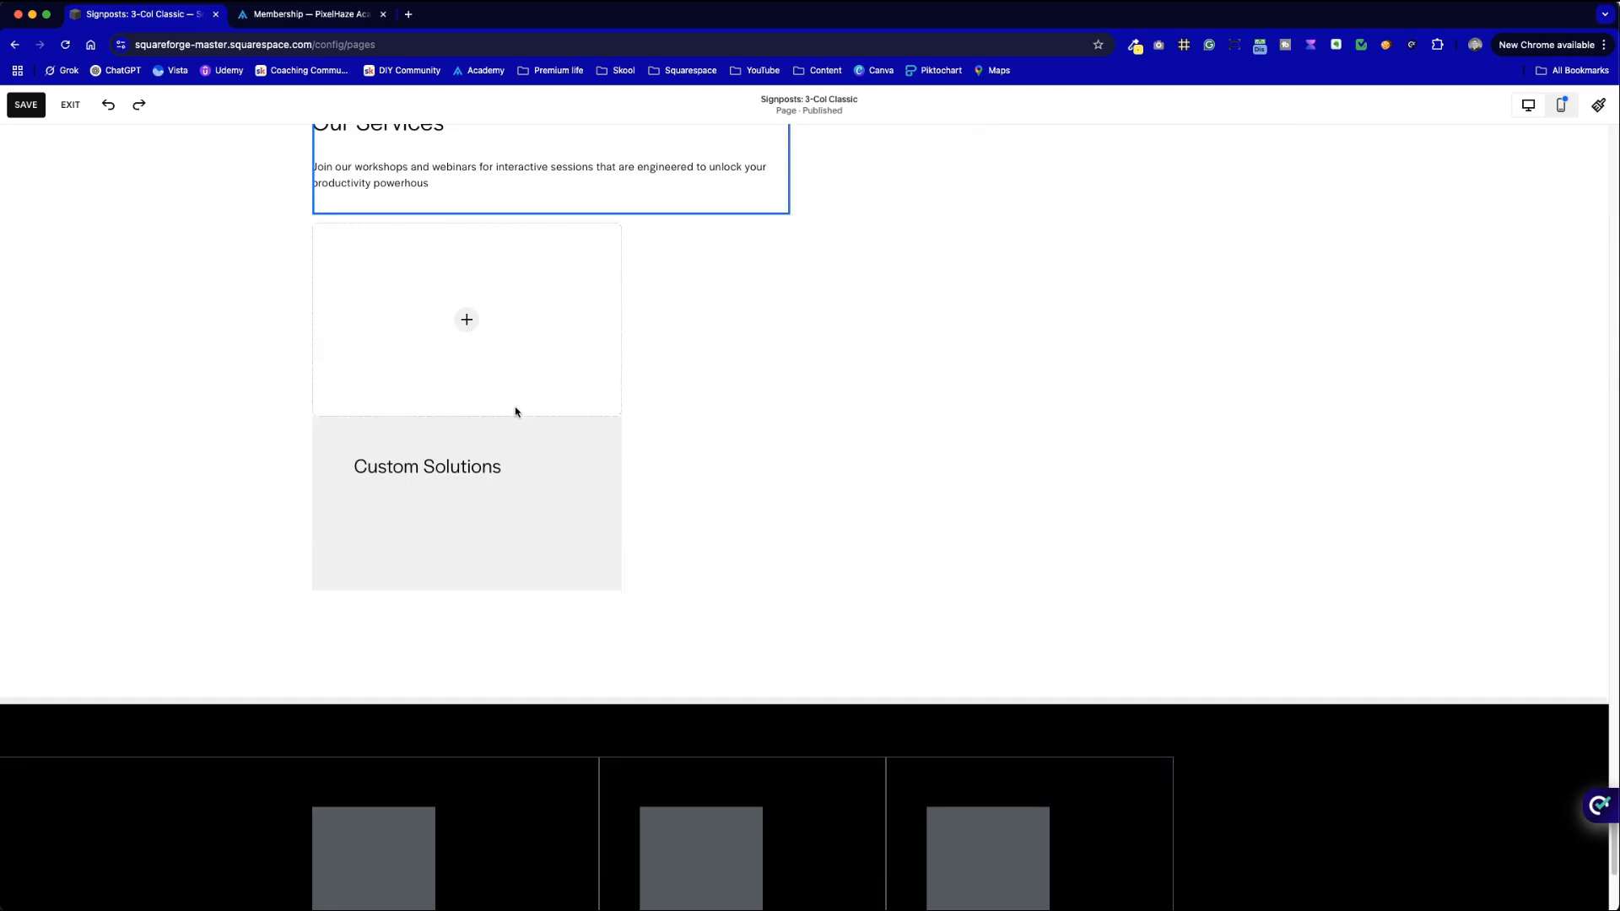
# - Add the description text on the line below the Custom Solutions title
pyautogui.click(513, 408)
pyautogui.click(488, 468)
pyautogui.doubleClick(488, 469)
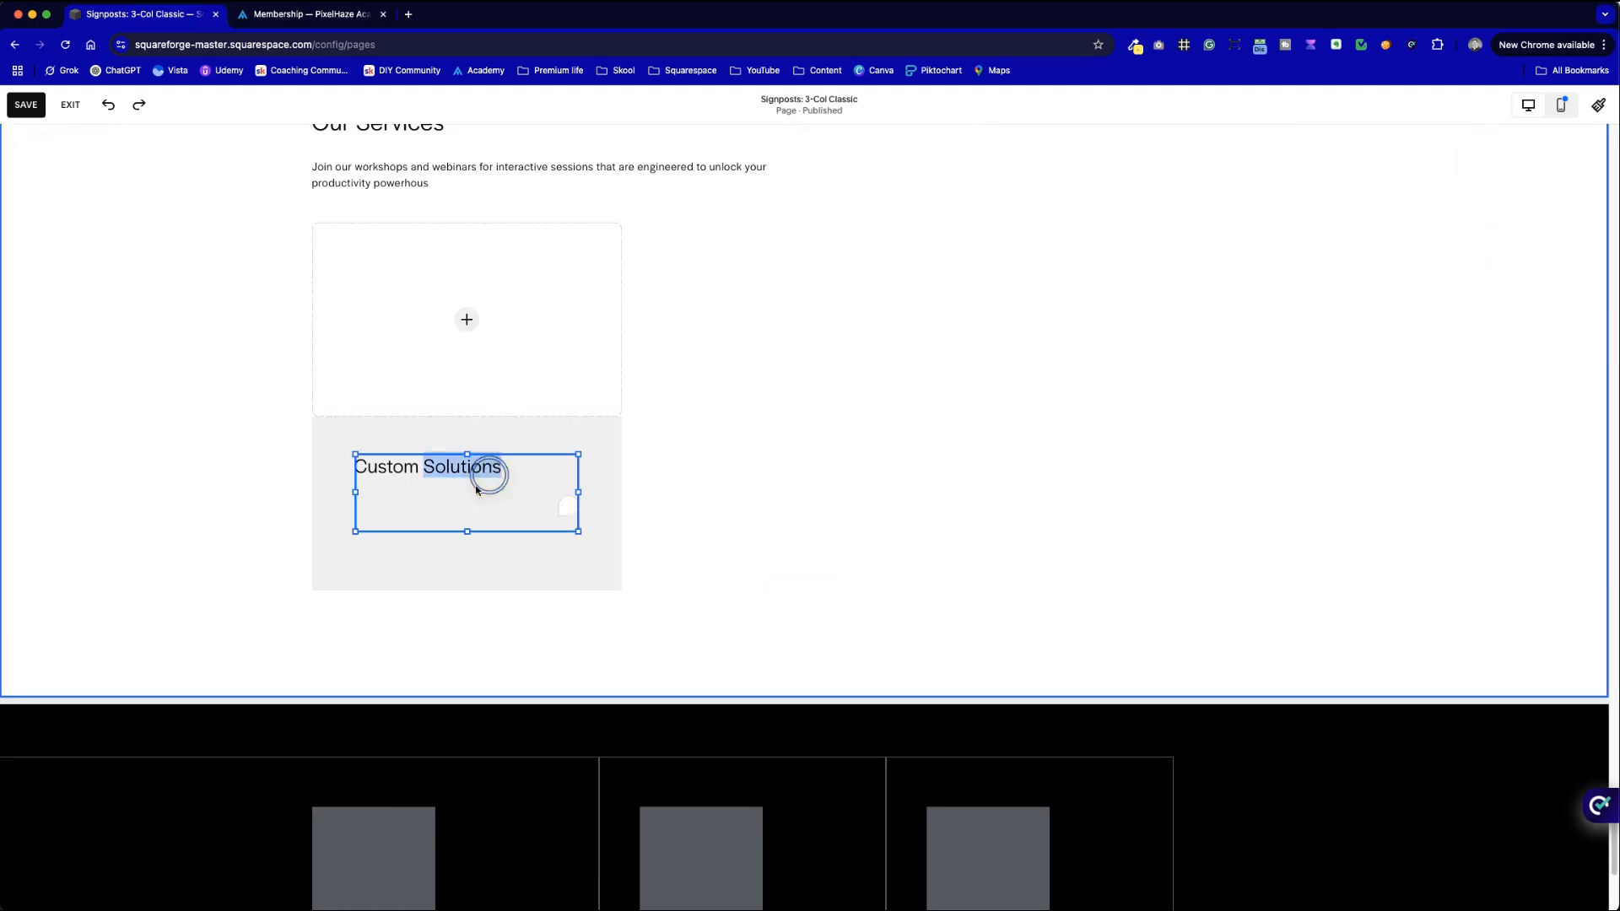
pyautogui.click(458, 501)
pyautogui.click(770, 532)
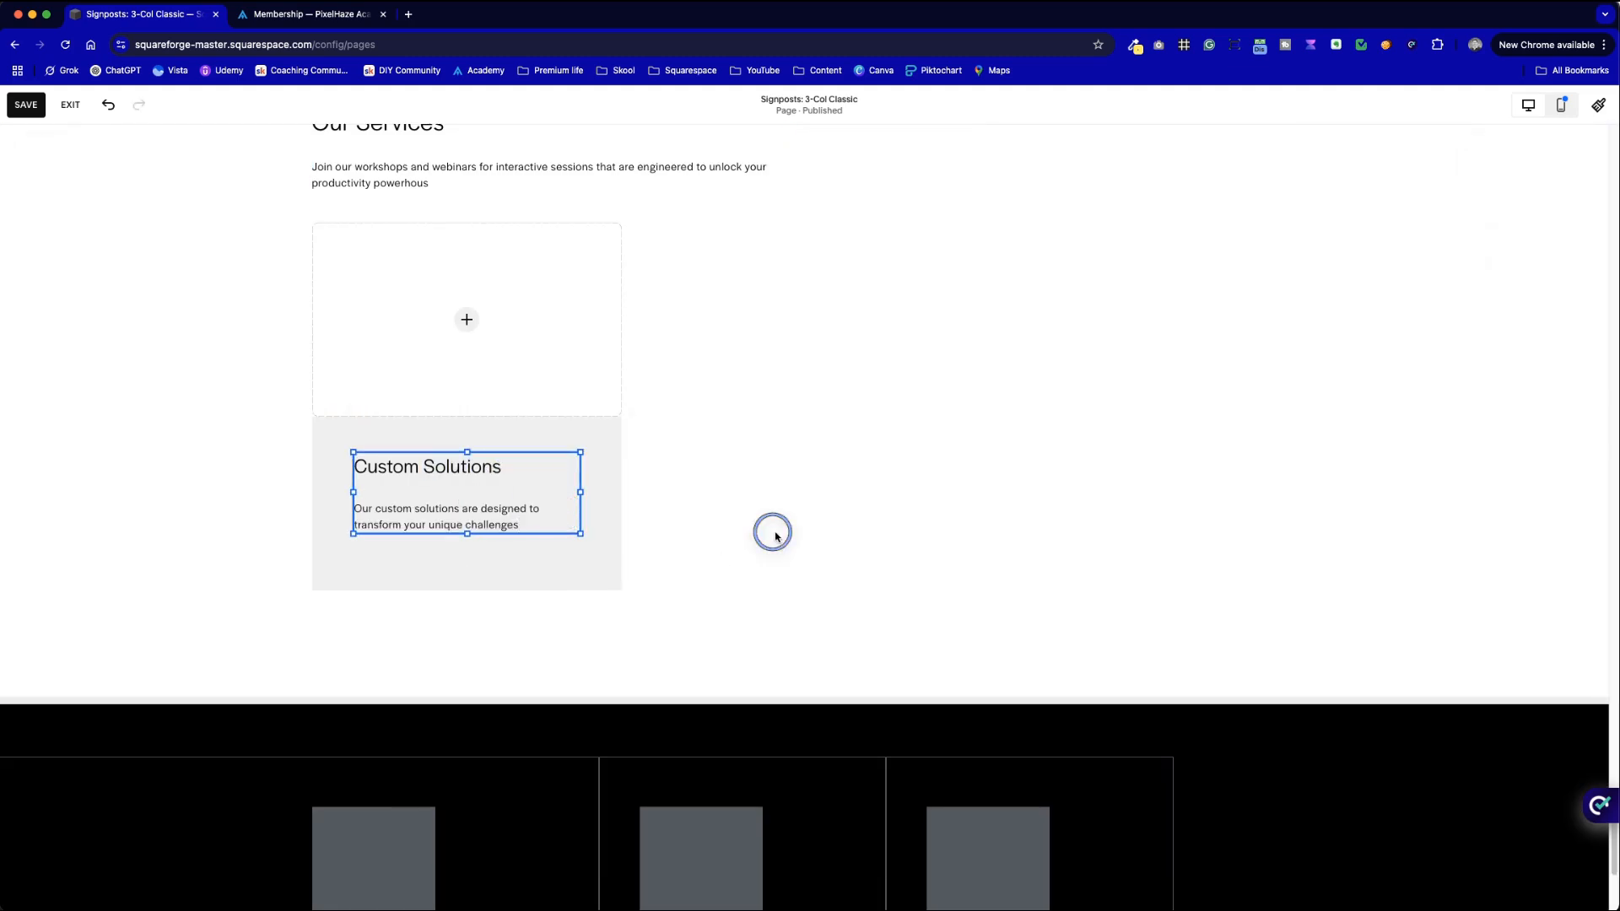
pyautogui.click(535, 518)
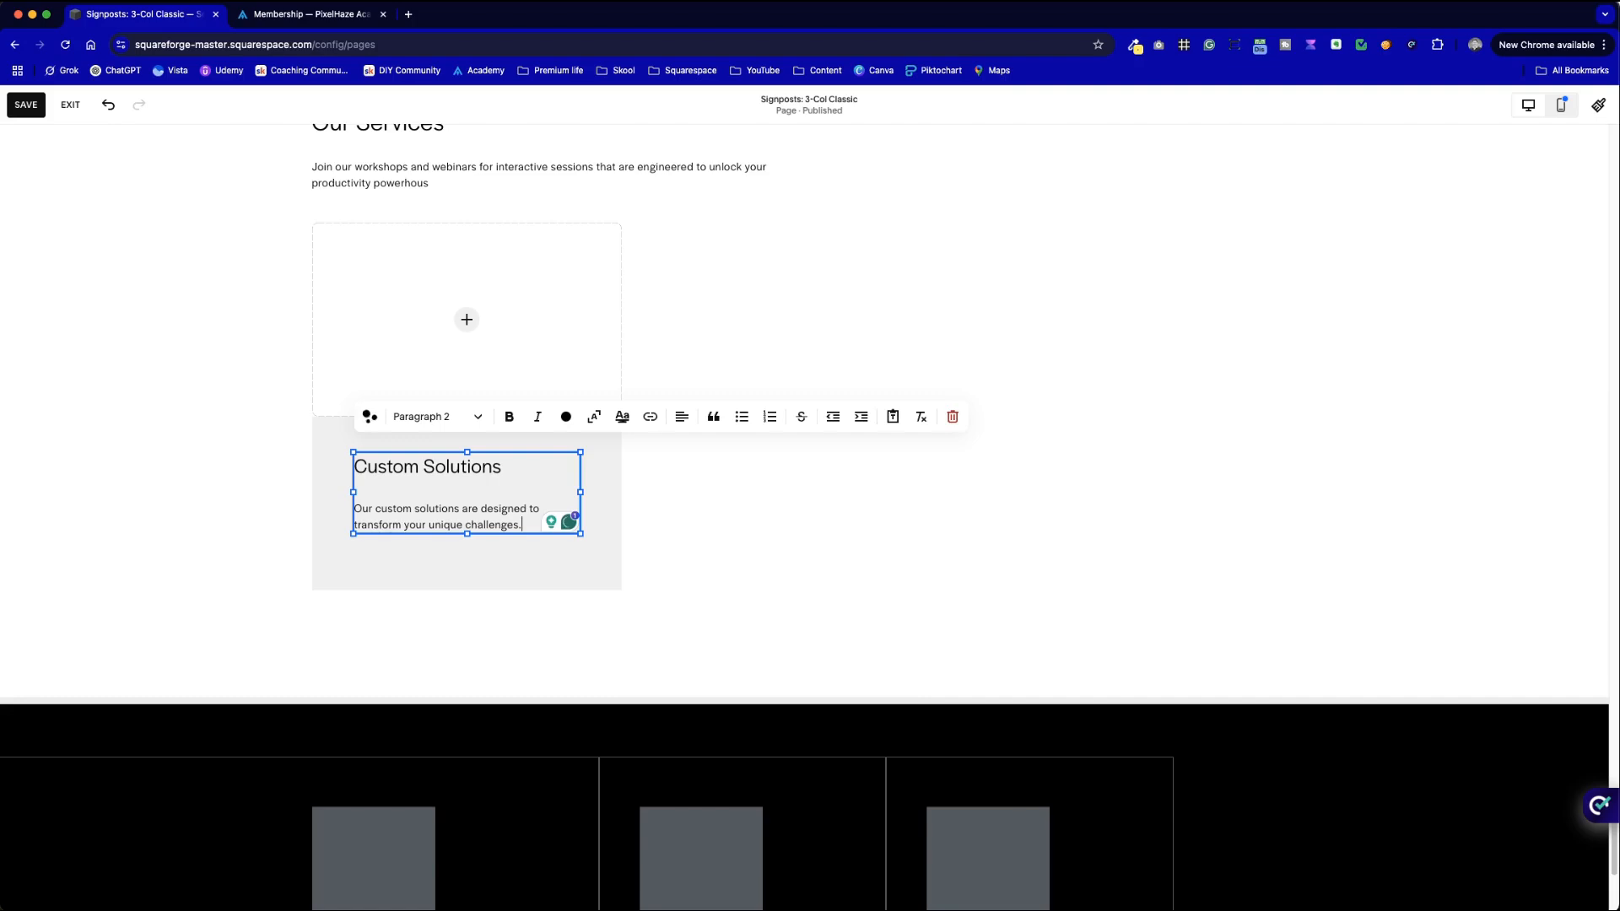
pyautogui.click(721, 512)
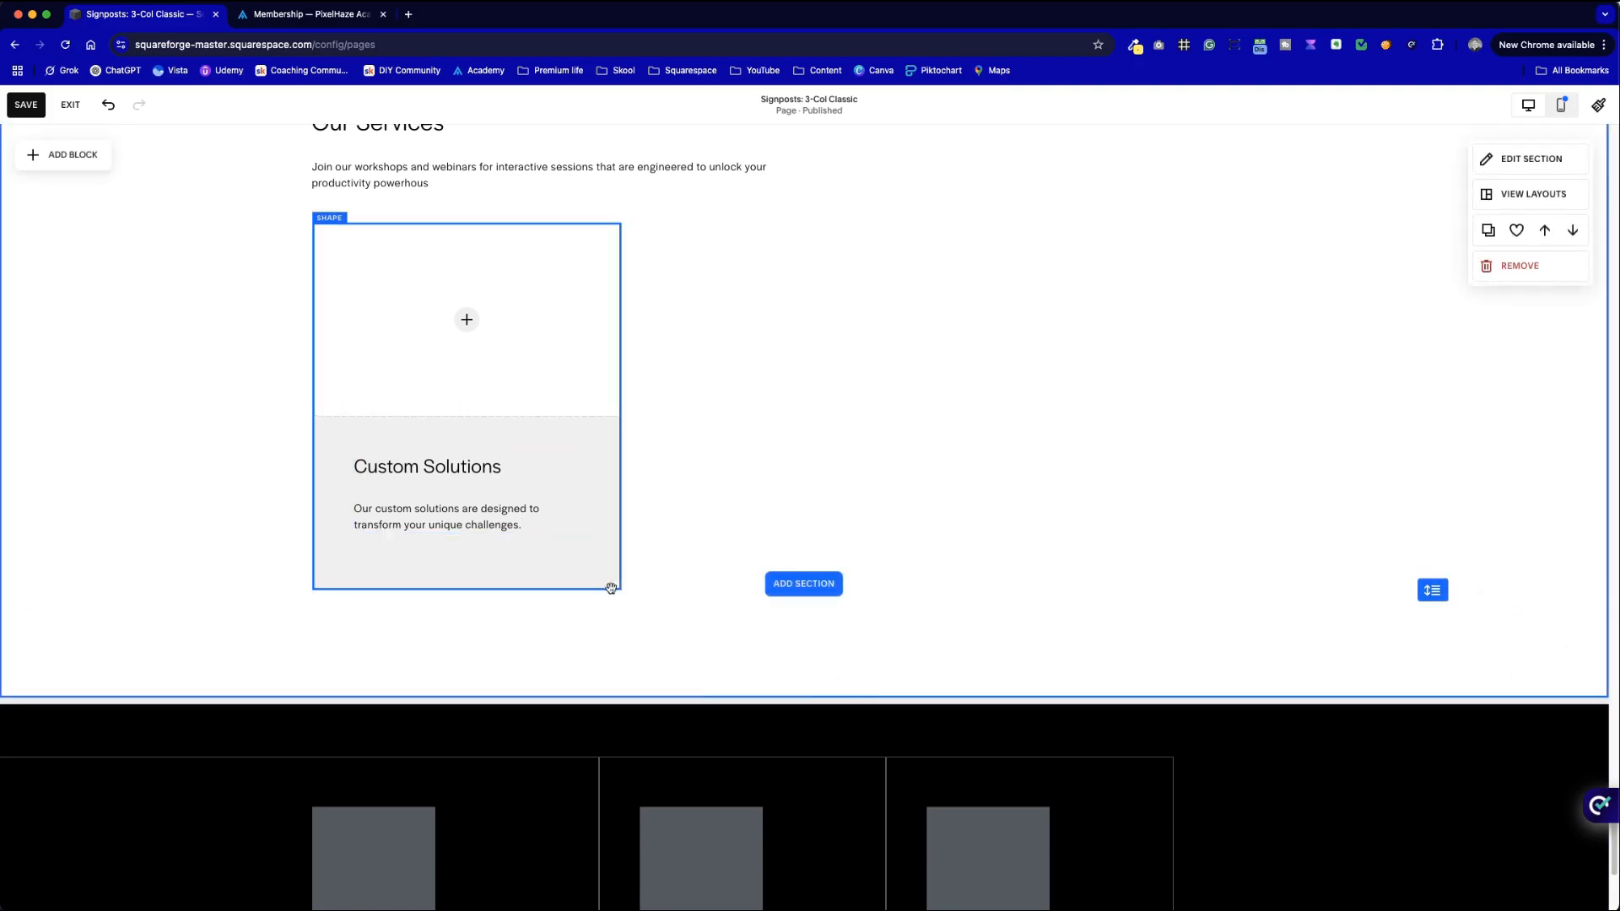
pyautogui.scroll(1, 751, 528)
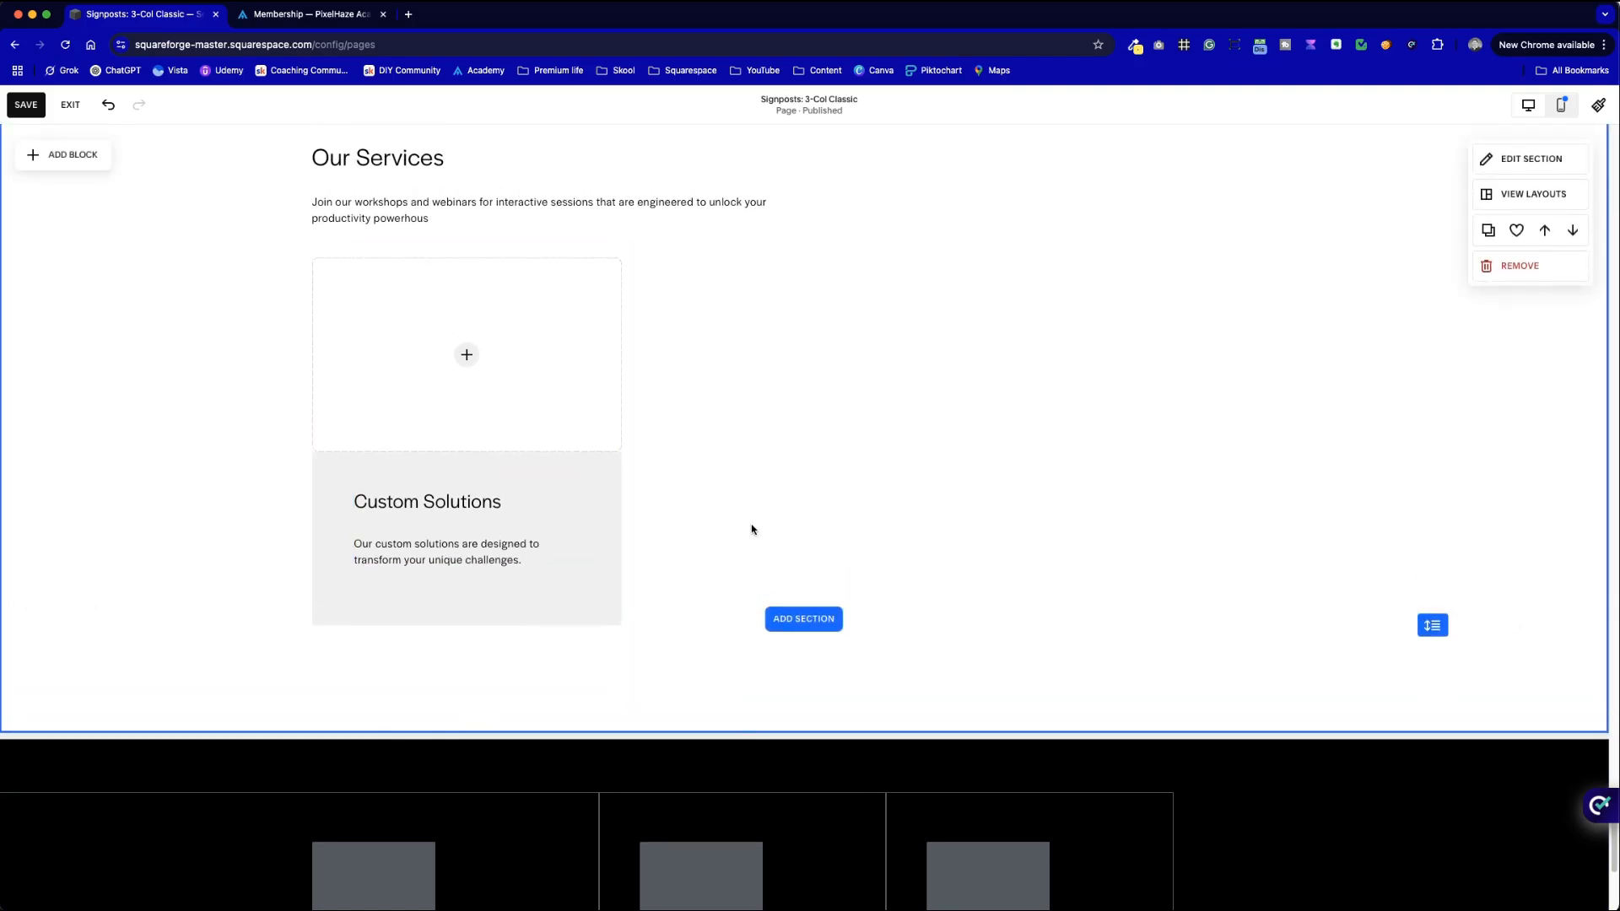
# - Link the Custom Solutions heading, then bring up the Pixelhaze Academy membership page
pyautogui.hotkey('ctrl', 'Tab')
pyautogui.hotkey('ctrl', 'shift', 'Tab')
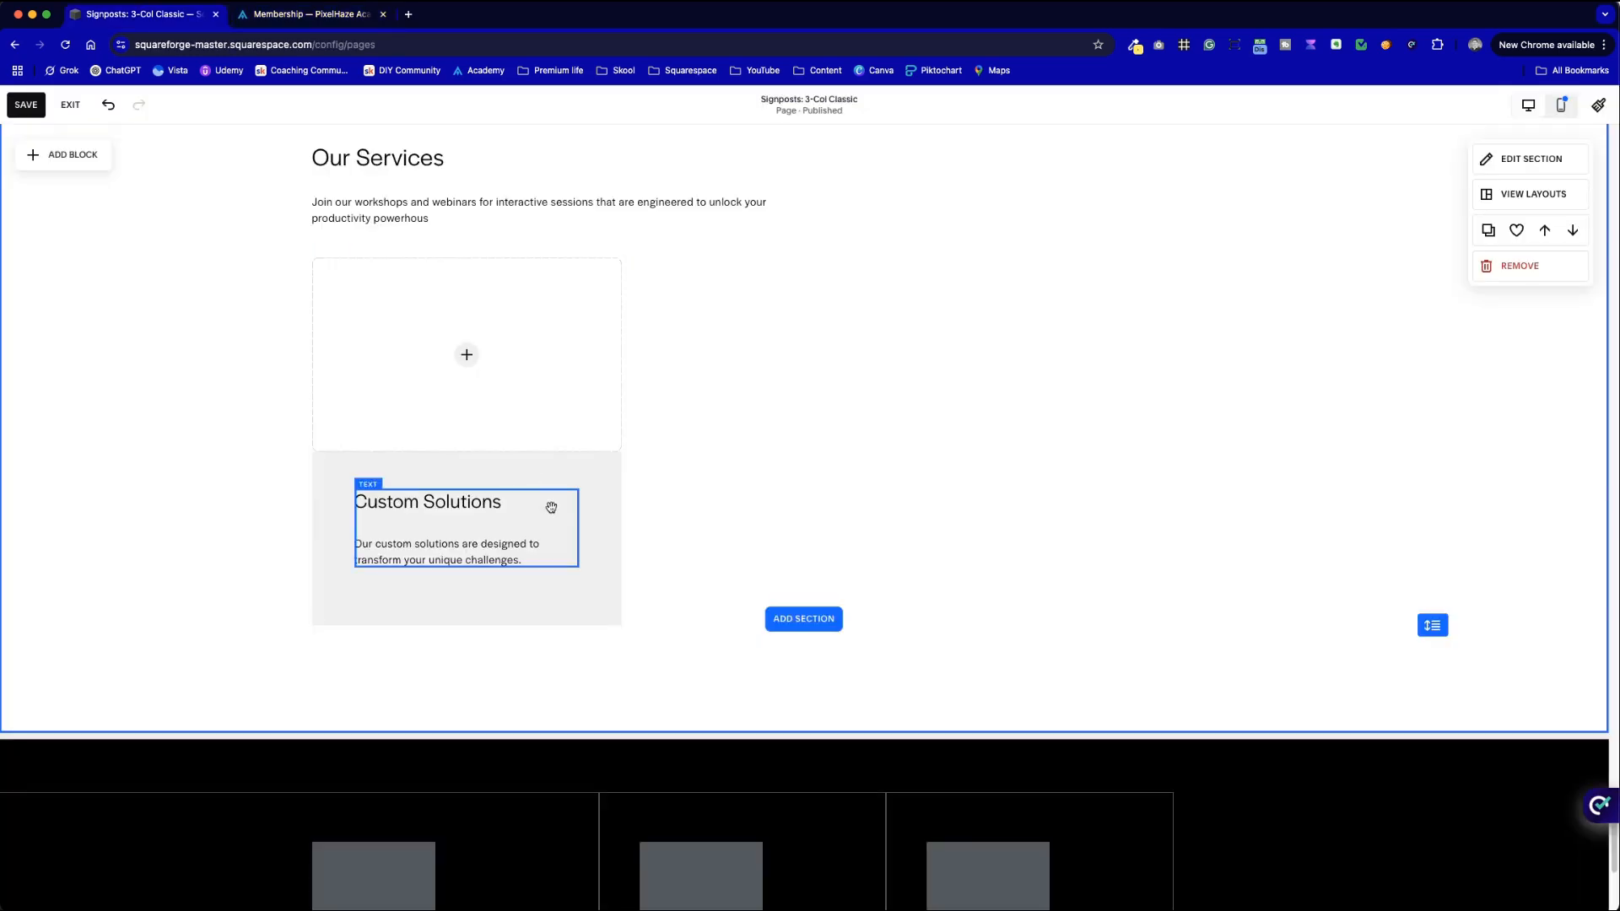
pyautogui.click(498, 503)
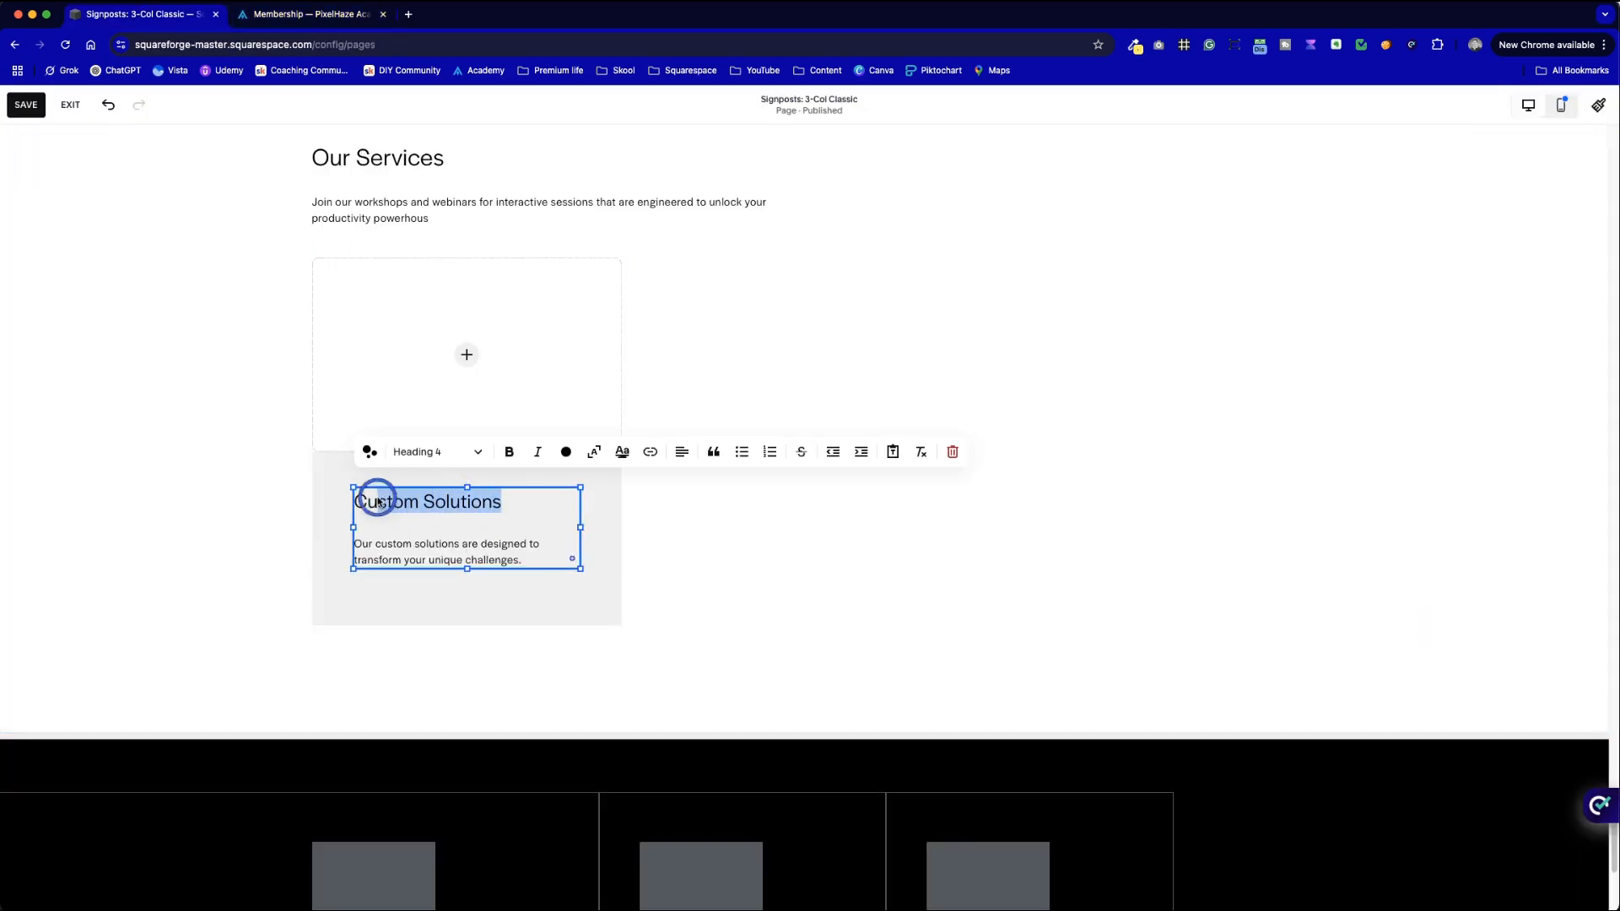
pyautogui.click(641, 453)
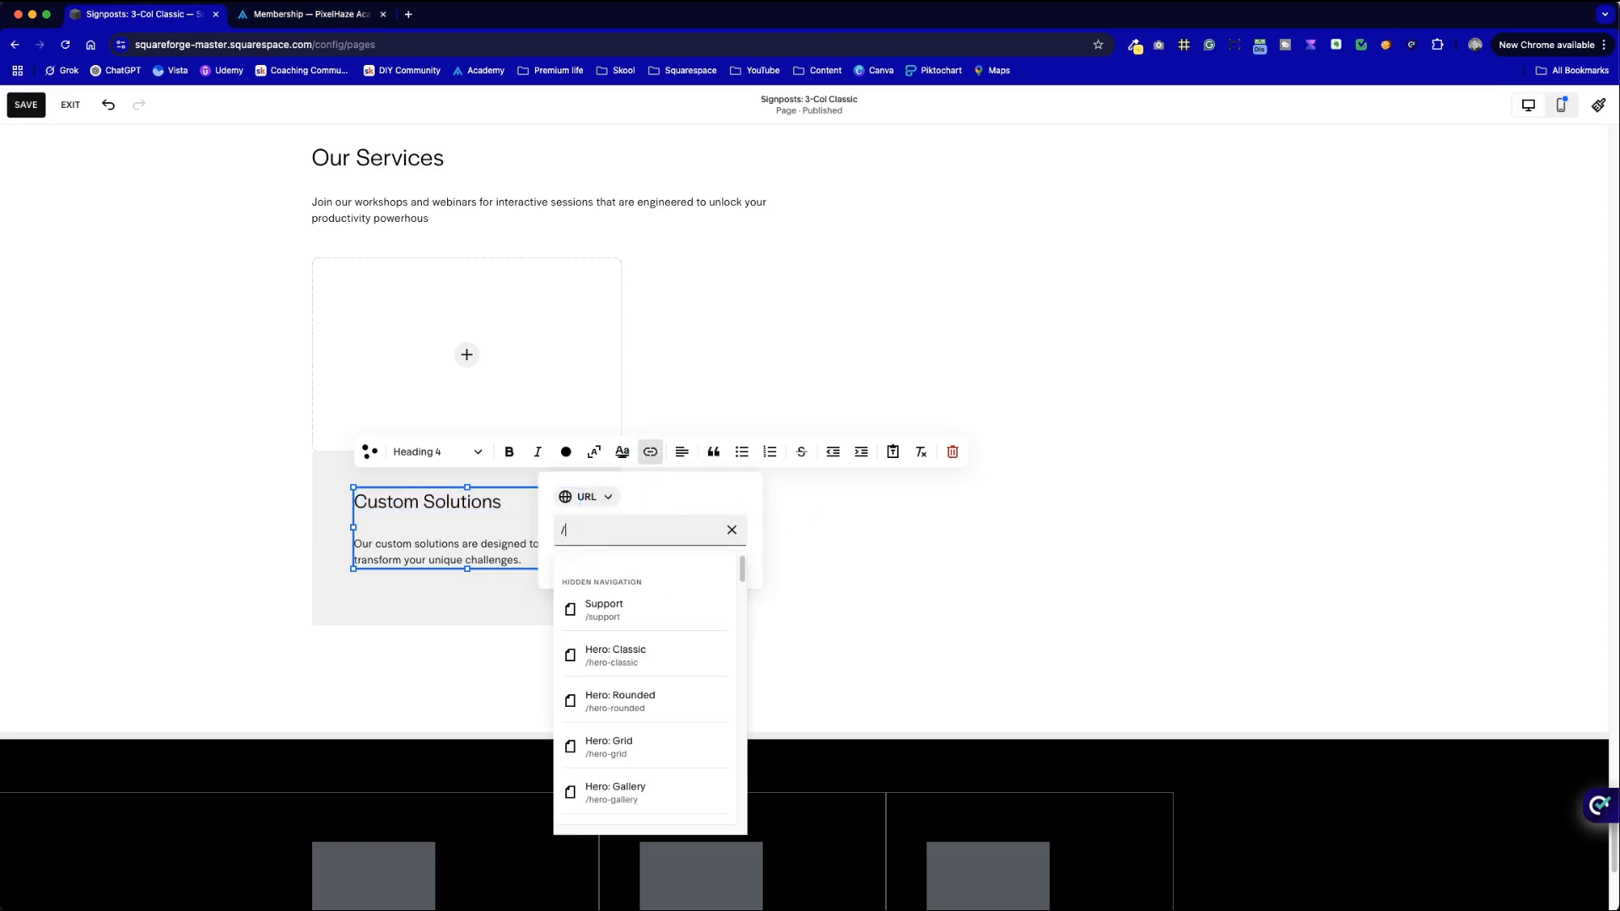
pyautogui.click(786, 519)
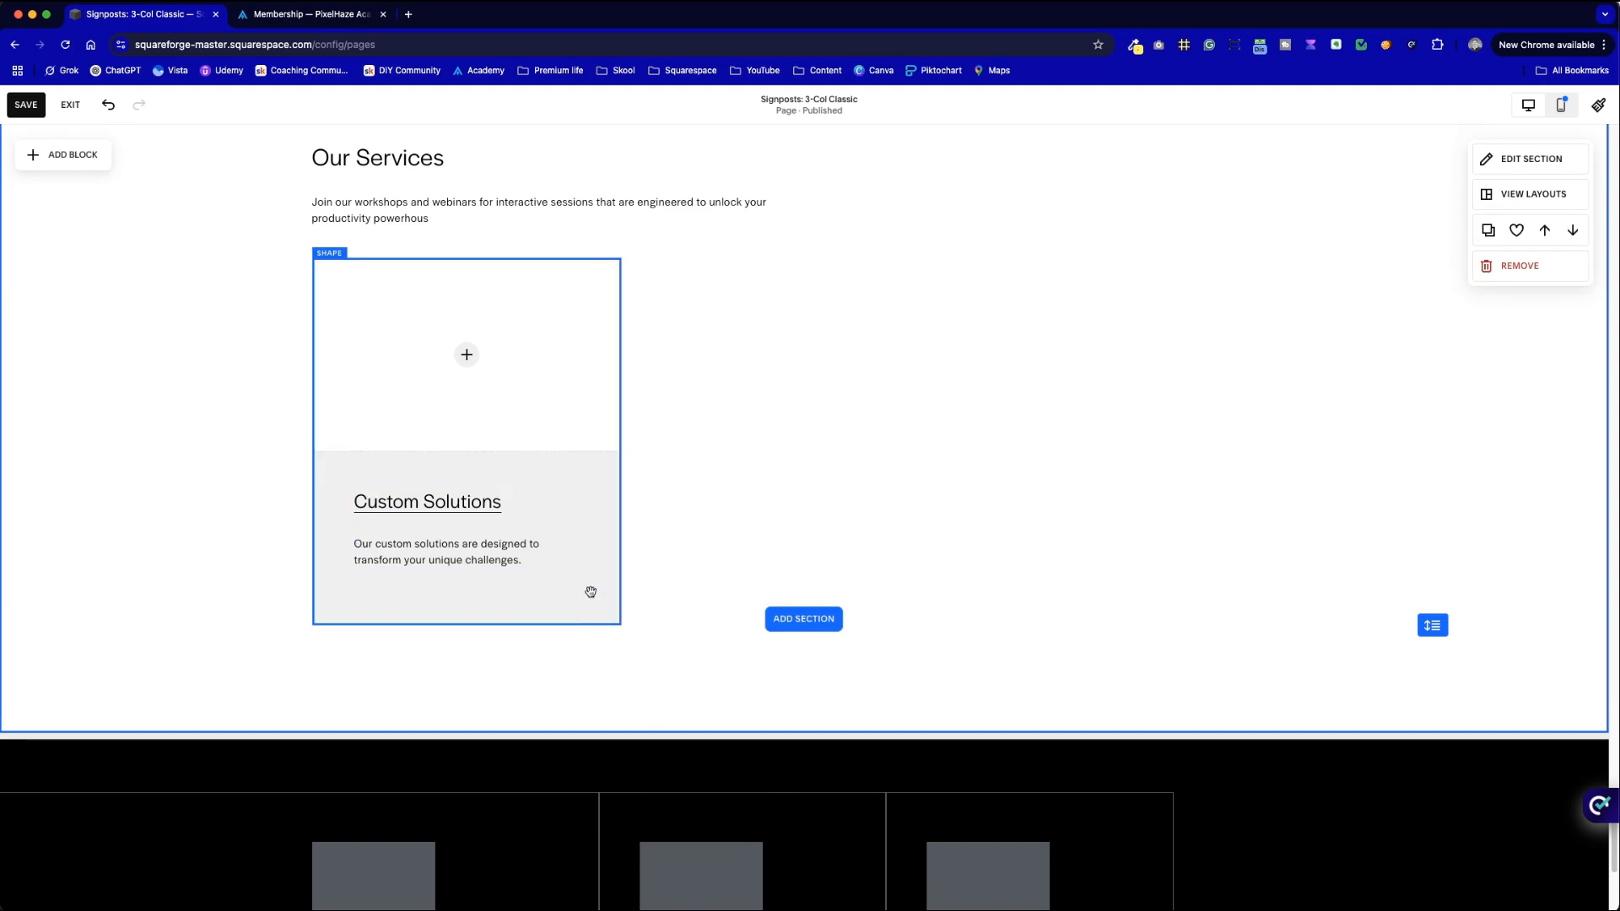
pyautogui.hotkey('ctrl', 'Tab')
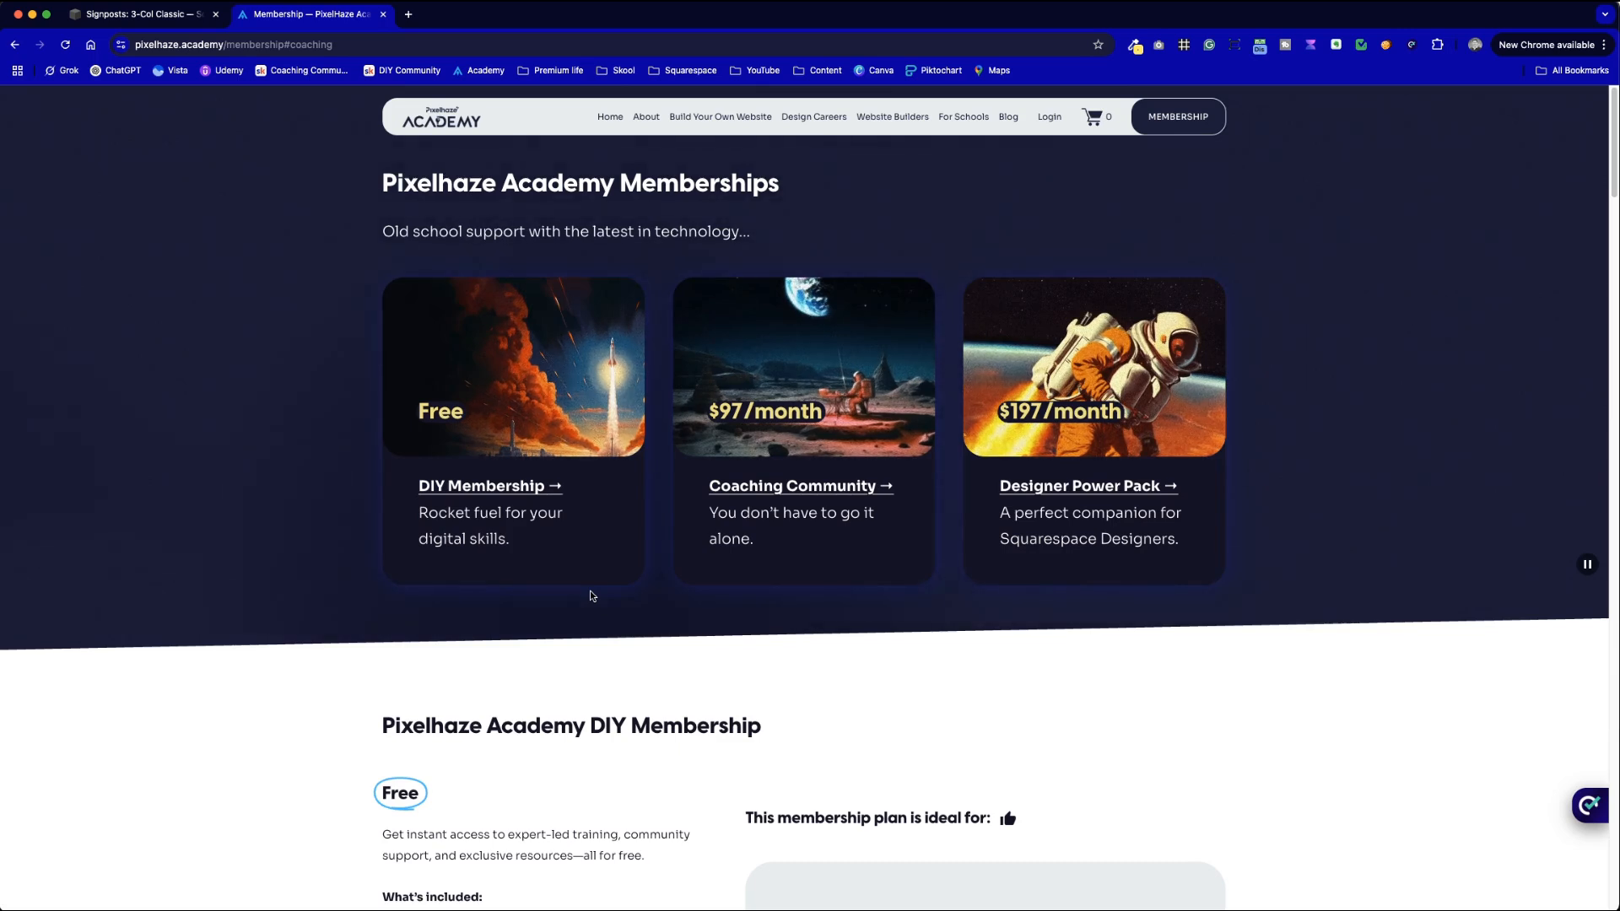
# - Copy the arrow after 'DIY Membership' and return to the Custom Solutions heading in Squarespace
pyautogui.moveTo(624, 488); pyautogui.dragTo(550, 491)
pyautogui.click(376, 492)
pyautogui.moveTo(410, 491); pyautogui.dragTo(557, 490)
pyautogui.hotkey('ctrl', 'Tab')
pyautogui.click(506, 500)
# - Paste the arrow after Custom Solutions and make the whole heading black
pyautogui.click(506, 500)
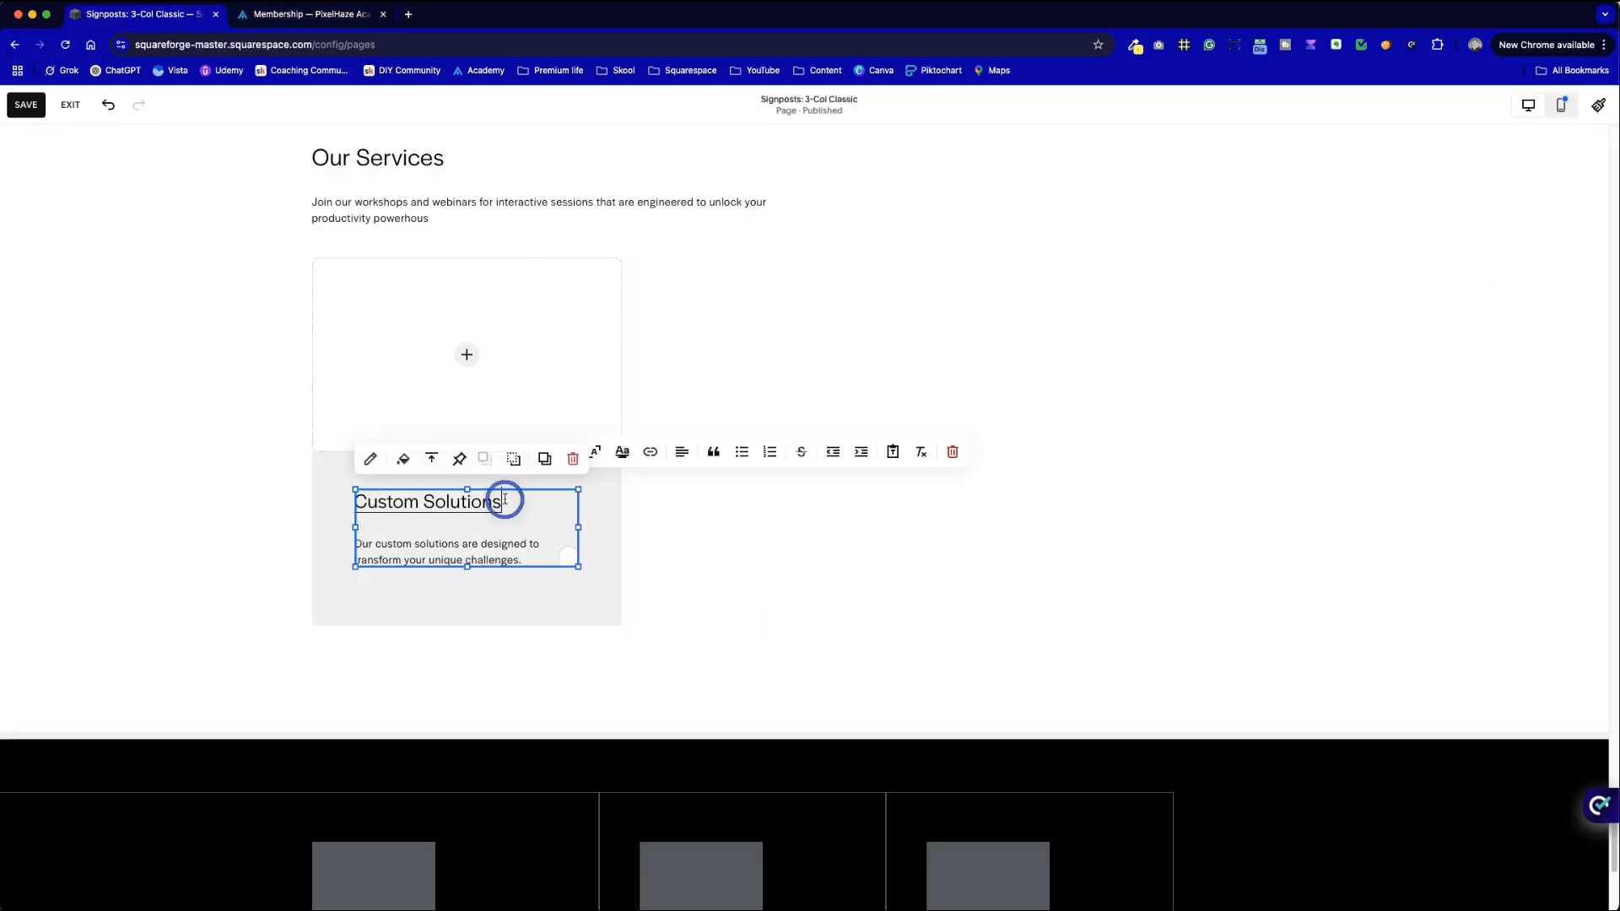
pyautogui.write('→')
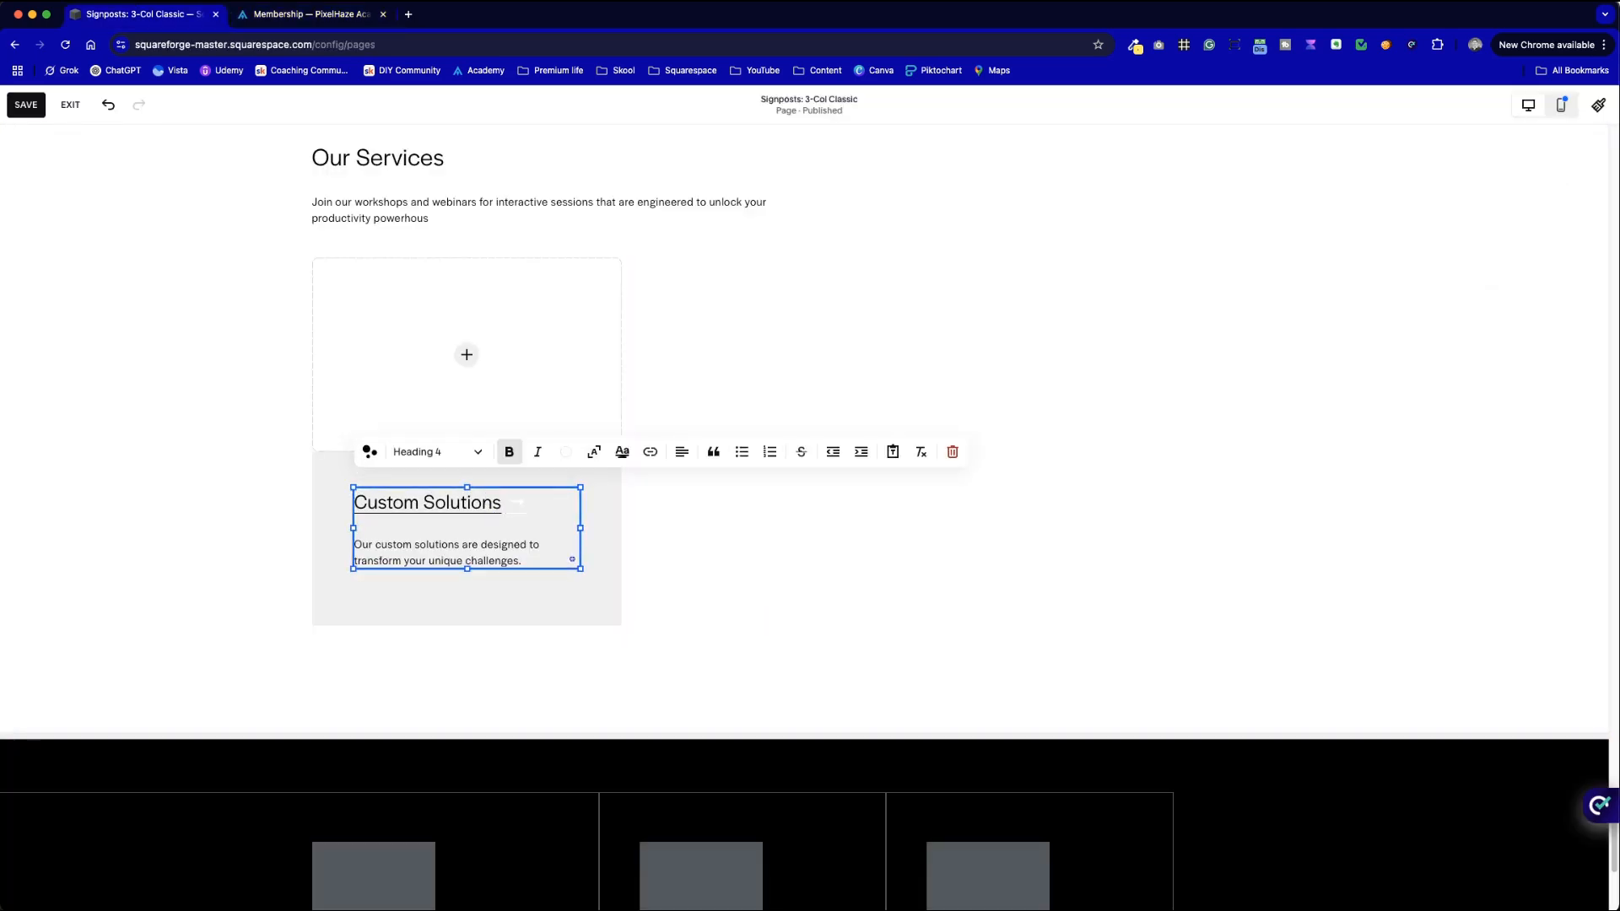
pyautogui.moveTo(526, 506); pyautogui.dragTo(352, 500)
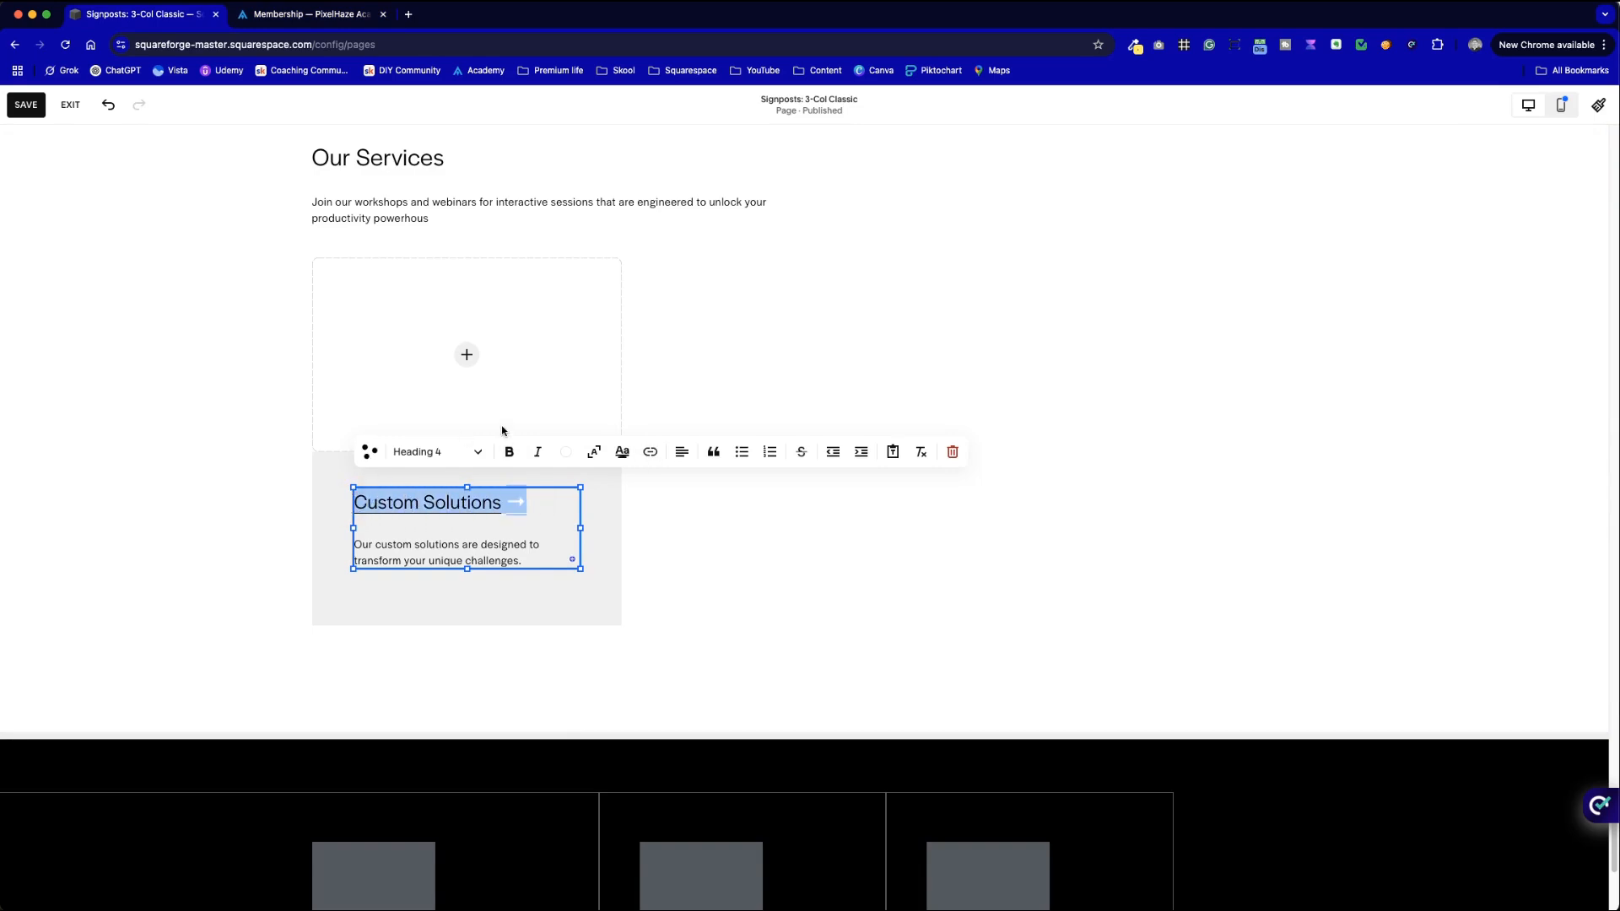
pyautogui.click(565, 451)
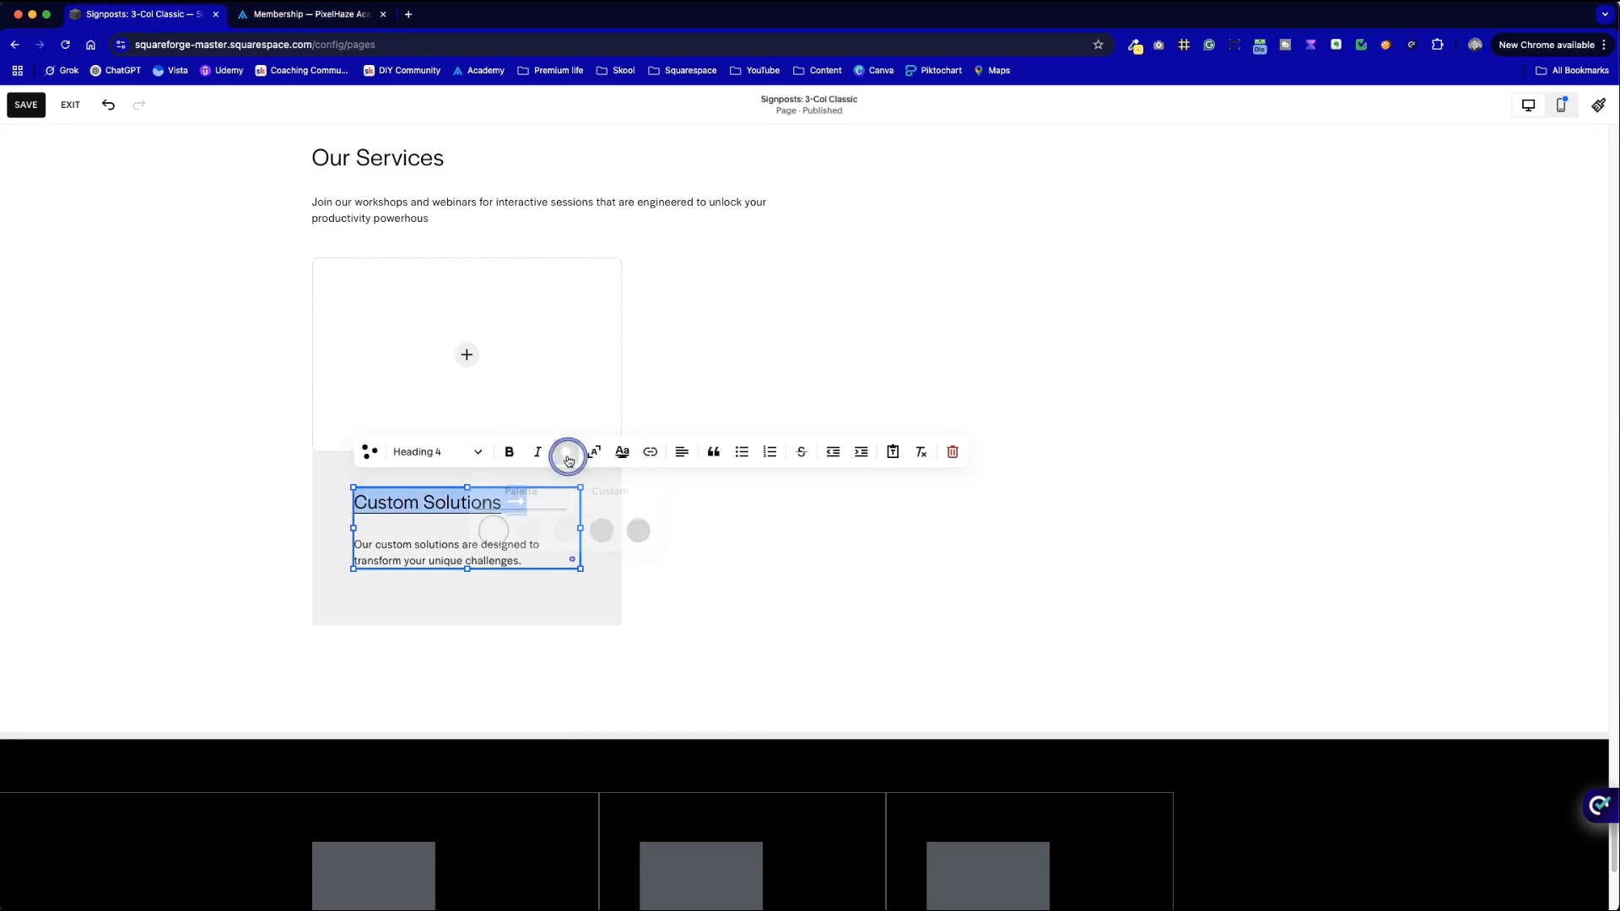
pyautogui.click(638, 534)
pyautogui.click(792, 544)
# - Extend the heading link to cover the full 'Custom Solutions →' text, arrow included
pyautogui.click(532, 506)
pyautogui.doubleClick(534, 506)
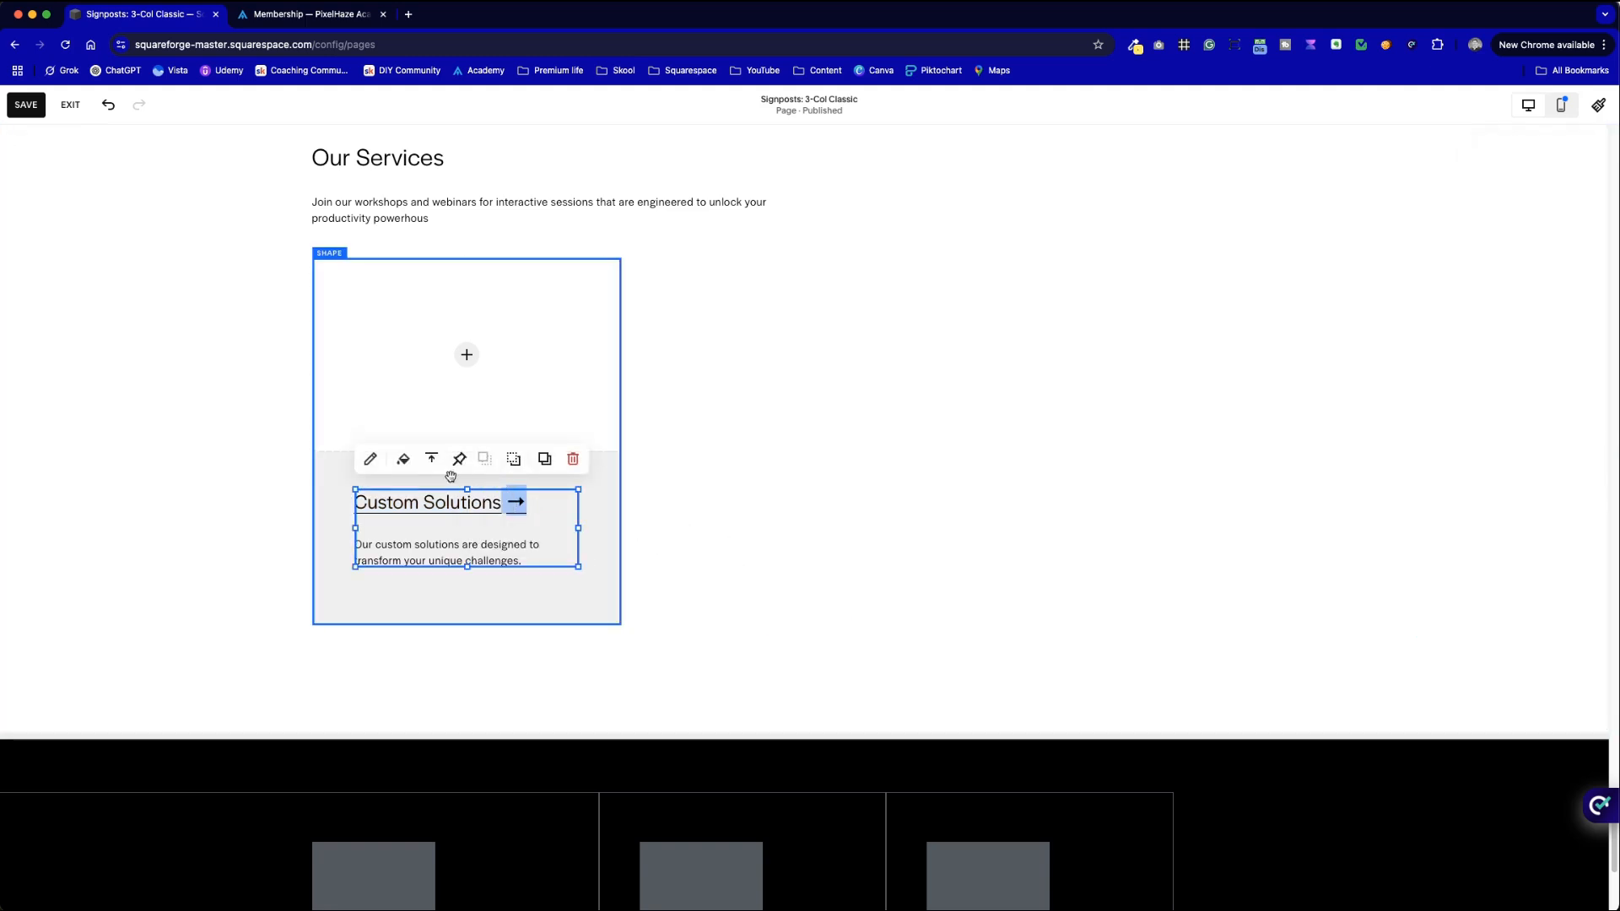
pyautogui.click(519, 503)
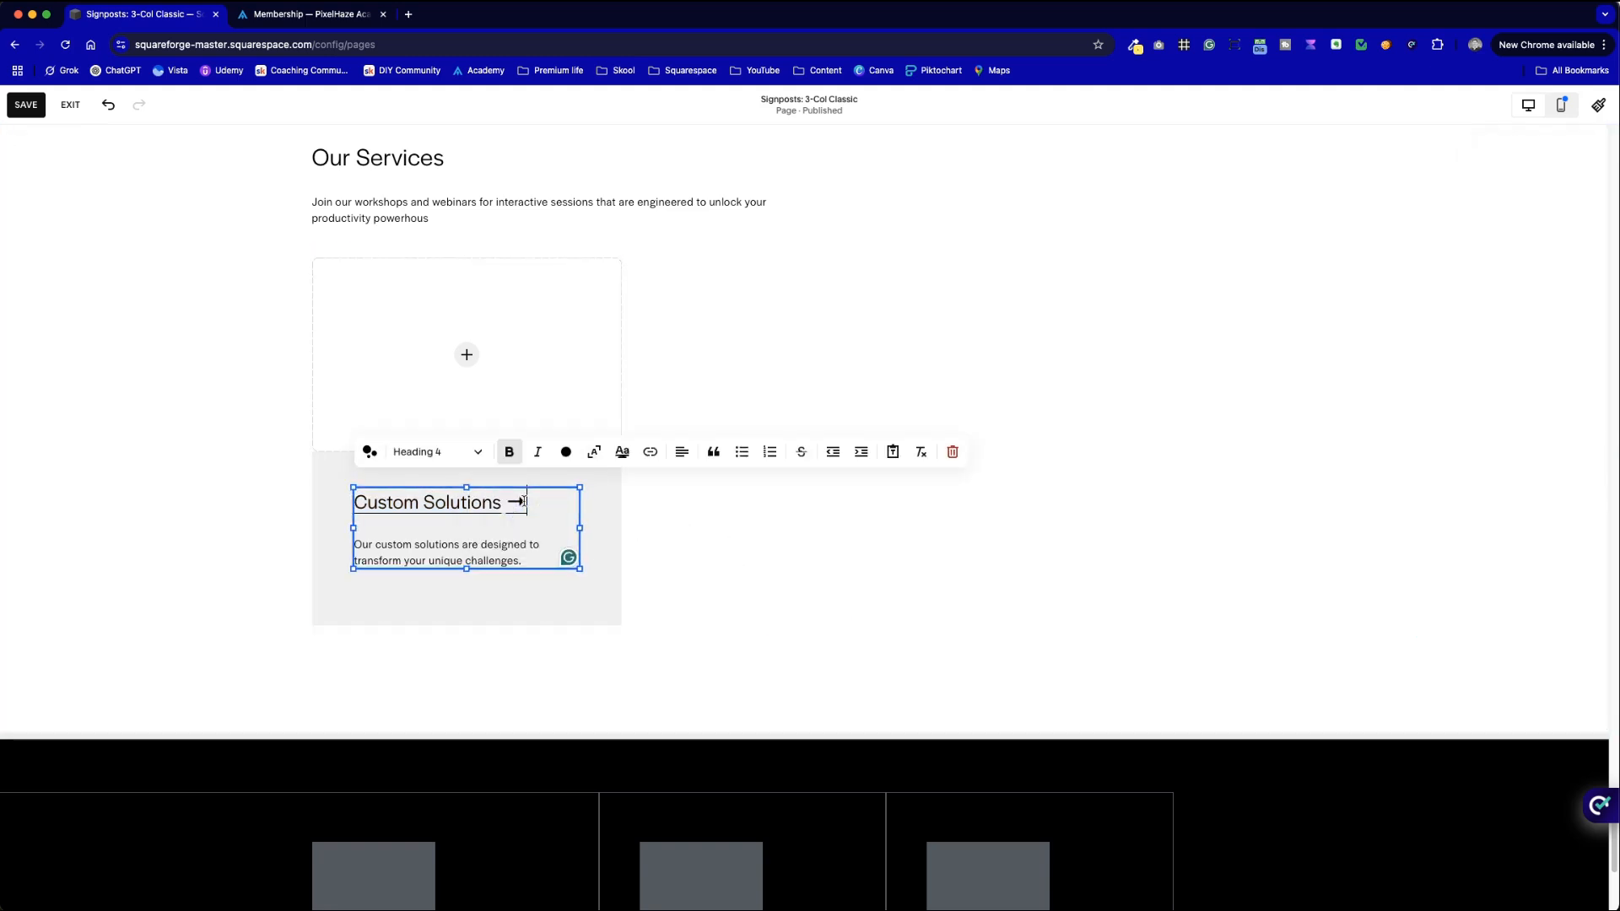
pyautogui.click(649, 452)
pyautogui.click(731, 529)
pyautogui.click(908, 543)
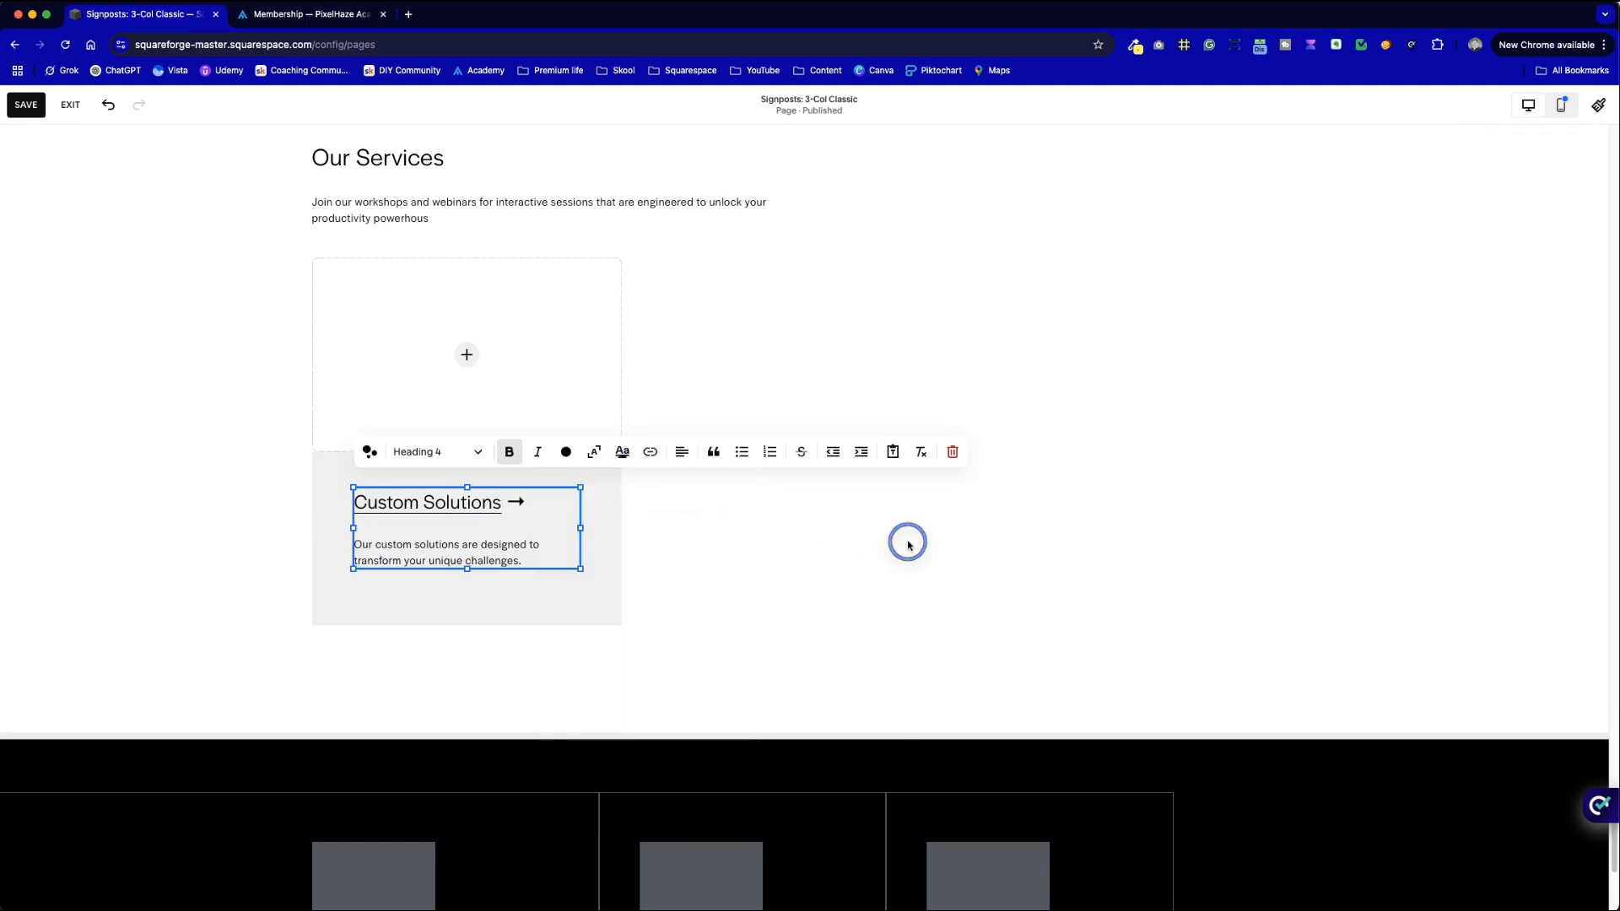
pyautogui.click(538, 506)
pyautogui.moveTo(533, 504); pyautogui.dragTo(336, 498)
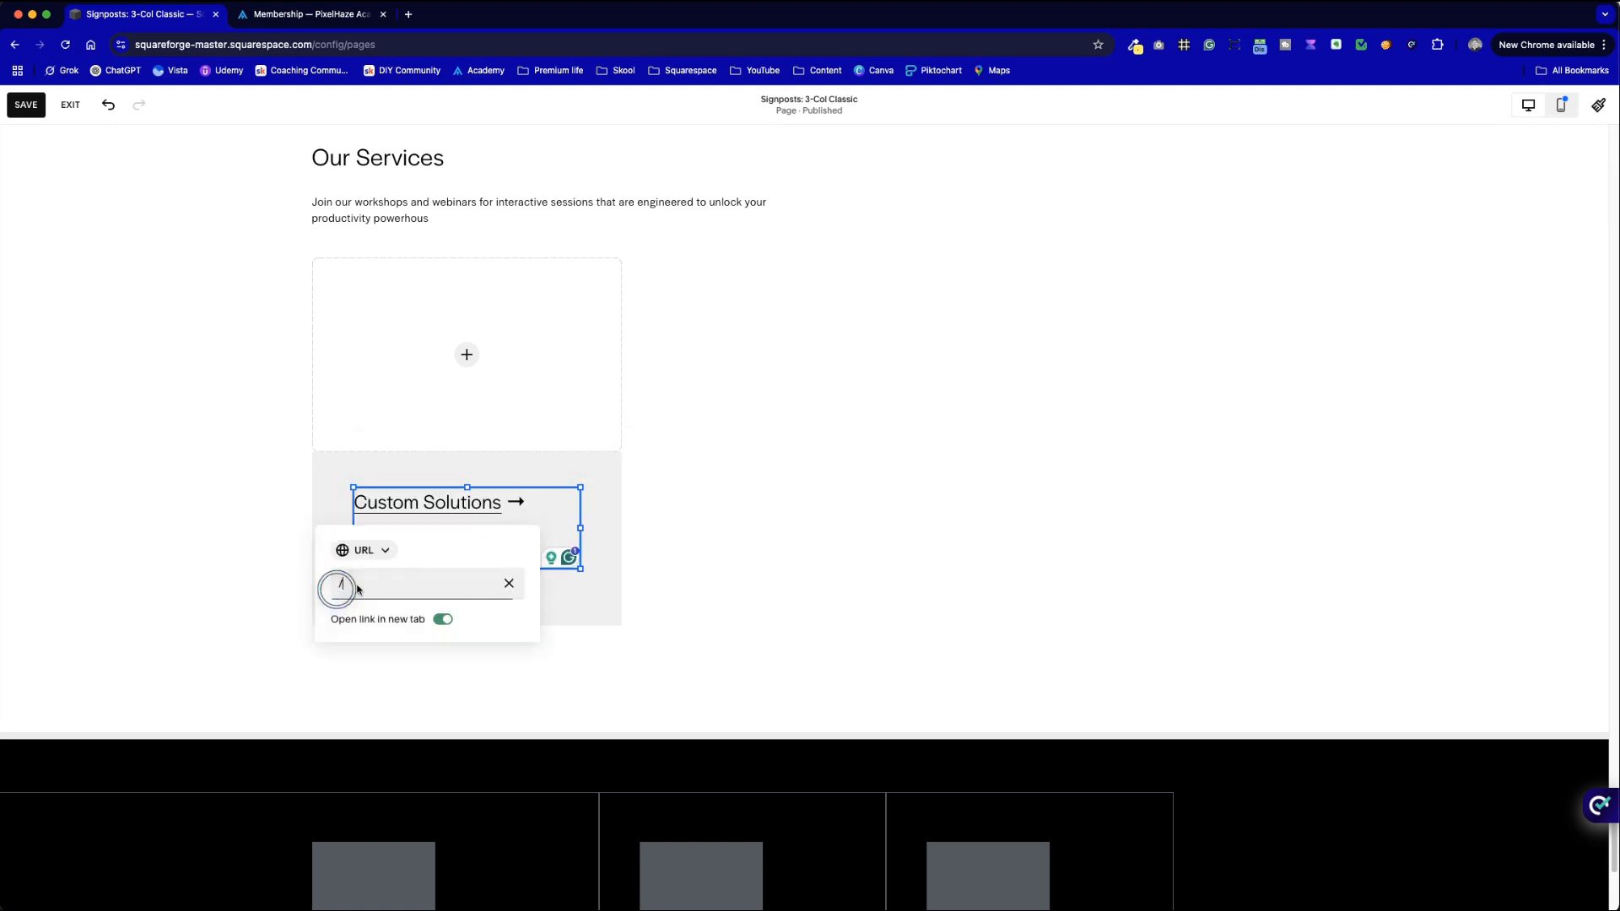
pyautogui.click(336, 590)
pyautogui.click(409, 571)
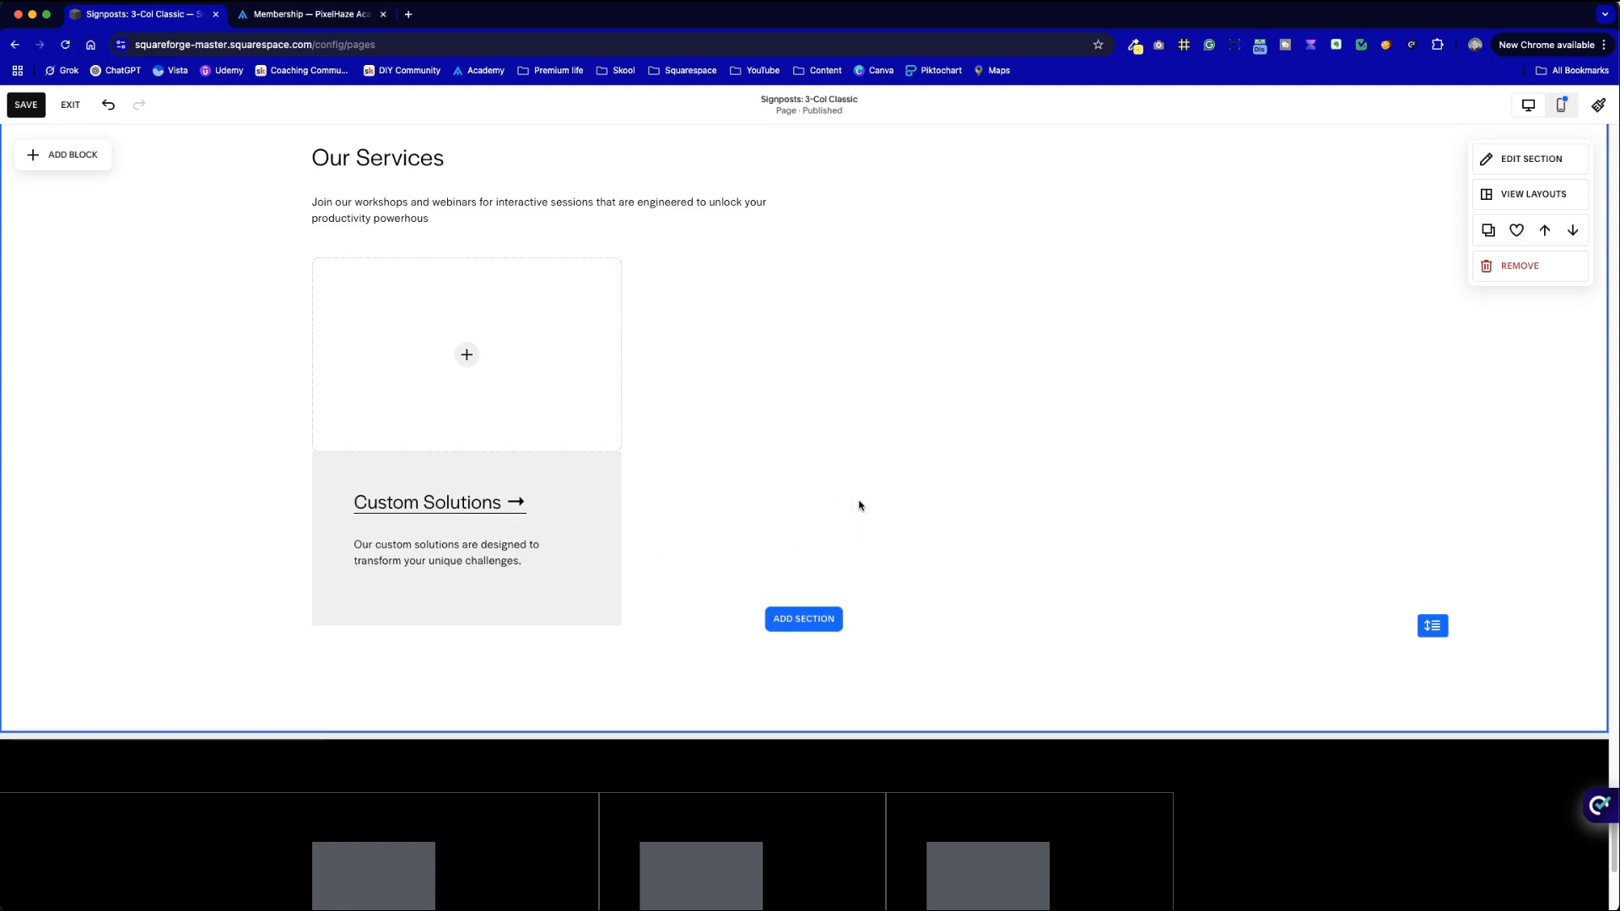
# - Add swatch-darkgrey.png from the library to the Custom Solutions card's empty image block
pyautogui.click(464, 357)
pyautogui.click(466, 358)
pyautogui.click(472, 381)
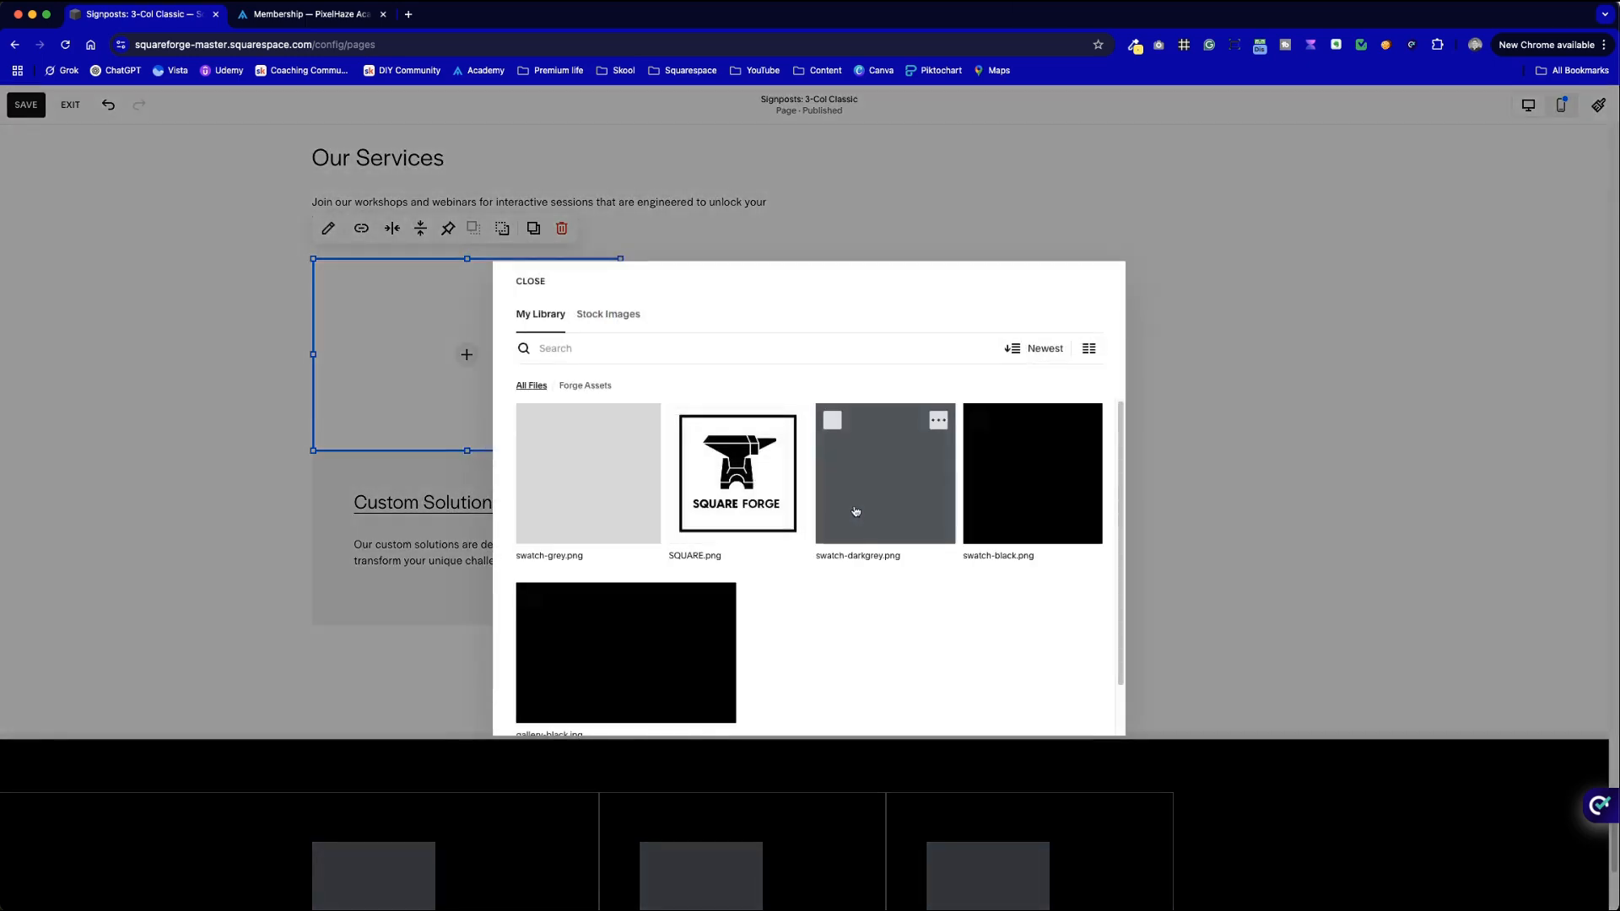
pyautogui.click(1016, 542)
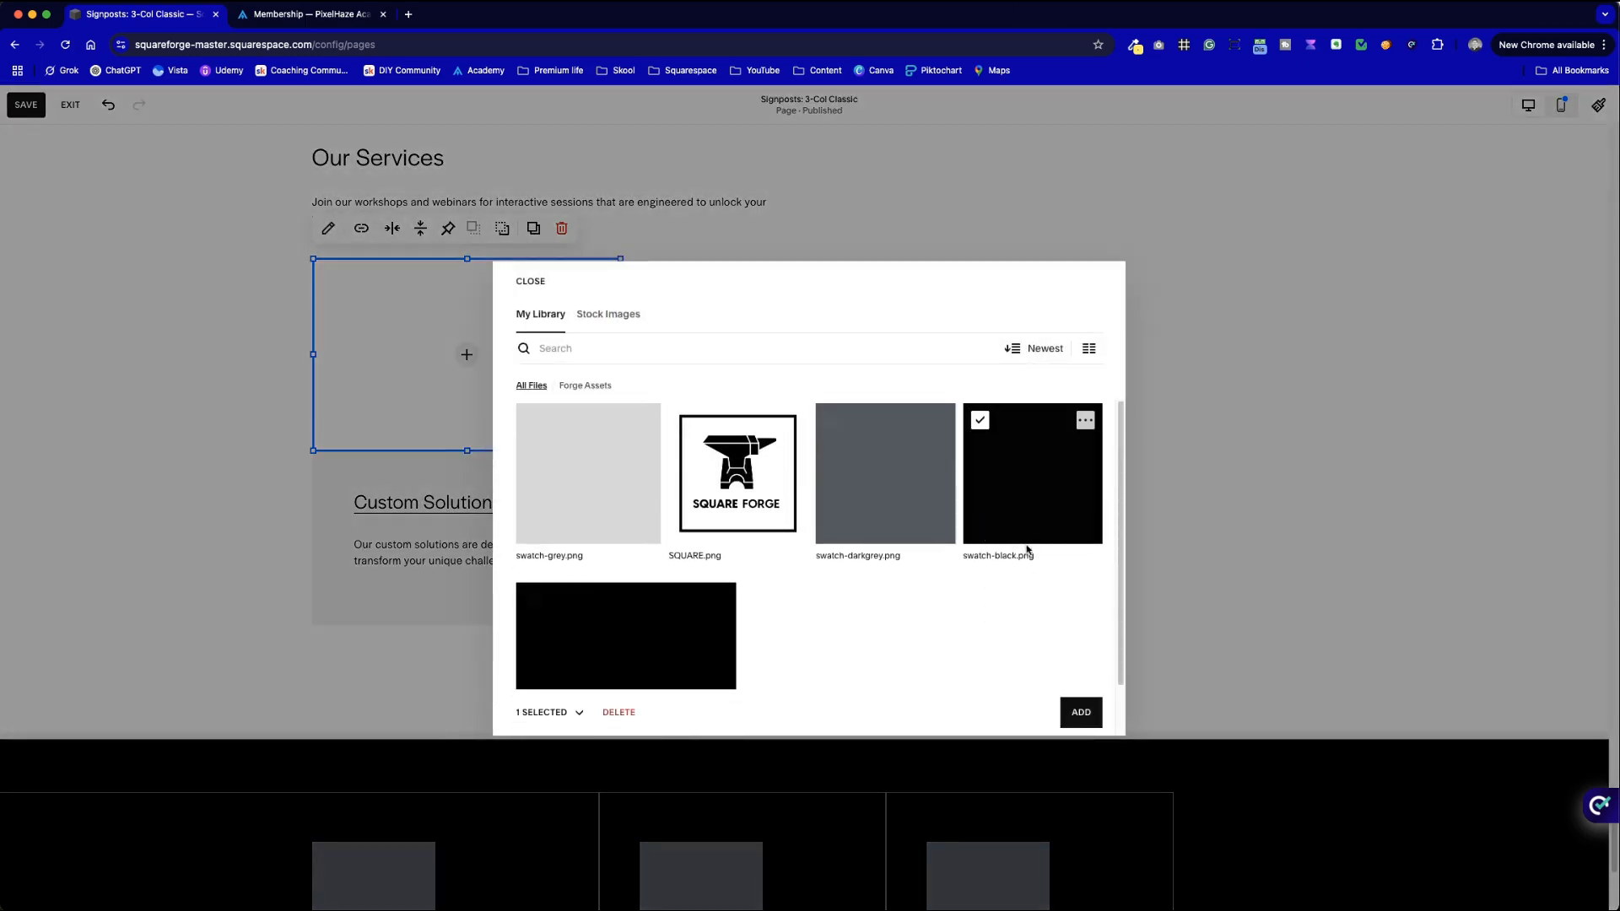
pyautogui.click(915, 535)
pyautogui.click(1082, 713)
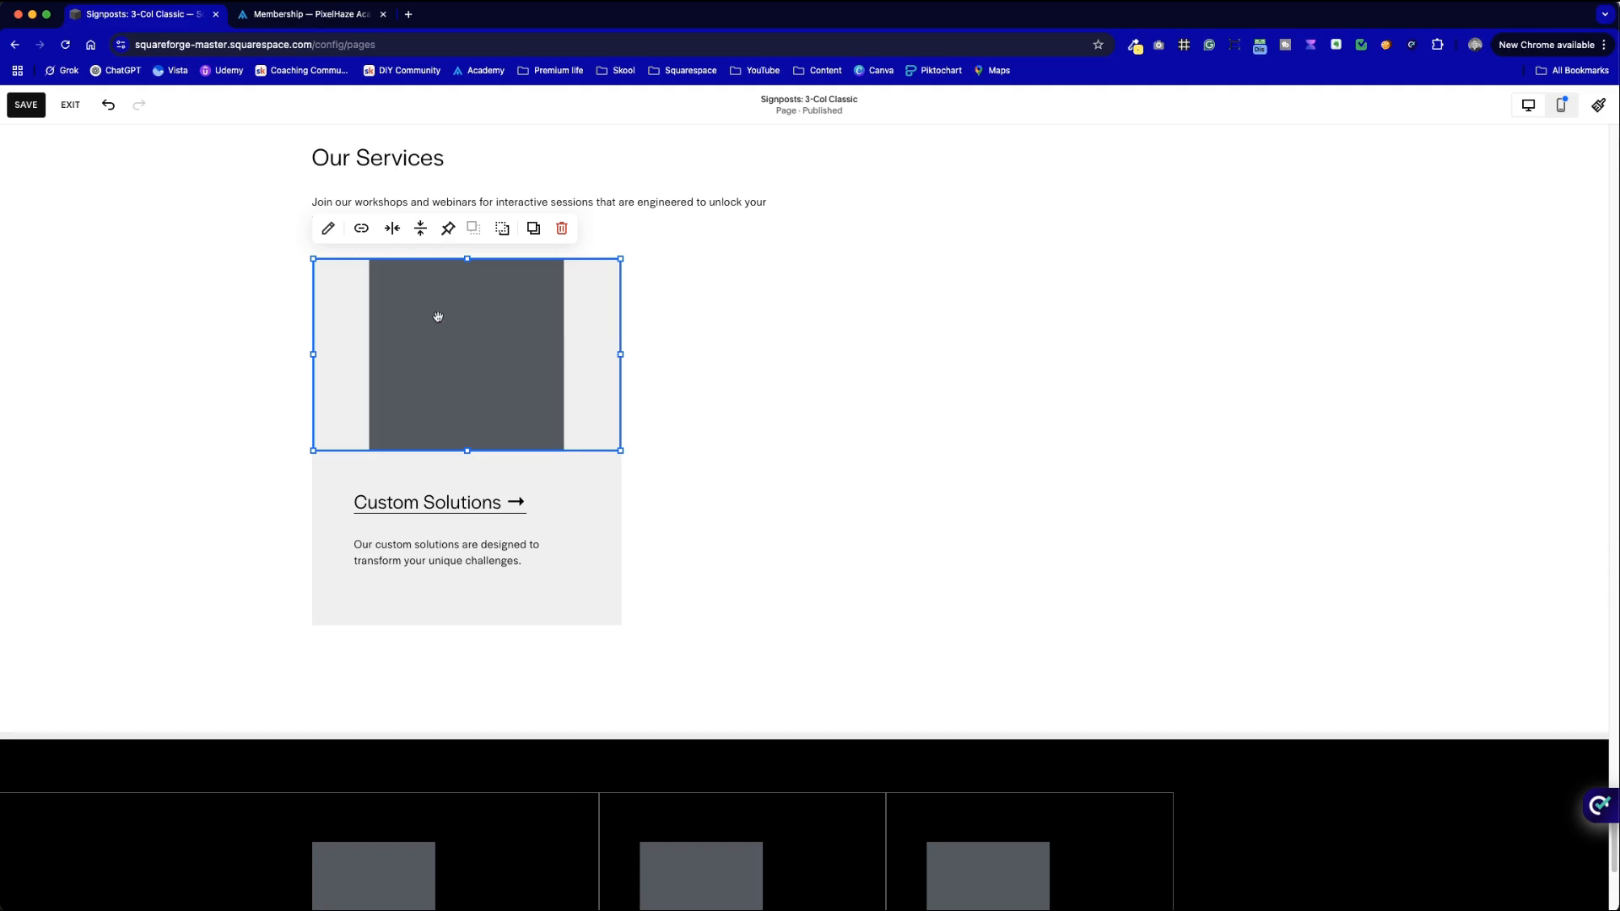
# - Set the dark grey image's design to Fill so it covers the whole block
pyautogui.click(328, 228)
pyautogui.click(716, 277)
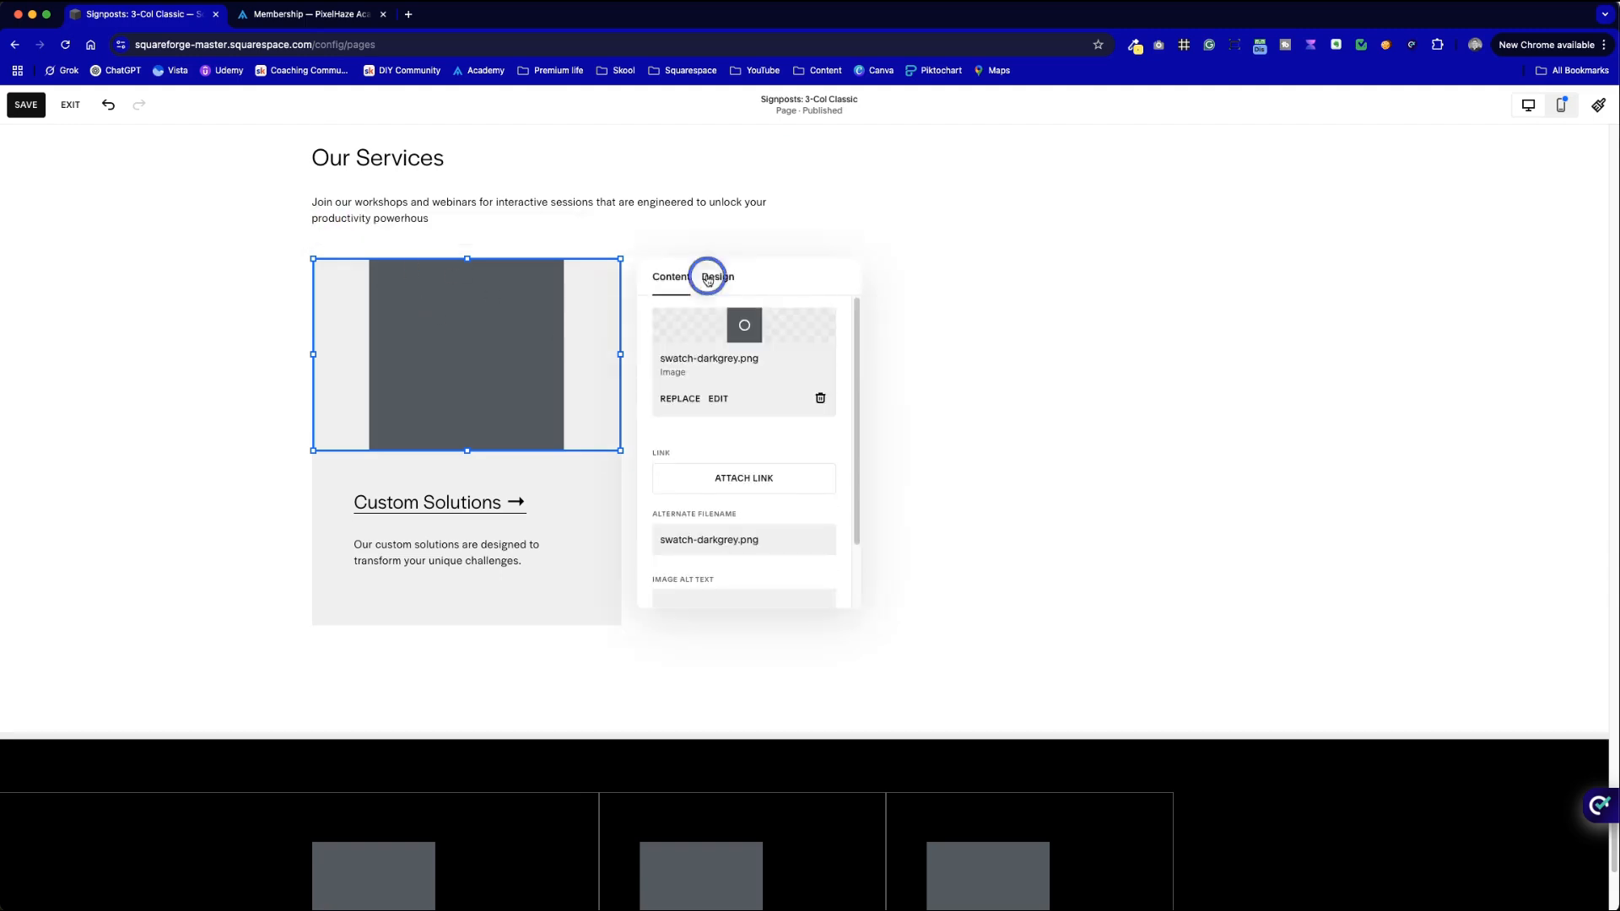
pyautogui.click(748, 329)
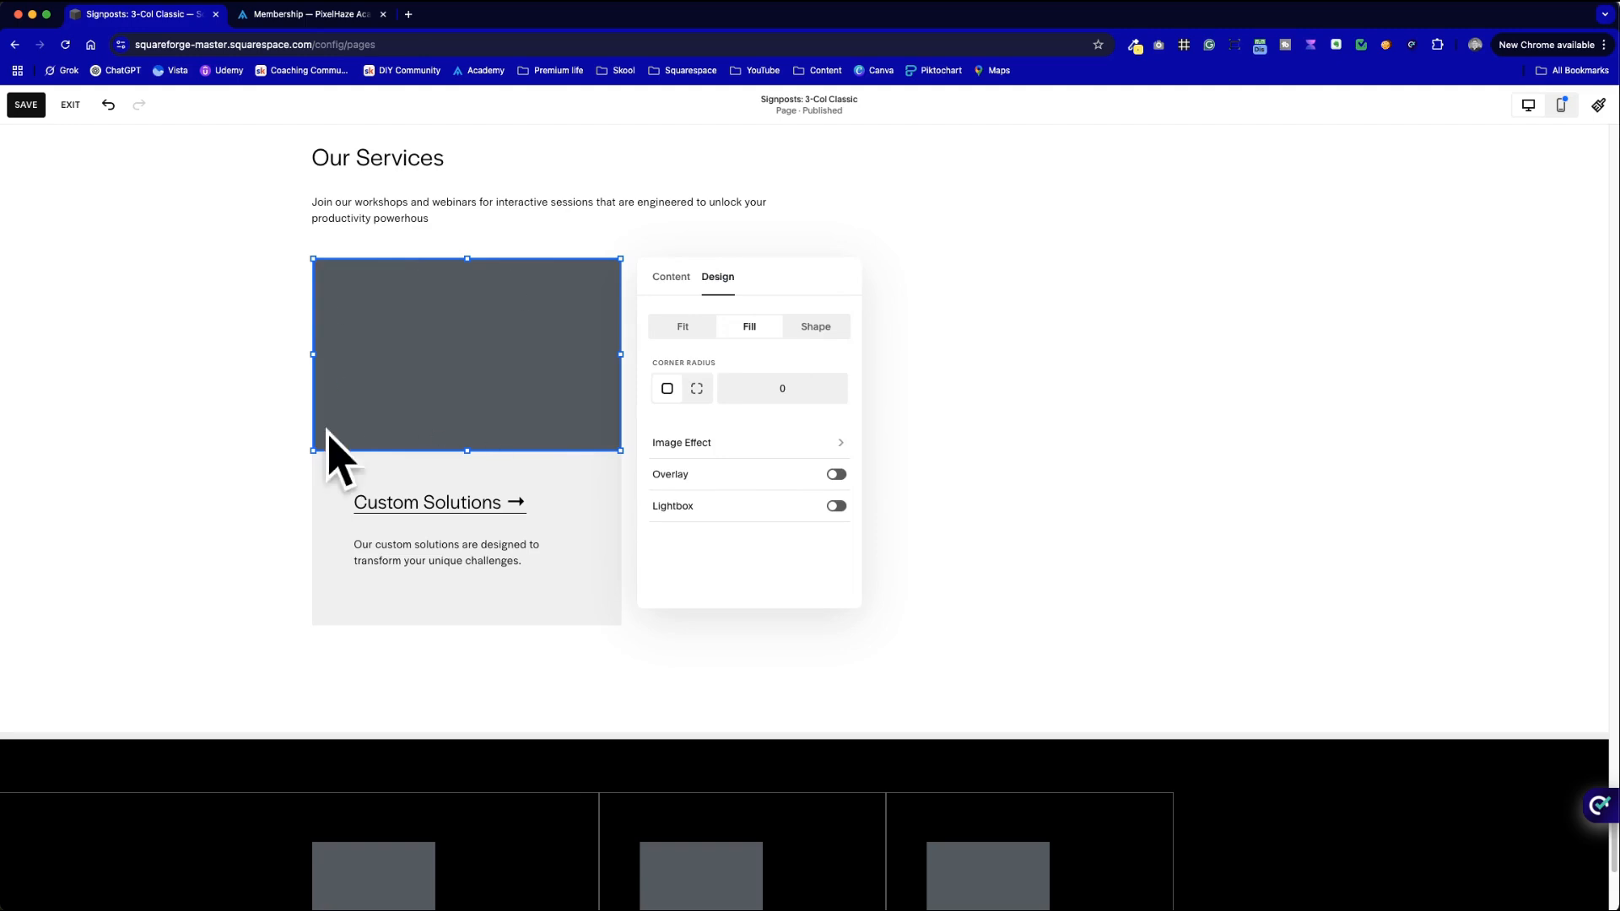
pyautogui.click(229, 409)
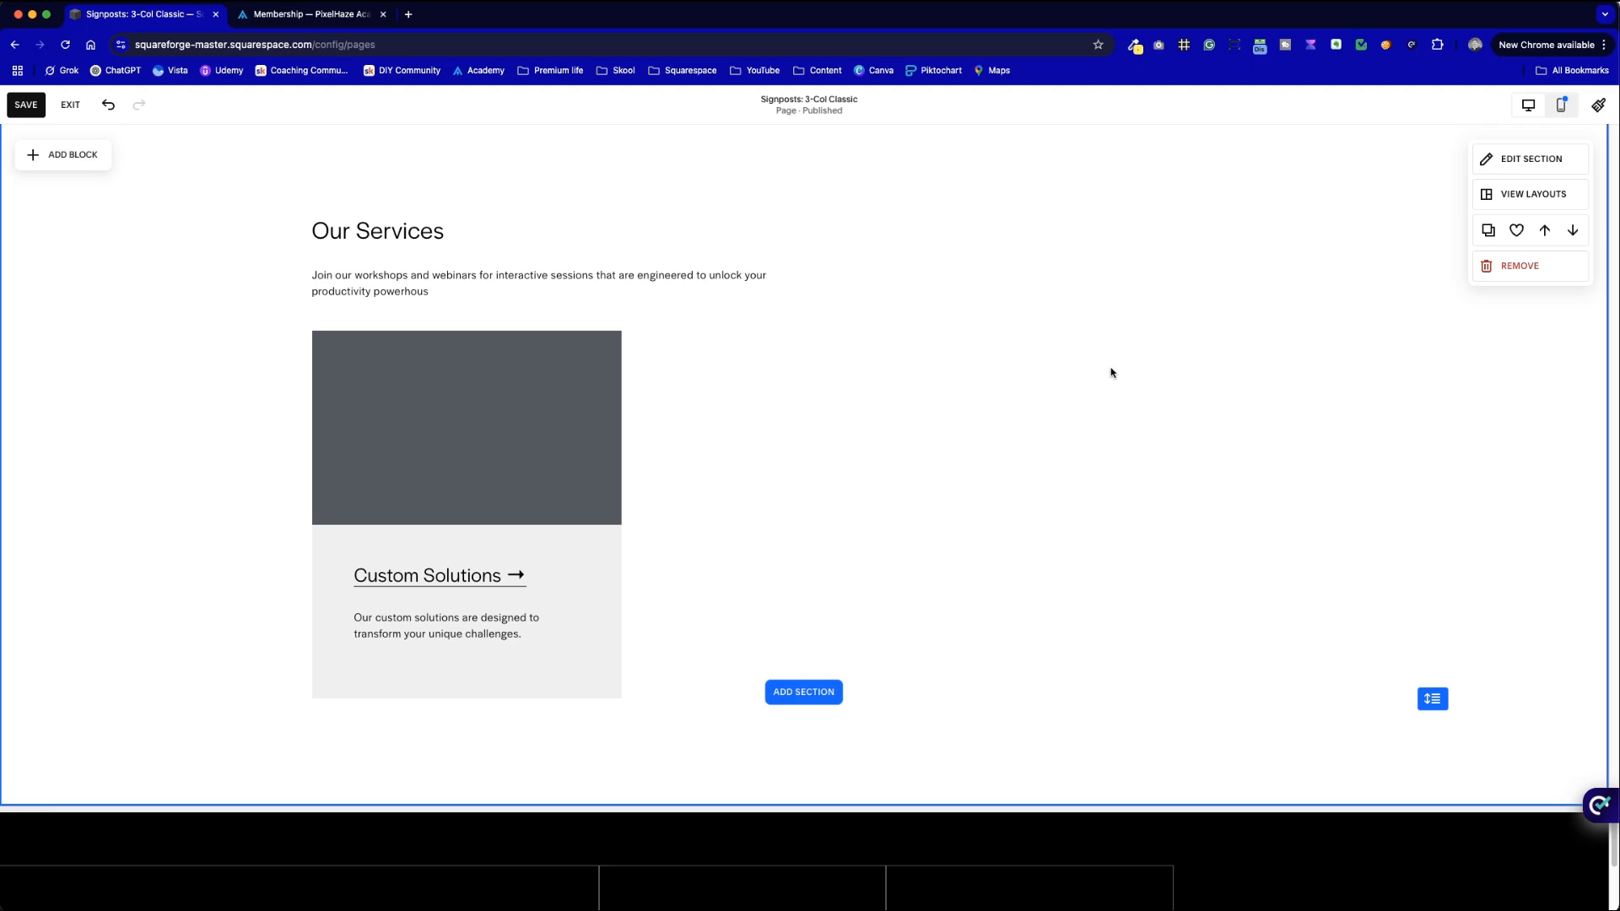
# - Set a corner radius on the dark grey swatch image in its Design settings
pyautogui.hotkey('ctrl', 'Tab')
pyautogui.hotkey('ctrl', 'shift', 'Tab')
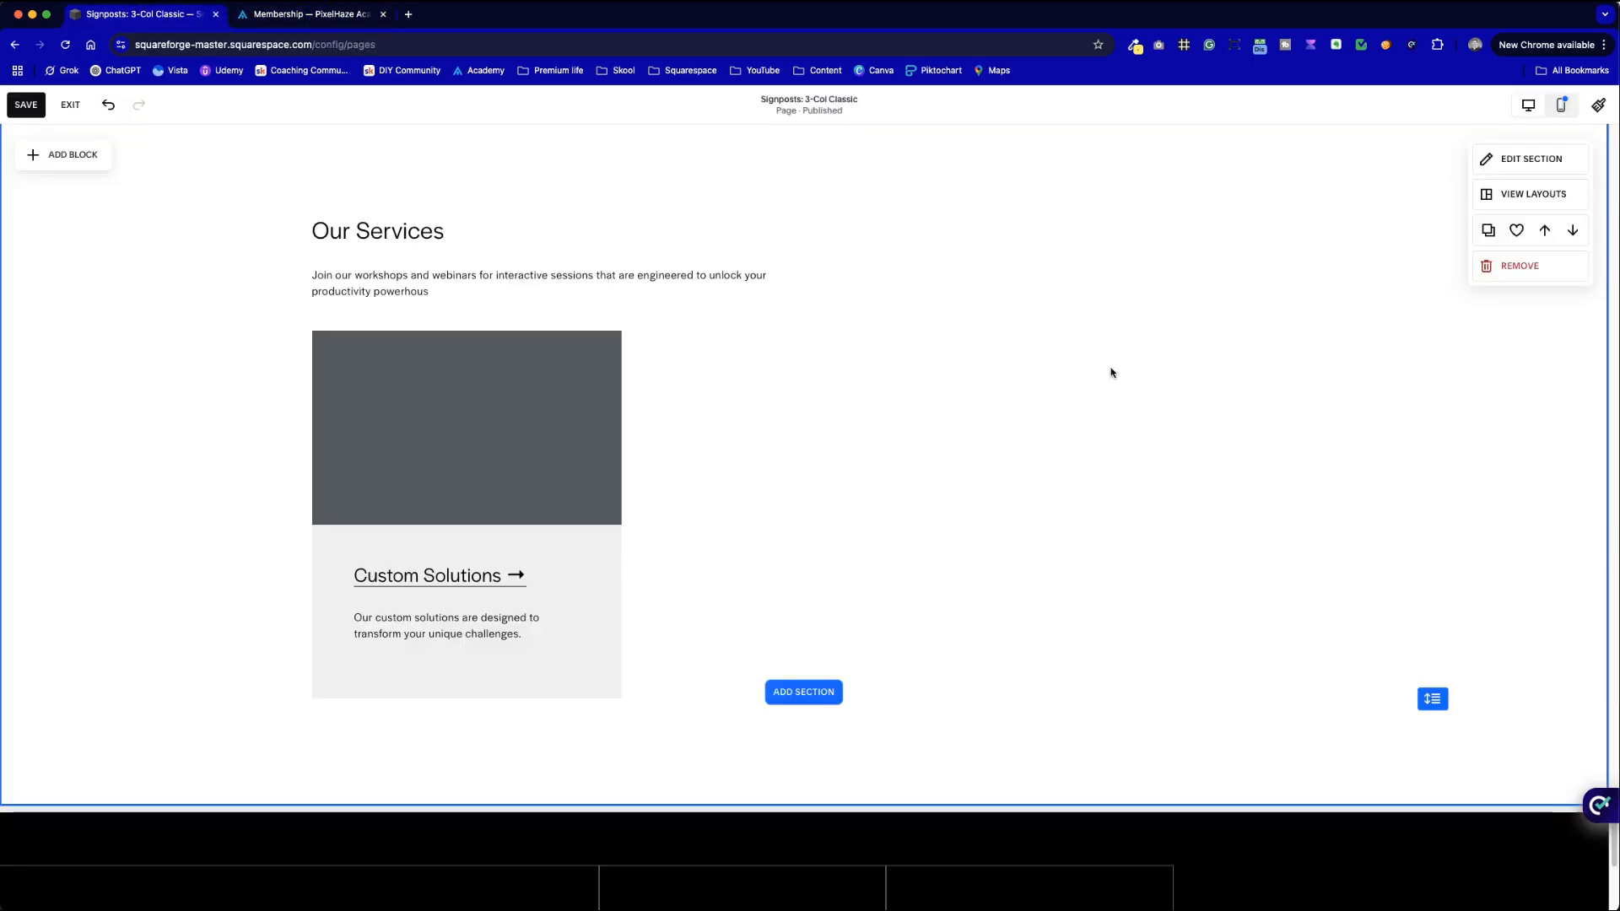
pyautogui.click(604, 433)
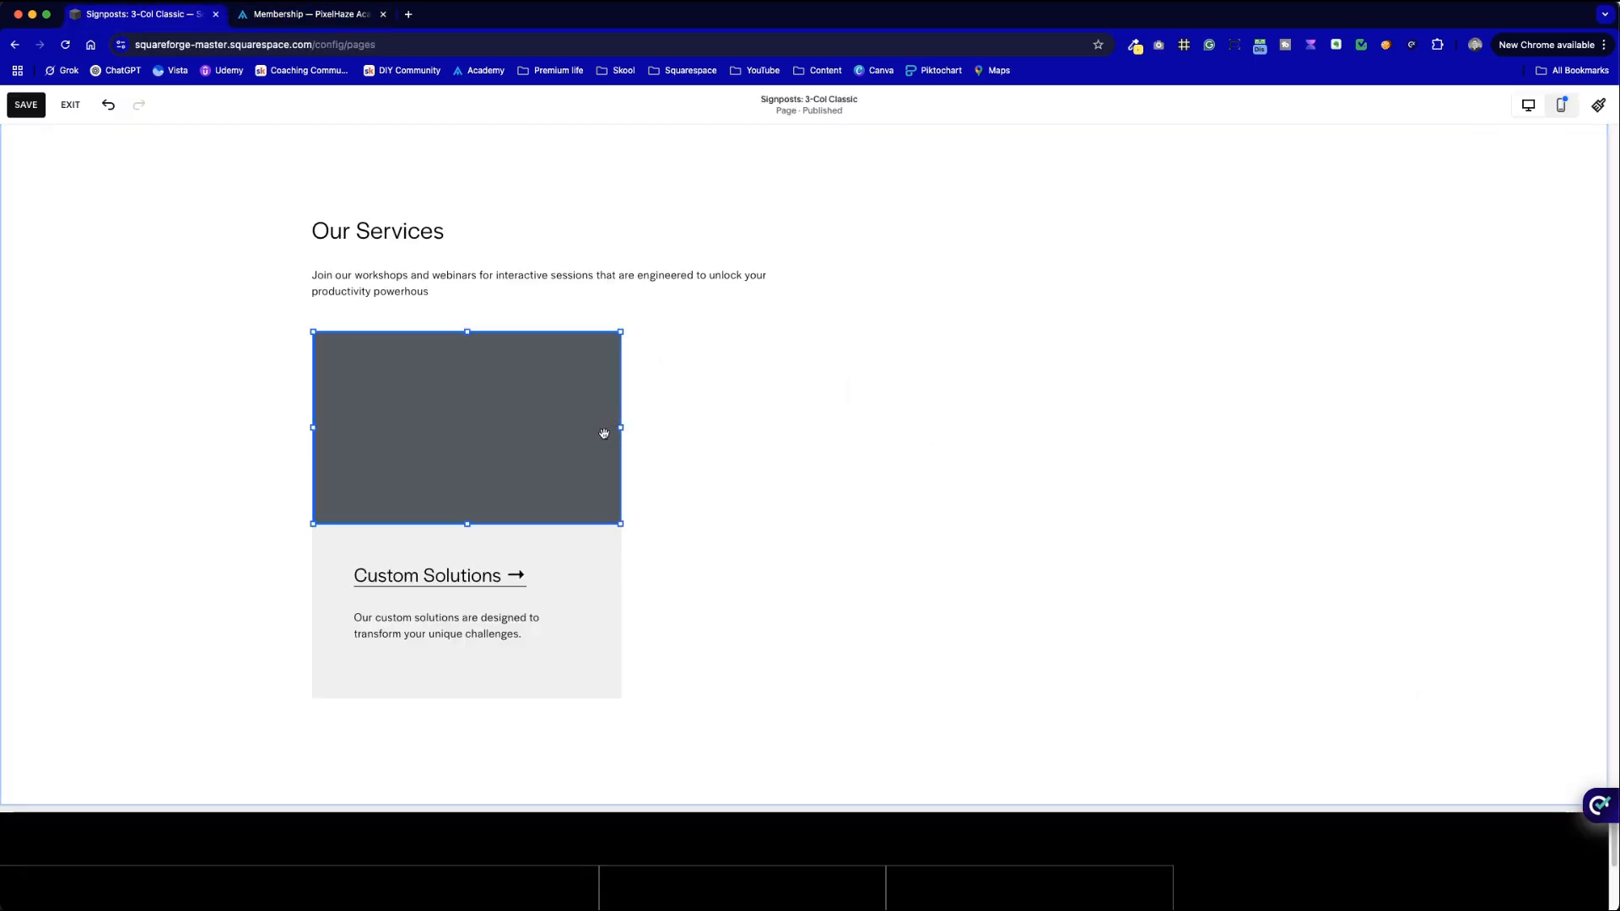
pyautogui.scroll(-2, 742, 565)
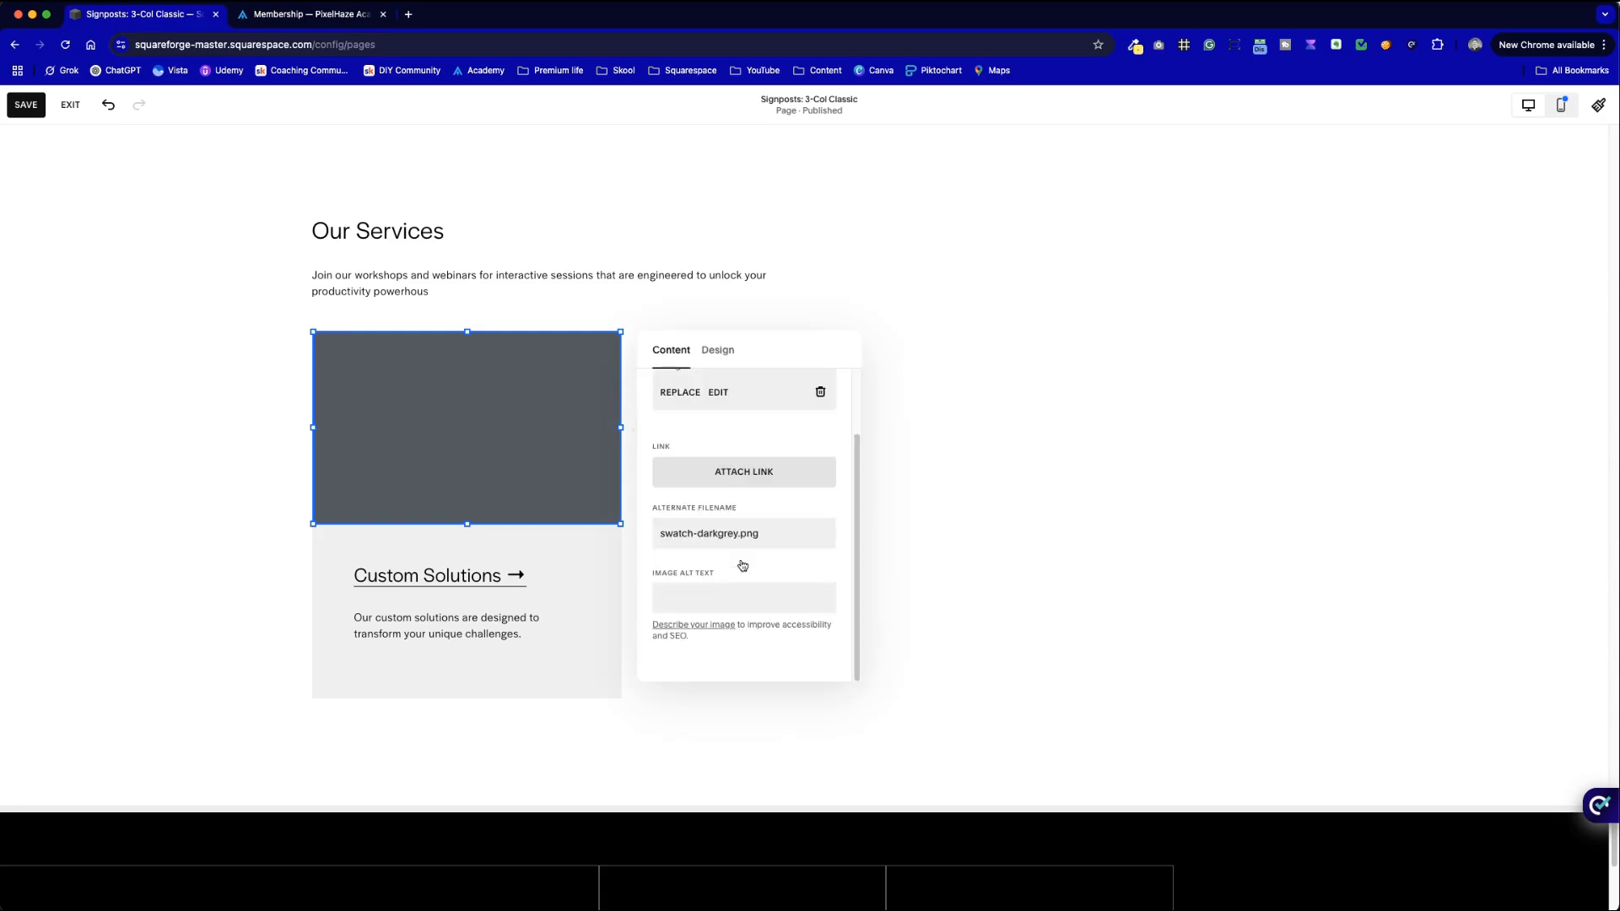
pyautogui.scroll(1, 741, 598)
pyautogui.click(718, 351)
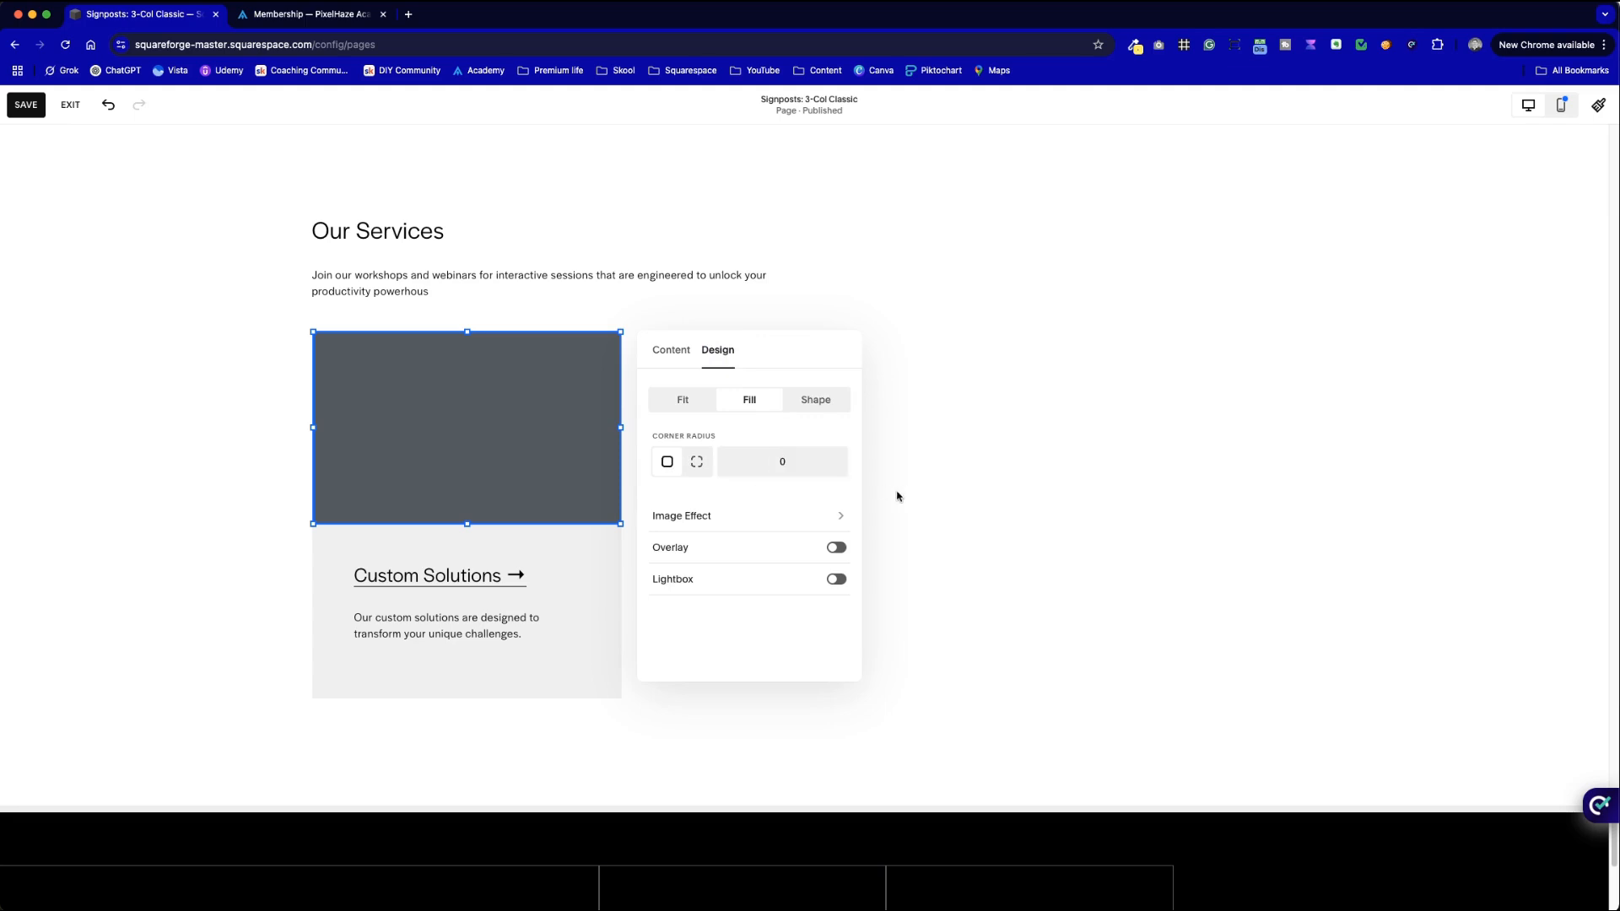
pyautogui.click(1009, 456)
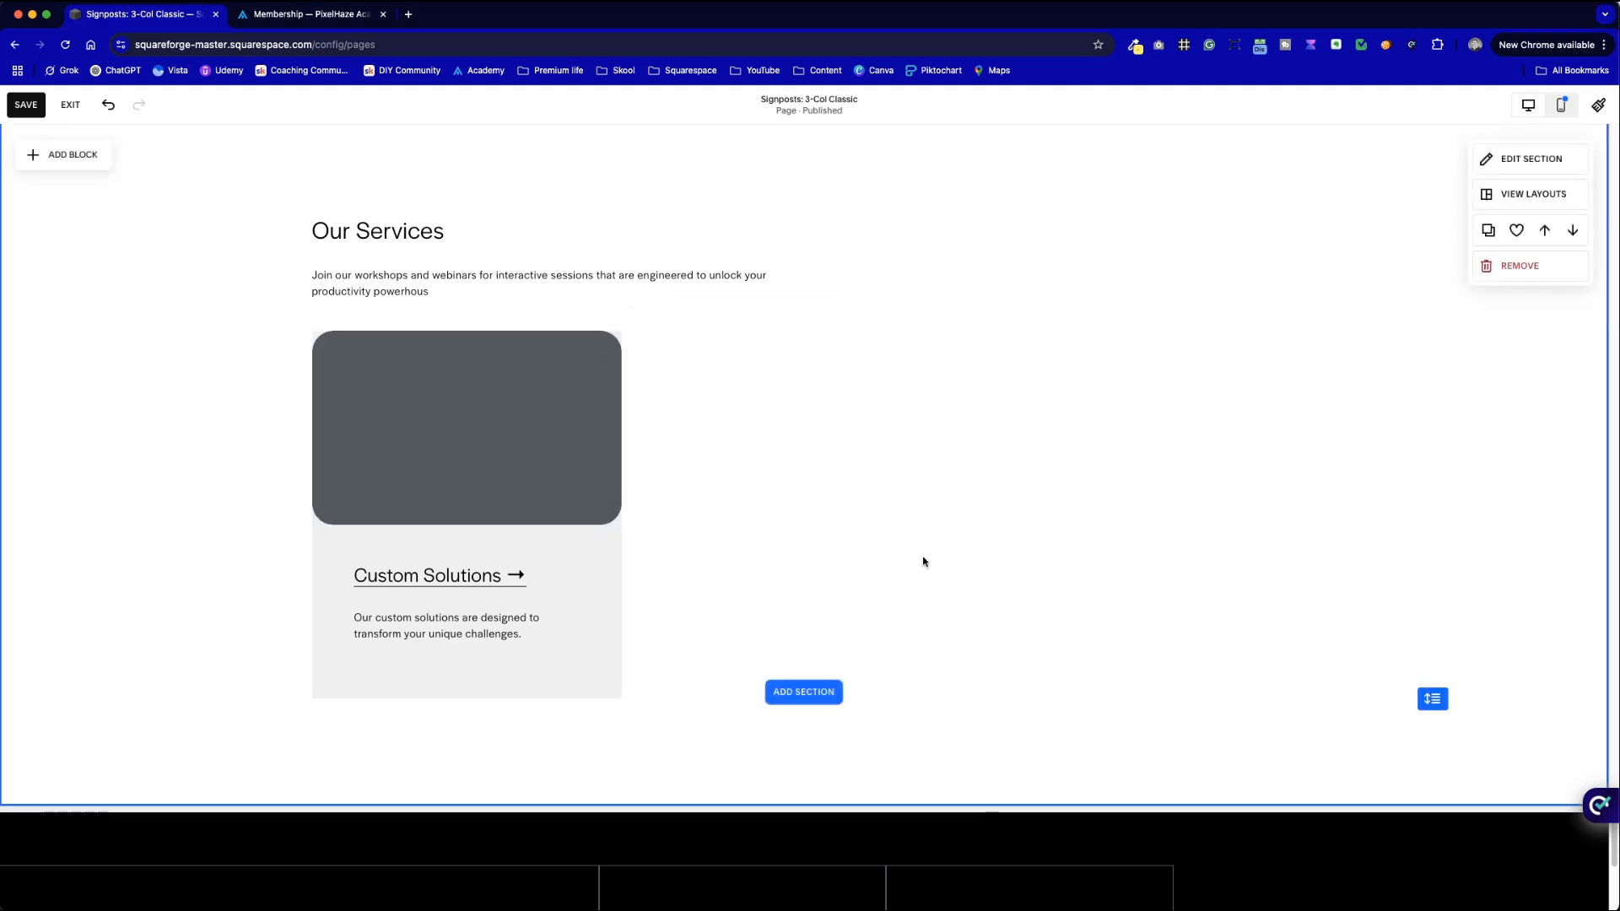
# - Round the card background to radius 30 and add a drop shadow blurred to 10px
pyautogui.click(601, 682)
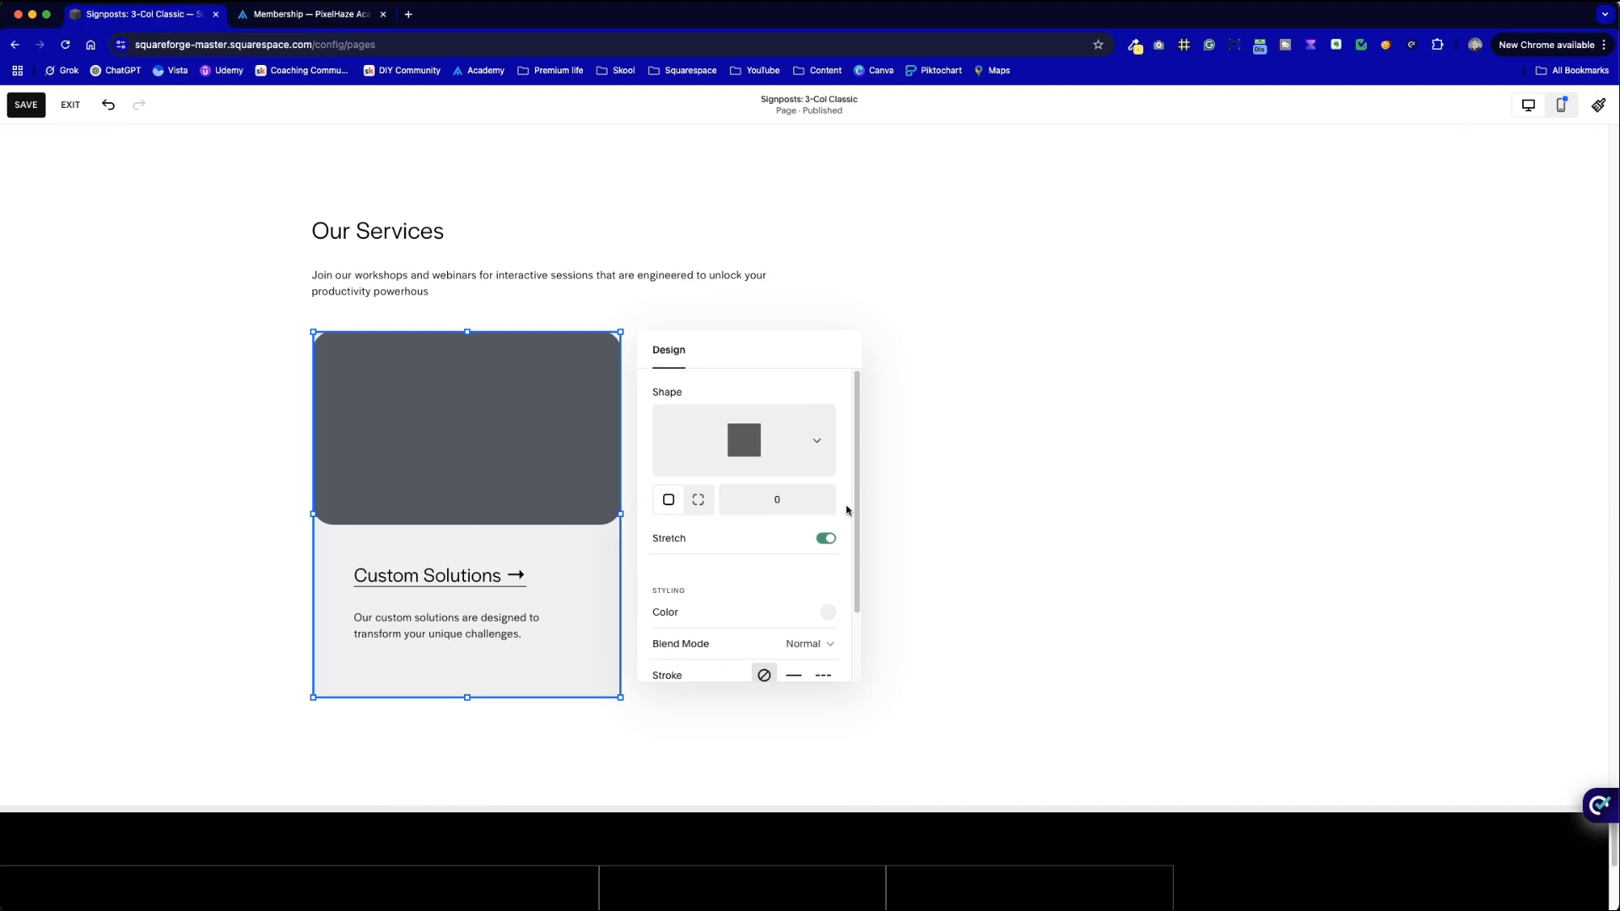
pyautogui.click(997, 505)
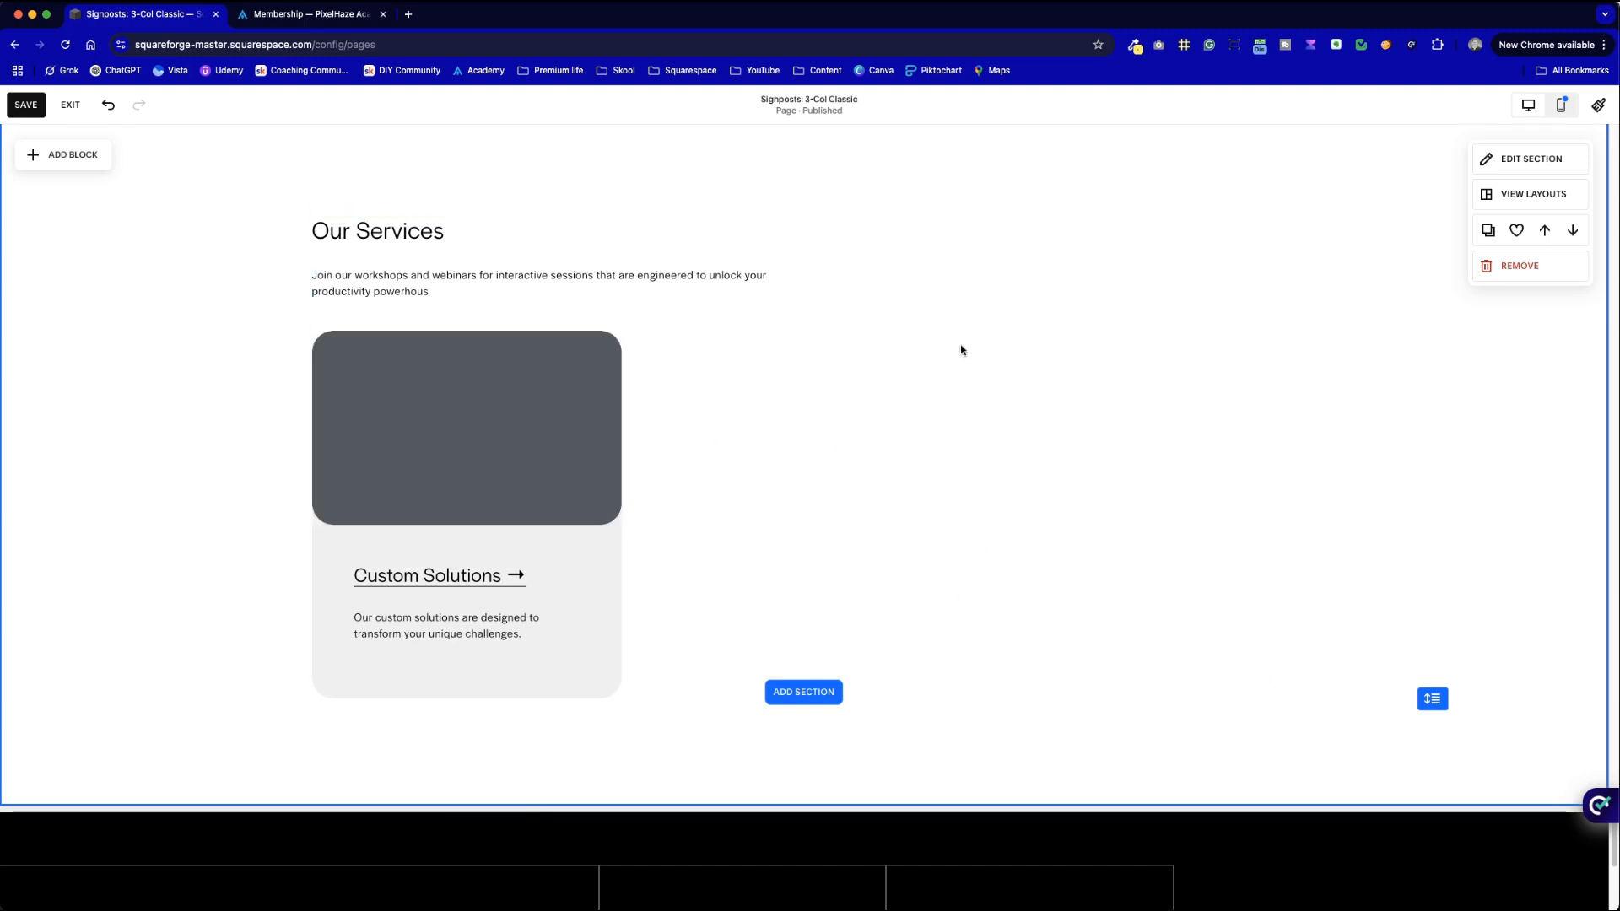
pyautogui.doubleClick(591, 671)
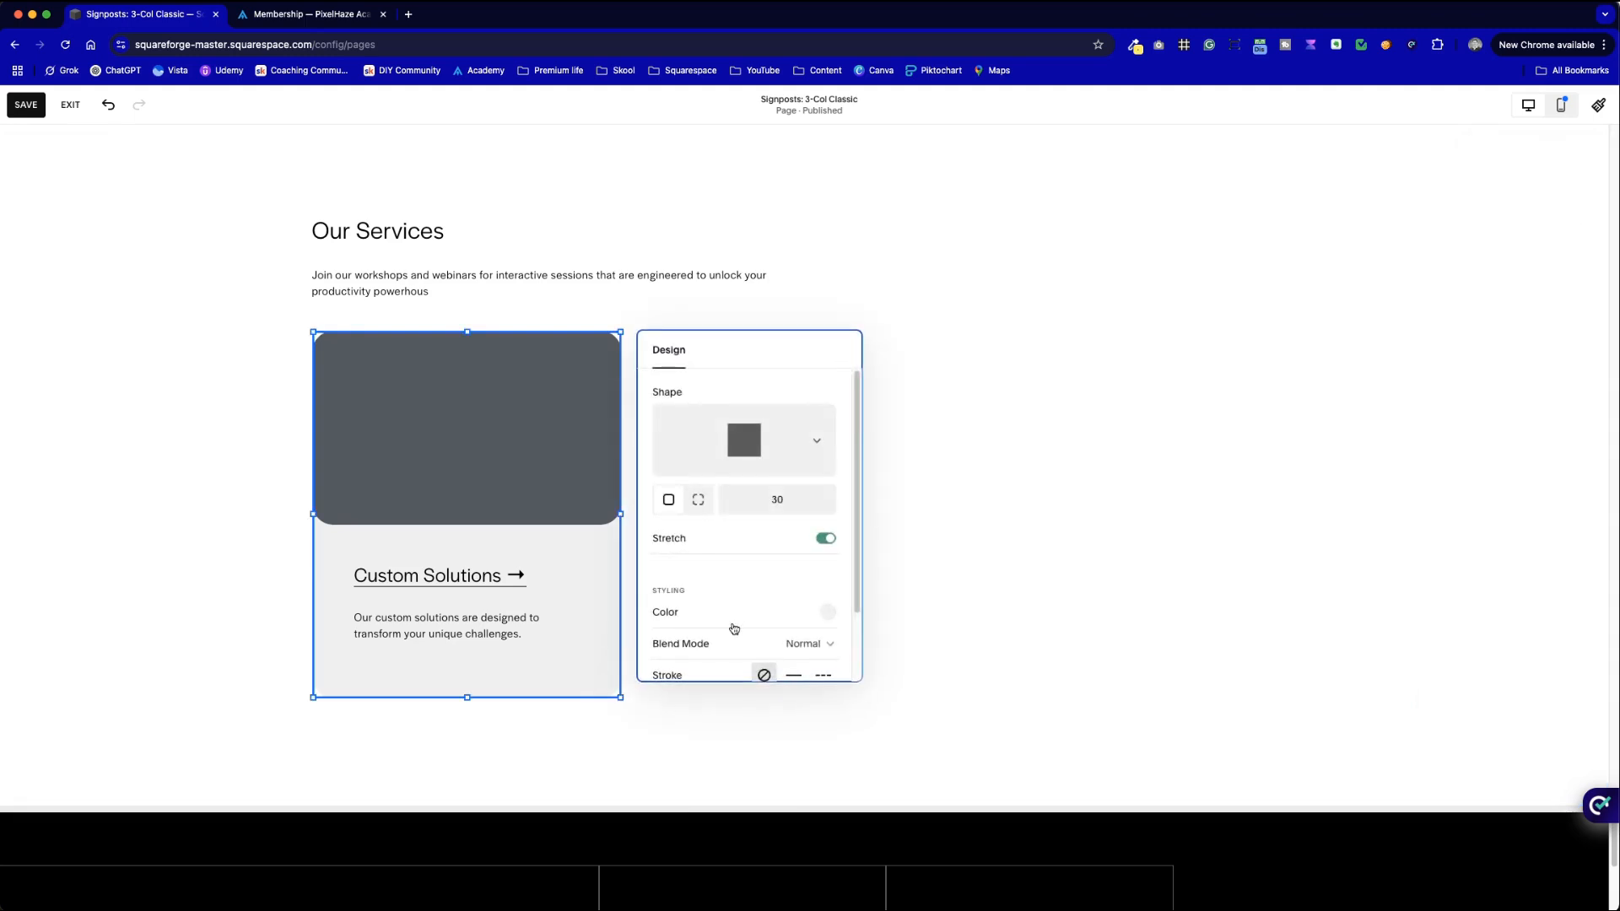
pyautogui.scroll(-2, 733, 630)
pyautogui.click(823, 622)
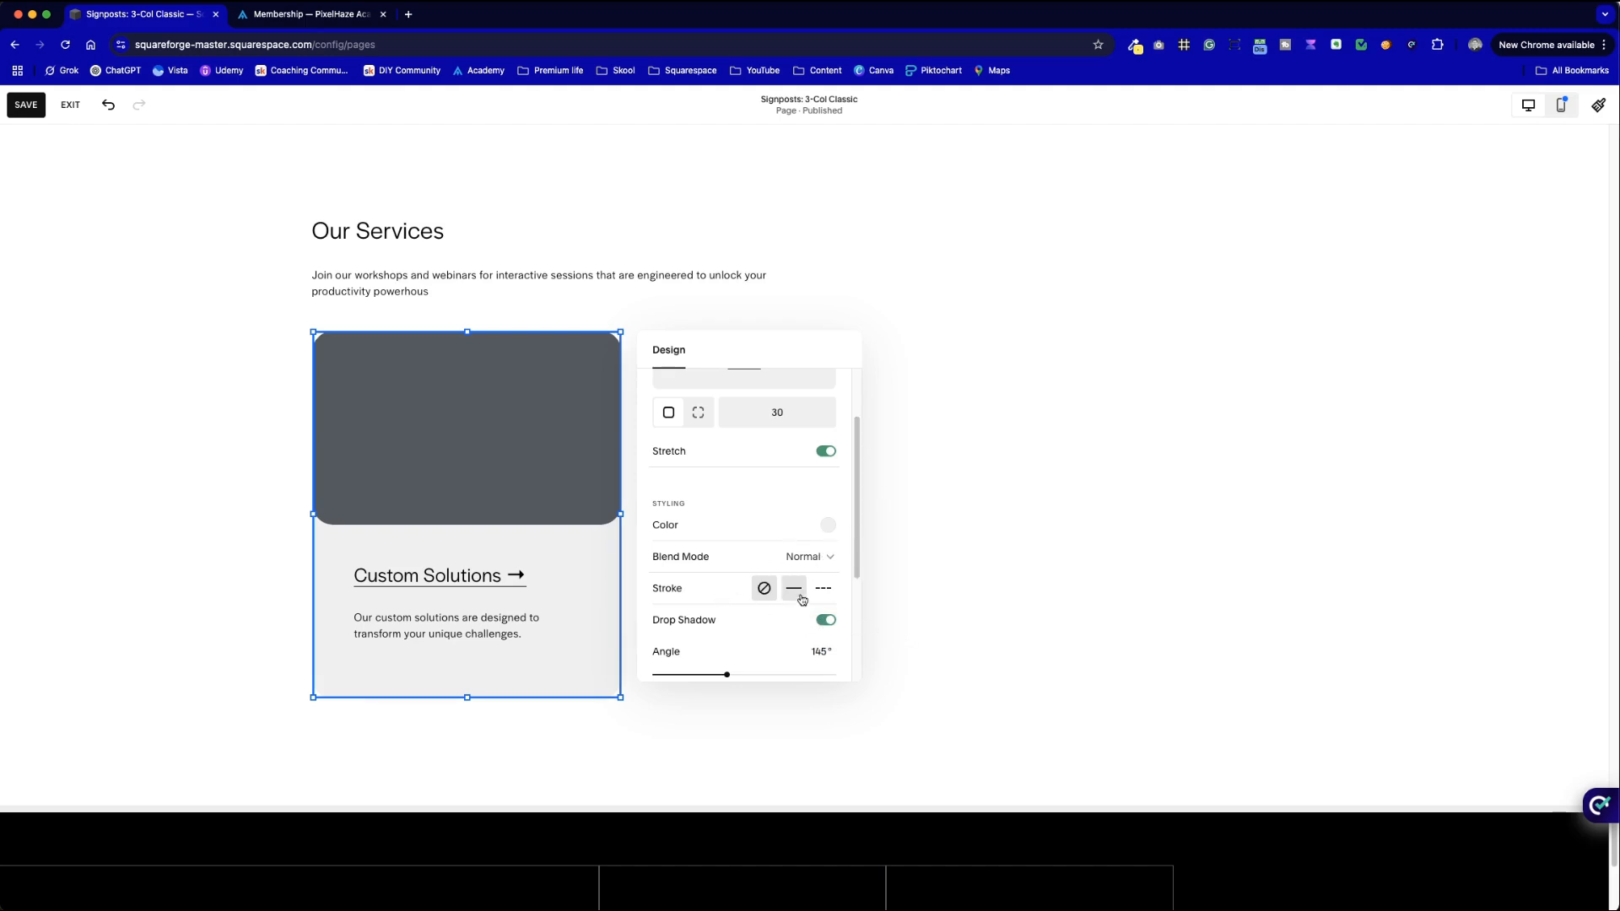
pyautogui.scroll(-4, 797, 590)
pyautogui.moveTo(688, 589); pyautogui.dragTo(670, 535)
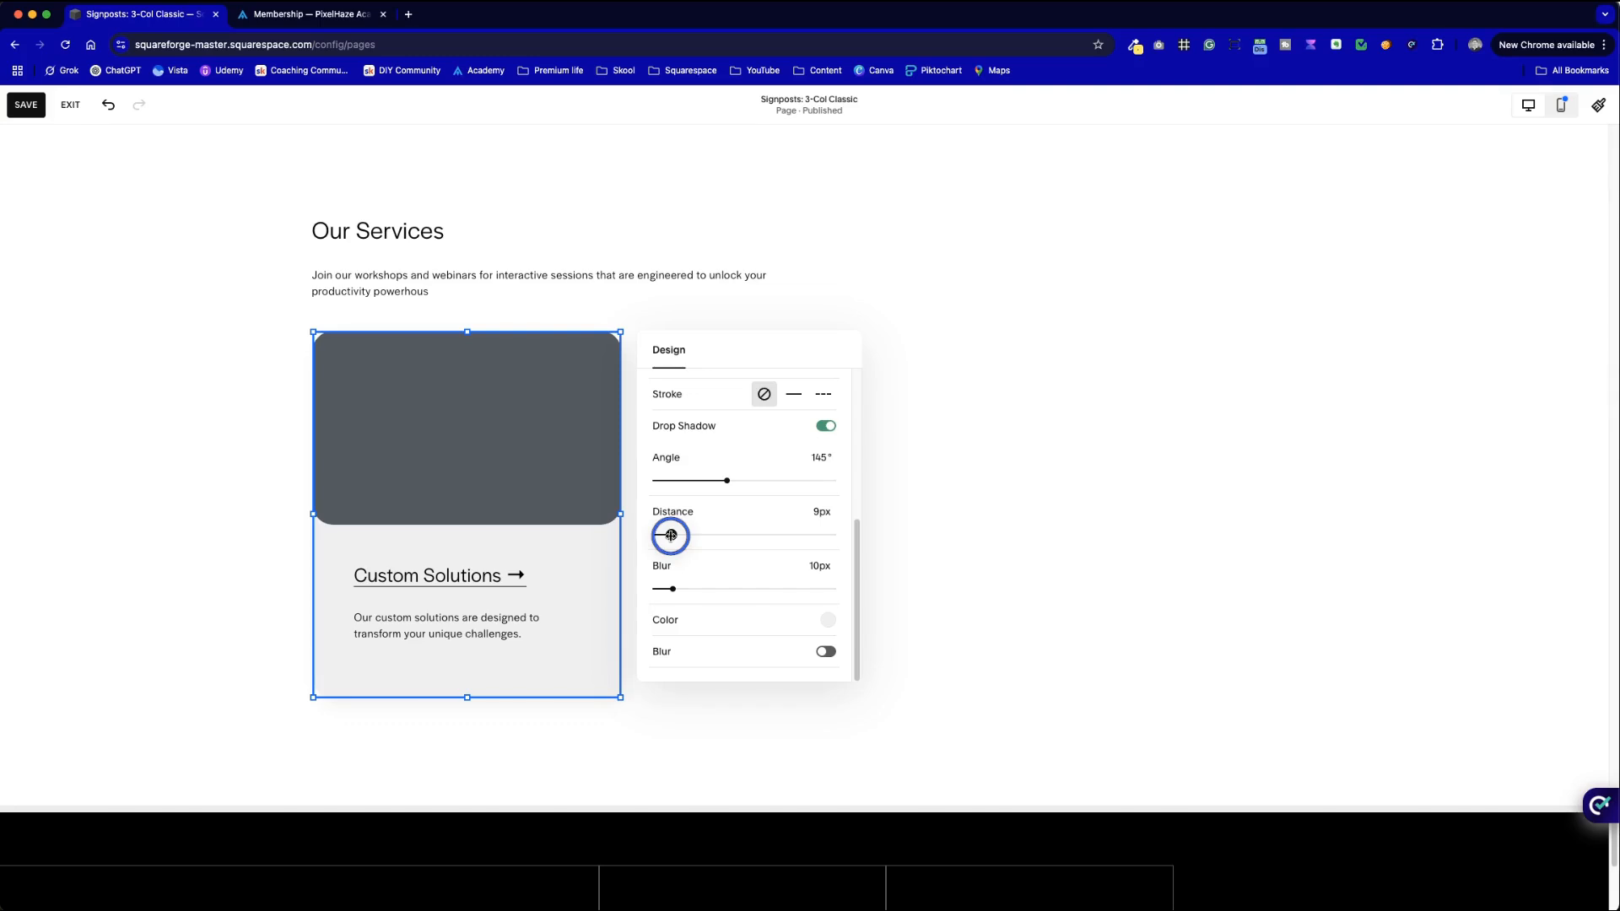
pyautogui.click(987, 537)
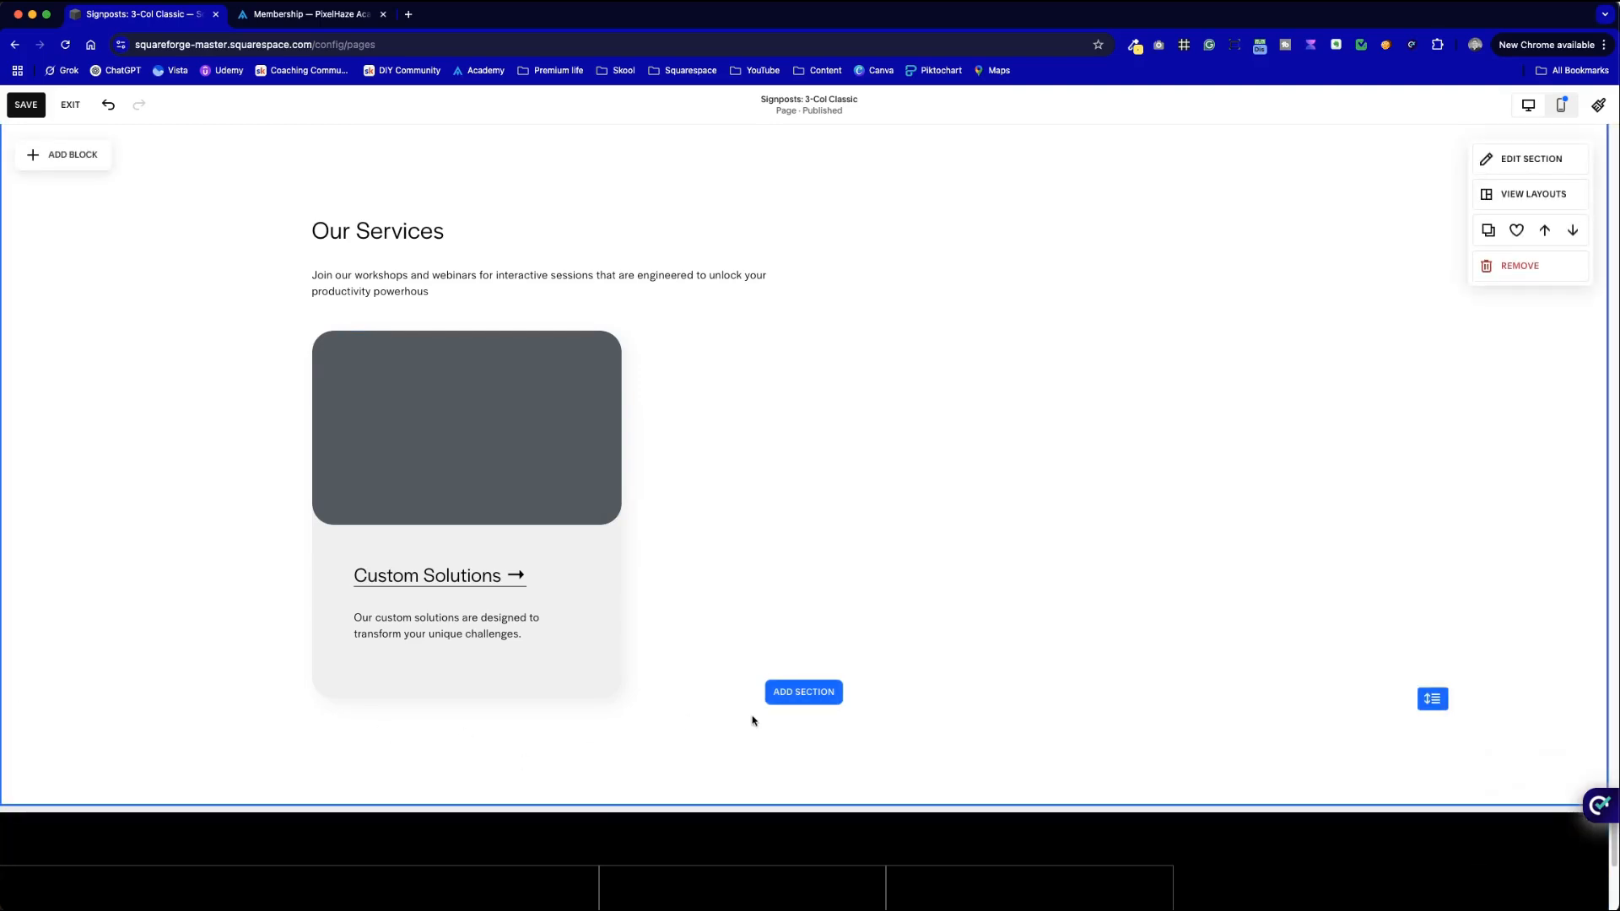
# - Add a thin light grey solid outline to the Custom Solutions card
pyautogui.click(590, 666)
pyautogui.click(582, 662)
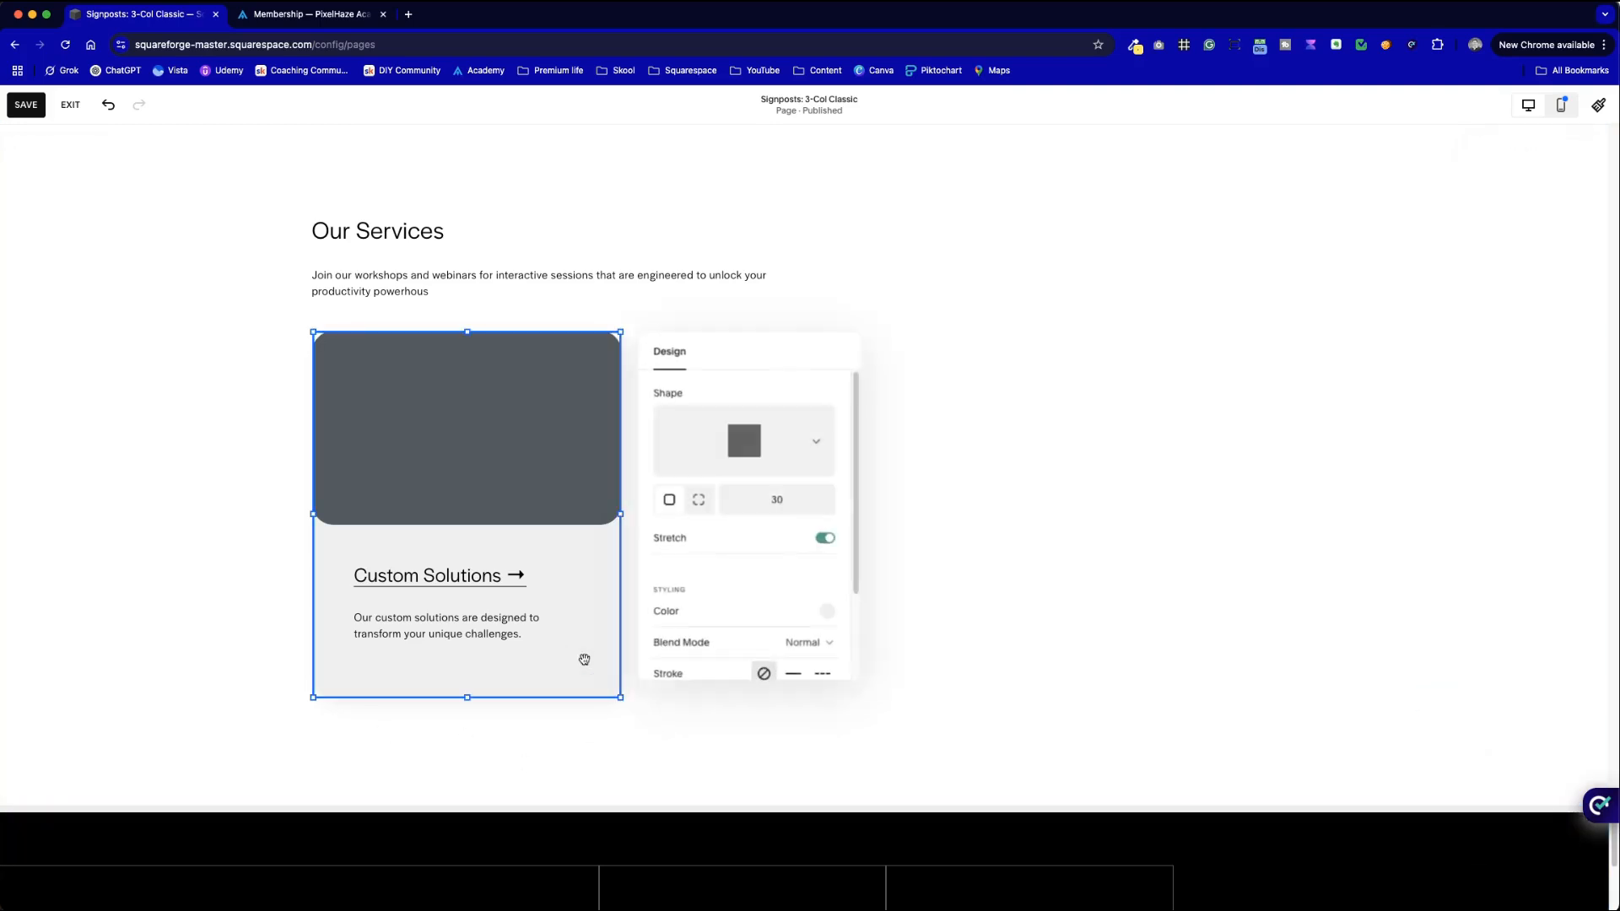
pyautogui.scroll(-5, 780, 455)
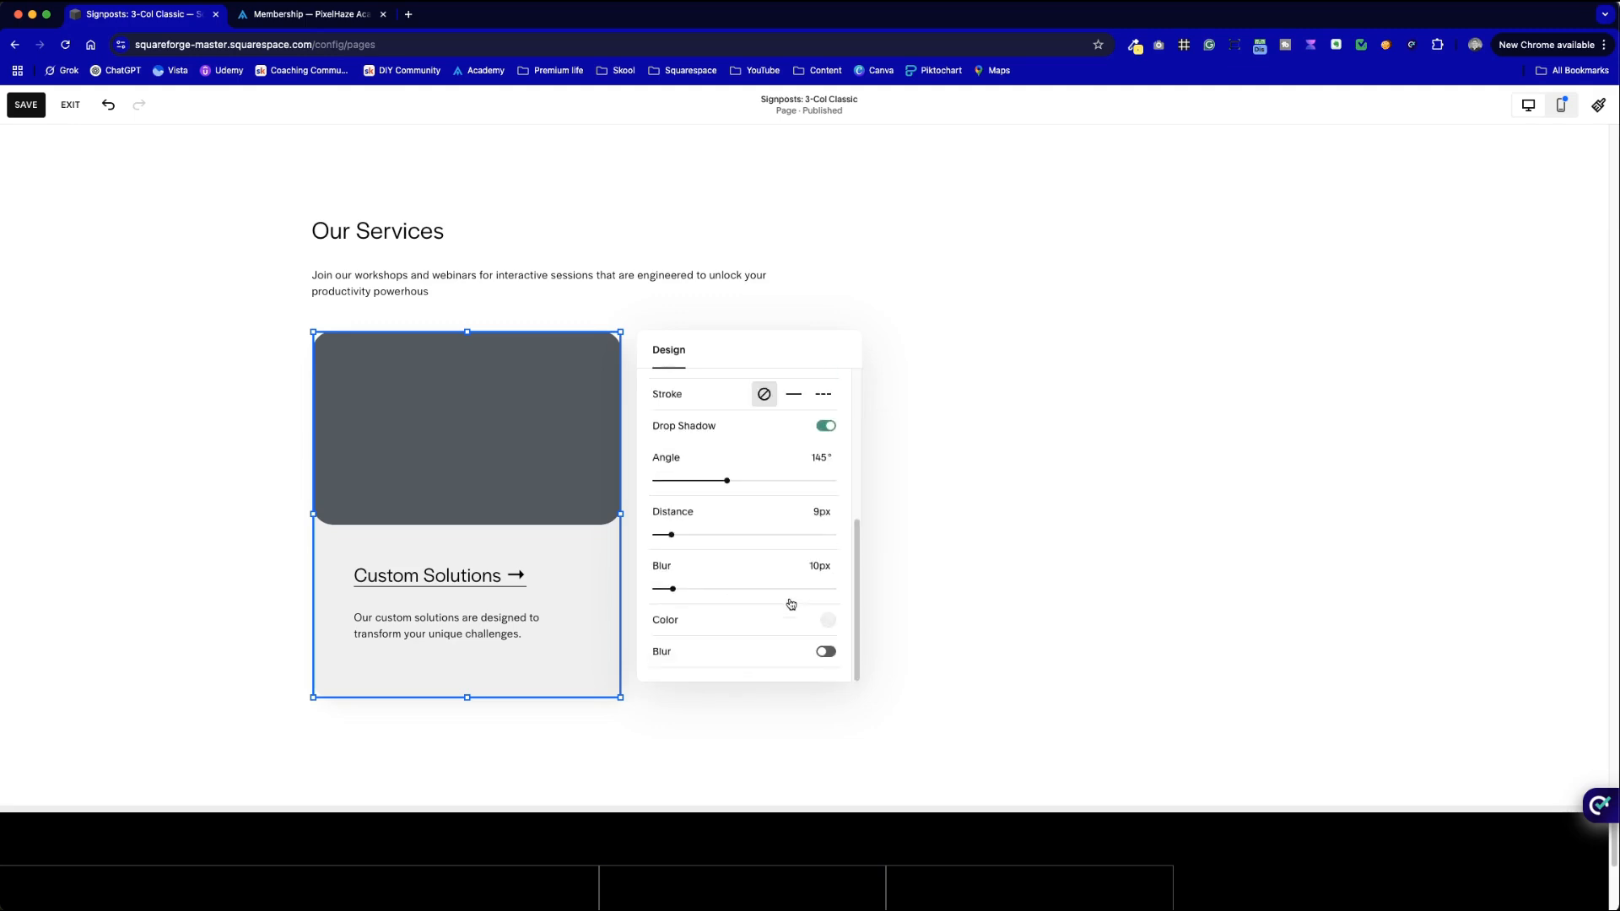
pyautogui.scroll(3, 787, 600)
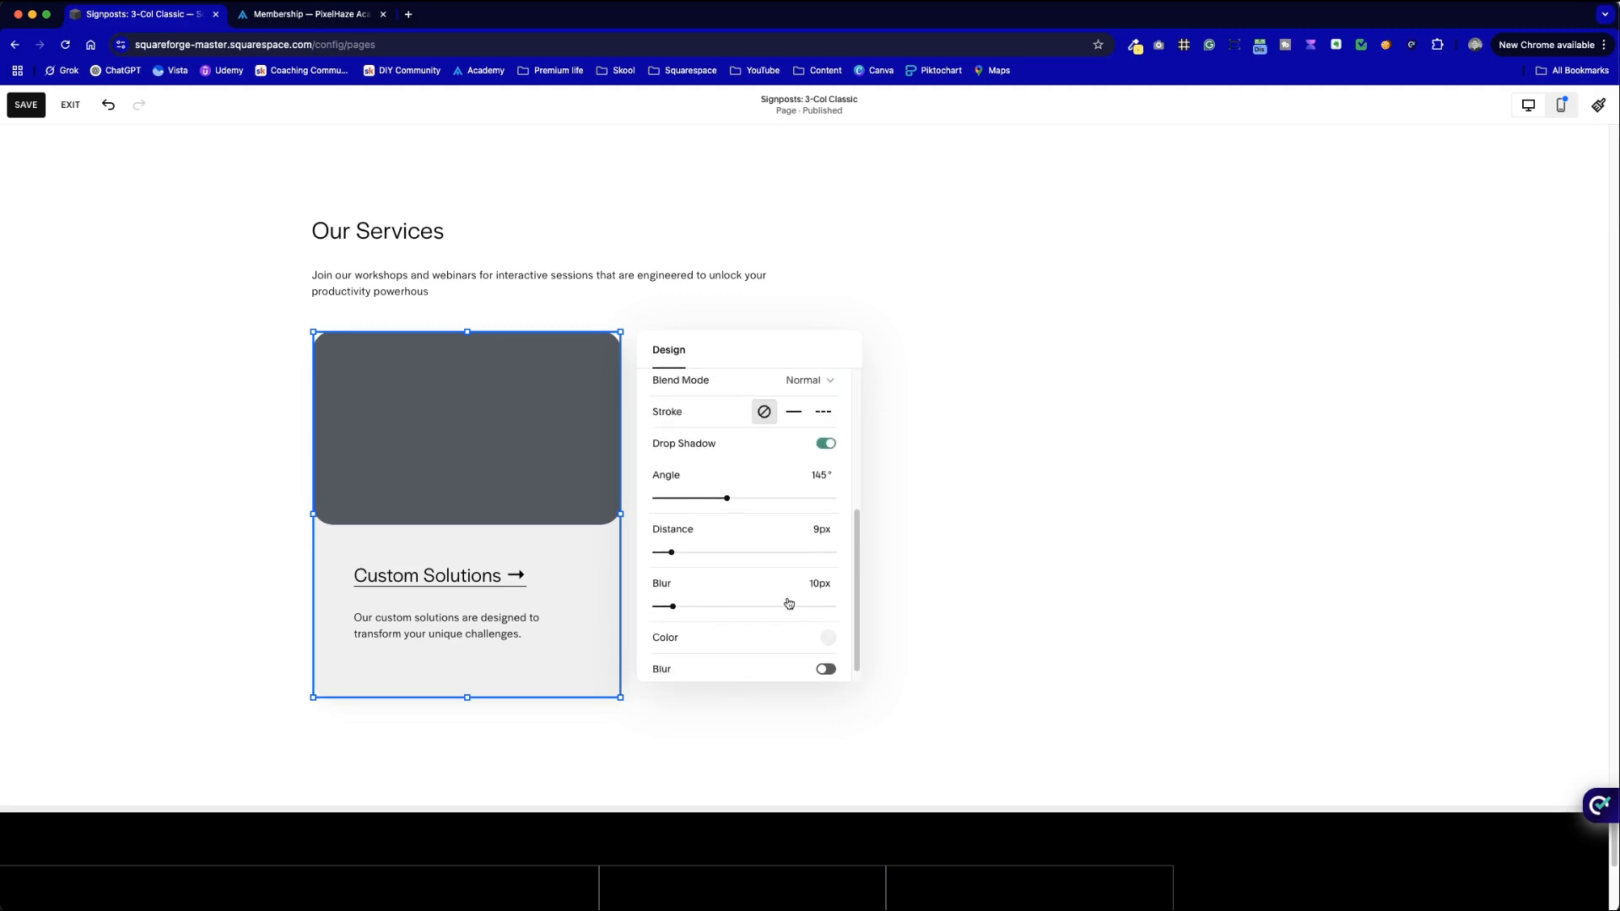
pyautogui.click(794, 487)
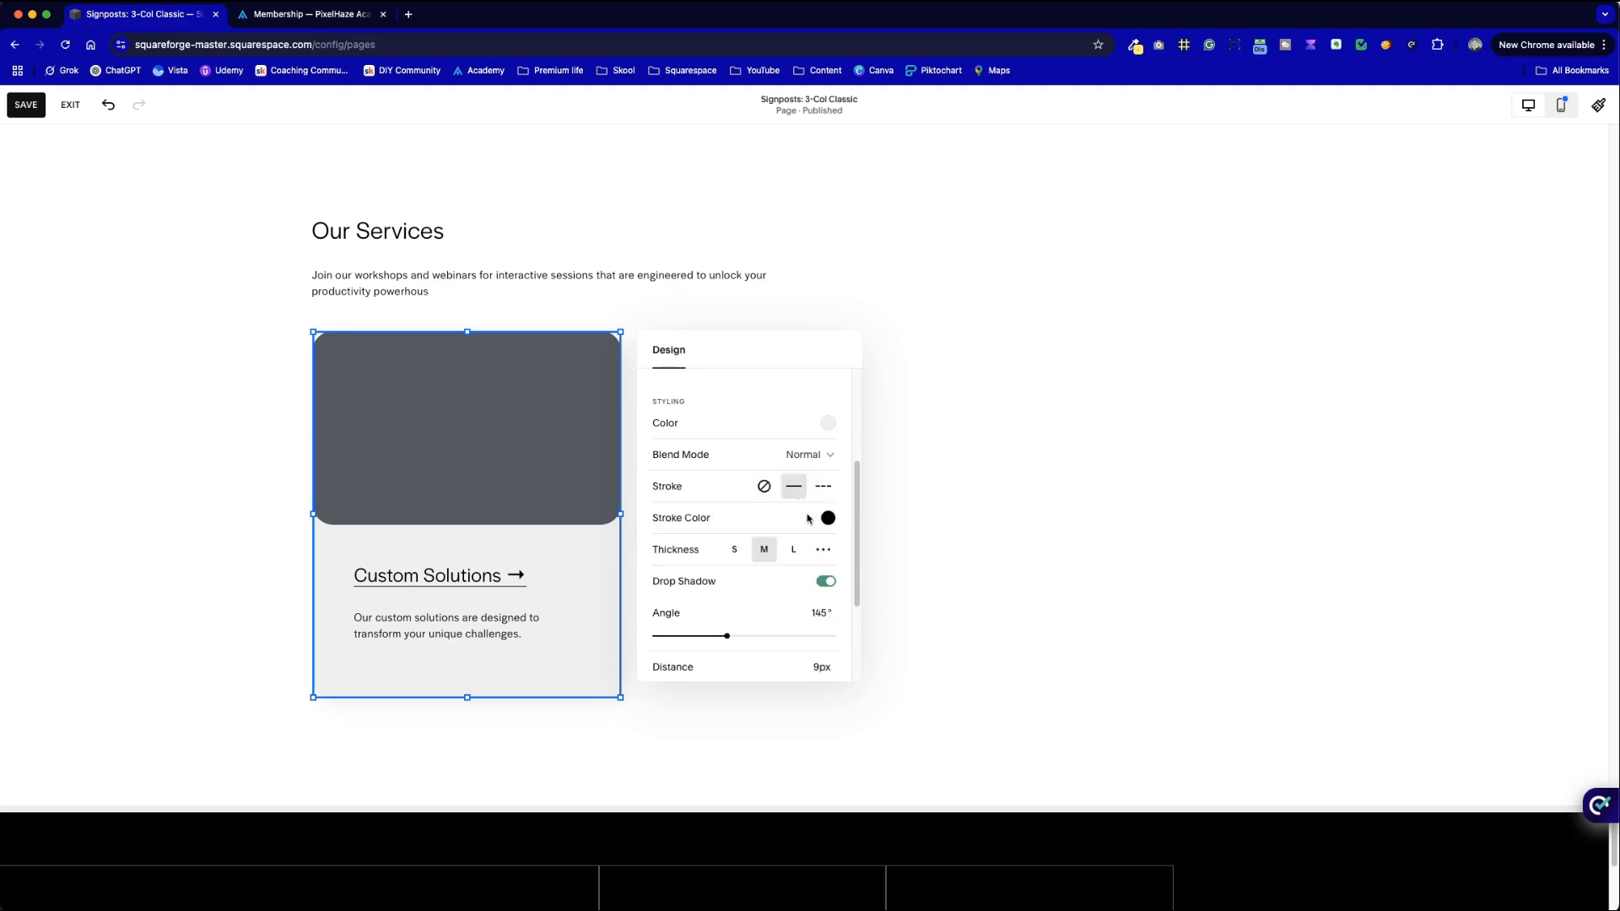
pyautogui.click(828, 517)
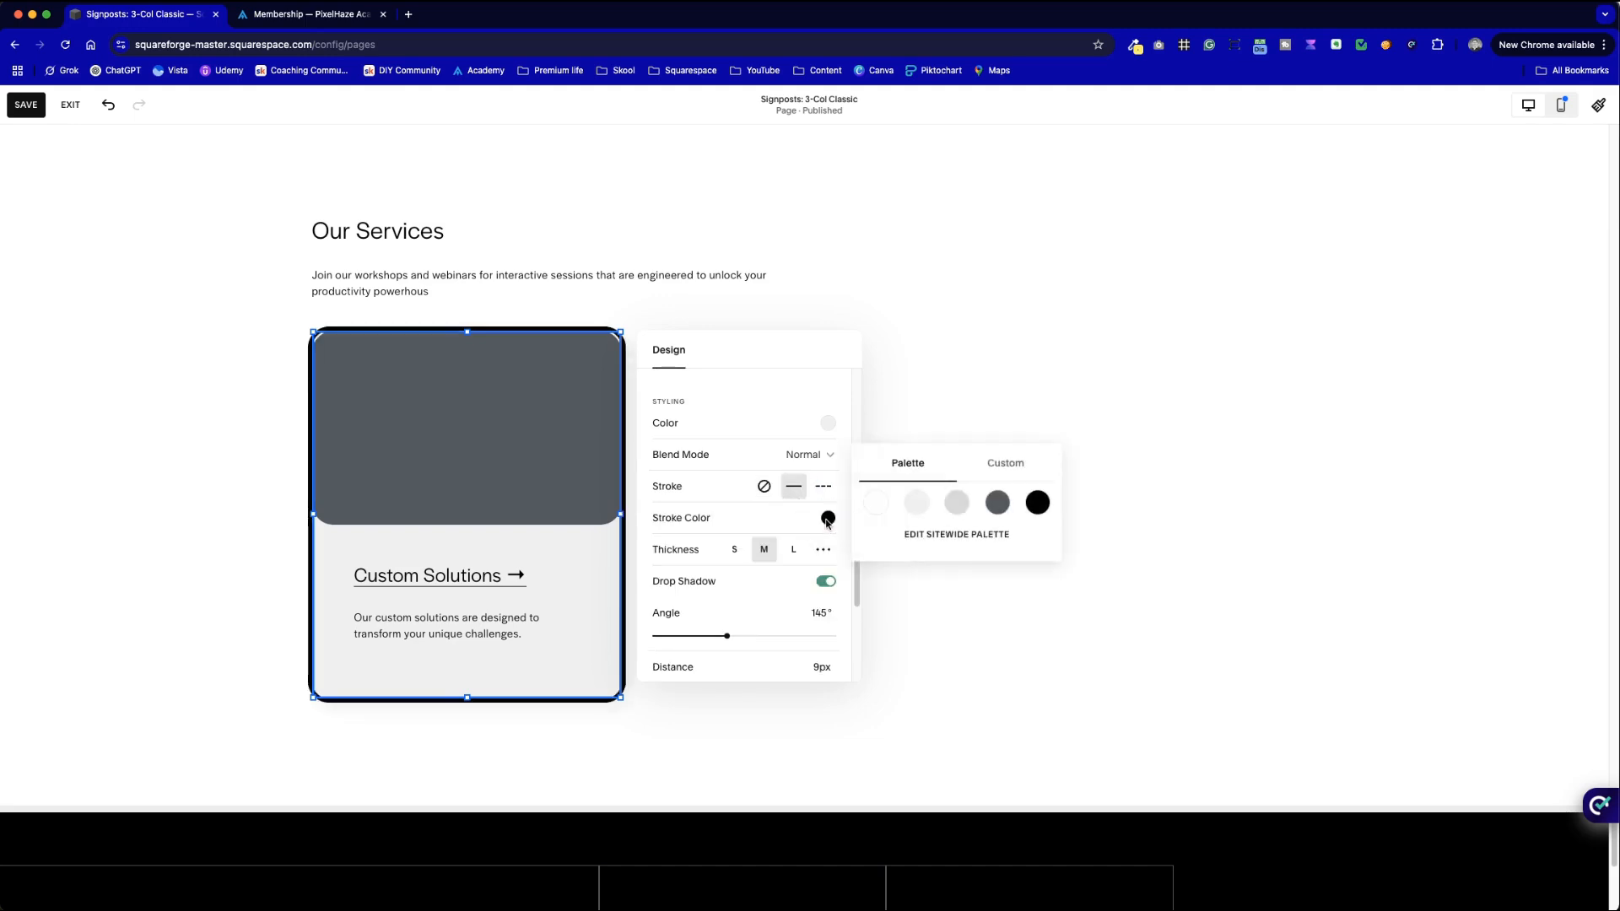
pyautogui.click(954, 504)
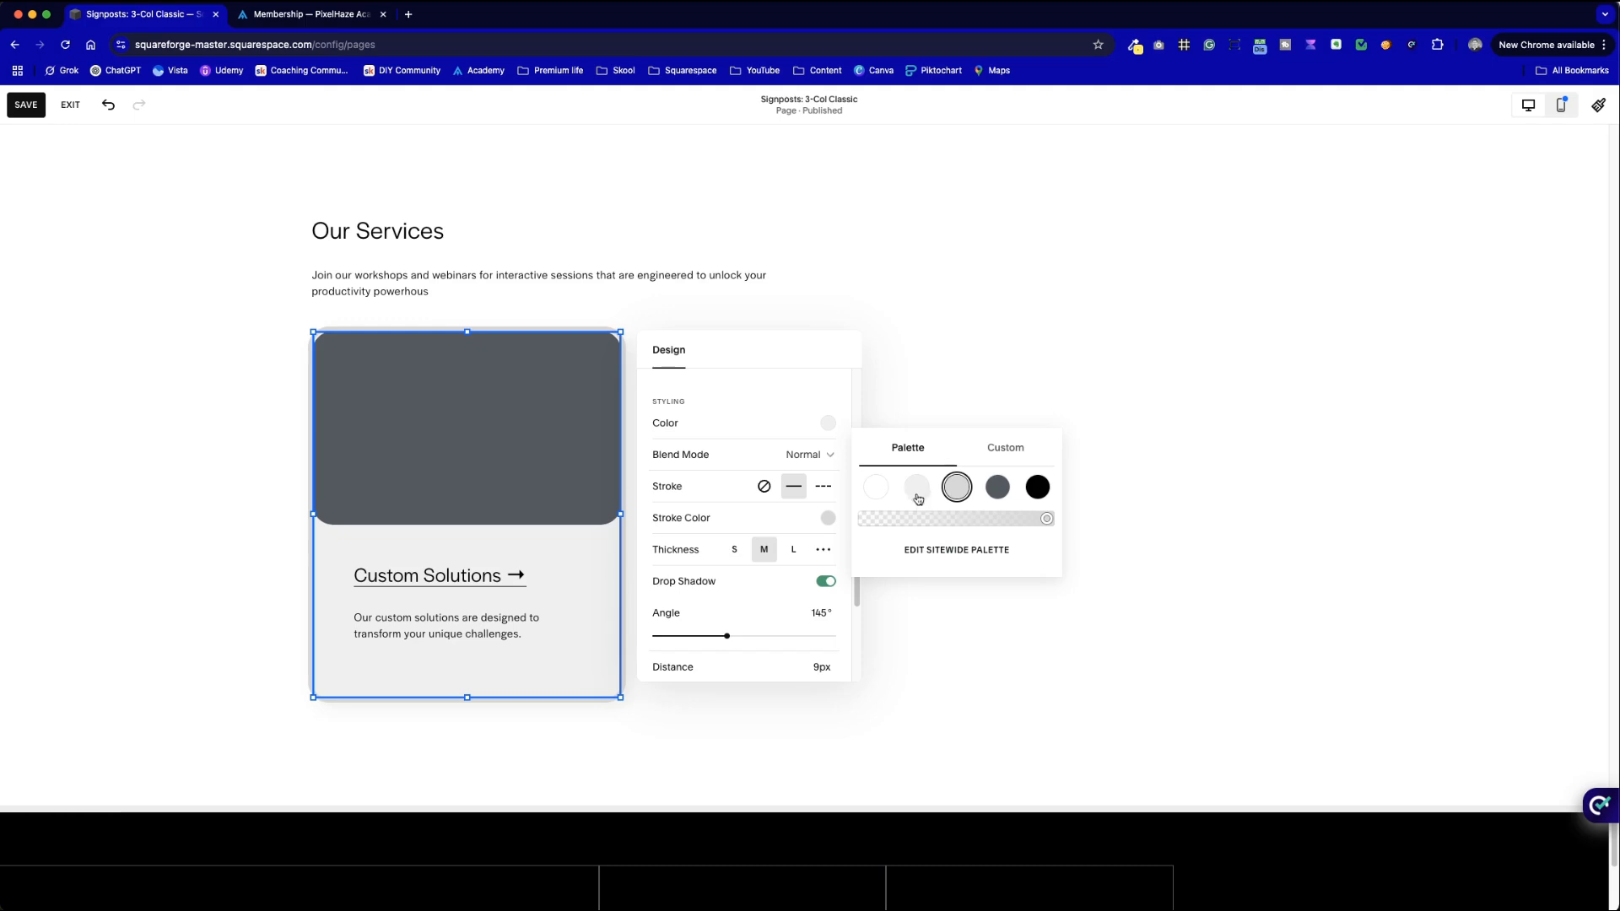
pyautogui.click(734, 549)
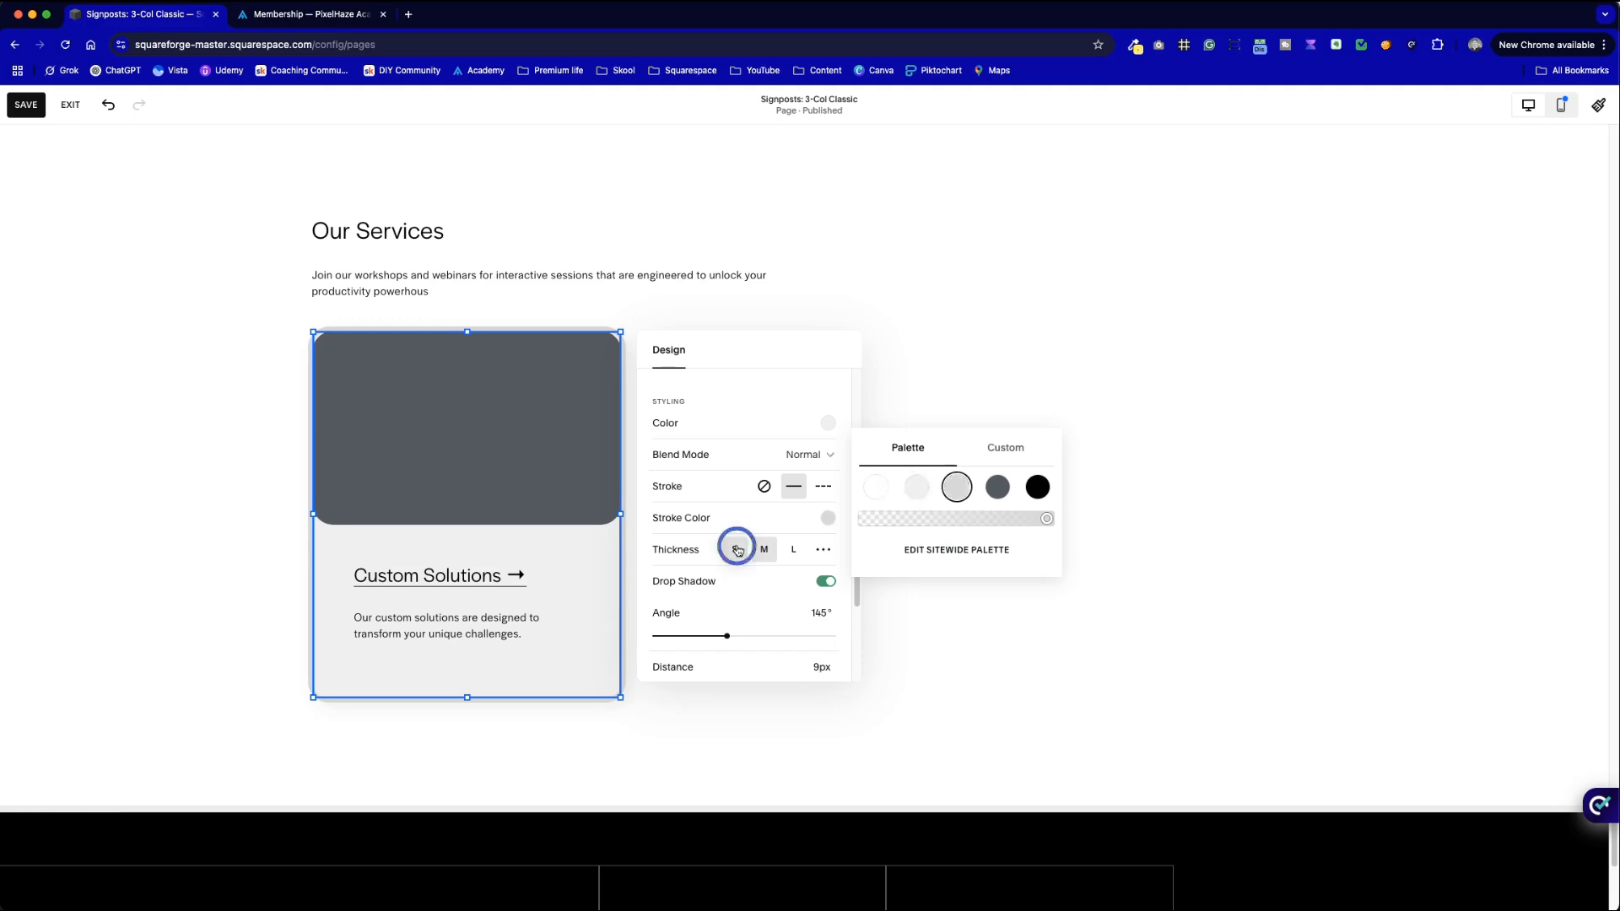
pyautogui.click(936, 608)
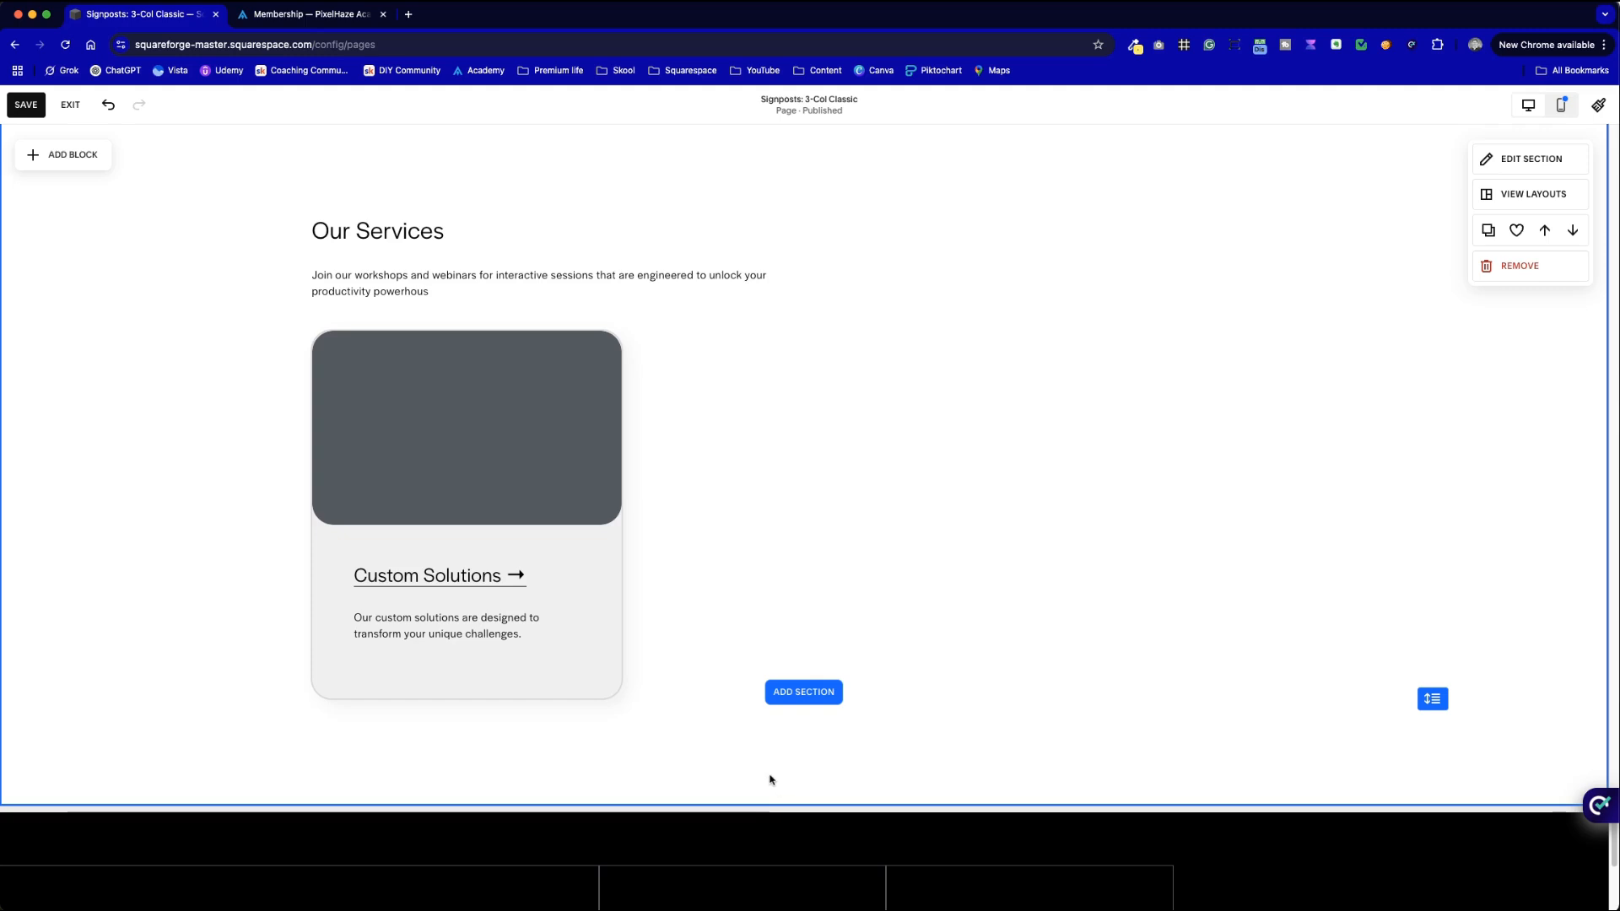
# - Make the card's stroke colour mostly transparent and set a custom 0px thickness
pyautogui.click(615, 680)
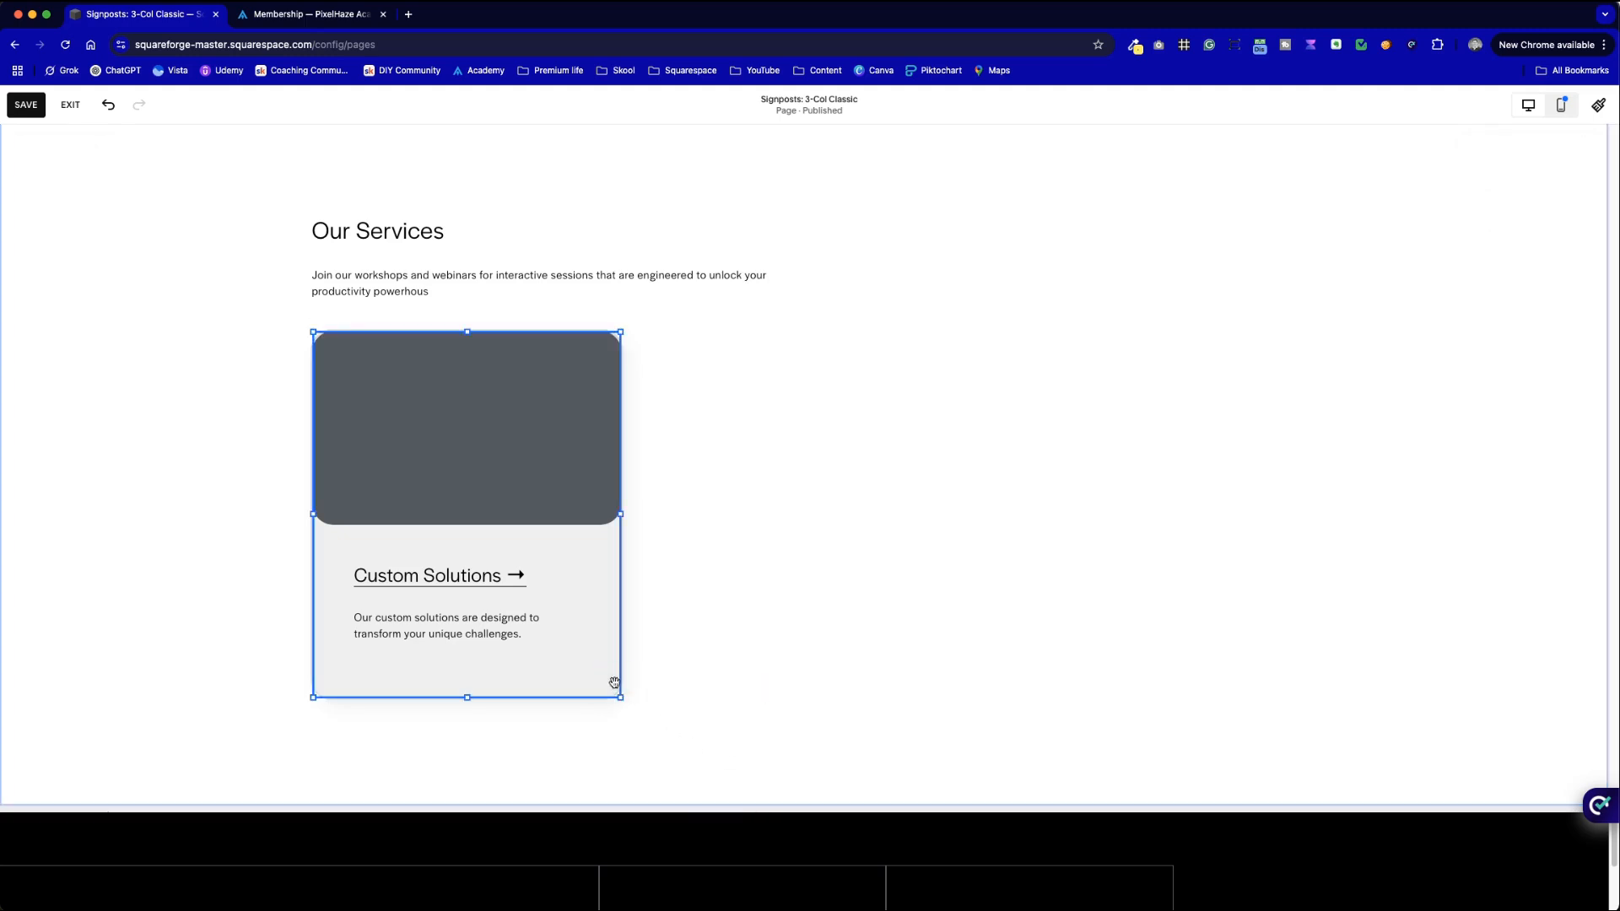
pyautogui.scroll(-2, 808, 598)
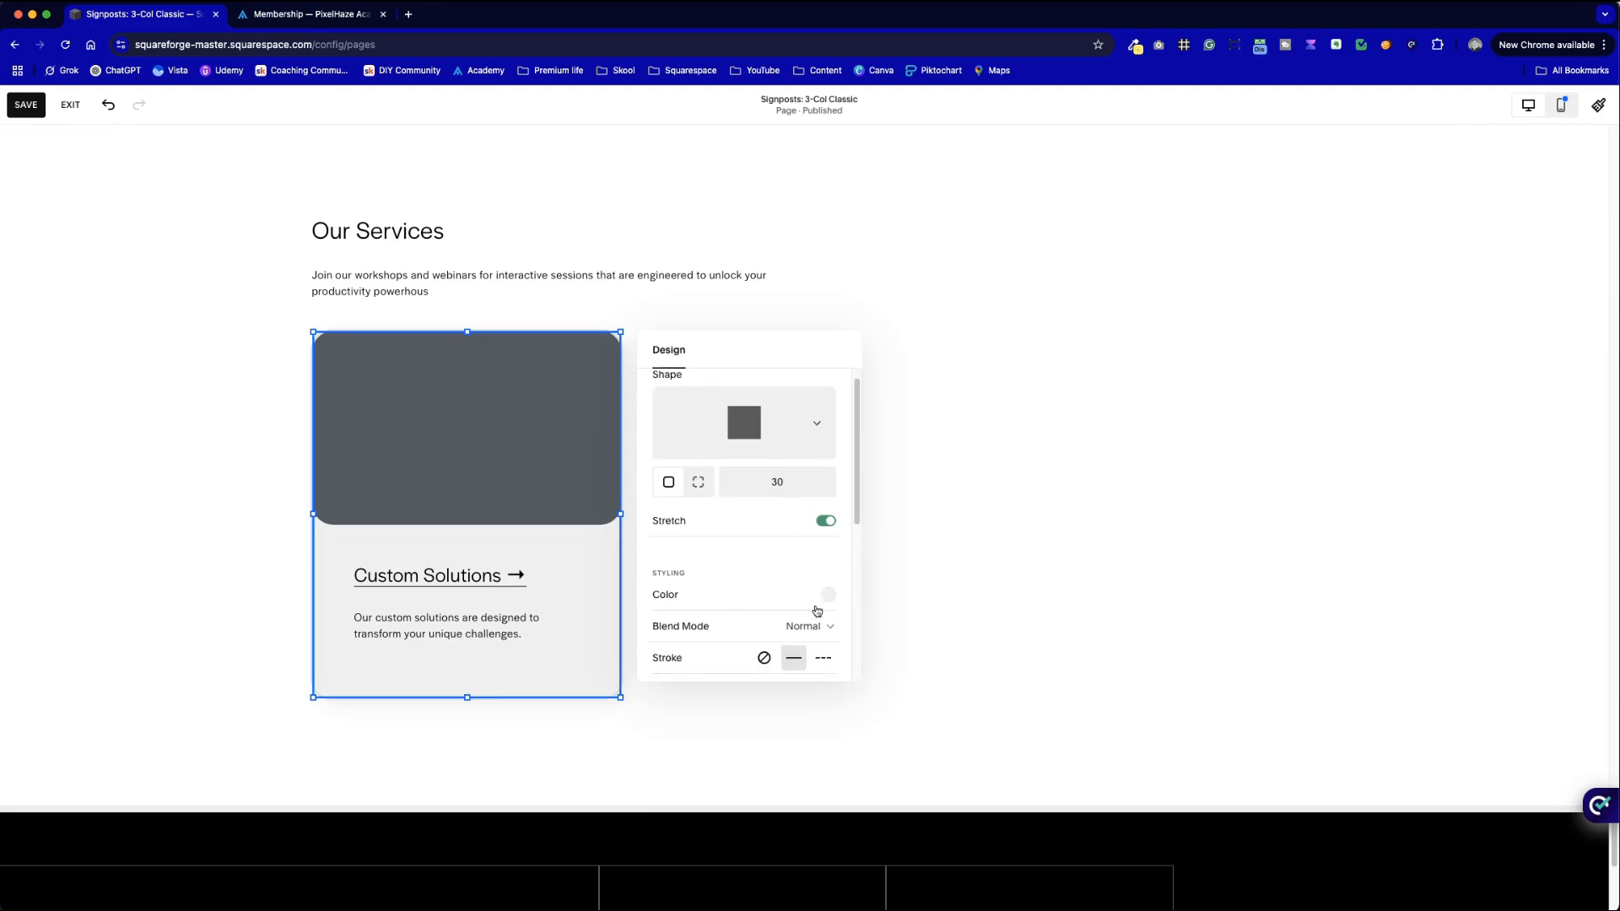
pyautogui.scroll(-1, 824, 609)
pyautogui.click(824, 609)
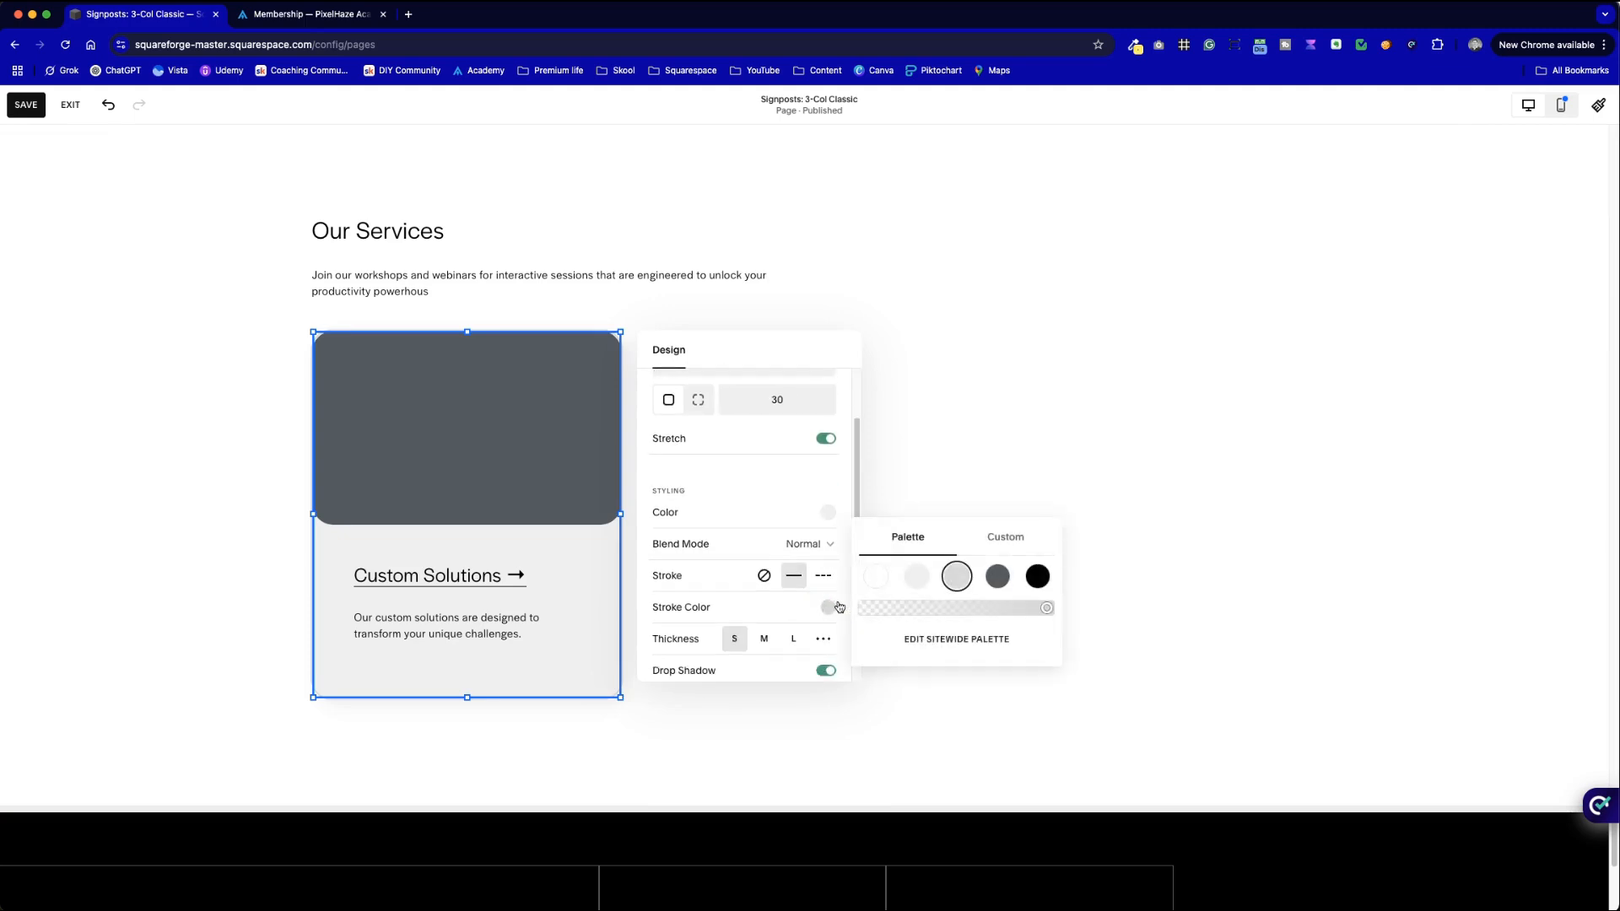
pyautogui.moveTo(1009, 609); pyautogui.dragTo(988, 612)
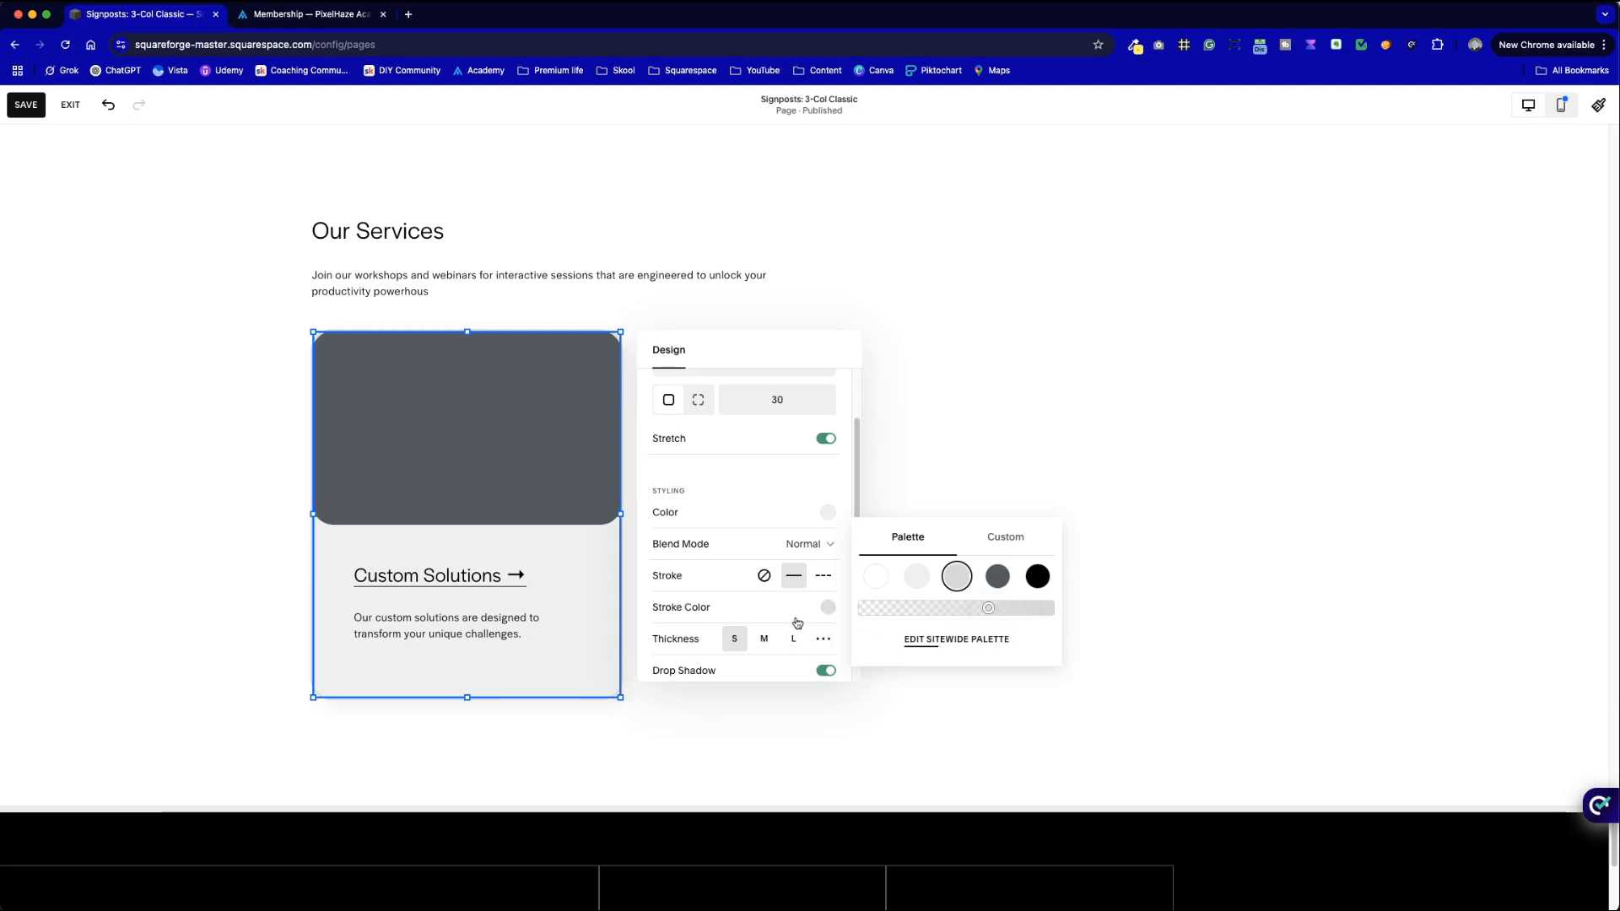
pyautogui.click(823, 638)
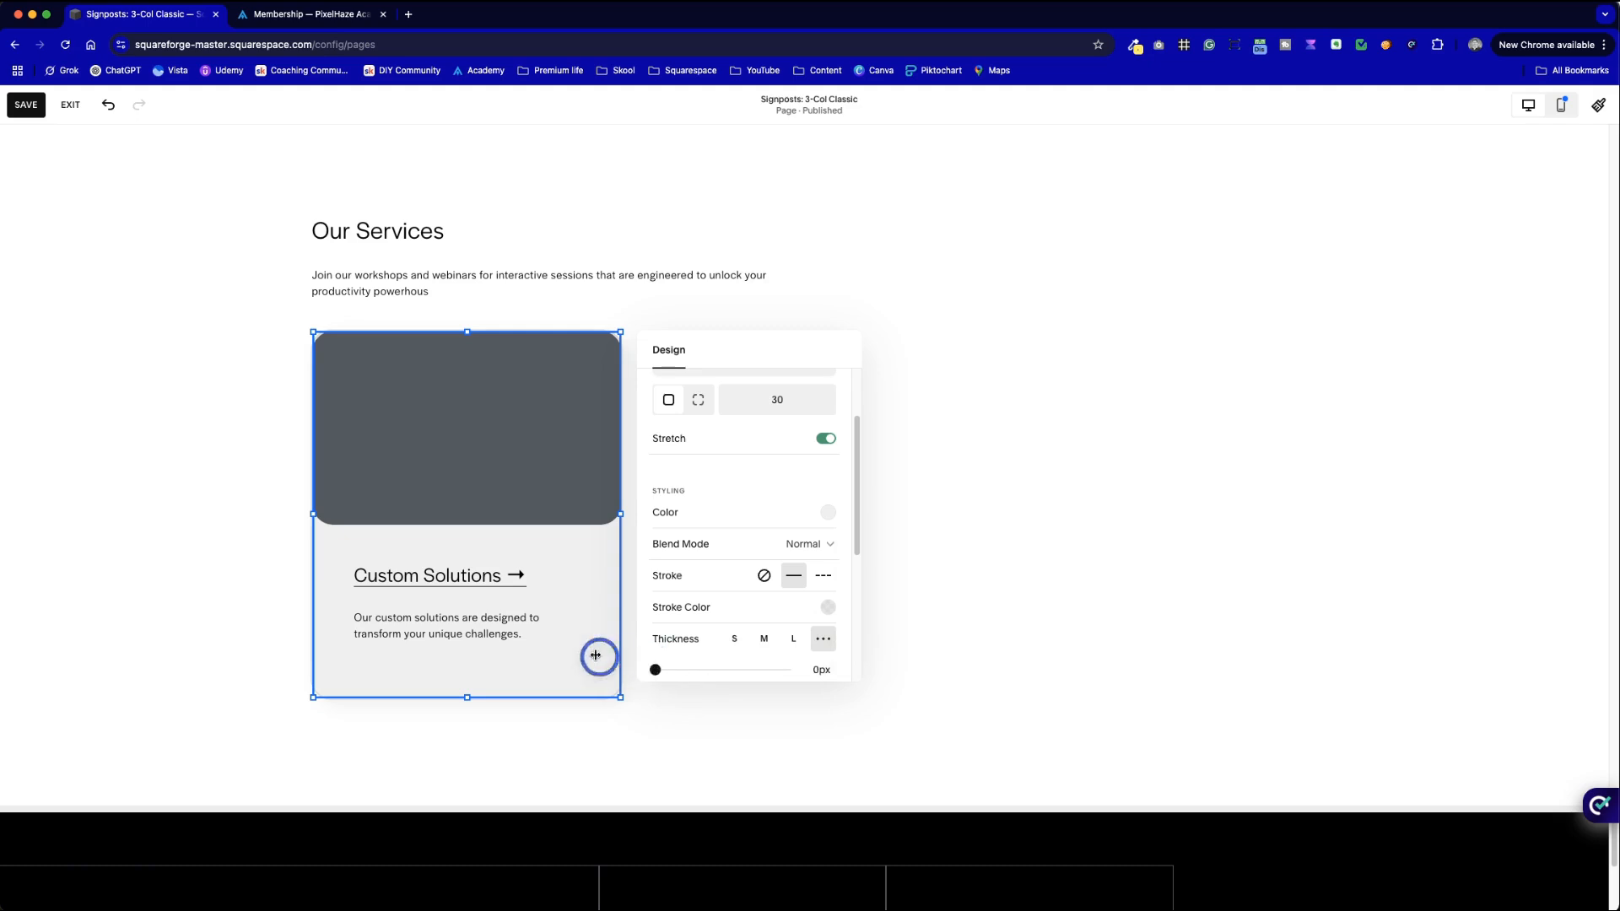
pyautogui.click(256, 538)
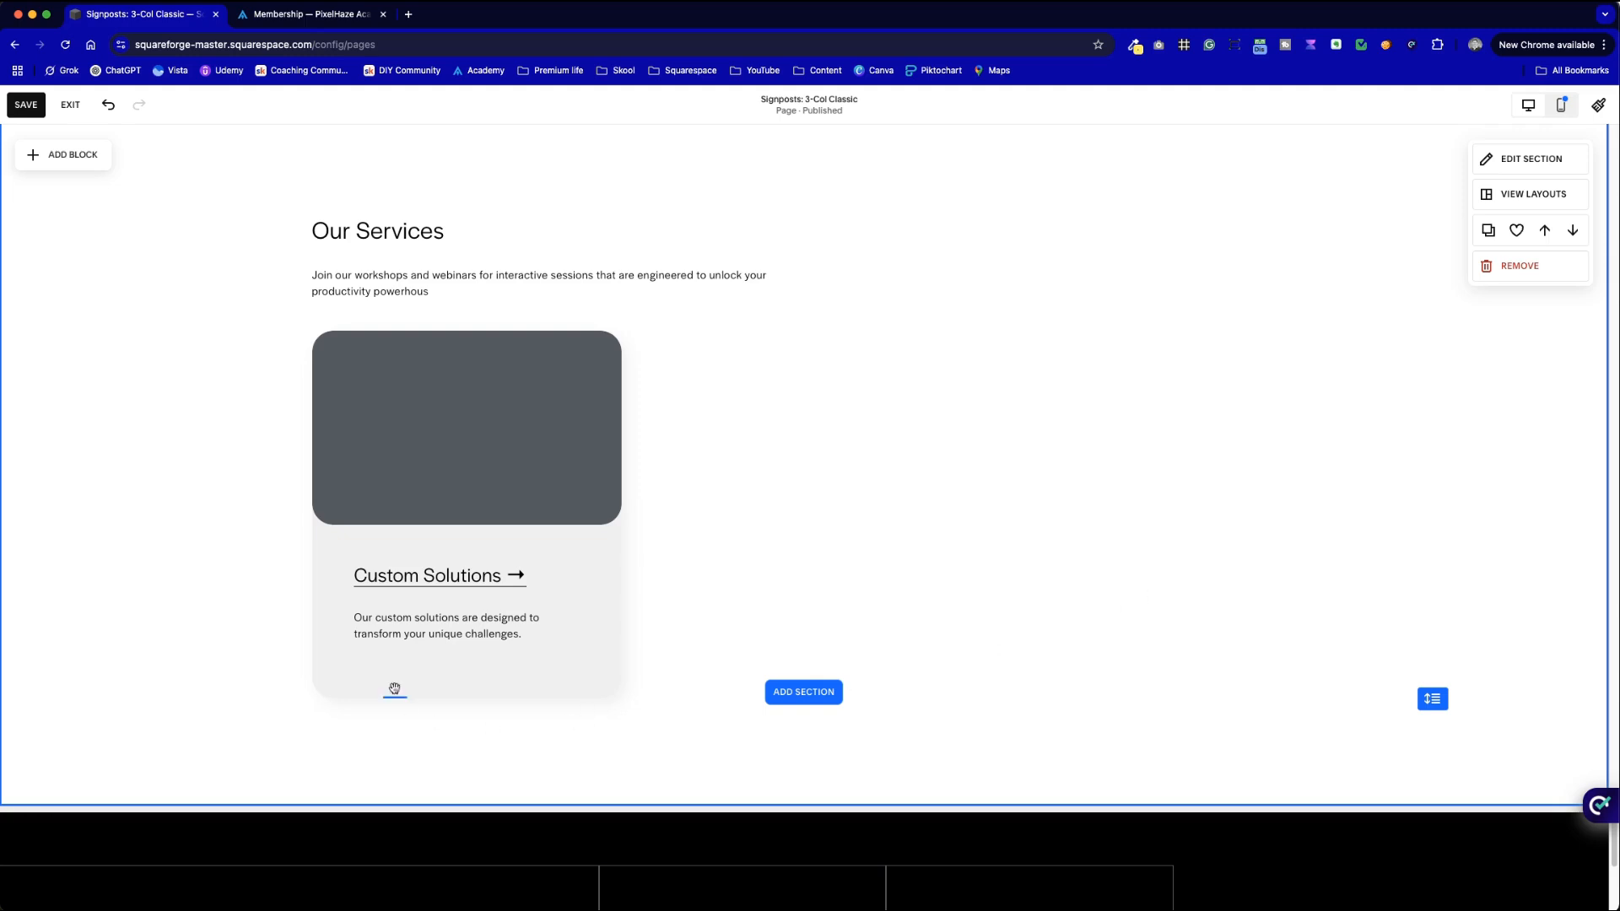
# - Change the card's fill colour to the lighter grey palette swatch
pyautogui.scroll(-5, 1063, 574)
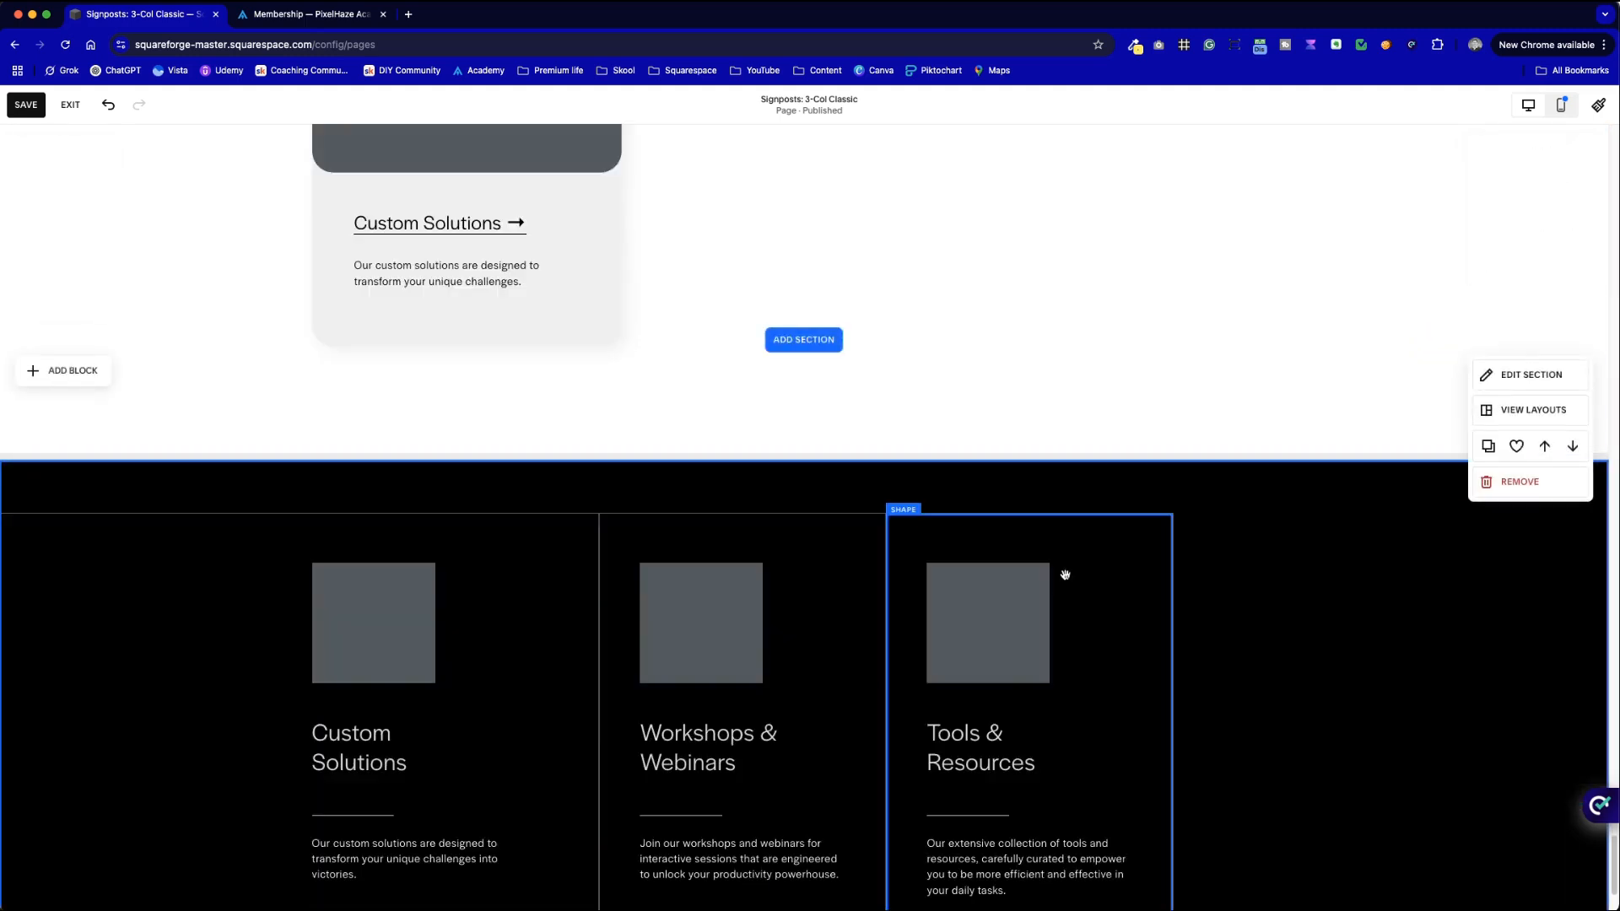
pyautogui.scroll(4, 1063, 571)
pyautogui.doubleClick(604, 597)
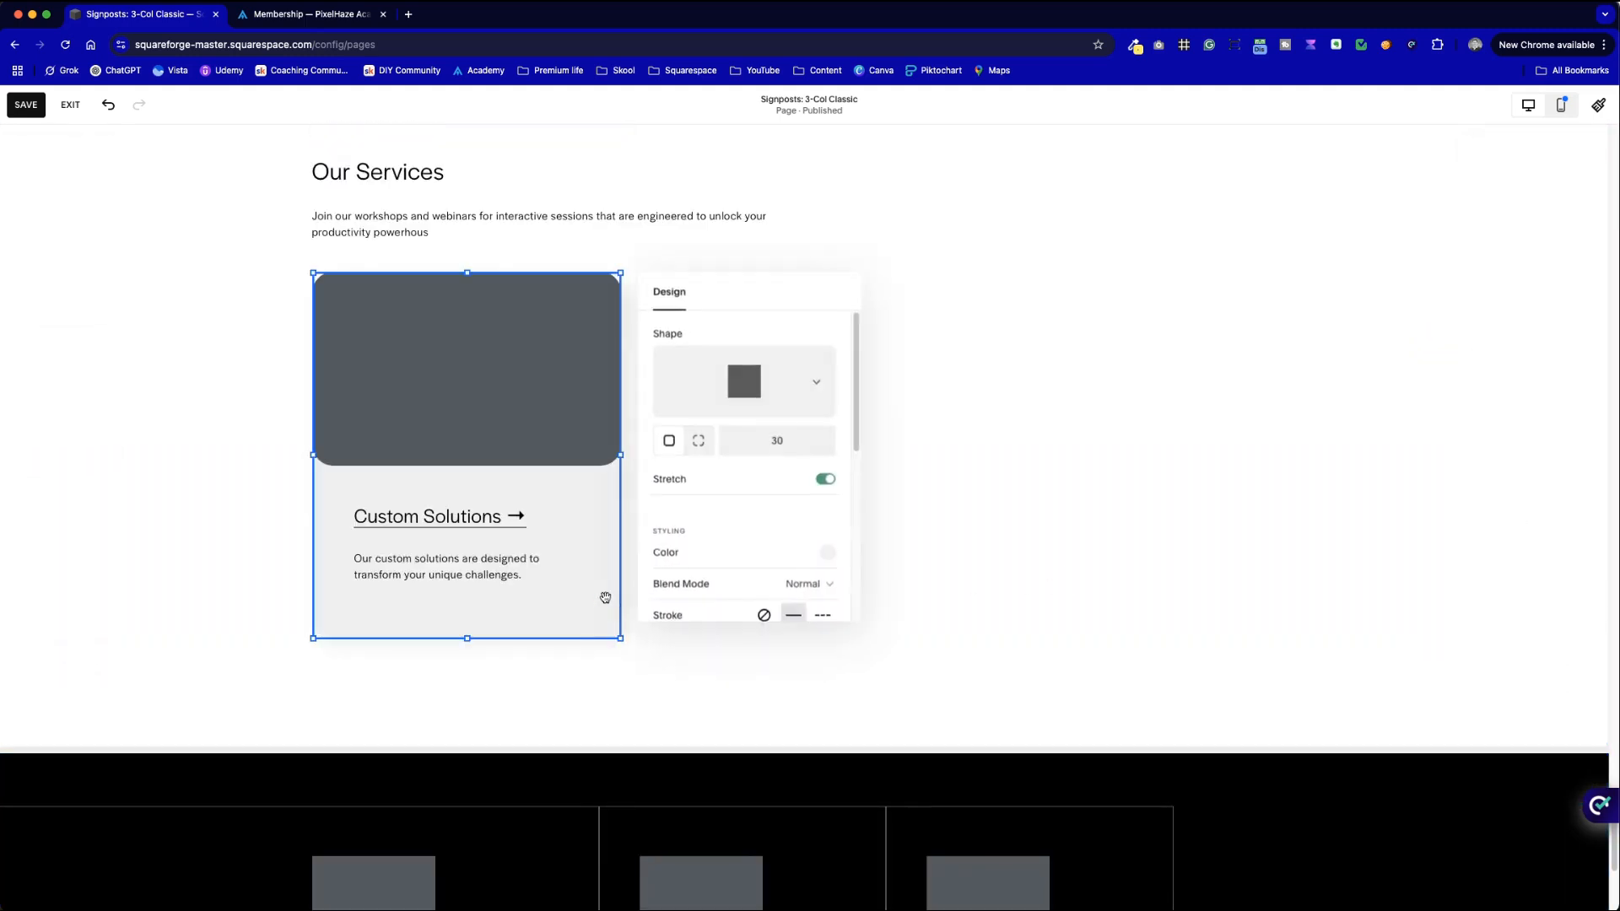
pyautogui.click(830, 552)
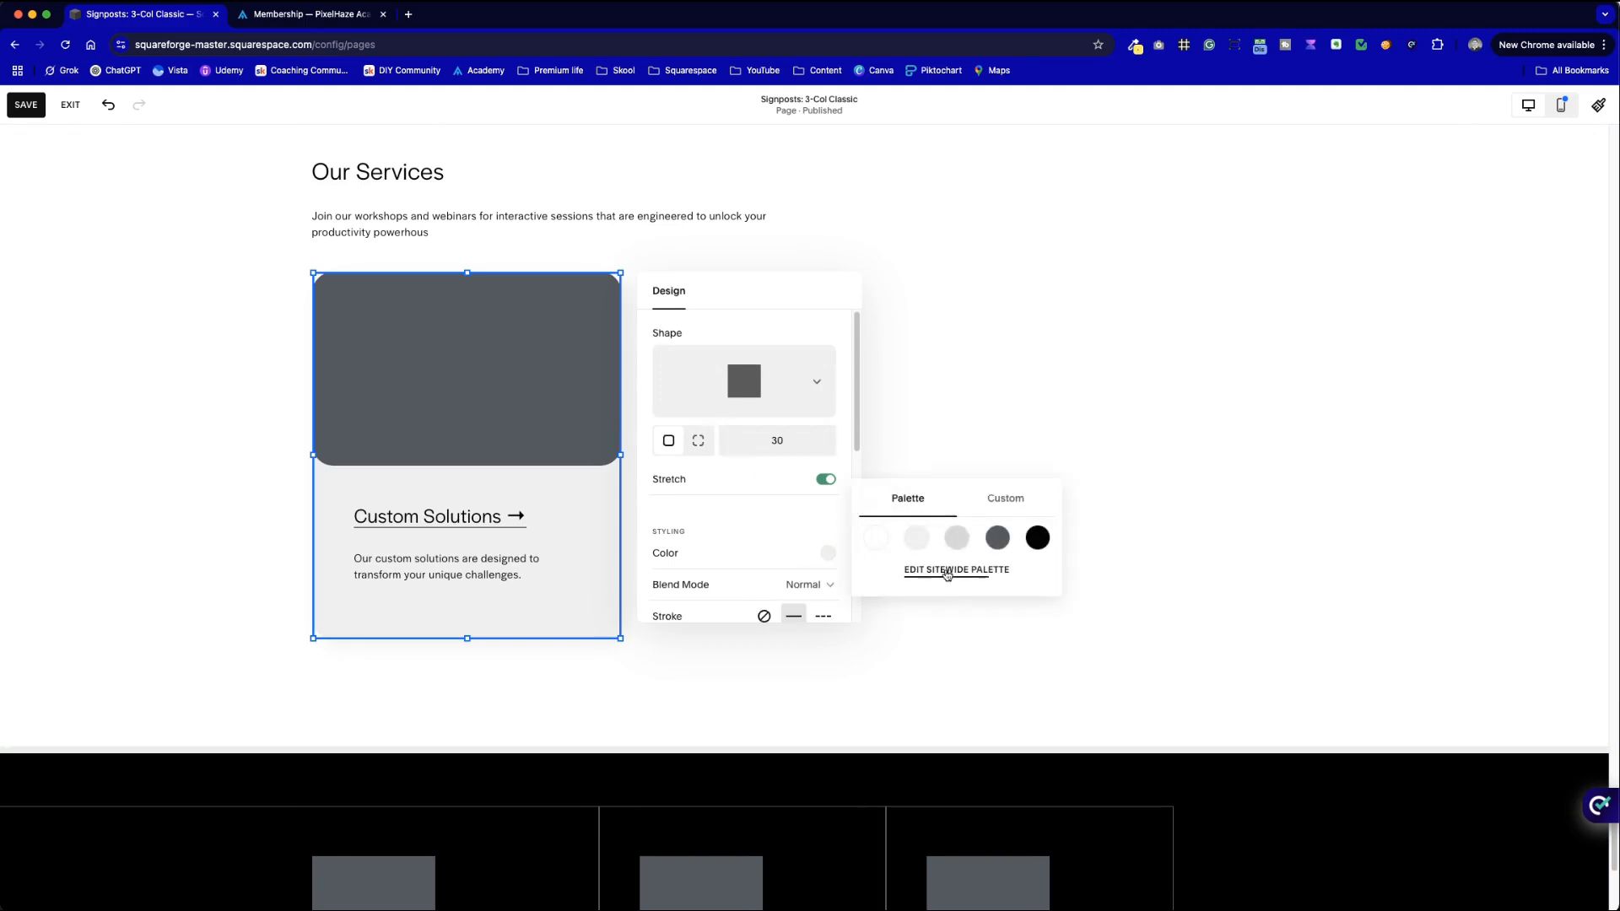
pyautogui.click(958, 539)
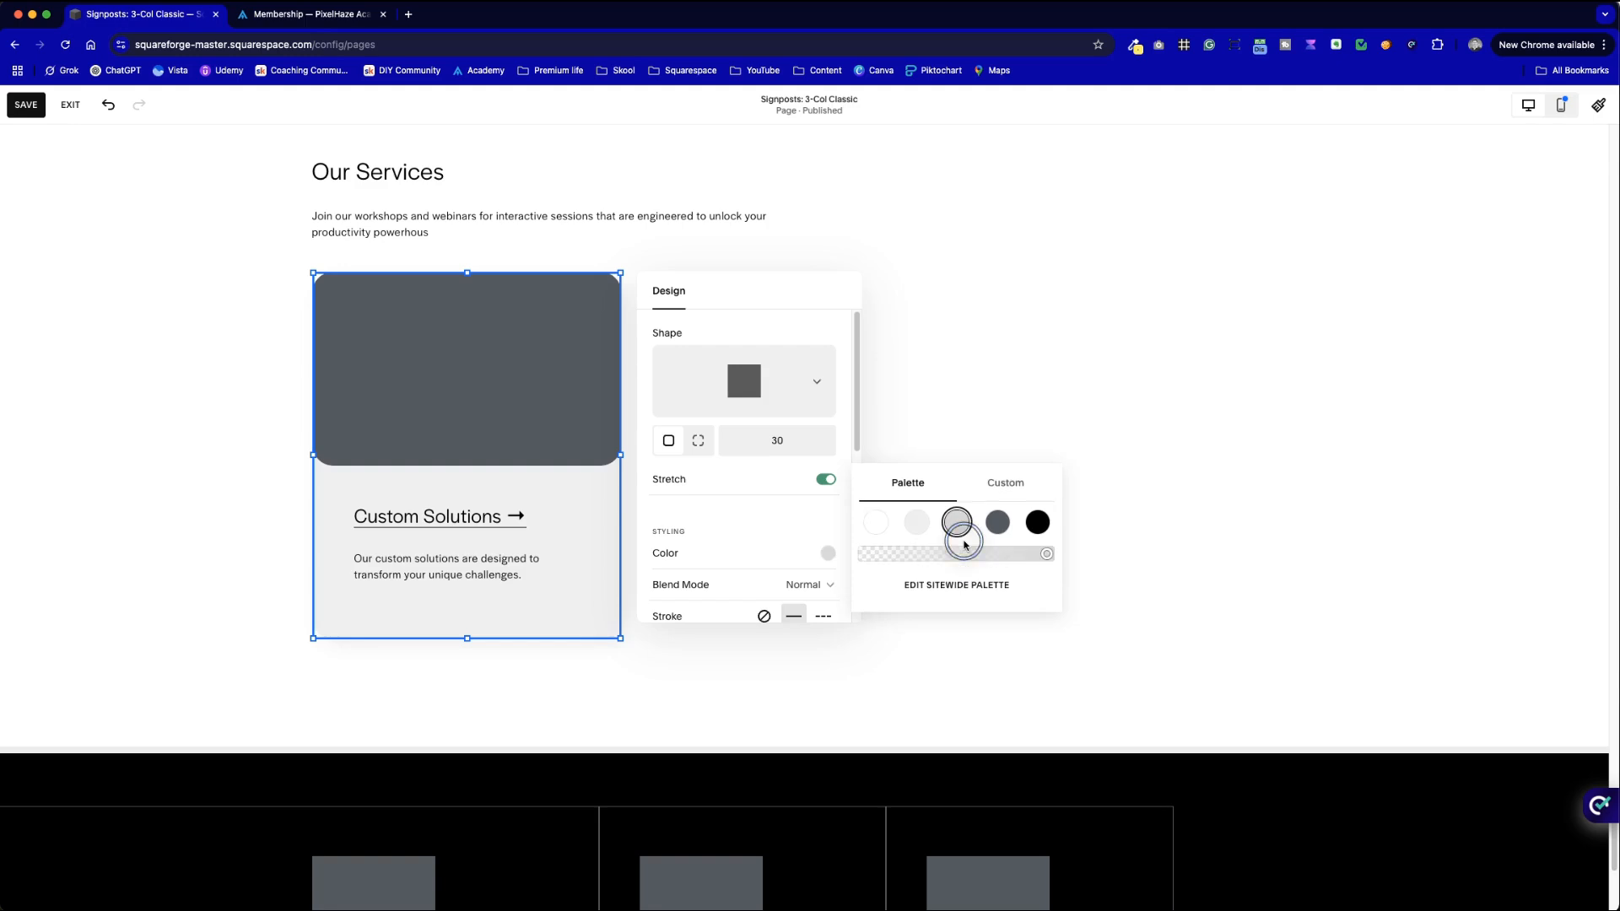
pyautogui.click(916, 523)
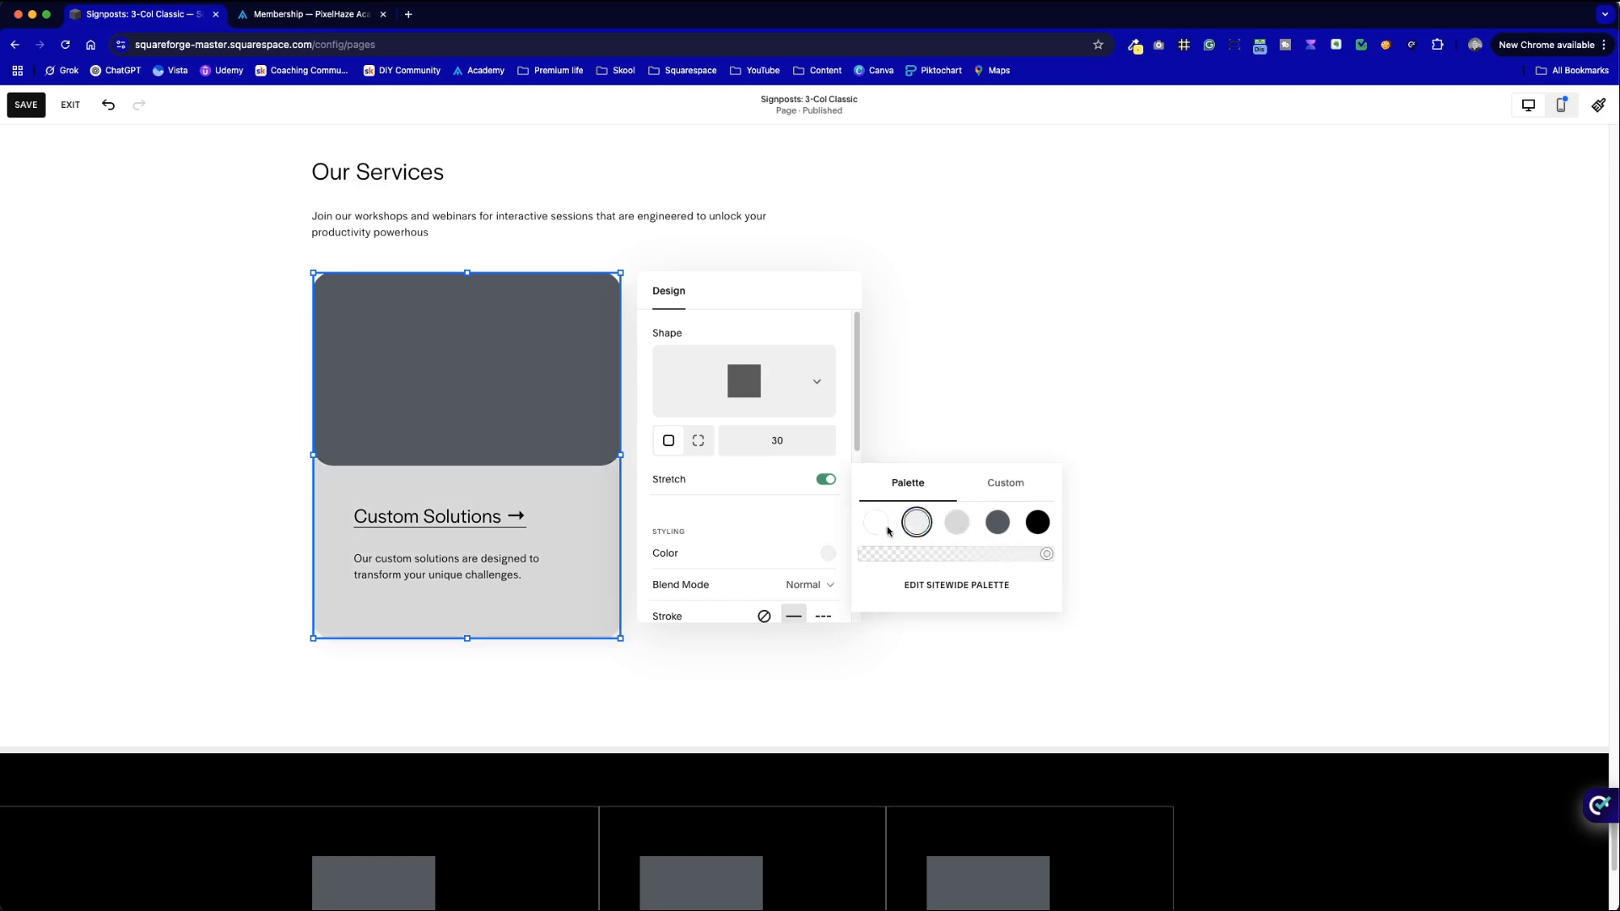
pyautogui.click(793, 543)
# - Set the card's drop shadow colour to dark grey with reduced opacity
pyautogui.scroll(-5, 793, 543)
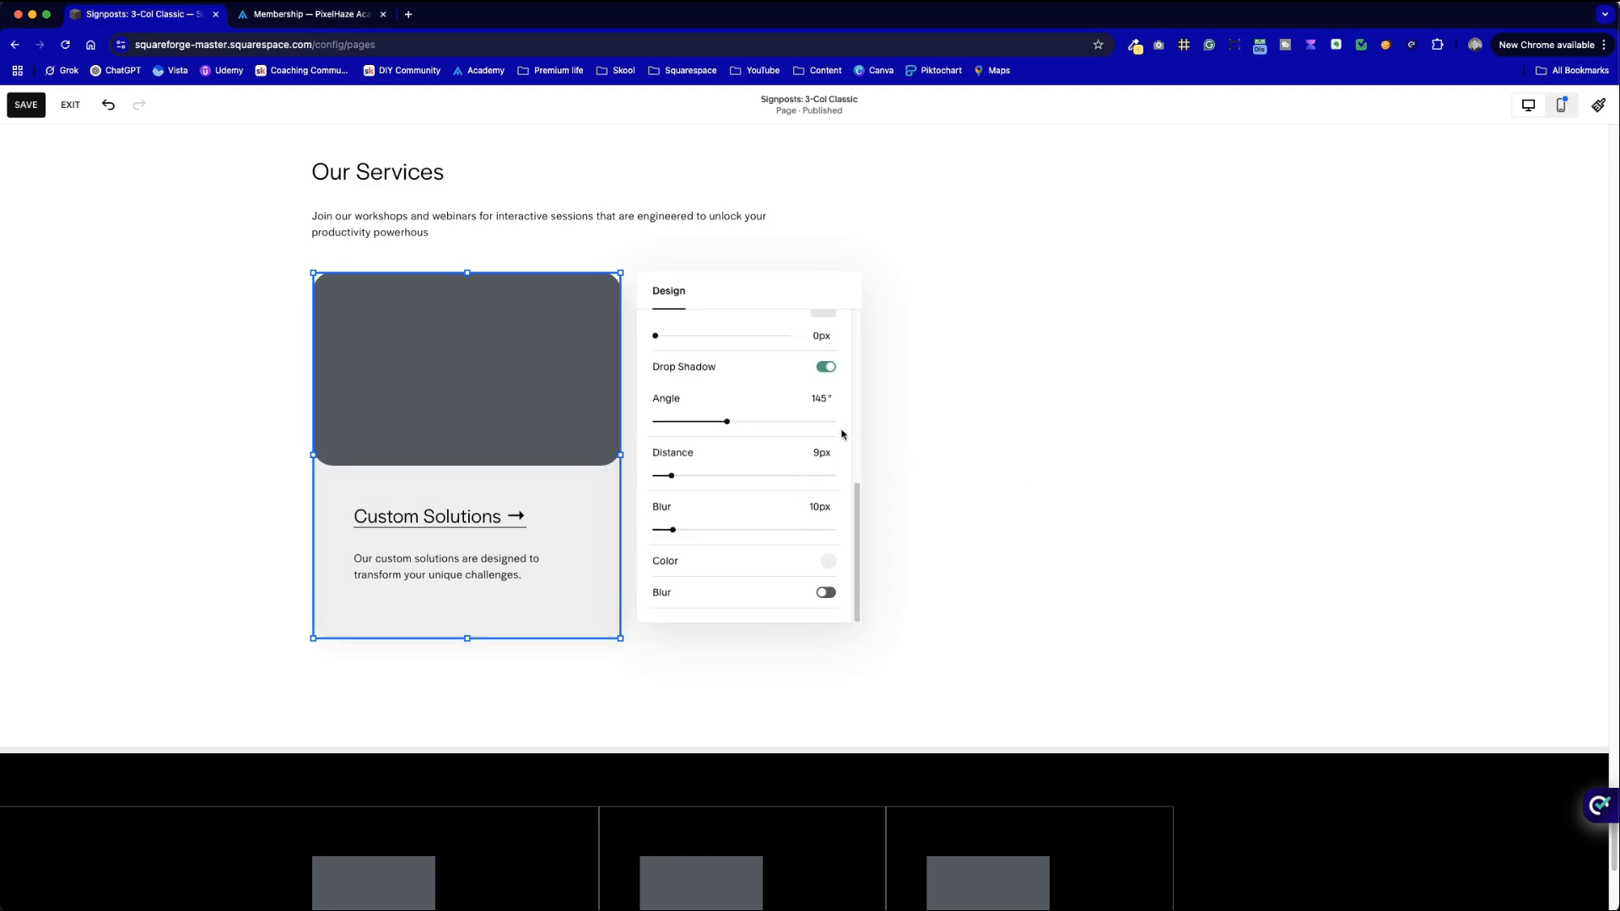
pyautogui.click(825, 565)
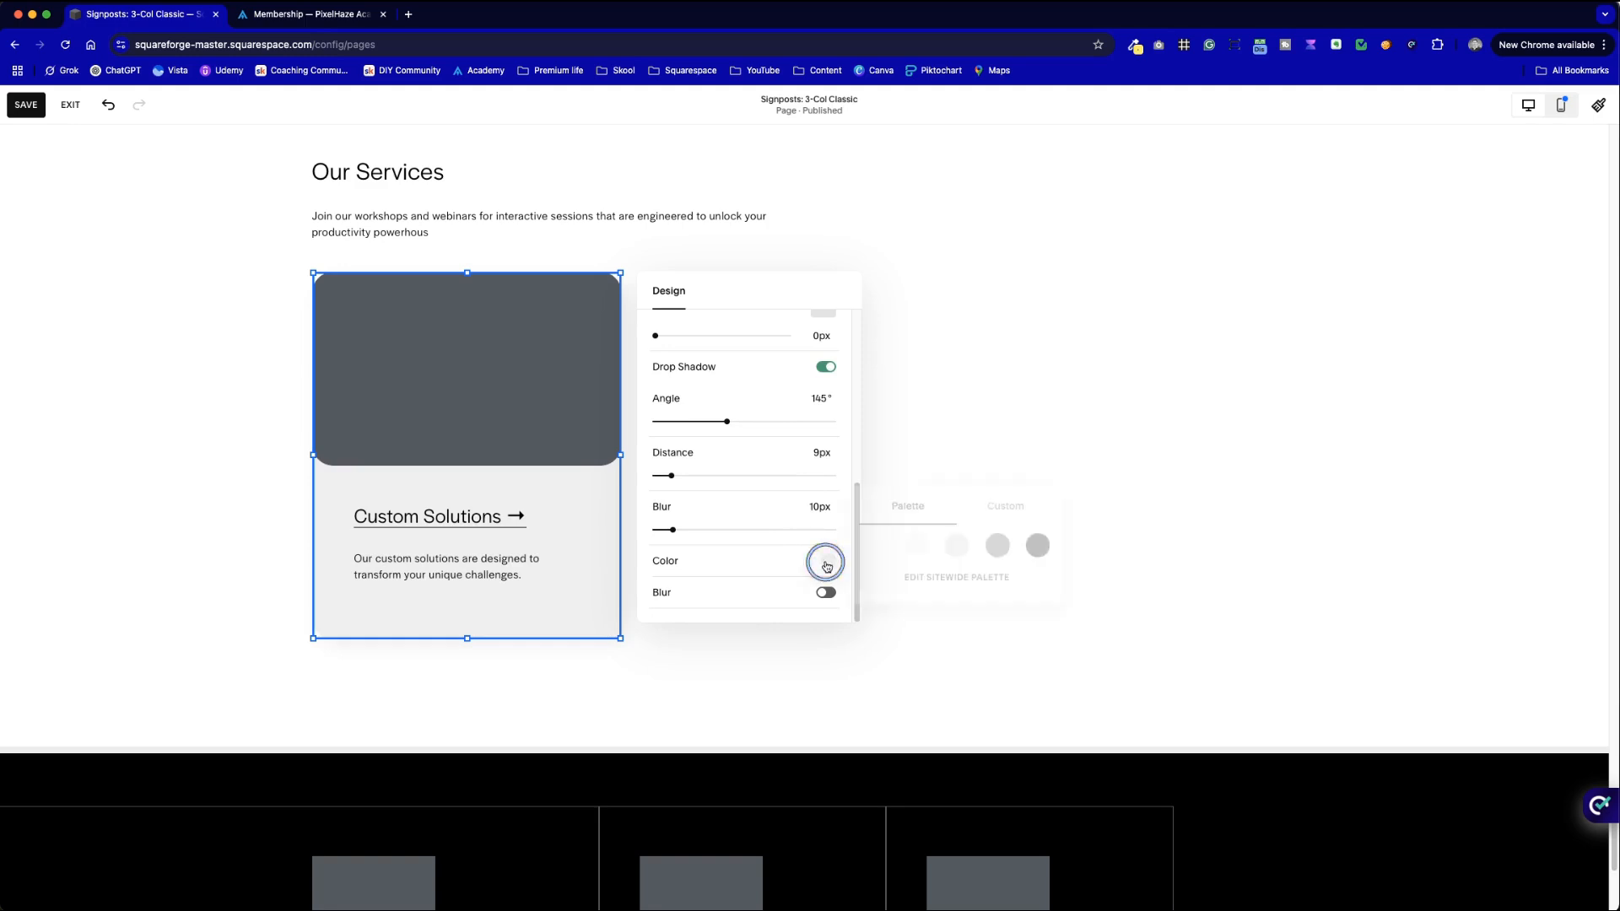
pyautogui.click(1040, 549)
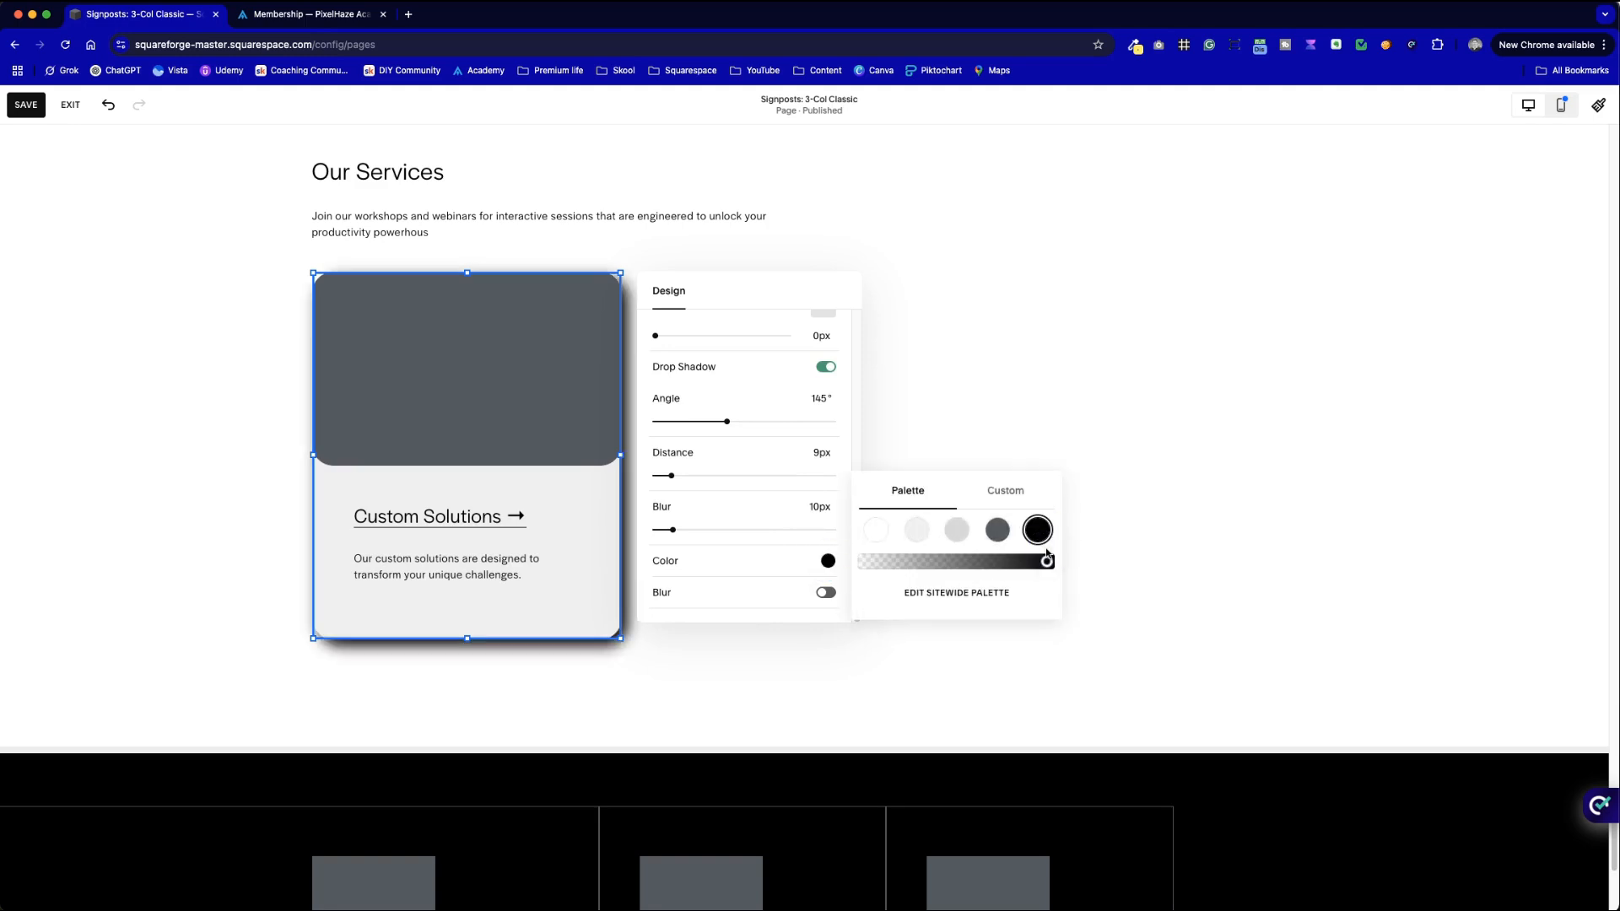
pyautogui.click(997, 530)
pyautogui.moveTo(1046, 561); pyautogui.dragTo(893, 560)
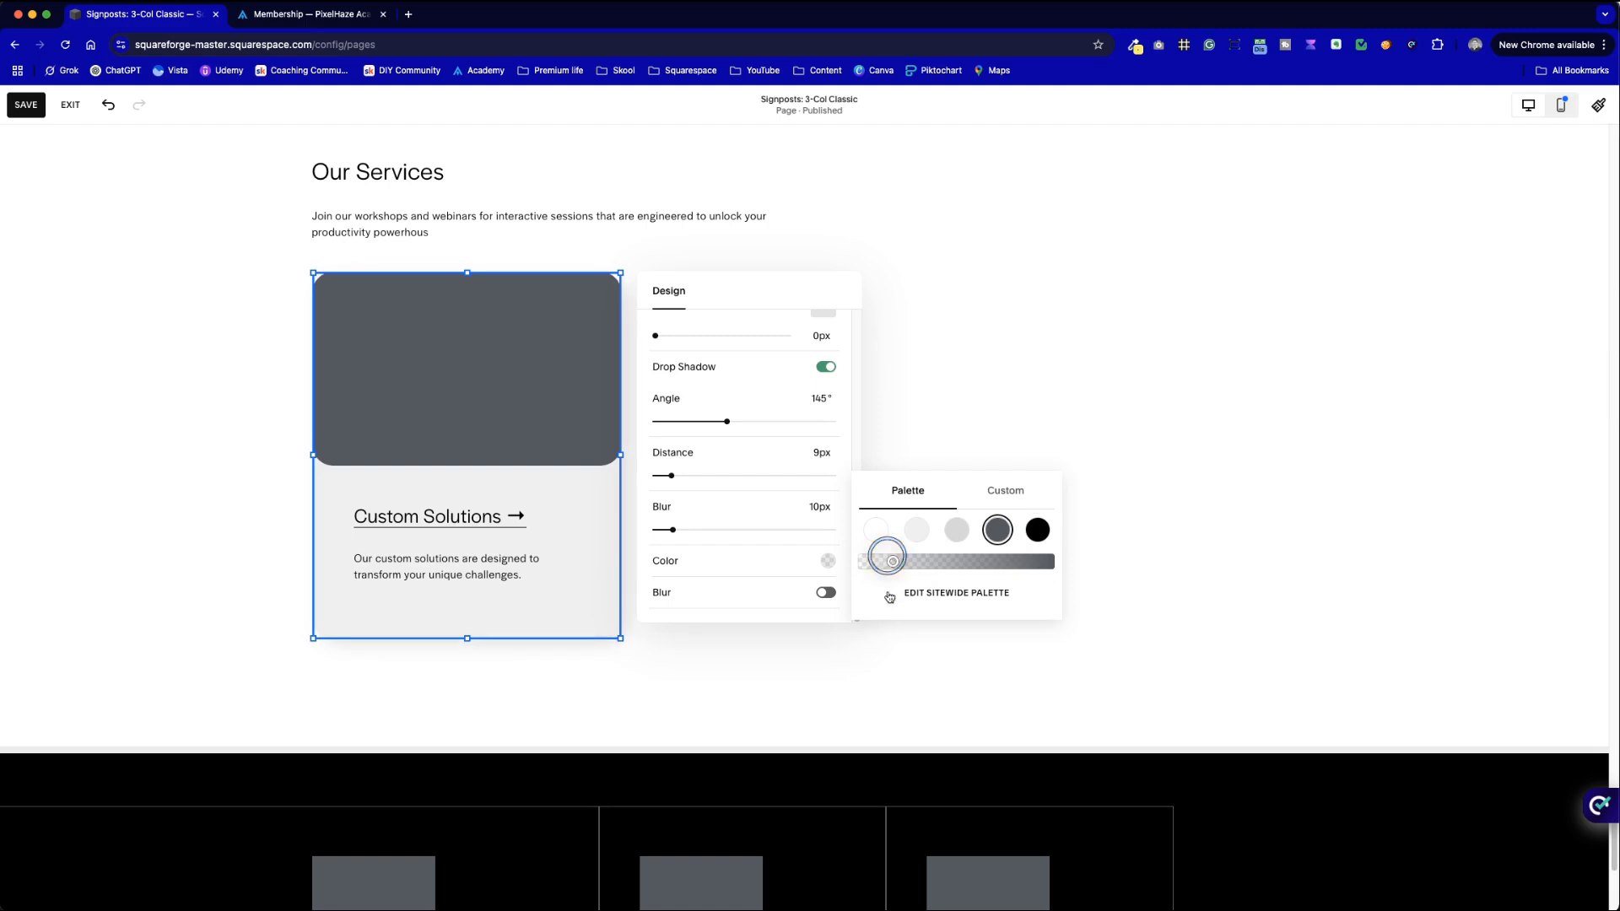
pyautogui.click(886, 662)
pyautogui.click(1071, 621)
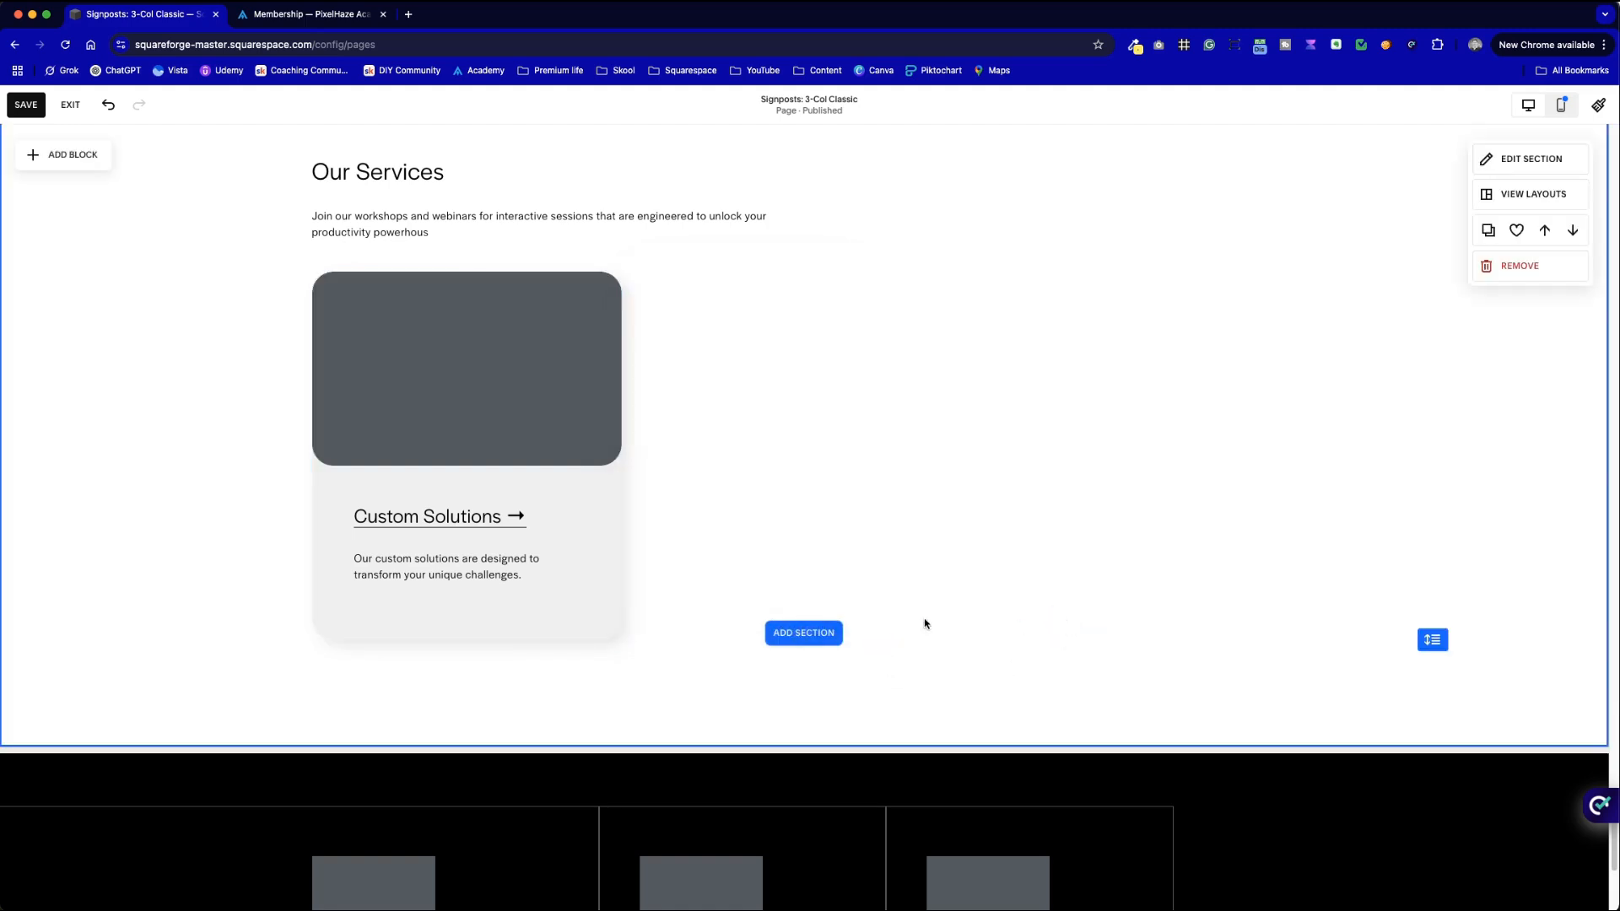
pyautogui.doubleClick(596, 604)
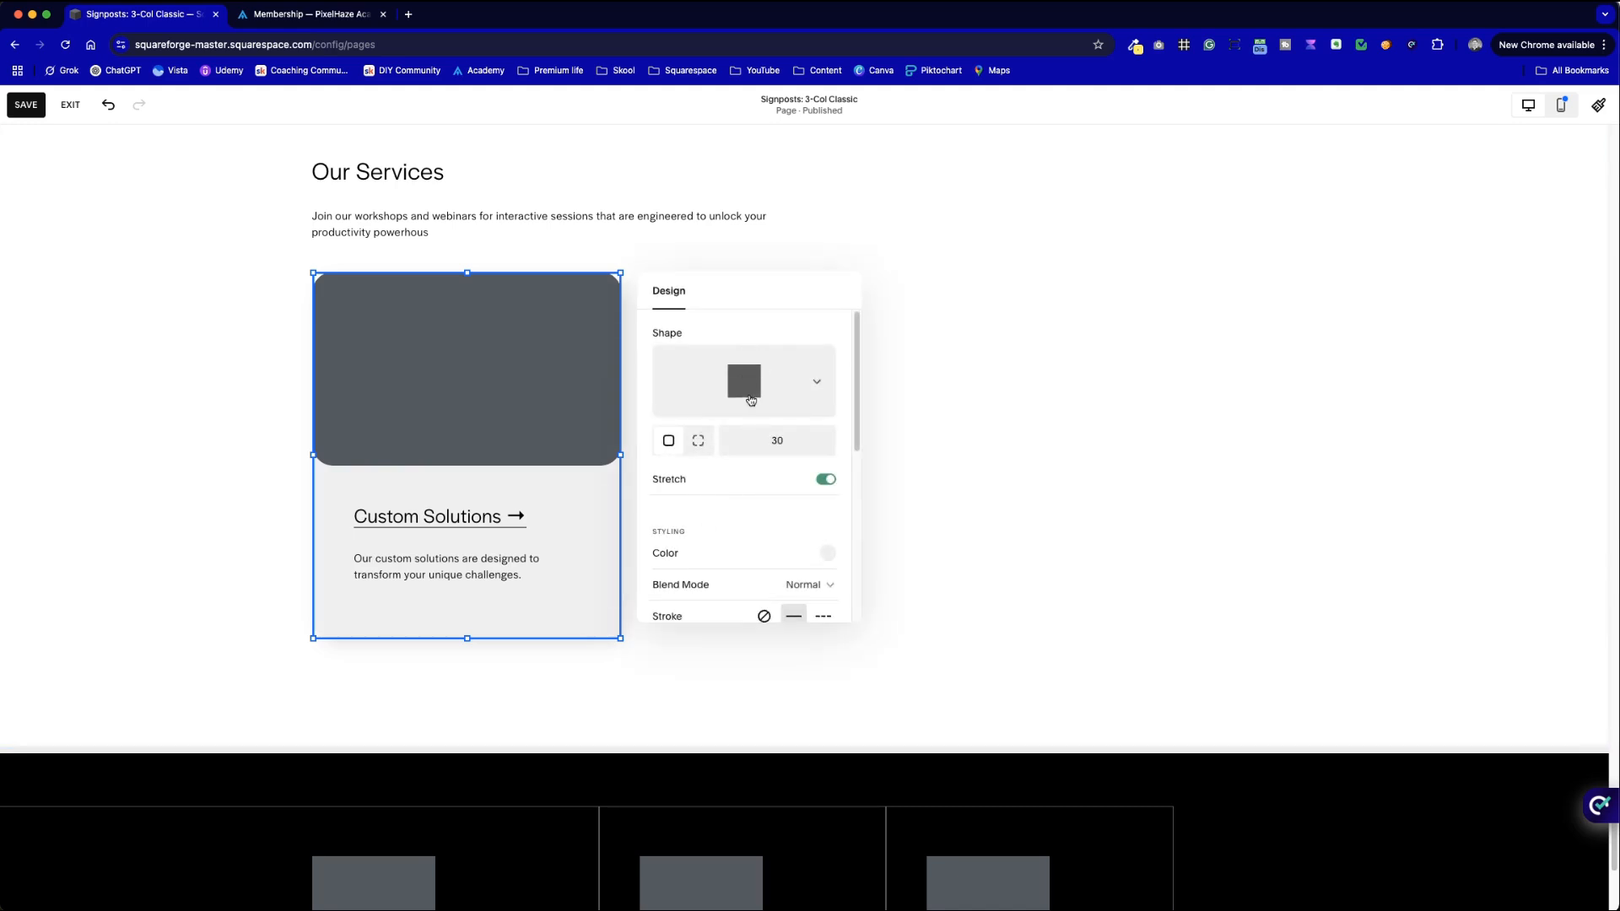
# - Set the Custom Solutions card's drop-shadow angle to about 90°
pyautogui.scroll(-5, 767, 546)
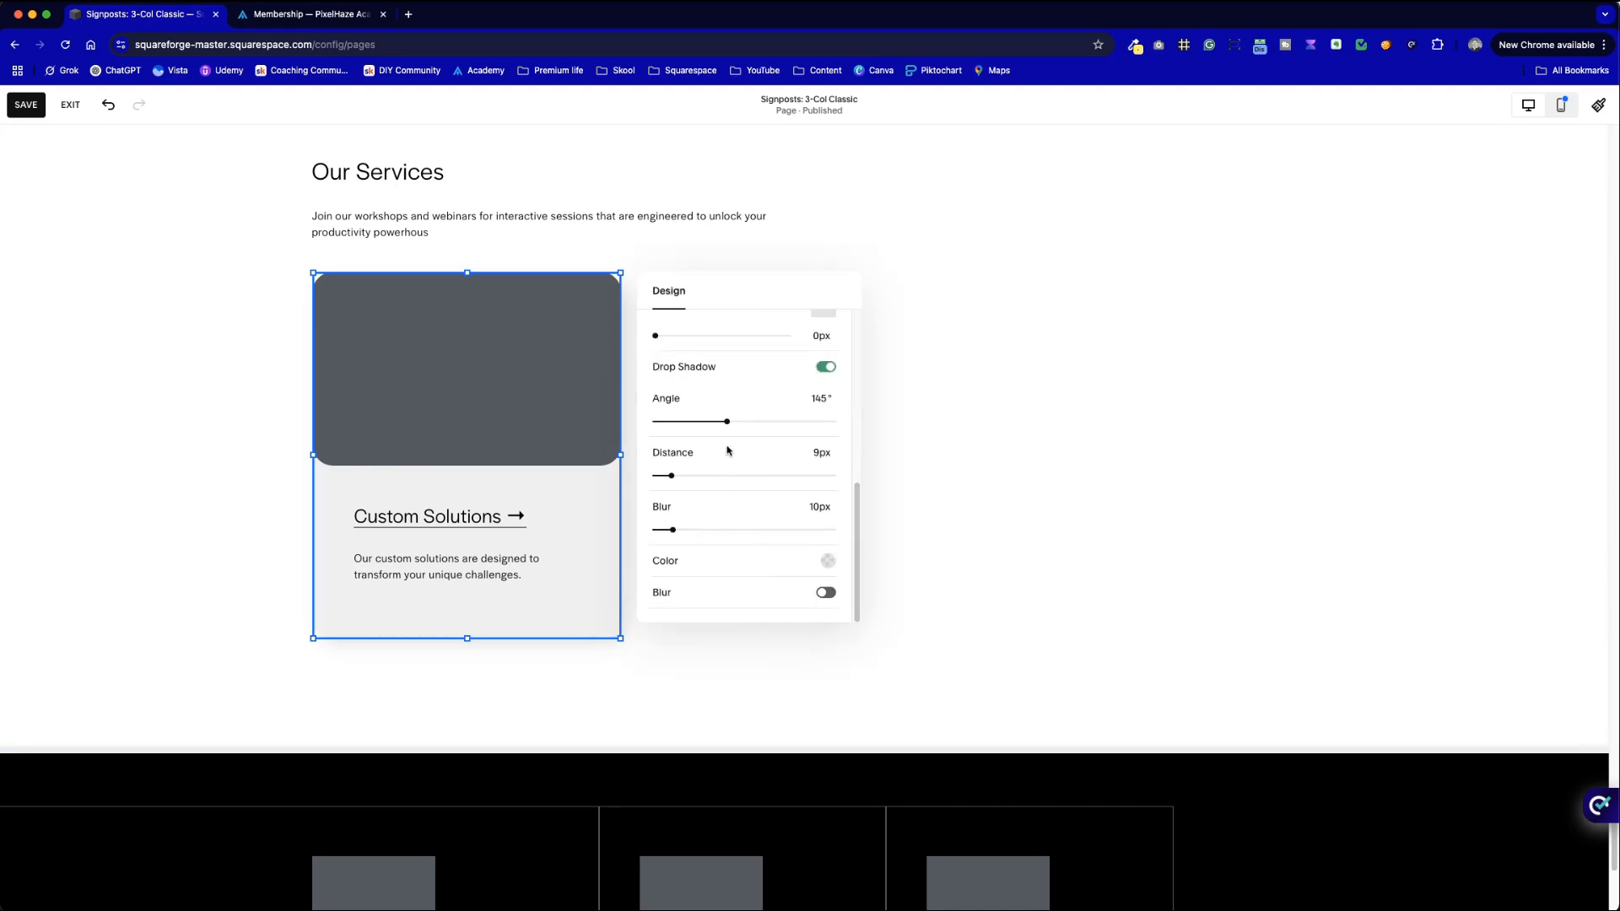
pyautogui.moveTo(734, 425); pyautogui.dragTo(766, 423)
pyautogui.click(1006, 482)
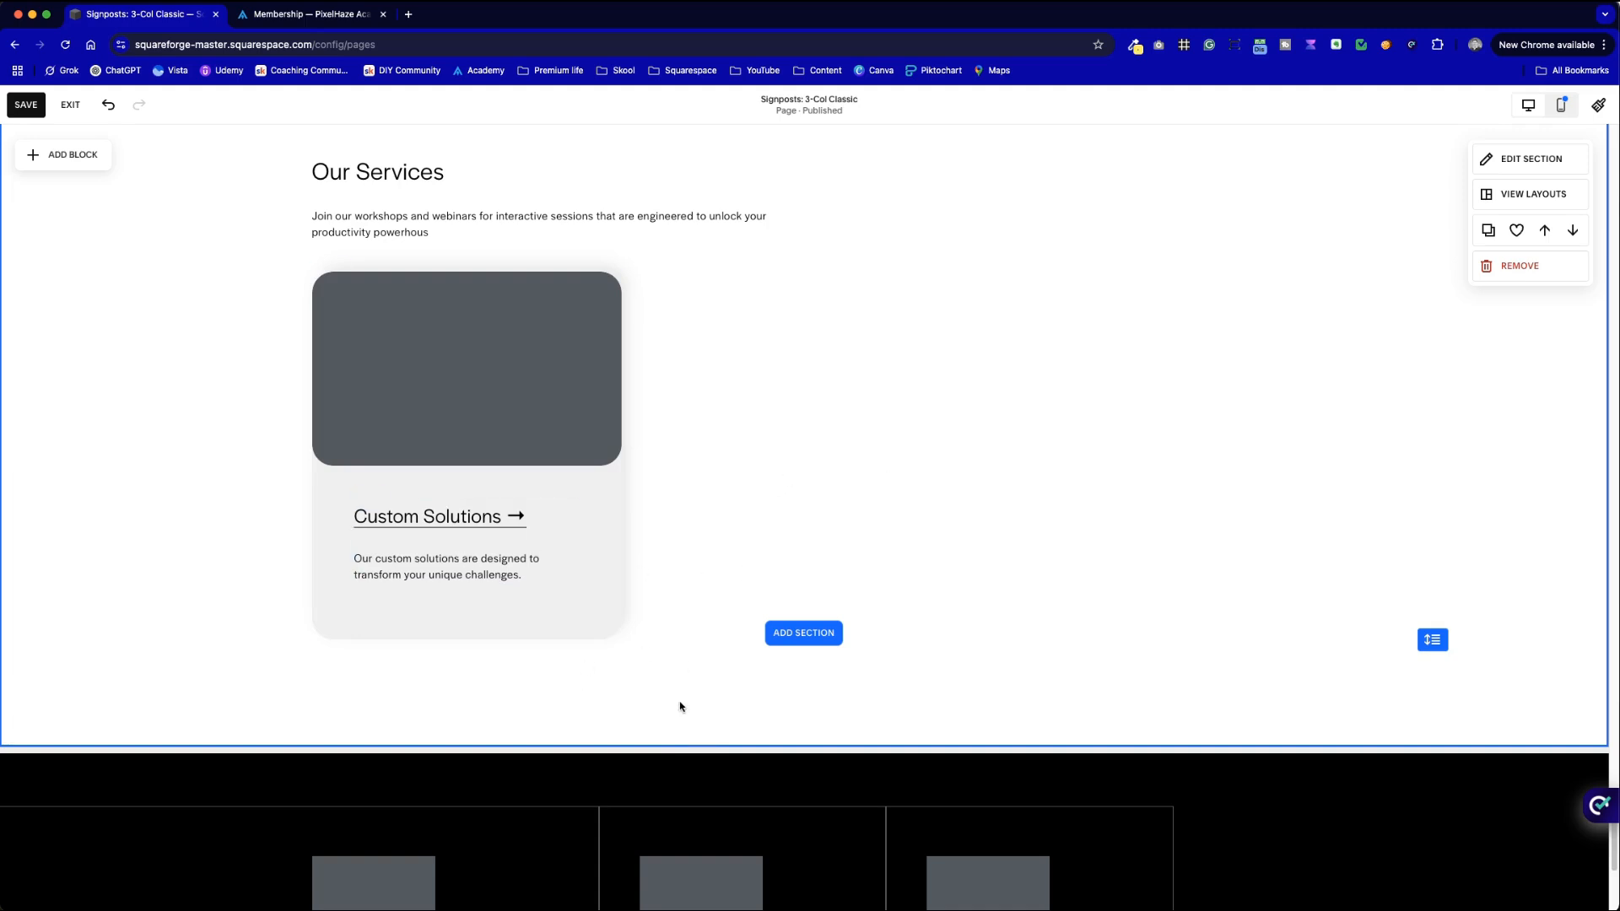
pyautogui.click(605, 606)
pyautogui.scroll(-5, 771, 555)
pyautogui.moveTo(766, 420); pyautogui.dragTo(699, 421)
pyautogui.click(1016, 473)
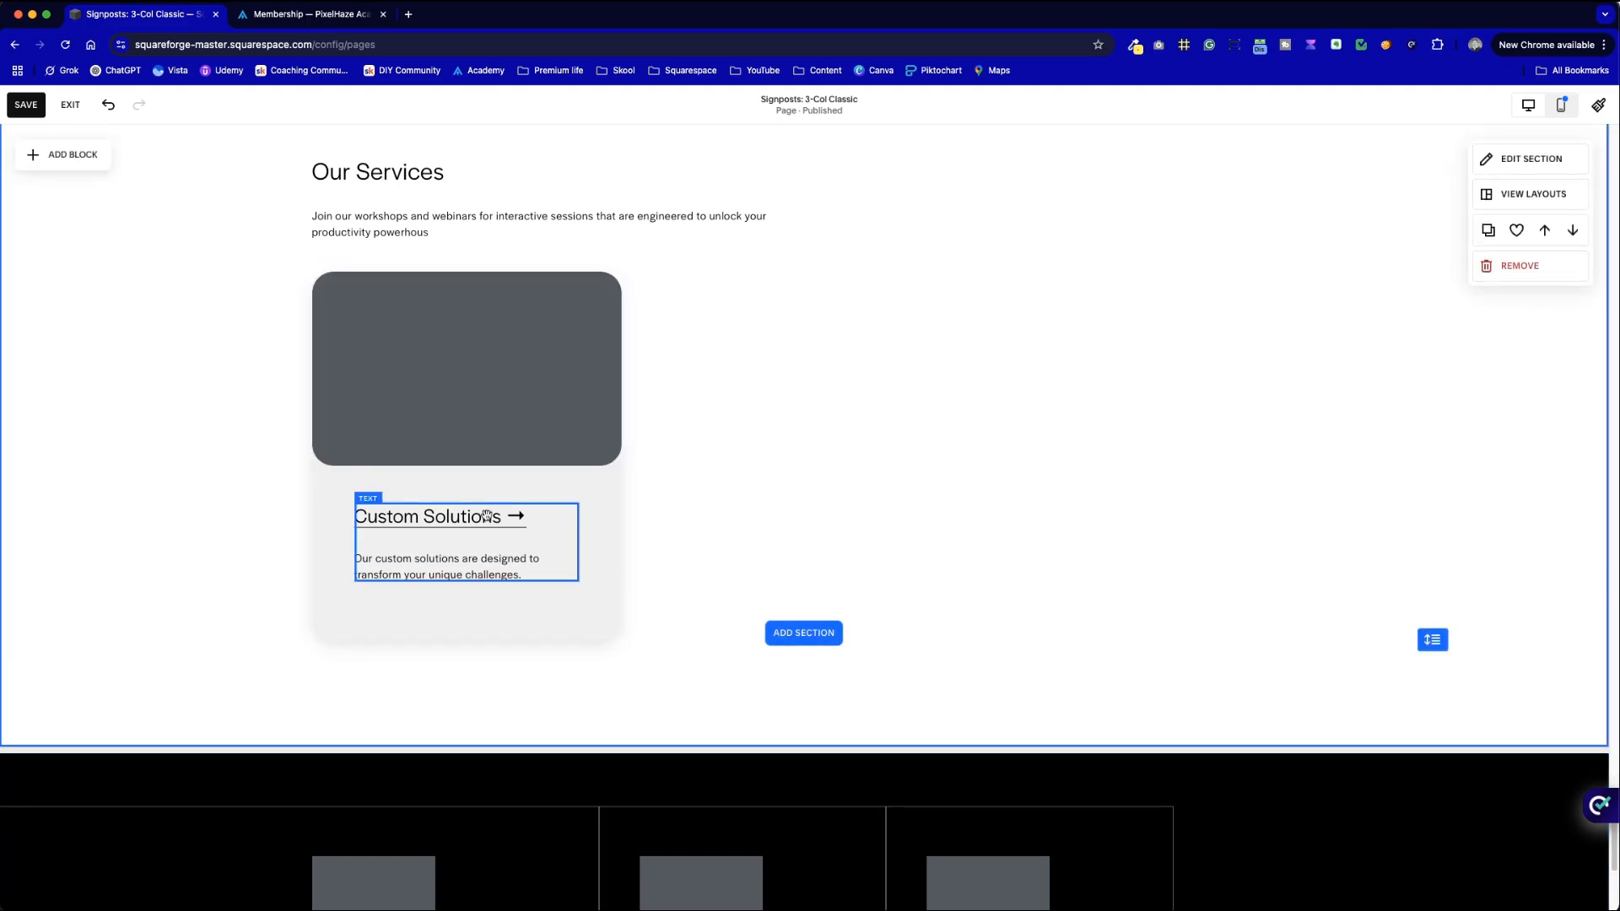
# - Fine-tune the opacity of the card's stroke colour
pyautogui.click(593, 600)
pyautogui.scroll(-5, 737, 572)
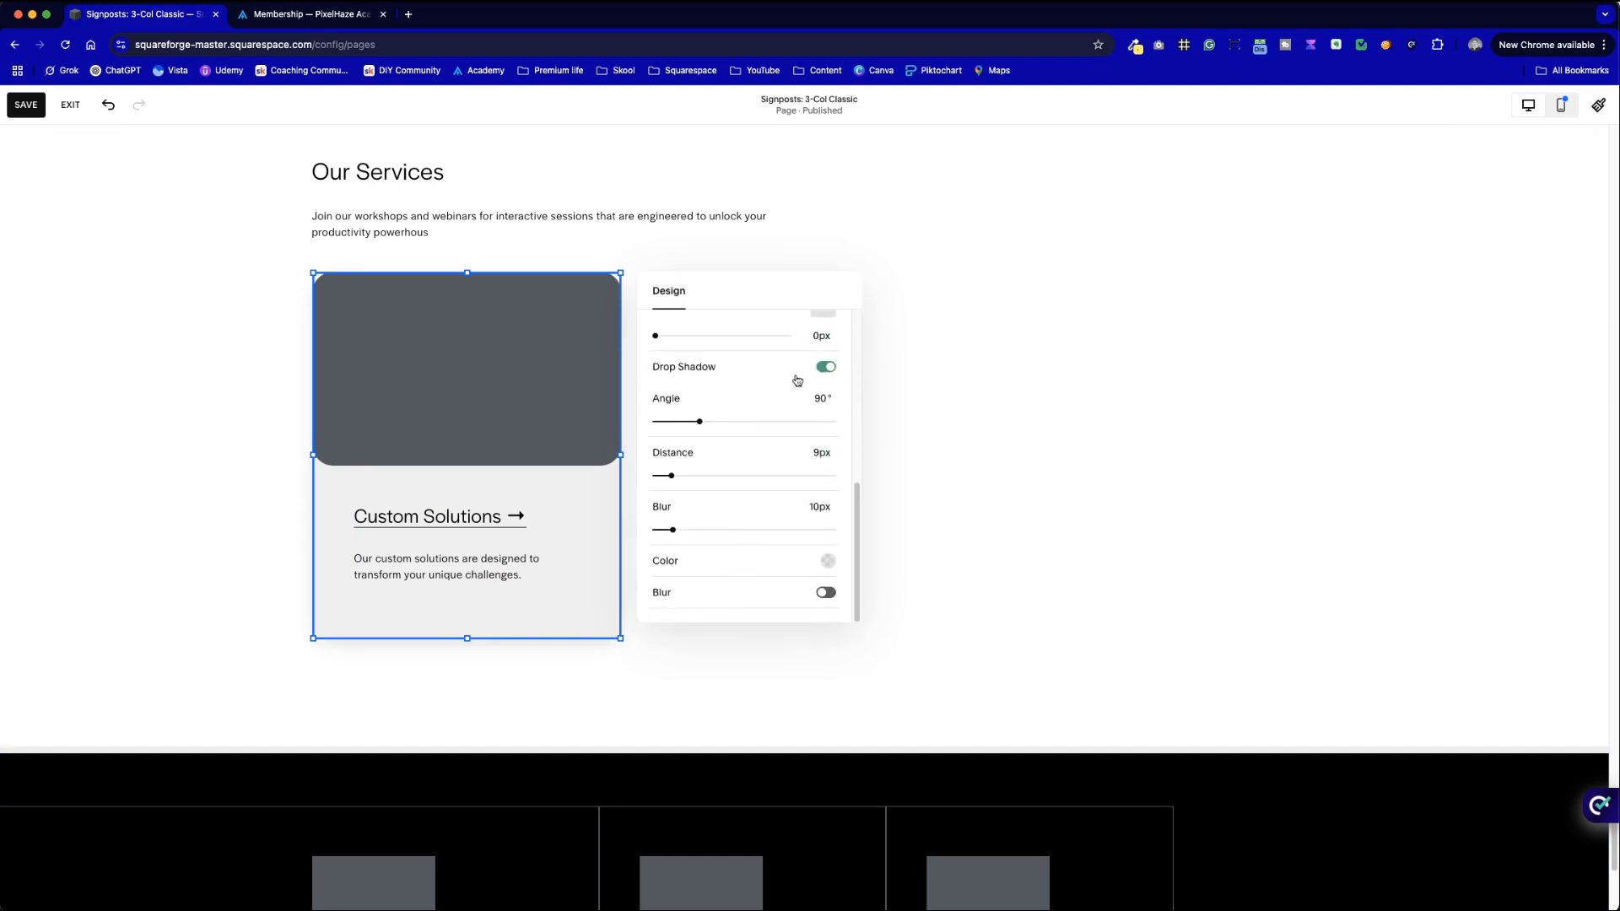
pyautogui.scroll(2, 774, 473)
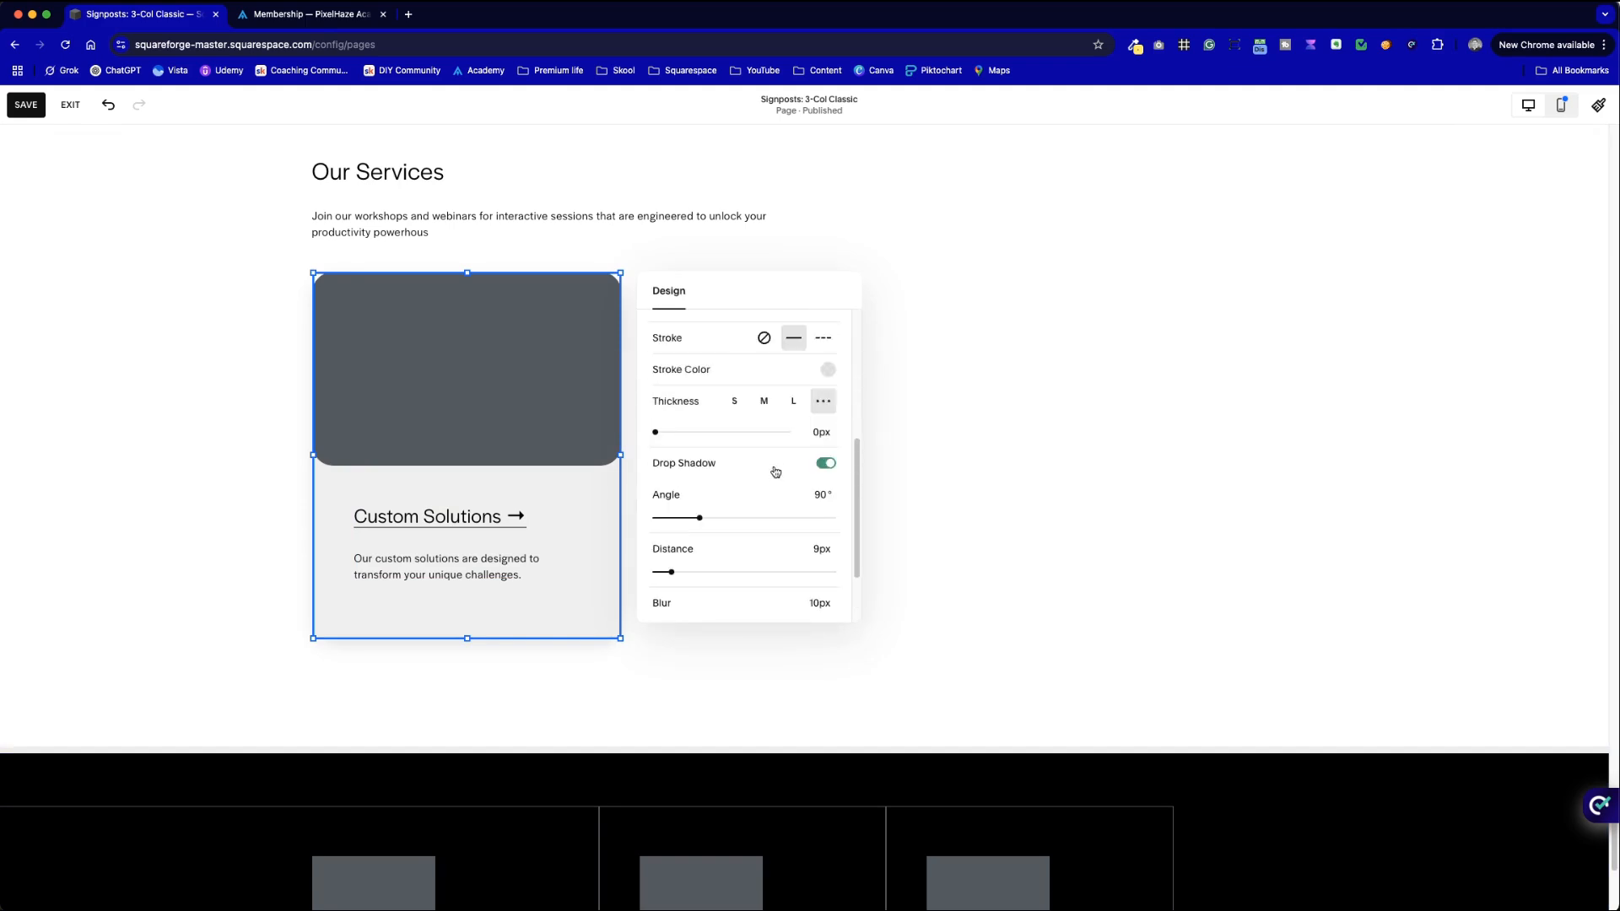
pyautogui.click(814, 371)
pyautogui.click(1023, 373)
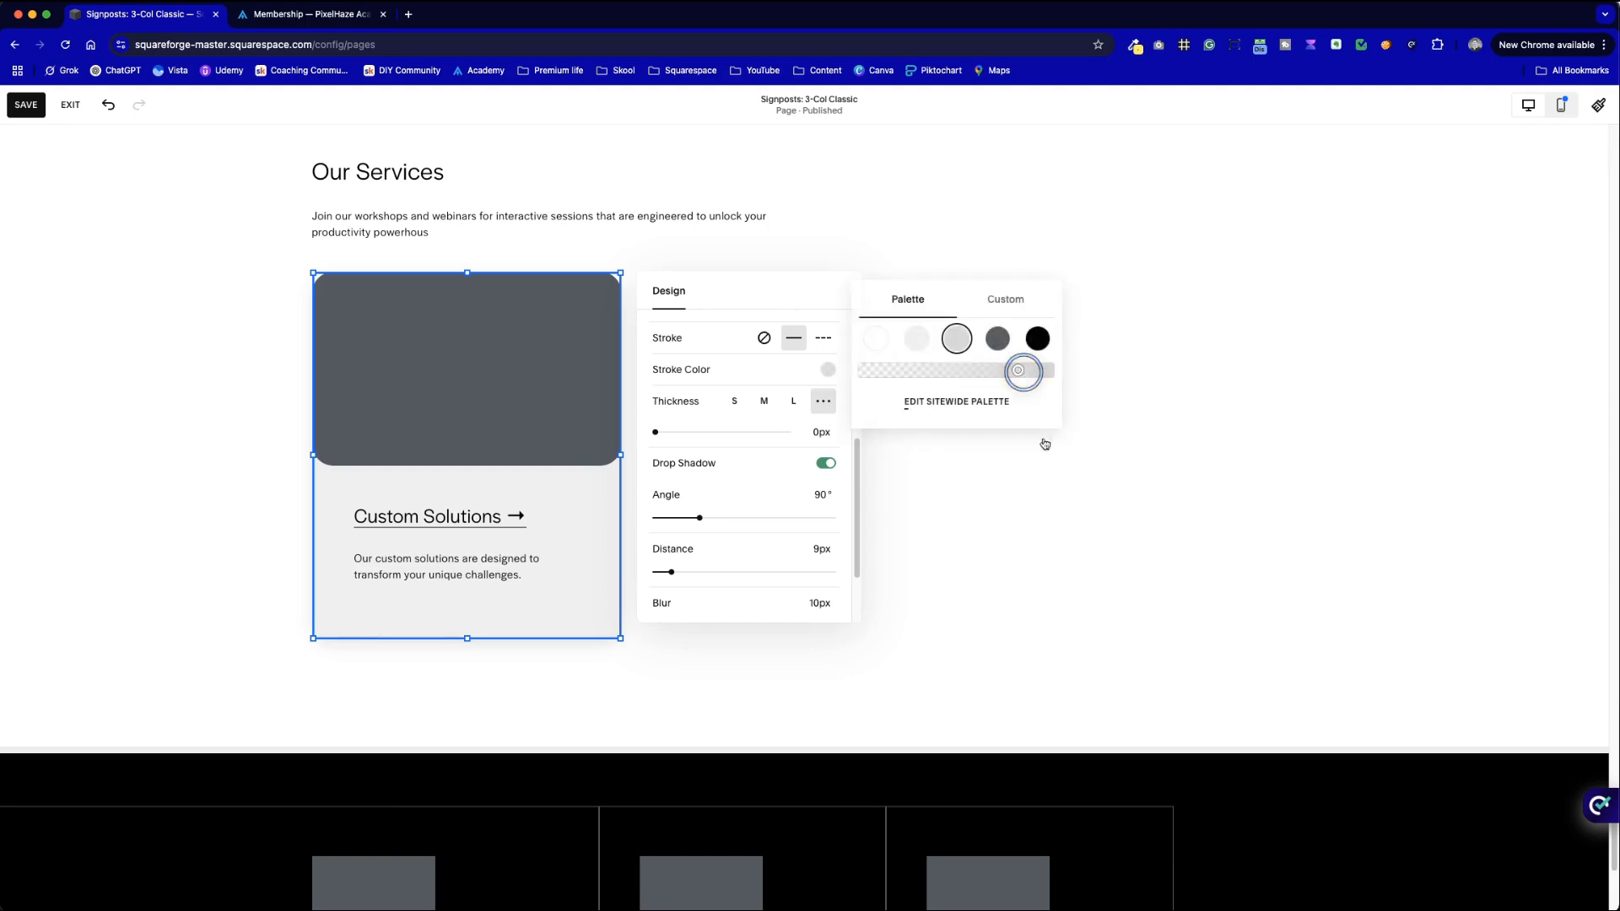
pyautogui.click(1081, 510)
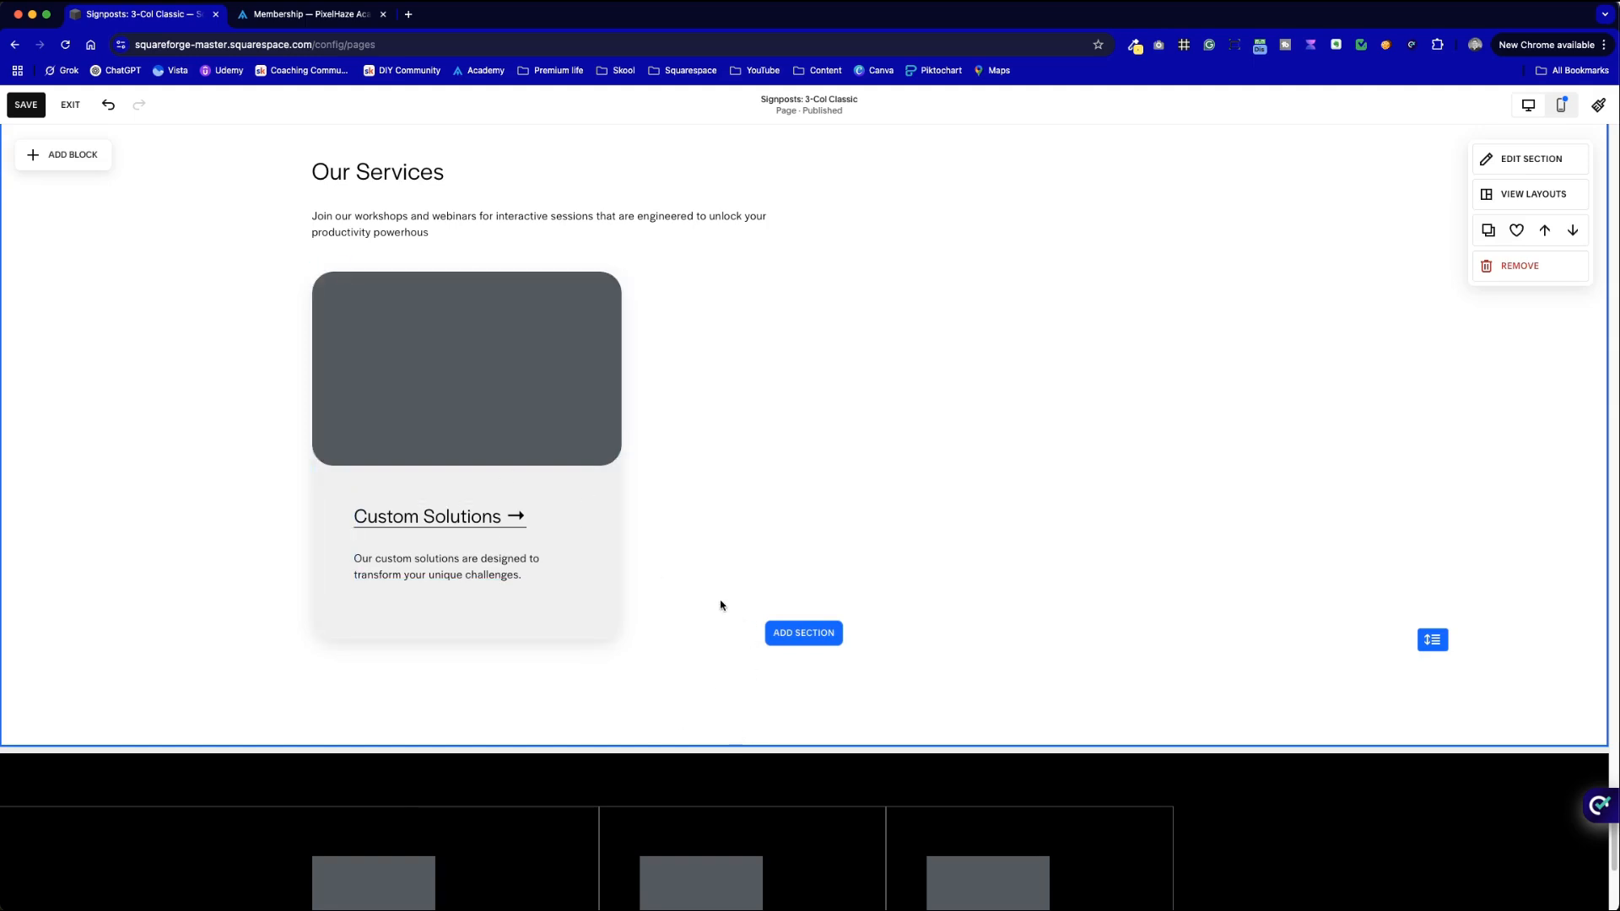
# - Check the card's shape and text blocks, then view the Pixelhaze Academy memberships page
pyautogui.click(431, 401)
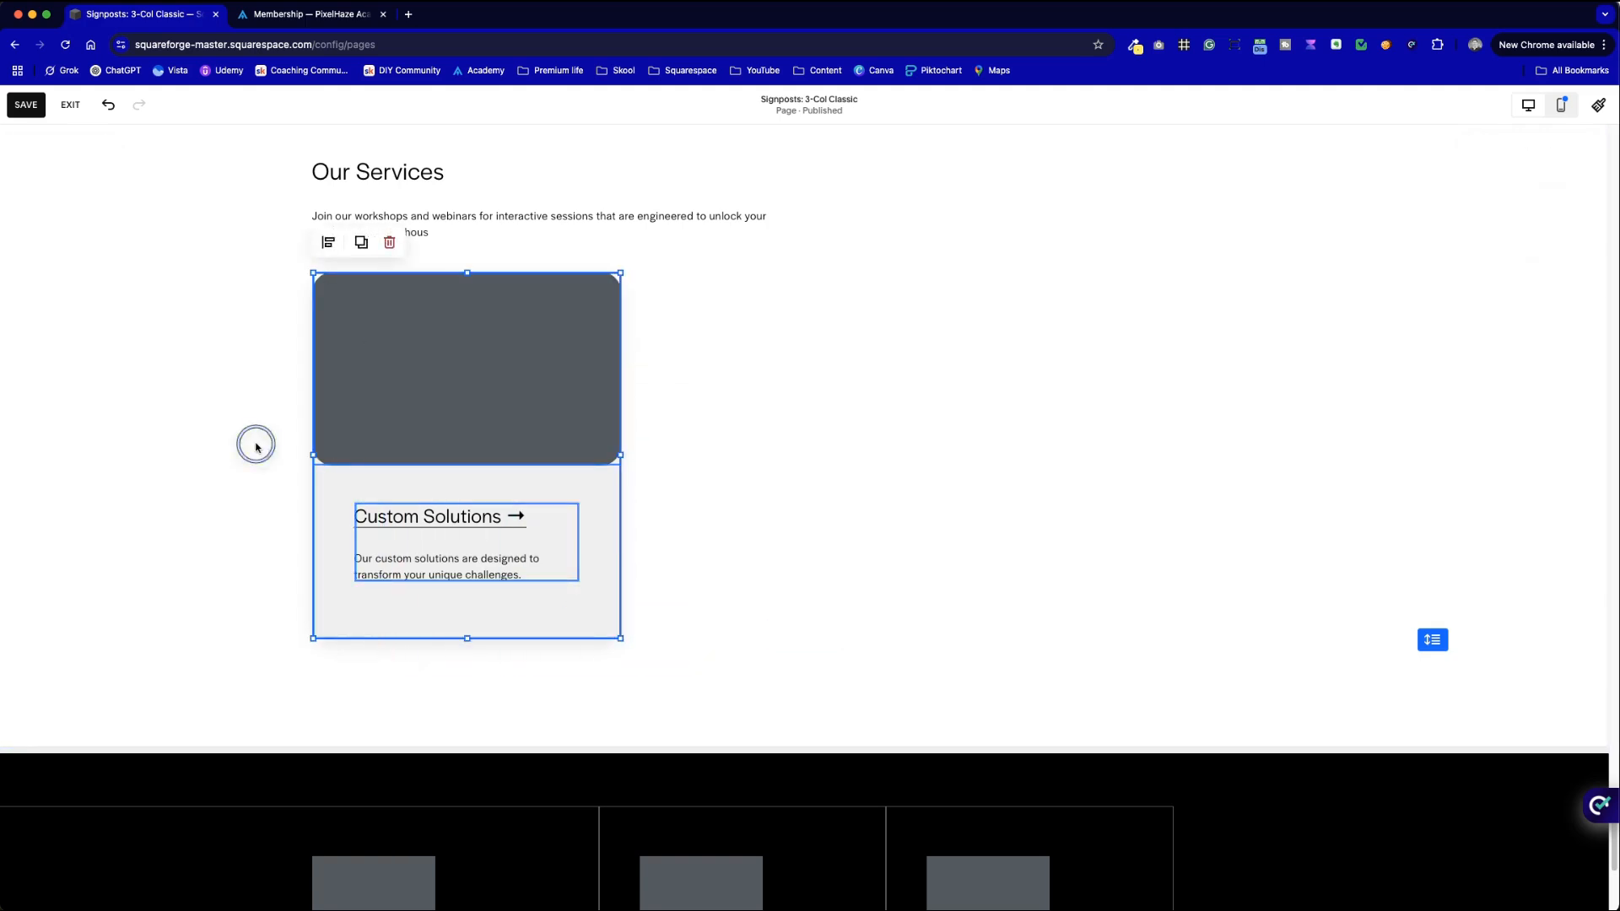
pyautogui.click(415, 566)
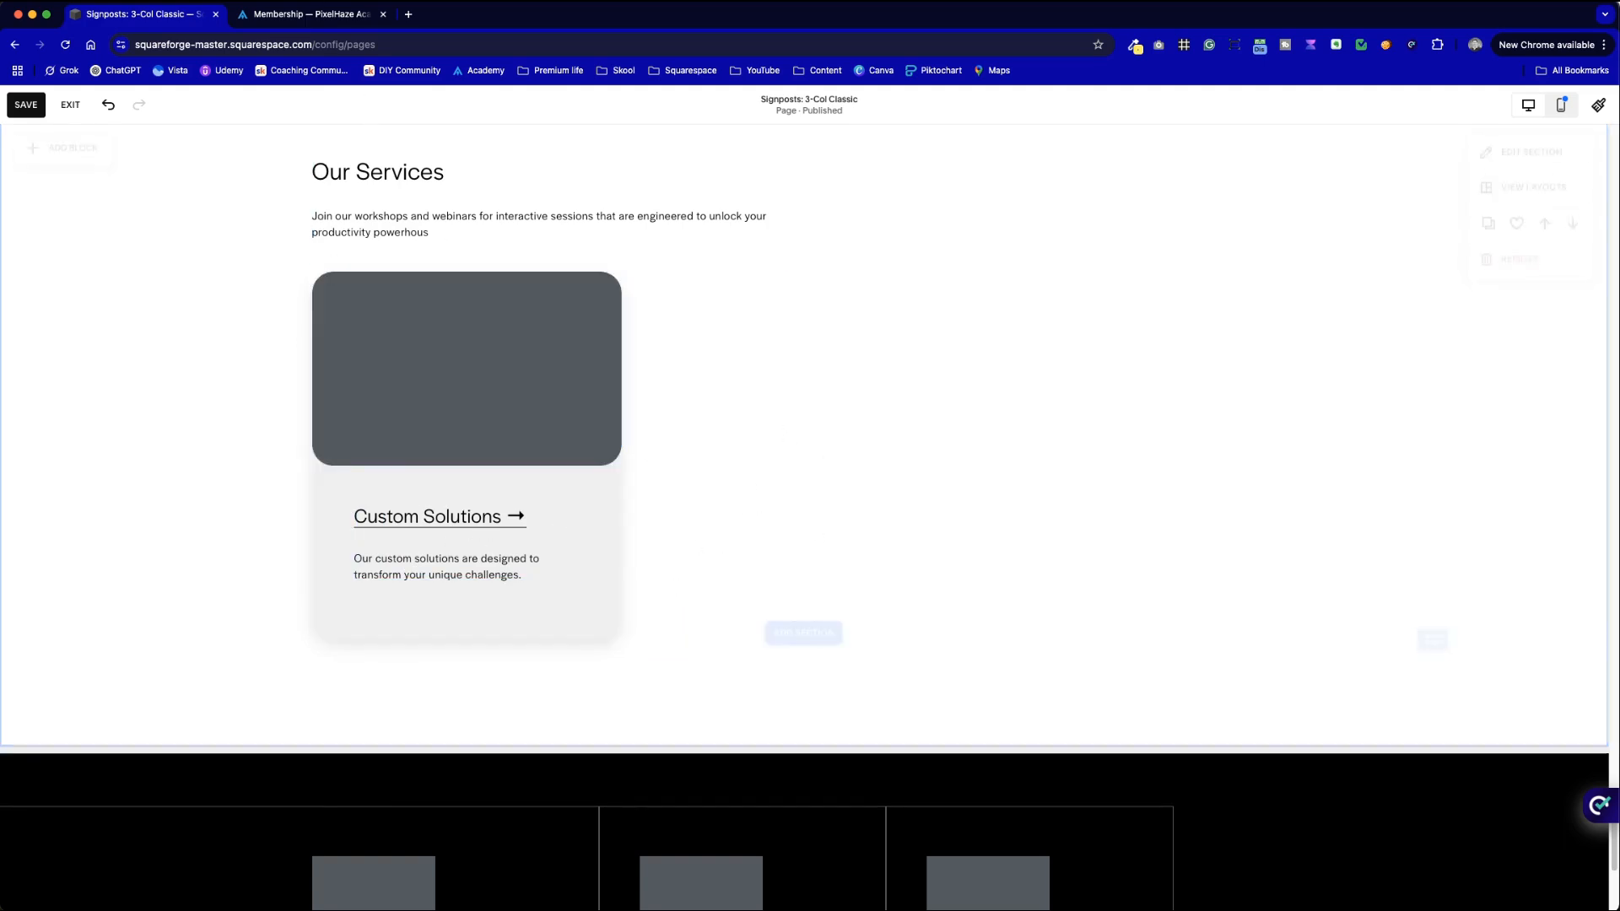
pyautogui.click(287, 14)
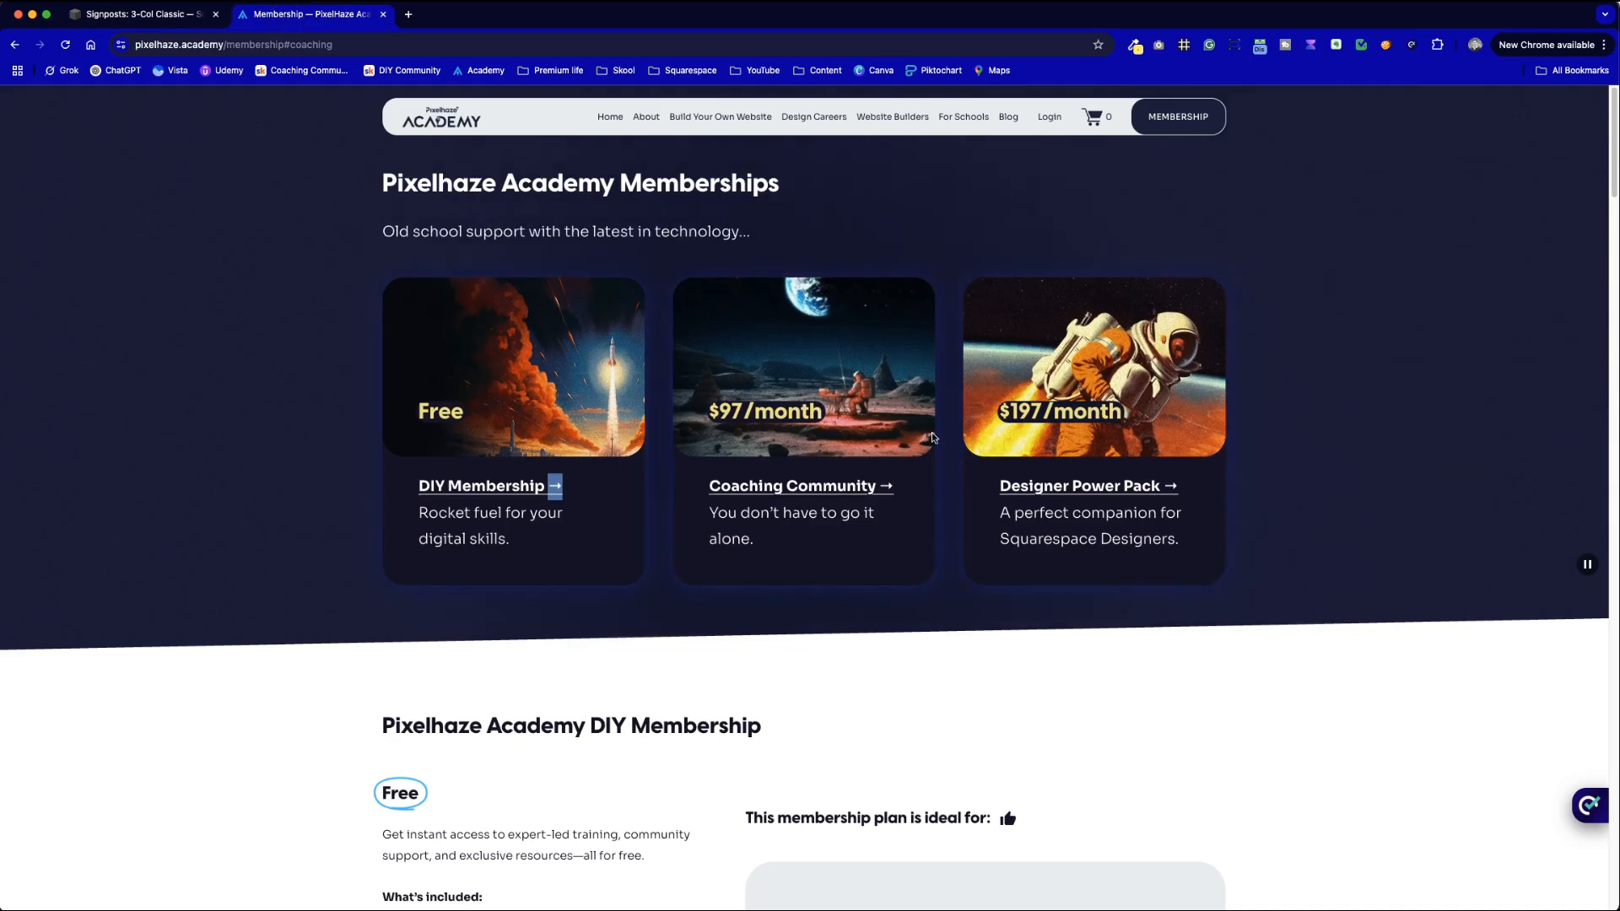
# - Go back to the Squarespace 'Signposts: 3-Col Classic' editor tab
pyautogui.click(147, 15)
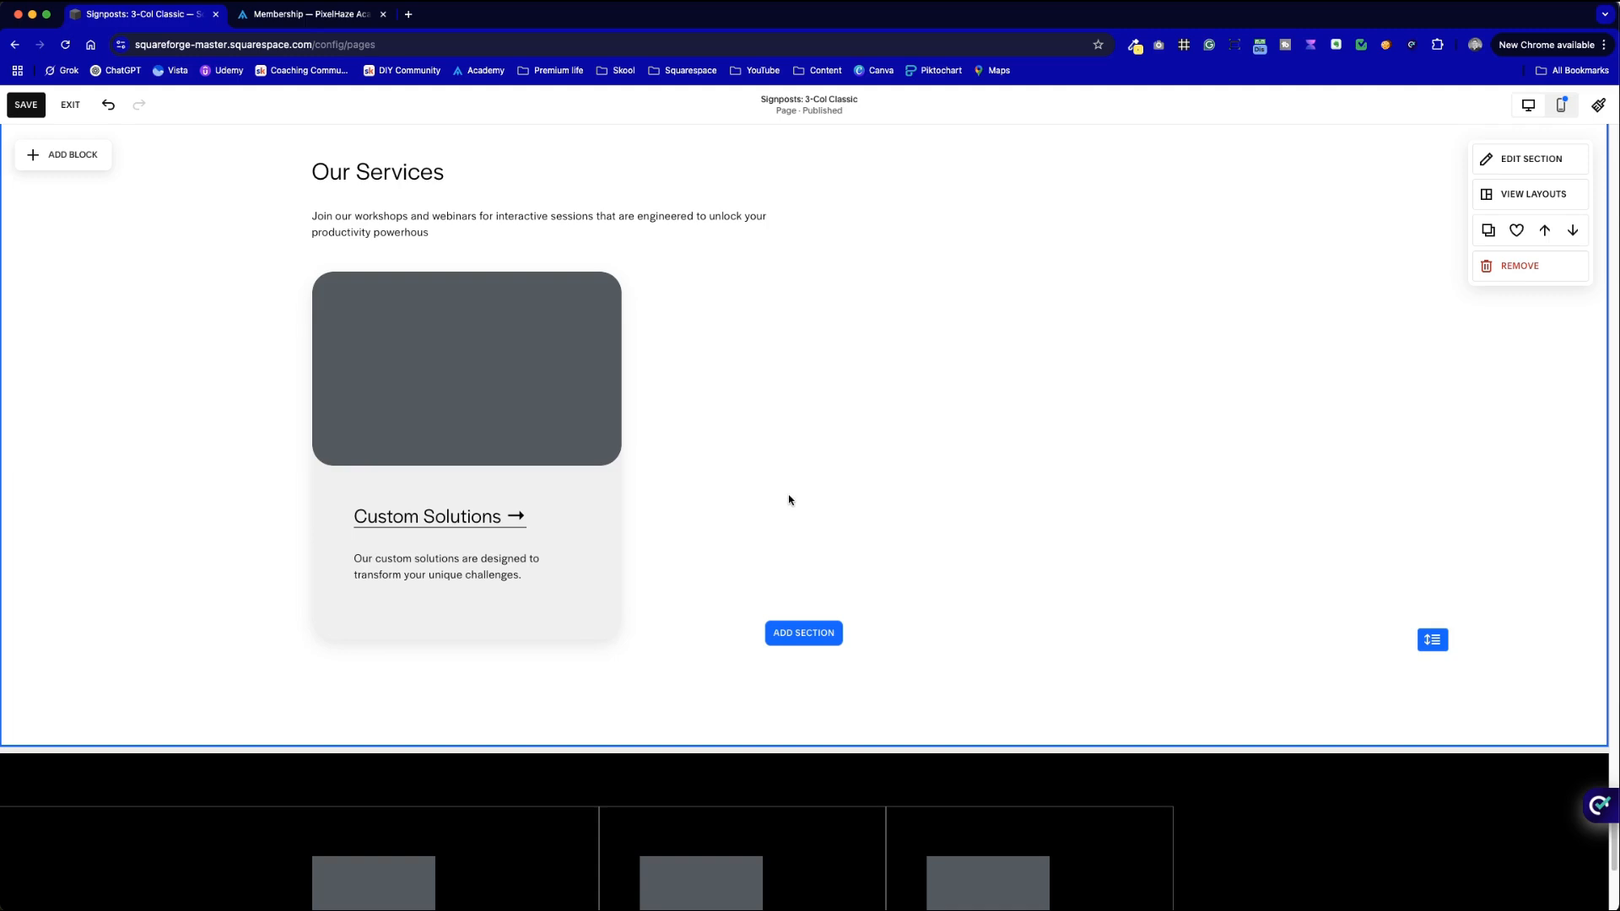
# - In the mobile layout, extend the light card and fit the narrowed Custom Solutions text onto it
pyautogui.scroll(2, 789, 500)
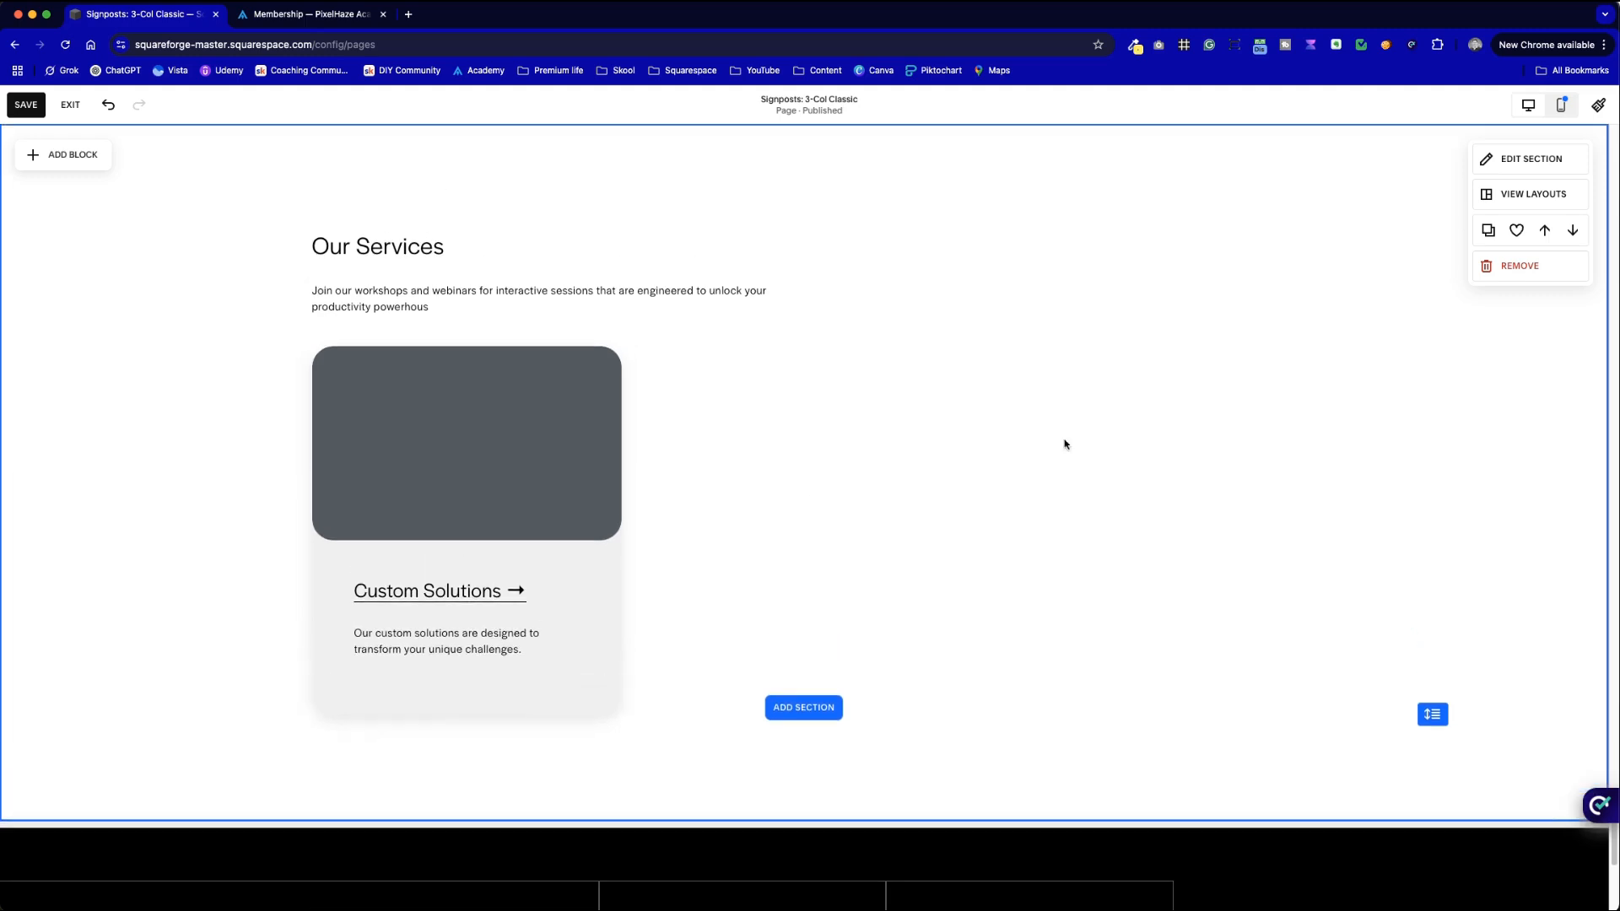
pyautogui.click(1566, 106)
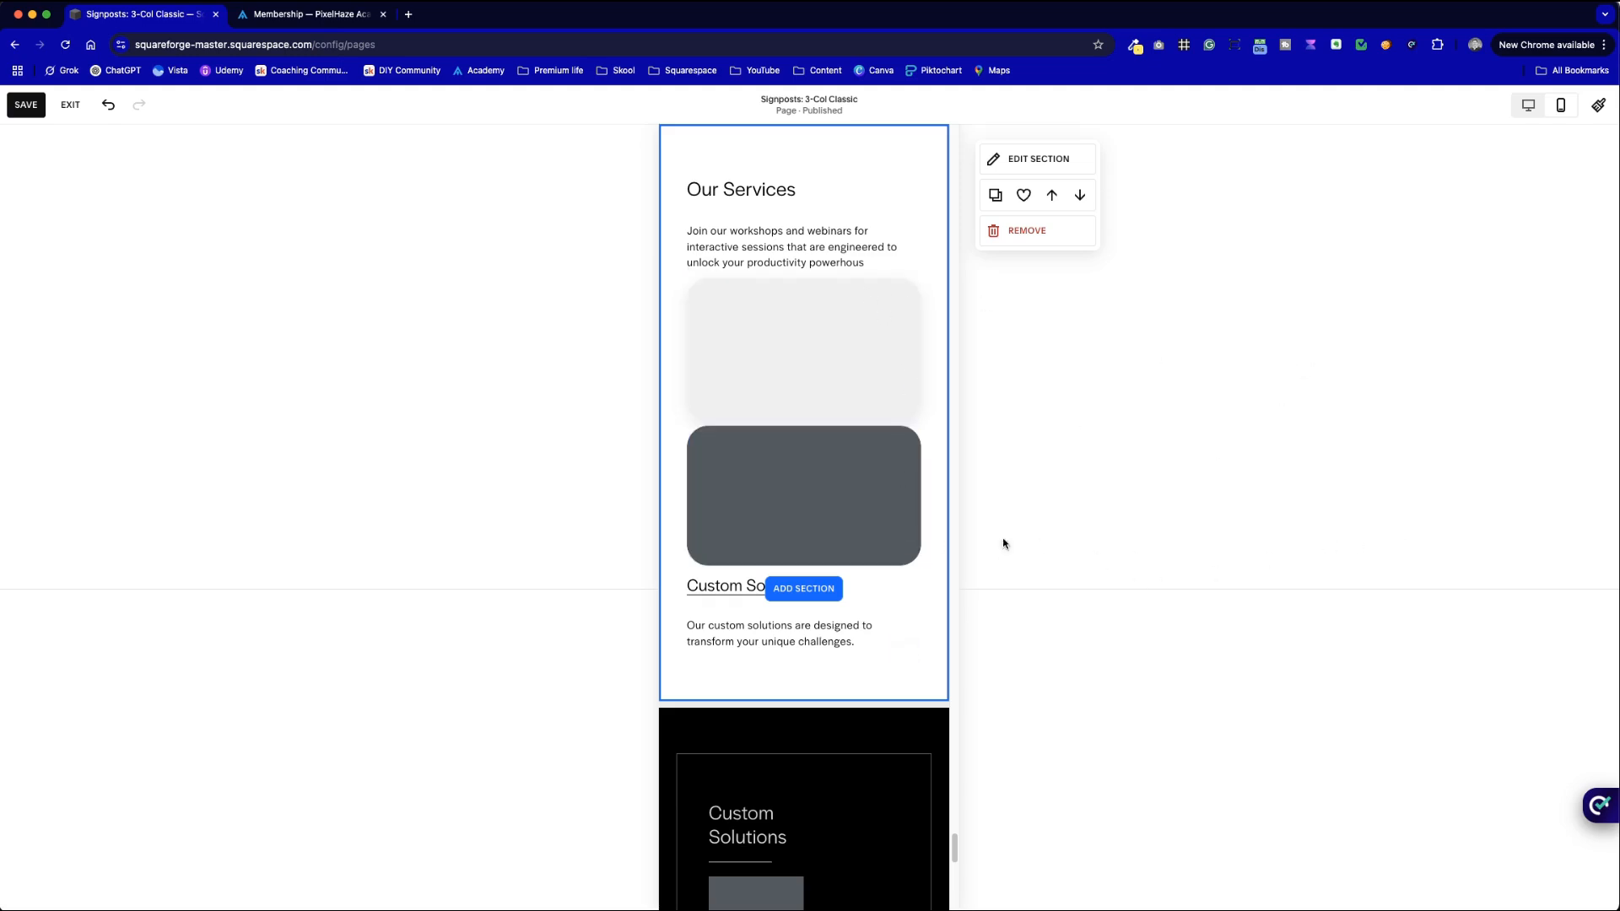
pyautogui.click(809, 397)
pyautogui.moveTo(806, 418)
pyautogui.mouseDown()
pyautogui.moveTo(794, 602)
pyautogui.moveTo(813, 550)
pyautogui.moveTo(811, 404)
pyautogui.mouseUp()
pyautogui.click(928, 654)
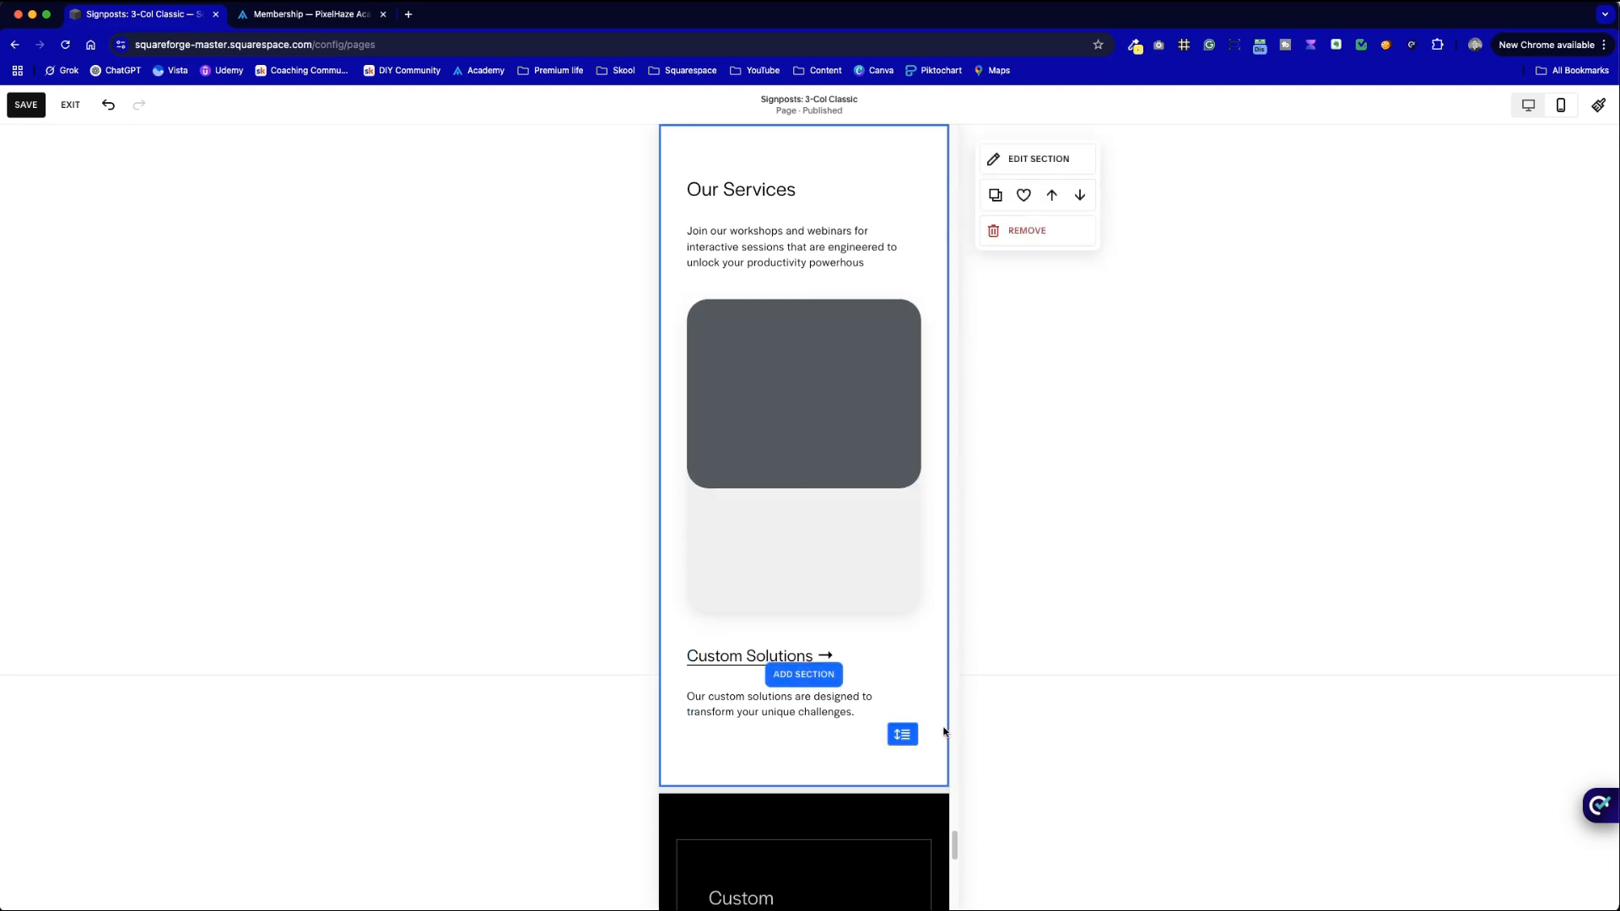
pyautogui.click(745, 652)
pyautogui.moveTo(745, 652); pyautogui.dragTo(743, 566)
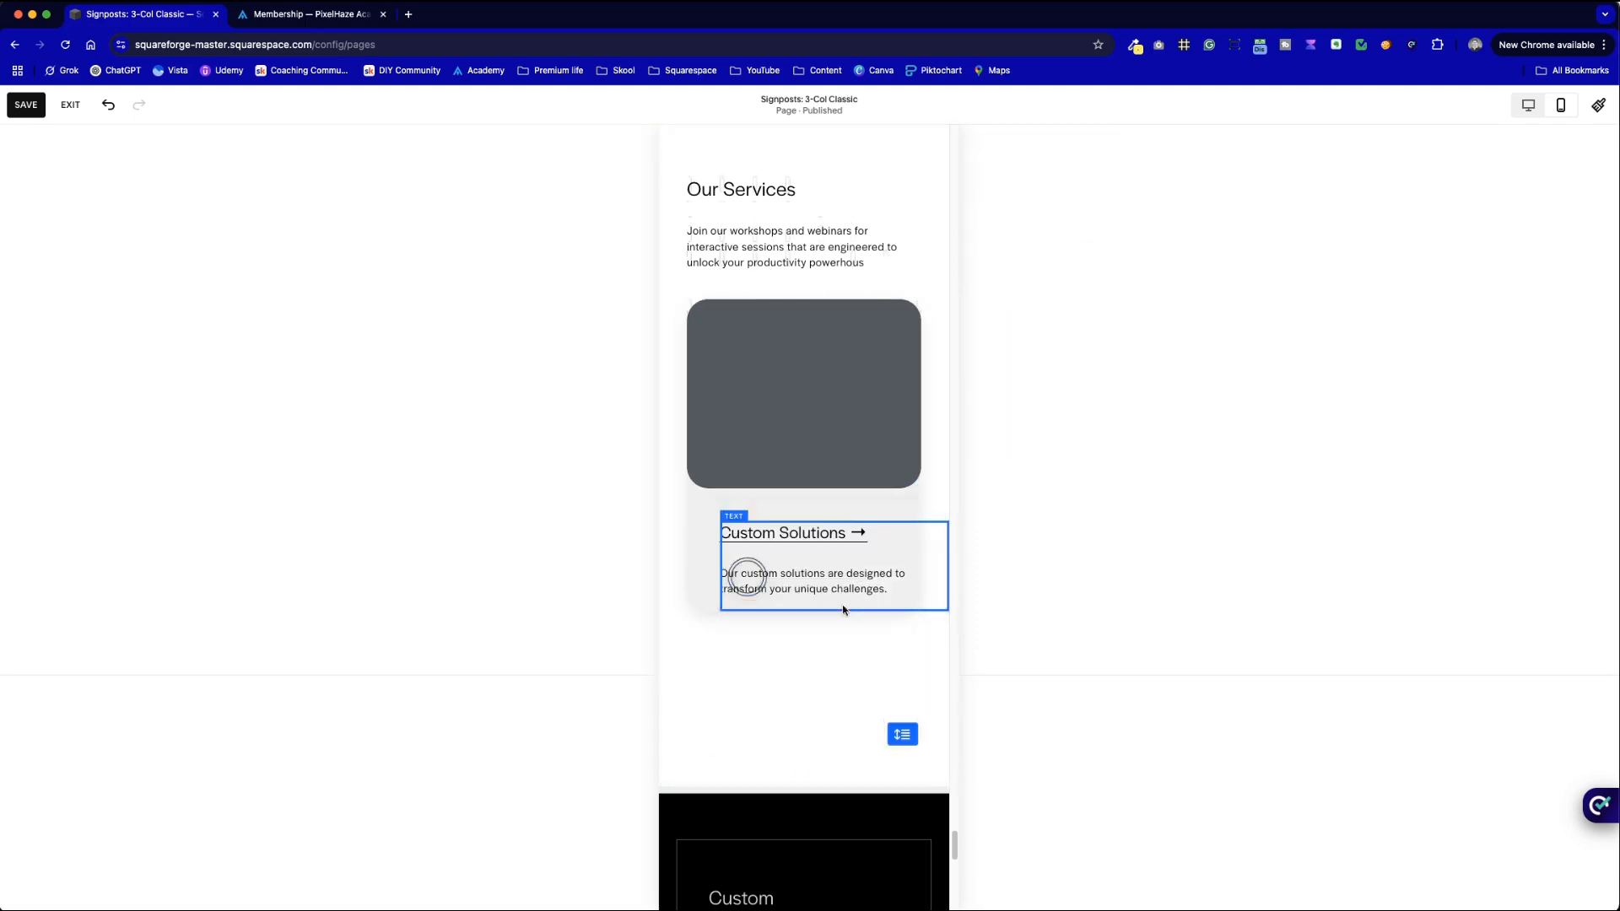
pyautogui.moveTo(943, 568); pyautogui.dragTo(880, 566)
pyautogui.click(891, 677)
# - Stretch the Custom Solutions card taller and shorten the Our Services section, then return to desktop
pyautogui.click(902, 604)
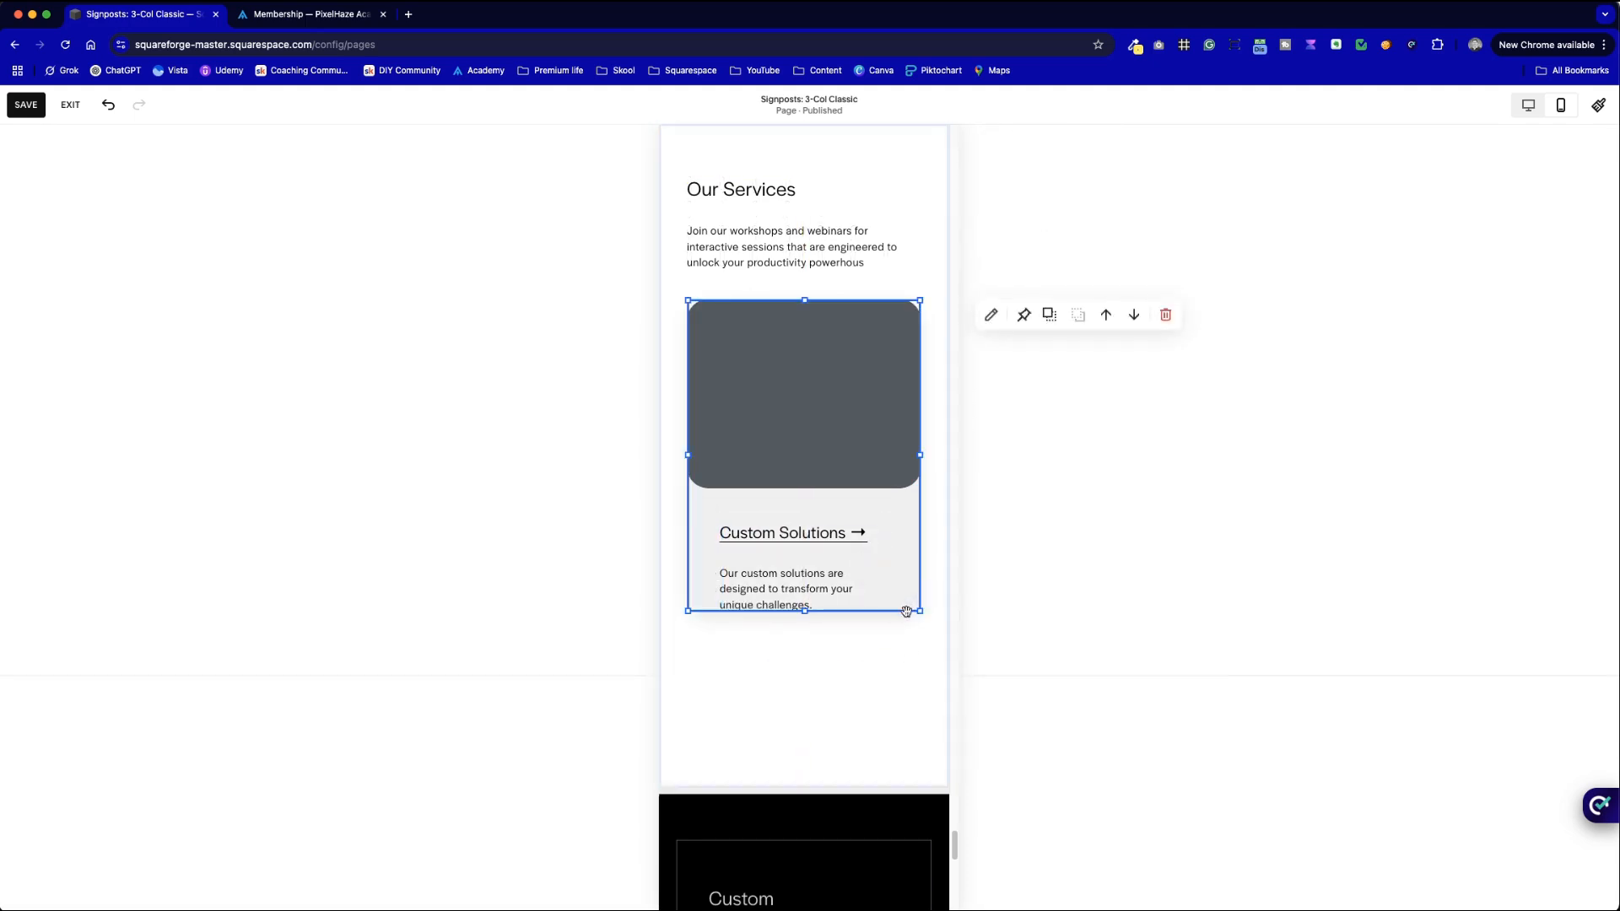
pyautogui.moveTo(806, 611); pyautogui.dragTo(807, 660)
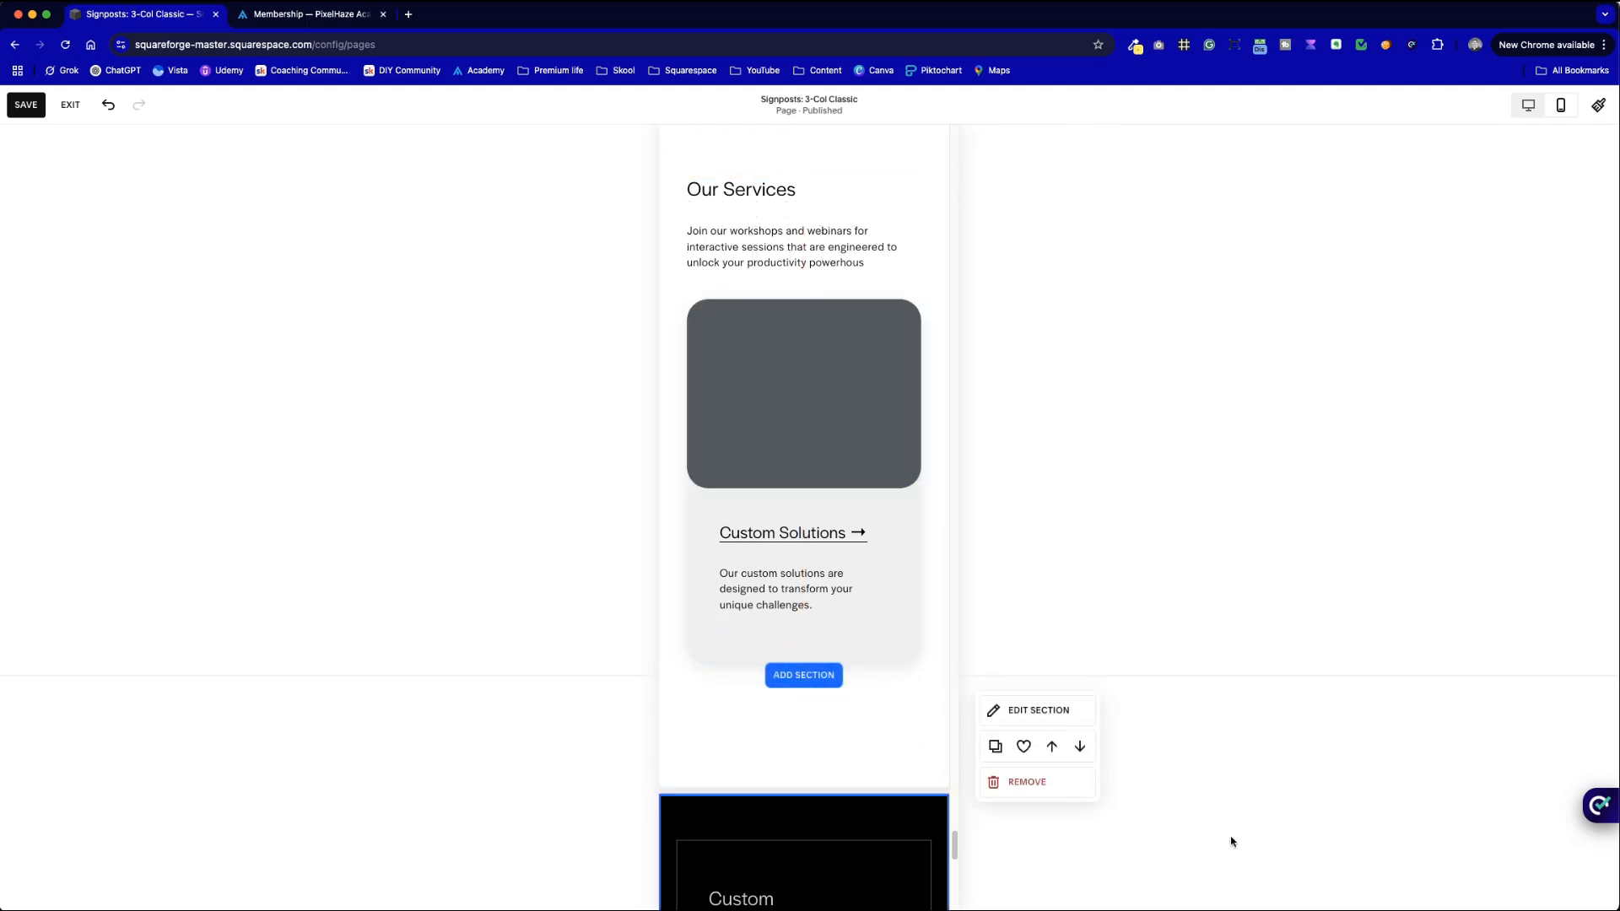
pyautogui.scroll(2, 866, 498)
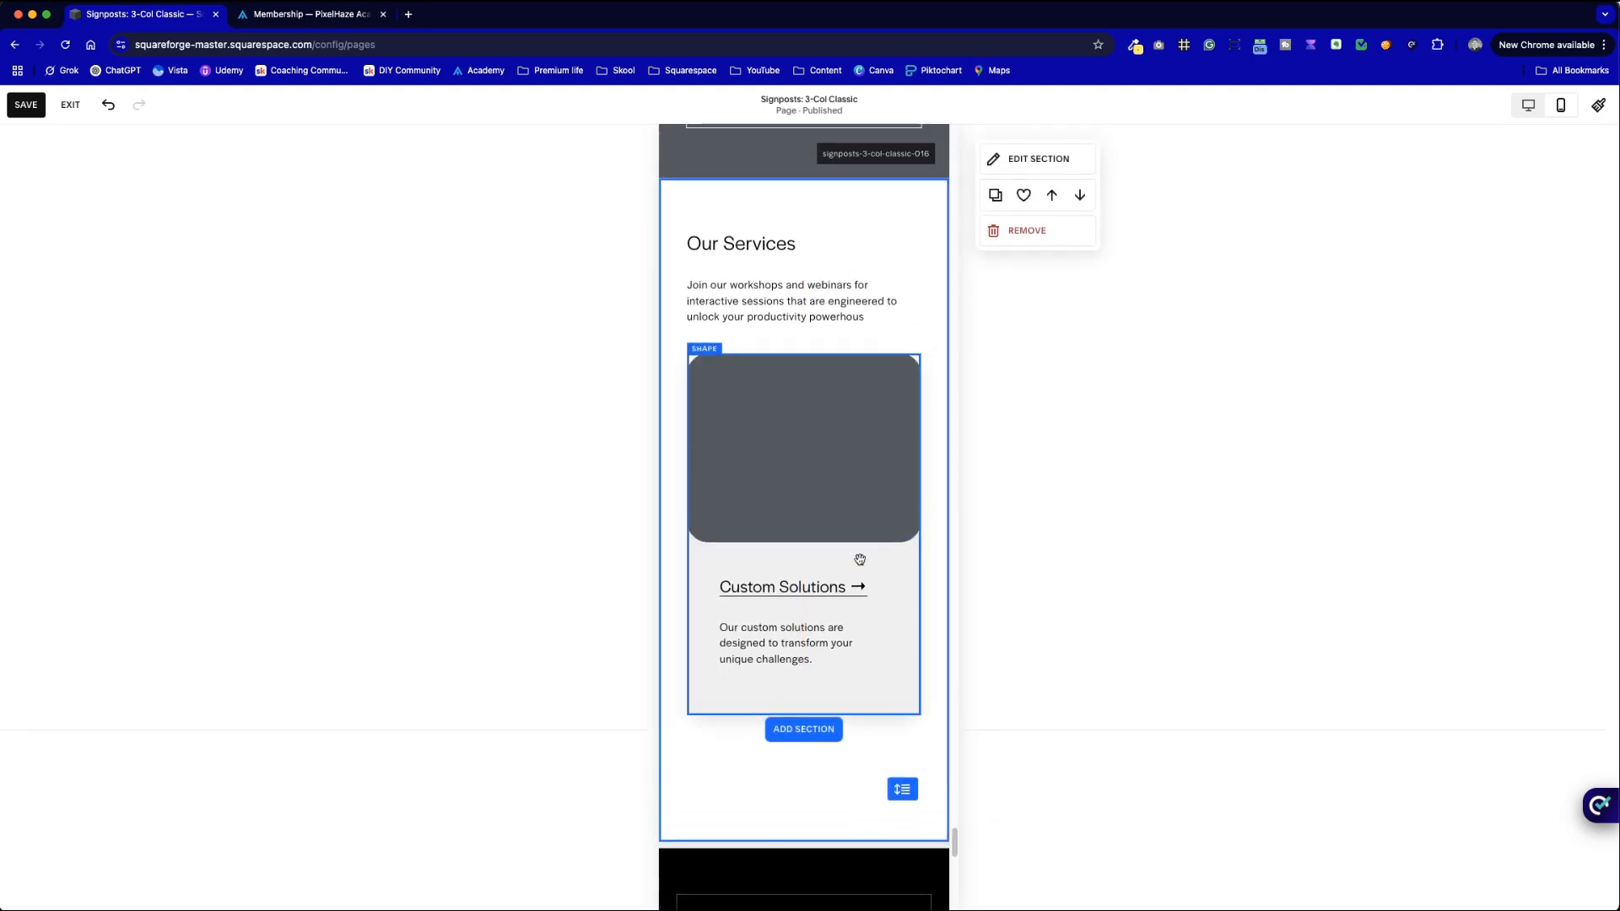
pyautogui.click(902, 779)
pyautogui.moveTo(902, 778); pyautogui.dragTo(909, 725)
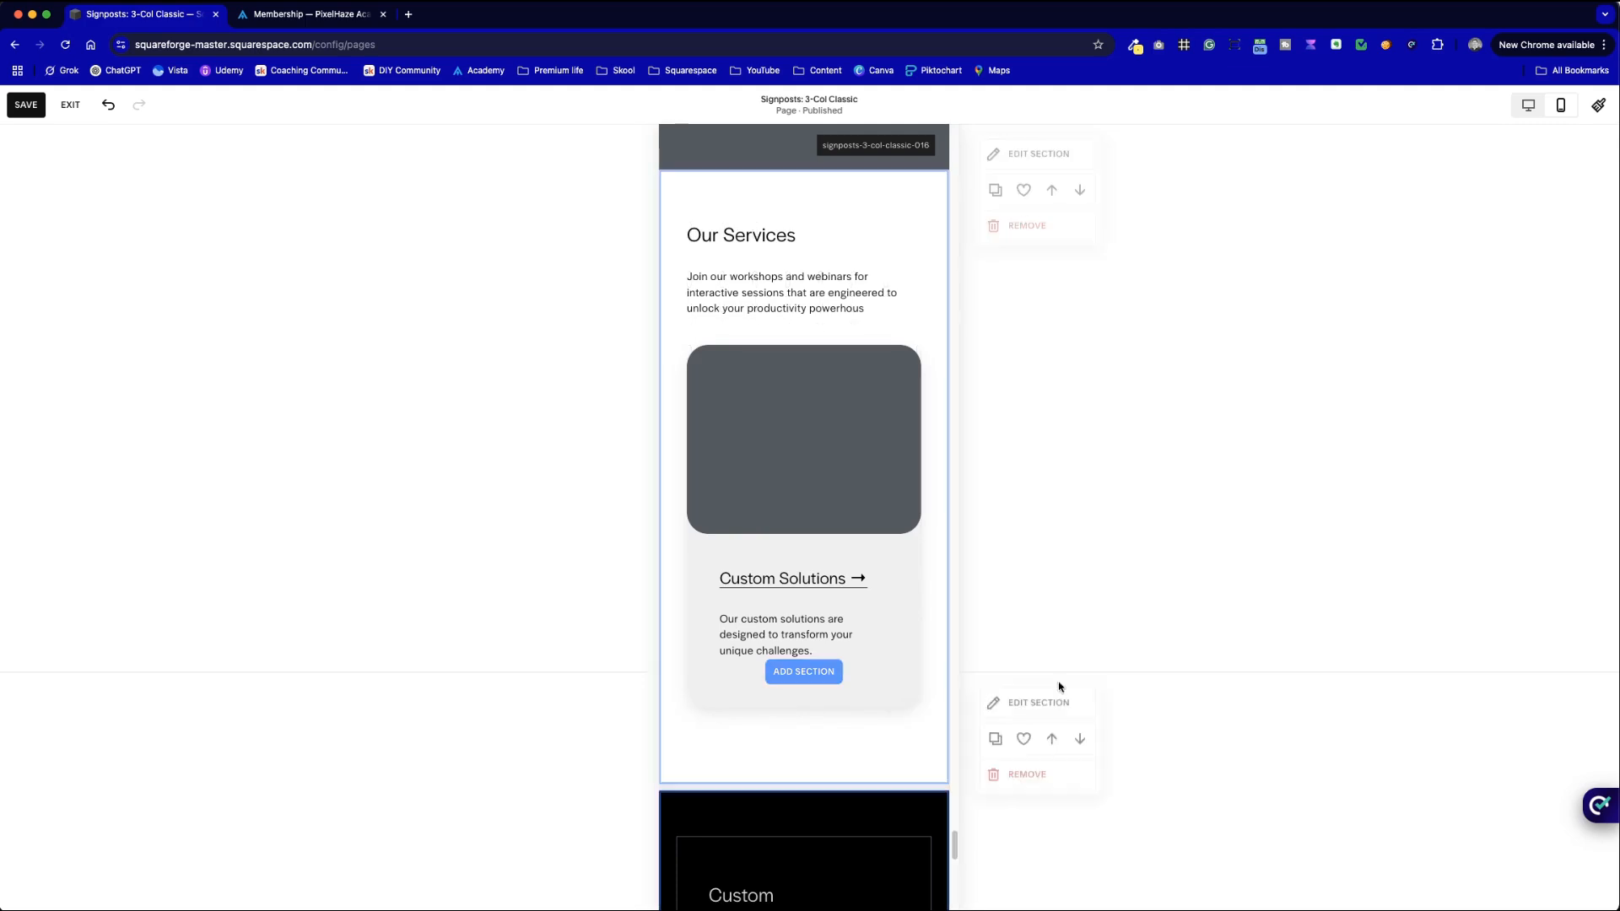
pyautogui.click(1527, 105)
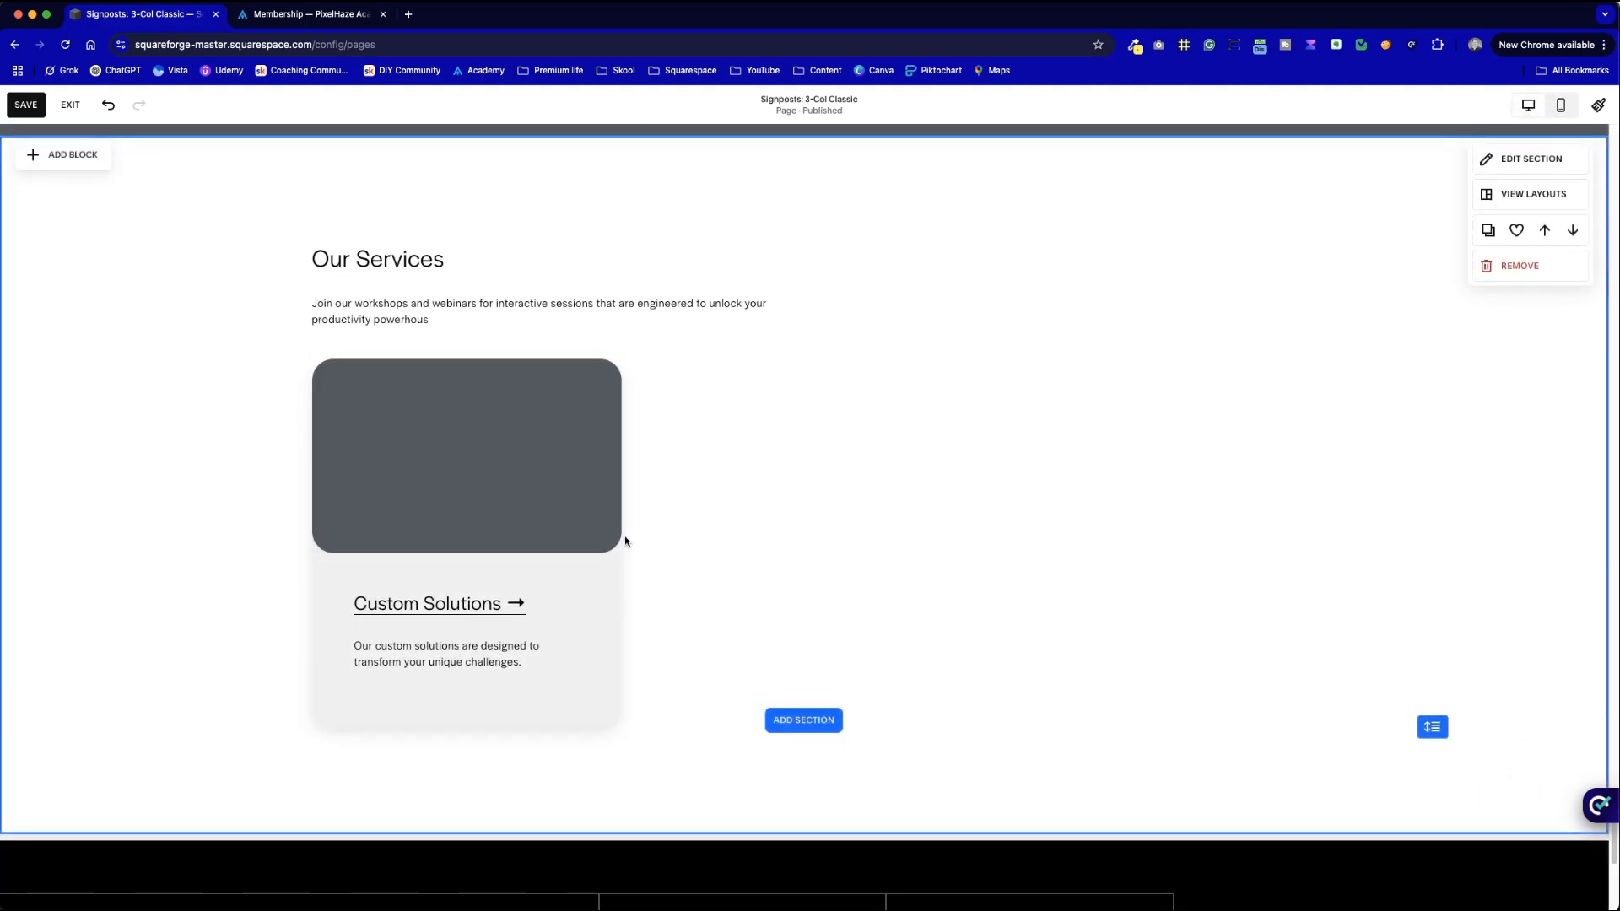
# - Duplicate the Custom Solutions card twice, placing the copies side by side as three cards
pyautogui.moveTo(680, 719); pyautogui.dragTo(365, 401)
pyautogui.click(363, 329)
pyautogui.moveTo(422, 489); pyautogui.dragTo(728, 466)
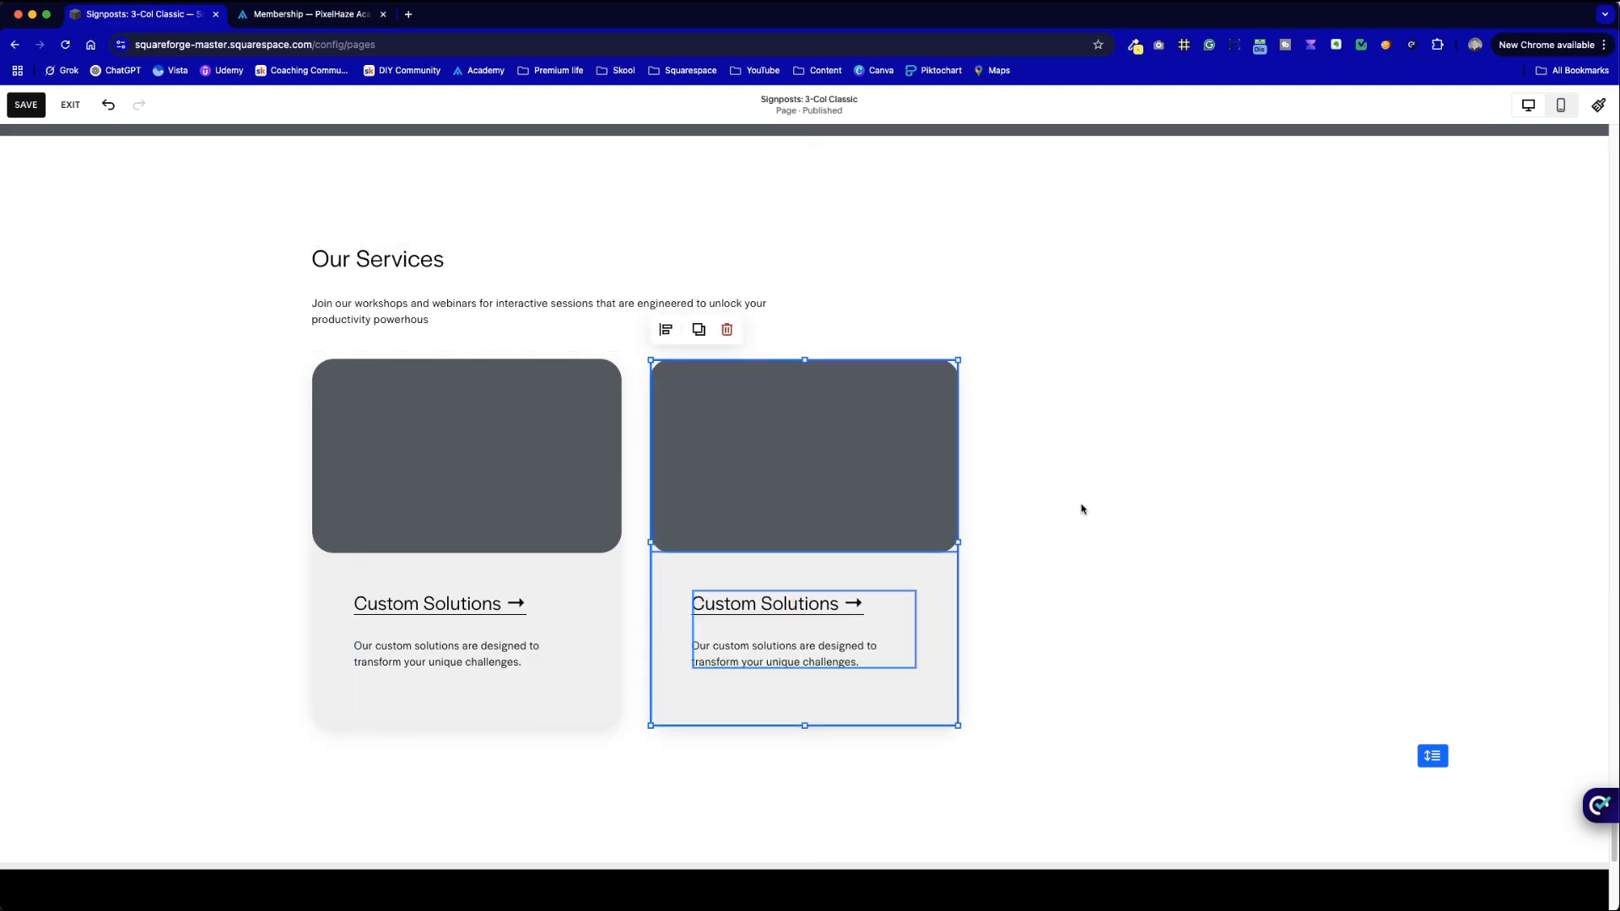
pyautogui.click(1088, 506)
pyautogui.moveTo(1043, 754); pyautogui.dragTo(1073, 454)
pyautogui.click(705, 332)
pyautogui.click(1151, 287)
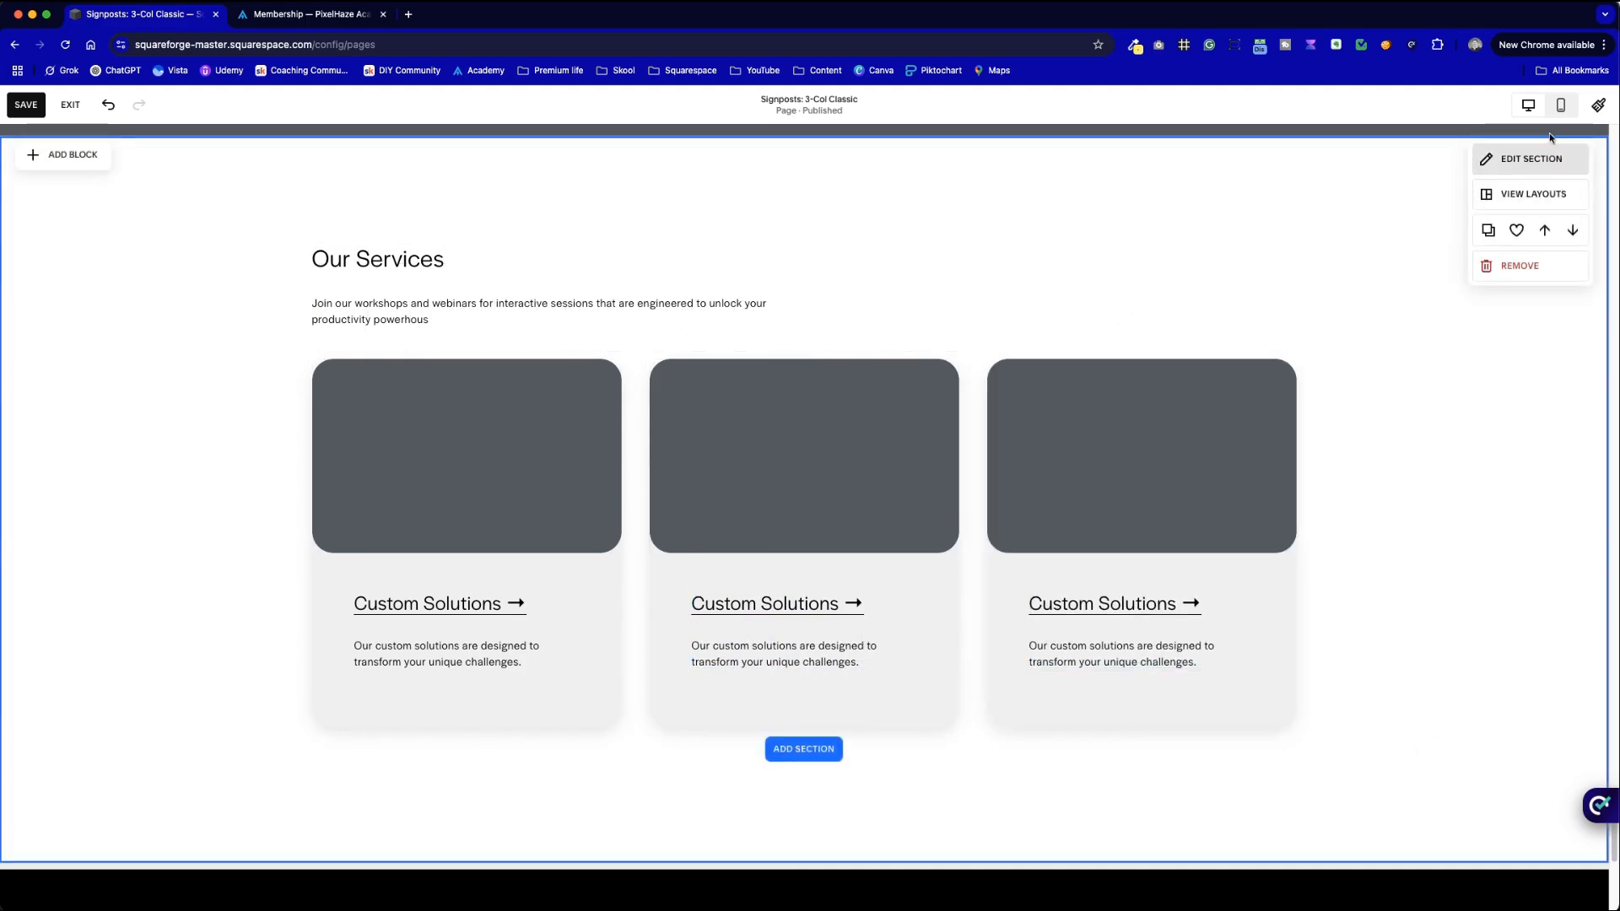
pyautogui.click(1560, 105)
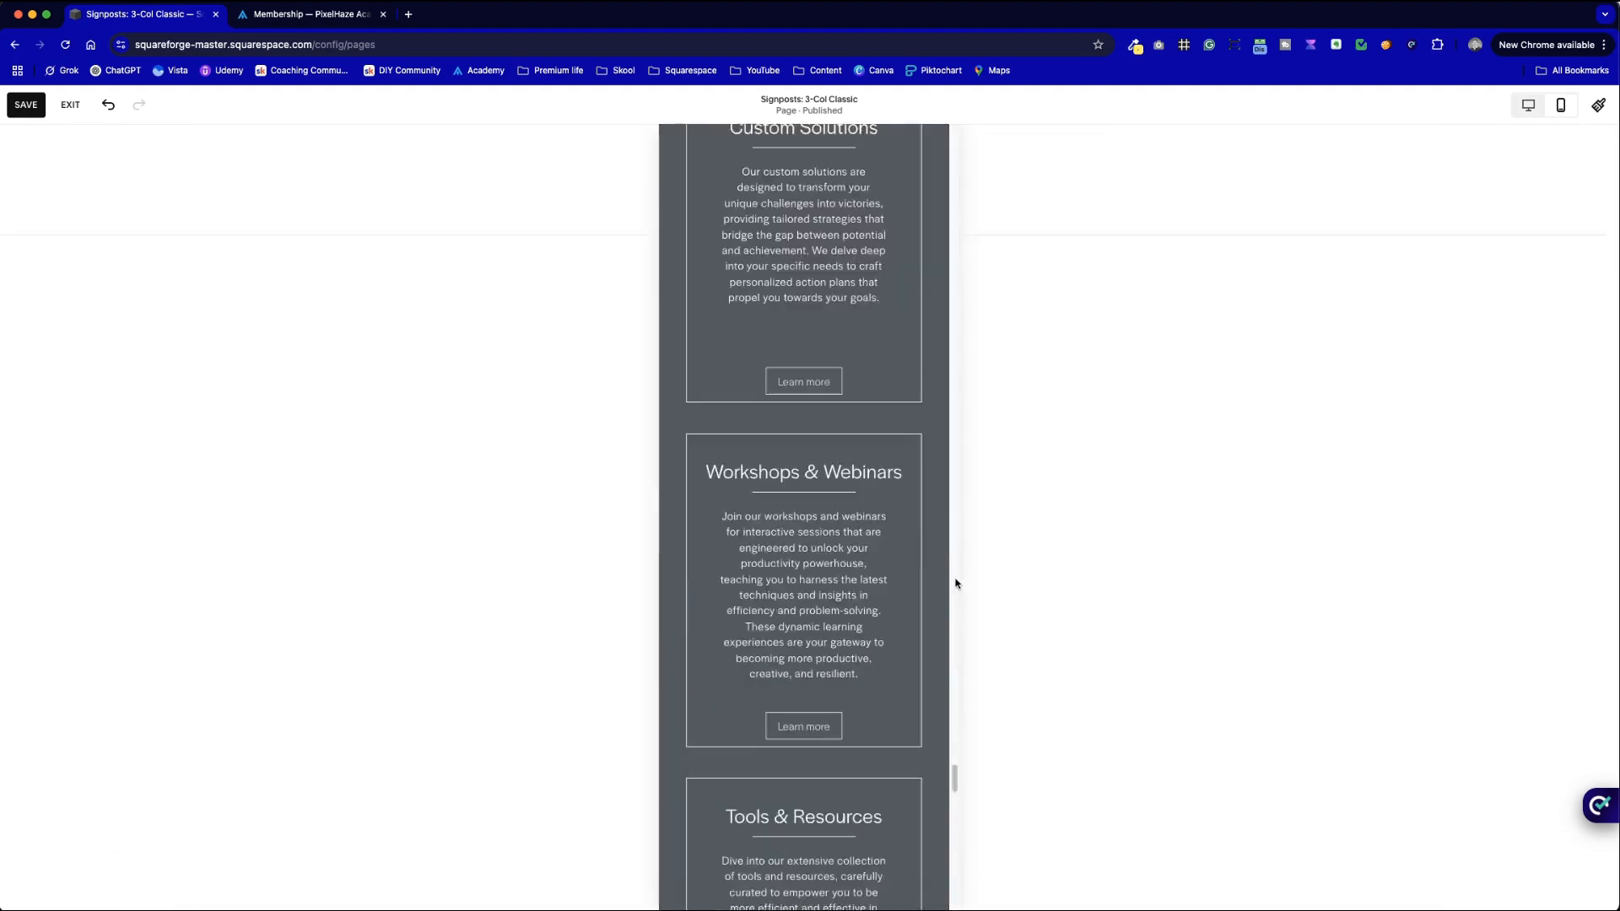
# - In the mobile layout, extend the section and reposition the cards so all three stack vertically
pyautogui.scroll(-10, 939, 776)
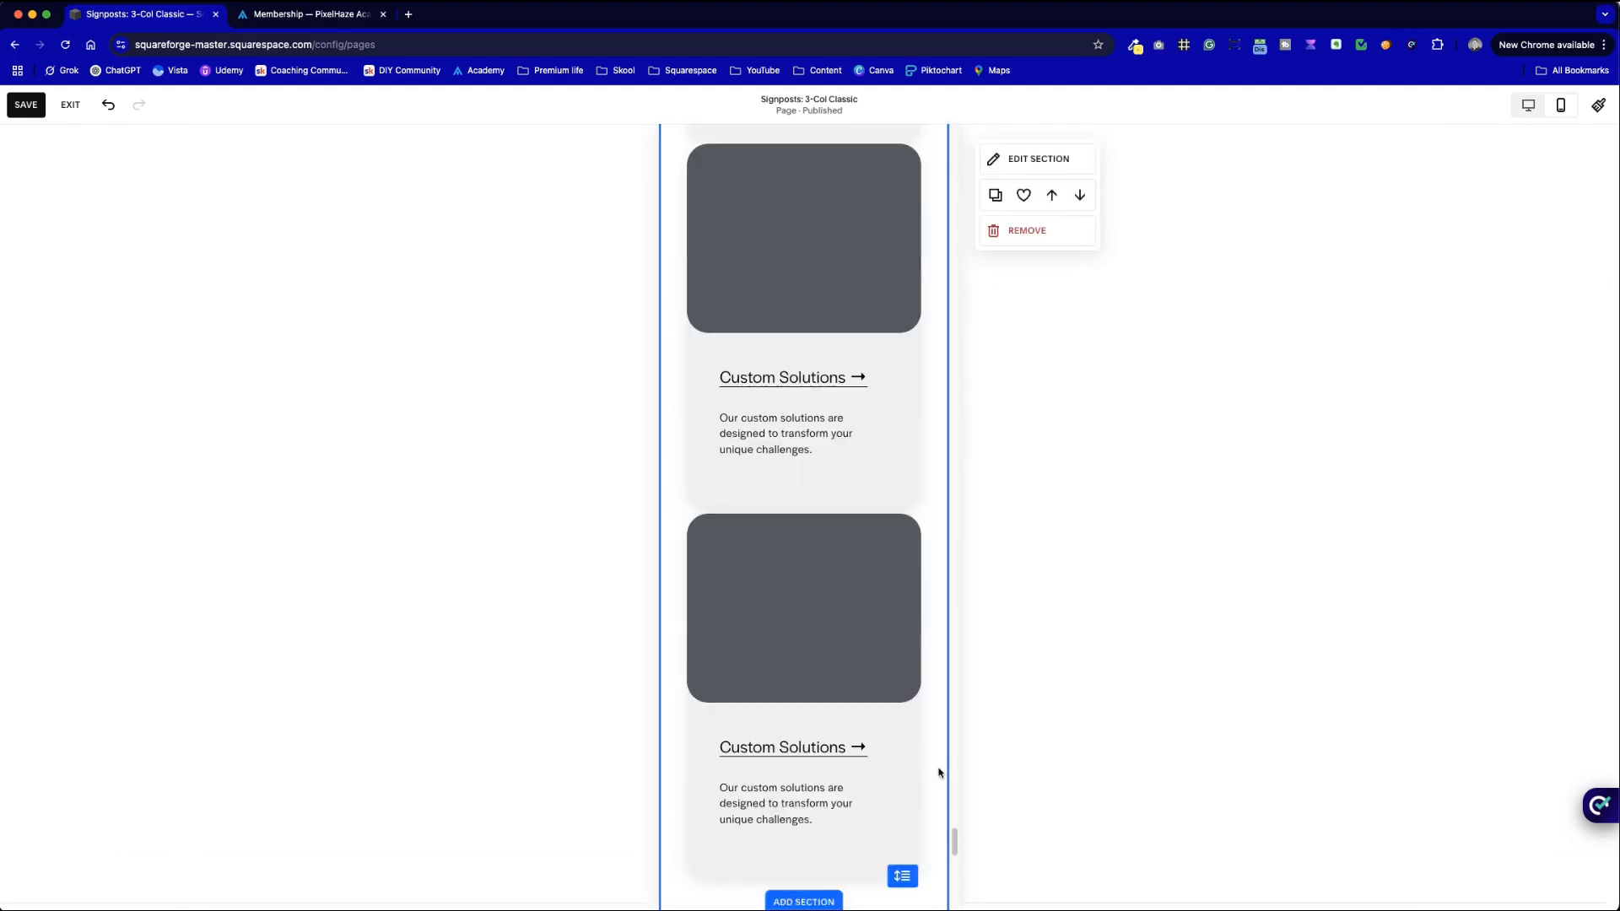
pyautogui.moveTo(906, 673); pyautogui.dragTo(897, 738)
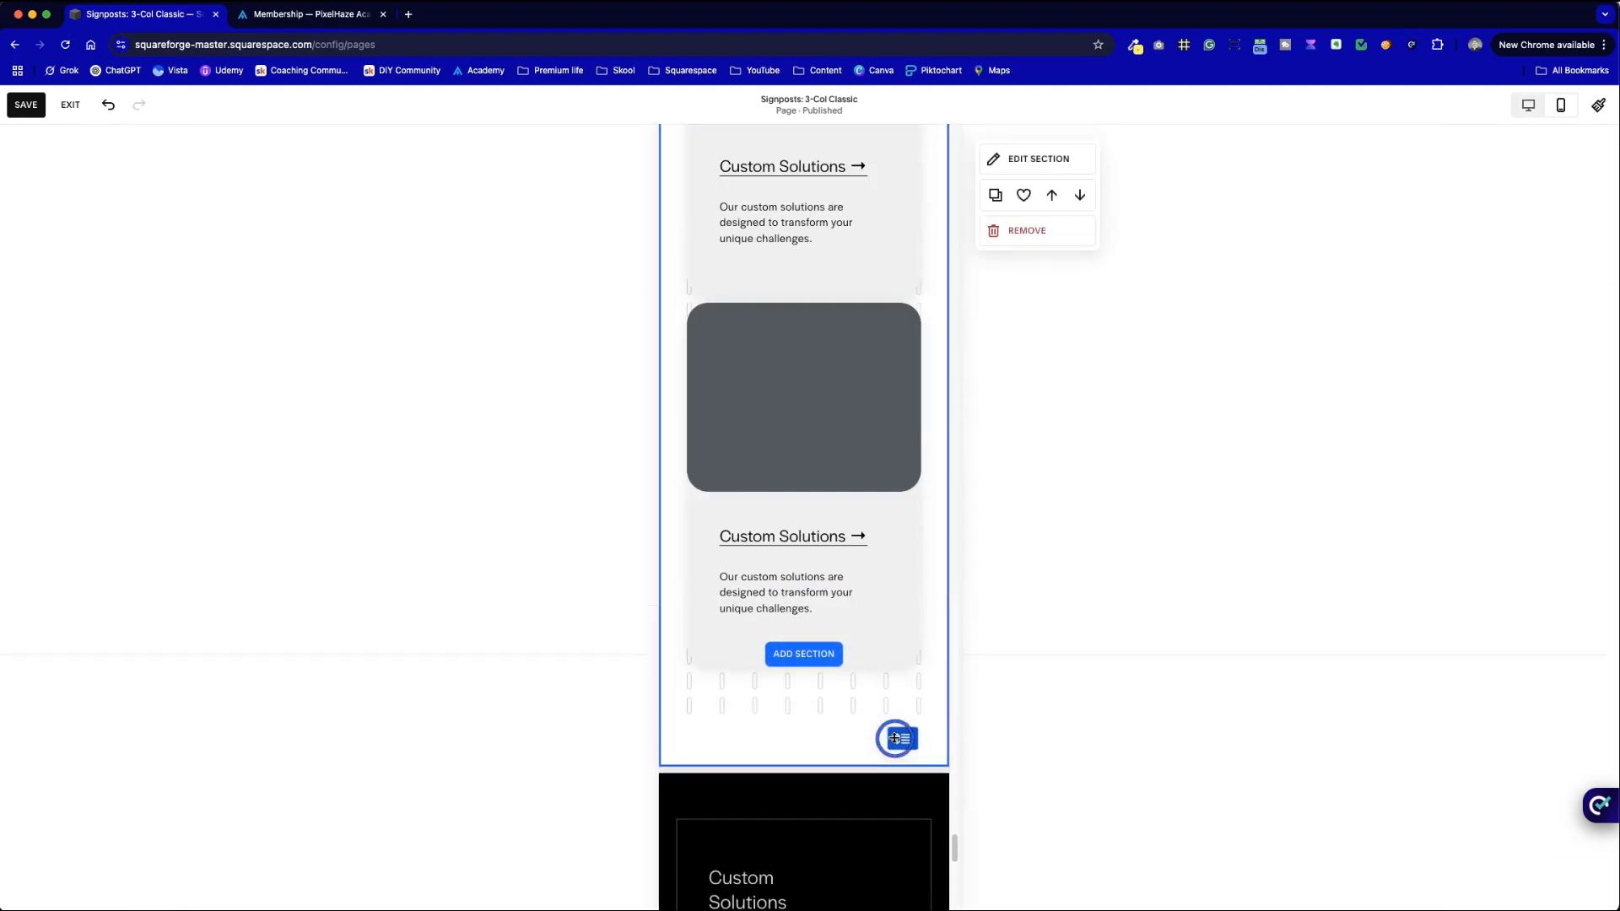
pyautogui.moveTo(912, 679); pyautogui.dragTo(742, 421)
pyautogui.scroll(3, 756, 445)
pyautogui.scroll(2, 759, 452)
pyautogui.moveTo(929, 661); pyautogui.dragTo(748, 387)
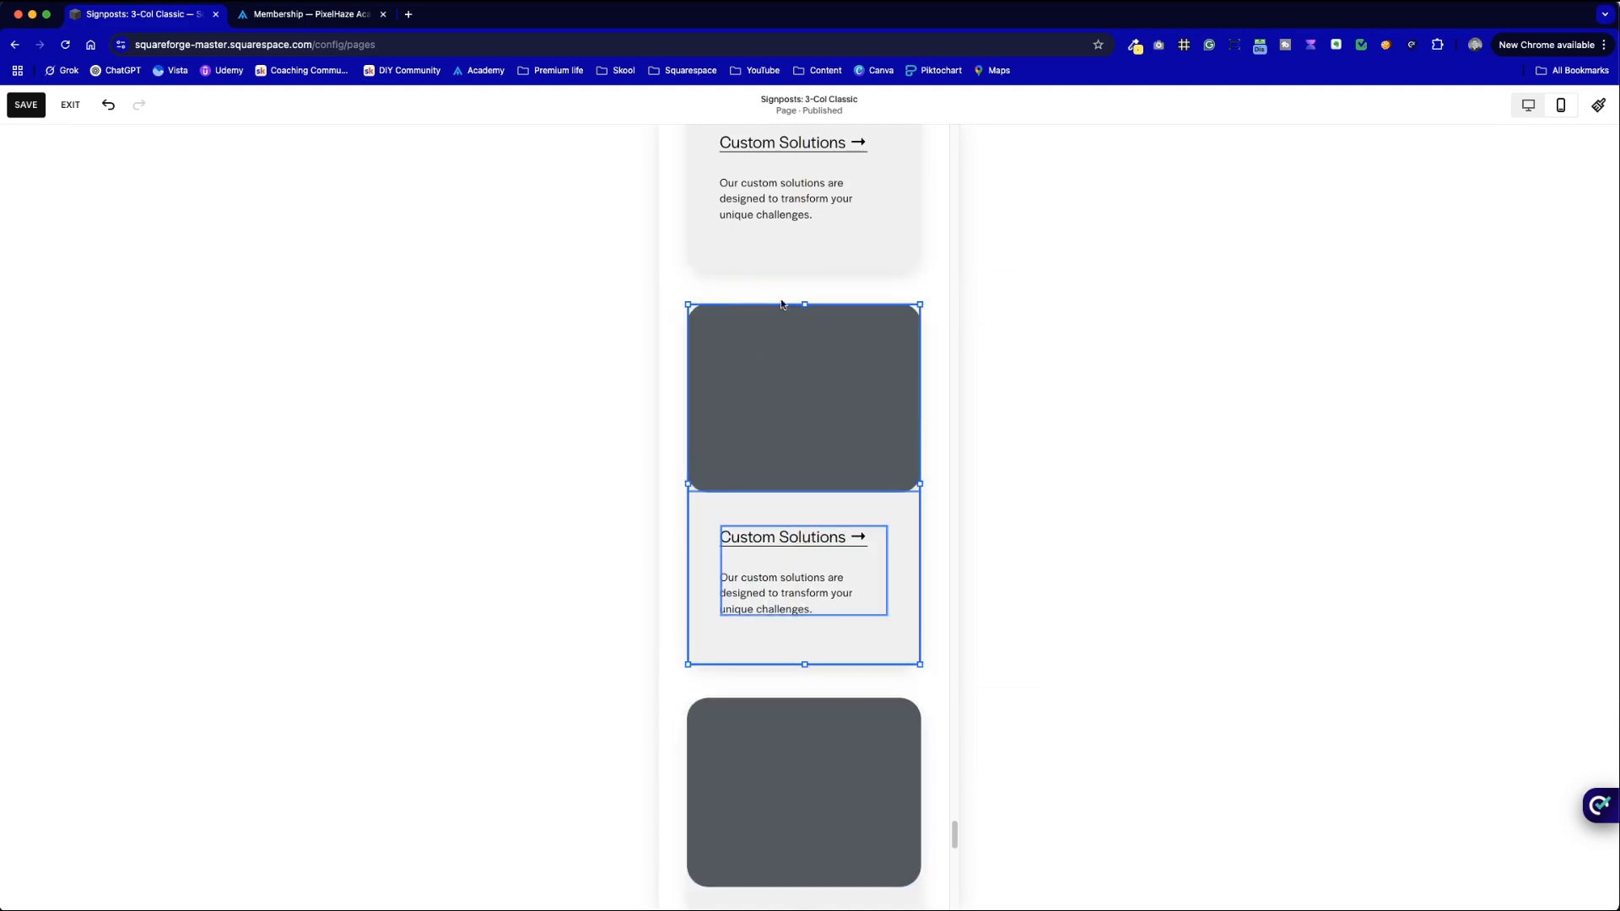
pyautogui.click(927, 704)
pyautogui.scroll(-7, 926, 704)
pyautogui.scroll(10, 926, 705)
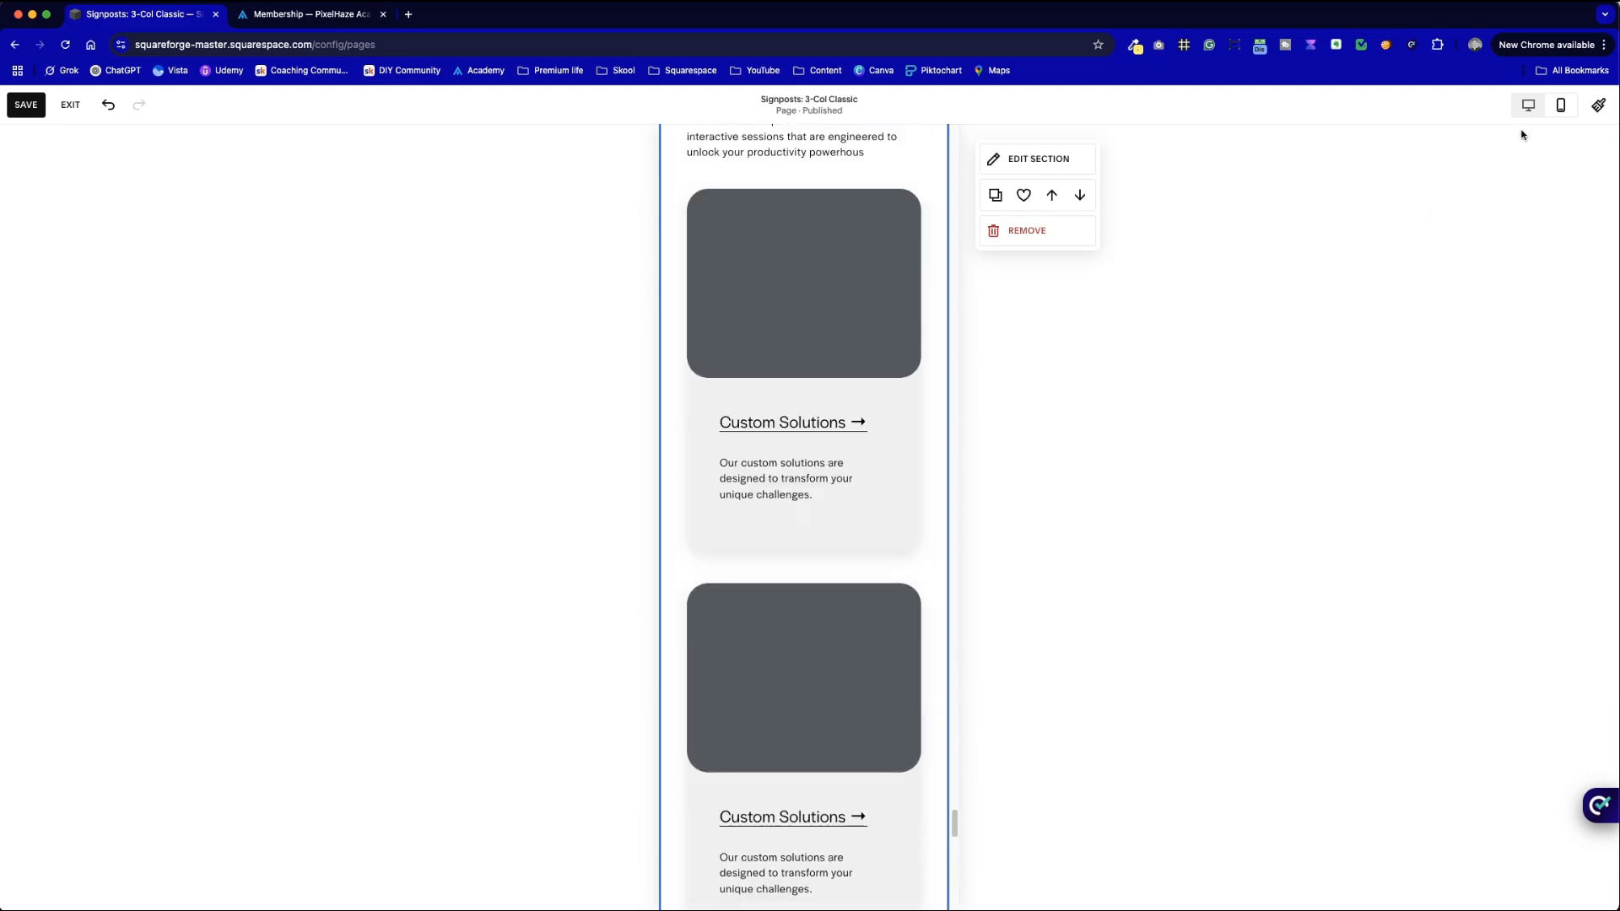
pyautogui.click(1528, 105)
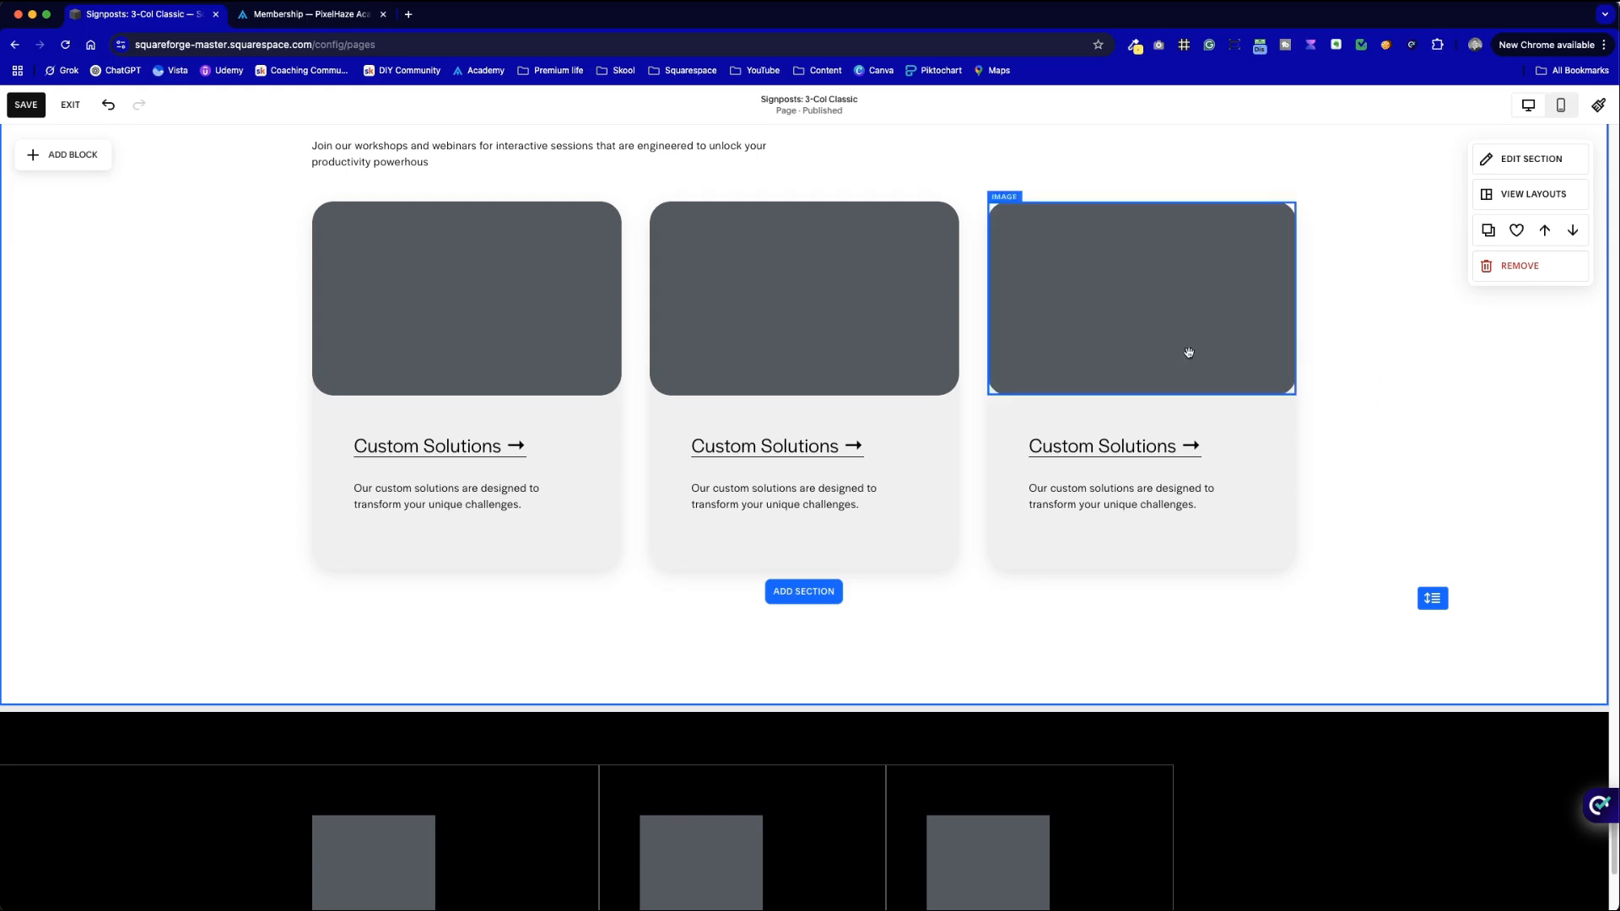
# - Copy 'Workshops & Webinars' from the section above and paste it over the middle card's title
pyautogui.scroll(5, 994, 368)
pyautogui.scroll(2, 993, 364)
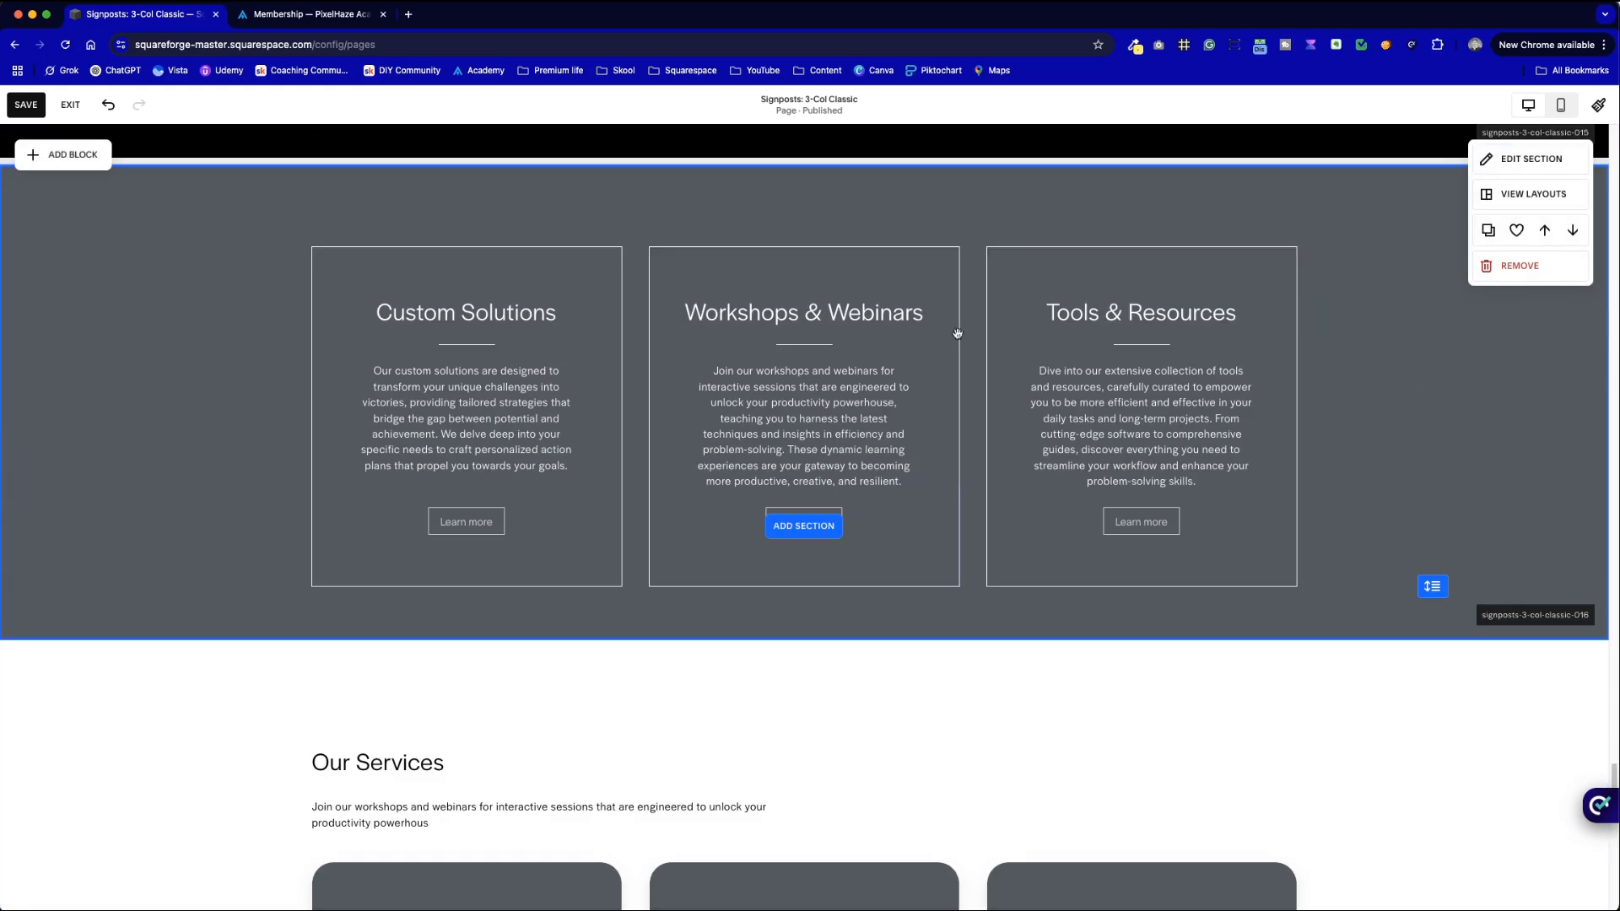
pyautogui.tripleClick(898, 317)
pyautogui.press('super+c')
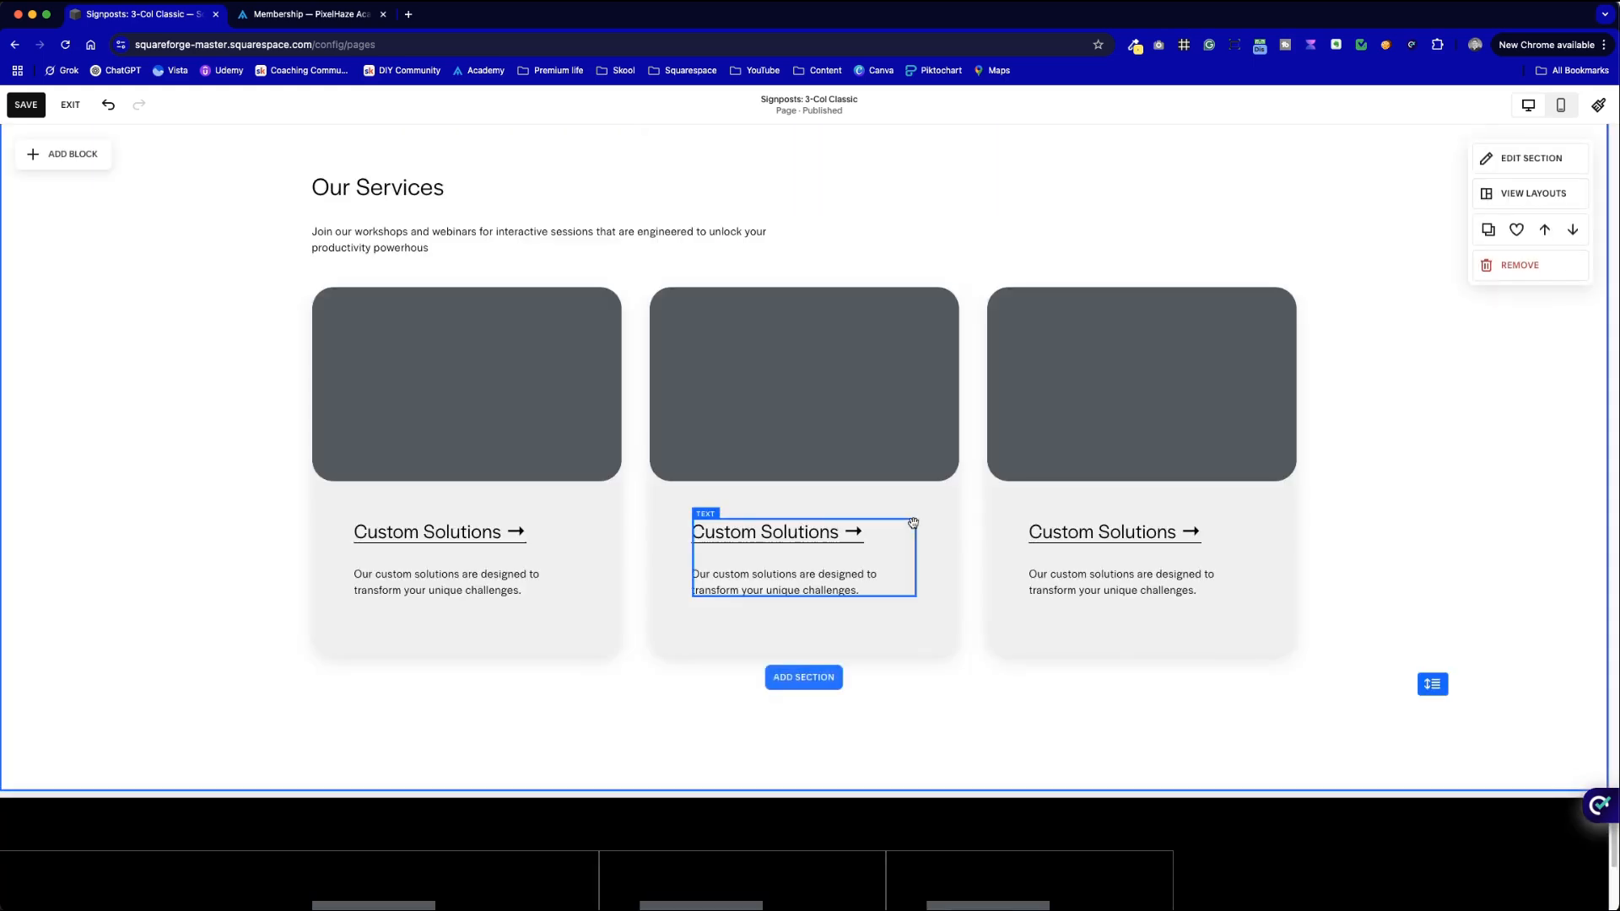
pyautogui.scroll(-6, 897, 318)
pyautogui.click(854, 541)
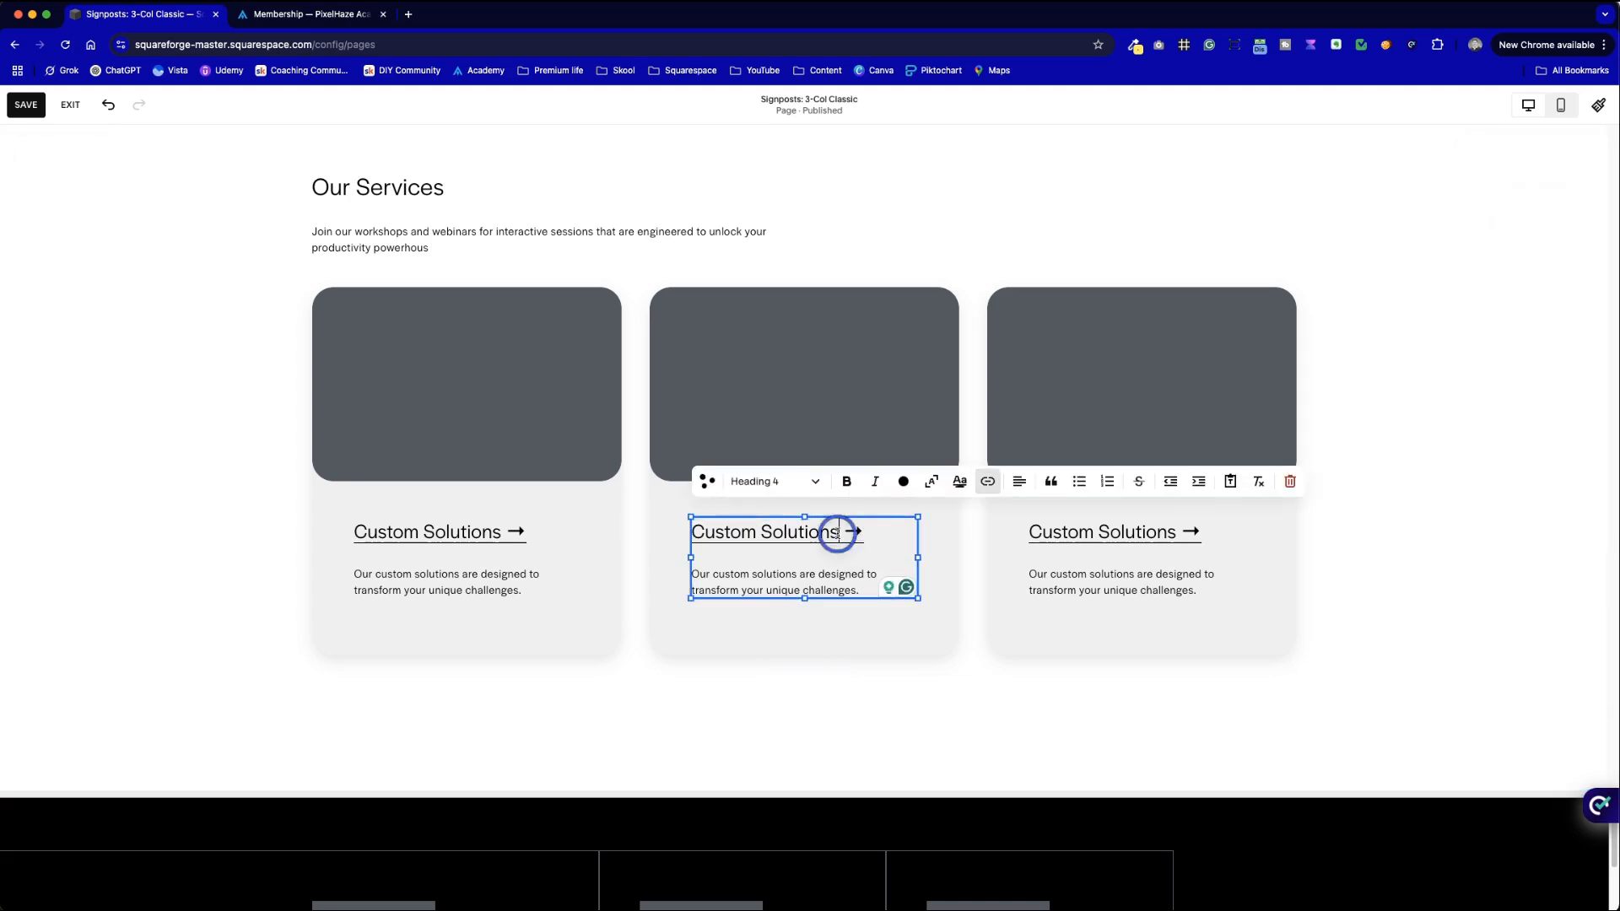
pyautogui.moveTo(855, 542); pyautogui.dragTo(690, 531)
pyautogui.press('super+v')
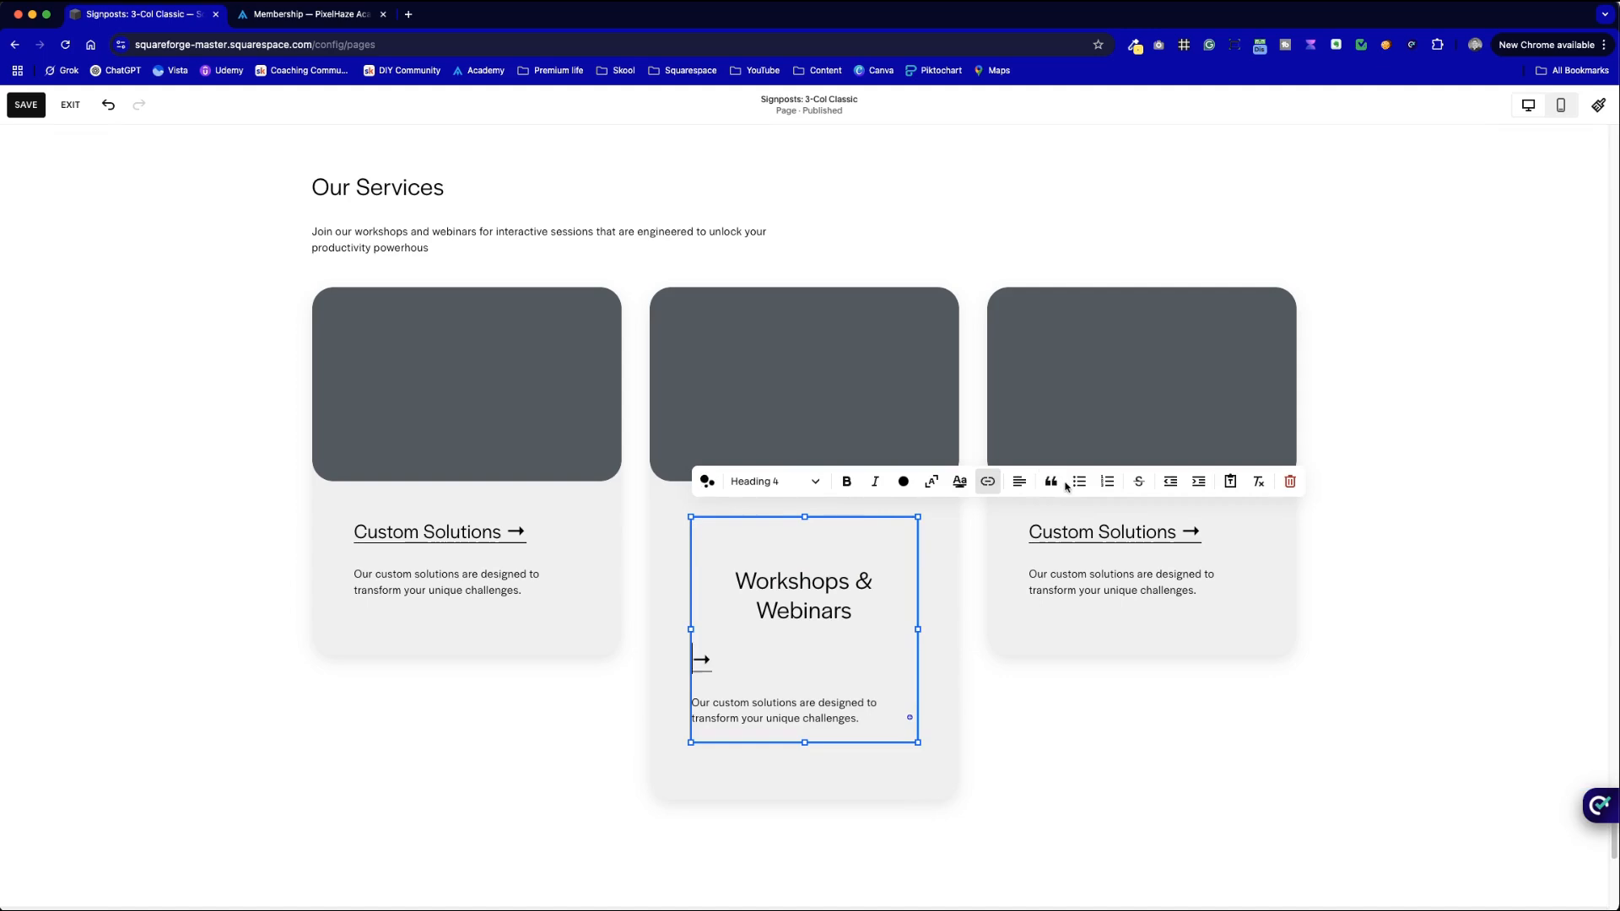
# - Left-align the pasted middle-card heading
pyautogui.click(1019, 483)
pyautogui.click(982, 520)
pyautogui.click(804, 579)
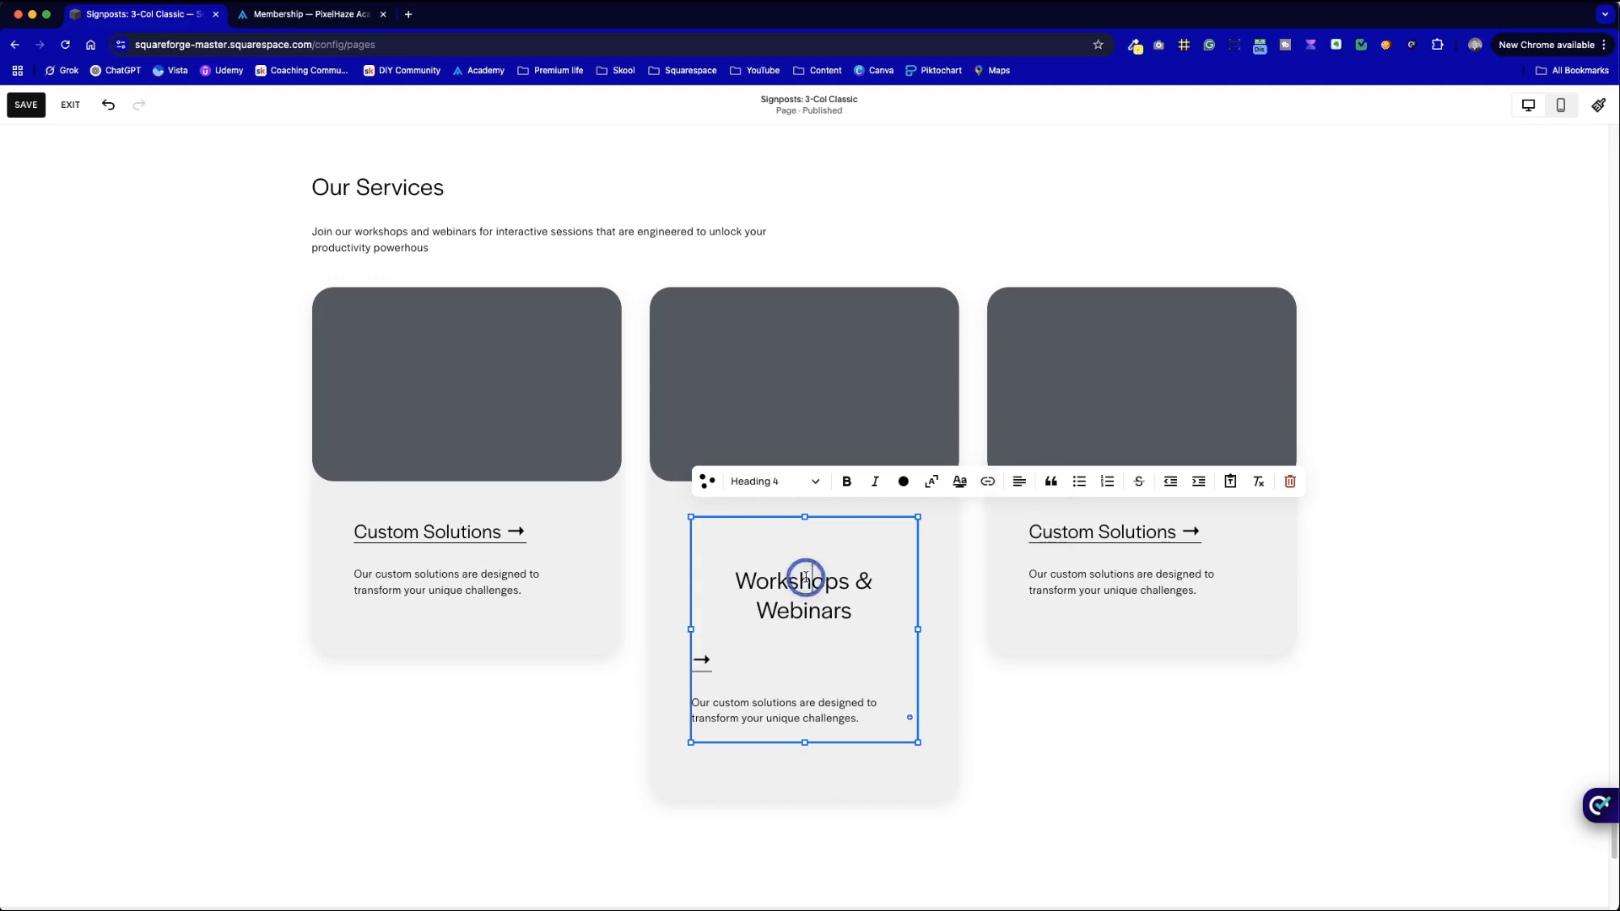
pyautogui.click(1018, 481)
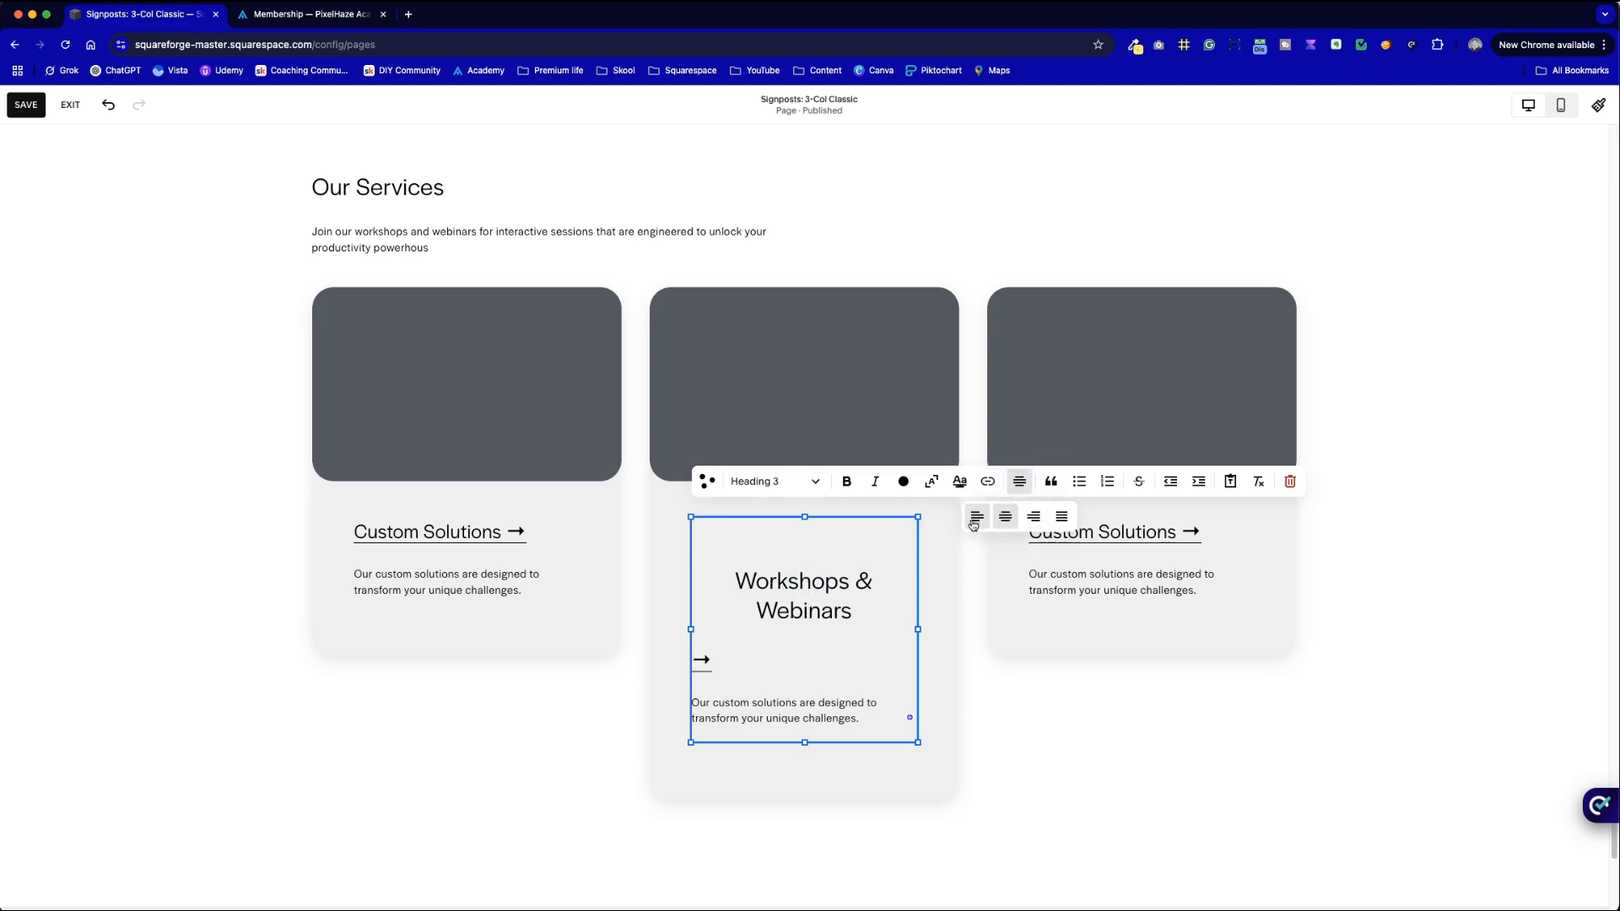
pyautogui.click(979, 518)
pyautogui.click(793, 618)
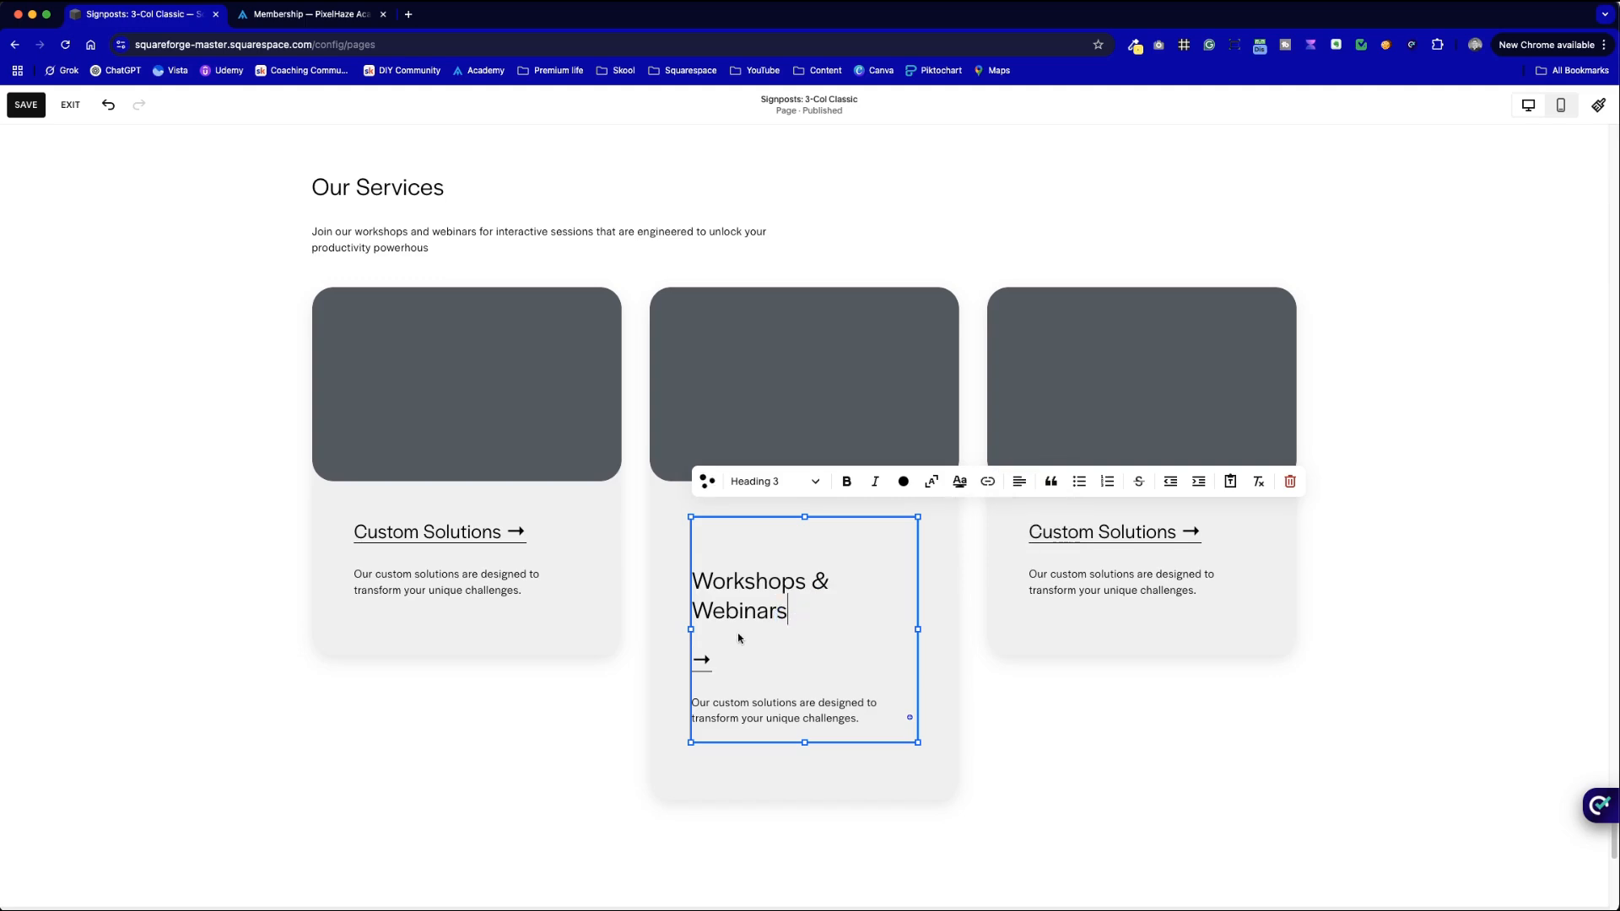
# - Undo the paste and type 'Workshops & Webinars' over the linked Custom Solutions title
pyautogui.press('super+z')
pyautogui.press('super+z')
pyautogui.moveTo(839, 532); pyautogui.dragTo(698, 533)
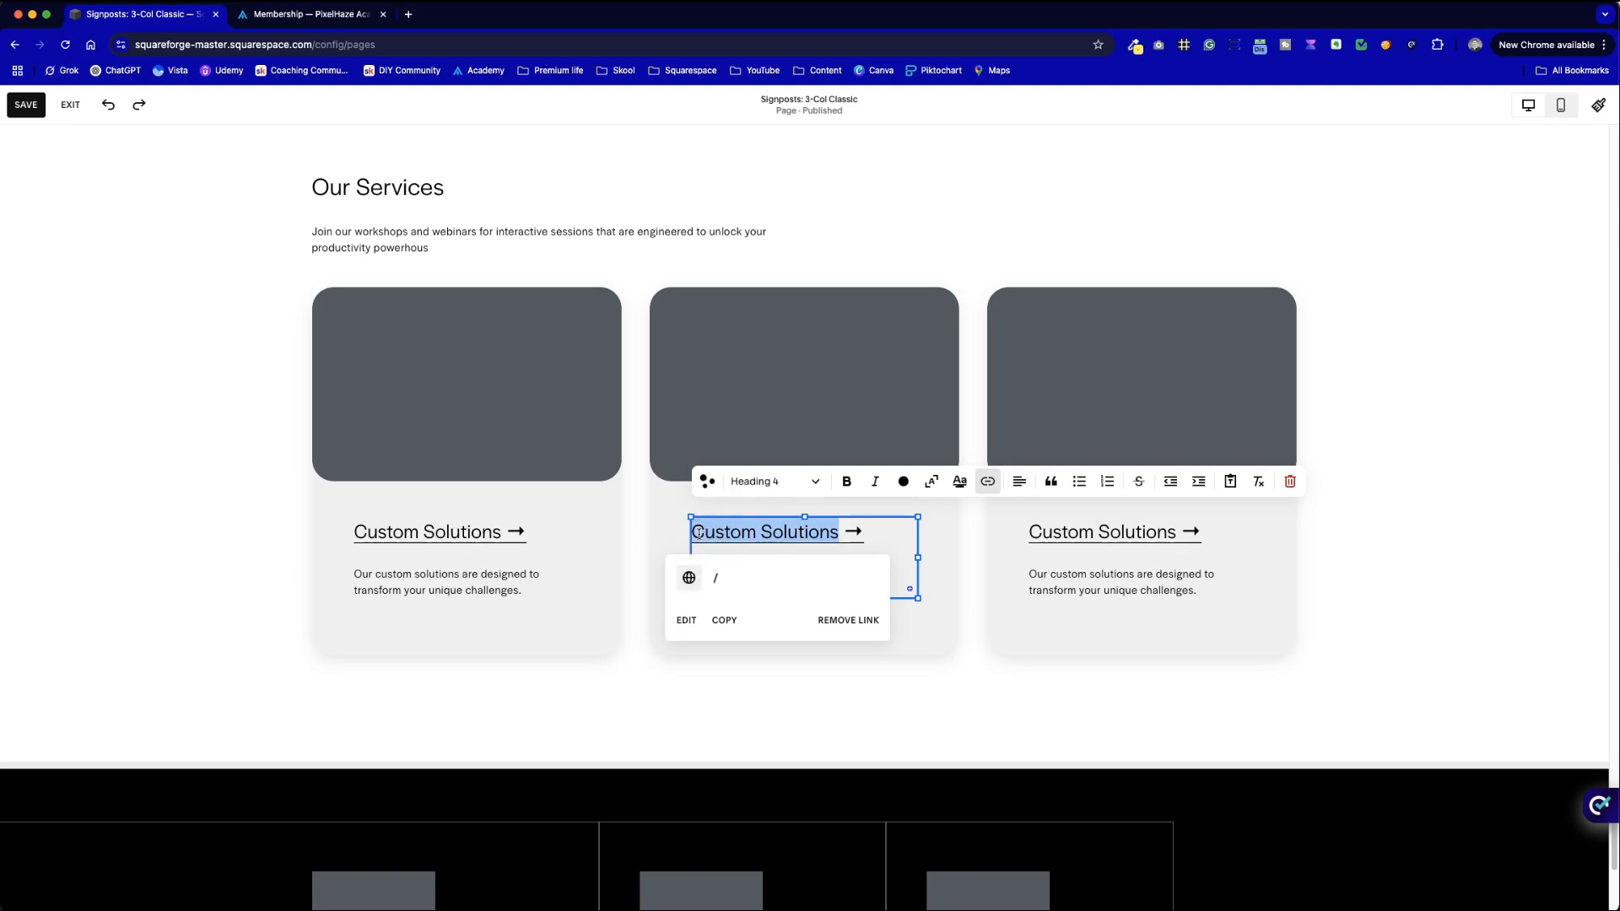
pyautogui.write('Workshops & W')
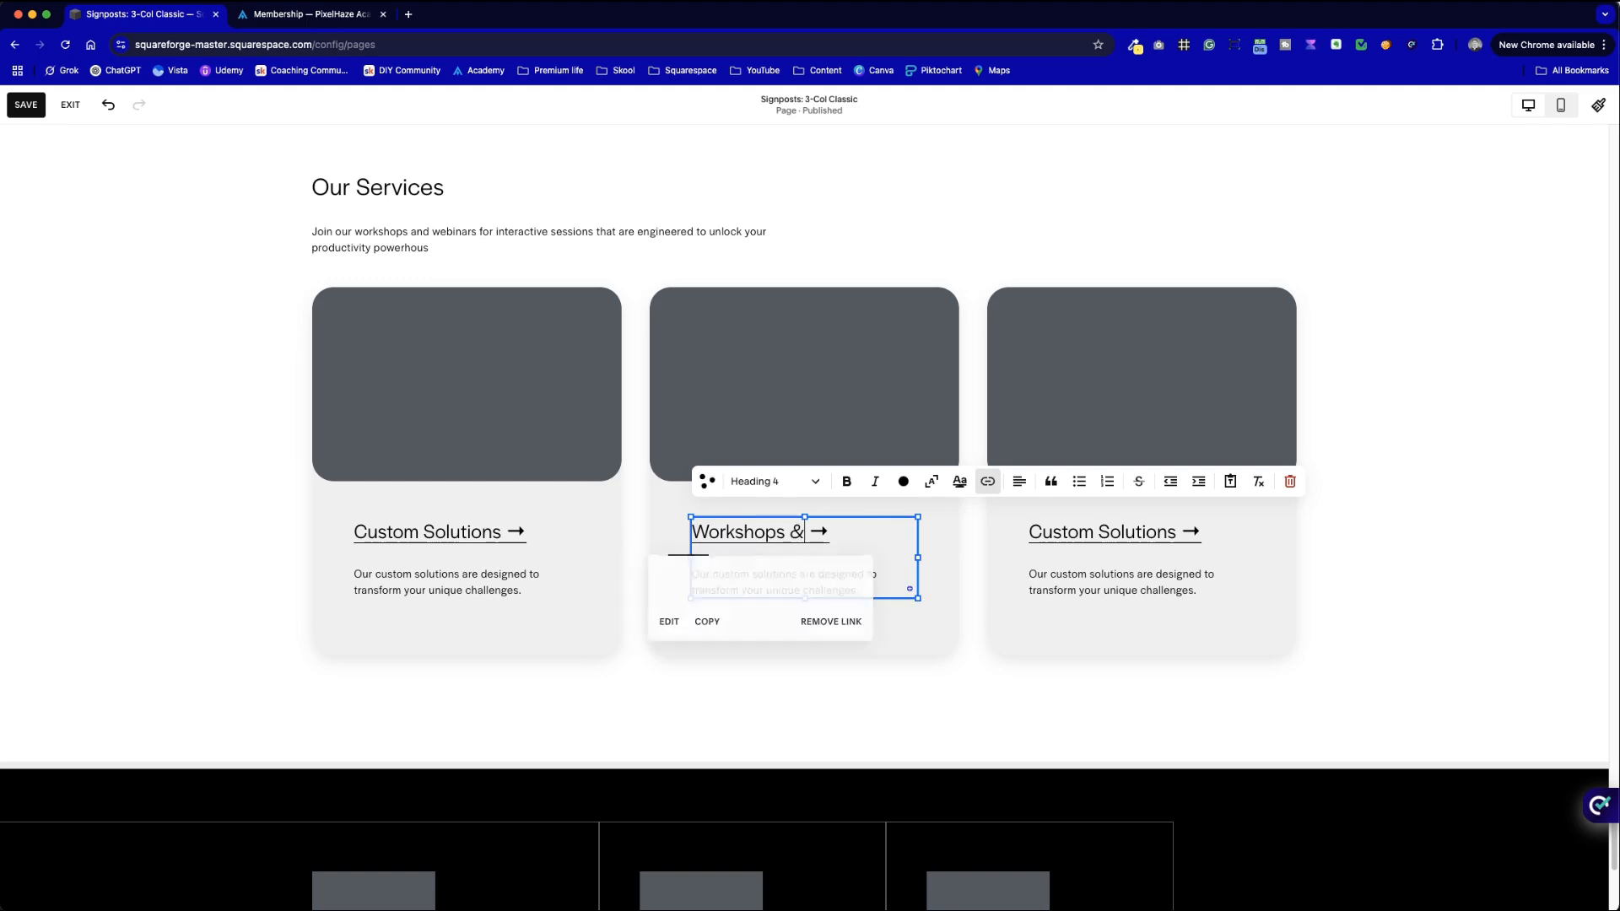
pyautogui.write('ebinars')
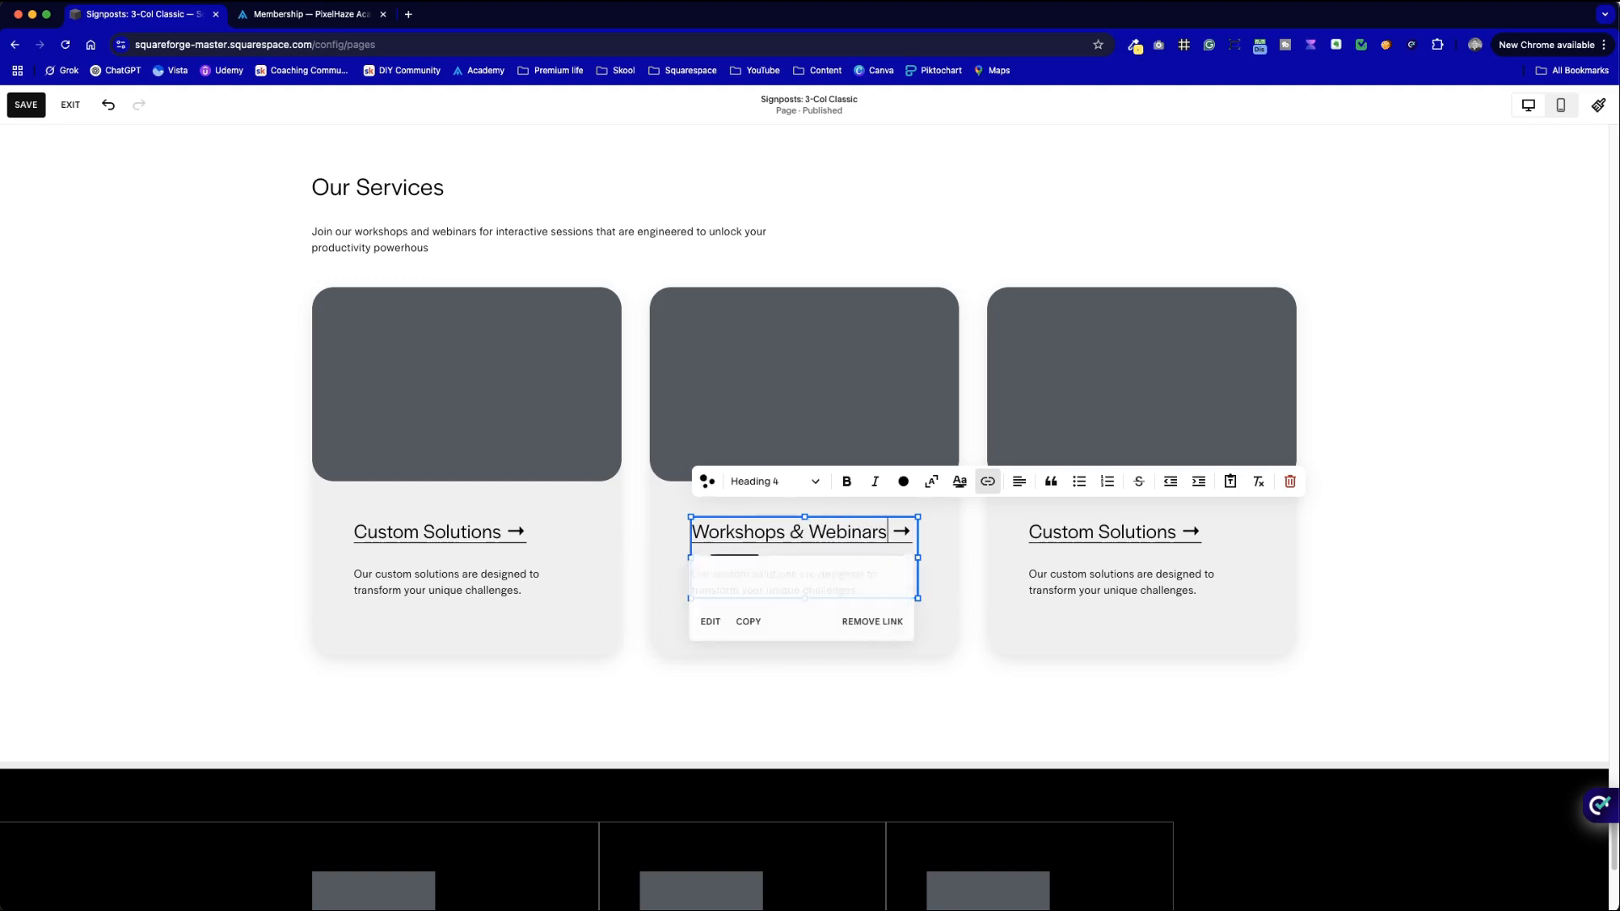
pyautogui.click(922, 705)
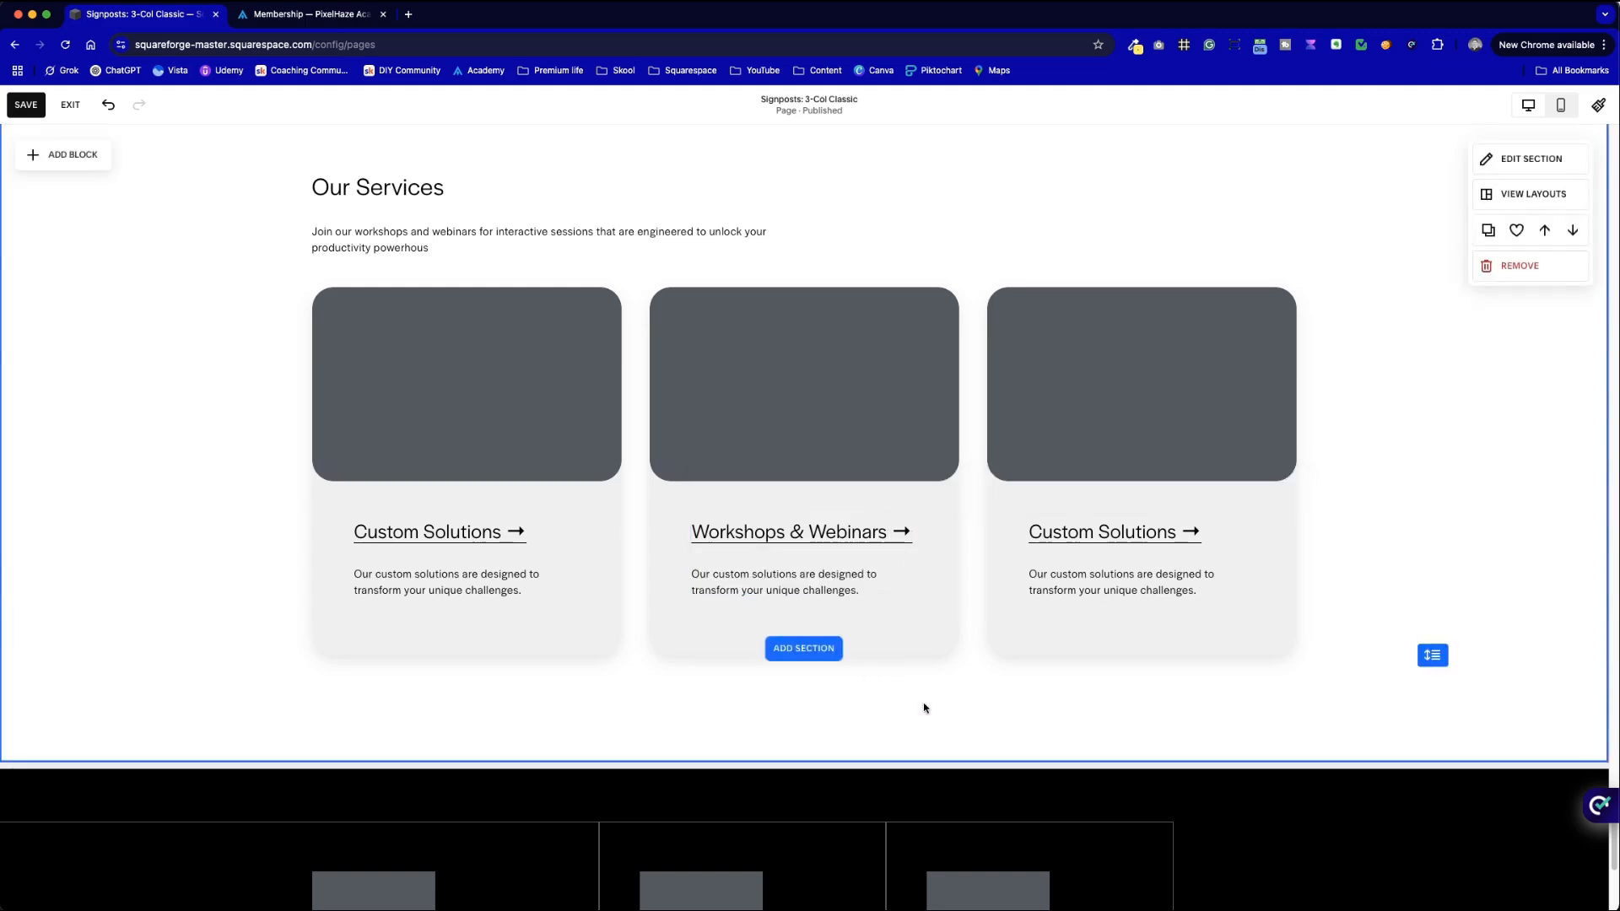
# - Copy the opening sentence of the Workshops & Webinars description above
pyautogui.scroll(4, 924, 705)
pyautogui.scroll(2, 924, 703)
pyautogui.scroll(-5, 923, 704)
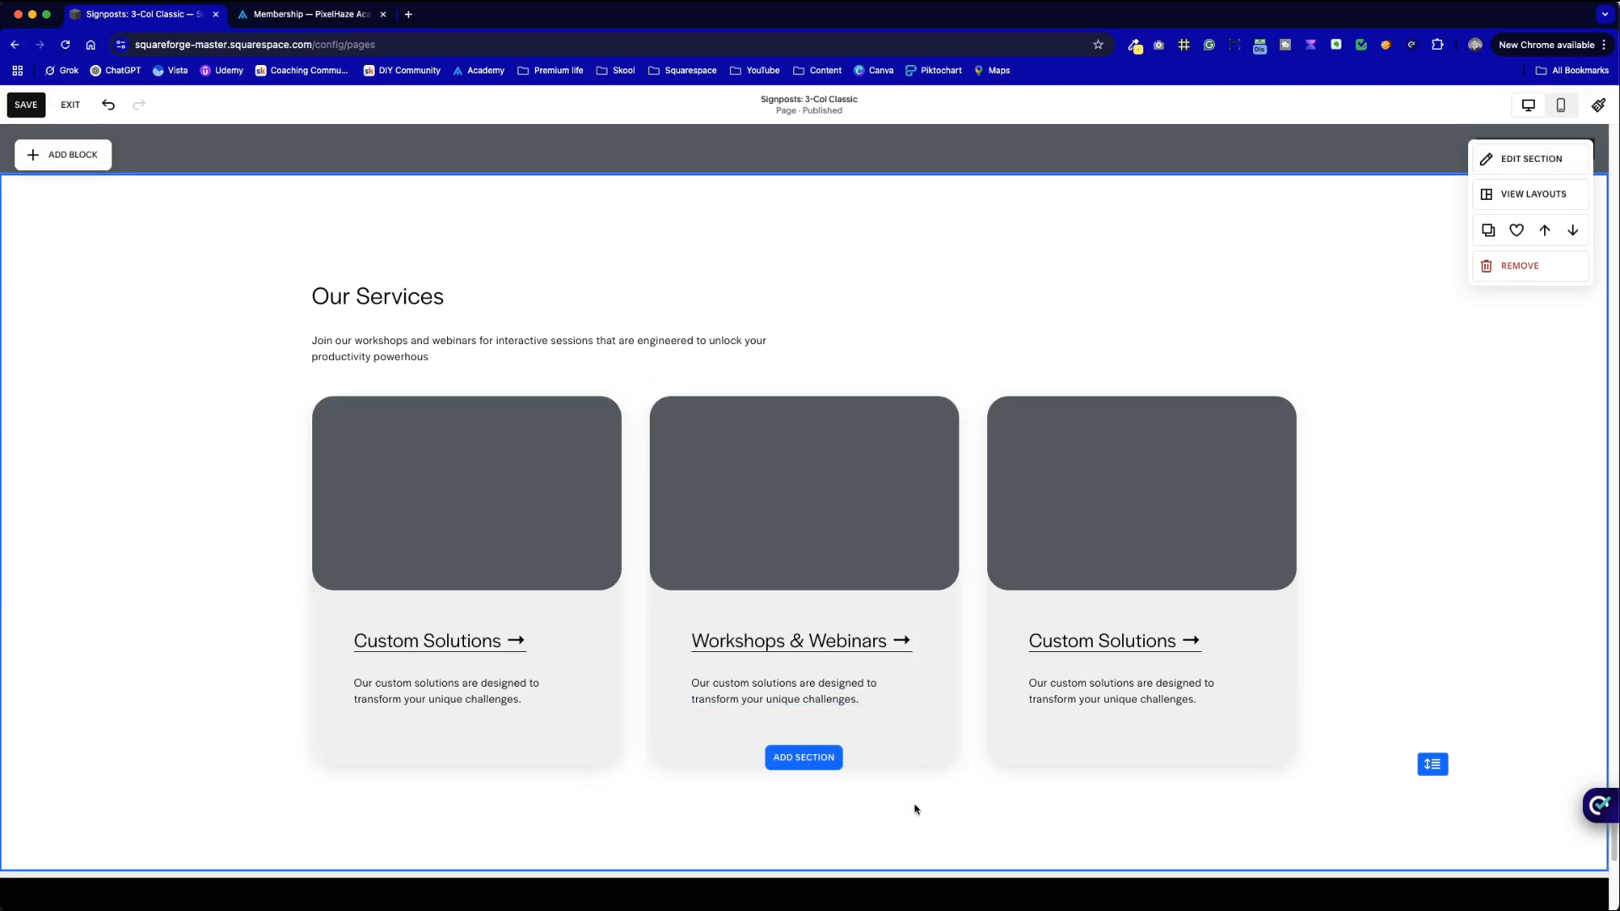
pyautogui.scroll(5, 1079, 622)
pyautogui.scroll(-1, 922, 422)
pyautogui.click(812, 353)
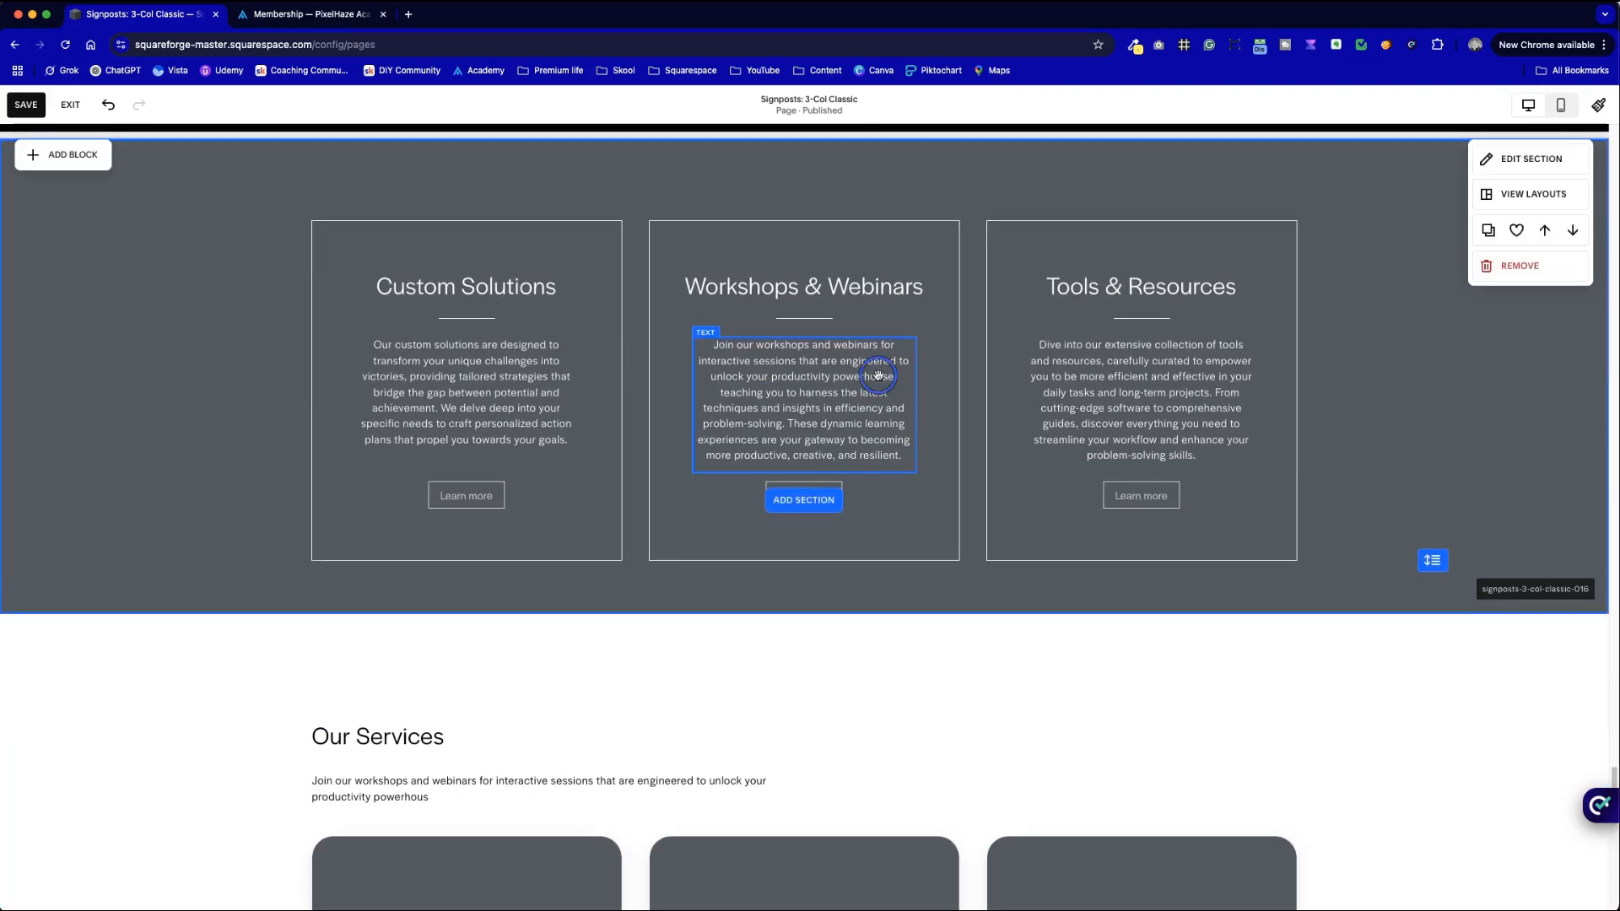
pyautogui.moveTo(796, 360); pyautogui.dragTo(708, 349)
pyautogui.press('super+c')
# - Paste 'Join our workshops and webinars for interactive sessions.' as the middle card's description, removing the stray O
pyautogui.scroll(-5, 909, 536)
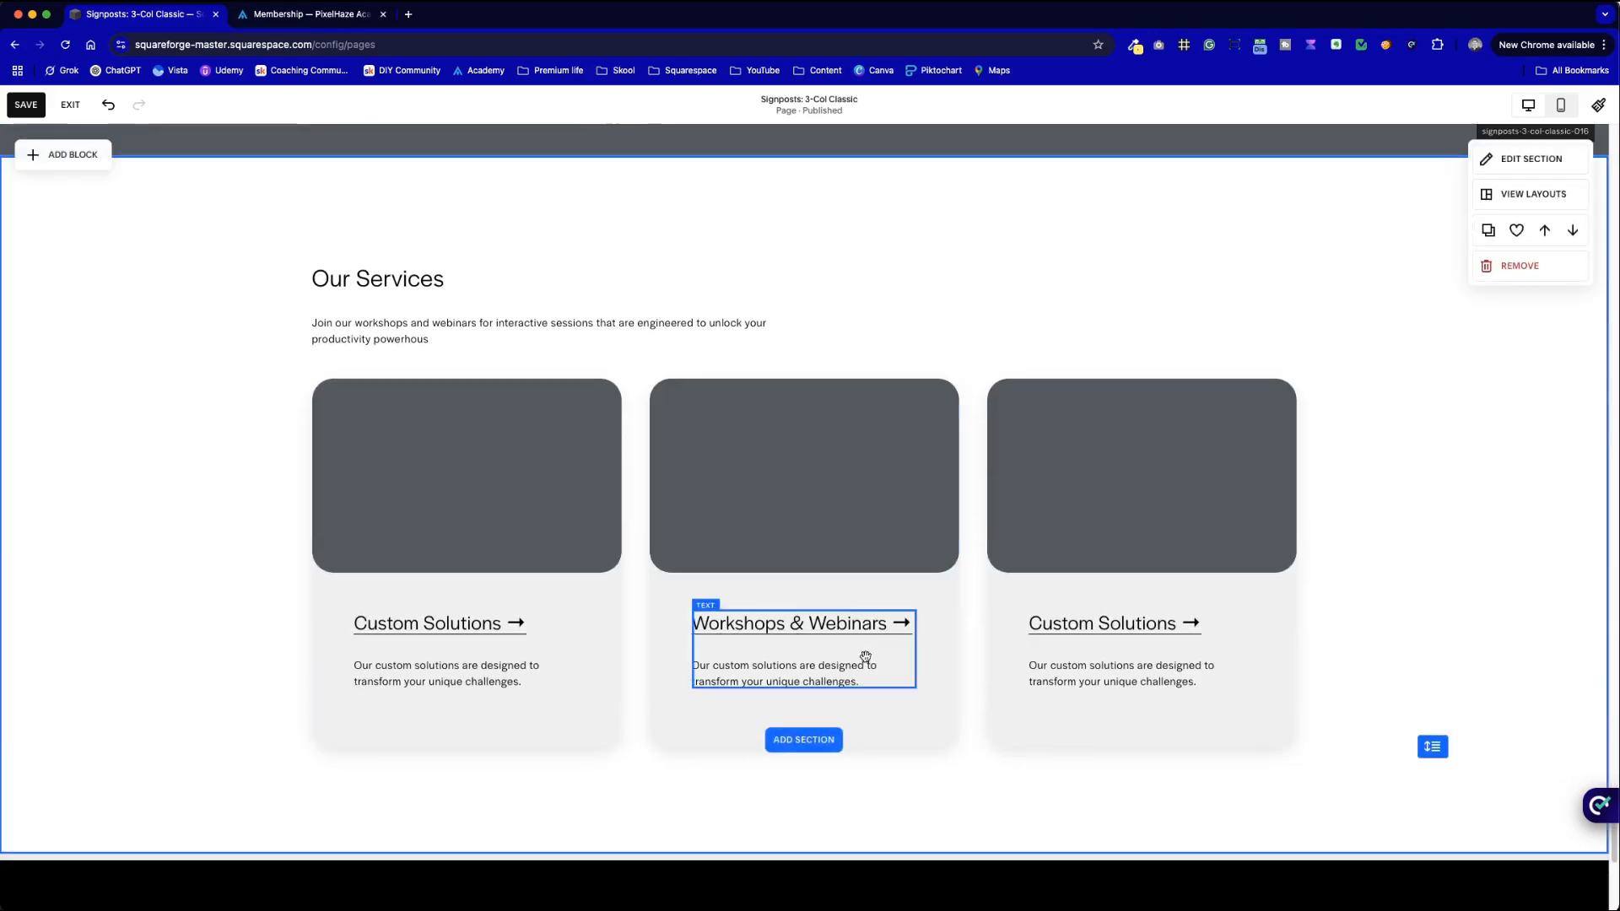
pyautogui.click(863, 680)
pyautogui.moveTo(863, 680); pyautogui.dragTo(694, 669)
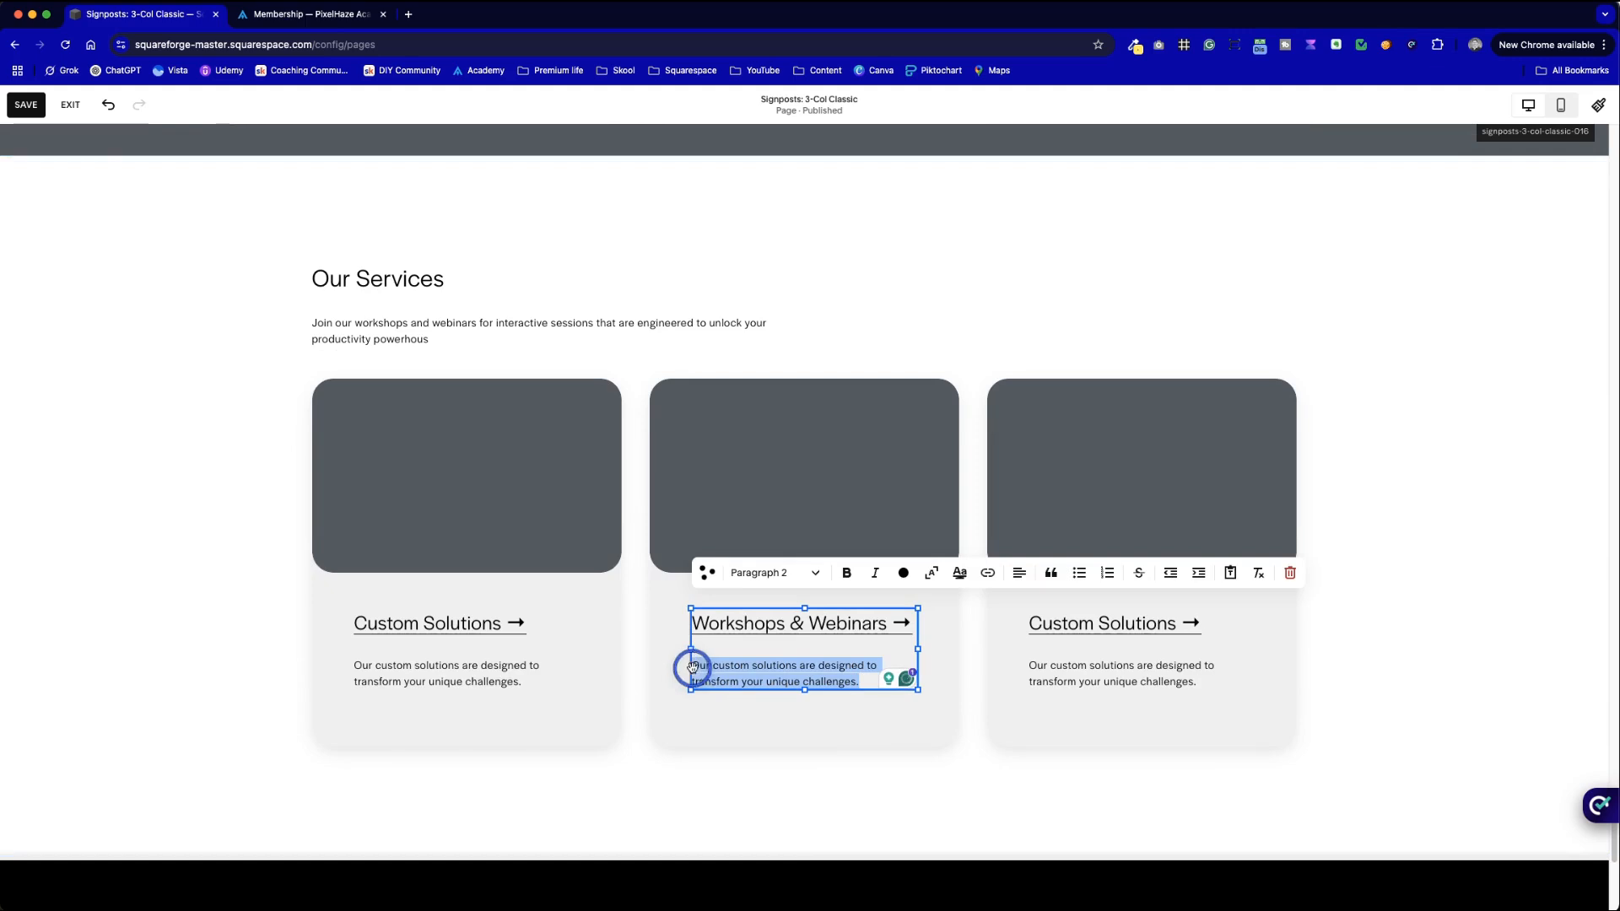
pyautogui.press('super+v')
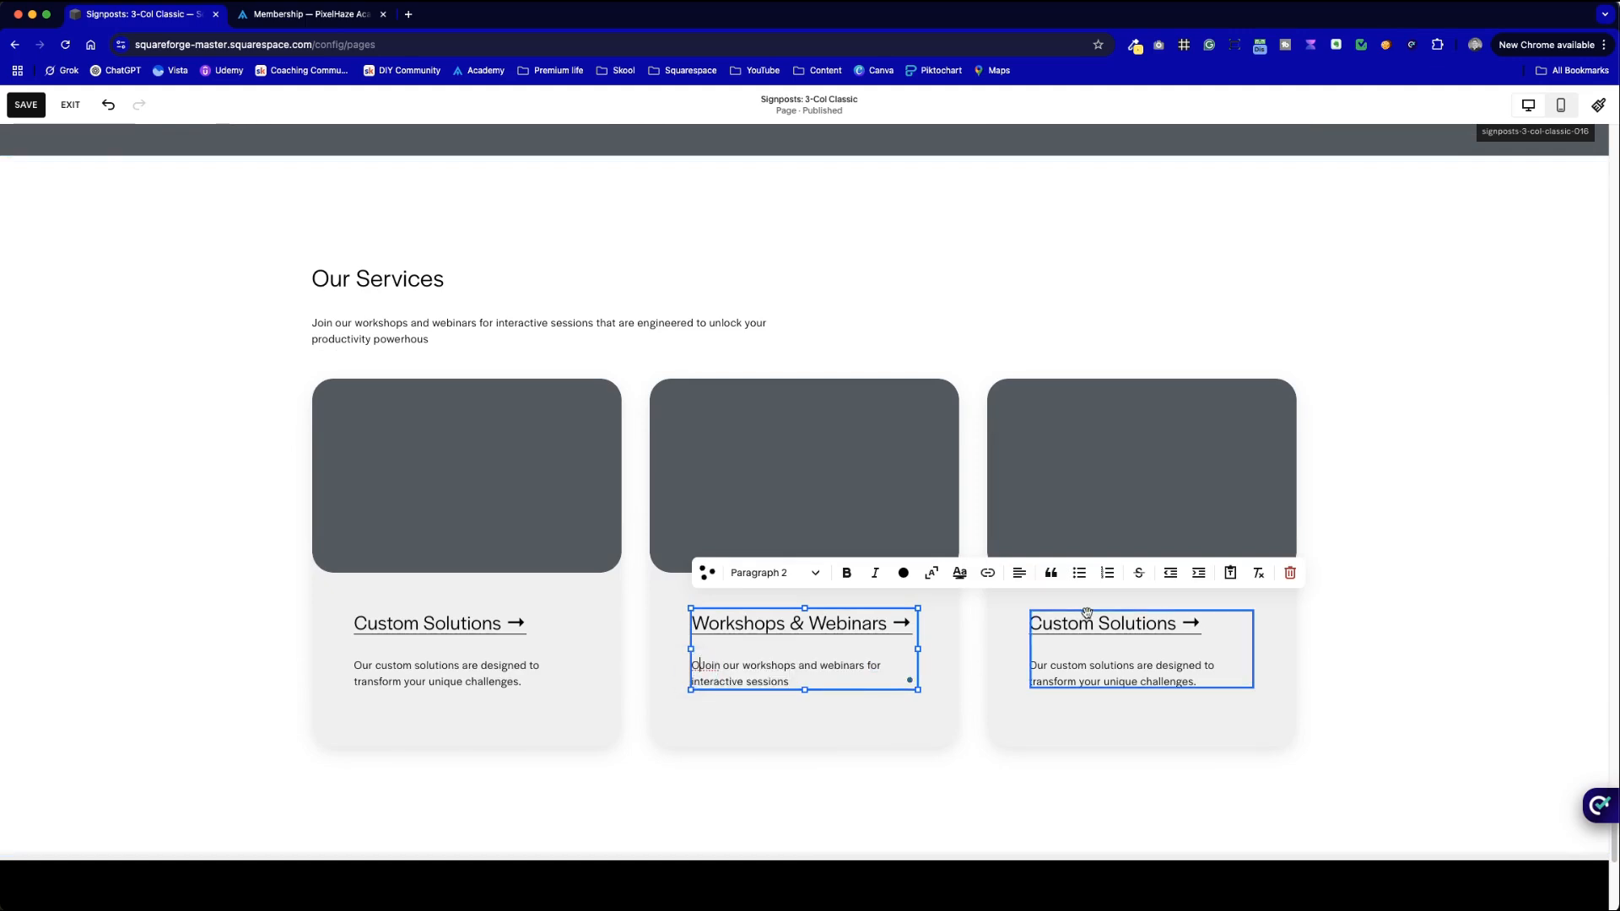
pyautogui.press('BackSpace')
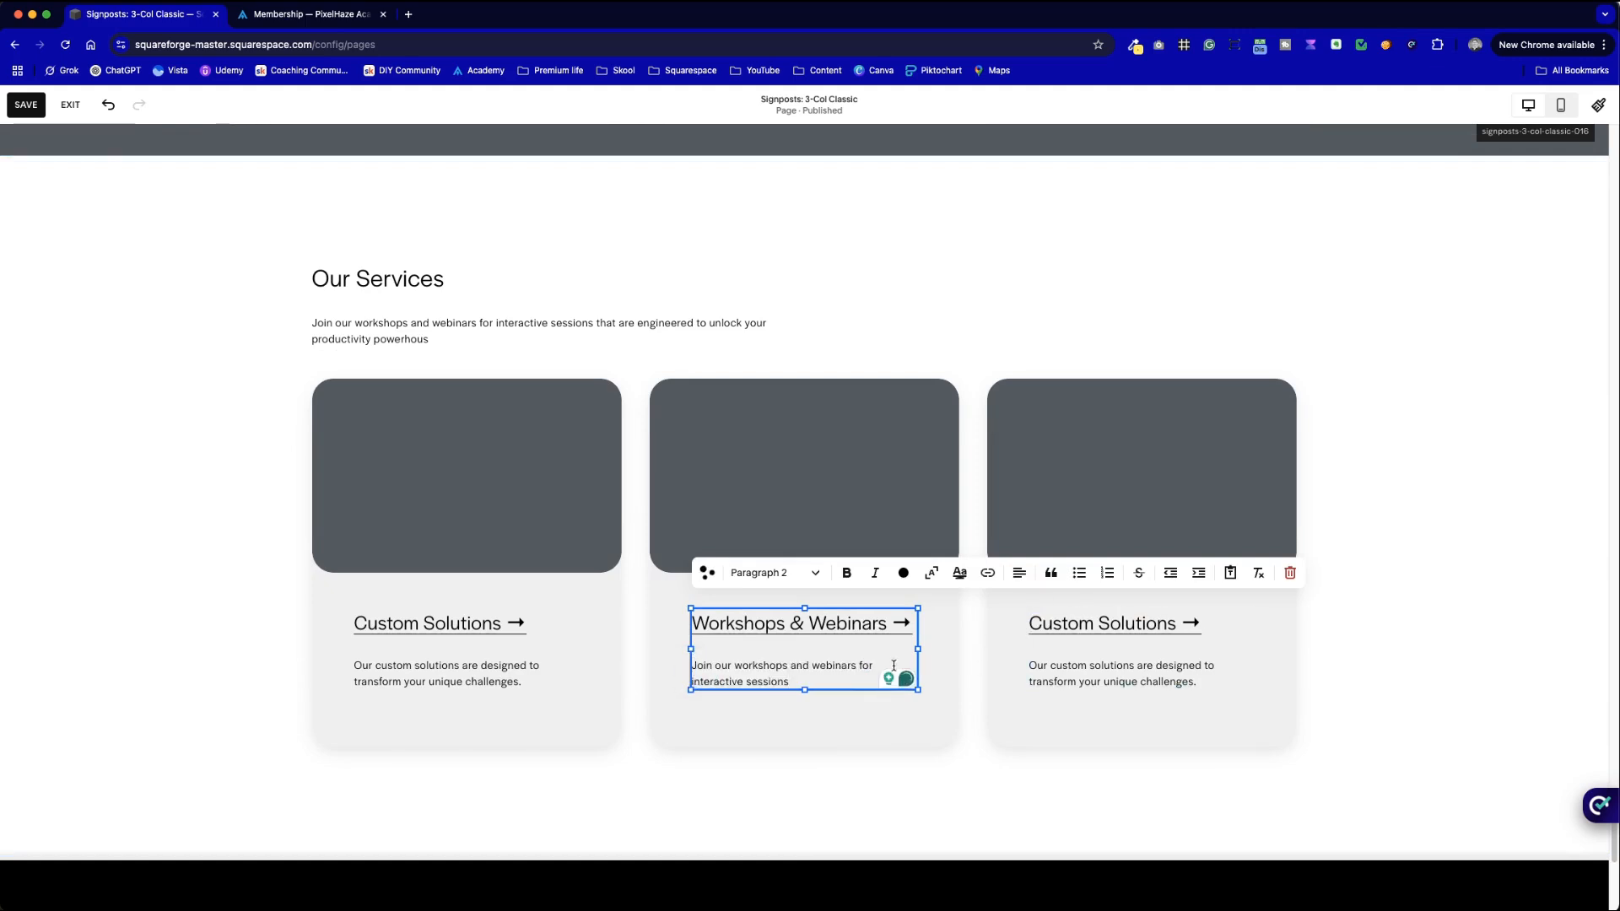
pyautogui.click(1475, 539)
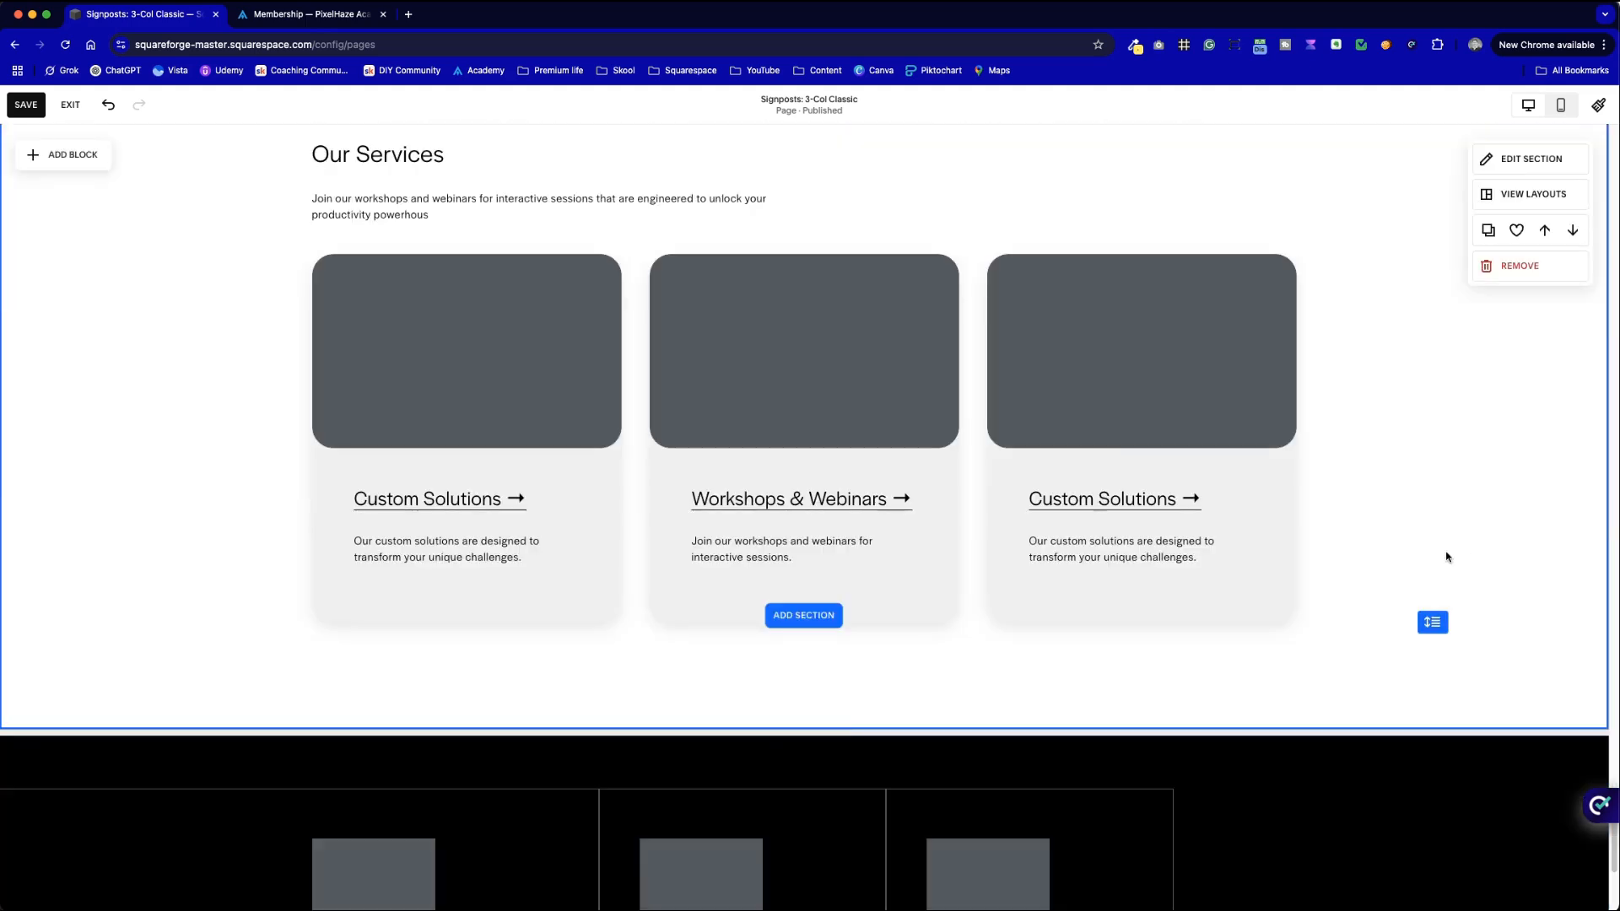
# - Replace the third card's Custom Solutions heading with 'Tools & Resources'
pyautogui.click(1161, 503)
pyautogui.moveTo(1175, 502); pyautogui.dragTo(1043, 501)
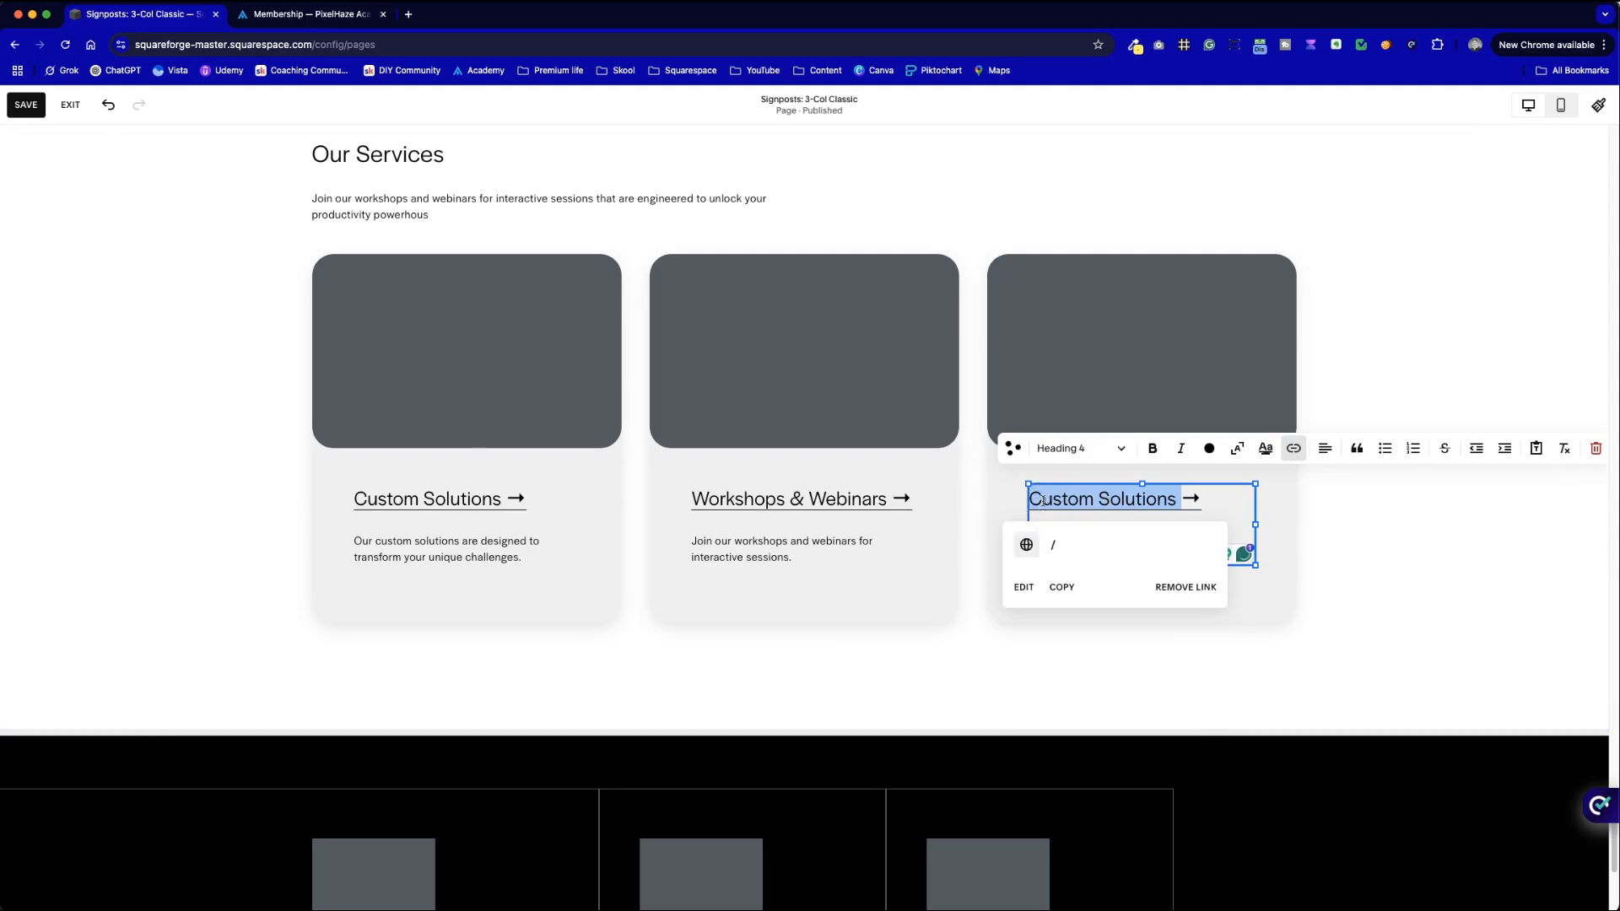
pyautogui.press('BackSpace')
pyautogui.write('Tools & Resources')
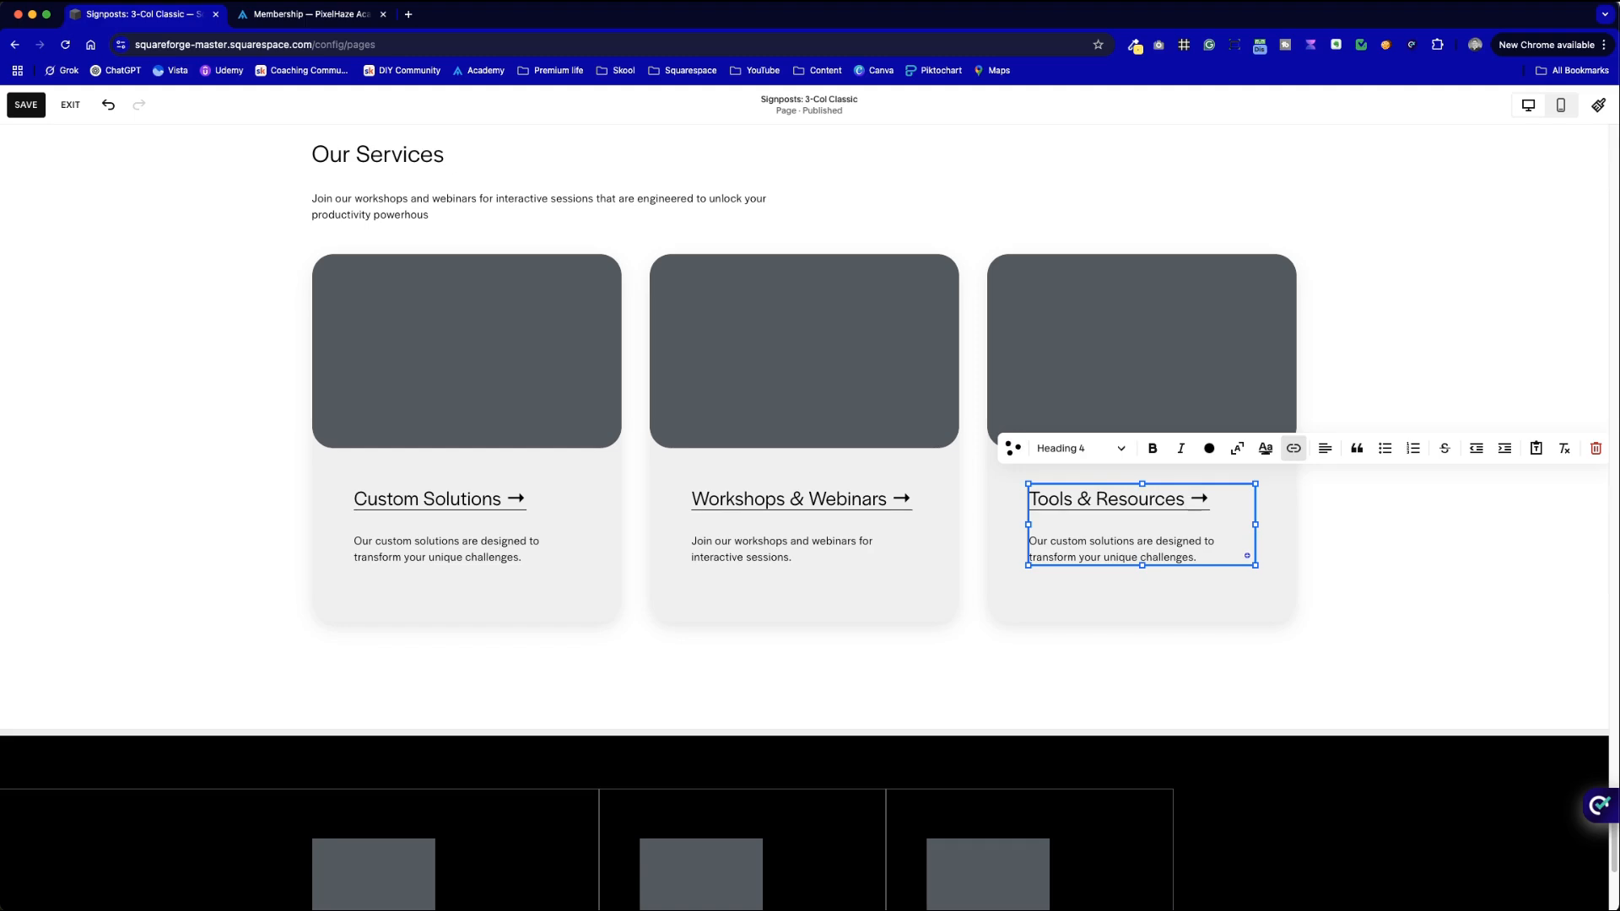
pyautogui.click(1320, 512)
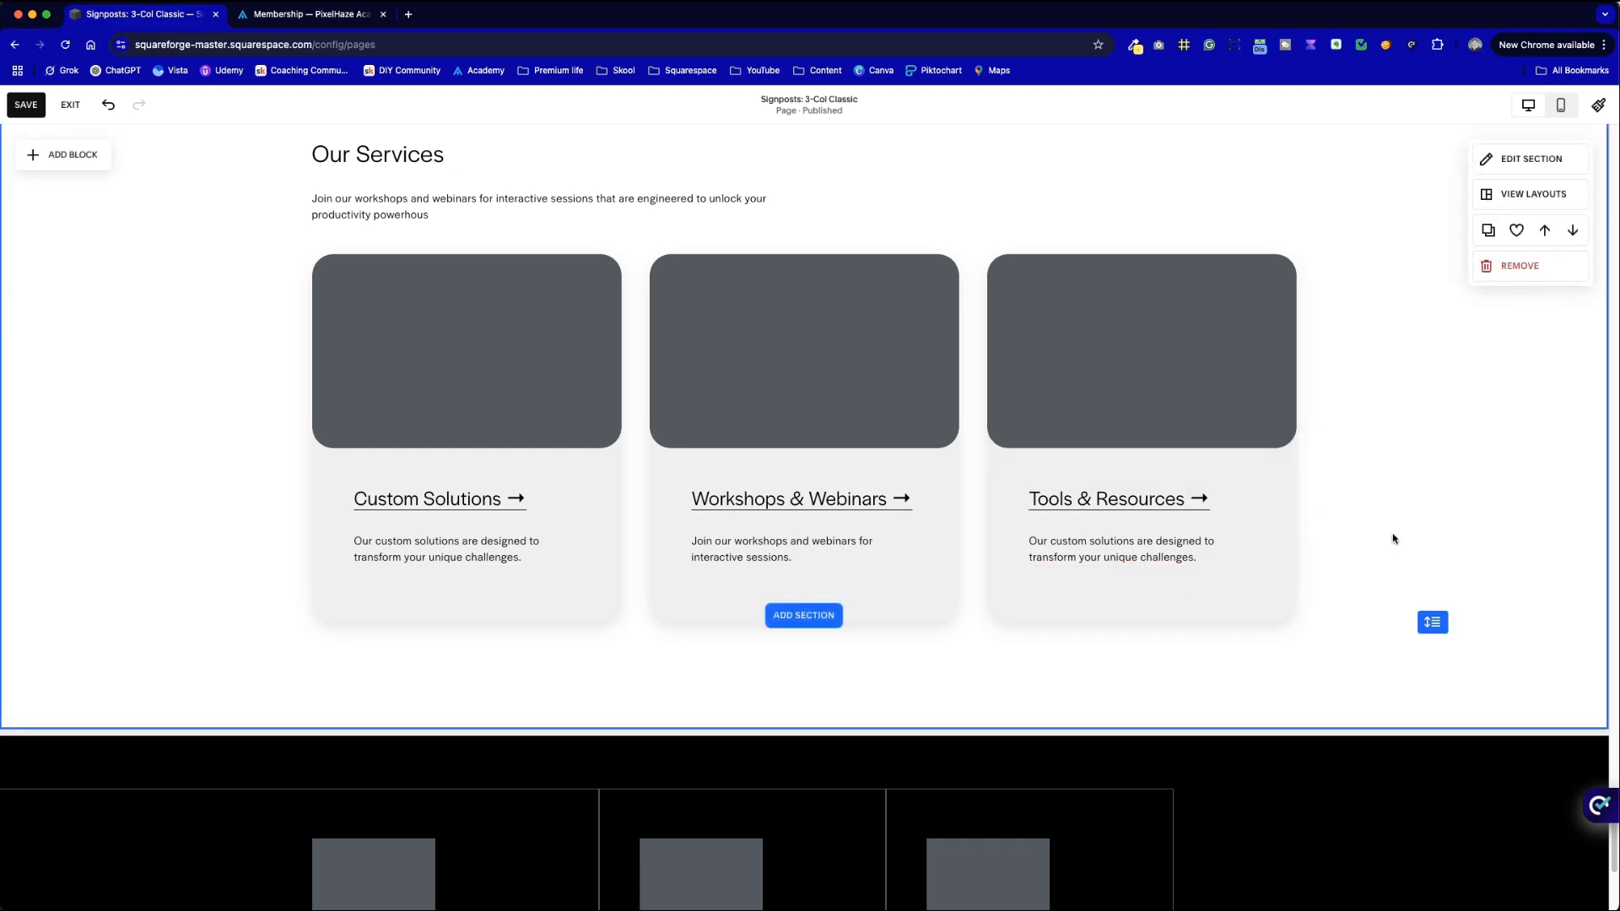
# - Copy the opening phrase of the longer Tools & Resources description above
pyautogui.scroll(8, 1299, 432)
pyautogui.doubleClick(1210, 486)
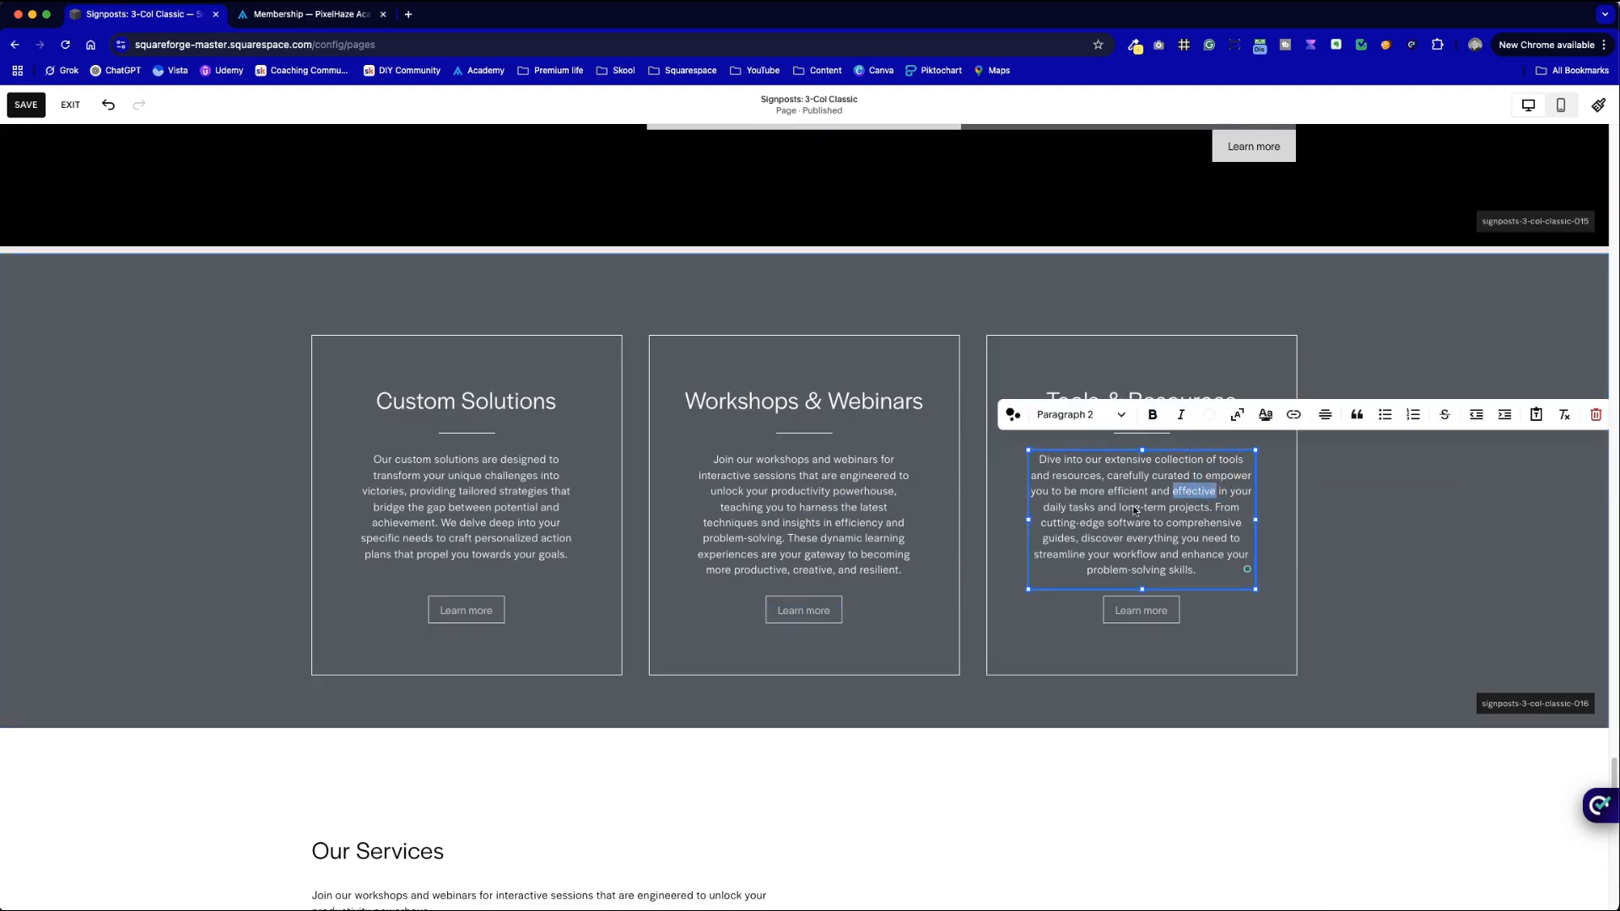
pyautogui.click(1132, 536)
pyautogui.moveTo(1213, 509)
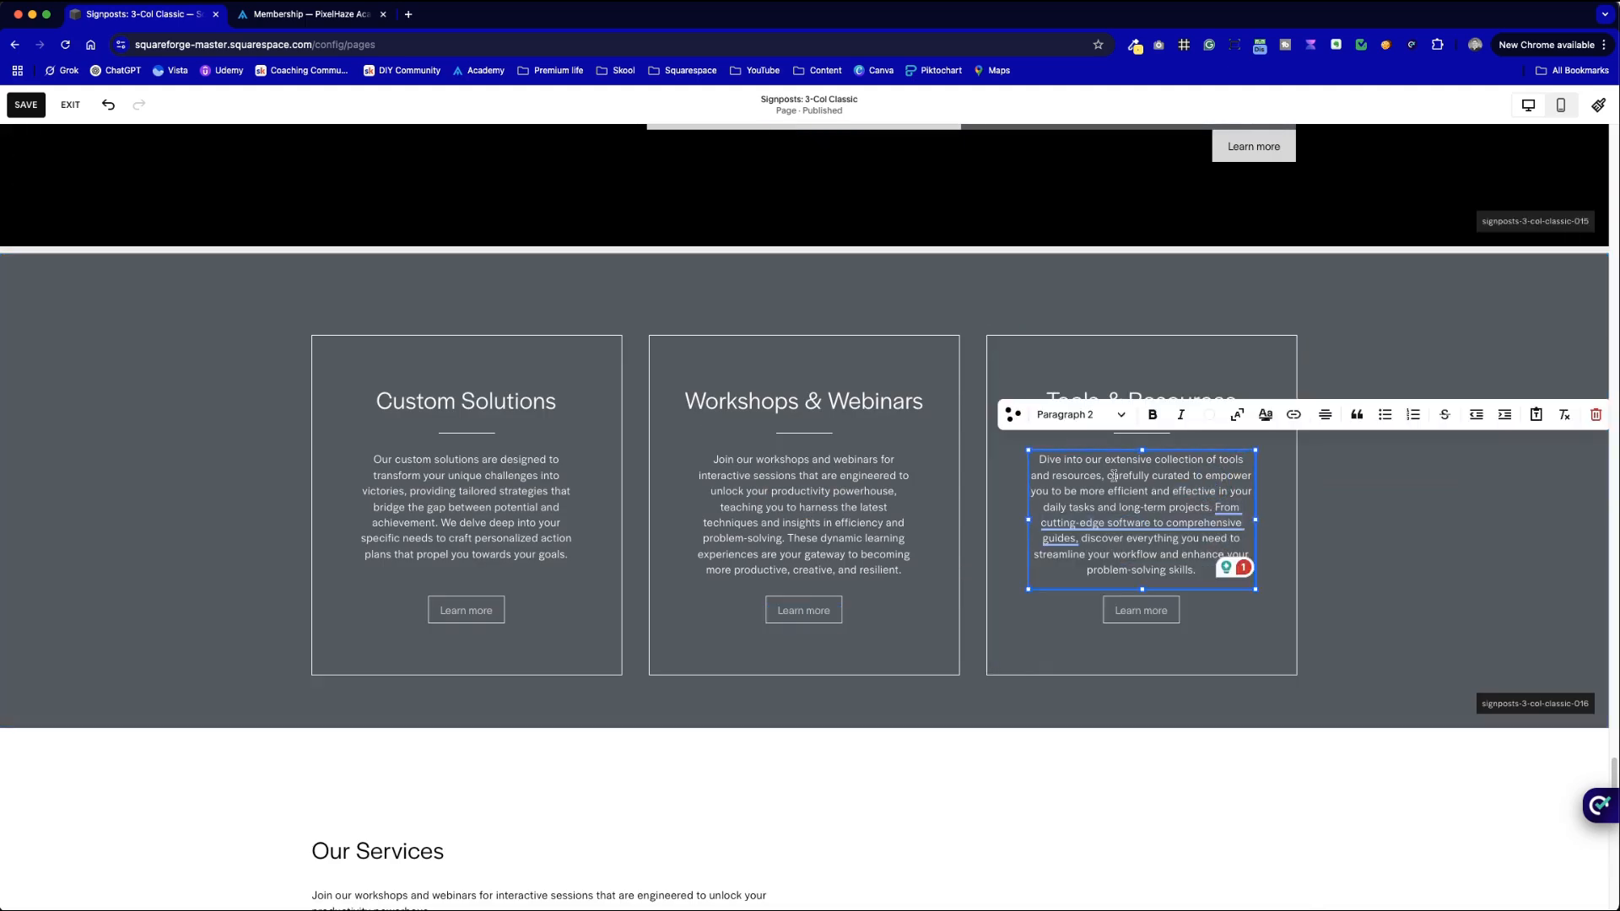
pyautogui.moveTo(1101, 478); pyautogui.dragTo(1019, 451)
pyautogui.press('super+c')
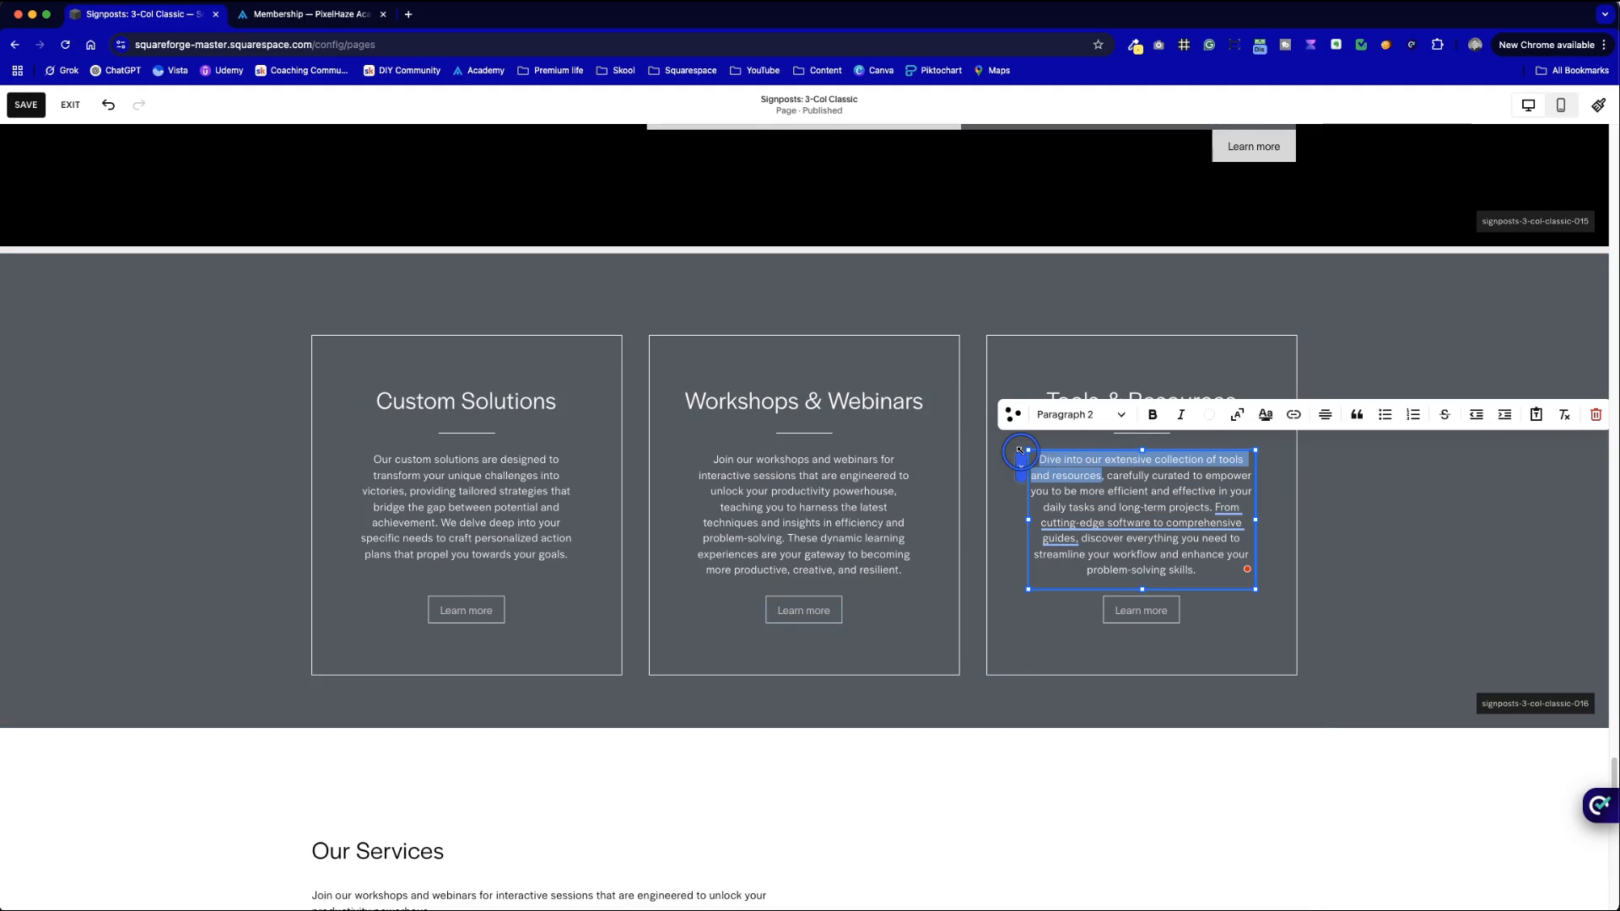
pyautogui.moveTo(1221, 536)
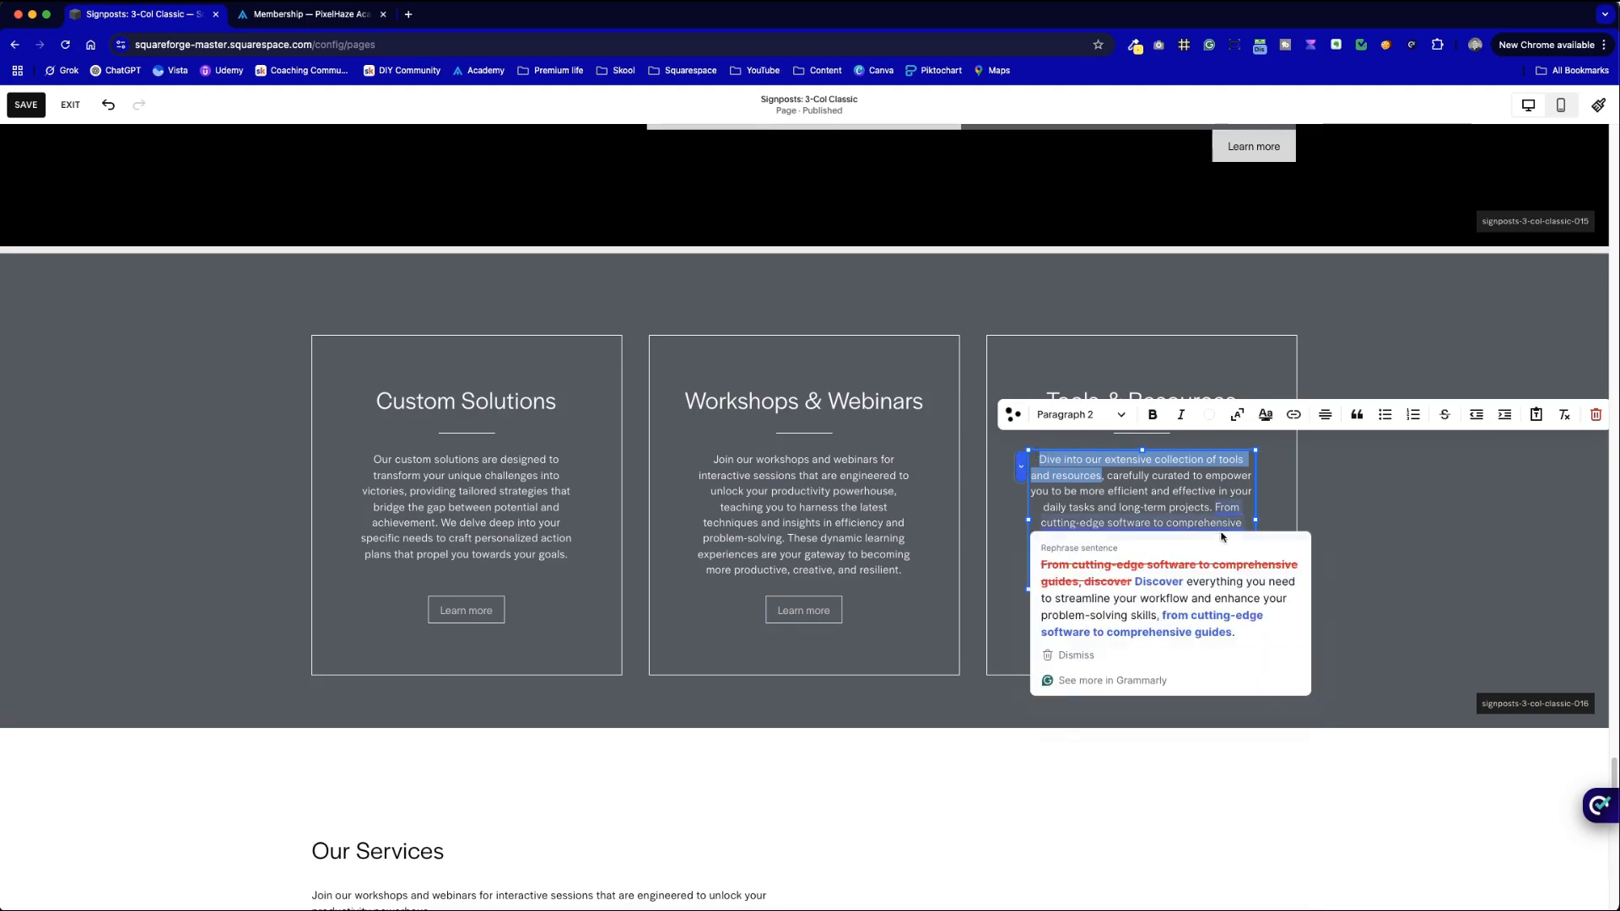
# - Paste 'Dive into our extensive collection of tools and resources.' as the third card's description, deleting the stray O
pyautogui.scroll(-10, 1377, 498)
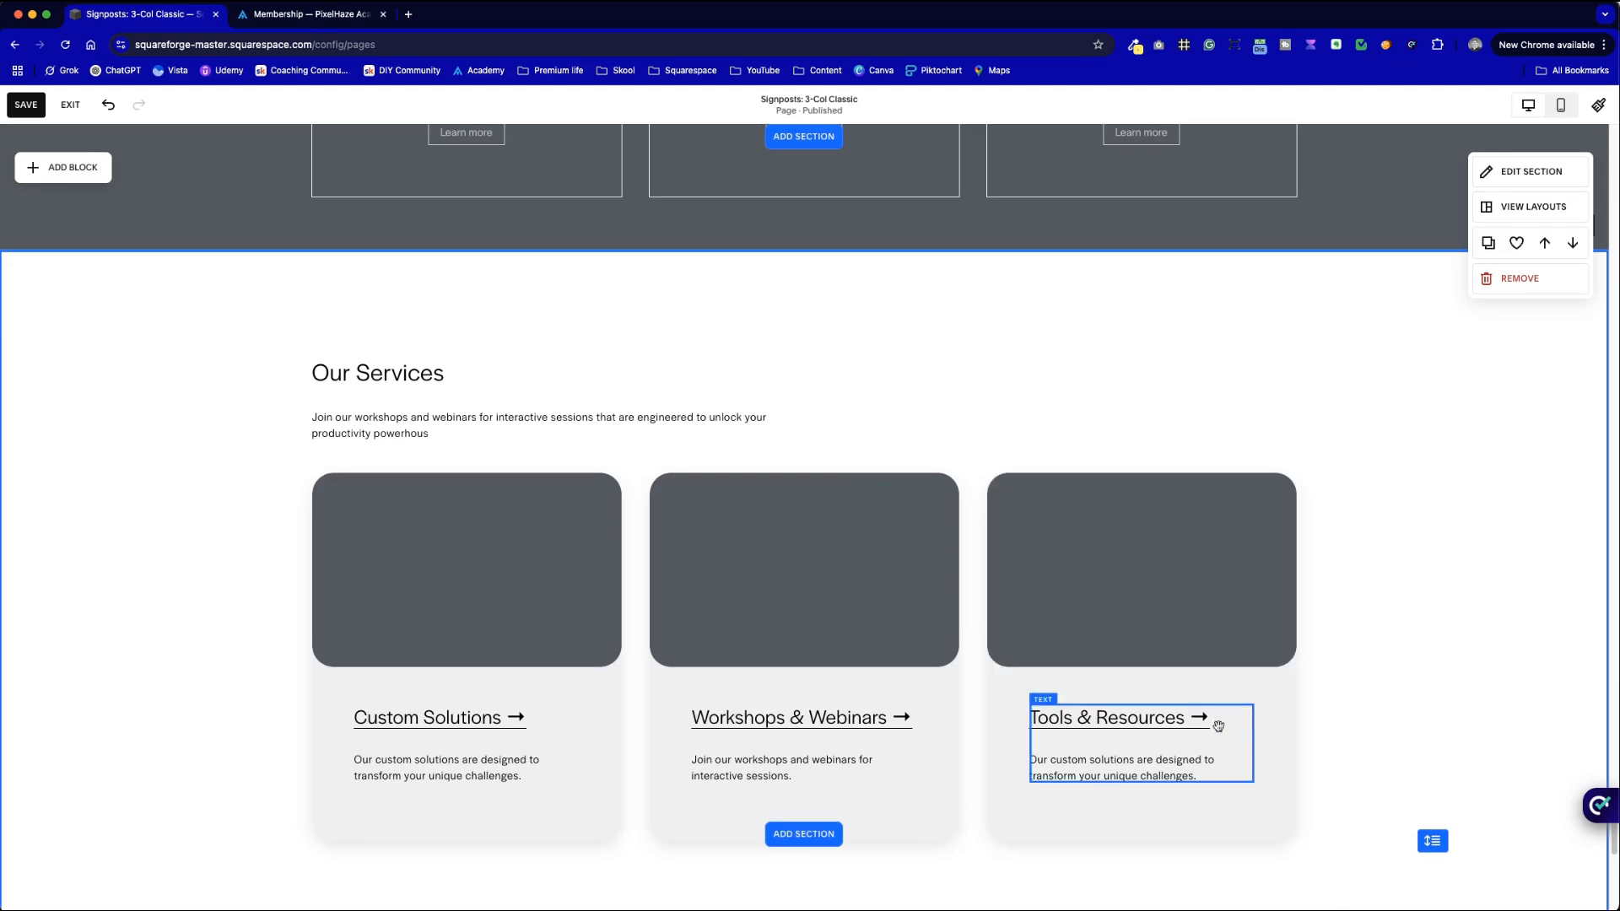
pyautogui.doubleClick(1177, 759)
pyautogui.moveTo(1212, 772); pyautogui.dragTo(1034, 759)
pyautogui.press('super+v')
pyautogui.click(1040, 757)
pyautogui.press('BackSpace')
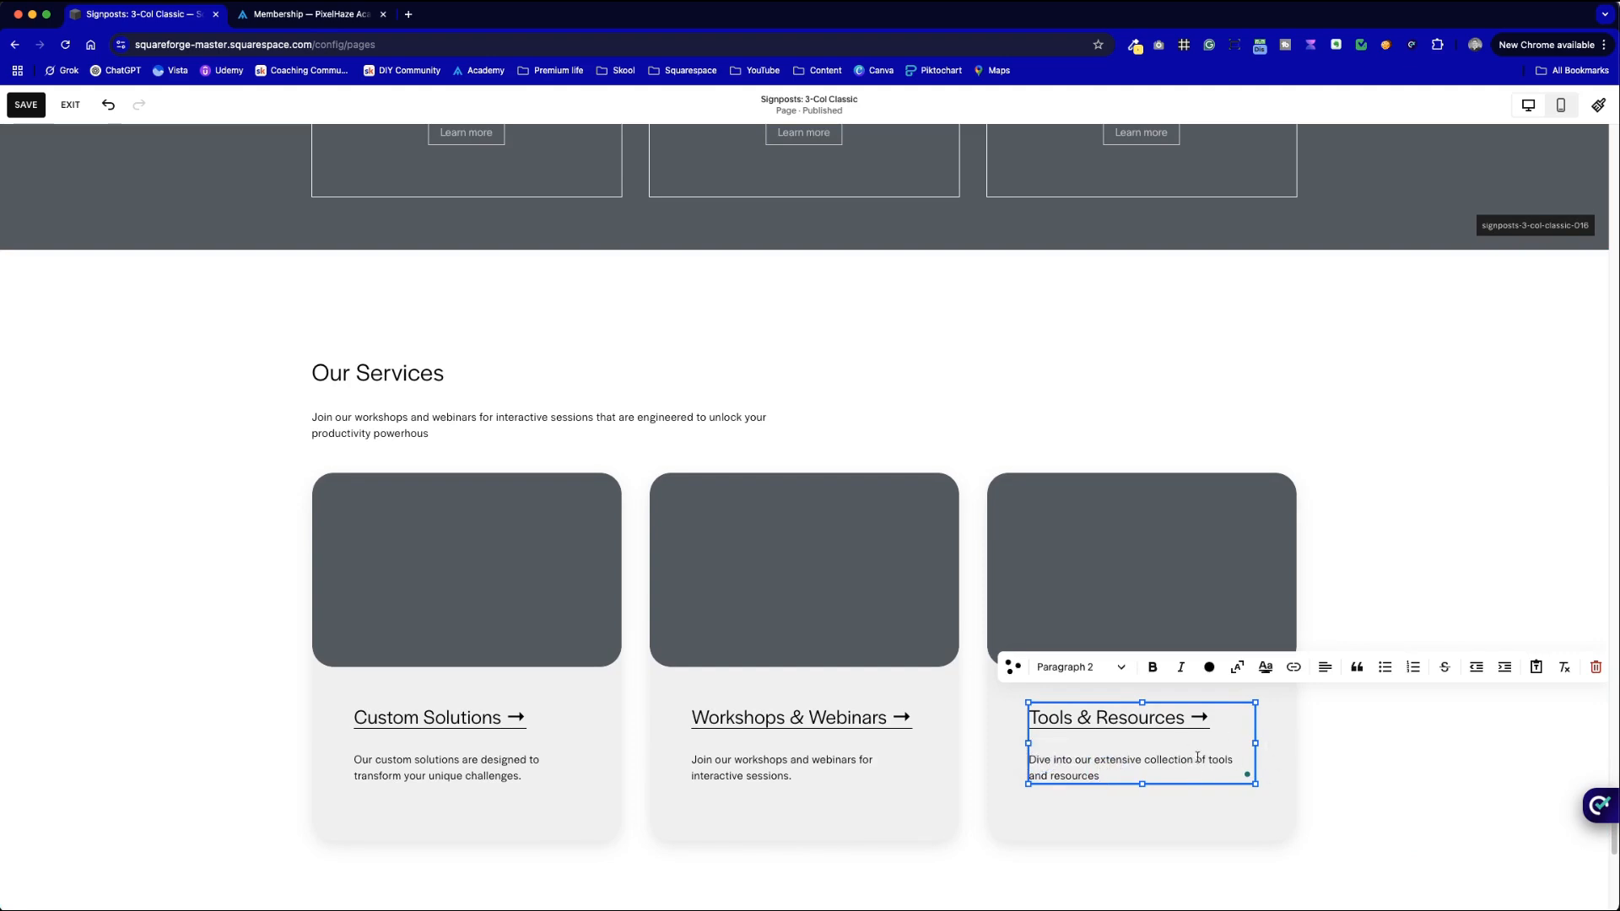
pyautogui.click(1349, 748)
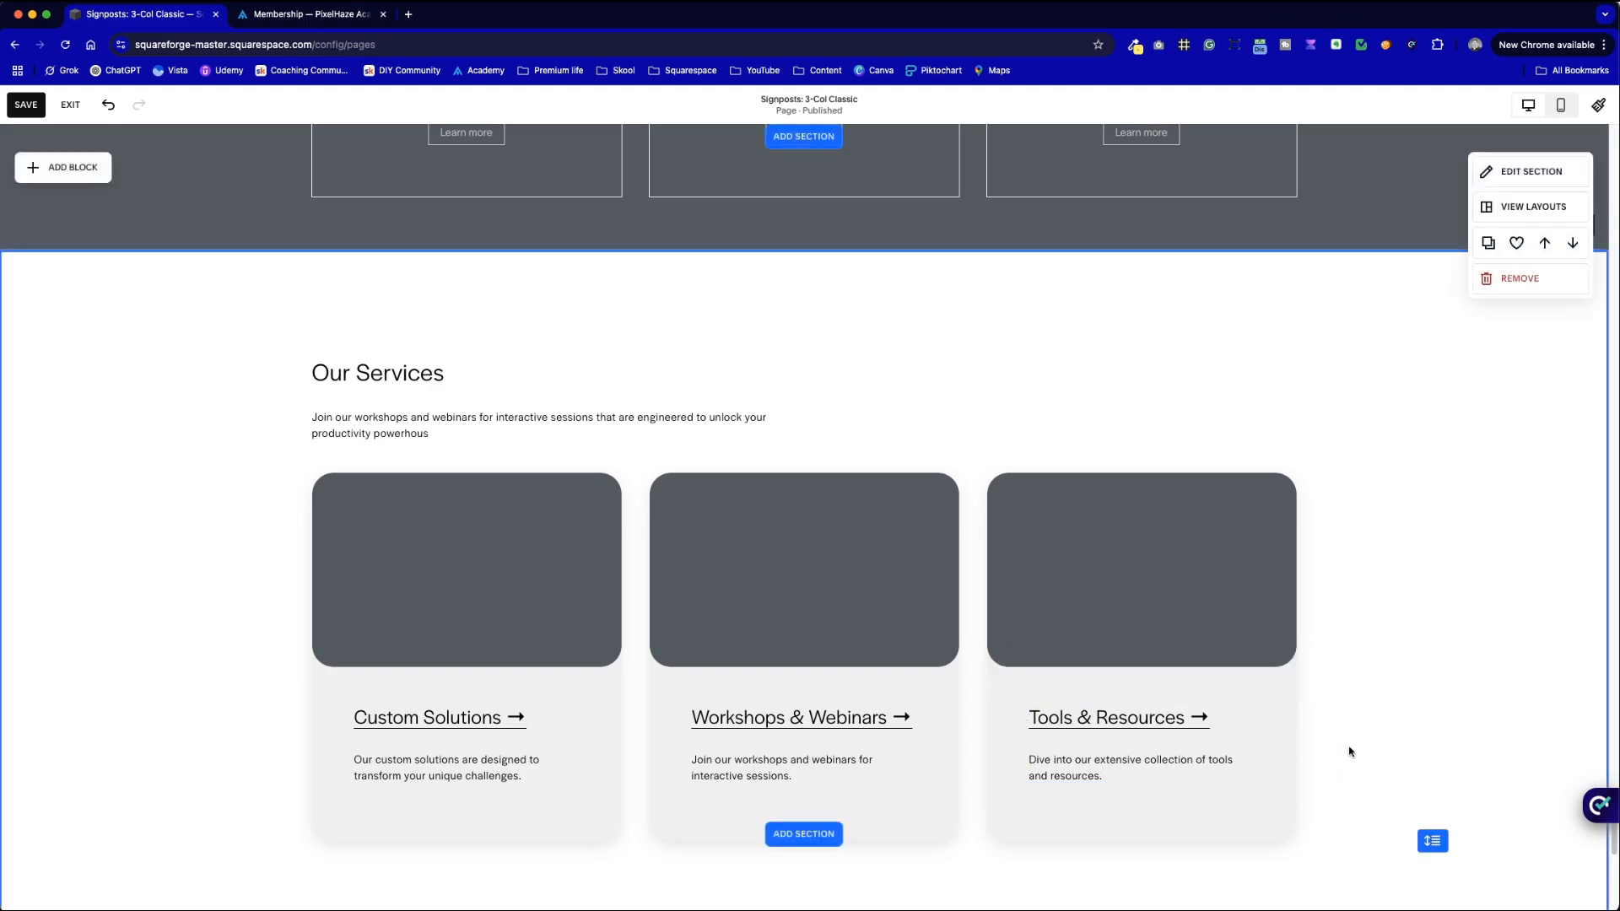
# - Check the page in Mobile View, then return to Desktop View
pyautogui.scroll(-3, 1350, 749)
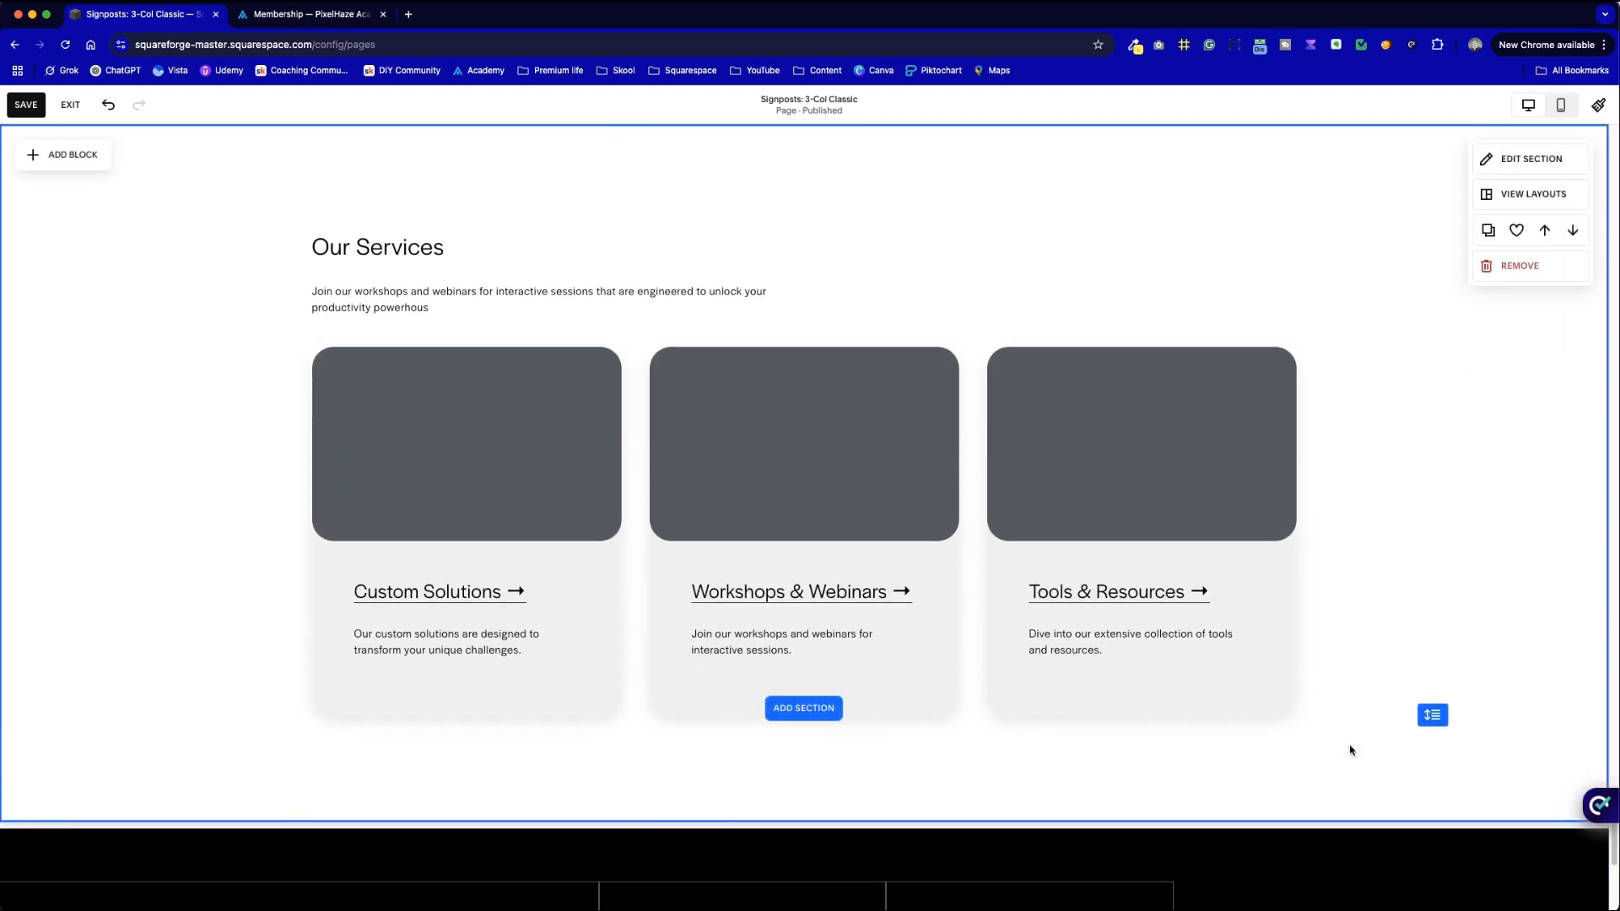
pyautogui.click(1562, 104)
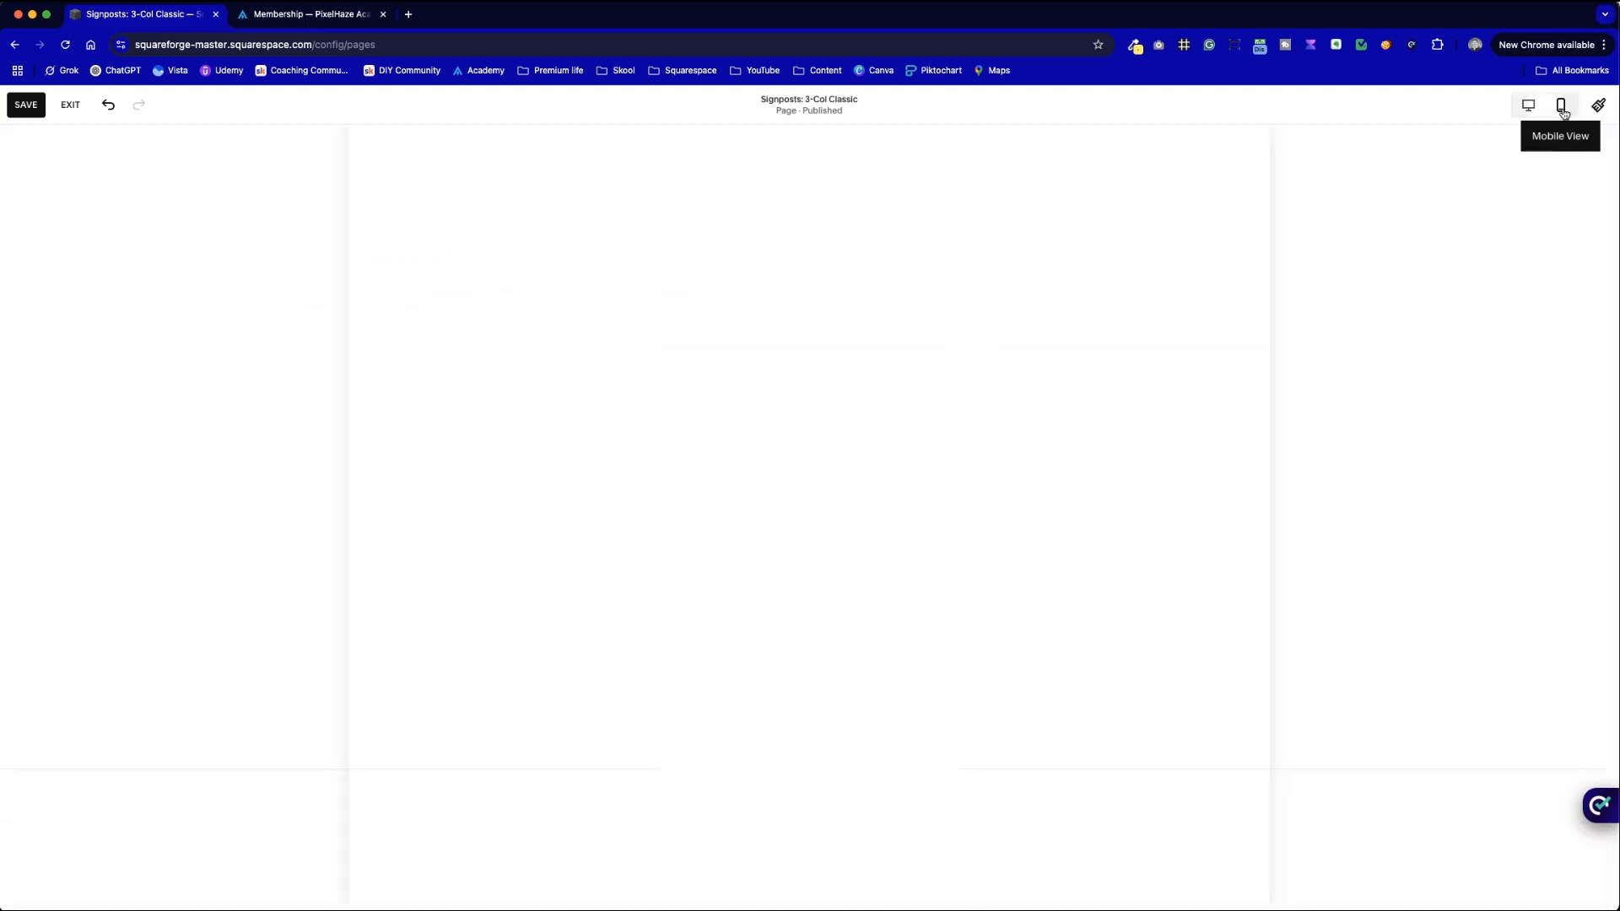
pyautogui.scroll(-10, 924, 568)
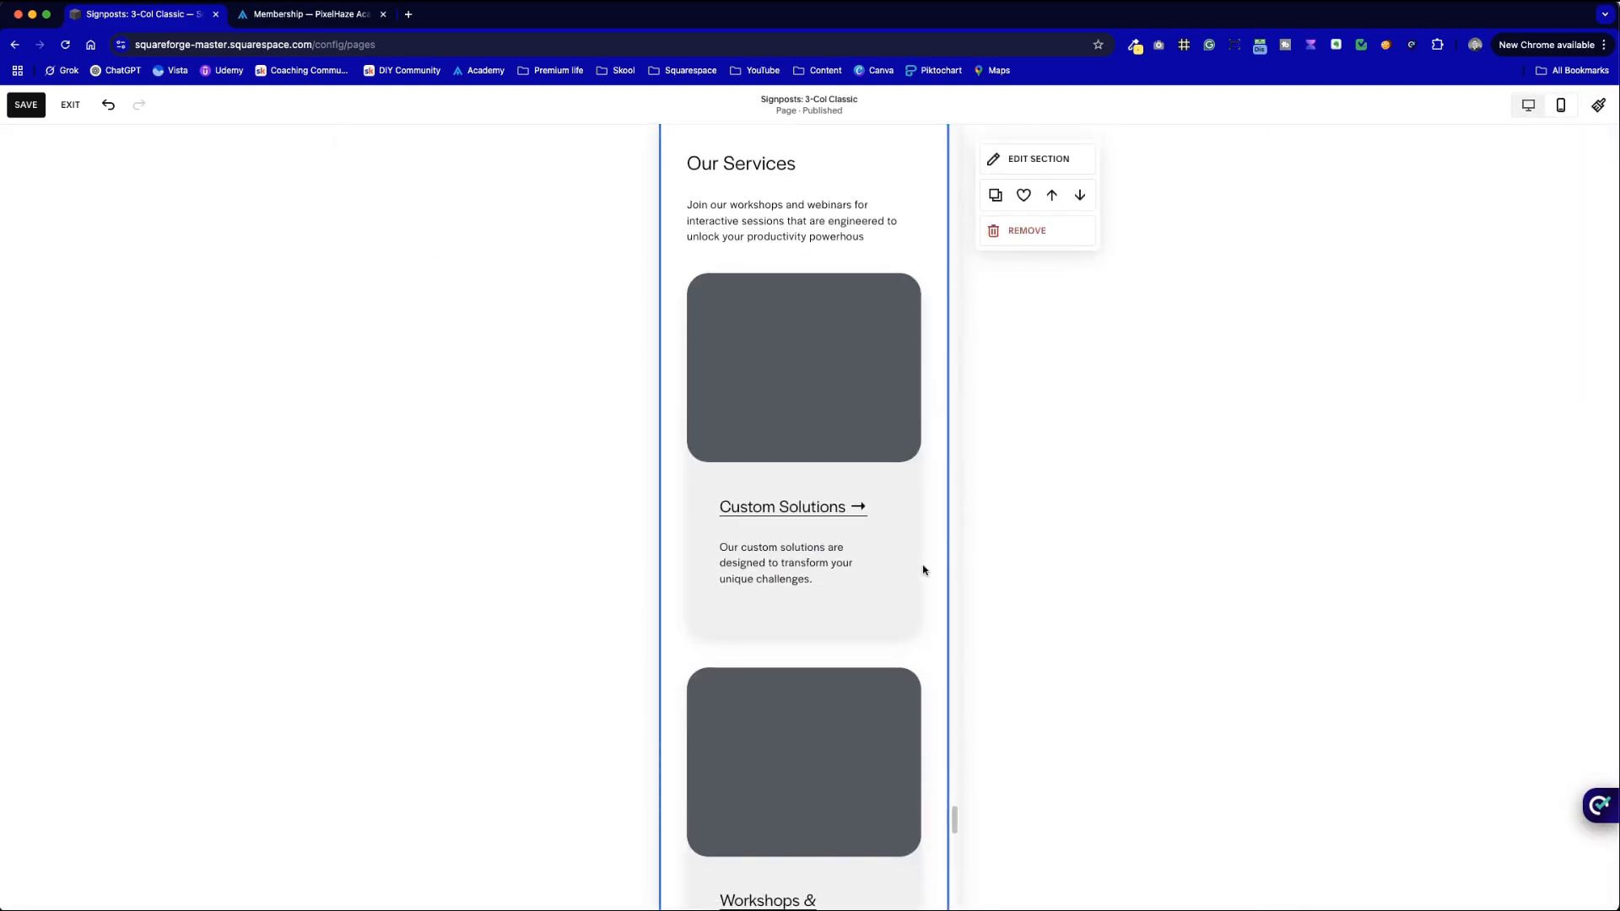
pyautogui.scroll(10, 925, 567)
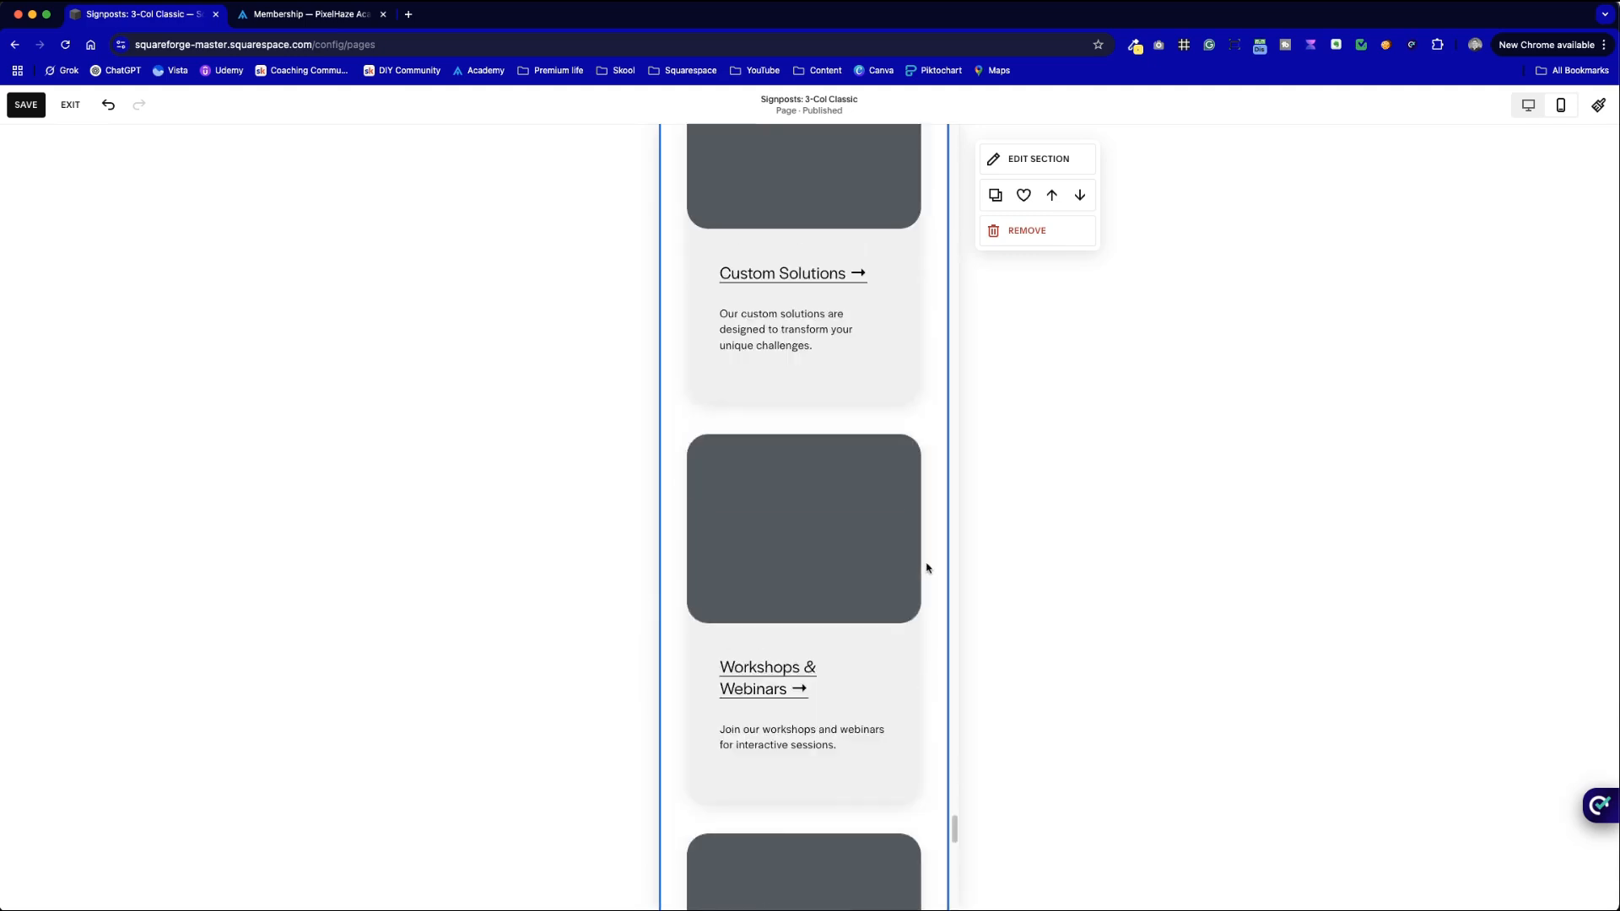
pyautogui.click(1525, 106)
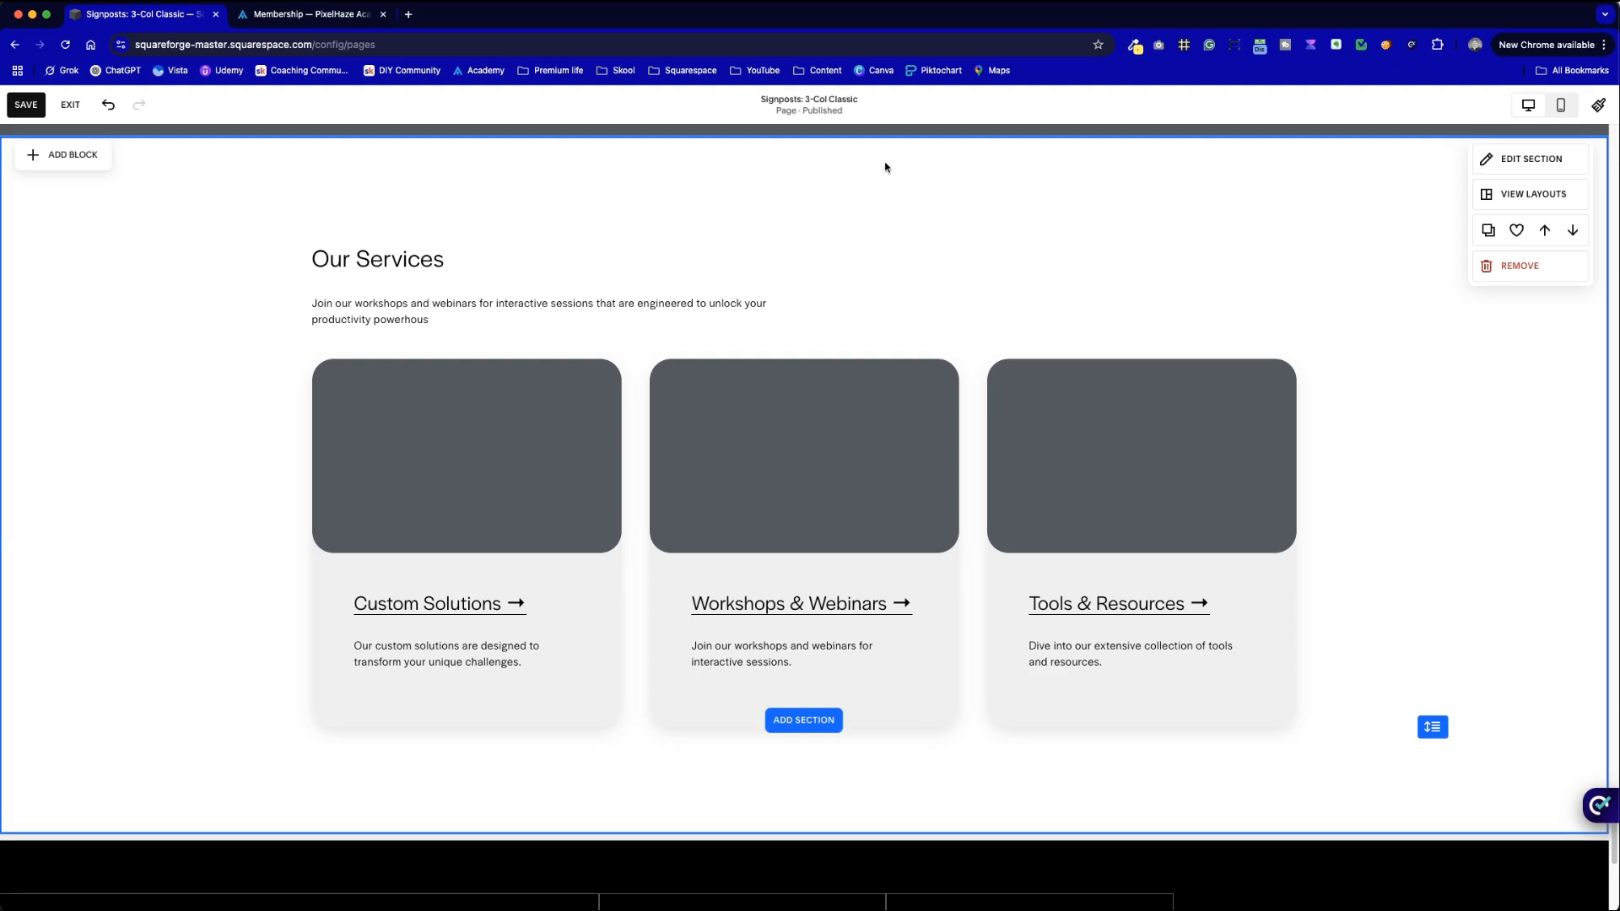
# - Move the Our Services section down below the dark three-column section
pyautogui.scroll(-3, 1190, 766)
pyautogui.scroll(3, 1189, 766)
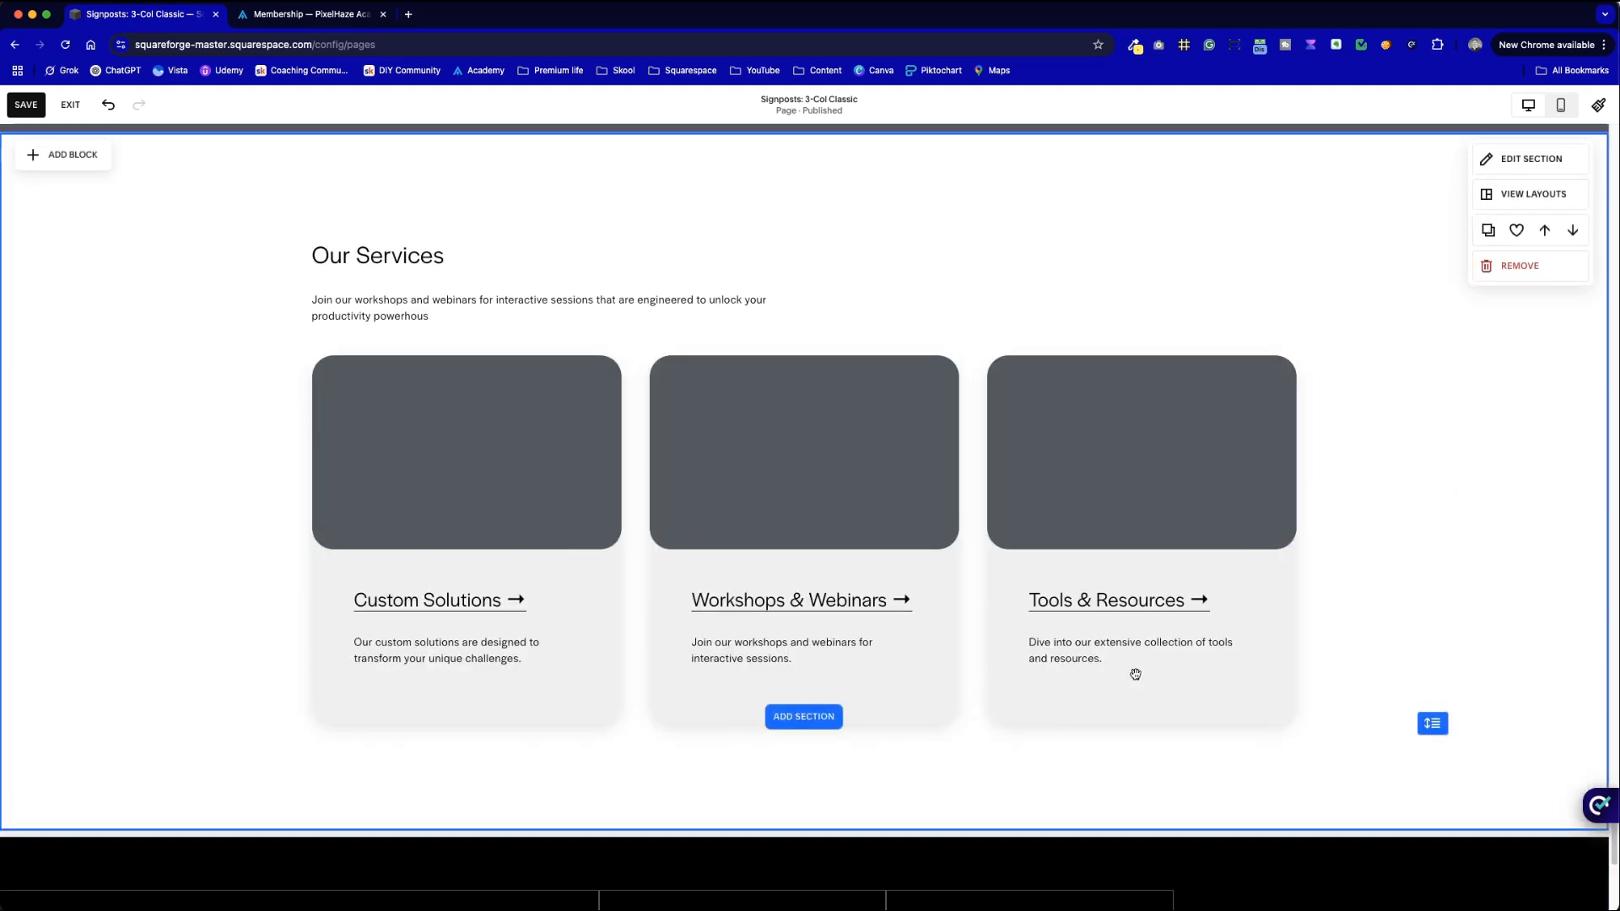
pyautogui.click(1572, 230)
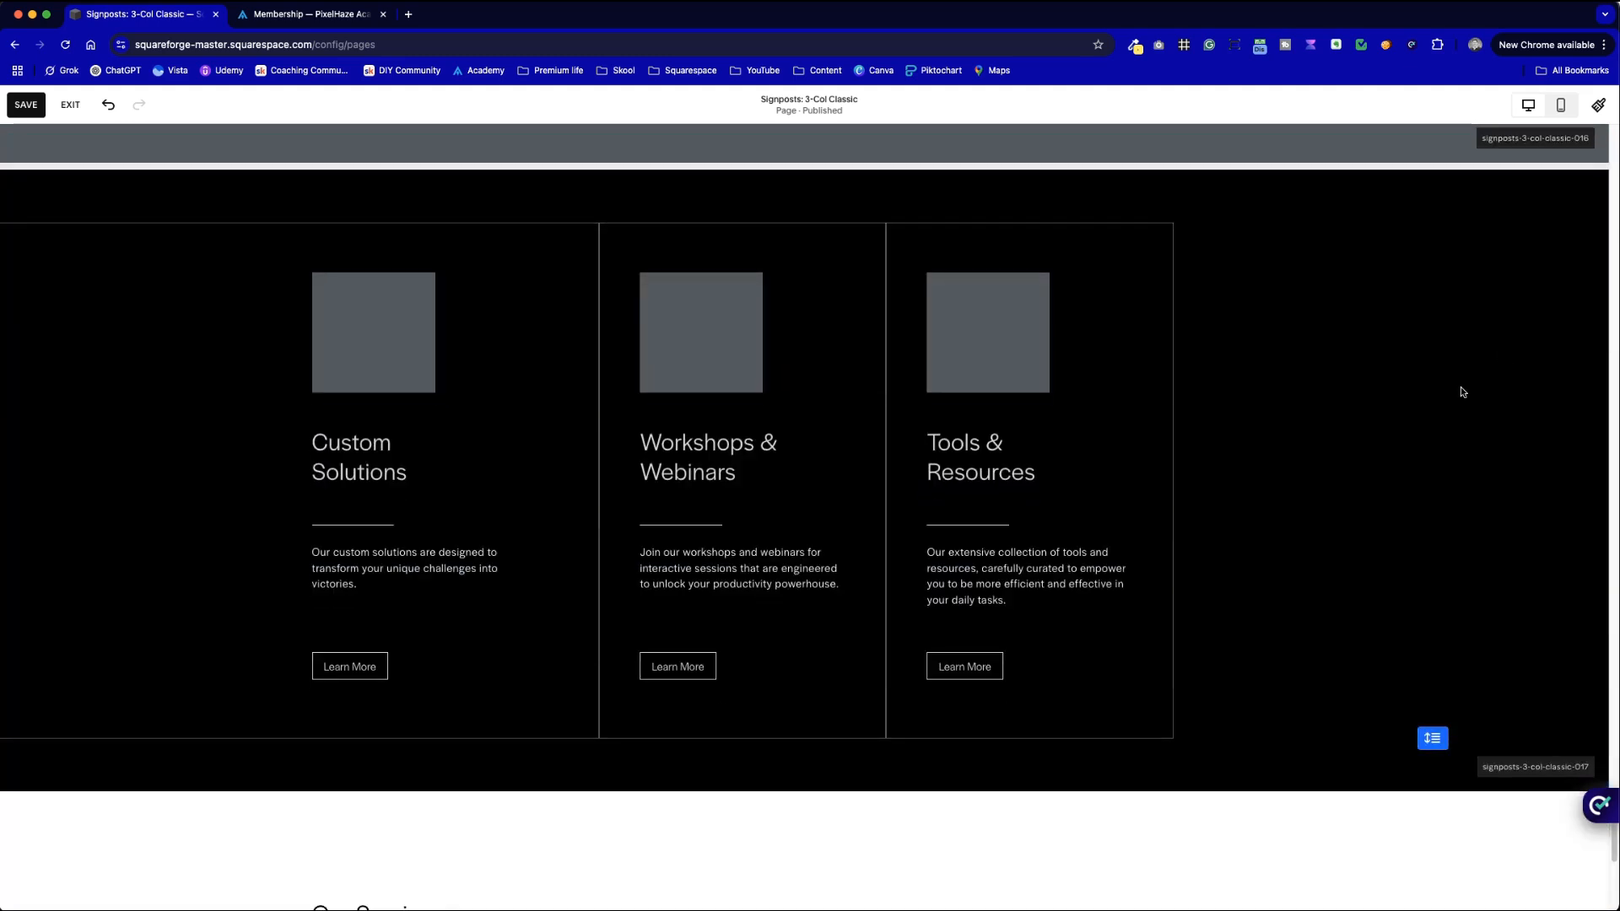
# - Save the Signposts: 3-Col Classic page changes
pyautogui.scroll(4, 1527, 708)
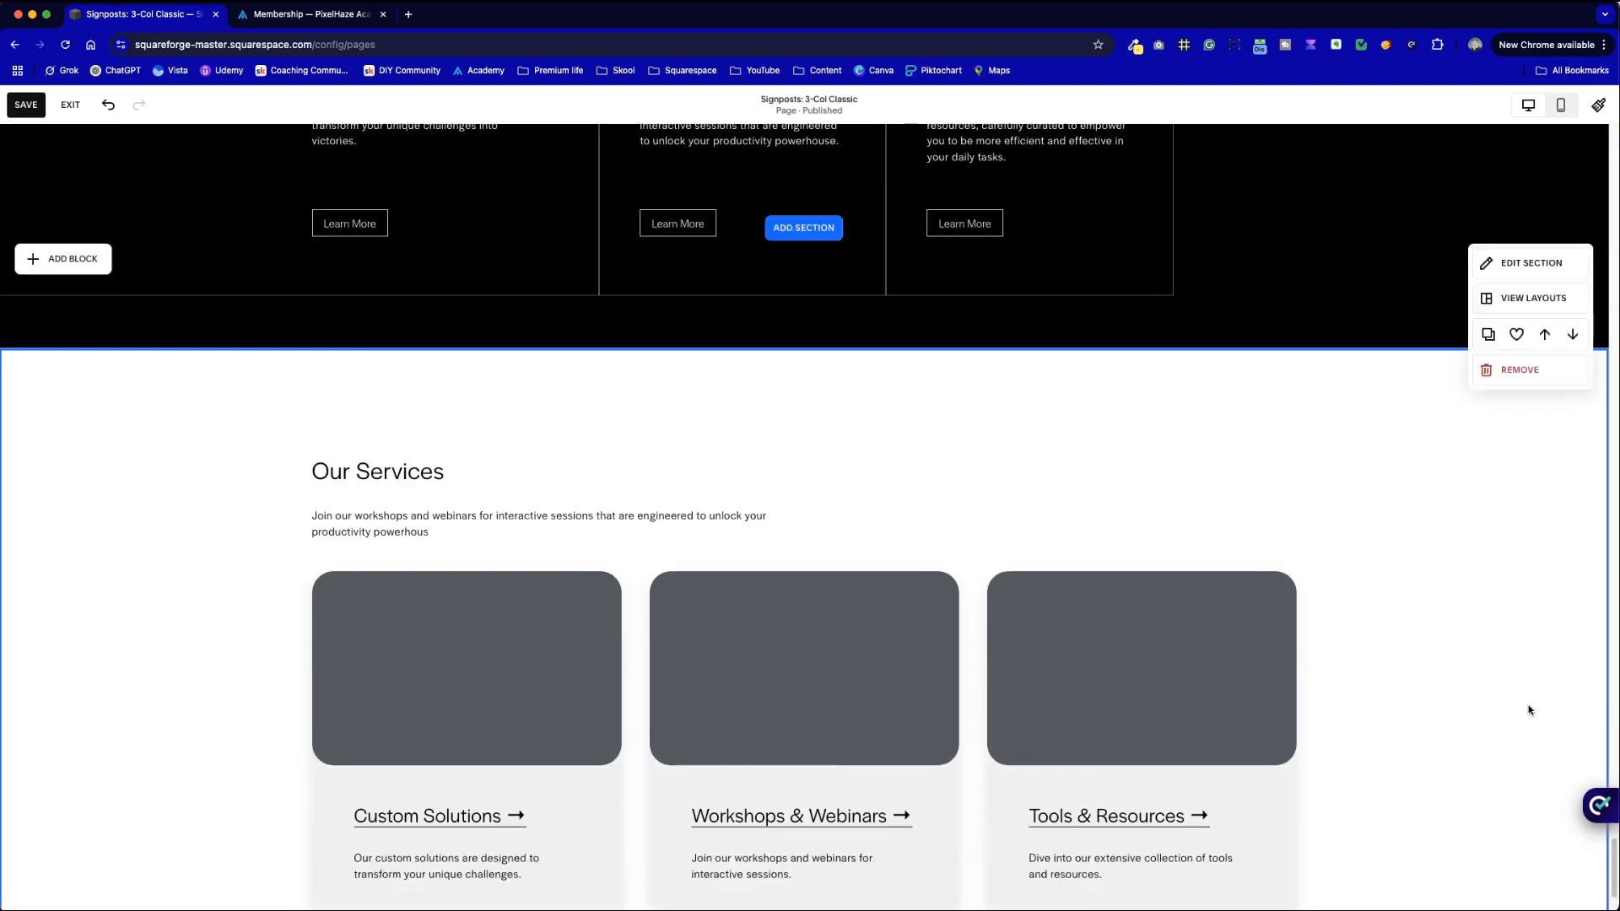
pyautogui.scroll(4, 1530, 710)
pyautogui.scroll(3, 1524, 667)
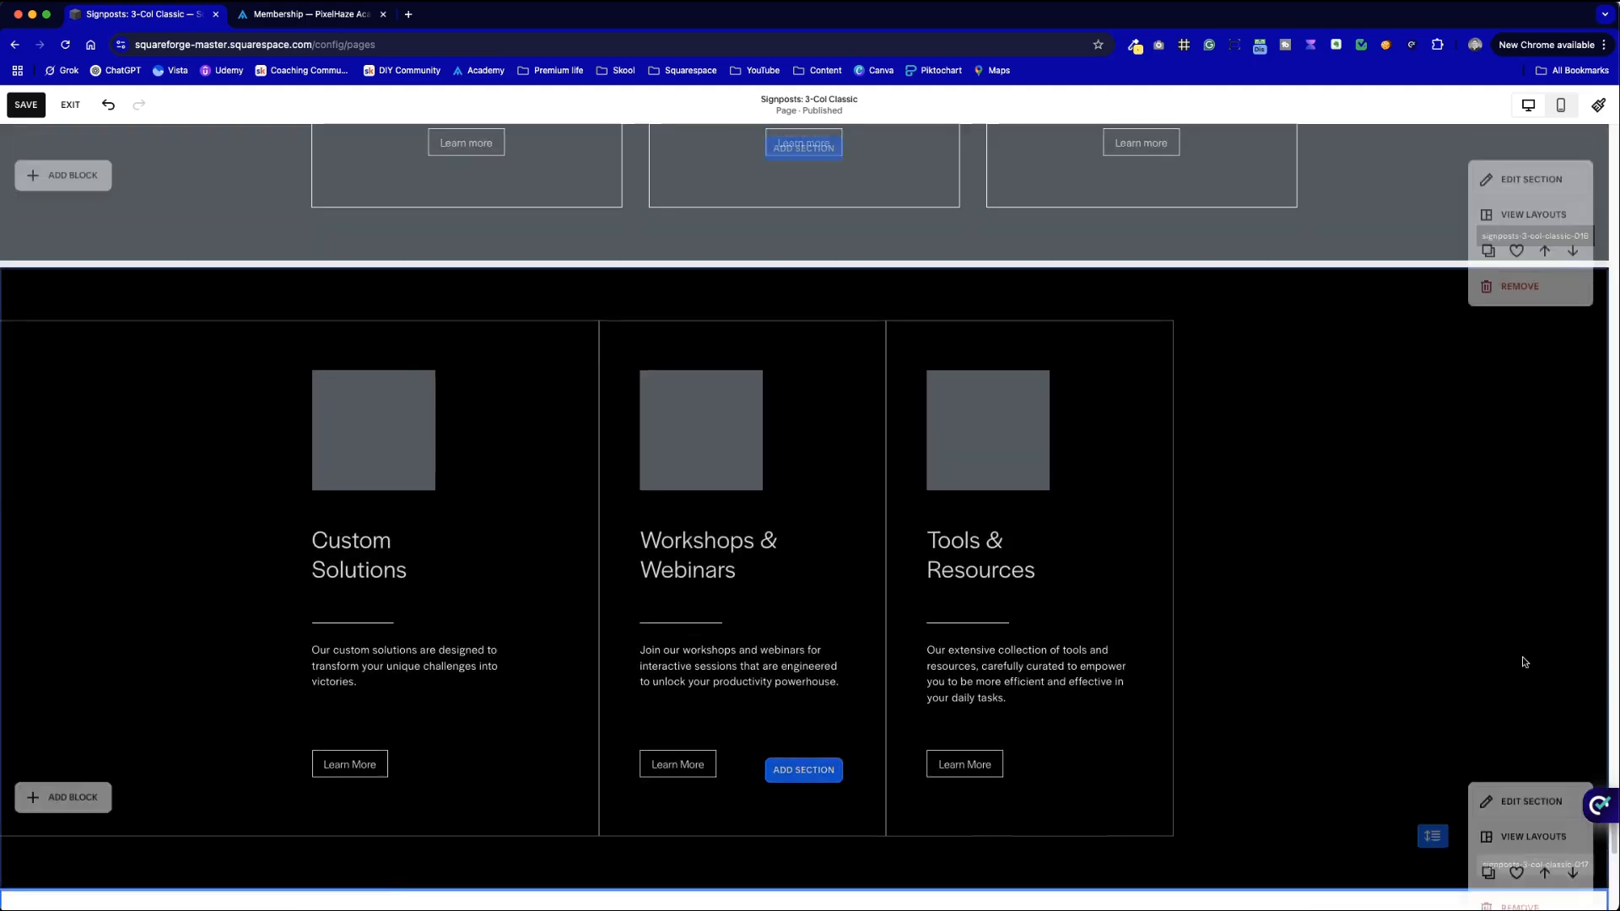
pyautogui.scroll(3, 1485, 591)
pyautogui.scroll(-10, 1448, 548)
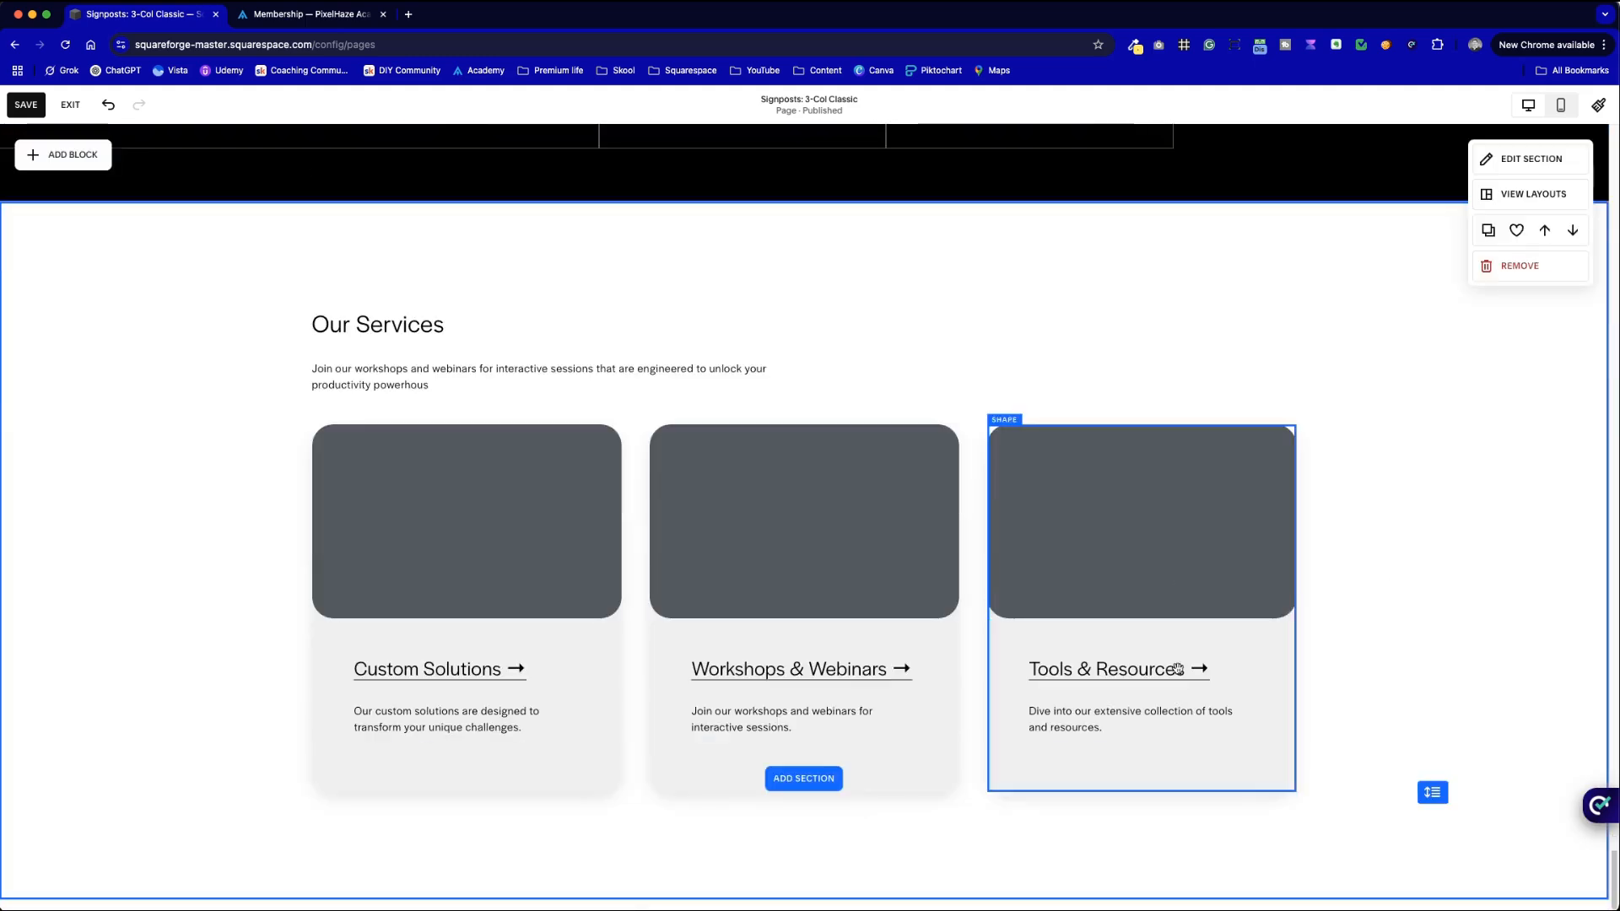
pyautogui.click(26, 104)
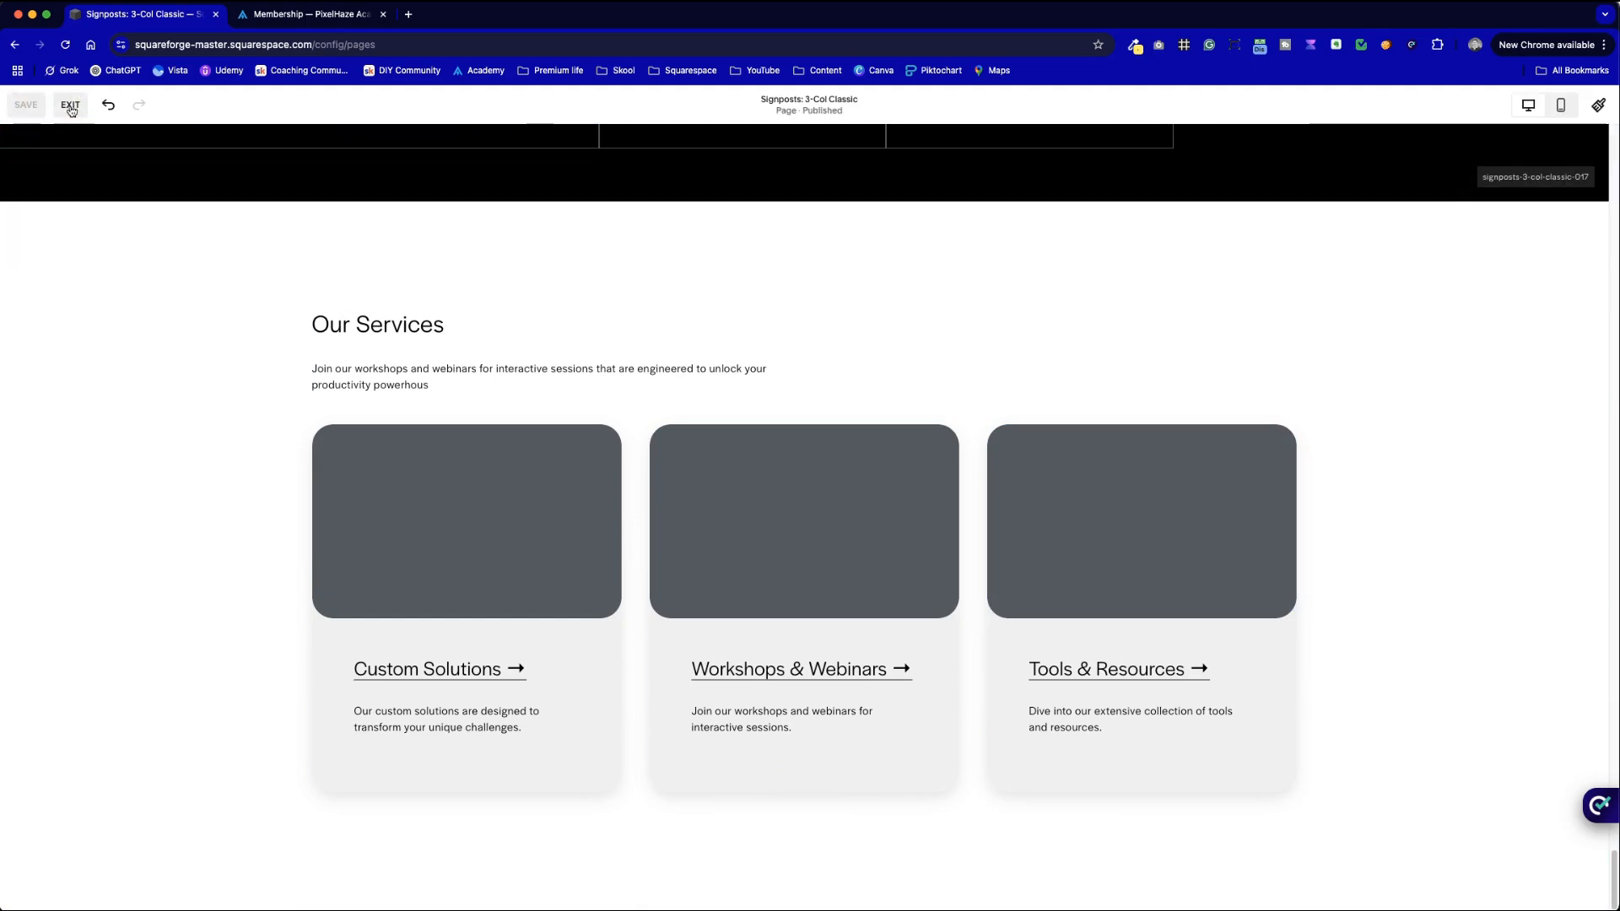
# - Exit the editor and scroll the published page down to the three Our Services cards
pyautogui.click(70, 105)
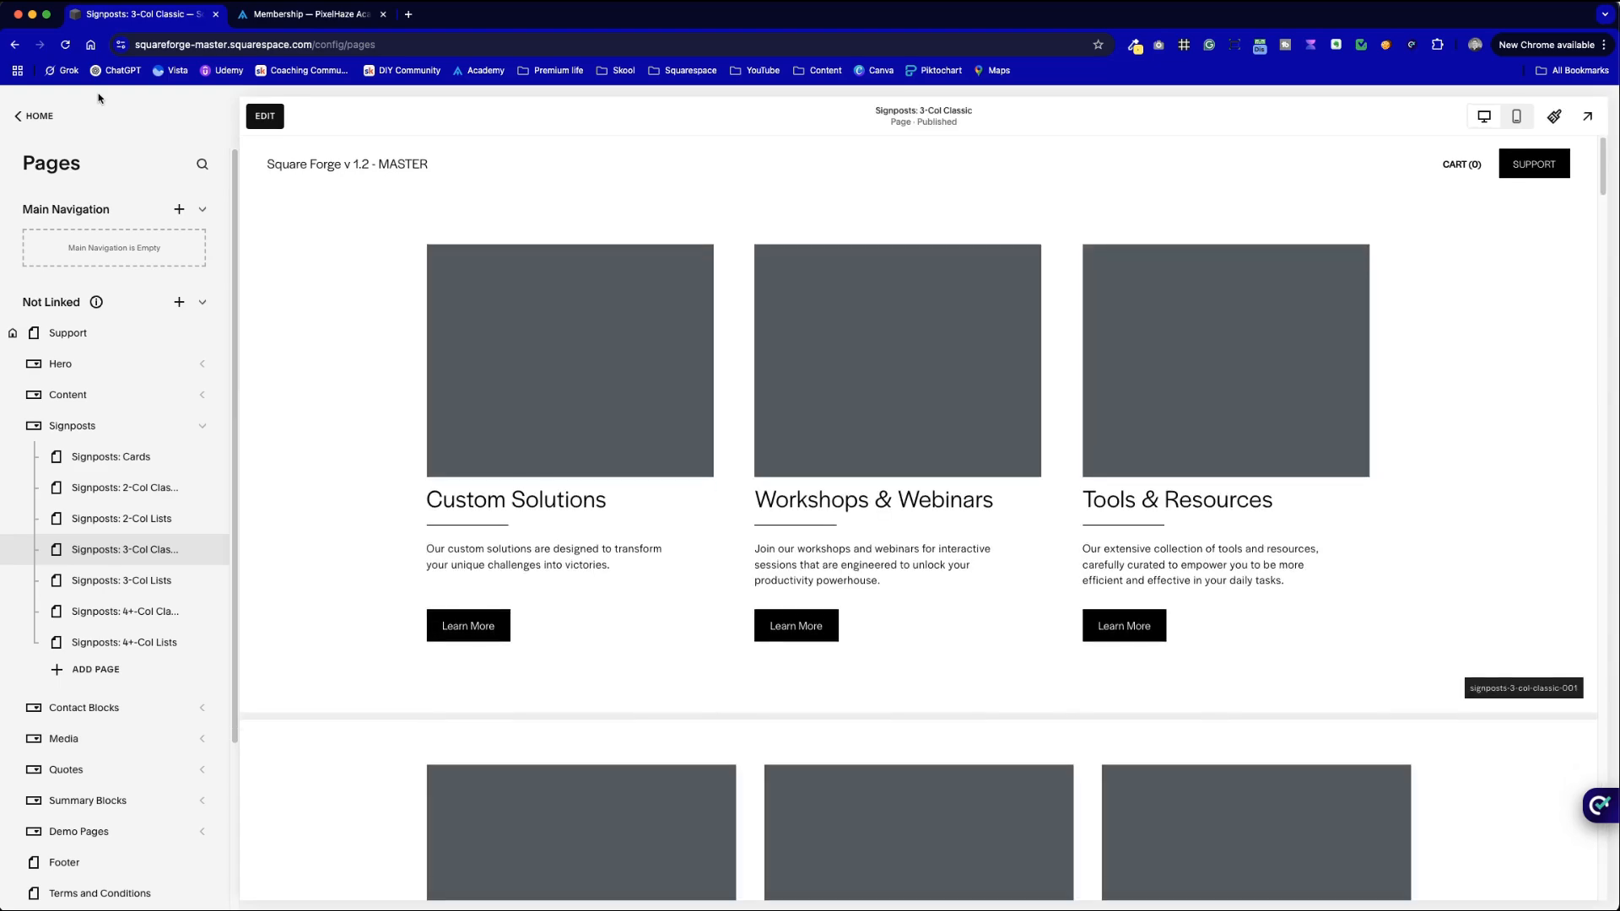
pyautogui.scroll(-20, 469, 361)
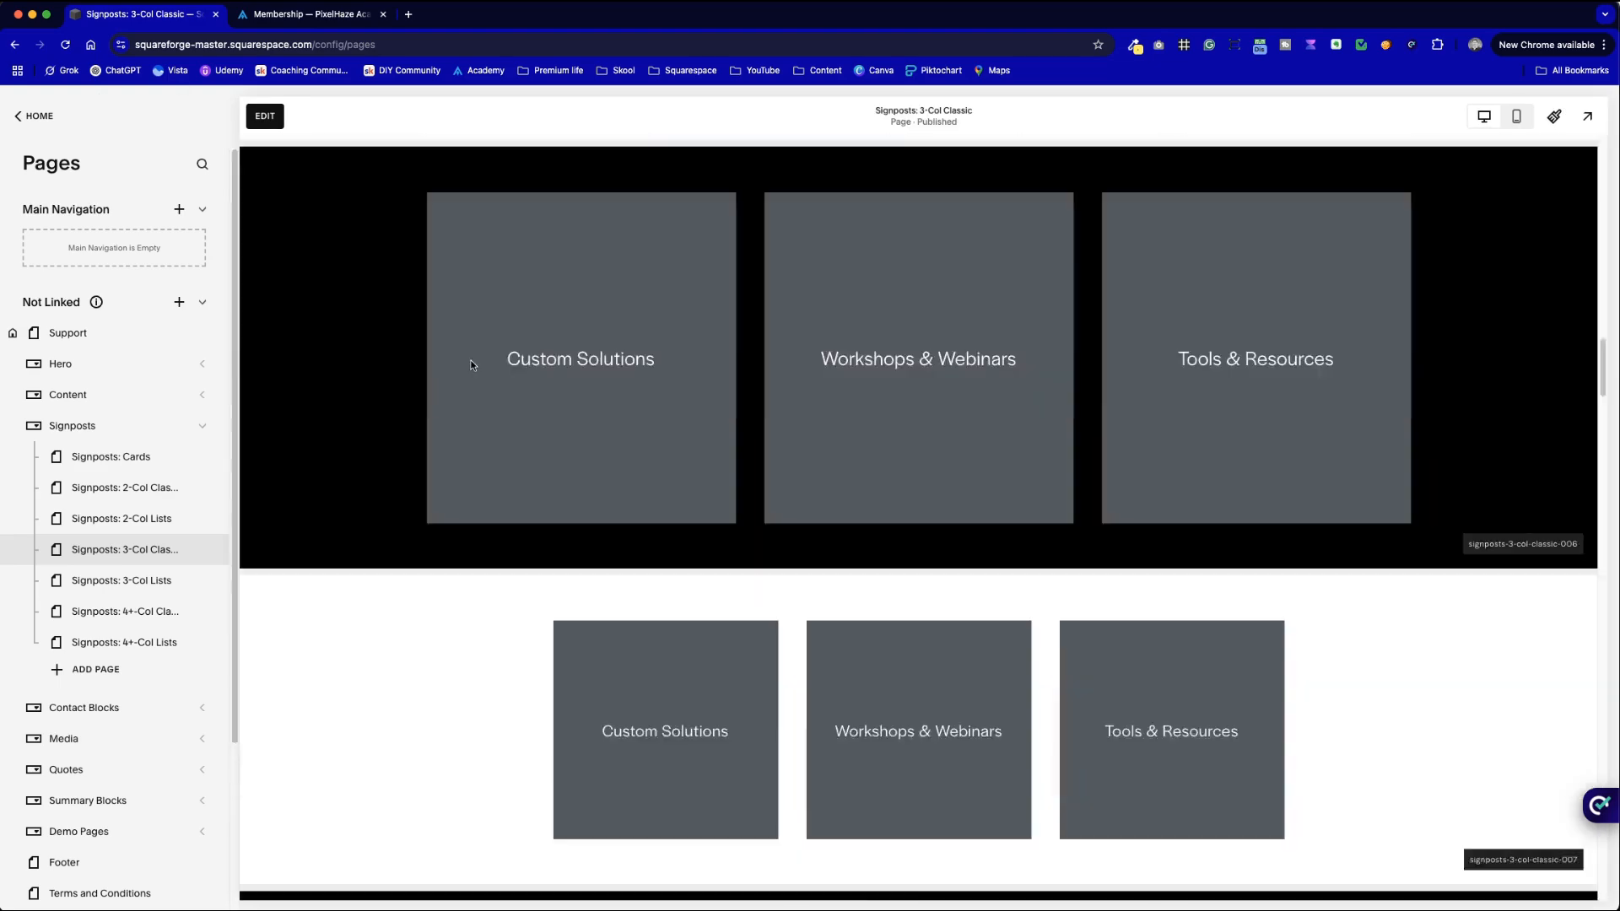
pyautogui.scroll(-20, 470, 365)
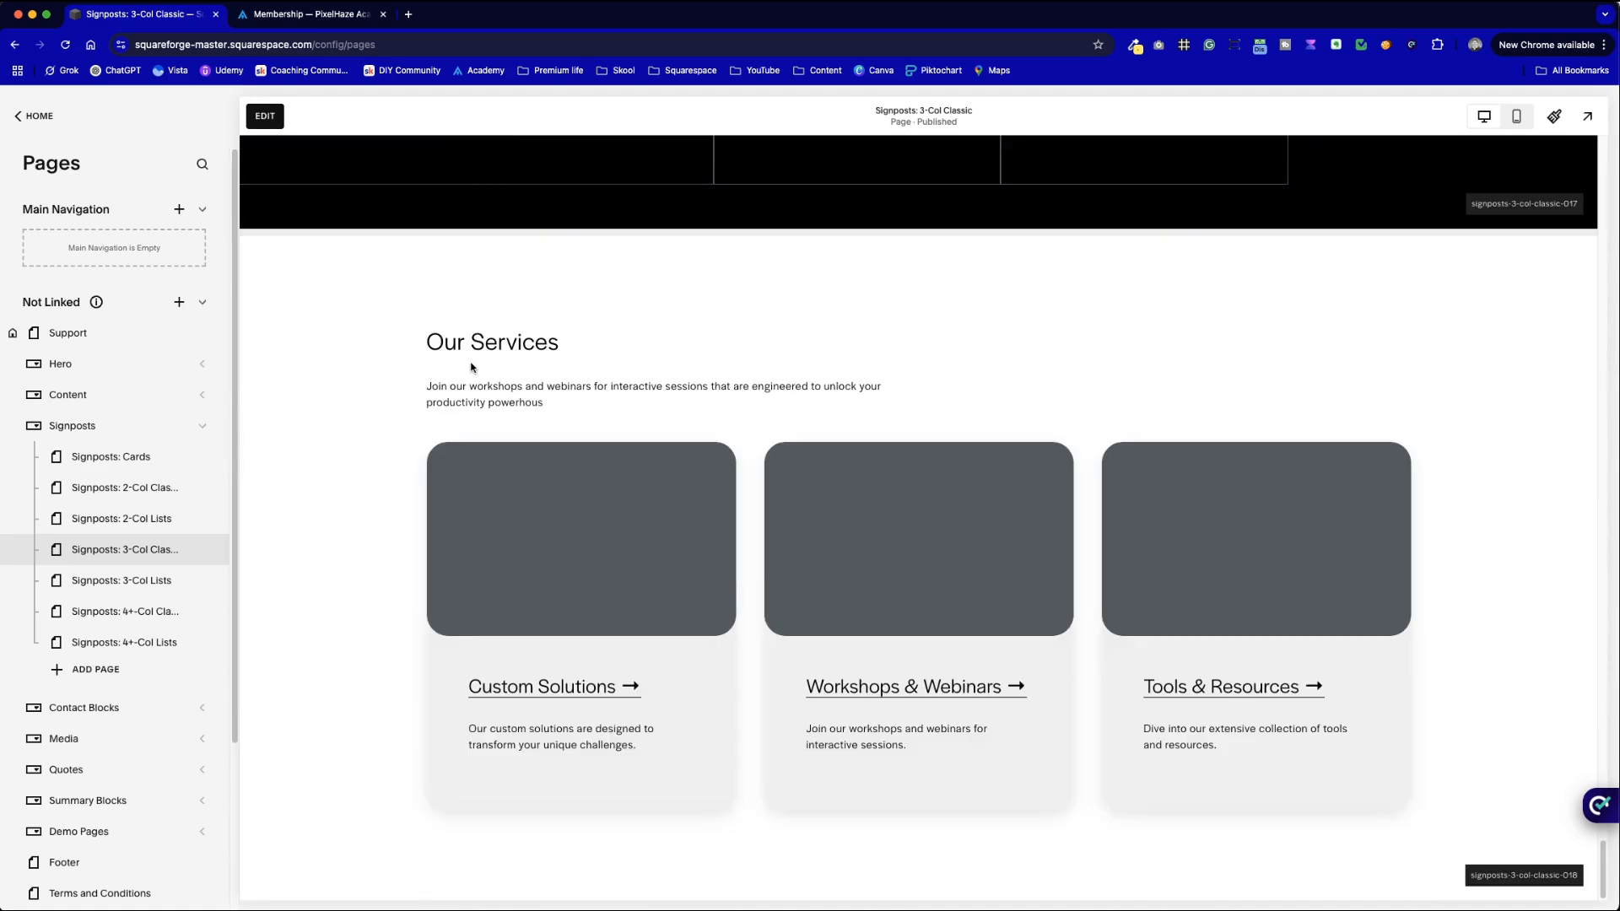